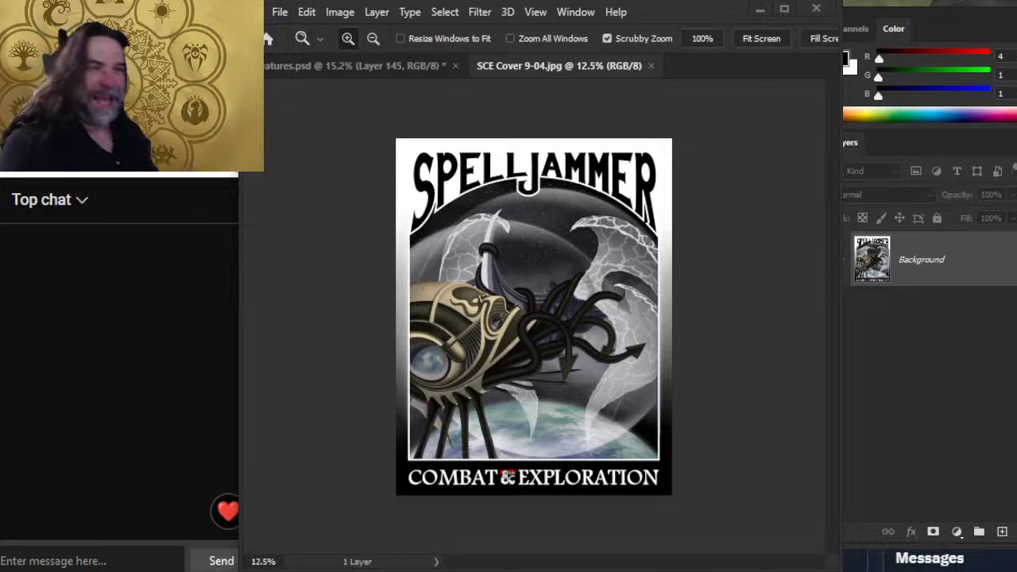
# Step: Switch to the SCE Layout 24-01-29 document in Word and survey its page layouts from the cover to the appendices
pyautogui.hotkey('alt', 'Tab')
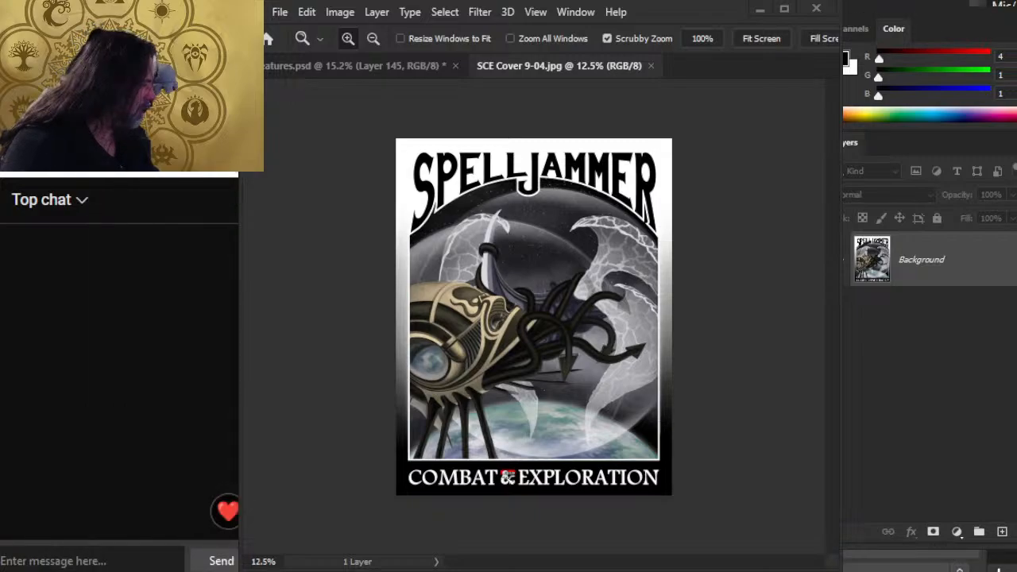
pyautogui.hotkey('alt', 'Tab')
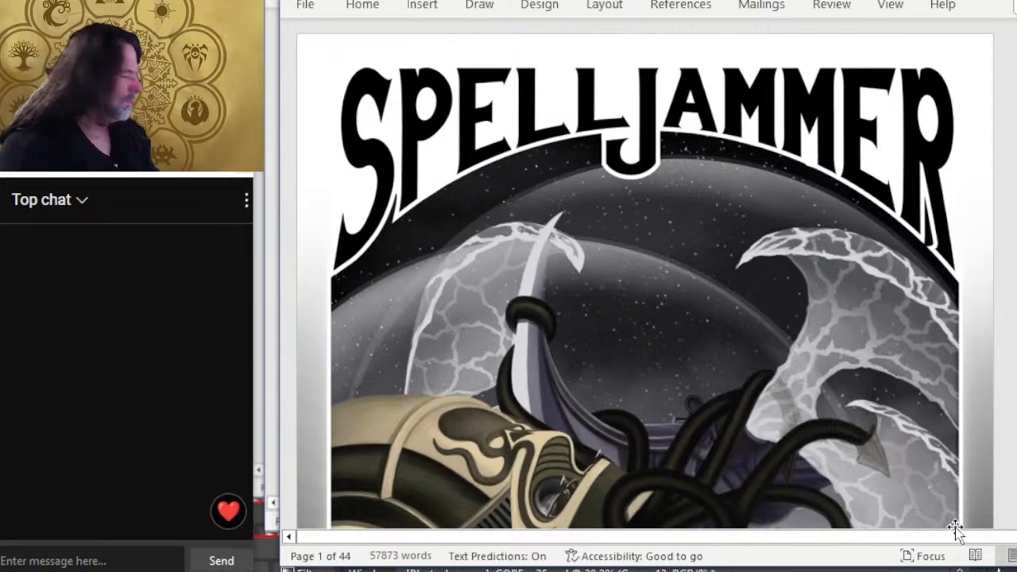
pyautogui.scroll(-5, 904, 373)
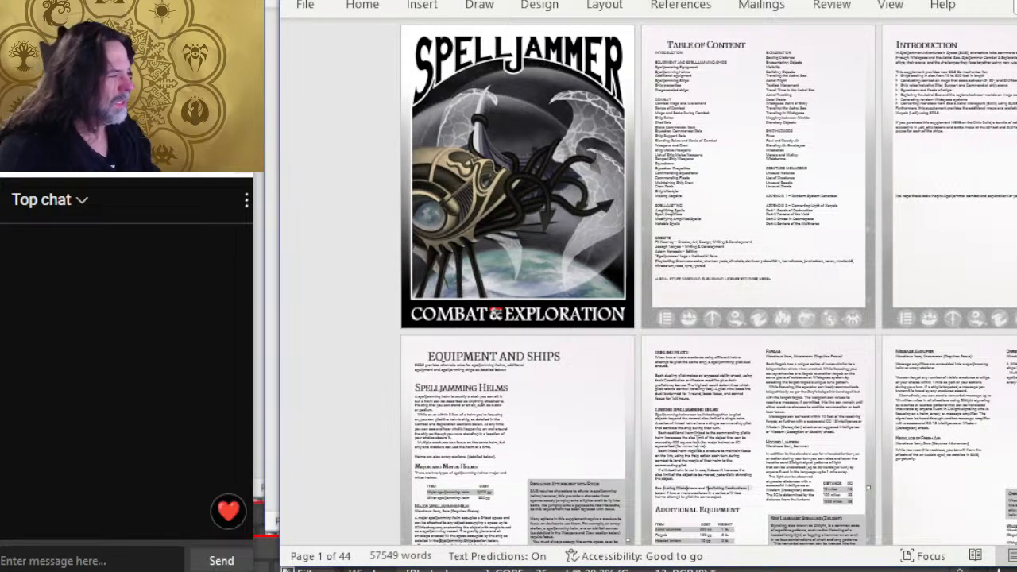
pyautogui.scroll(-3, 734, 265)
pyautogui.scroll(-1, 733, 264)
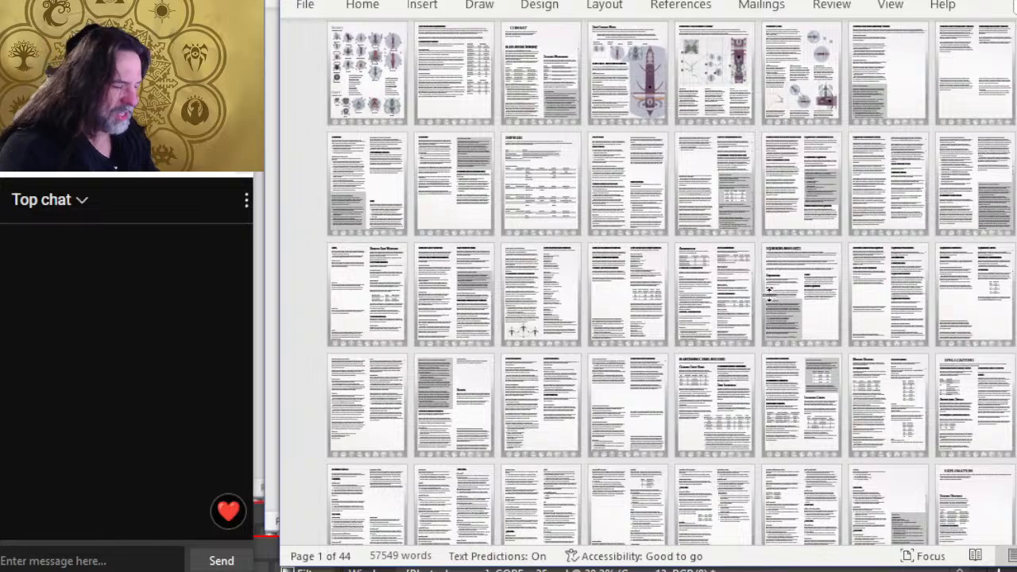
pyautogui.scroll(-3, 698, 400)
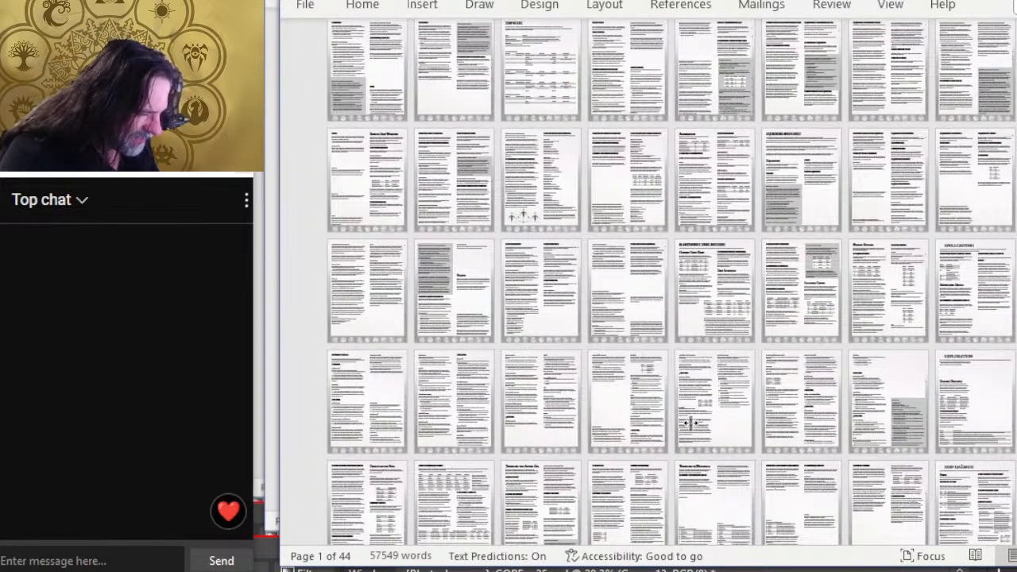
pyautogui.scroll(-2, 690, 422)
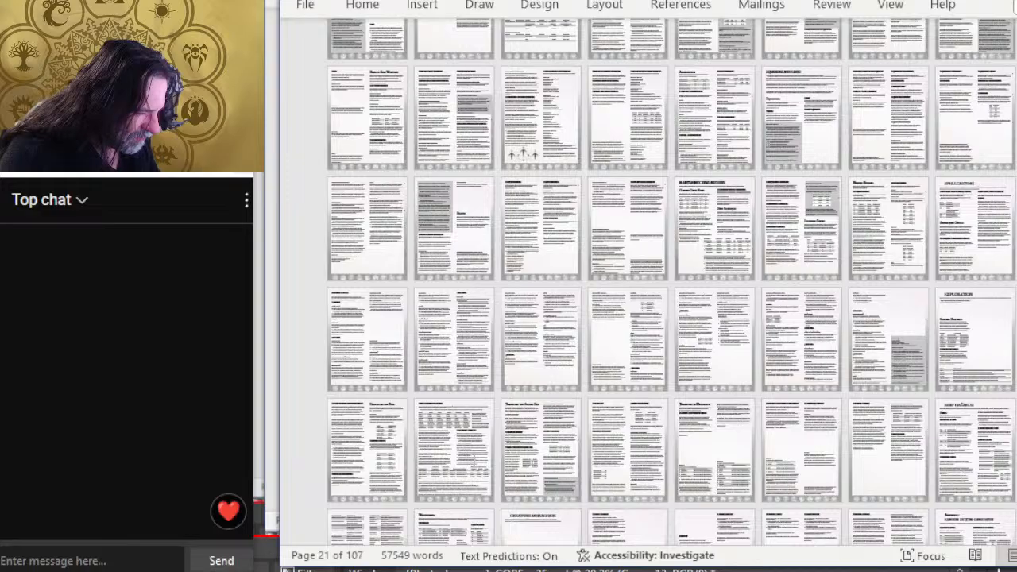
pyautogui.scroll(-3, 699, 397)
pyautogui.scroll(-1, 700, 397)
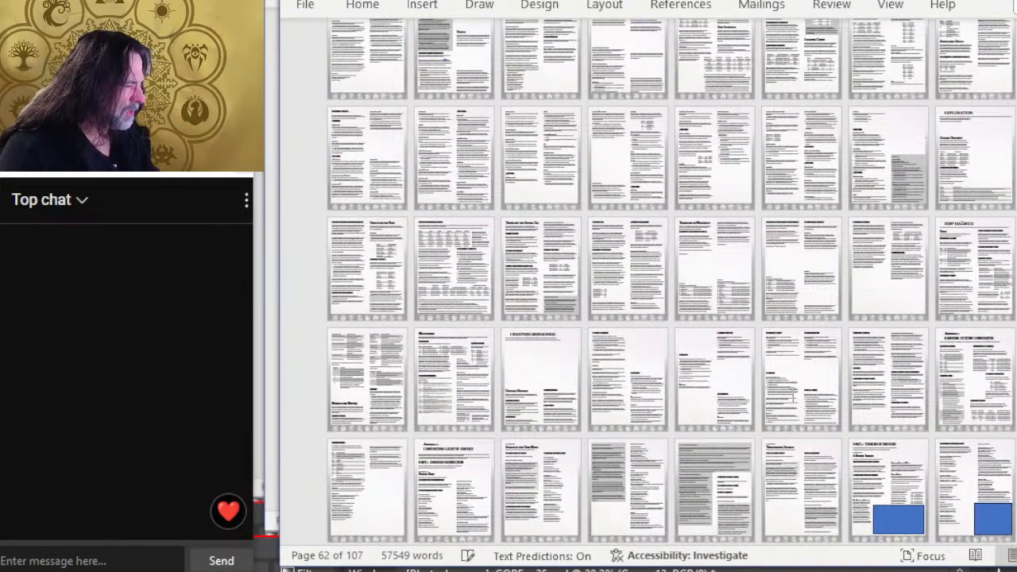
# Step: Examine the creature page with the Murder Comet, Solar Dragon, Scavver and Space Guppy entries up close
pyautogui.click(570, 54)
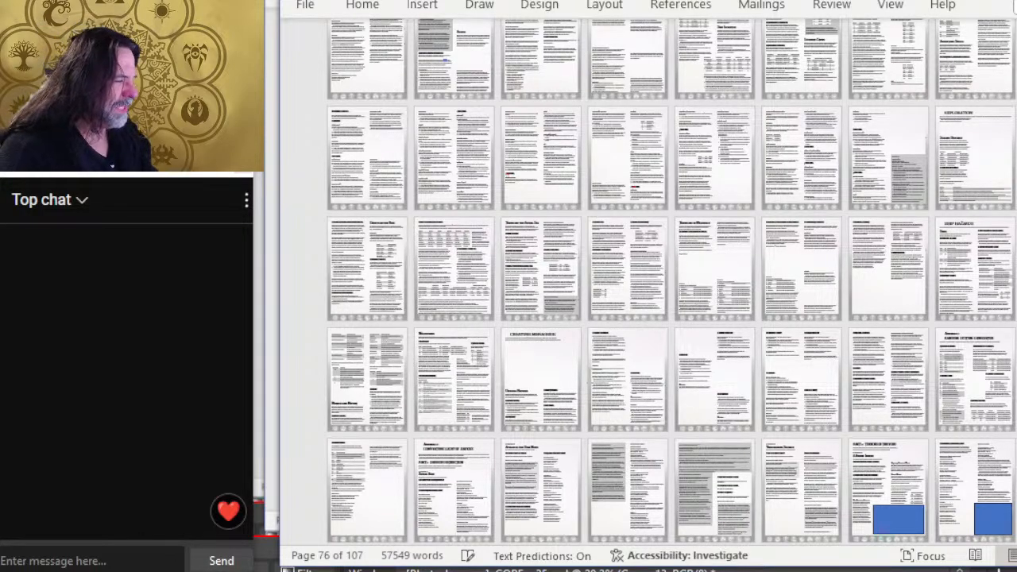
pyautogui.keyDown('ctrl'); pyautogui.scroll(5, 645, 373); pyautogui.keyUp('ctrl')
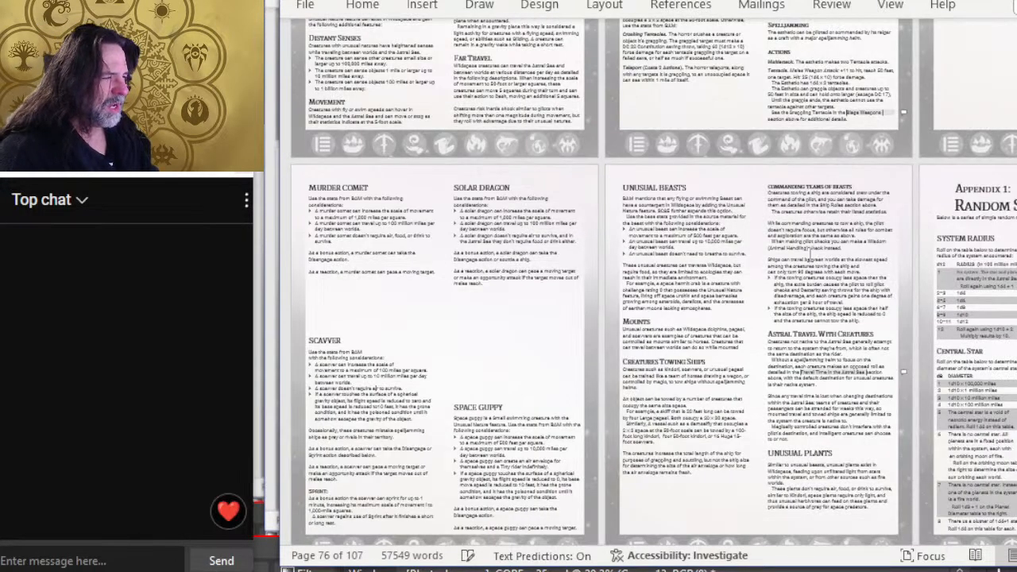
pyautogui.scroll(-2, 400, 279)
pyautogui.scroll(2, 399, 279)
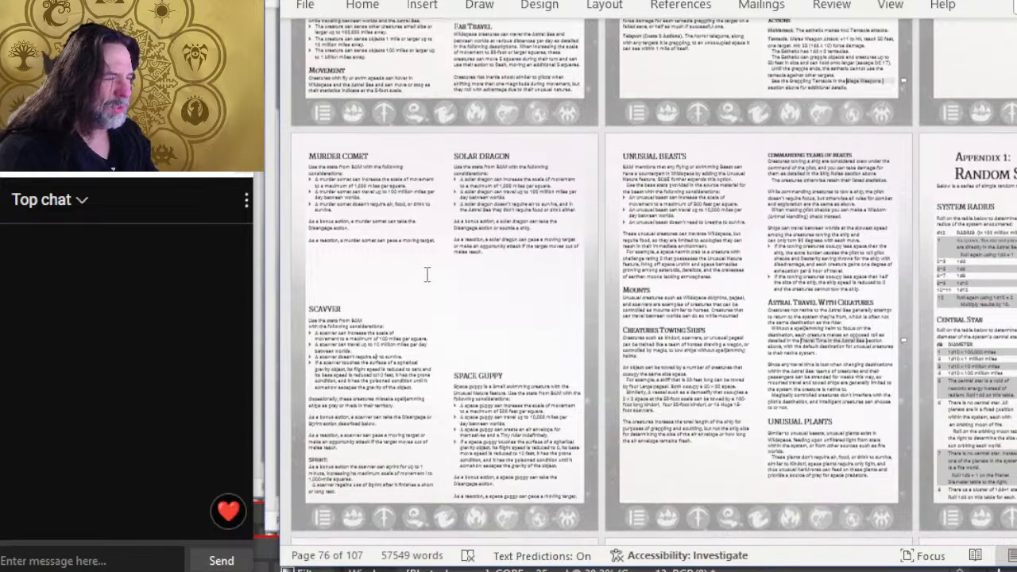
pyautogui.keyDown('ctrl'); pyautogui.scroll(5, 480, 254); pyautogui.keyUp('ctrl')
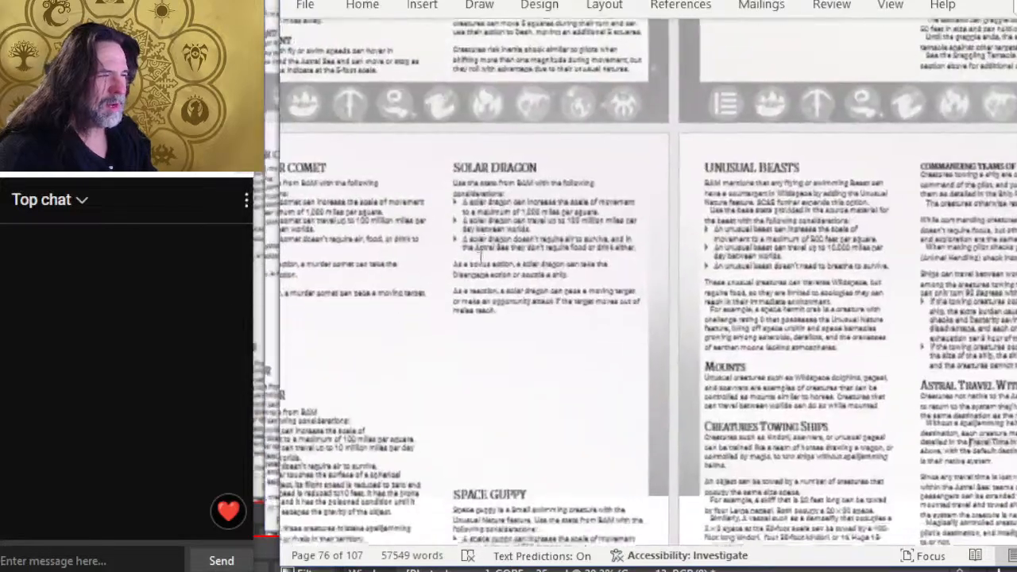
pyautogui.scroll(-2, 756, 270)
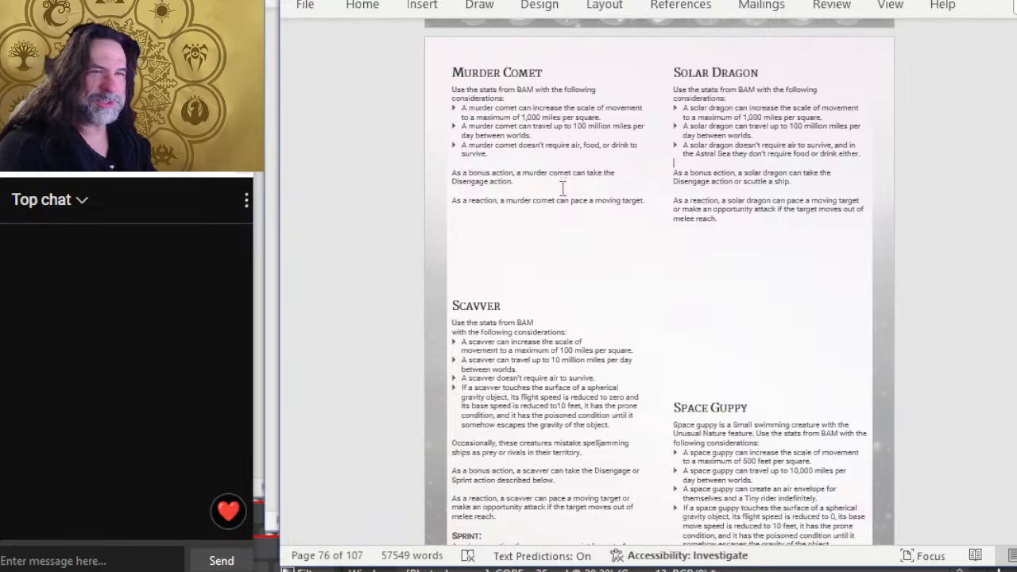
pyautogui.scroll(2, 564, 191)
pyautogui.scroll(-2, 681, 261)
pyautogui.scroll(1, 708, 368)
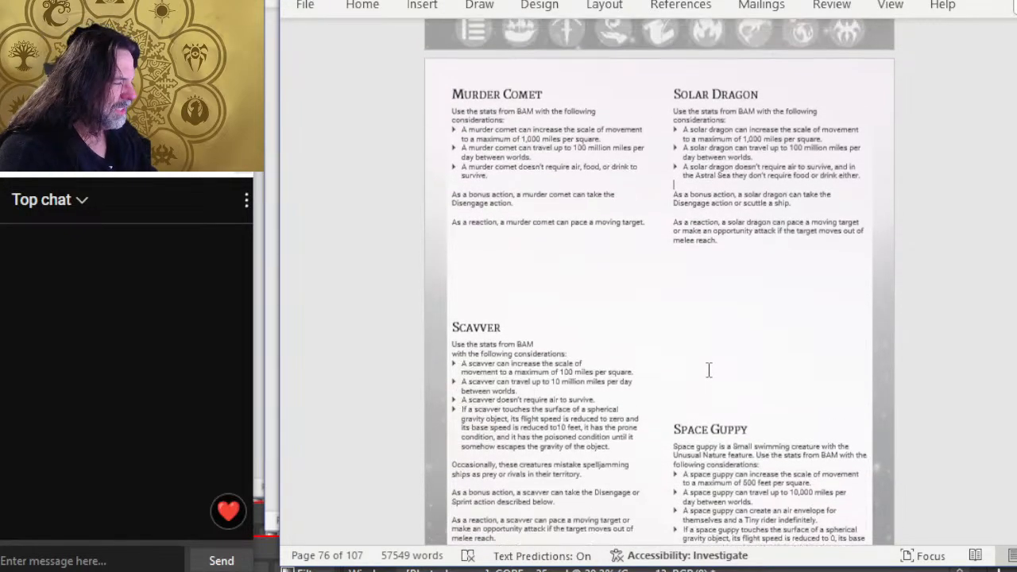
pyautogui.scroll(-2, 708, 368)
# Step: Switch to creatures.psd in Photoshop, show the content of page group 76 and examine its creature artwork up close
pyautogui.hotkey('alt', 'Tab')
pyautogui.hotkey('alt', 'Tab')
pyautogui.hotkey('alt', 'Tab')
pyautogui.hotkey('alt', 'Tab')
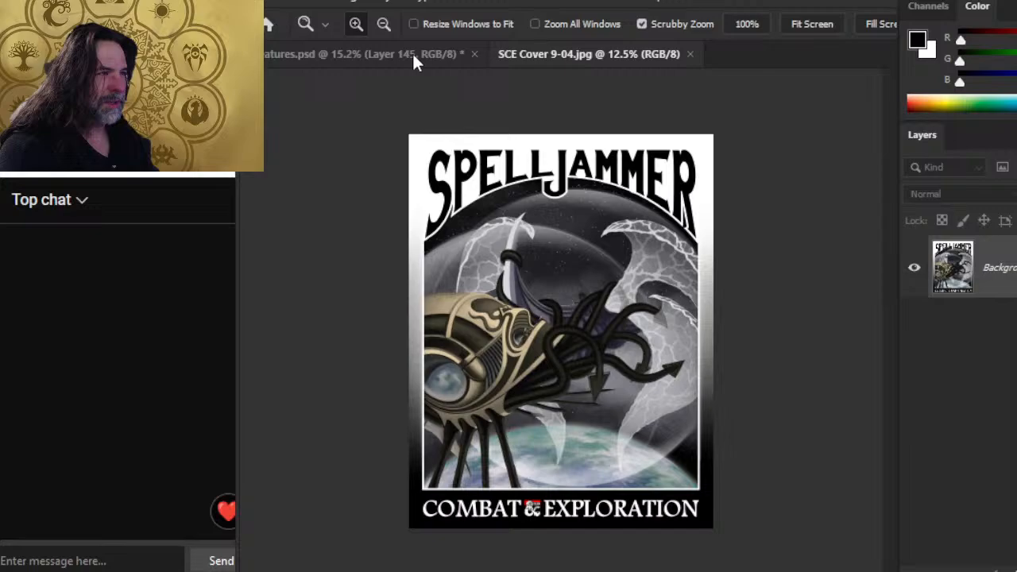
pyautogui.click(413, 58)
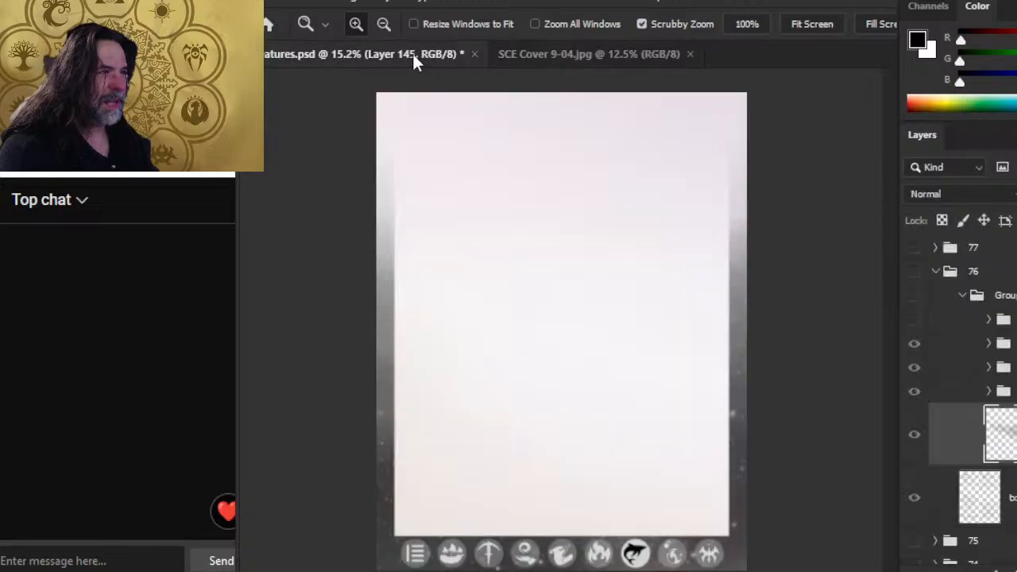
pyautogui.click(917, 297)
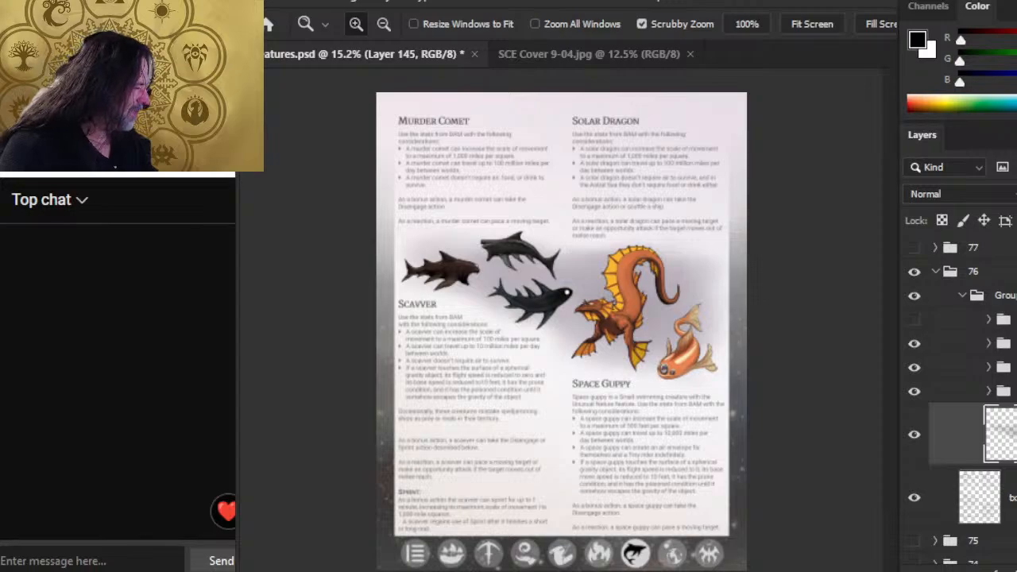
pyautogui.click(462, 240)
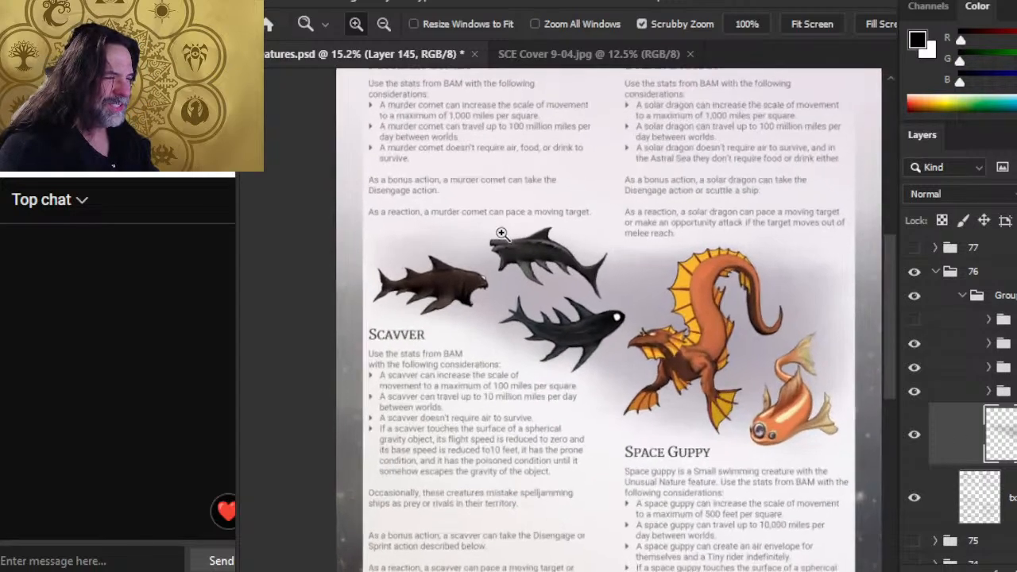
# Step: Hide page group 76, show group 75 and review the Kindori, Lunar Dragon and Megapede page
pyautogui.click(914, 272)
pyautogui.scroll(-1, 925, 357)
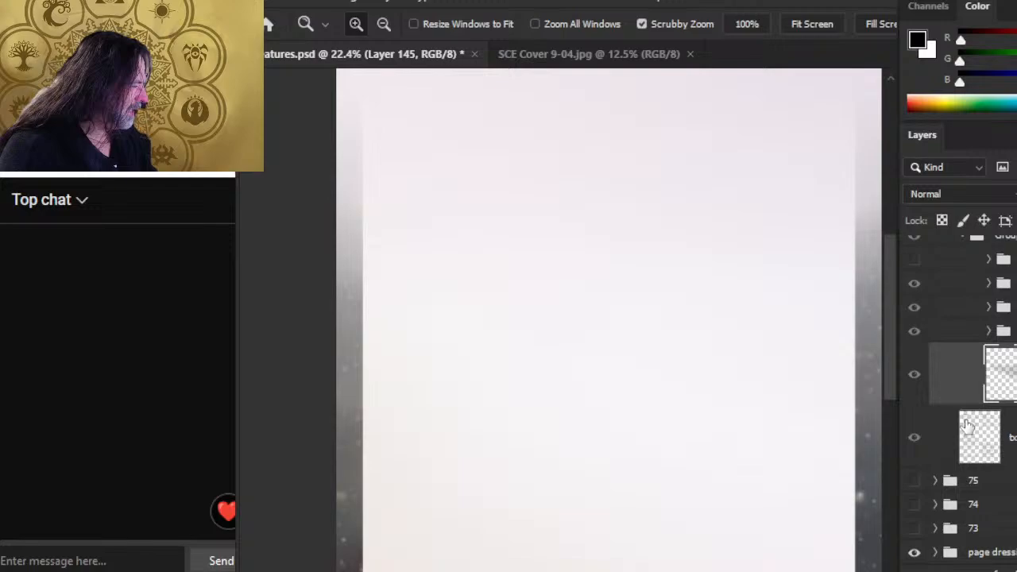
pyautogui.click(914, 481)
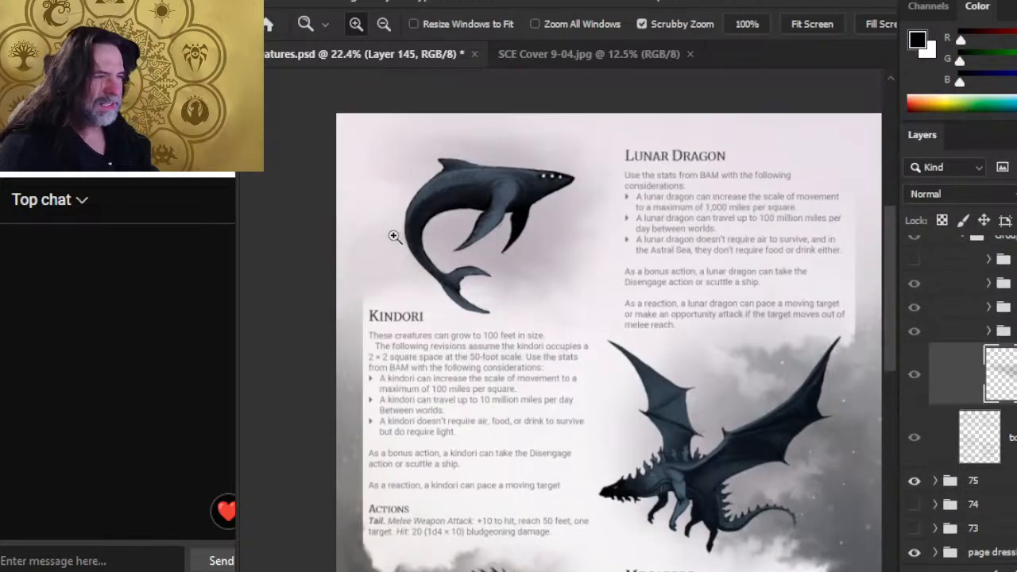
pyautogui.scroll(-5, 394, 236)
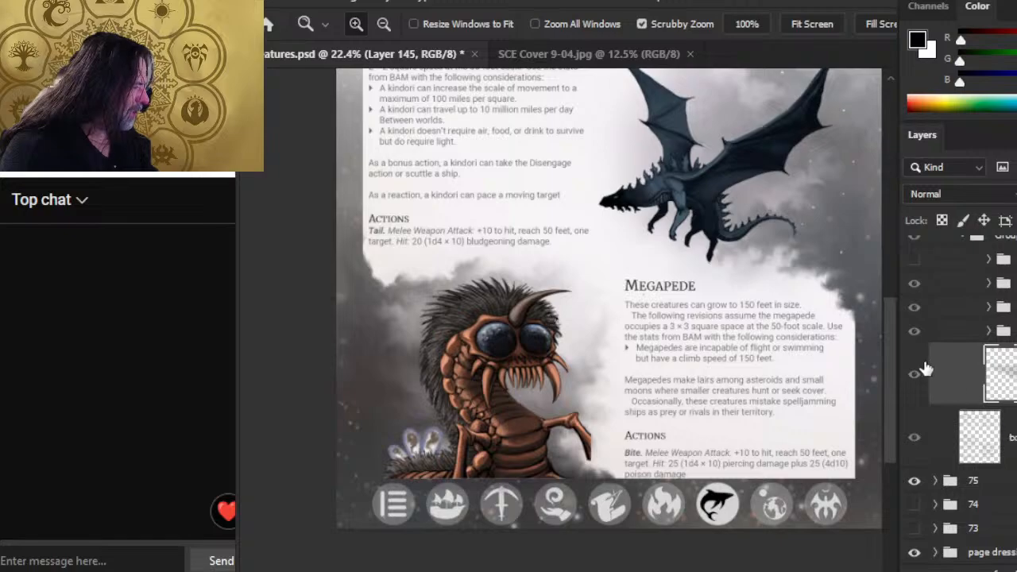
# Step: Replace the visible page group 75 with group 74 and review the Cosmic Horror and Esthetic page
pyautogui.click(914, 481)
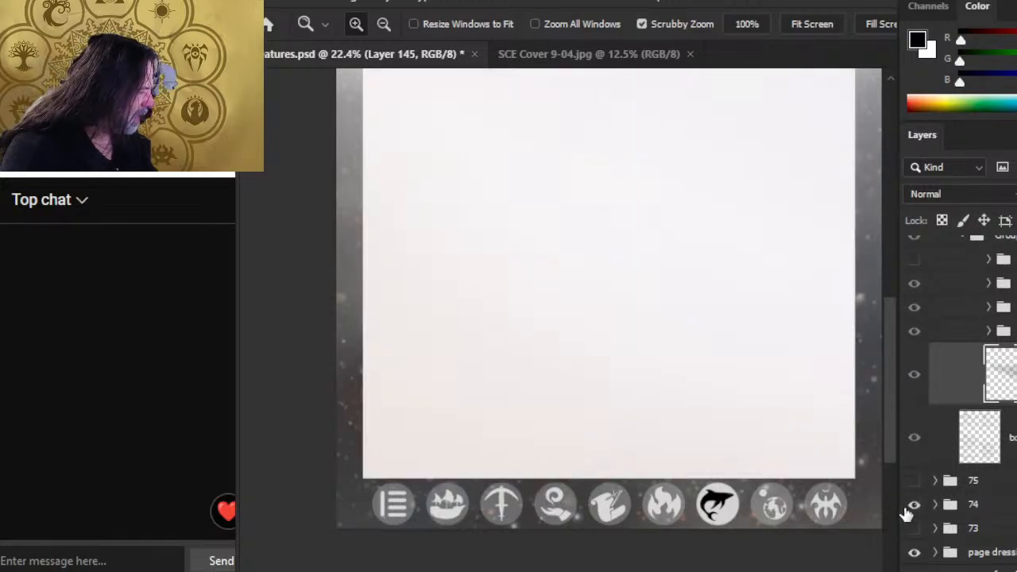
pyautogui.scroll(3, 712, 390)
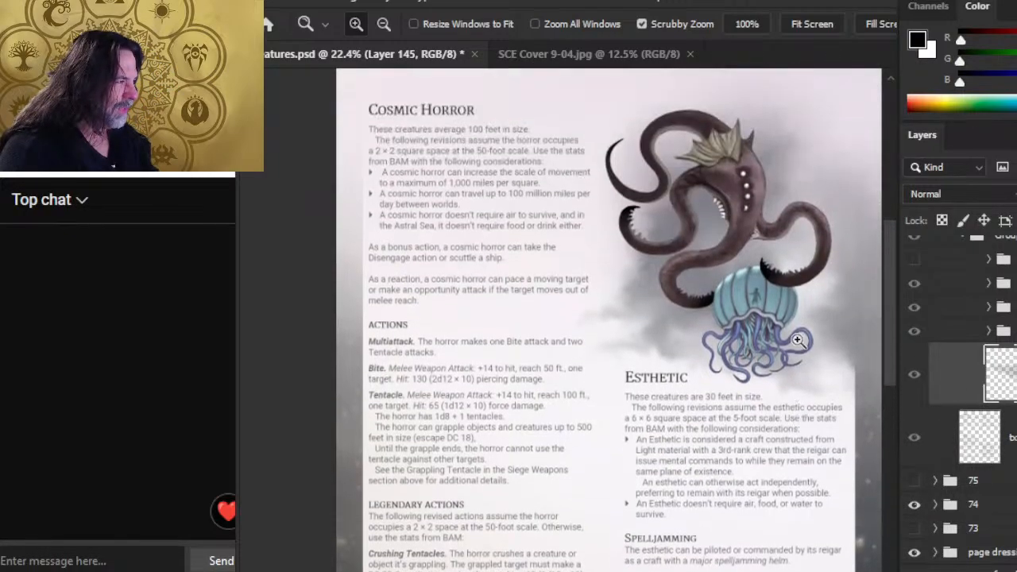
pyautogui.scroll(1, 797, 340)
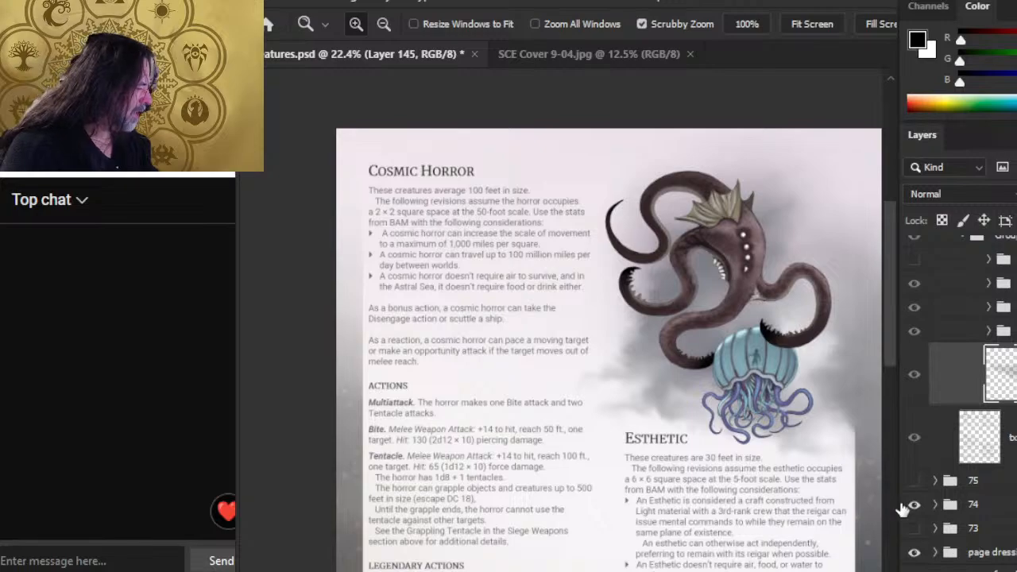
# Step: Hide page group 74, view the Creature Menagerie opening page in group 73, and return to showing only page group 76
pyautogui.click(914, 505)
pyautogui.click(916, 529)
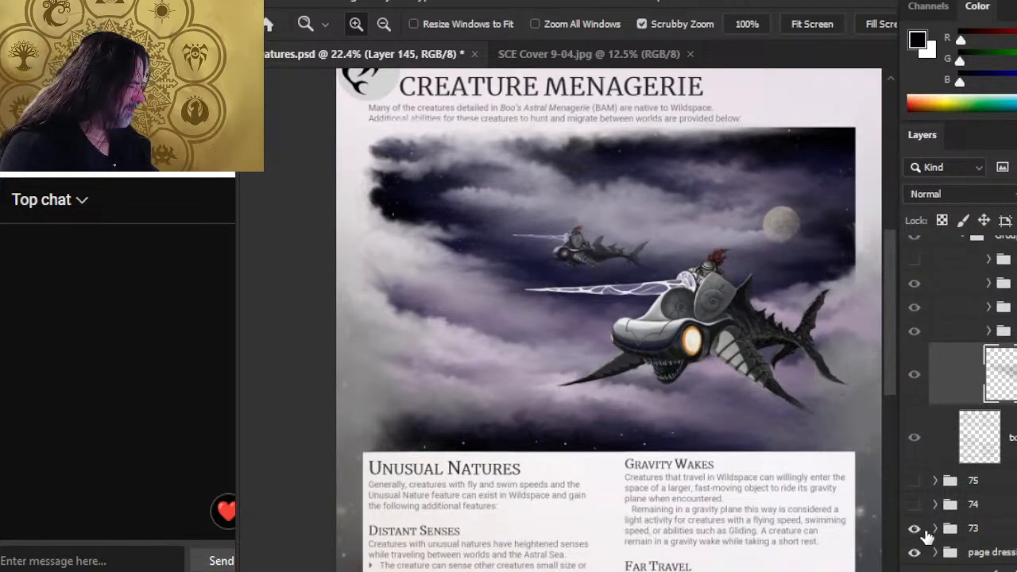
pyautogui.click(914, 529)
pyautogui.scroll(2, 969, 422)
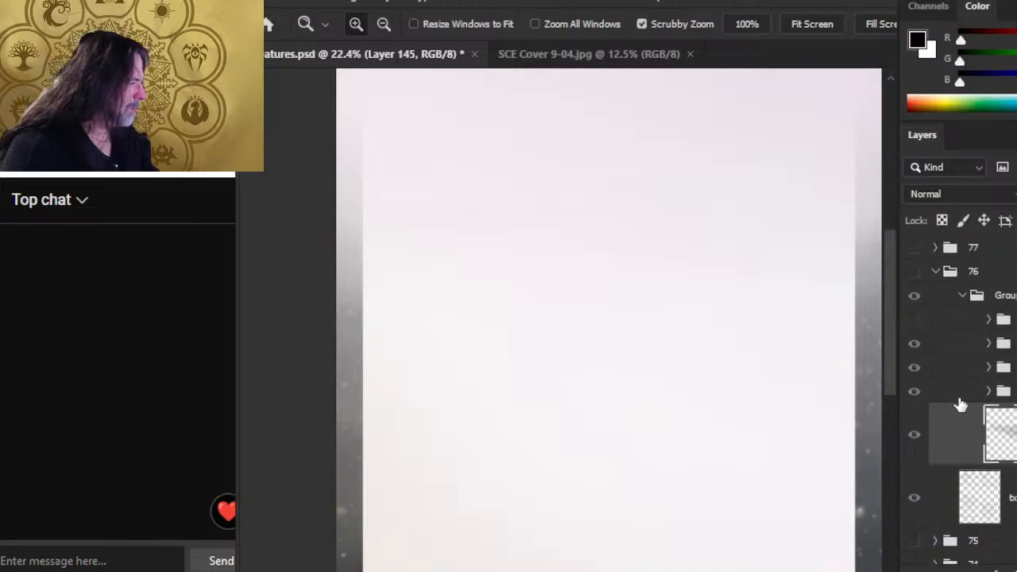
pyautogui.click(914, 270)
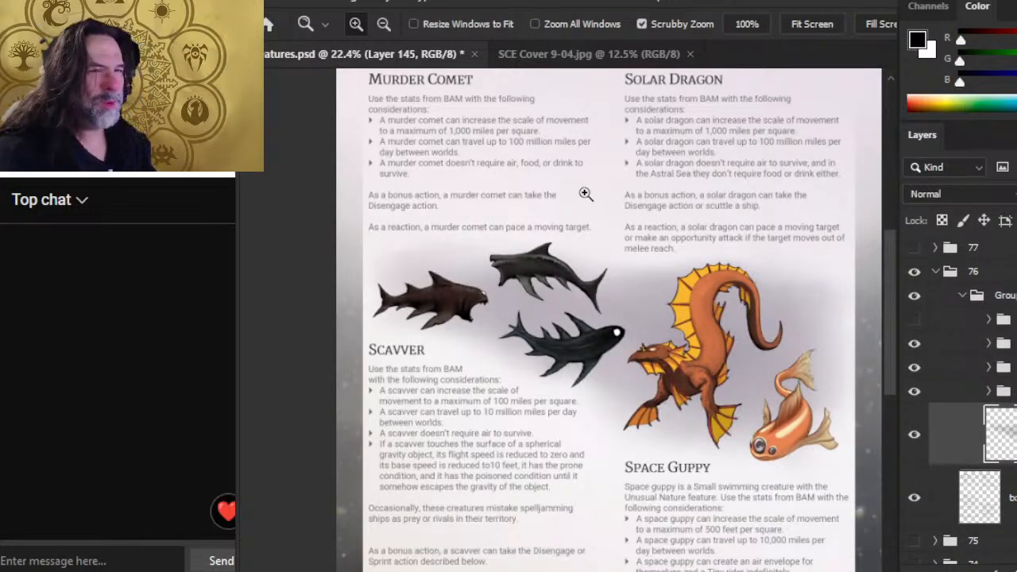
# Step: Bring the SCE Cover 9-04.jpg document to the front
pyautogui.hotkey('alt', 'Tab')
pyautogui.press('Tab')
pyautogui.press('Tab')
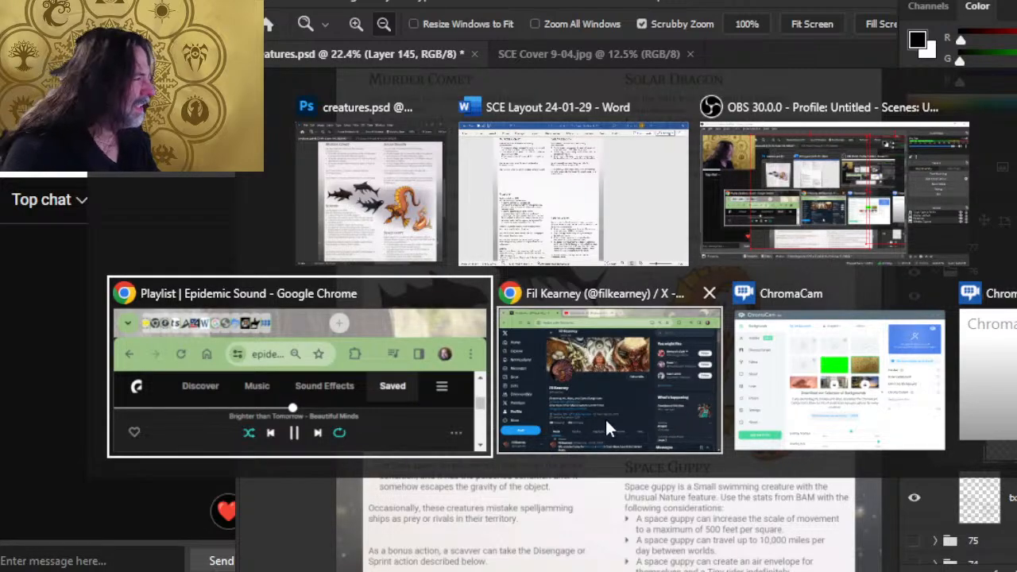
pyautogui.hotkey('shift', 'Tab')
pyautogui.hotkey('shift', 'Tab')
pyautogui.hotkey('shift', 'Tab')
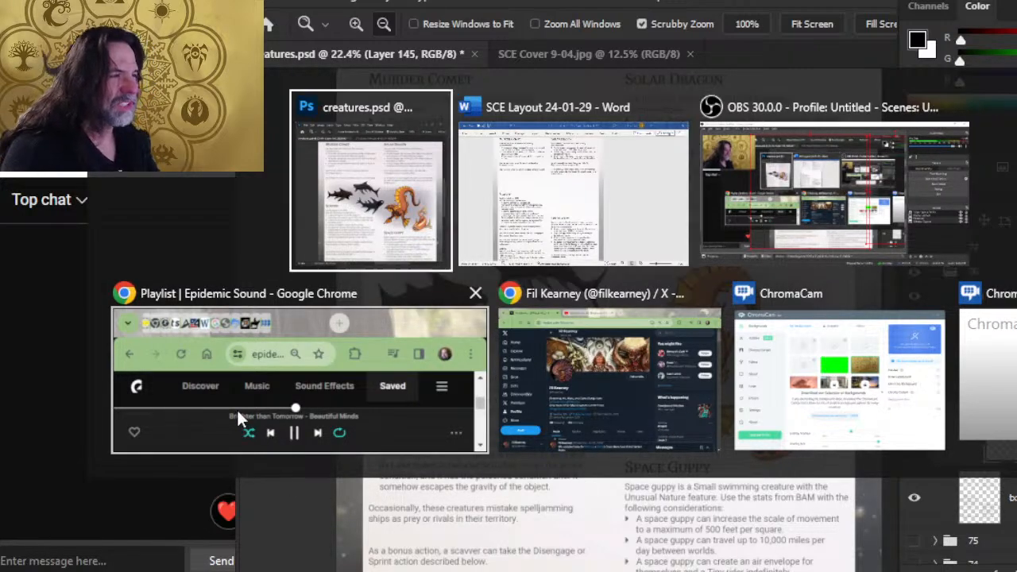
pyautogui.click(541, 56)
# Step: Switch to the Spelljammer Art Stream ep 314 video page in Chrome and expand its description to view the links
pyautogui.hotkey('alt', 'Tab')
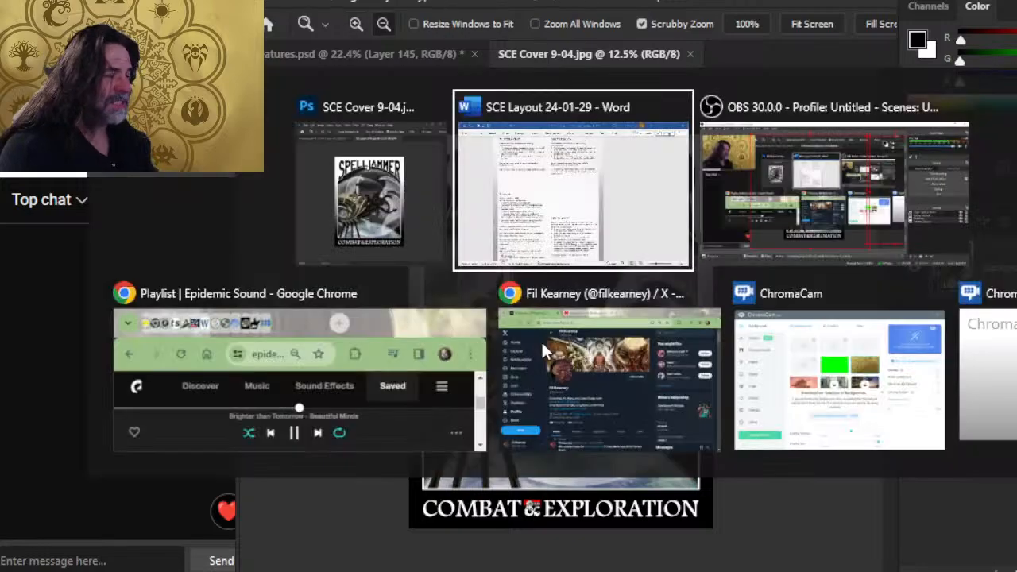
pyautogui.hotkey('alt', 'Tab')
pyautogui.hotkey('alt', 'Tab')
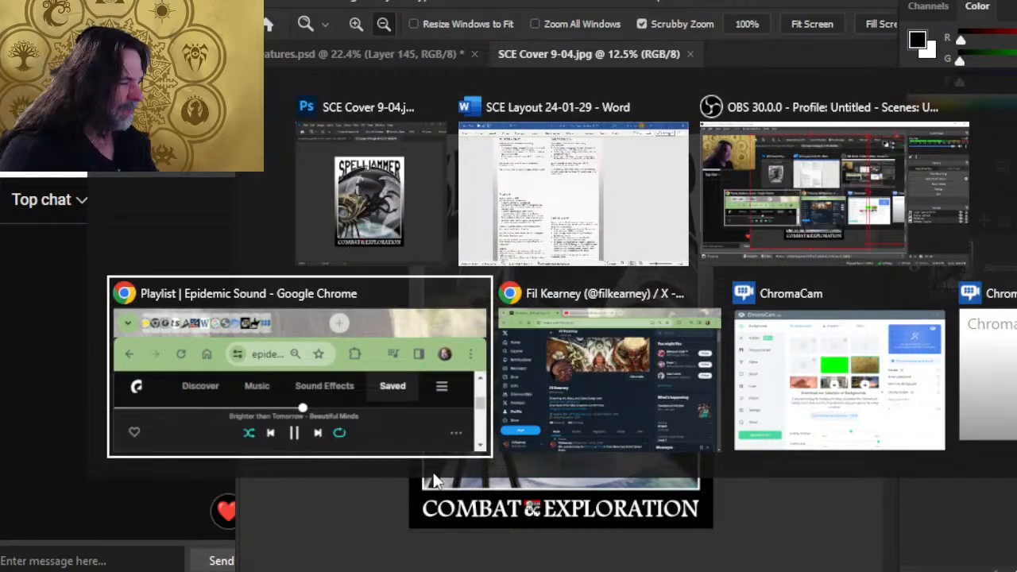
pyautogui.hotkey('alt', 'Tab')
pyautogui.click(592, 4)
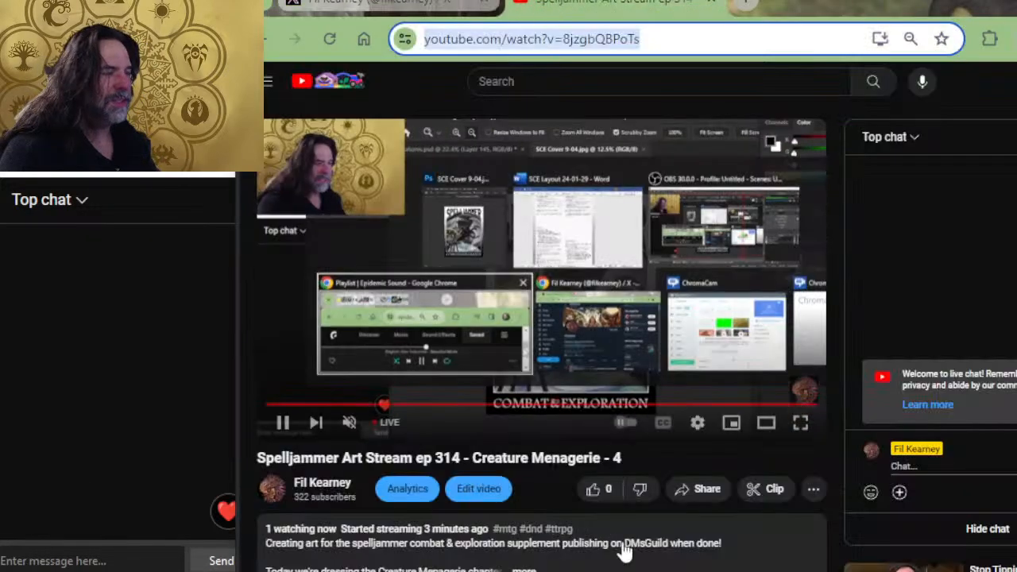
pyautogui.click(577, 568)
pyautogui.scroll(-2, 538, 442)
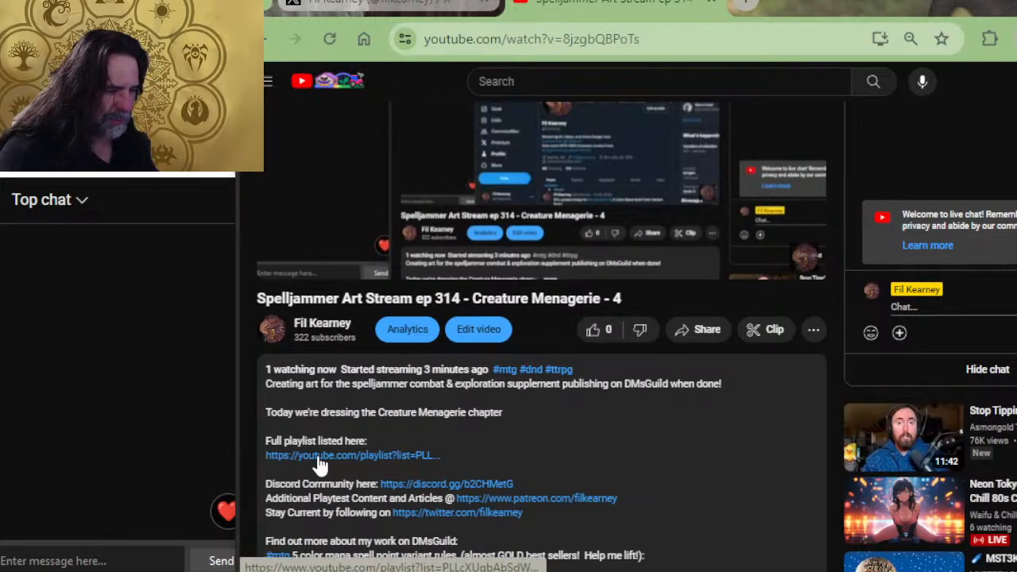
# Step: Check the cover image in Photoshop, return to the stream's YouTube page and give the video a like
pyautogui.hotkey('alt', 'Tab')
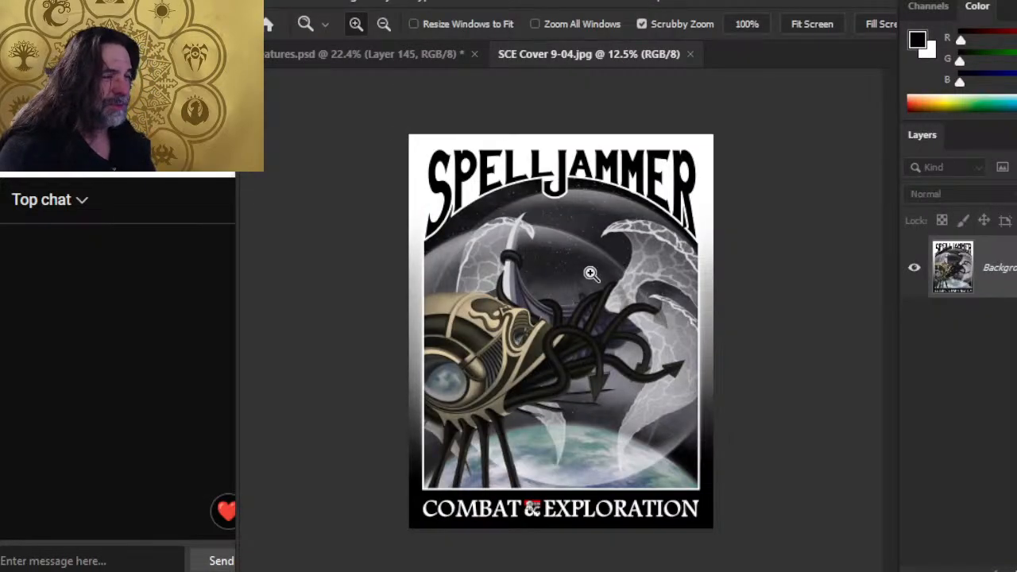
pyautogui.hotkey('alt', 'Tab')
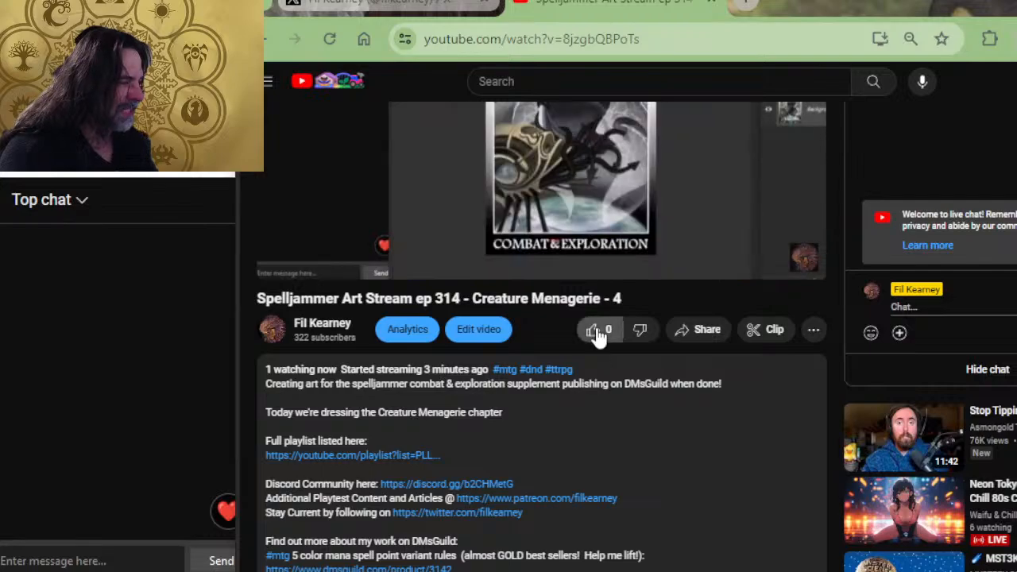
pyautogui.click(592, 329)
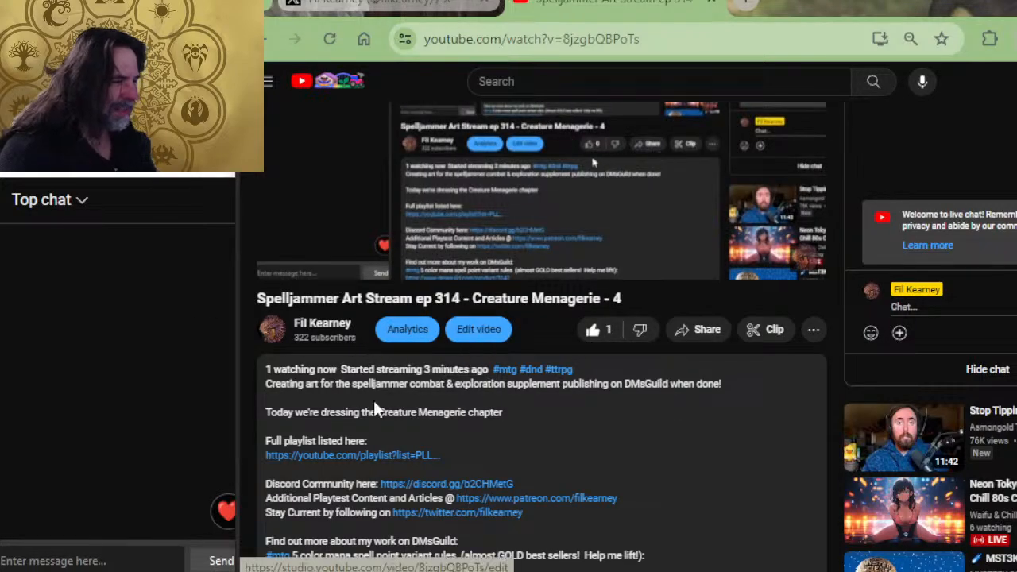
# Step: Switch back to Photoshop and close the SCE Cover 9-04.jpg document
pyautogui.hotkey('alt', 'Tab')
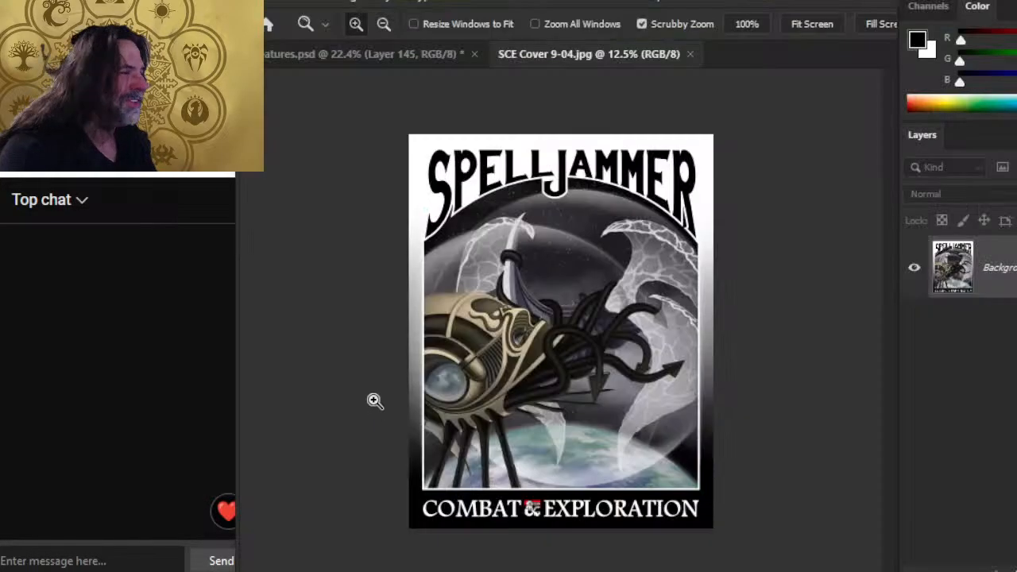
pyautogui.click(689, 54)
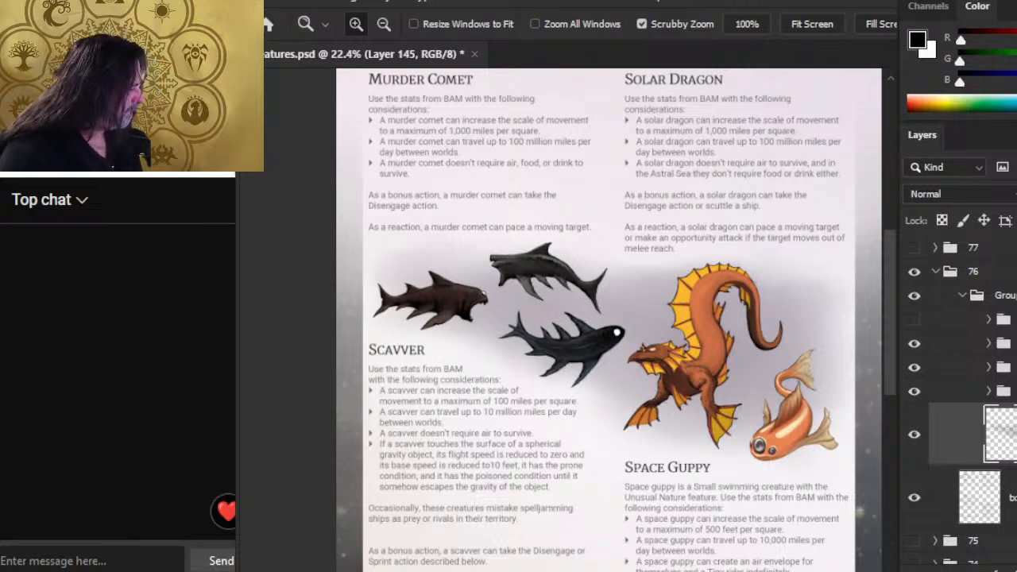
# Step: On a new layer in group 76, paint ragged strokes over the page border beside the space guppy with a 35 px brush in sampled border greys
pyautogui.click(585, 410)
pyautogui.click(650, 389)
pyautogui.press('b')
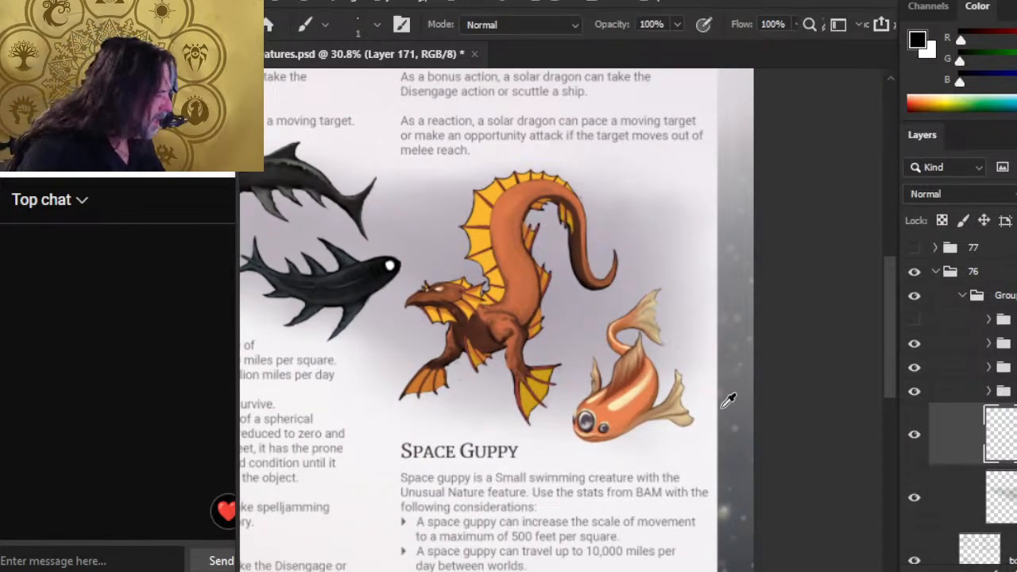
pyautogui.keyDown('alt'); pyautogui.click(731, 445); pyautogui.keyUp('alt')
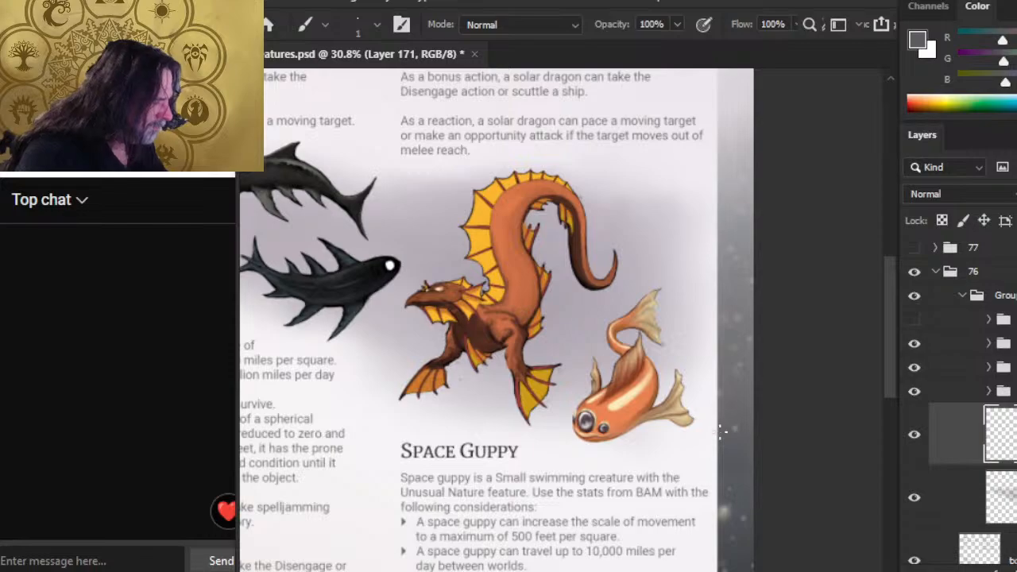
pyautogui.press(']')
pyautogui.press(']')
pyautogui.press(']')
pyautogui.press(']')
pyautogui.press(']')
pyautogui.press(']')
pyautogui.press(']')
pyautogui.press(']')
pyautogui.press(']')
pyautogui.press(']')
pyautogui.press(']')
pyautogui.press(']')
pyautogui.press(']')
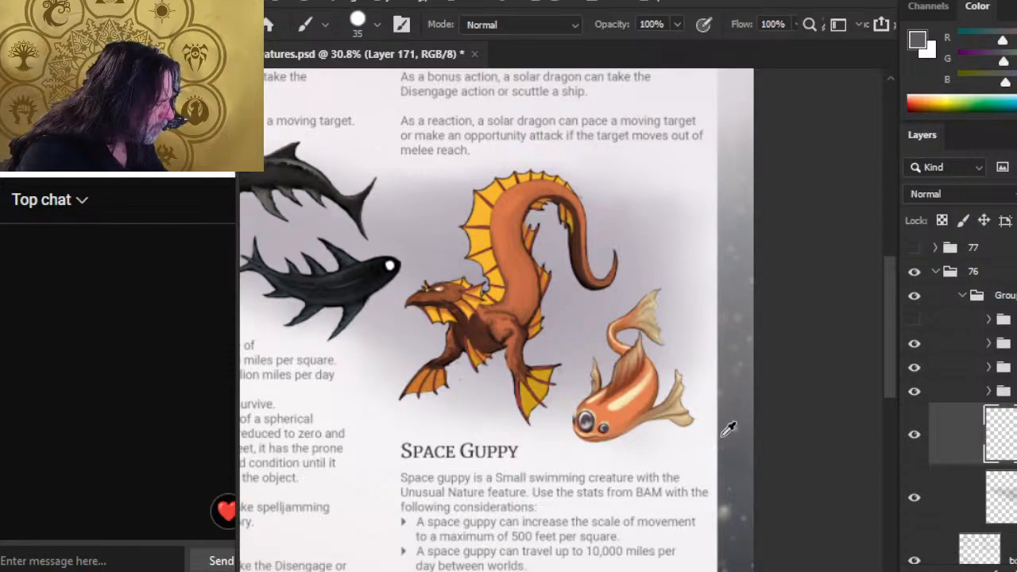
pyautogui.moveTo(724, 440)
pyautogui.mouseDown()
pyautogui.moveTo(721, 406)
pyautogui.moveTo(716, 440)
pyautogui.moveTo(721, 390)
pyautogui.moveTo(707, 406)
pyautogui.moveTo(721, 429)
pyautogui.mouseUp()
pyautogui.keyDown('alt'); pyautogui.click(720, 410); pyautogui.keyUp('alt')
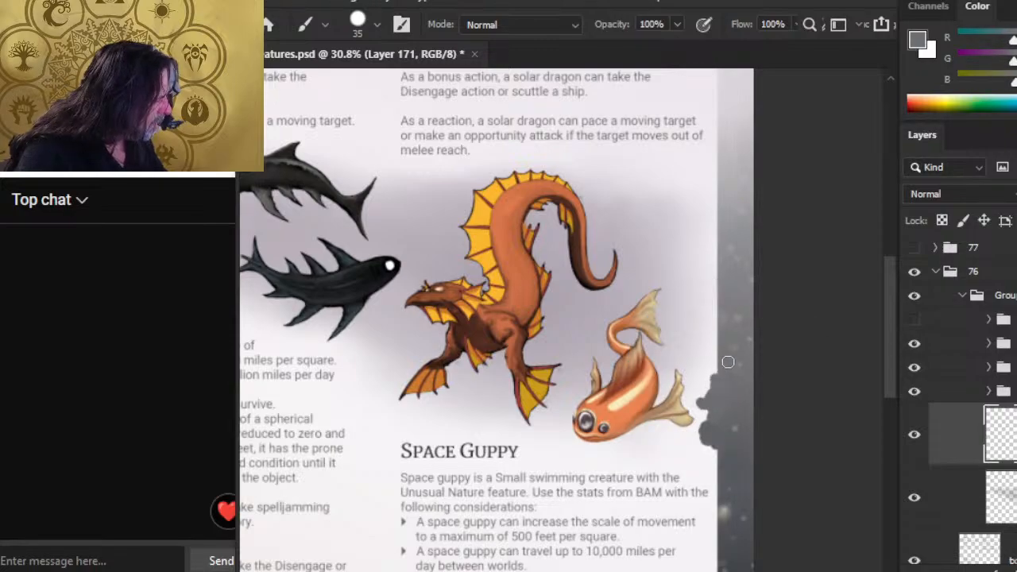
pyautogui.moveTo(727, 369)
pyautogui.mouseDown()
pyautogui.moveTo(715, 379)
pyautogui.moveTo(710, 356)
pyautogui.moveTo(734, 352)
pyautogui.moveTo(713, 348)
pyautogui.moveTo(728, 334)
pyautogui.mouseUp()
pyautogui.keyDown('alt'); pyautogui.click(732, 321); pyautogui.keyUp('alt')
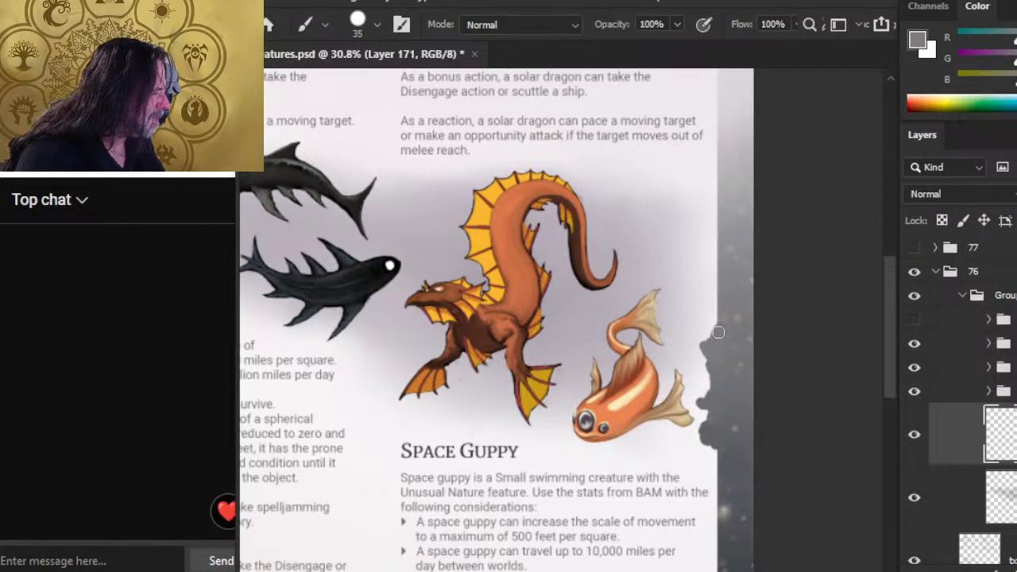
# Step: Extend the ragged grey edge up the border beside the solar dragon's tail, sampling the border's grey at each height
pyautogui.keyDown('alt'); pyautogui.click(729, 301); pyautogui.keyUp('alt')
pyautogui.moveTo(736, 296)
pyautogui.mouseDown()
pyautogui.moveTo(717, 313)
pyautogui.moveTo(721, 287)
pyautogui.moveTo(721, 308)
pyautogui.moveTo(728, 304)
pyautogui.moveTo(718, 302)
pyautogui.moveTo(722, 274)
pyautogui.moveTo(720, 308)
pyautogui.mouseUp()
pyautogui.moveTo(737, 274); pyautogui.dragTo(699, 286)
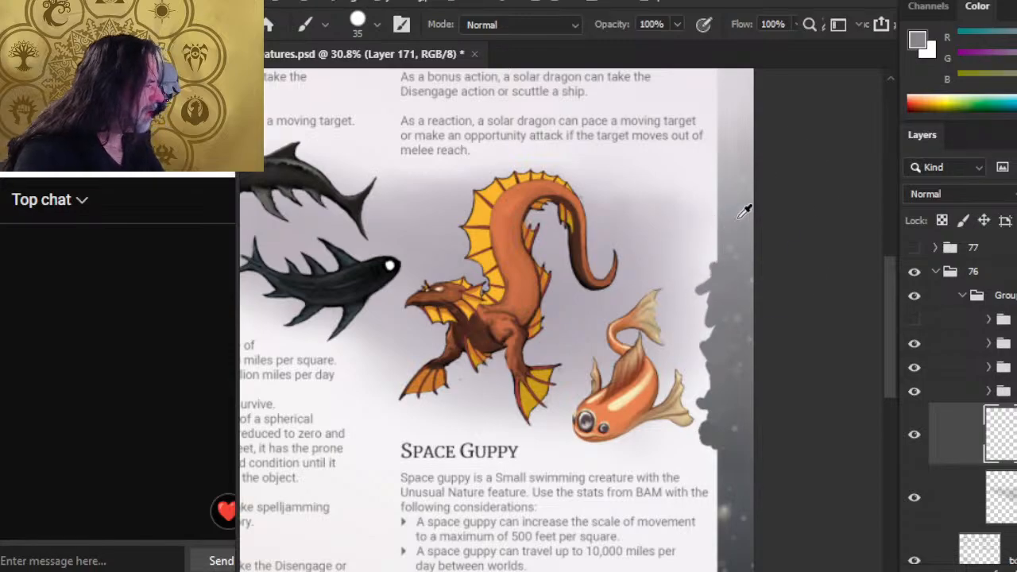
pyautogui.keyDown('alt'); pyautogui.click(737, 227); pyautogui.keyUp('alt')
pyautogui.moveTo(721, 243)
pyautogui.mouseDown()
pyautogui.moveTo(726, 280)
pyautogui.moveTo(740, 218)
pyautogui.moveTo(714, 227)
pyautogui.mouseUp()
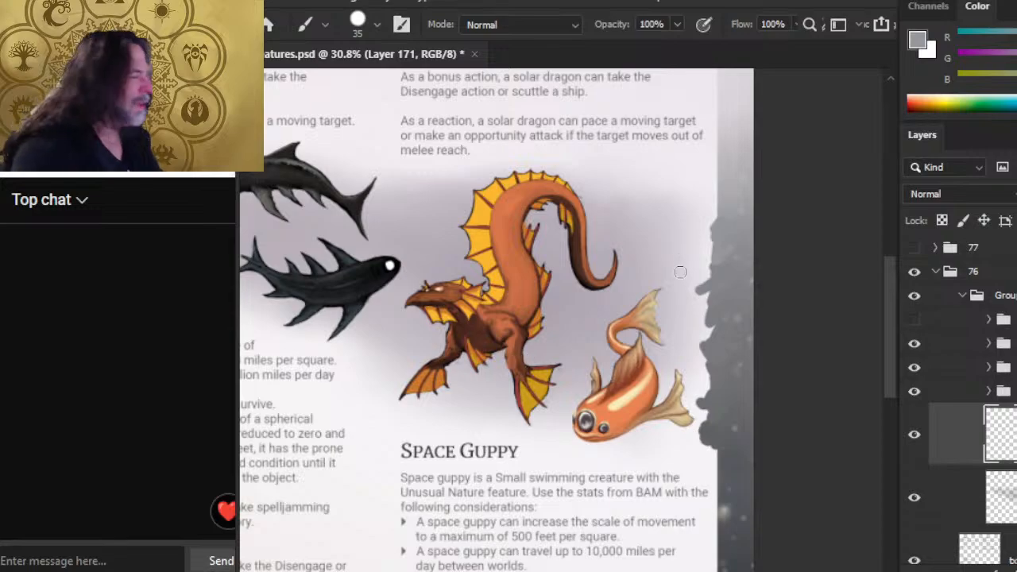
# Step: Finish the upper end of the outer border's ragged edge with progressively lighter sampled greys, just below the solar dragon text
pyautogui.moveTo(730, 209)
pyautogui.mouseDown()
pyautogui.moveTo(716, 222)
pyautogui.moveTo(724, 195)
pyautogui.moveTo(702, 200)
pyautogui.mouseUp()
pyautogui.keyDown('alt'); pyautogui.click(728, 161); pyautogui.keyUp('alt')
pyautogui.keyDown('alt'); pyautogui.click(738, 141); pyautogui.keyUp('alt')
pyautogui.moveTo(717, 157); pyautogui.dragTo(708, 197)
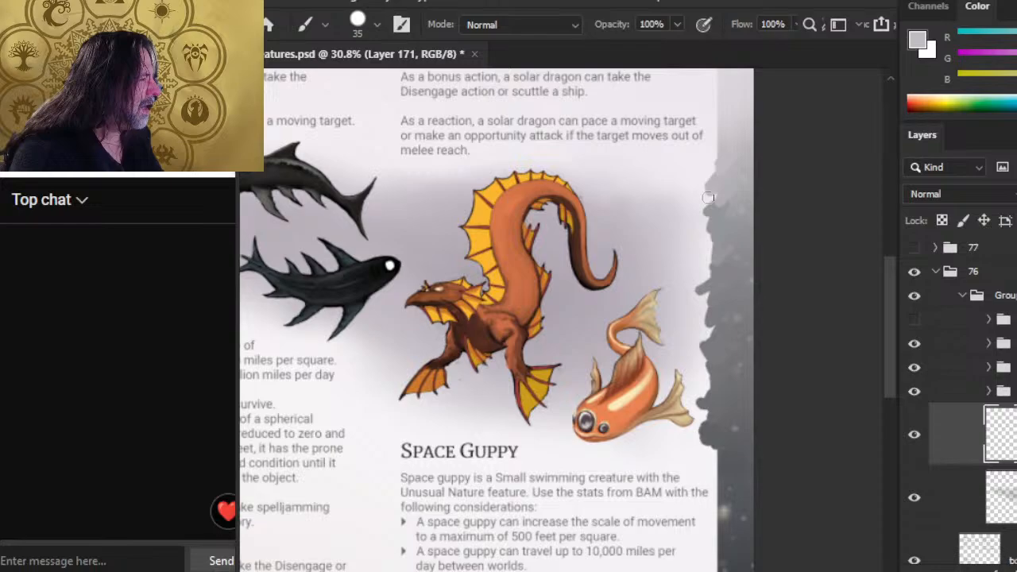
pyautogui.keyDown('alt'); pyautogui.click(741, 125); pyautogui.keyUp('alt')
pyautogui.moveTo(723, 155)
pyautogui.mouseDown()
pyautogui.moveTo(746, 134)
pyautogui.moveTo(744, 168)
pyautogui.moveTo(696, 195)
pyautogui.mouseUp()
pyautogui.keyDown('alt'); pyautogui.click(744, 129); pyautogui.keyUp('alt')
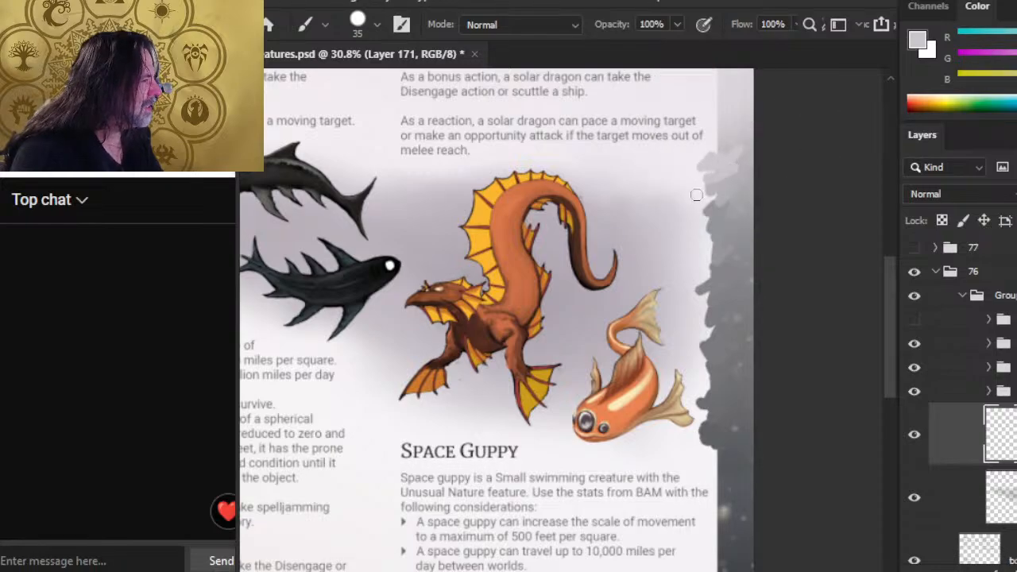
# Step: Soften the upper end of the painted border edge with a 40 px Smudge brush at 50% strength
pyautogui.press('r')
pyautogui.press(']')
pyautogui.press(']')
pyautogui.press(']')
pyautogui.press(']')
pyautogui.press(']')
pyautogui.press(']')
pyautogui.press(']')
pyautogui.press(']')
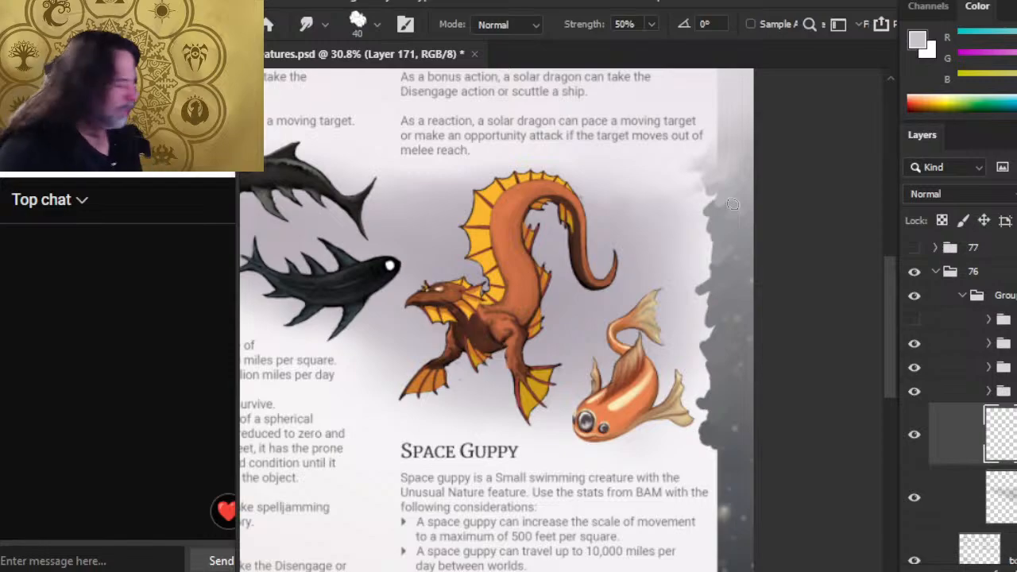
# Step: Paint a pale grey cloud with the 35 px brush over the opposite page border, above the brown fish's tail
pyautogui.hscroll(-5, 729, 202)
pyautogui.scroll(2, 728, 202)
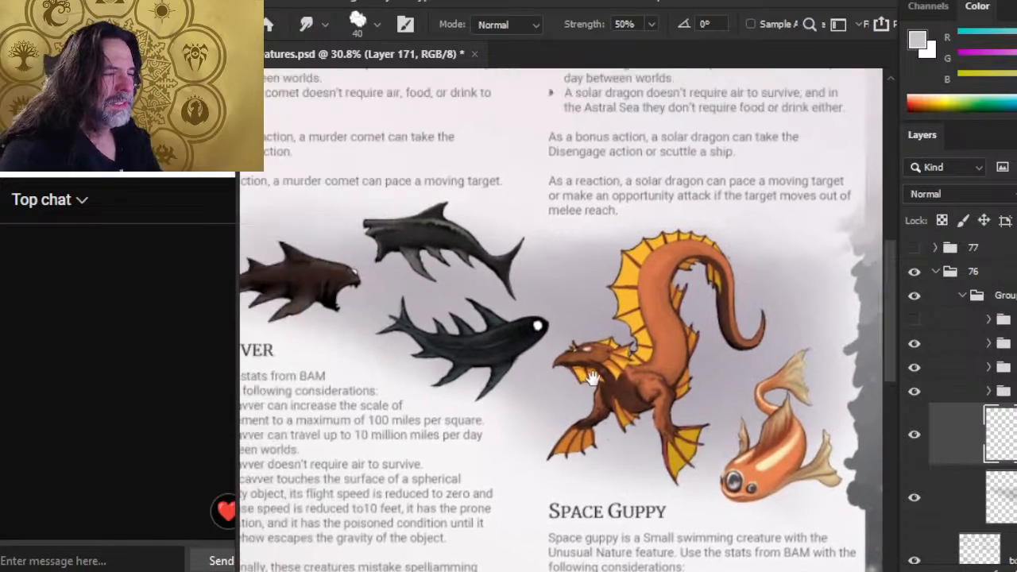
pyautogui.press('b')
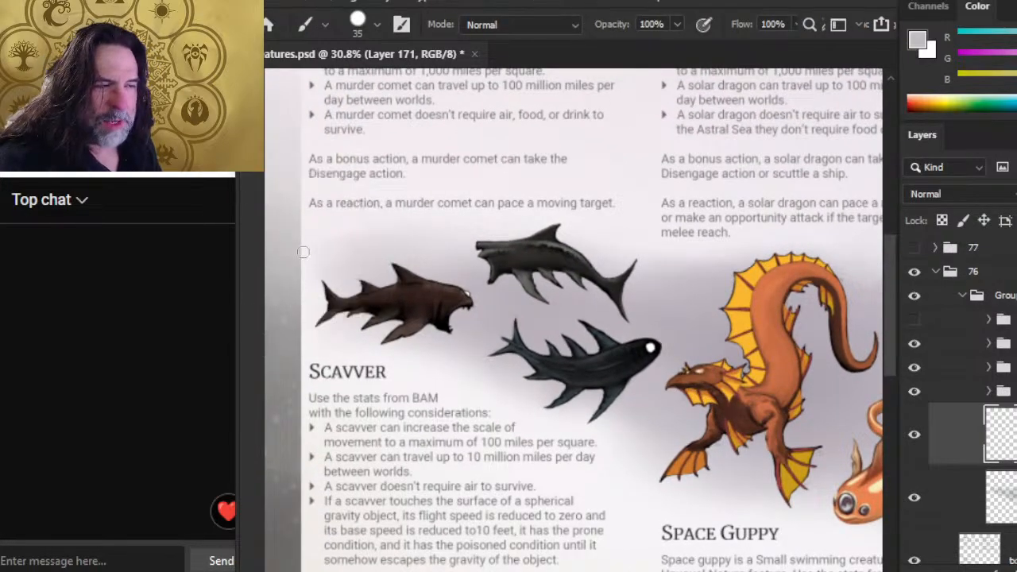
pyautogui.moveTo(300, 247)
pyautogui.mouseDown()
pyautogui.moveTo(331, 252)
pyautogui.moveTo(282, 238)
pyautogui.moveTo(321, 241)
pyautogui.moveTo(303, 236)
pyautogui.moveTo(350, 261)
pyautogui.moveTo(280, 264)
pyautogui.moveTo(324, 266)
pyautogui.mouseUp()
pyautogui.keyDown('alt'); pyautogui.click(309, 264); pyautogui.keyUp('alt')
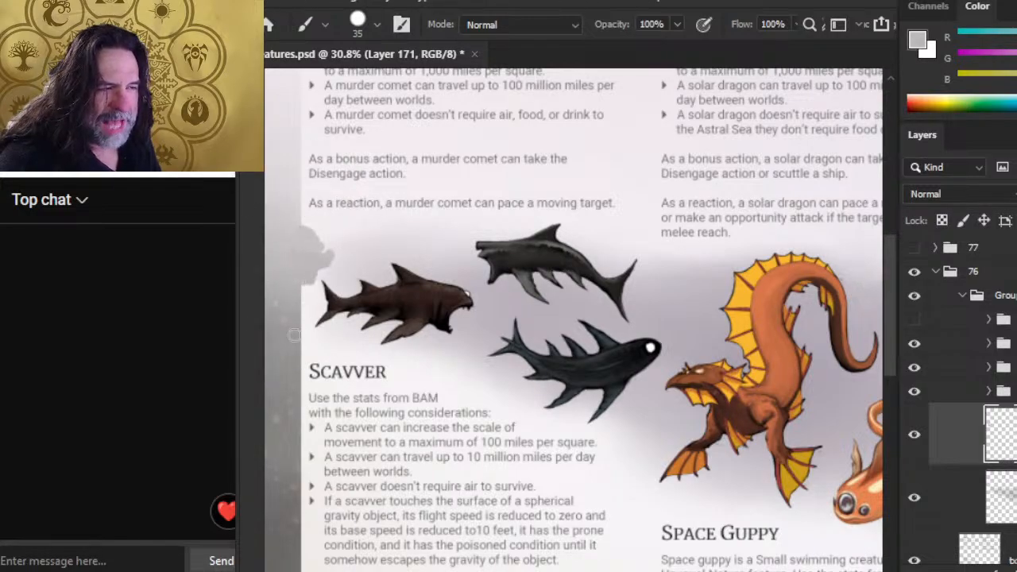
# Step: Continue the grey cloud down behind the brown fish's tail to just above the Scavver heading, using greys sampled from the border
pyautogui.keyDown('alt'); pyautogui.click(280, 295); pyautogui.keyUp('alt')
pyautogui.moveTo(280, 294)
pyautogui.mouseDown()
pyautogui.moveTo(314, 288)
pyautogui.moveTo(321, 275)
pyautogui.moveTo(297, 308)
pyautogui.moveTo(309, 286)
pyautogui.moveTo(318, 303)
pyautogui.moveTo(290, 326)
pyautogui.moveTo(314, 294)
pyautogui.moveTo(294, 303)
pyautogui.moveTo(286, 331)
pyautogui.moveTo(295, 253)
pyautogui.moveTo(291, 284)
pyautogui.mouseUp()
pyautogui.keyDown('alt'); pyautogui.click(279, 270); pyautogui.keyUp('alt')
pyautogui.keyDown('alt'); pyautogui.click(291, 294); pyautogui.keyUp('alt')
pyautogui.keyDown('alt'); pyautogui.click(295, 311); pyautogui.keyUp('alt')
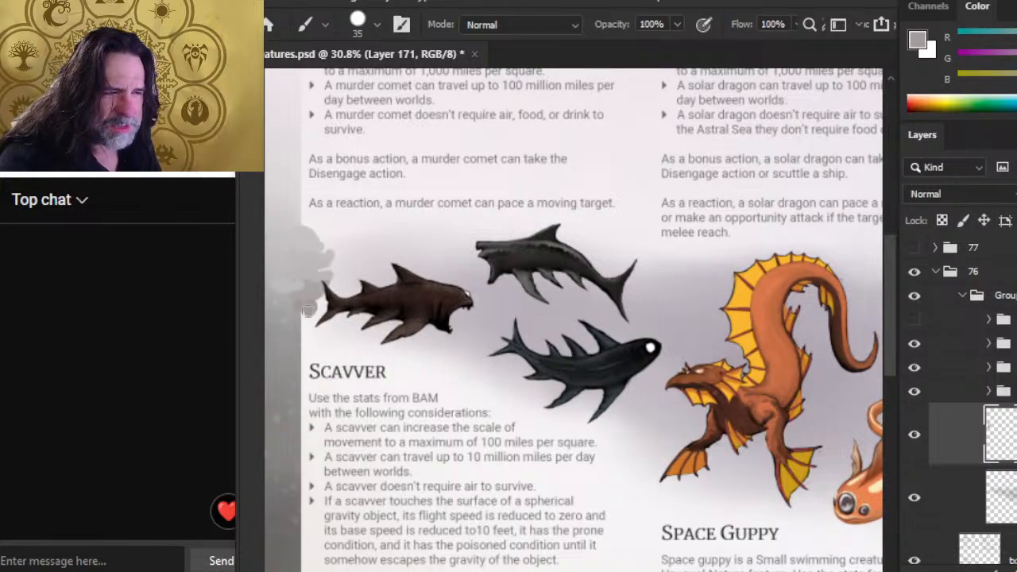
pyautogui.keyDown('alt'); pyautogui.click(300, 332); pyautogui.keyUp('alt')
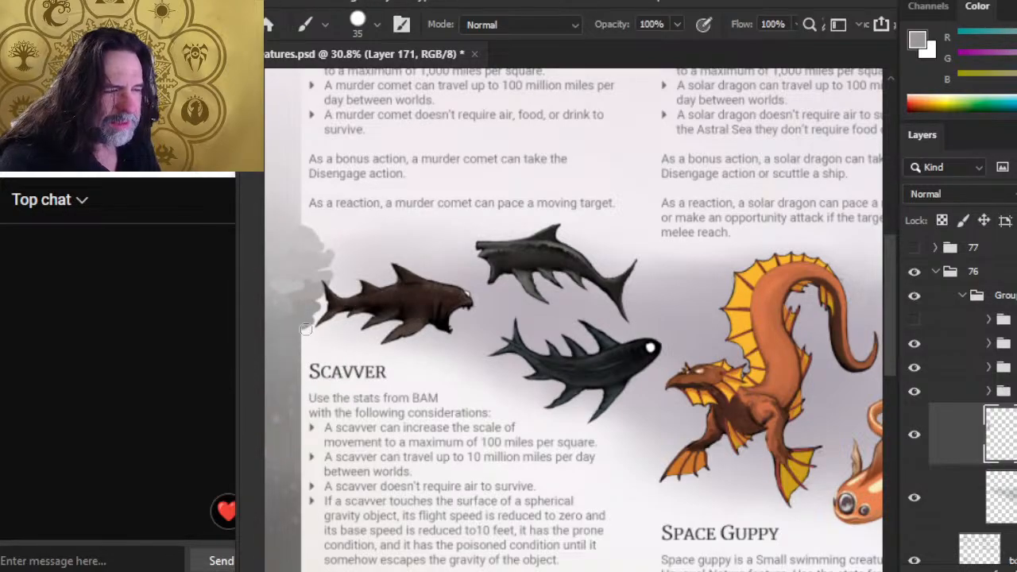
pyautogui.keyDown('alt'); pyautogui.click(291, 341); pyautogui.keyUp('alt')
pyautogui.moveTo(294, 338)
pyautogui.mouseDown()
pyautogui.moveTo(316, 327)
pyautogui.moveTo(308, 343)
pyautogui.moveTo(333, 336)
pyautogui.moveTo(300, 341)
pyautogui.moveTo(310, 356)
pyautogui.moveTo(299, 336)
pyautogui.moveTo(355, 310)
pyautogui.moveTo(304, 291)
pyautogui.moveTo(318, 325)
pyautogui.mouseUp()
# Step: Blend the painted cloud into the page around the brown fish's tail with a 60 px Smudge brush at 50% strength
pyautogui.press('r')
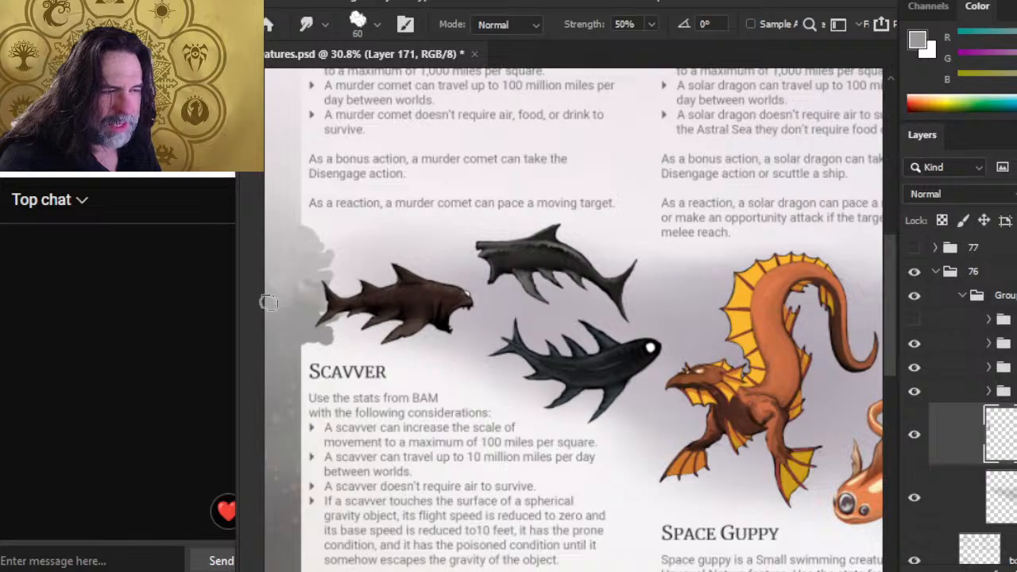
pyautogui.moveTo(312, 283)
pyautogui.mouseDown()
pyautogui.moveTo(305, 247)
pyautogui.moveTo(323, 244)
pyautogui.moveTo(305, 241)
pyautogui.moveTo(333, 238)
pyautogui.moveTo(305, 238)
pyautogui.moveTo(363, 264)
pyautogui.moveTo(326, 264)
pyautogui.moveTo(365, 267)
pyautogui.moveTo(309, 278)
pyautogui.moveTo(357, 294)
pyautogui.moveTo(298, 336)
pyautogui.moveTo(328, 300)
pyautogui.moveTo(282, 317)
pyautogui.moveTo(332, 258)
pyautogui.moveTo(276, 305)
pyautogui.moveTo(346, 292)
pyautogui.moveTo(293, 294)
pyautogui.moveTo(337, 306)
pyautogui.moveTo(326, 315)
pyautogui.moveTo(356, 310)
pyautogui.moveTo(303, 348)
pyautogui.moveTo(361, 321)
pyautogui.moveTo(291, 364)
pyautogui.moveTo(279, 357)
pyautogui.moveTo(300, 340)
pyautogui.moveTo(292, 349)
pyautogui.moveTo(341, 348)
pyautogui.moveTo(290, 343)
pyautogui.moveTo(278, 348)
pyautogui.moveTo(348, 339)
pyautogui.moveTo(336, 320)
pyautogui.moveTo(307, 322)
pyautogui.moveTo(337, 337)
pyautogui.moveTo(314, 336)
pyautogui.moveTo(342, 320)
pyautogui.moveTo(318, 298)
pyautogui.mouseUp()
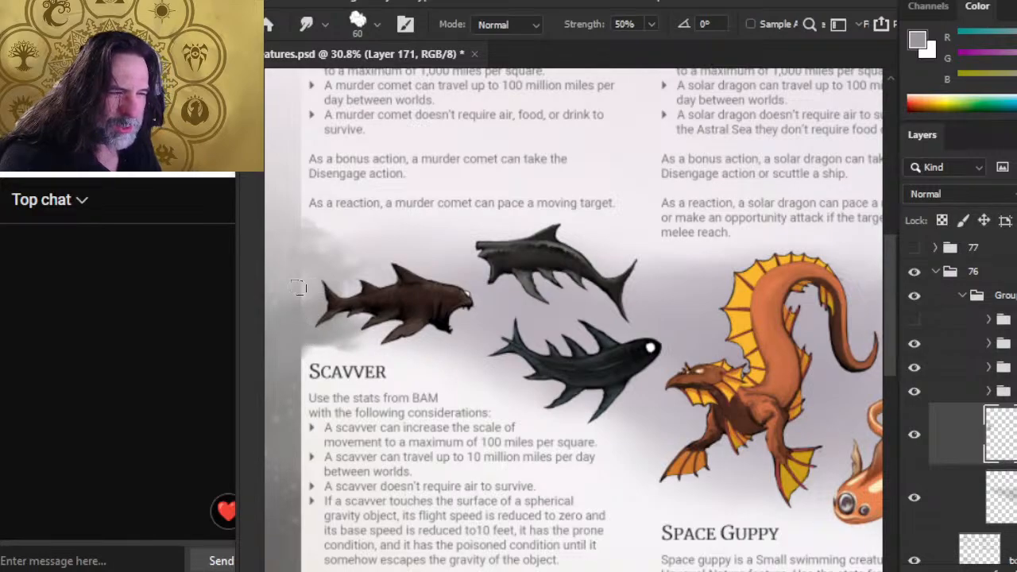
pyautogui.press('b')
pyautogui.press('r')
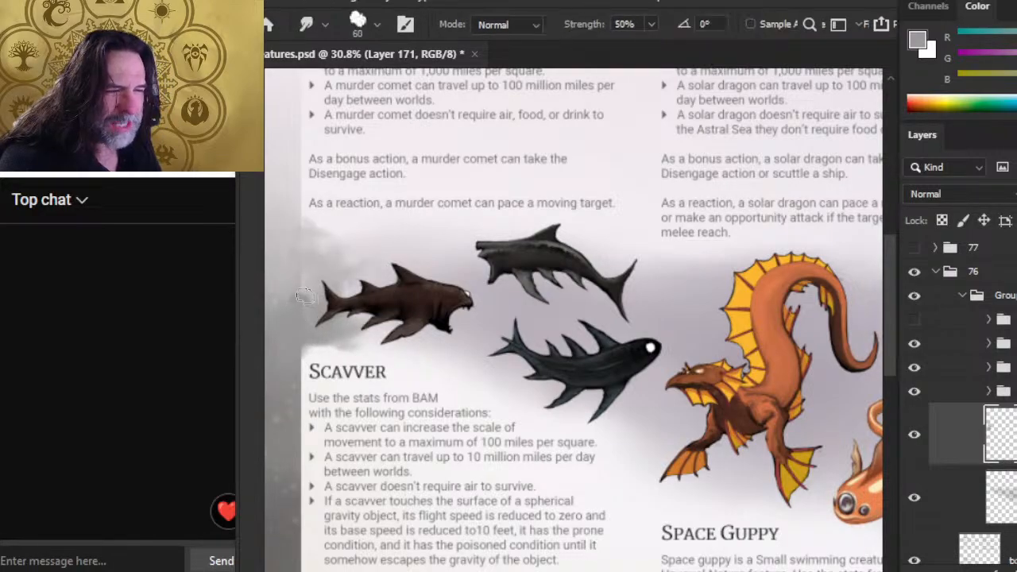
# Step: Touch up the haze between the border and the brown fish's tail, alternating 35 px brush dabs with smudging
pyautogui.press('b')
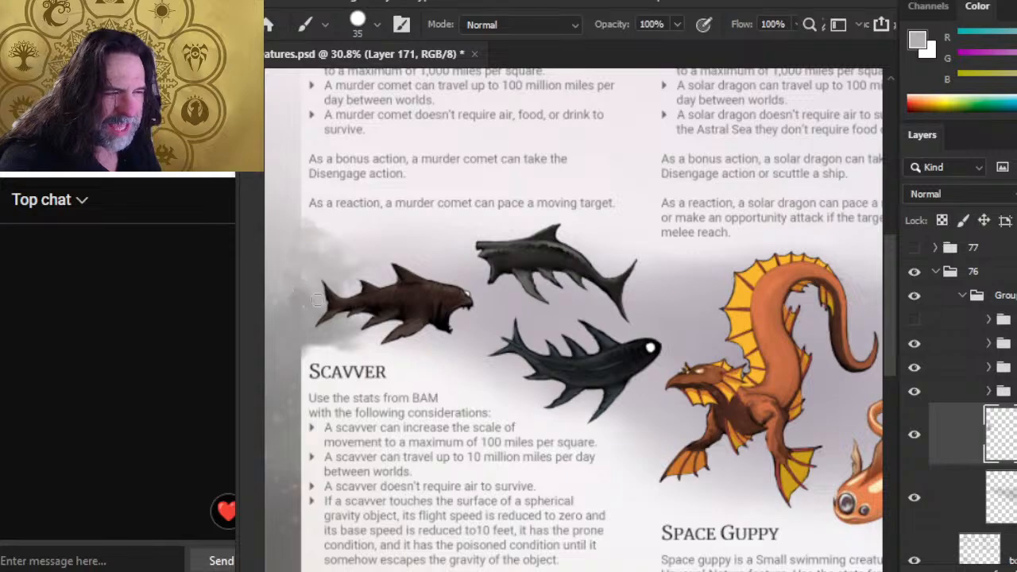
pyautogui.press('r')
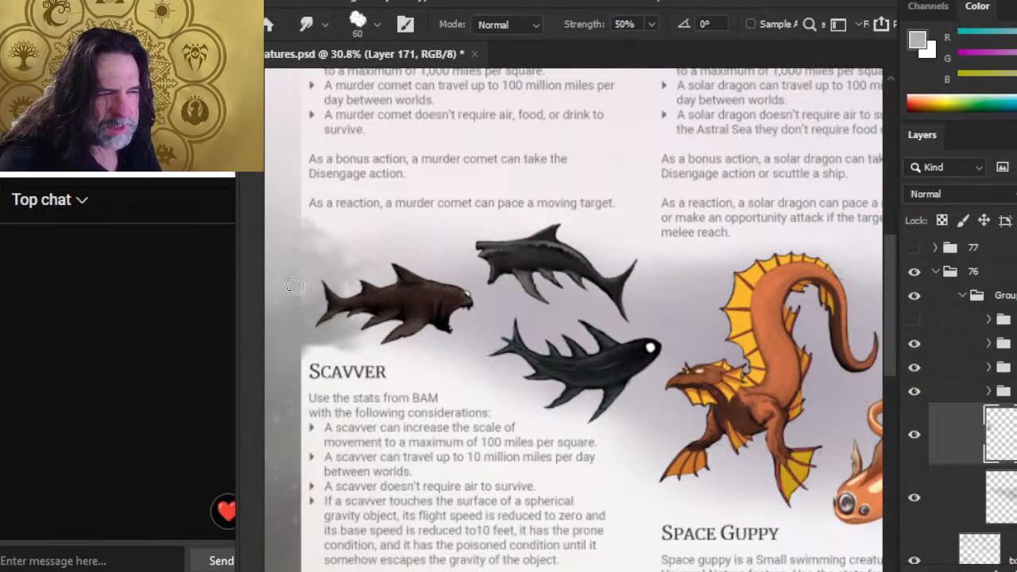
pyautogui.press('b')
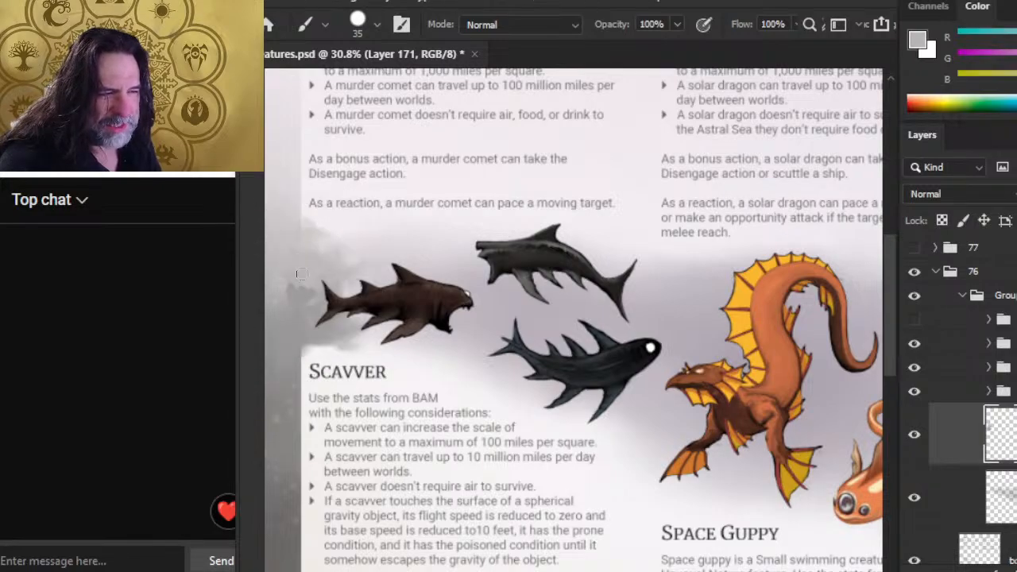
pyautogui.press('r')
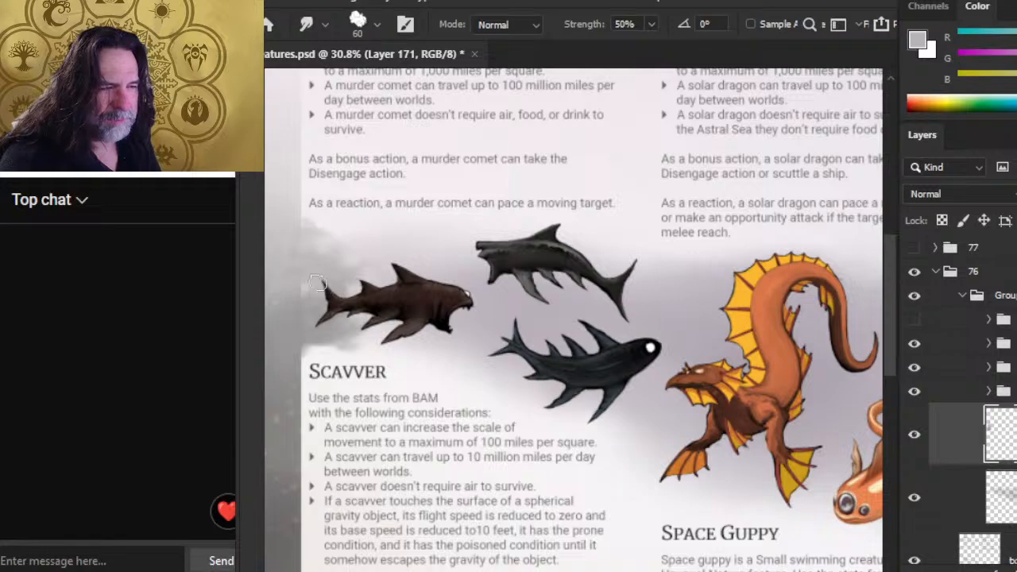
pyautogui.press('b')
pyautogui.press('r')
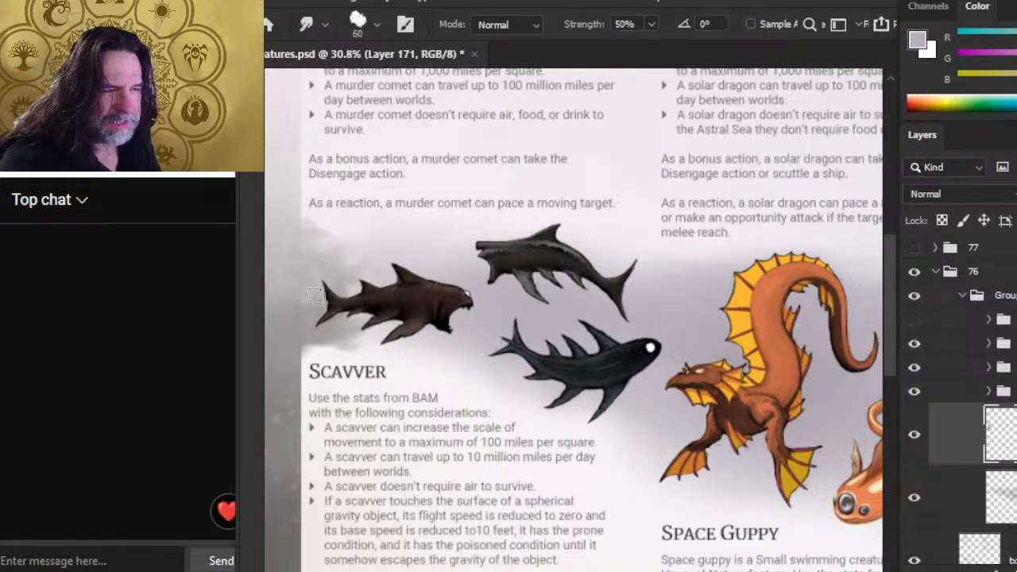
pyautogui.press('b')
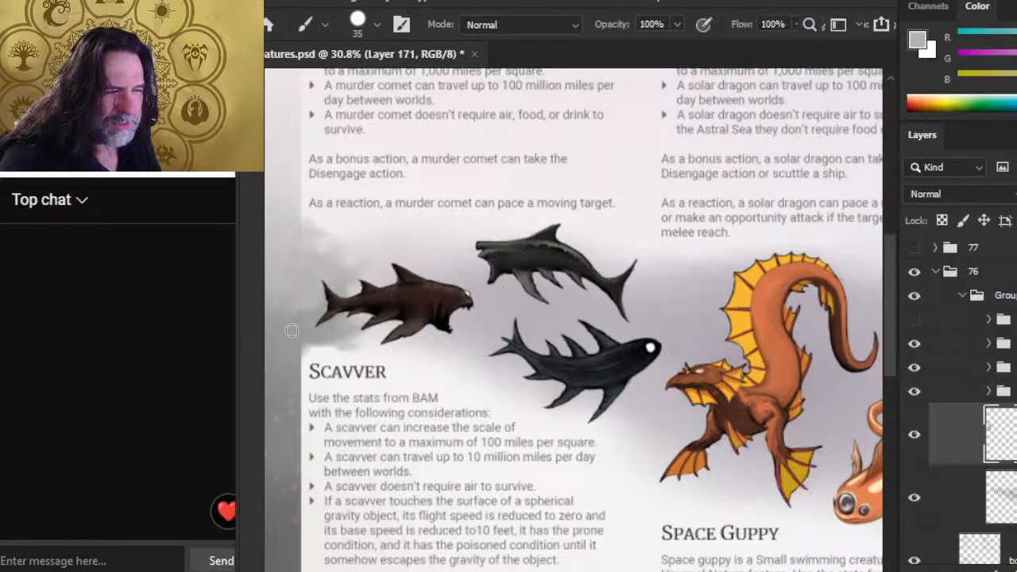
pyautogui.press('r')
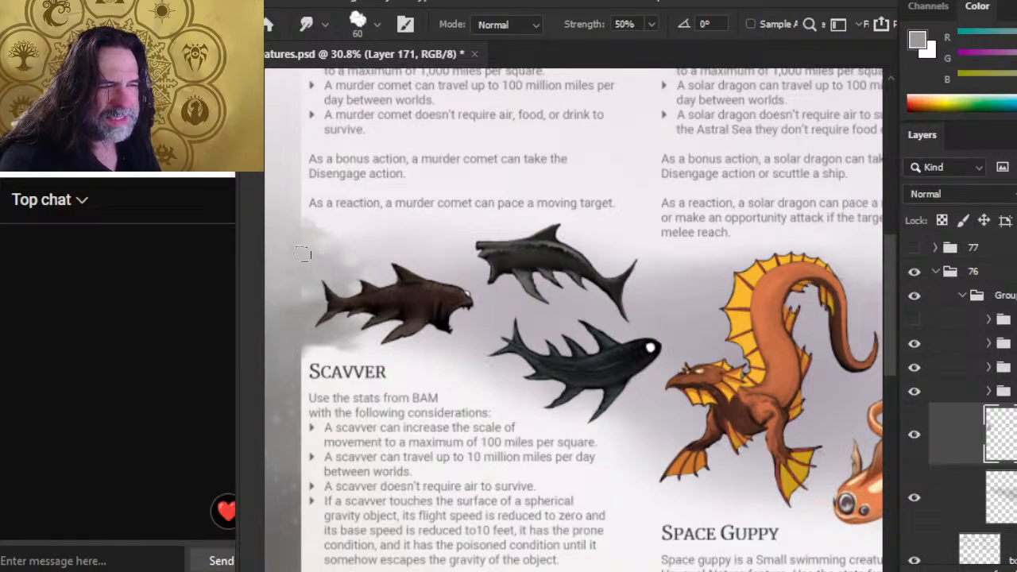
# Step: Resample the border grey and keep painting and smudging the haze above and below the brown fish's tail to hide the border's straight edge
pyautogui.press('b')
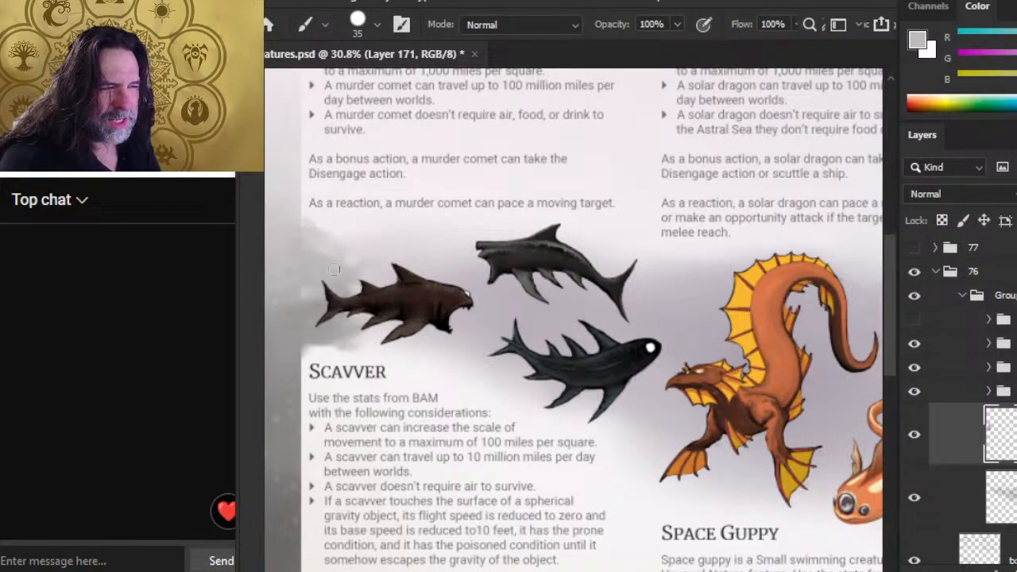
pyautogui.keyDown('alt'); pyautogui.click(292, 285); pyautogui.keyUp('alt')
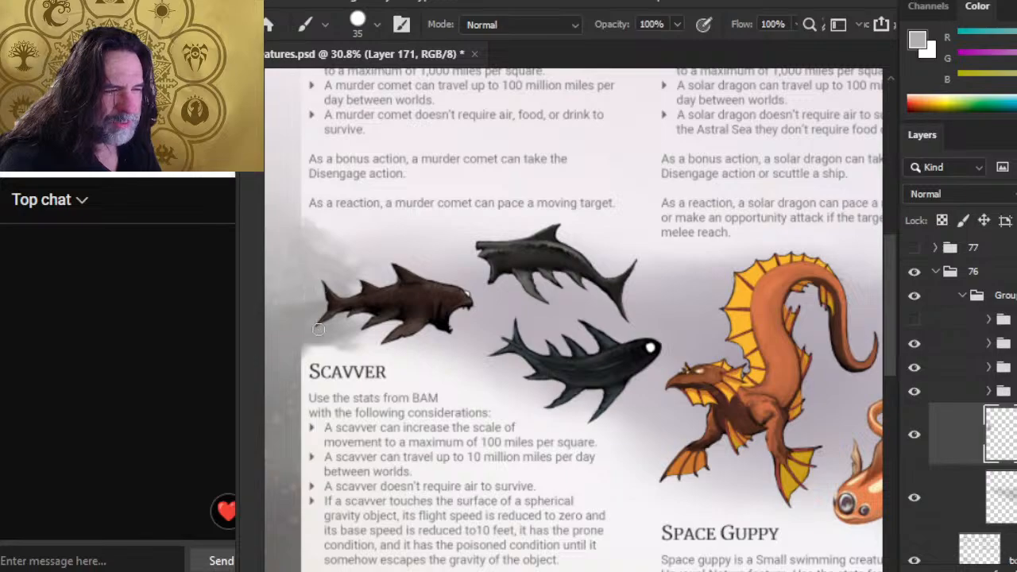
pyautogui.press('r')
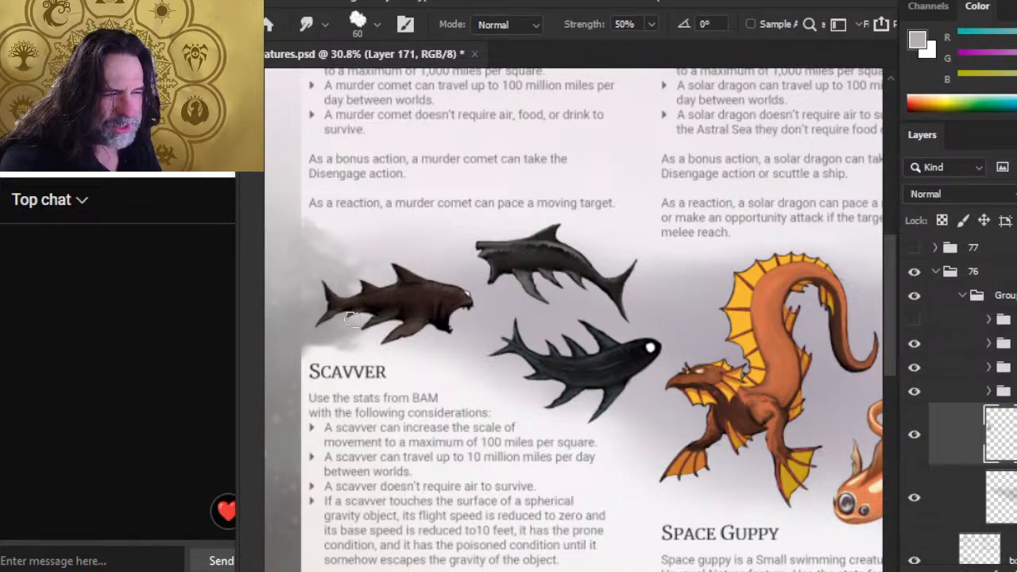
pyautogui.press('b')
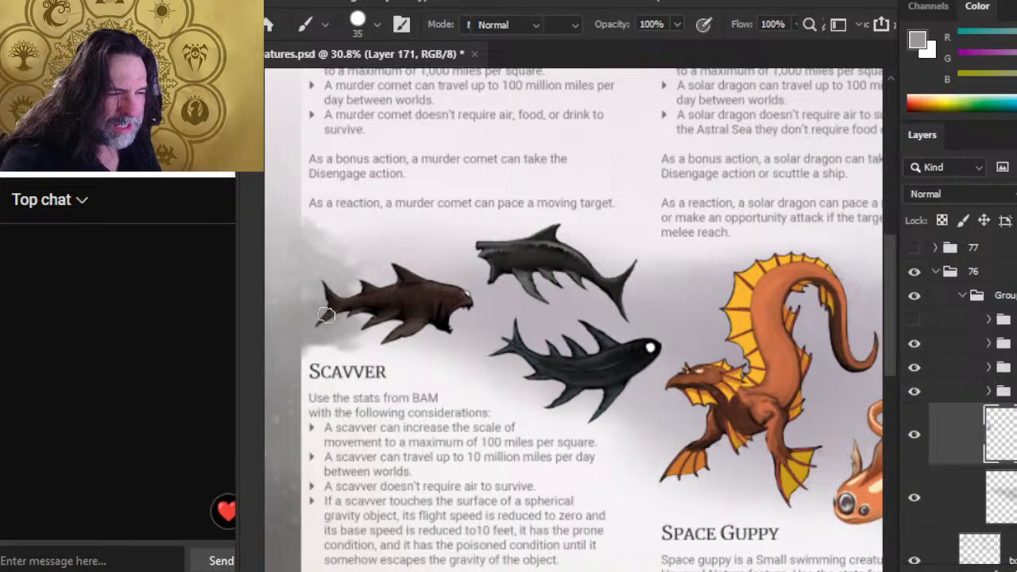
pyautogui.press('r')
pyautogui.press('b')
pyautogui.press('r')
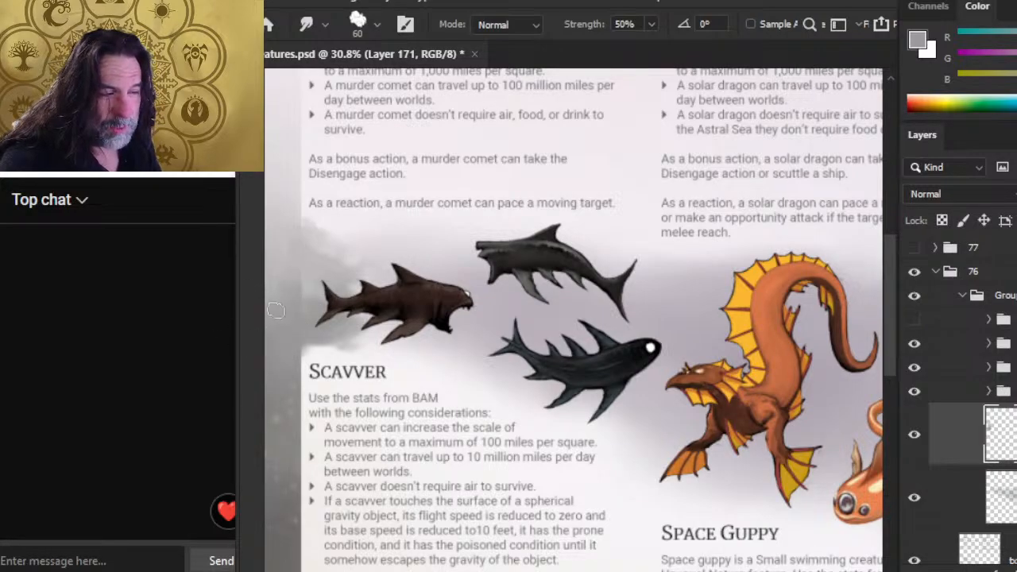
pyautogui.press('b')
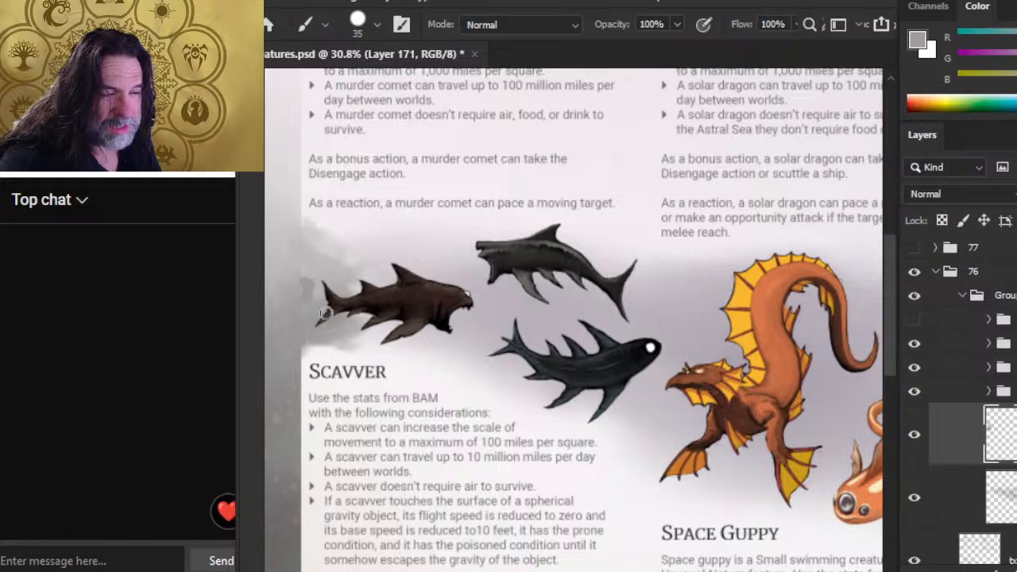
pyautogui.press('r')
pyautogui.press('b')
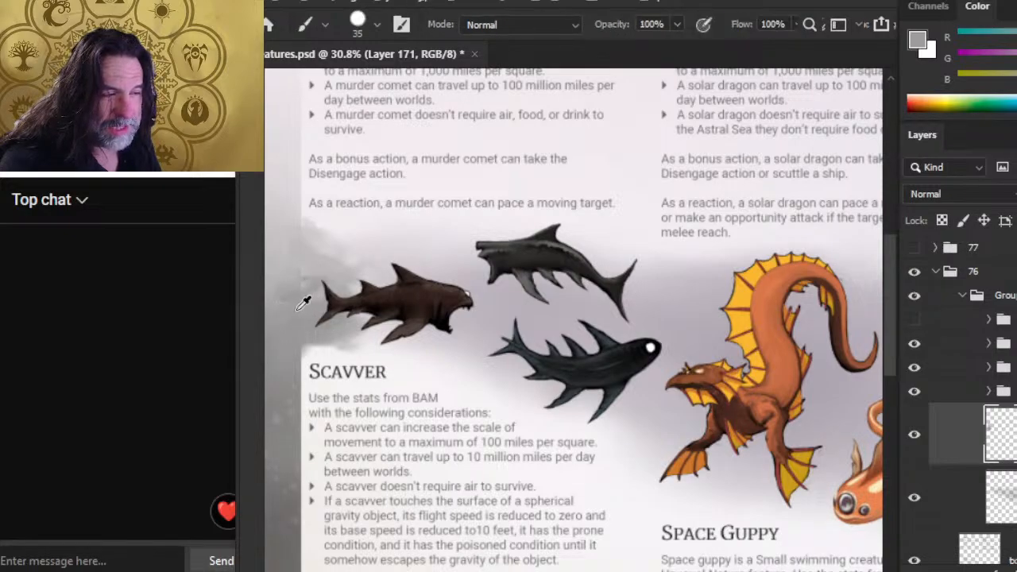
pyautogui.press('r')
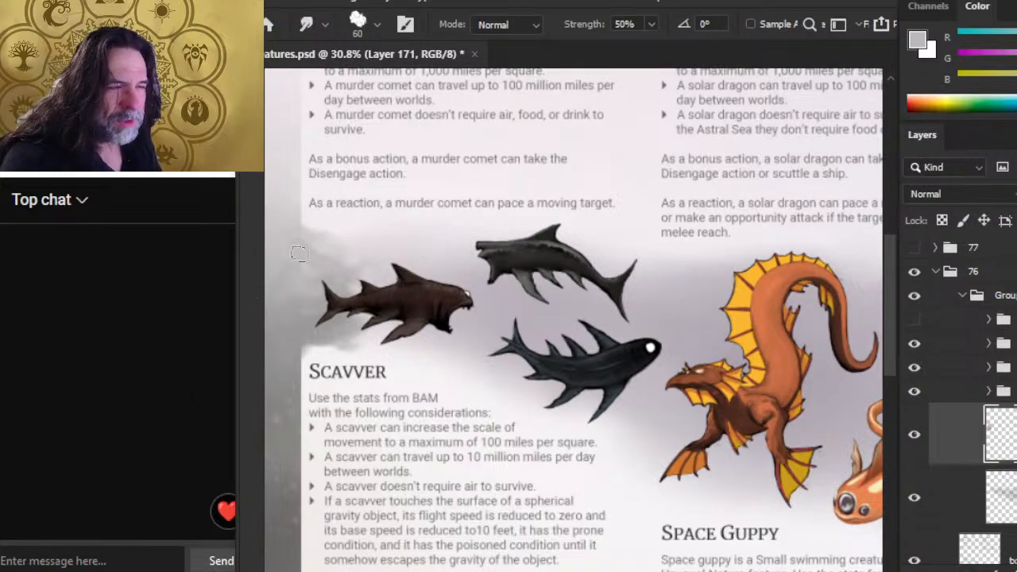
# Step: Sample a darker grey from the border and keep painting and smudging the haze beside the brown fish's tail
pyautogui.press('b')
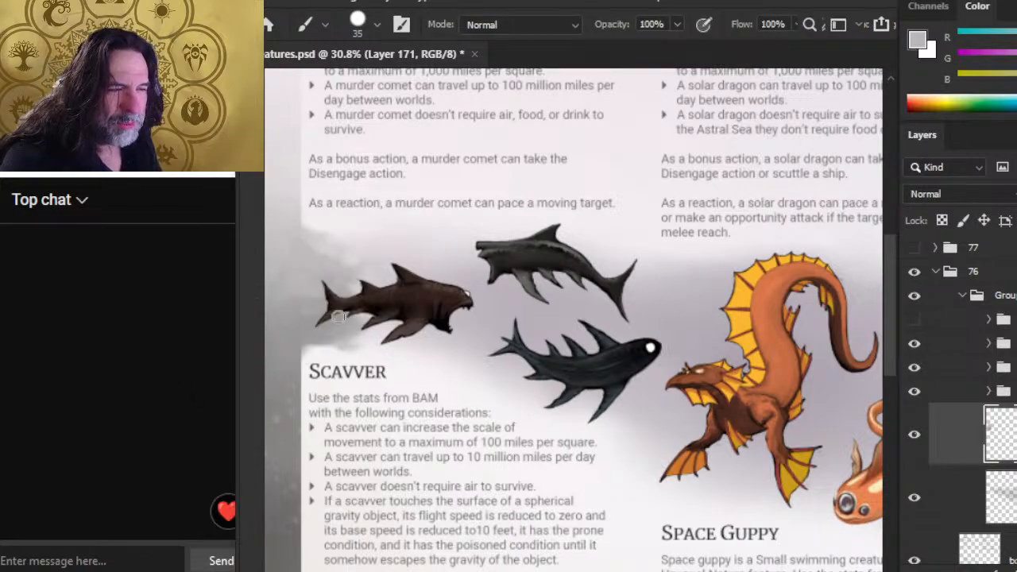
pyautogui.press('r')
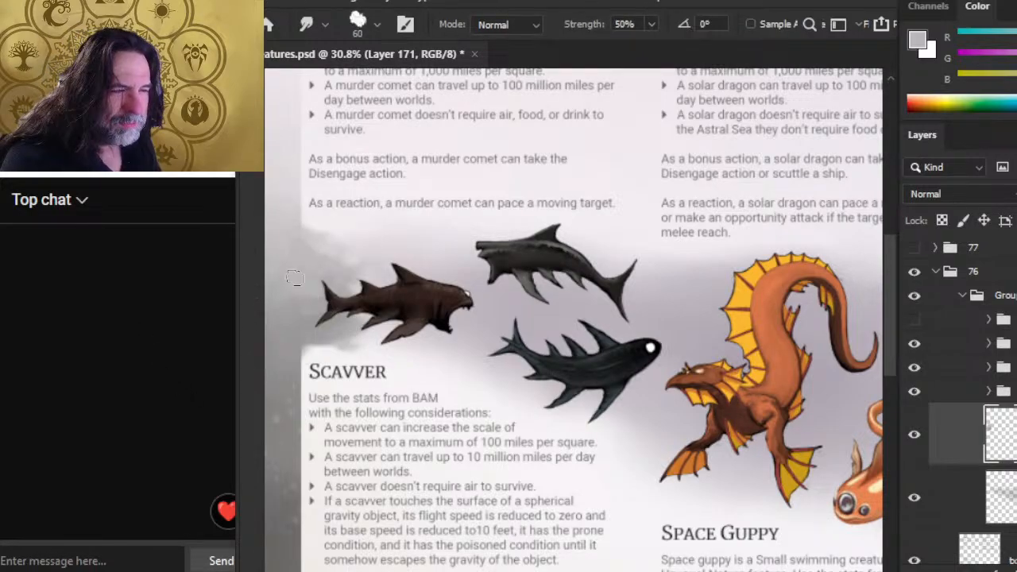
pyautogui.press('b')
pyautogui.keyDown('alt'); pyautogui.click(295, 320); pyautogui.keyUp('alt')
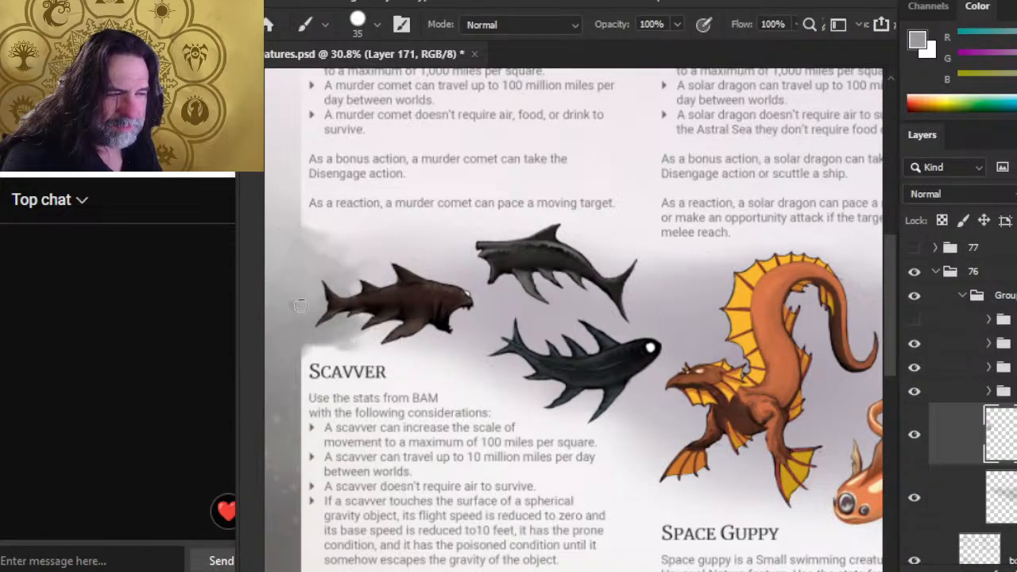
pyautogui.press('r')
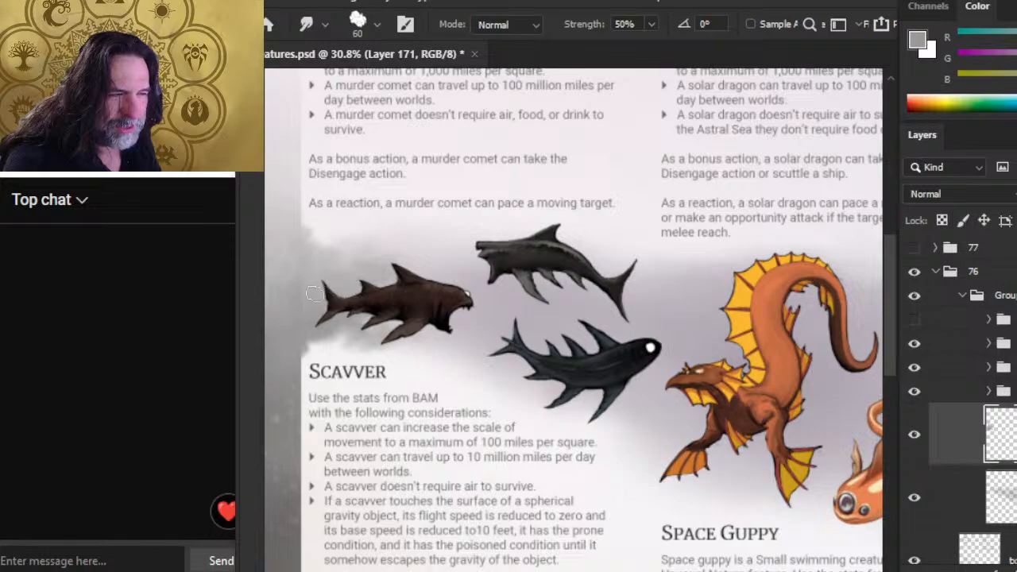
pyautogui.press('b')
pyautogui.press('r')
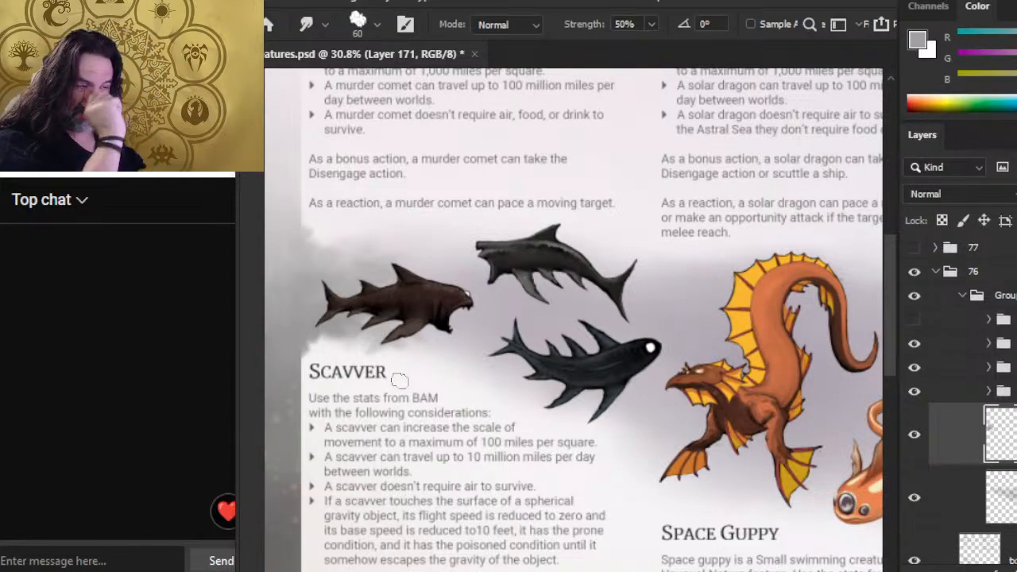
# Step: Extend the haze beneath the brown fish's belly with a resampled grey and smudge it toward the fish's head
pyautogui.press('b')
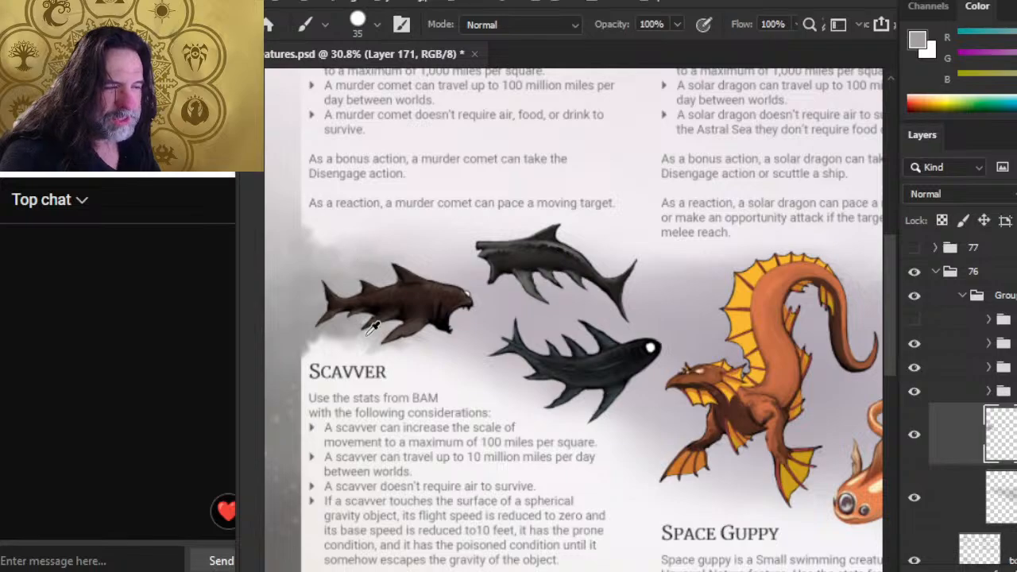
pyautogui.press('r')
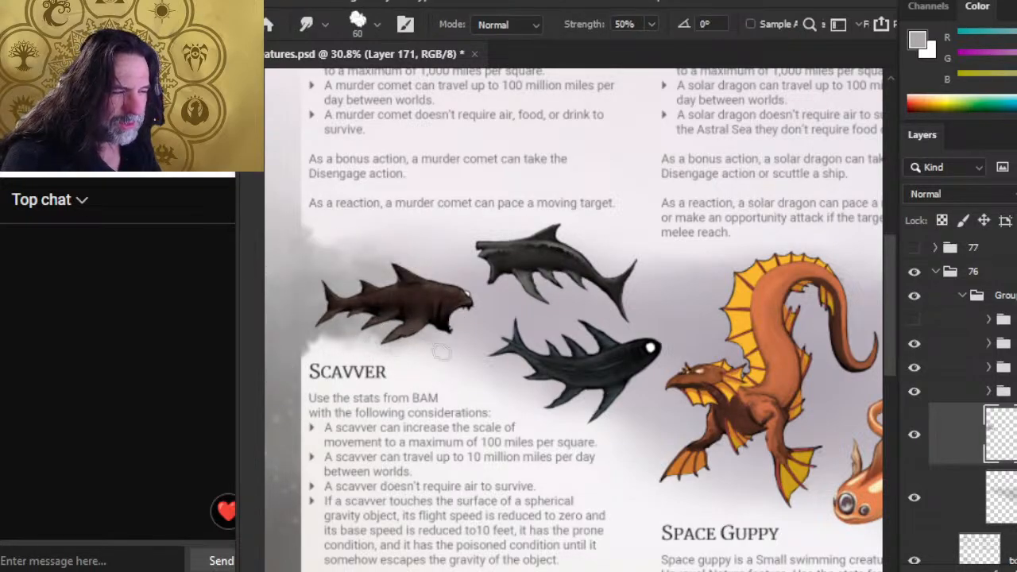
pyautogui.moveTo(415, 340)
pyautogui.mouseDown()
pyautogui.moveTo(409, 349)
pyautogui.moveTo(444, 349)
pyautogui.moveTo(421, 347)
pyautogui.moveTo(440, 340)
pyautogui.mouseUp()
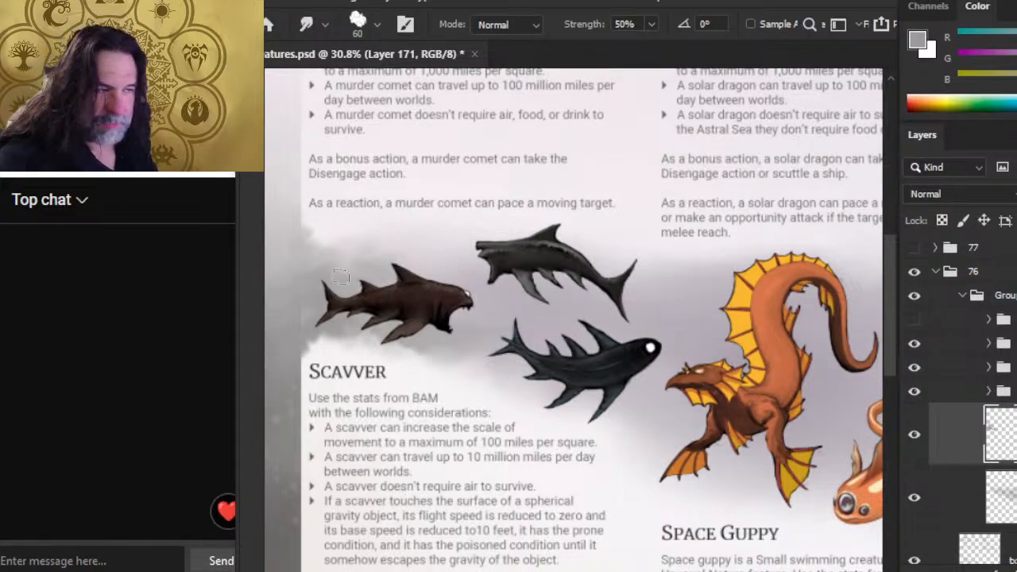
# Step: Deepen the haze around the brown fish and spread it toward the dark blue fish, alternating 35 px brush dabs with 60 px smudging
pyautogui.press('b')
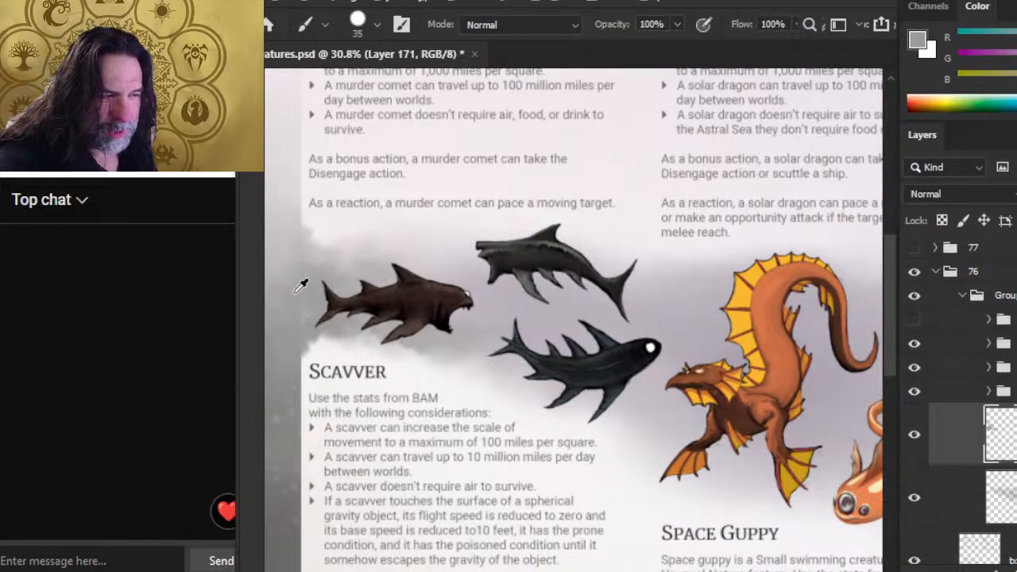
pyautogui.press('r')
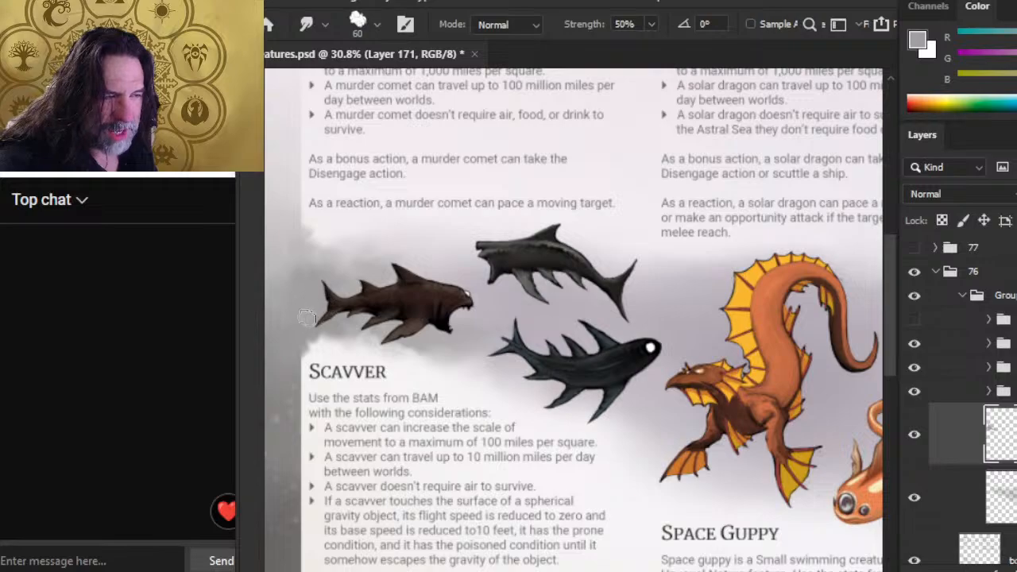
pyautogui.press('b')
pyautogui.press('r')
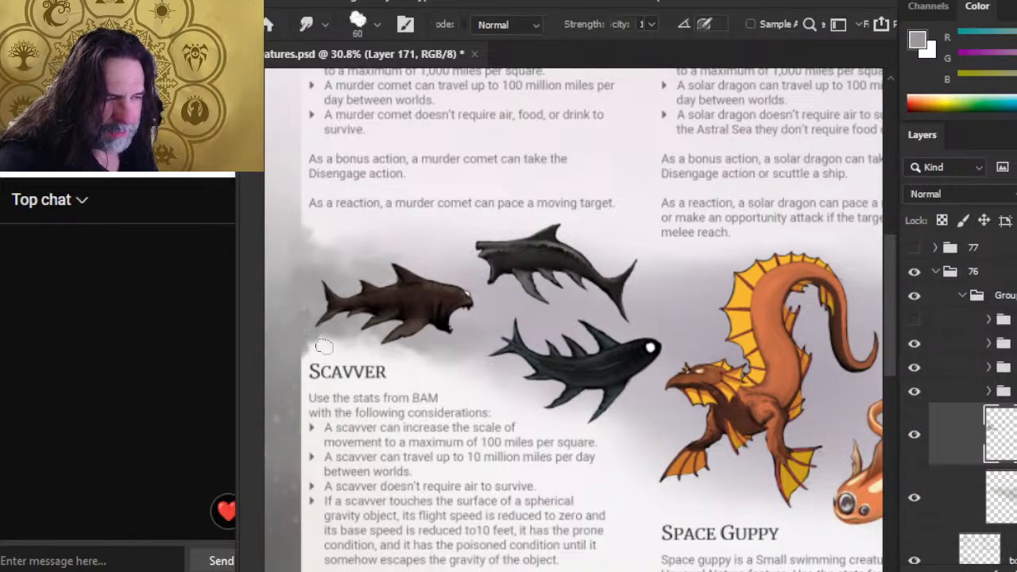
pyautogui.press('b')
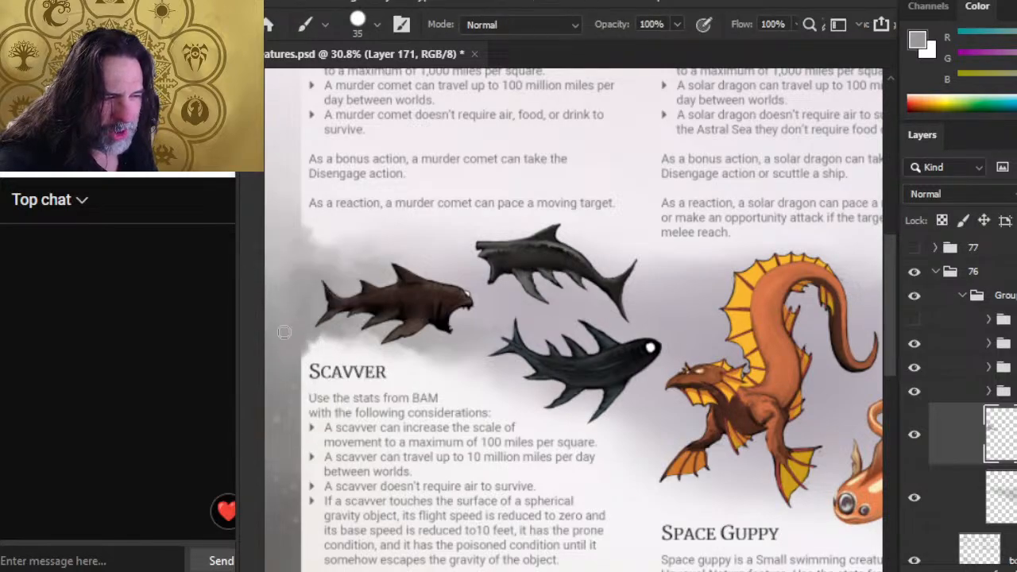
pyautogui.press('r')
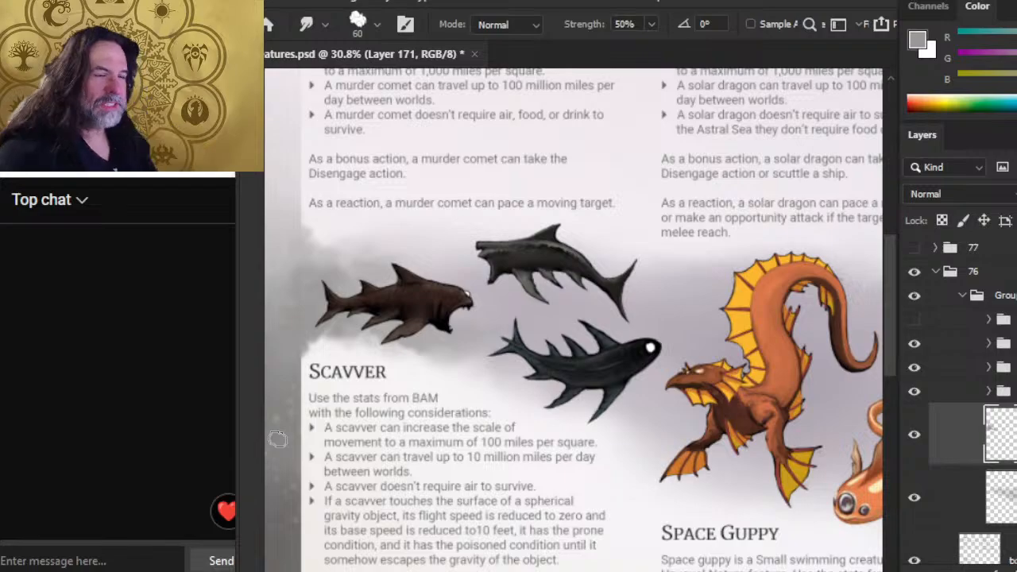
pyautogui.press('b')
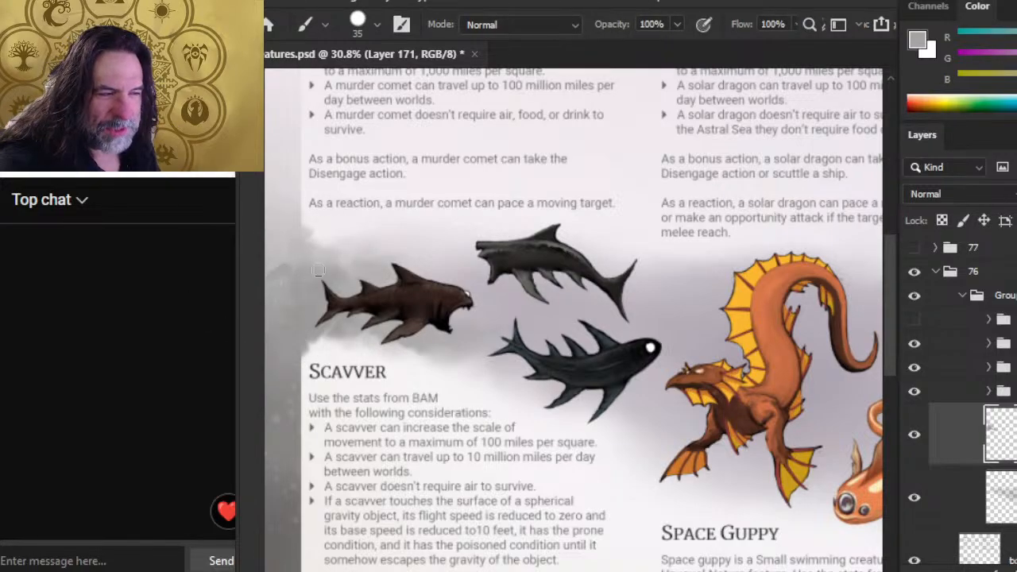
pyautogui.press('r')
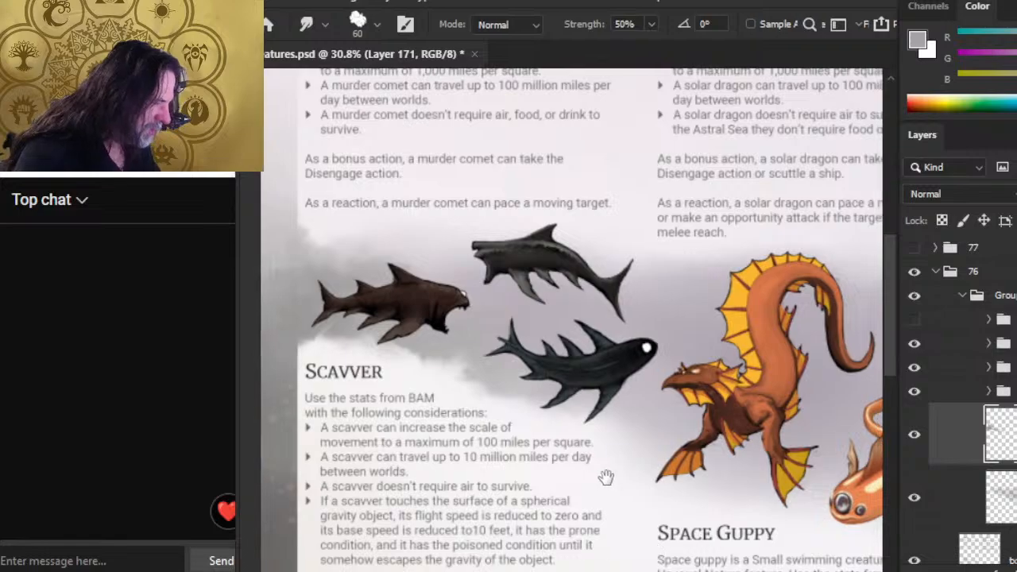
# Step: Merge the painted haze layer down into the layer below it
pyautogui.scroll(1, 606, 477)
pyautogui.hscroll(1, 606, 477)
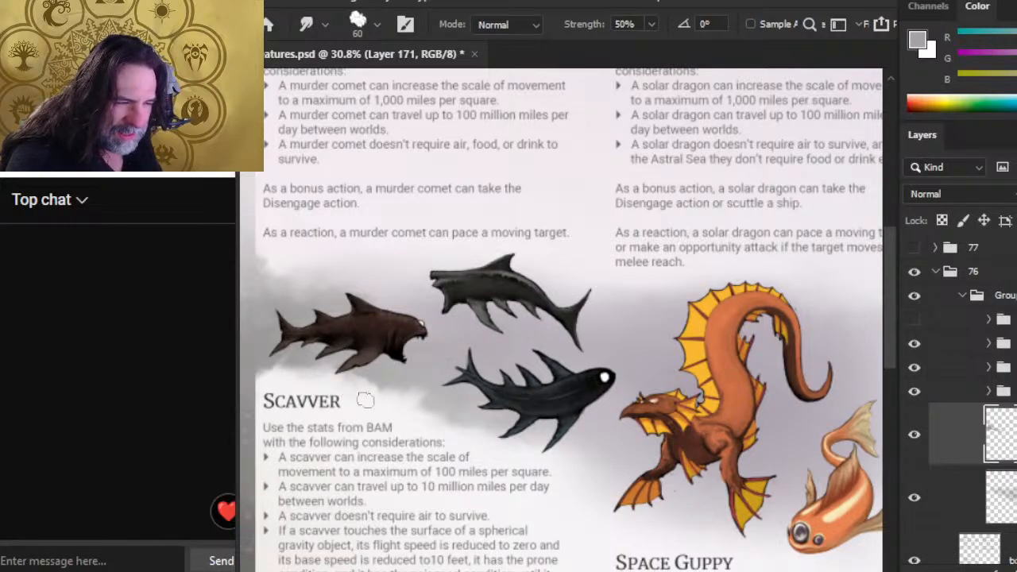
pyautogui.rightClick(963, 443)
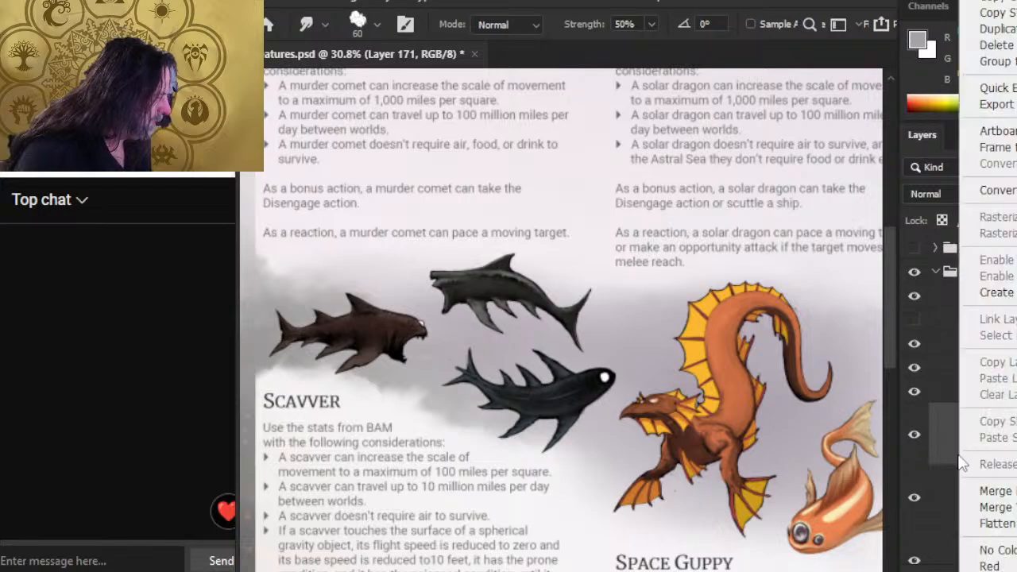
pyautogui.click(991, 493)
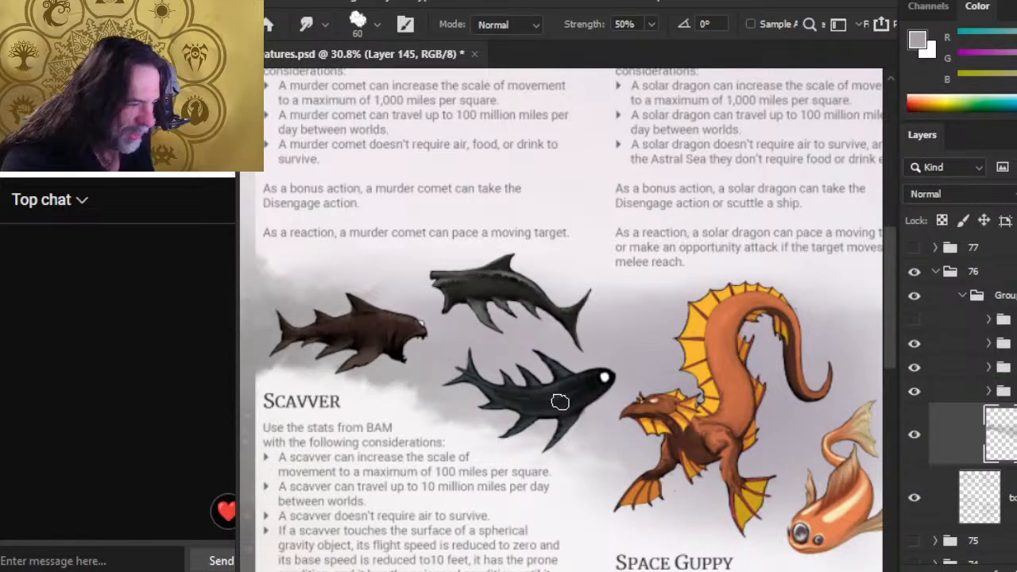
# Step: Smudge the jagged top of the page's right-hand grey border into the haze beside the solar dragon's tail at 50% strength
pyautogui.moveTo(664, 476); pyautogui.dragTo(527, 472)
pyautogui.moveTo(612, 417); pyautogui.dragTo(480, 446)
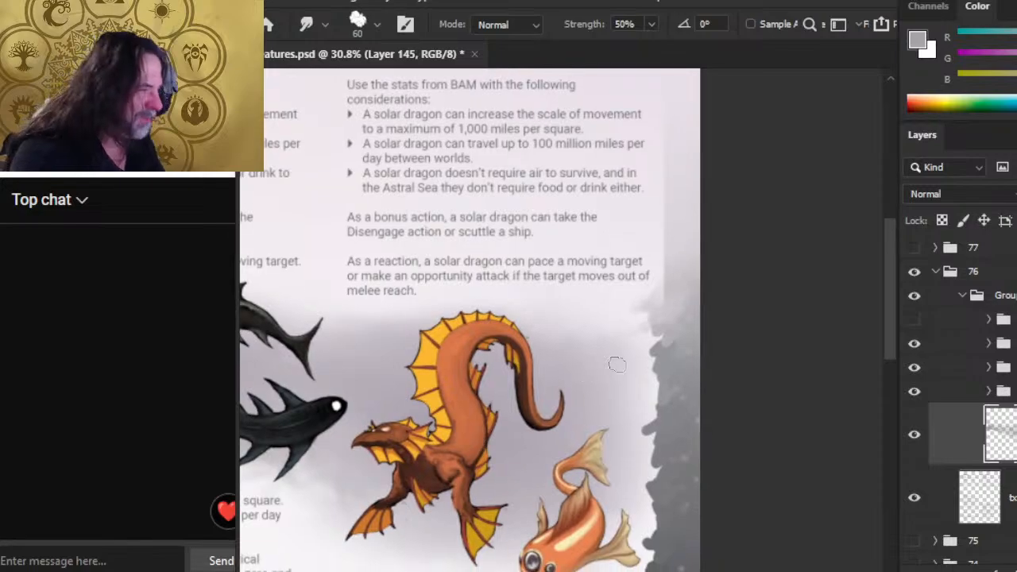
pyautogui.moveTo(620, 370)
pyautogui.mouseDown()
pyautogui.moveTo(669, 340)
pyautogui.moveTo(640, 334)
pyautogui.moveTo(669, 317)
pyautogui.moveTo(687, 323)
pyautogui.moveTo(681, 341)
pyautogui.moveTo(633, 321)
pyautogui.moveTo(622, 329)
pyautogui.moveTo(653, 352)
pyautogui.moveTo(687, 307)
pyautogui.mouseUp()
pyautogui.moveTo(696, 347); pyautogui.dragTo(668, 322)
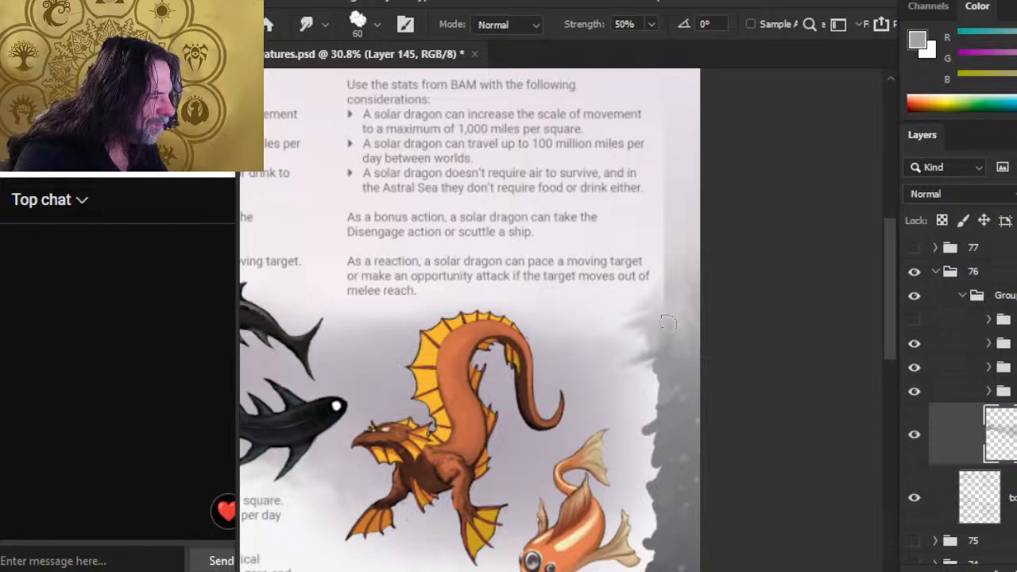
pyautogui.moveTo(686, 370)
pyautogui.mouseDown()
pyautogui.moveTo(684, 319)
pyautogui.moveTo(675, 395)
pyautogui.mouseUp()
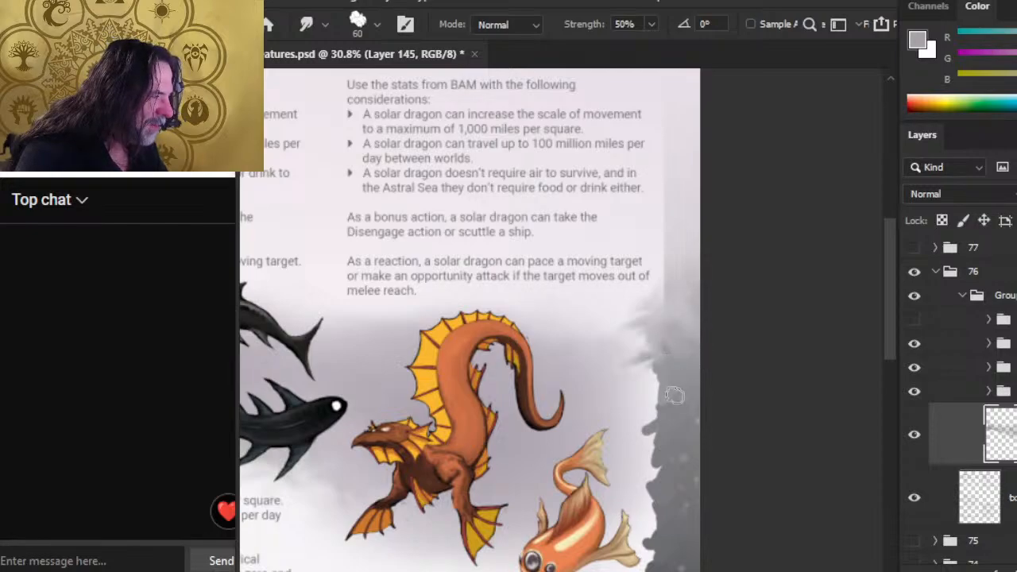
pyautogui.moveTo(653, 358); pyautogui.dragTo(631, 370)
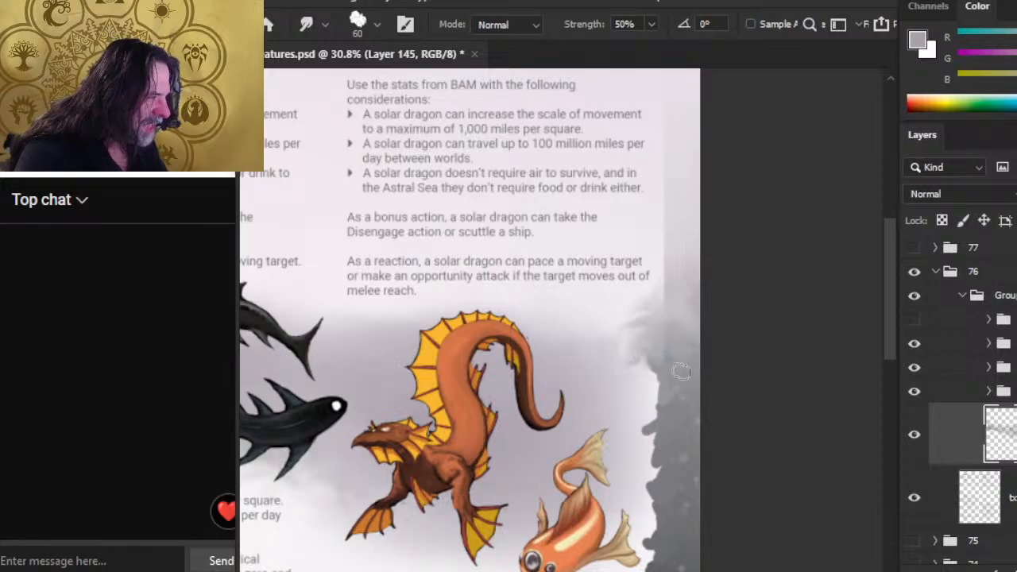
# Step: Build up the cloud at the right-hand border below the solar dragon text with sampled greys, smudging it inward
pyautogui.press('b')
pyautogui.press('r')
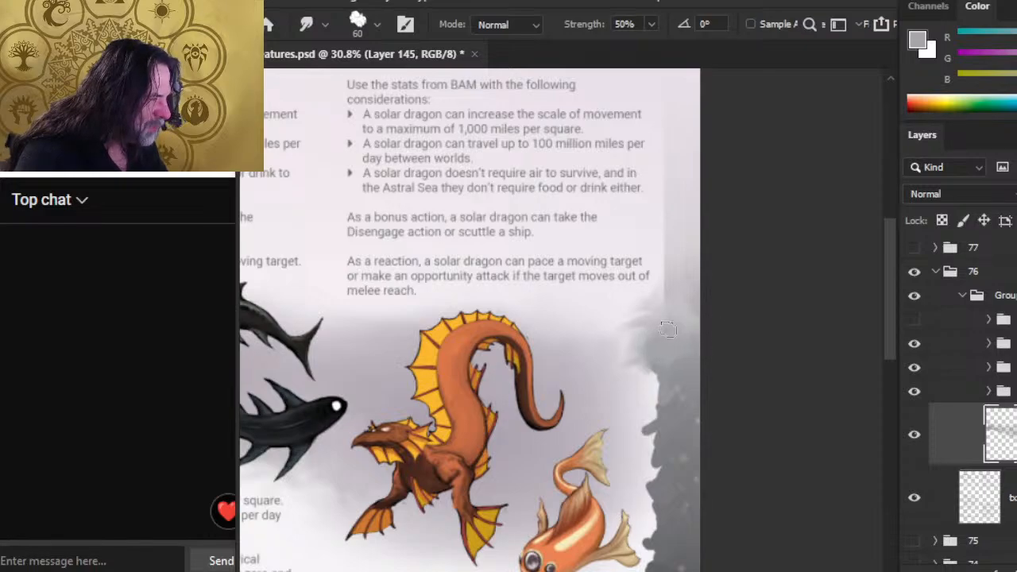
pyautogui.moveTo(686, 321)
pyautogui.mouseDown()
pyautogui.moveTo(629, 323)
pyautogui.moveTo(649, 292)
pyautogui.moveTo(670, 318)
pyautogui.moveTo(666, 295)
pyautogui.moveTo(695, 295)
pyautogui.moveTo(683, 285)
pyautogui.moveTo(654, 326)
pyautogui.moveTo(634, 314)
pyautogui.moveTo(654, 320)
pyautogui.moveTo(648, 354)
pyautogui.moveTo(666, 327)
pyautogui.moveTo(647, 333)
pyautogui.moveTo(650, 306)
pyautogui.moveTo(674, 297)
pyautogui.moveTo(687, 317)
pyautogui.moveTo(669, 295)
pyautogui.moveTo(612, 319)
pyautogui.moveTo(633, 341)
pyautogui.moveTo(638, 327)
pyautogui.moveTo(659, 331)
pyautogui.moveTo(556, 383)
pyautogui.moveTo(659, 340)
pyautogui.moveTo(659, 325)
pyautogui.moveTo(691, 328)
pyautogui.moveTo(683, 341)
pyautogui.moveTo(646, 311)
pyautogui.moveTo(541, 424)
pyautogui.moveTo(664, 344)
pyautogui.moveTo(623, 339)
pyautogui.moveTo(663, 354)
pyautogui.moveTo(612, 374)
pyautogui.moveTo(675, 378)
pyautogui.moveTo(682, 369)
pyautogui.moveTo(636, 371)
pyautogui.moveTo(674, 363)
pyautogui.moveTo(659, 355)
pyautogui.moveTo(670, 387)
pyautogui.mouseUp()
pyautogui.press('b')
pyautogui.keyDown('alt'); pyautogui.click(677, 373); pyautogui.keyUp('alt')
pyautogui.press('r')
# Step: Resample a darker border grey and spread the cloud toward the solar dragon's tail tip by painting and smudging
pyautogui.press('b')
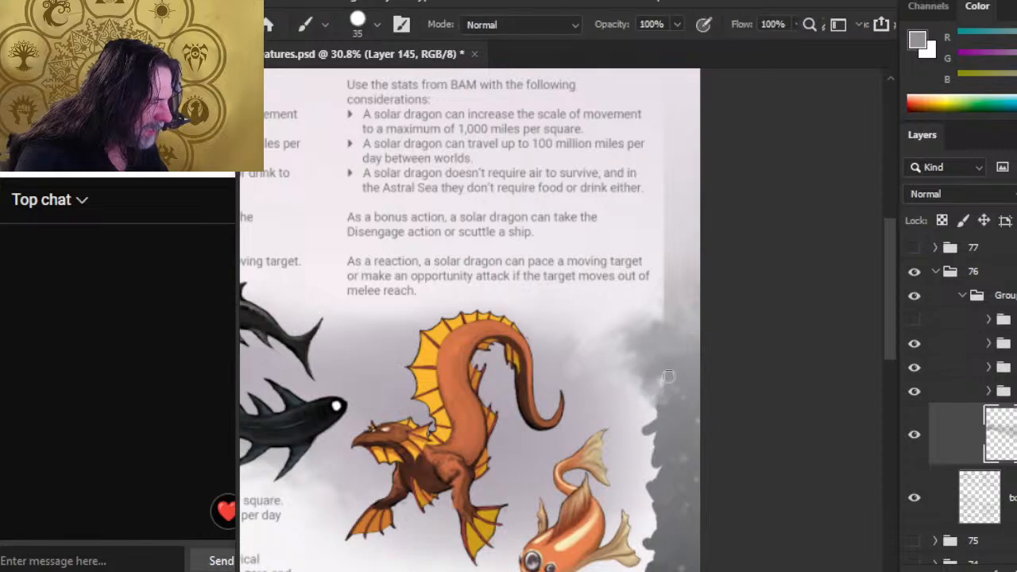
pyautogui.keyDown('alt'); pyautogui.click(681, 404); pyautogui.keyUp('alt')
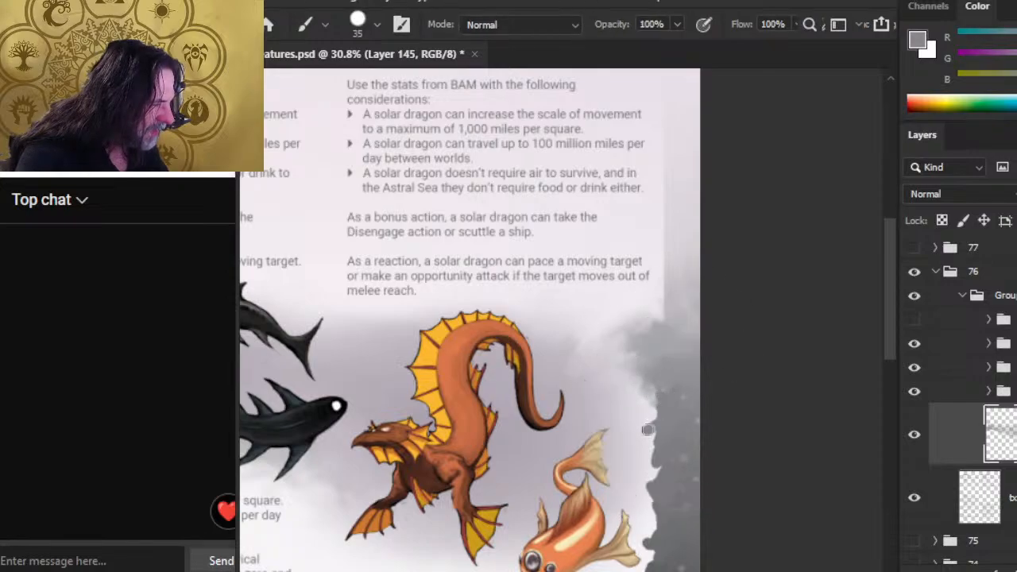
pyautogui.press('r')
pyautogui.moveTo(685, 394)
pyautogui.mouseDown()
pyautogui.moveTo(651, 401)
pyautogui.moveTo(632, 386)
pyautogui.moveTo(646, 379)
pyautogui.mouseUp()
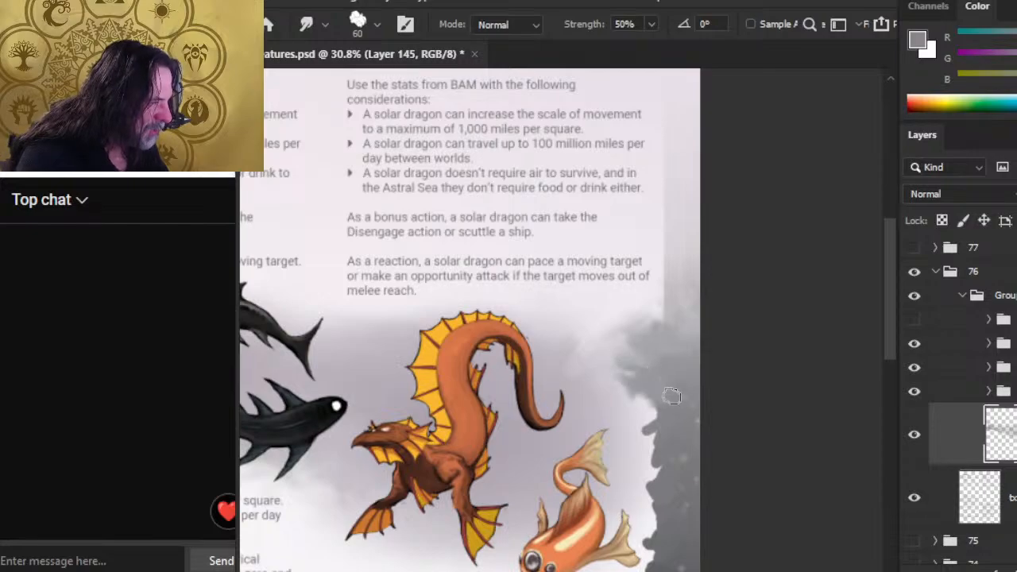
pyautogui.press('b')
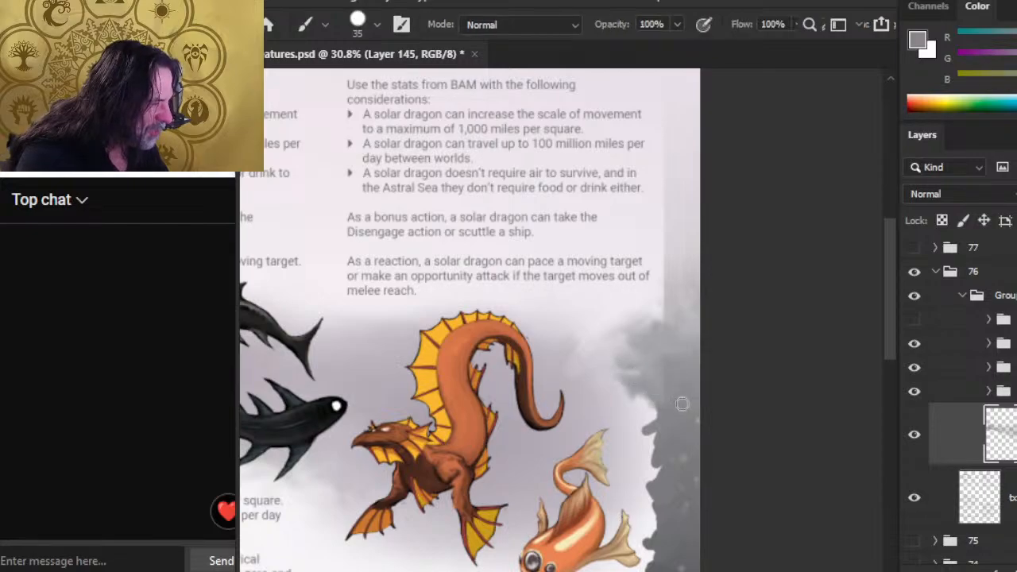
pyautogui.press('s')
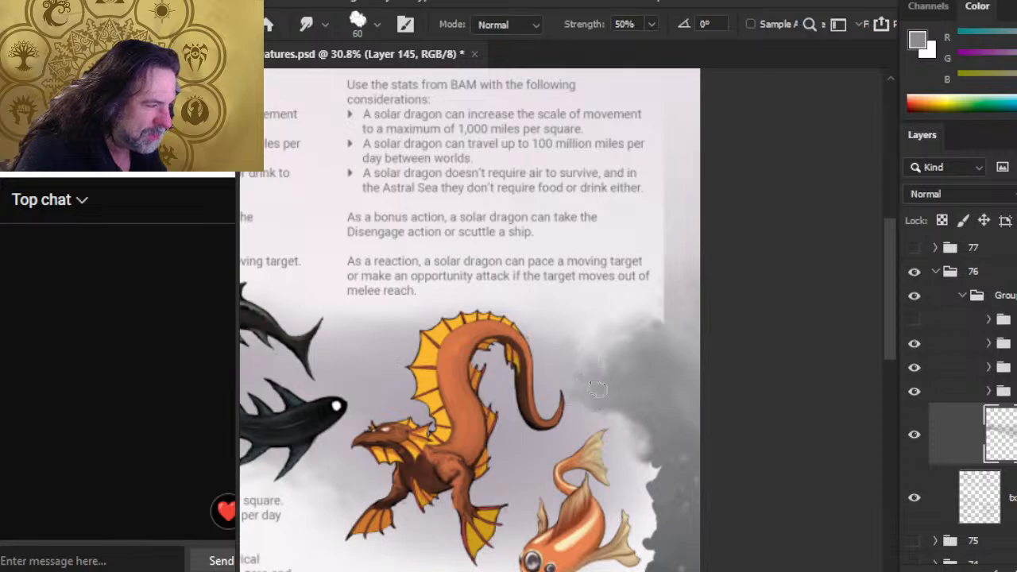
# Step: Extend the cloud down behind the orange space guppy, deepening it with a darker grey sampled beside its fins and smudging the edges
pyautogui.scroll(-2, 602, 333)
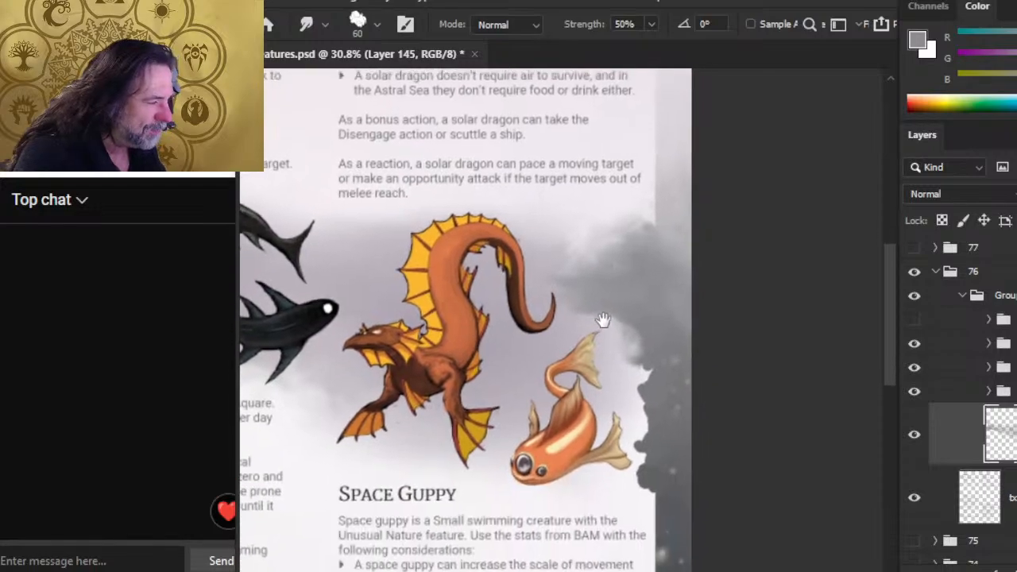
pyautogui.moveTo(644, 490)
pyautogui.mouseDown()
pyautogui.moveTo(595, 484)
pyautogui.moveTo(639, 495)
pyautogui.moveTo(618, 473)
pyautogui.moveTo(643, 476)
pyautogui.moveTo(652, 465)
pyautogui.moveTo(671, 513)
pyautogui.moveTo(628, 453)
pyautogui.moveTo(641, 476)
pyautogui.moveTo(633, 482)
pyautogui.moveTo(643, 478)
pyautogui.moveTo(655, 505)
pyautogui.moveTo(682, 521)
pyautogui.moveTo(621, 434)
pyautogui.moveTo(634, 455)
pyautogui.moveTo(627, 417)
pyautogui.moveTo(646, 455)
pyautogui.moveTo(640, 441)
pyautogui.moveTo(605, 433)
pyautogui.moveTo(649, 443)
pyautogui.moveTo(630, 442)
pyautogui.moveTo(656, 410)
pyautogui.moveTo(652, 437)
pyautogui.moveTo(603, 426)
pyautogui.moveTo(636, 421)
pyautogui.moveTo(583, 428)
pyautogui.moveTo(642, 406)
pyautogui.moveTo(634, 366)
pyautogui.moveTo(641, 378)
pyautogui.moveTo(614, 407)
pyautogui.moveTo(611, 382)
pyautogui.moveTo(656, 376)
pyautogui.moveTo(642, 374)
pyautogui.moveTo(647, 406)
pyautogui.moveTo(629, 372)
pyautogui.moveTo(632, 344)
pyautogui.moveTo(628, 392)
pyautogui.moveTo(610, 374)
pyautogui.moveTo(636, 375)
pyautogui.moveTo(651, 360)
pyautogui.moveTo(626, 356)
pyautogui.moveTo(605, 310)
pyautogui.moveTo(545, 251)
pyautogui.moveTo(625, 329)
pyautogui.moveTo(570, 312)
pyautogui.moveTo(624, 315)
pyautogui.moveTo(609, 321)
pyautogui.moveTo(593, 305)
pyautogui.moveTo(622, 303)
pyautogui.moveTo(585, 312)
pyautogui.moveTo(541, 296)
pyautogui.moveTo(587, 310)
pyautogui.moveTo(555, 341)
pyautogui.moveTo(533, 331)
pyautogui.moveTo(550, 298)
pyautogui.moveTo(596, 312)
pyautogui.moveTo(564, 312)
pyautogui.moveTo(568, 336)
pyautogui.moveTo(632, 302)
pyautogui.moveTo(614, 324)
pyautogui.moveTo(618, 364)
pyautogui.moveTo(570, 329)
pyautogui.moveTo(634, 327)
pyautogui.moveTo(612, 338)
pyautogui.moveTo(607, 309)
pyautogui.moveTo(589, 336)
pyautogui.moveTo(633, 354)
pyautogui.moveTo(597, 383)
pyautogui.mouseUp()
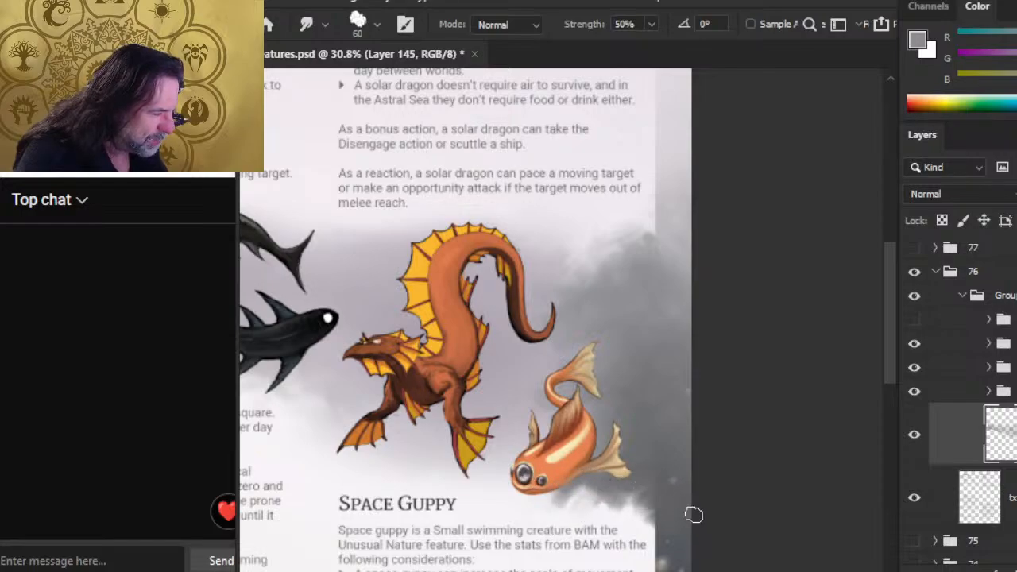
pyautogui.press('b')
pyautogui.keyDown('alt'); pyautogui.click(660, 465); pyautogui.keyUp('alt')
pyautogui.press('r')
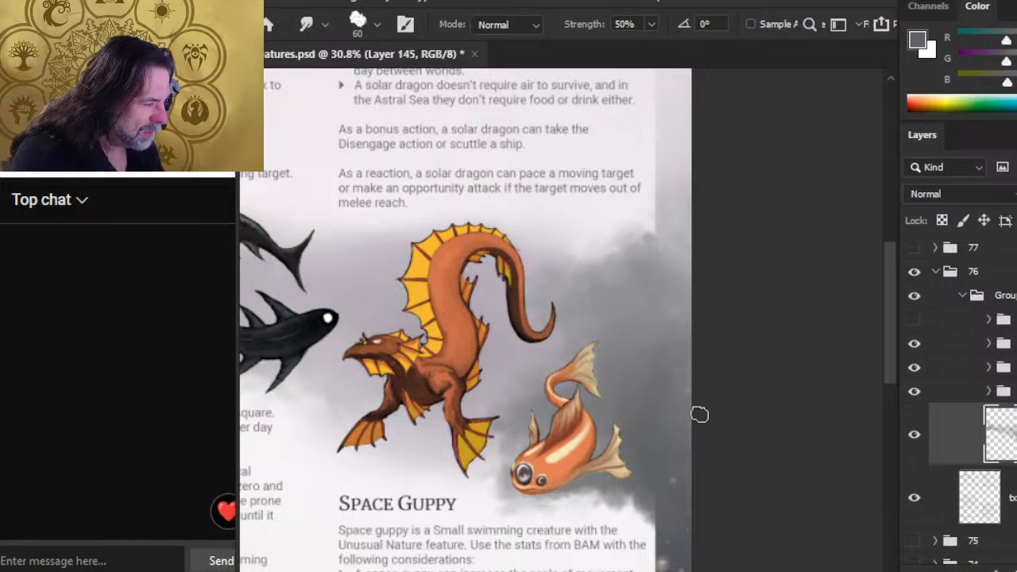
pyautogui.press('e')
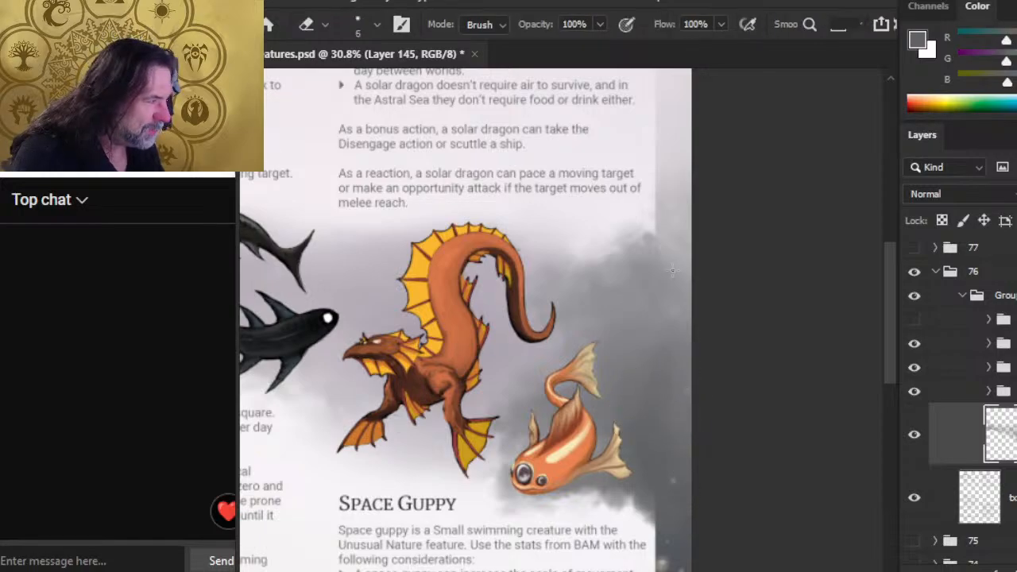
pyautogui.press(']')
pyautogui.press(']')
pyautogui.press(']')
pyautogui.press(']')
pyautogui.press(']')
pyautogui.scroll(-3, 683, 230)
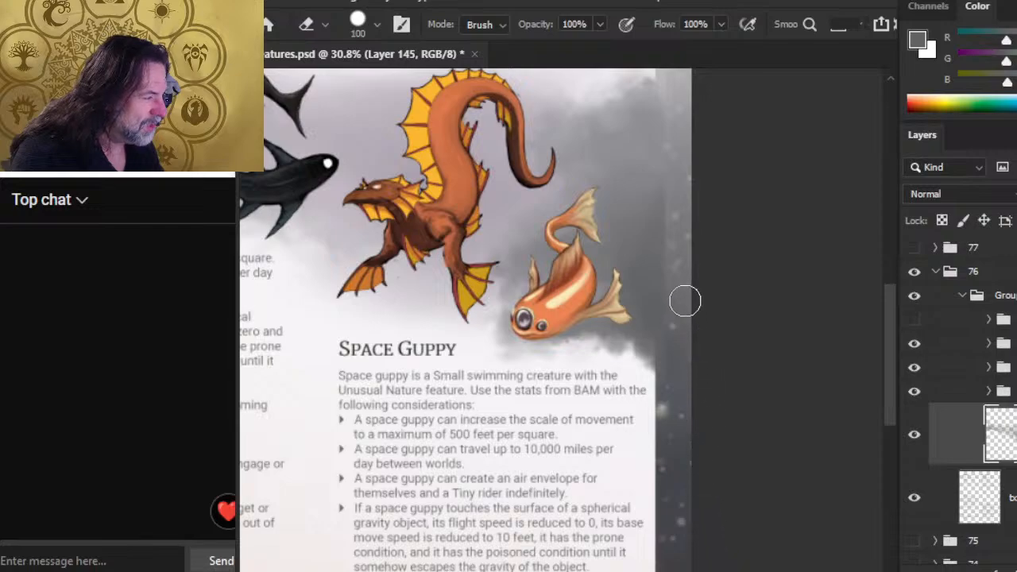
pyautogui.scroll(2, 683, 358)
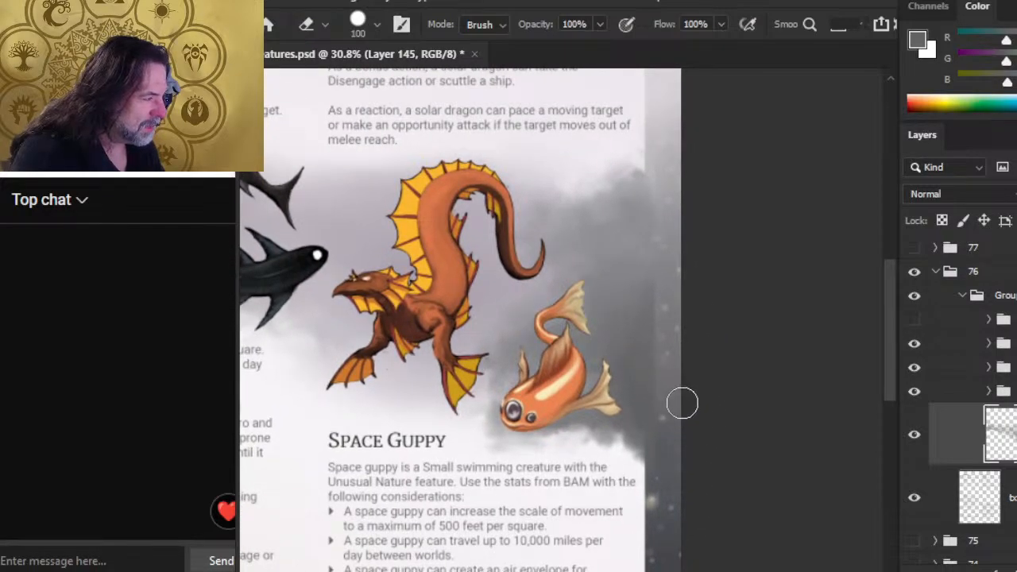
# Step: Sample several greys from the right-hand border beside the space guppy and paint over the hard seam between border and cloud
pyautogui.press('b')
pyautogui.keyDown('alt'); pyautogui.click(669, 379); pyautogui.keyUp('alt')
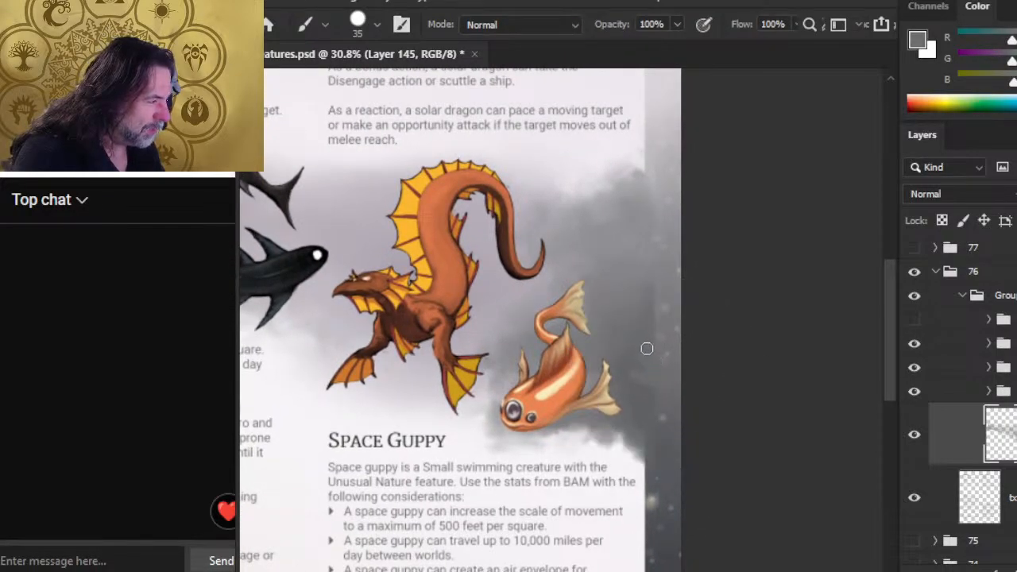
pyautogui.keyDown('alt'); pyautogui.click(665, 320); pyautogui.keyUp('alt')
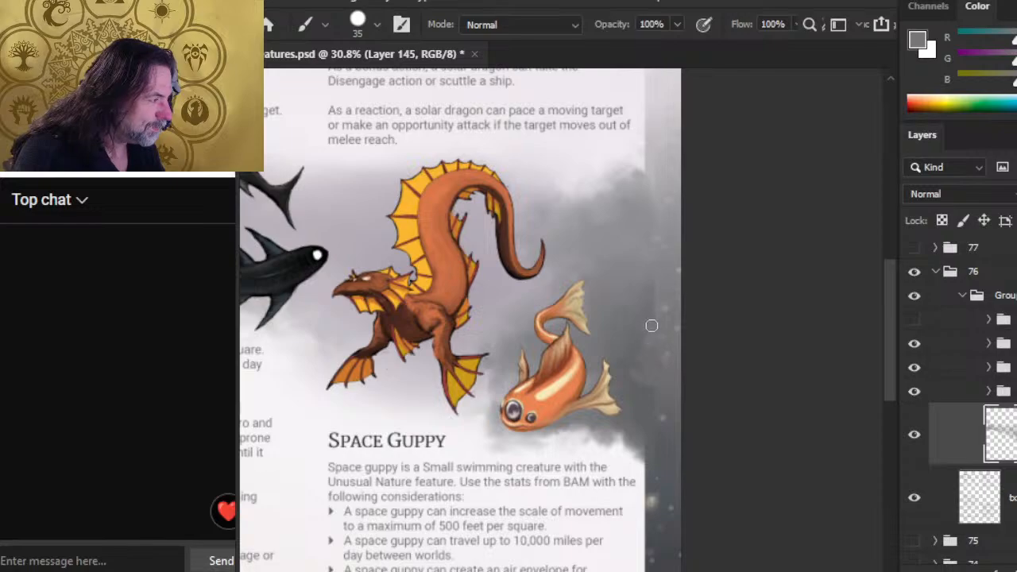
pyautogui.keyDown('alt'); pyautogui.click(657, 293); pyautogui.keyUp('alt')
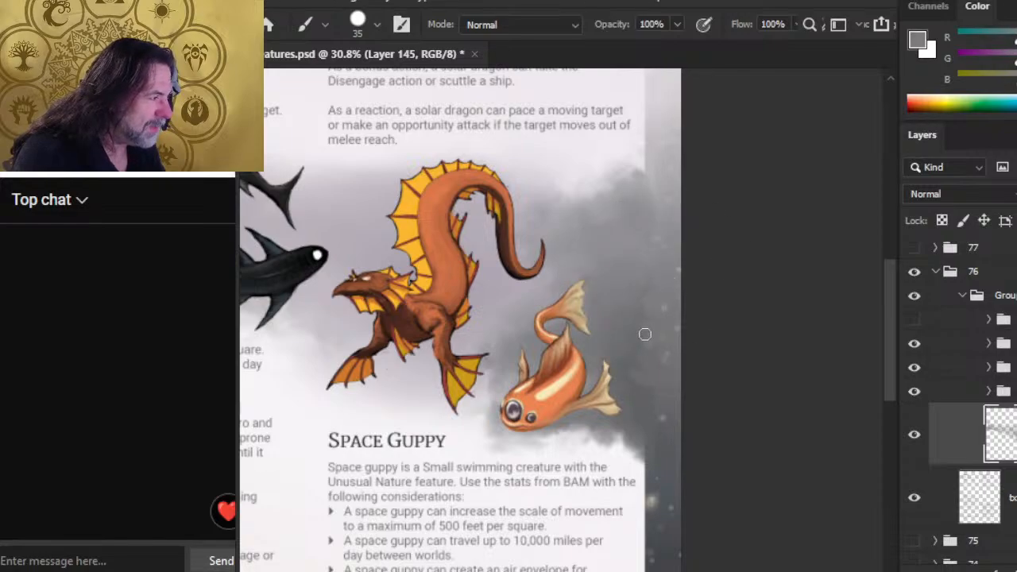
pyautogui.press('r')
pyautogui.press('b')
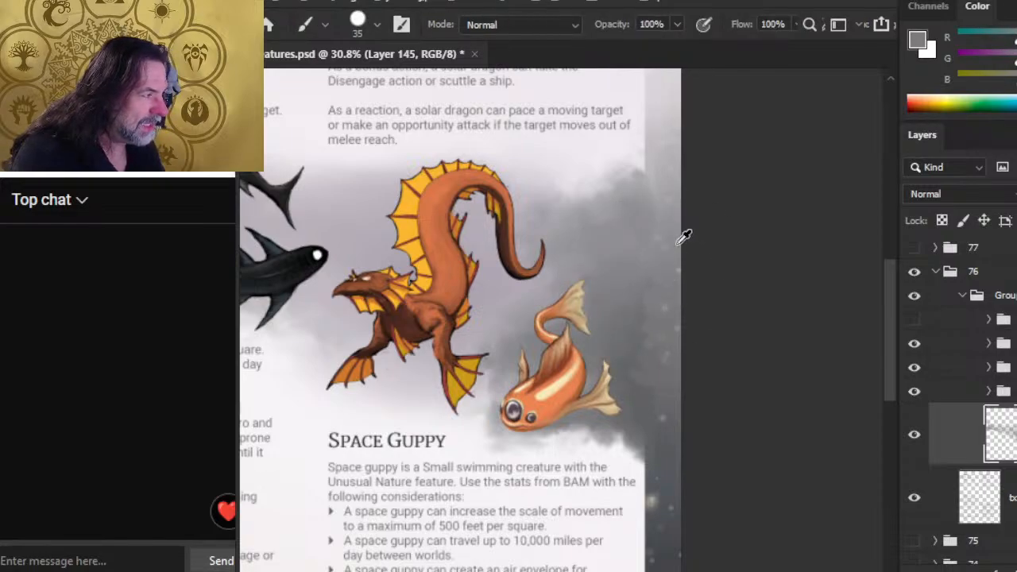
pyautogui.hotkey('alt', 'e')
pyautogui.press('Escape')
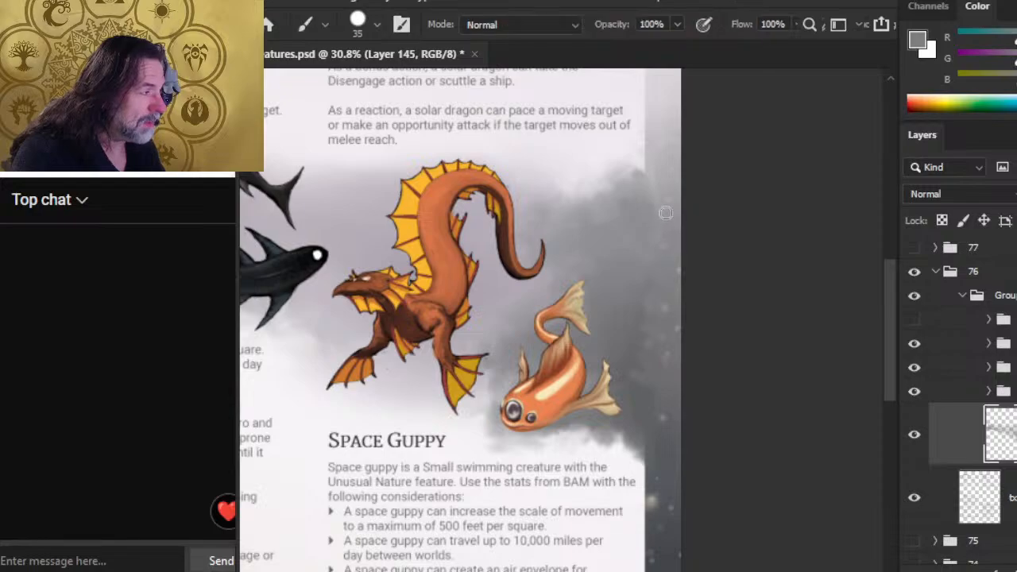
# Step: Touch up the border seam to the right of the solar dragon's tail with a lighter grey sampled from the border
pyautogui.press('e')
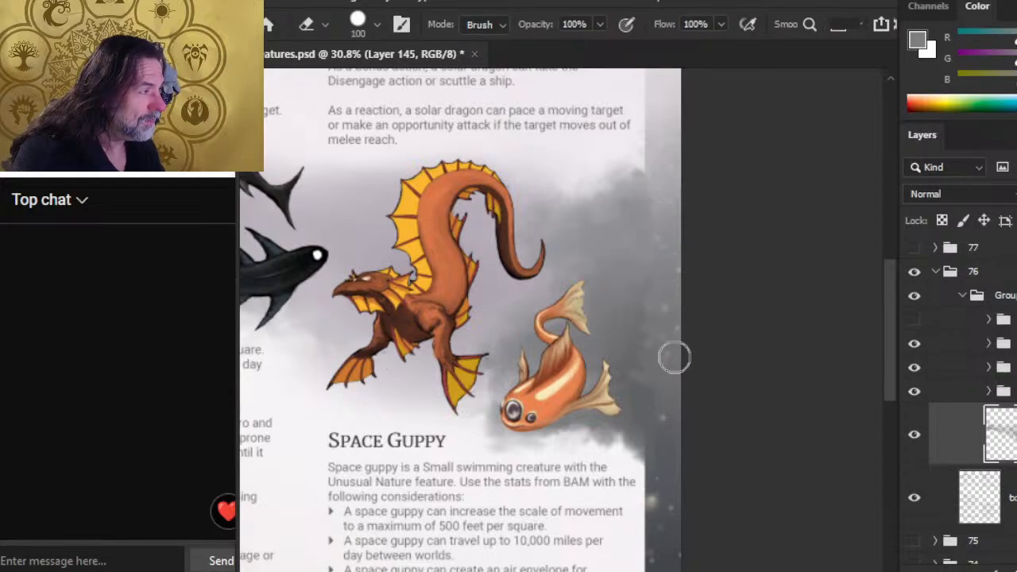
pyautogui.press('b')
pyautogui.press('e')
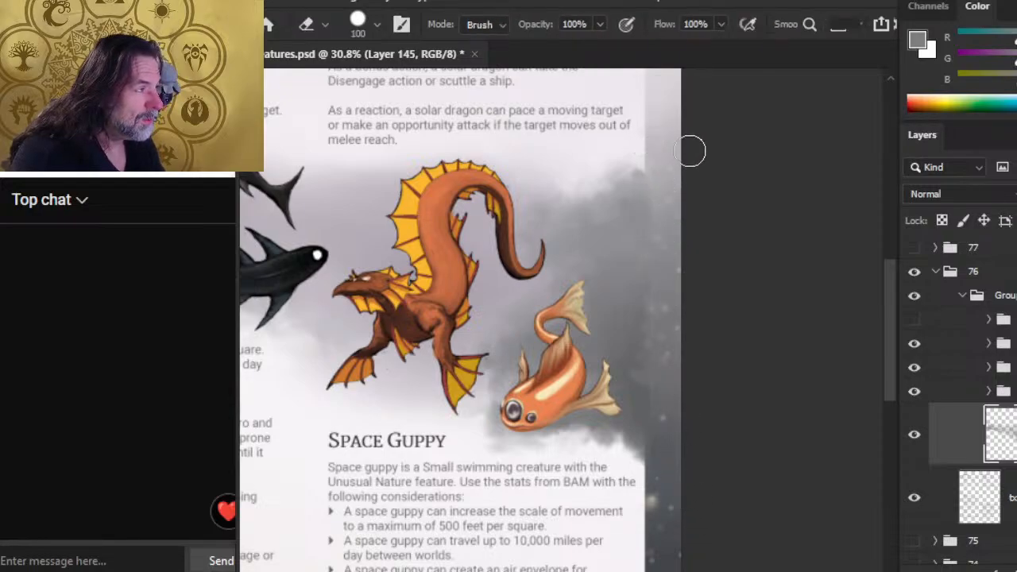
pyautogui.press('r')
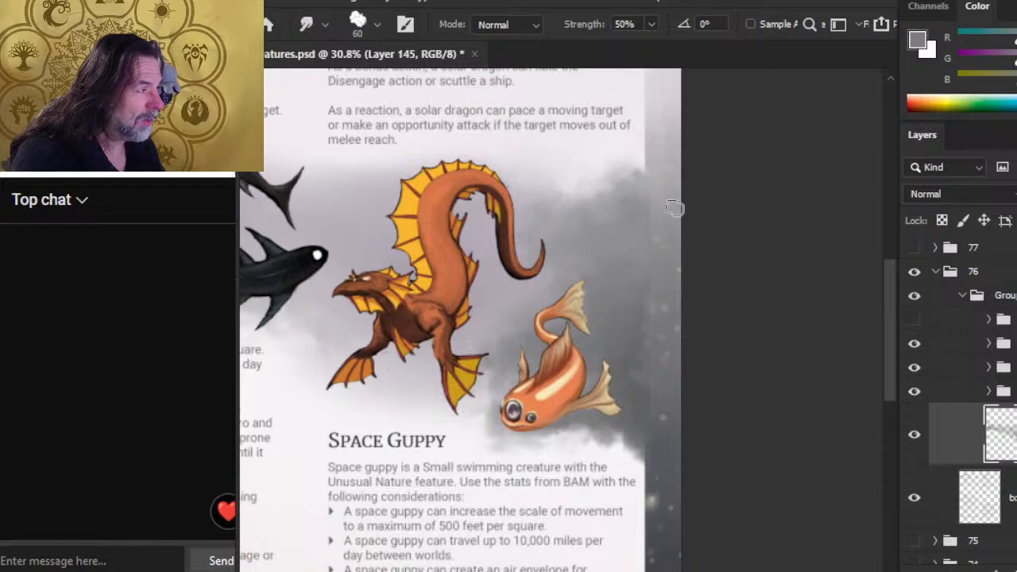
pyautogui.press('b')
pyautogui.press('r')
pyautogui.press('b')
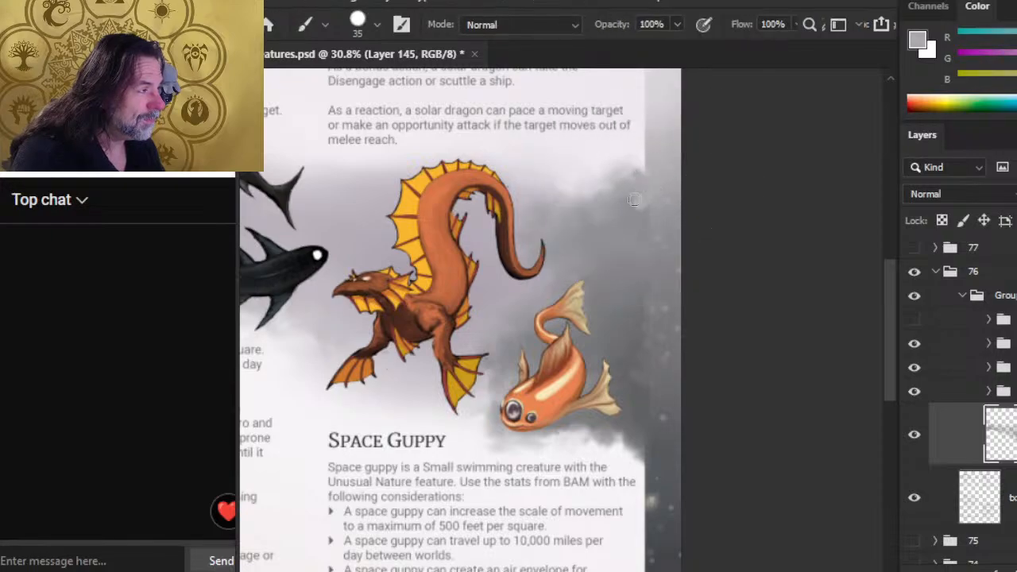
# Step: Smudge the right-hand border seam at 50% strength from the solar dragon's tail level down beside the space guppy
pyautogui.press('r')
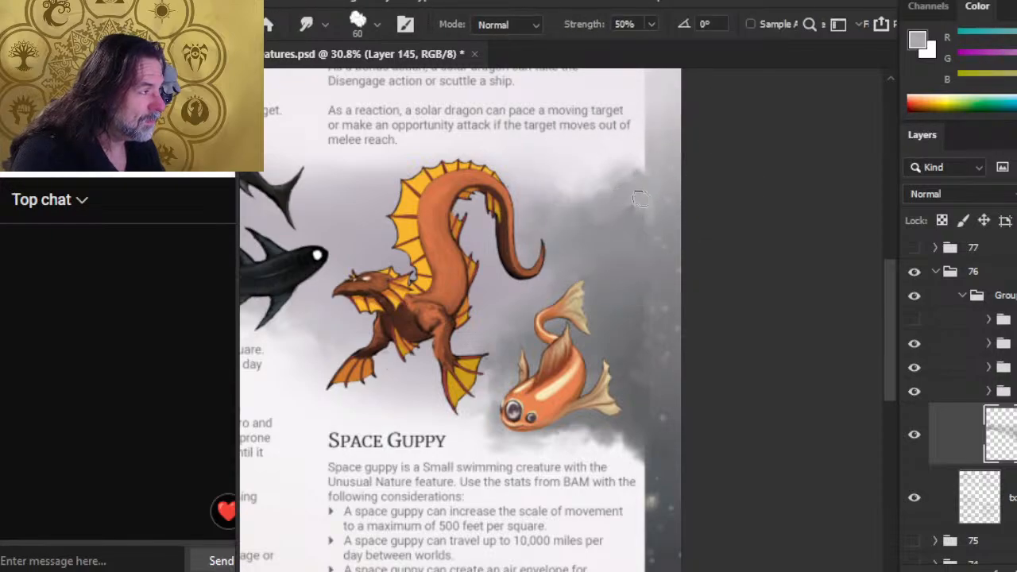
pyautogui.moveTo(655, 208)
pyautogui.mouseDown()
pyautogui.moveTo(629, 264)
pyautogui.moveTo(637, 220)
pyautogui.moveTo(638, 246)
pyautogui.moveTo(655, 226)
pyautogui.moveTo(661, 258)
pyautogui.moveTo(663, 218)
pyautogui.moveTo(647, 253)
pyautogui.moveTo(625, 211)
pyautogui.moveTo(665, 234)
pyautogui.moveTo(682, 227)
pyautogui.moveTo(676, 217)
pyautogui.moveTo(635, 248)
pyautogui.moveTo(674, 264)
pyautogui.moveTo(631, 310)
pyautogui.moveTo(663, 309)
pyautogui.mouseUp()
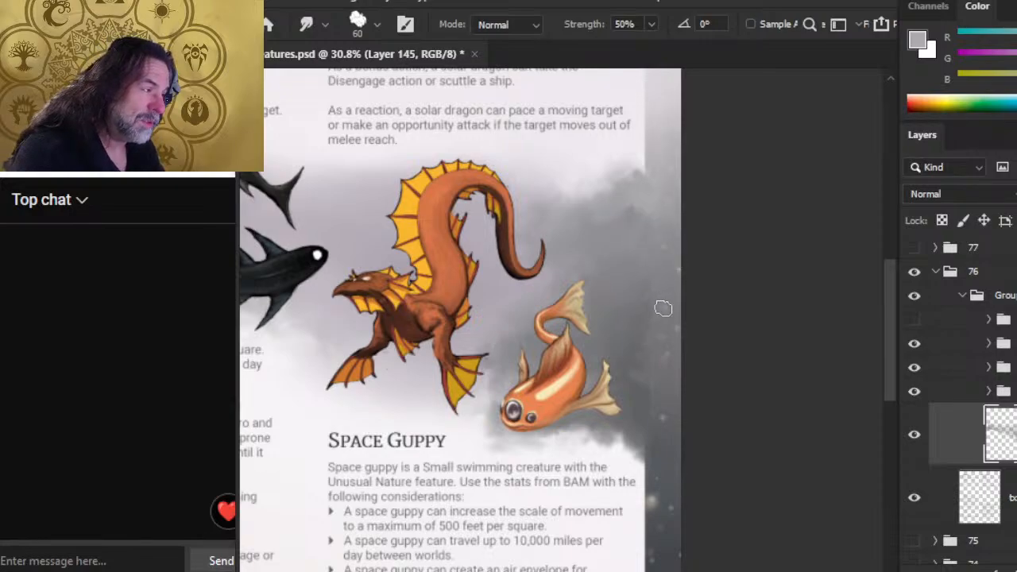
pyautogui.moveTo(632, 382); pyautogui.dragTo(653, 374)
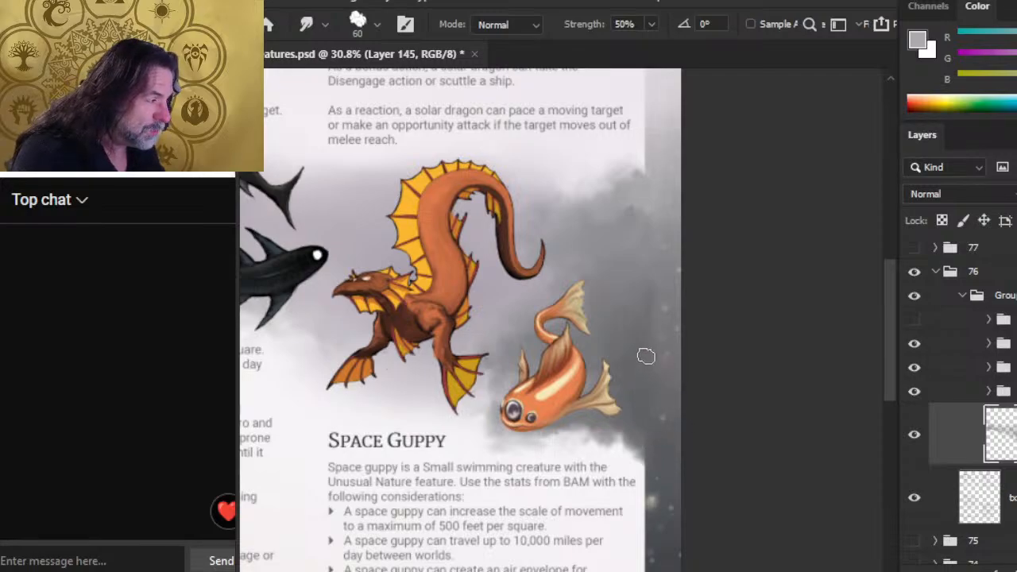
pyautogui.moveTo(645, 356); pyautogui.dragTo(648, 351)
pyautogui.moveTo(656, 304)
pyautogui.mouseDown()
pyautogui.moveTo(692, 259)
pyautogui.moveTo(648, 287)
pyautogui.moveTo(674, 285)
pyautogui.mouseUp()
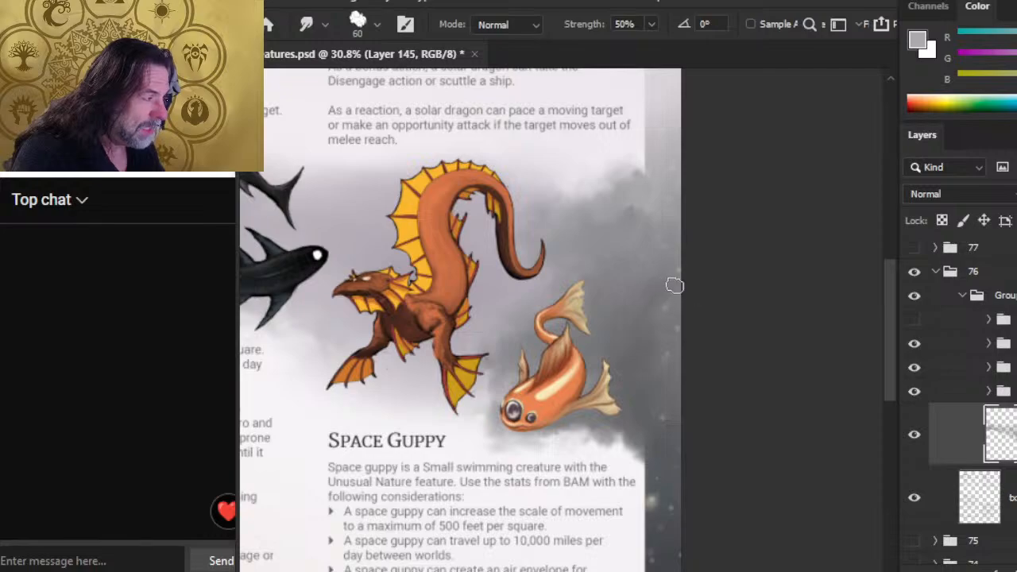
pyautogui.press('e')
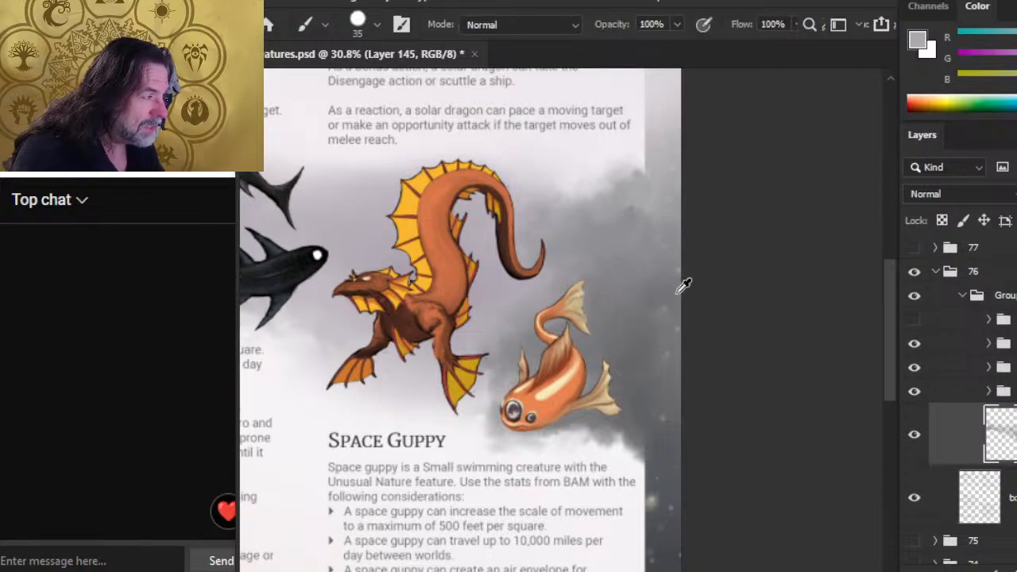
pyautogui.hotkey('alt', 'e')
pyautogui.press('Escape')
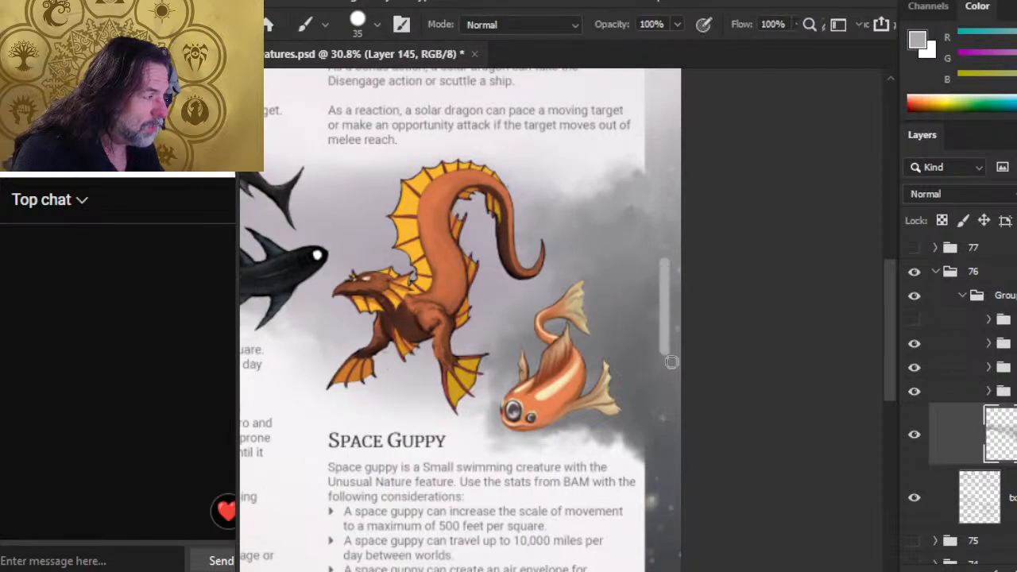
pyautogui.press(']')
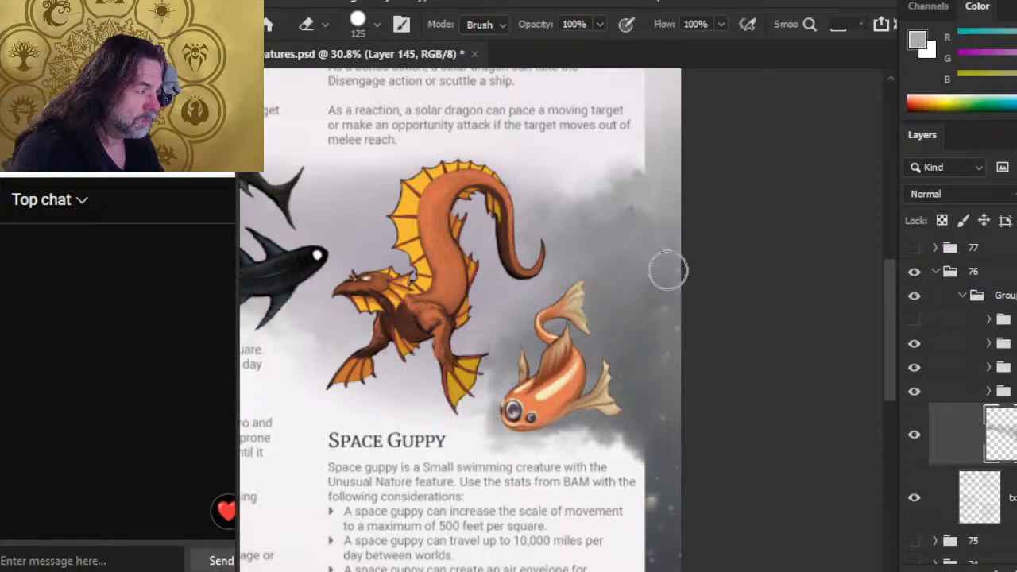
# Step: Resample mid greys from the border and blend the seam between the solar dragon's tail and the guppy by painting and smudging
pyautogui.press('r')
pyautogui.press('b')
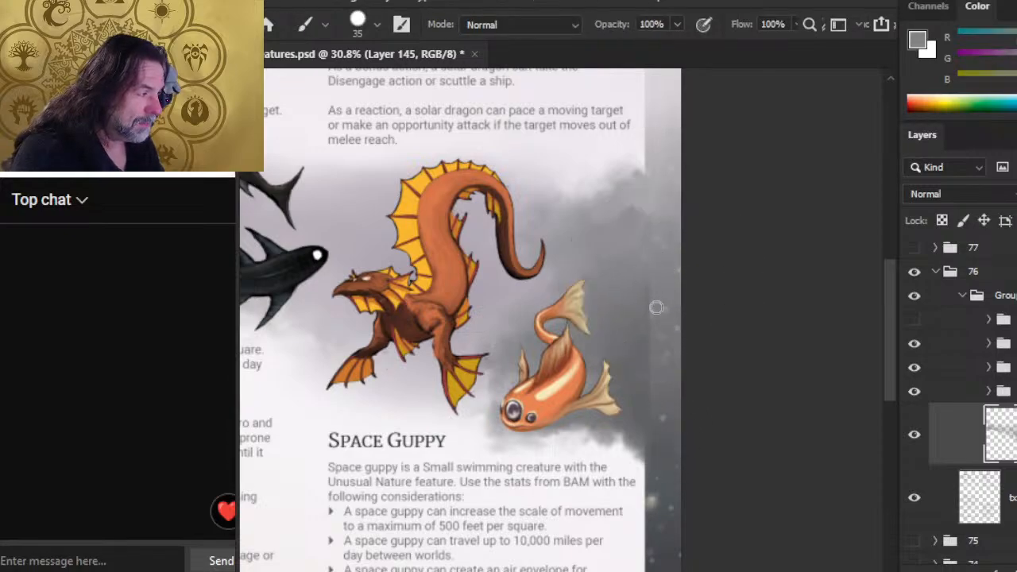
pyautogui.press('r')
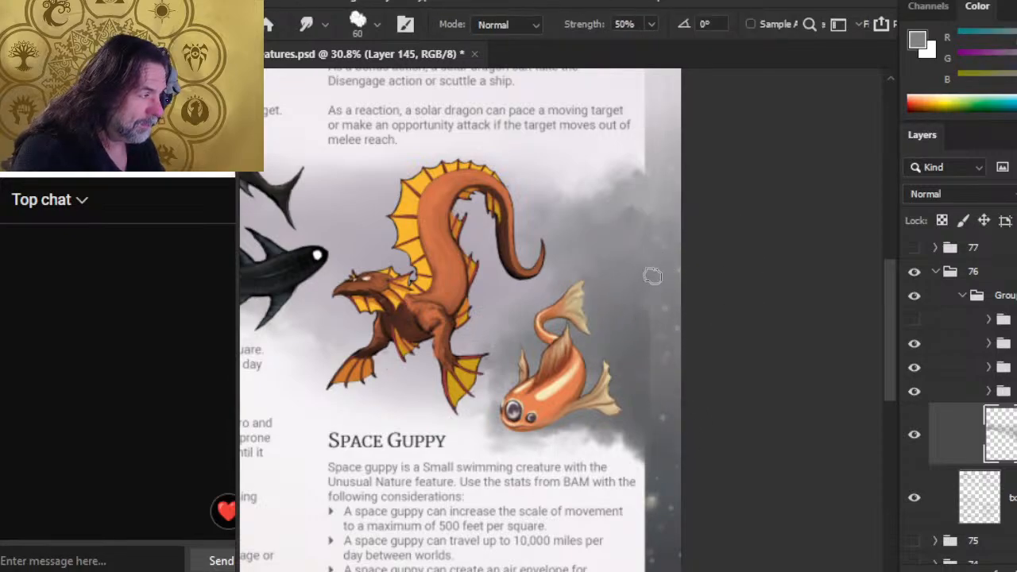
pyautogui.press('b')
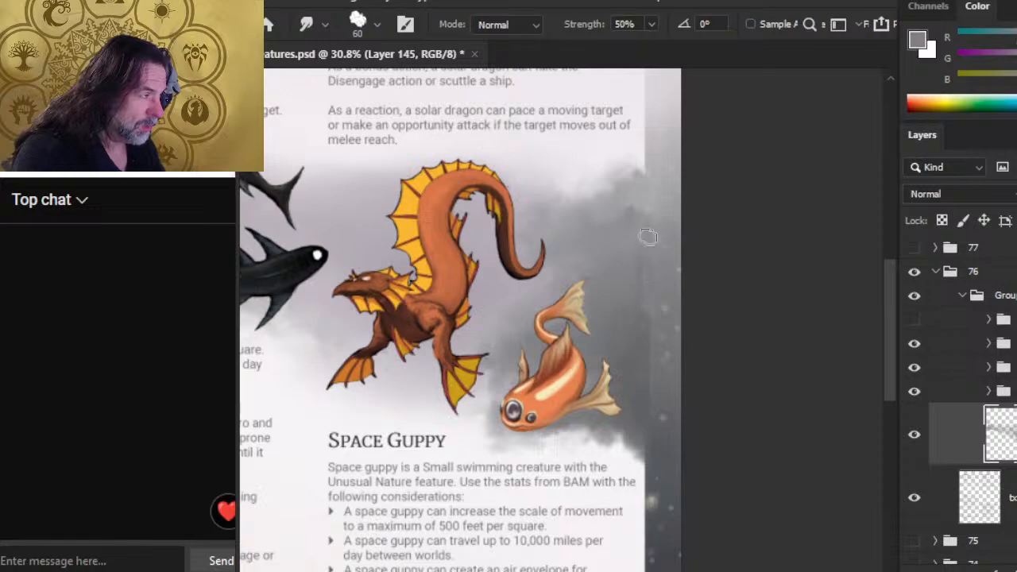
pyautogui.press('b')
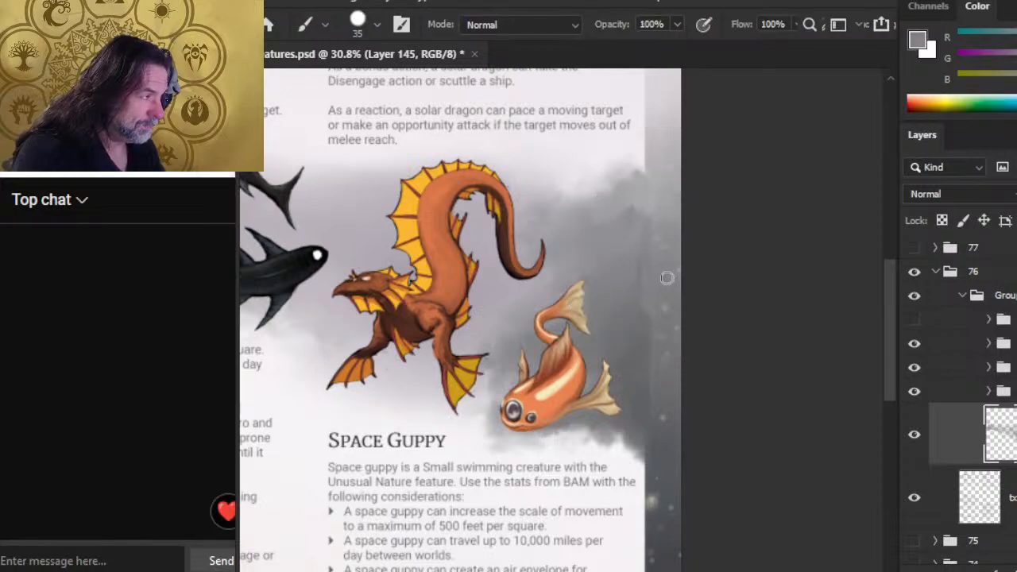
# Step: Refine the border seam above the space guppy's tail fins, painting with a darker grey sampled from the border and smudging it
pyautogui.press('e')
pyautogui.press('r')
pyautogui.press('b')
pyautogui.press('r')
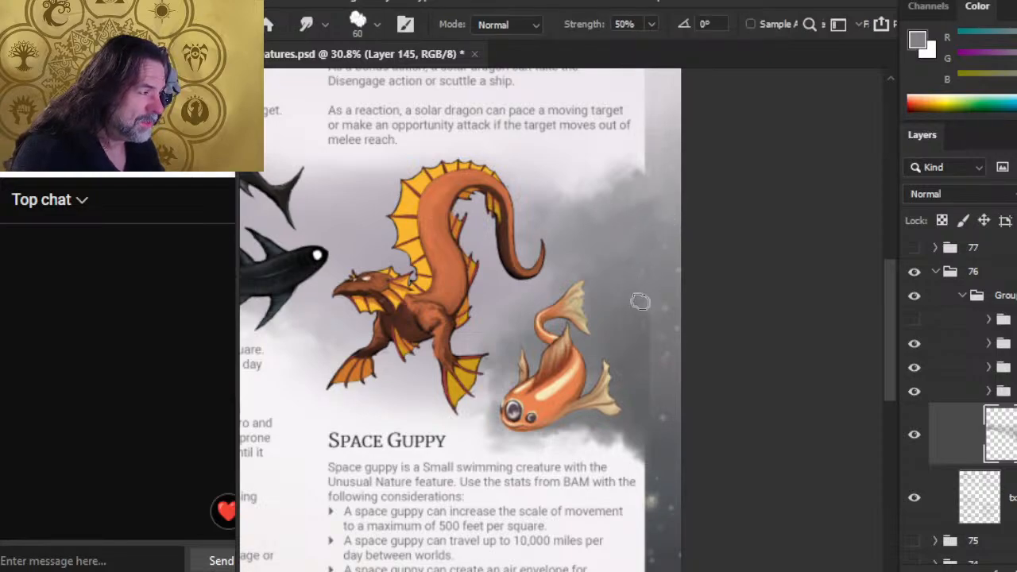
pyautogui.press('b')
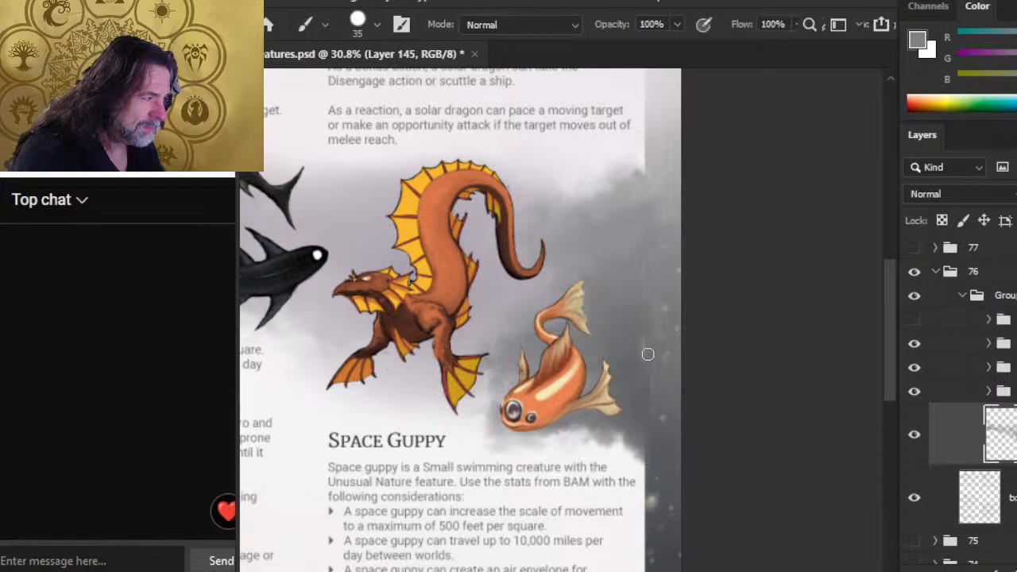
pyautogui.keyDown('alt'); pyautogui.click(659, 337); pyautogui.keyUp('alt')
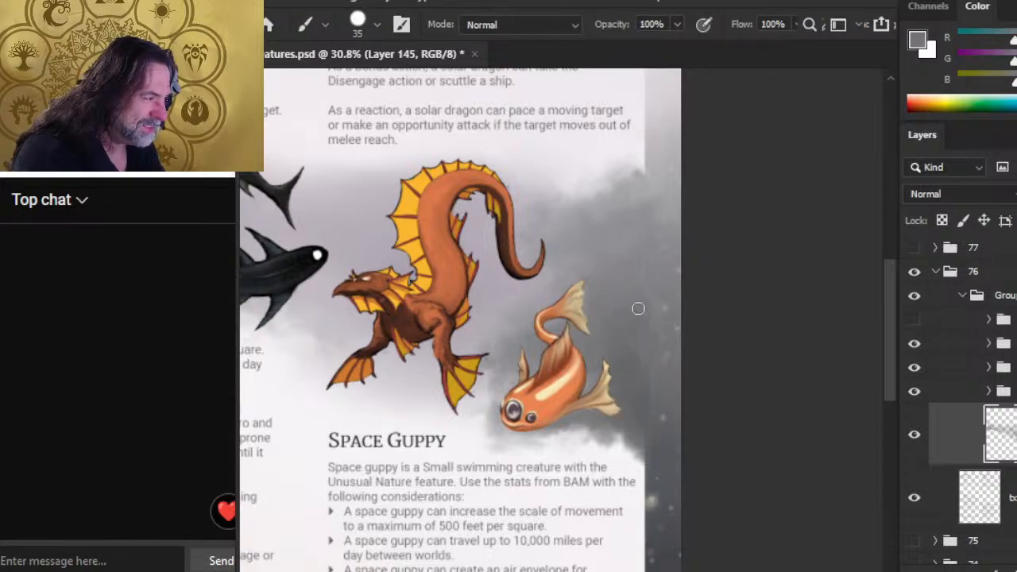
pyautogui.press('r')
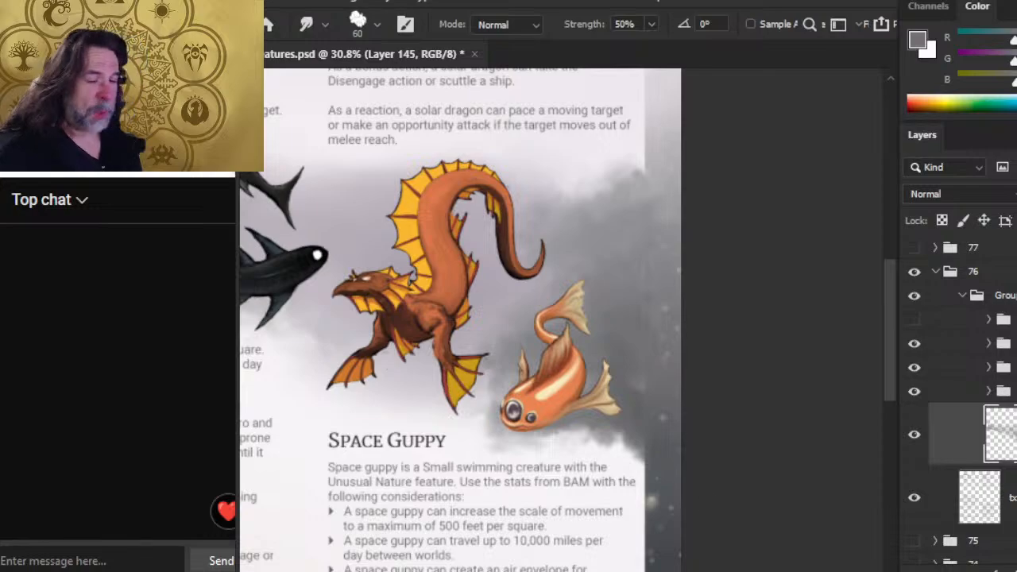
# Step: Add a new layer above Layer 145 and sample a dark grey from the lower part of the page's left border
pyautogui.press('z')
pyautogui.moveTo(445, 309); pyautogui.dragTo(376, 342)
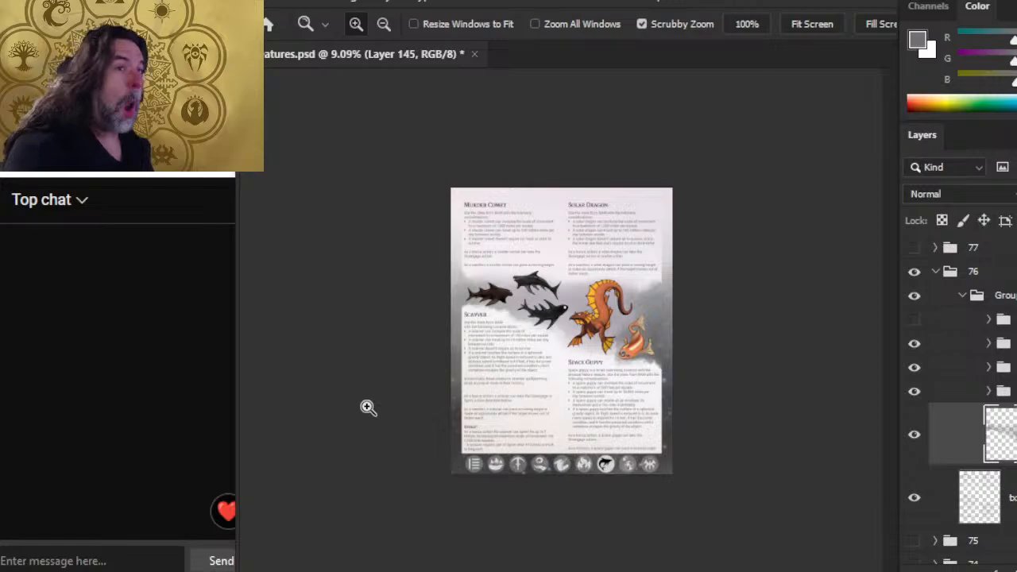
pyautogui.hotkey('ctrl', 'shift', 'alt', 'n')
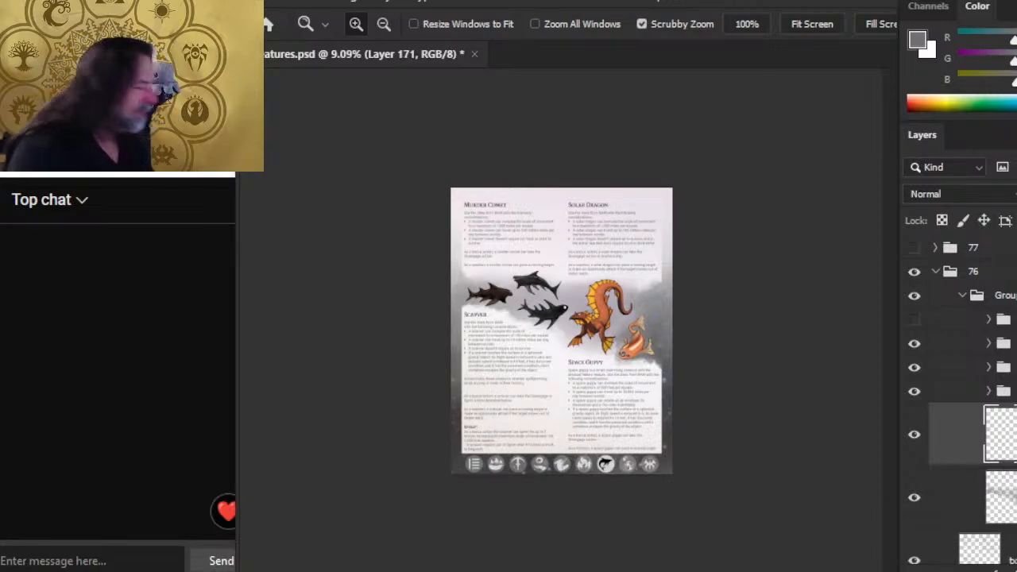
pyautogui.press('b')
pyautogui.moveTo(453, 470)
pyautogui.mouseDown()
pyautogui.moveTo(461, 476)
pyautogui.moveTo(452, 446)
pyautogui.mouseUp()
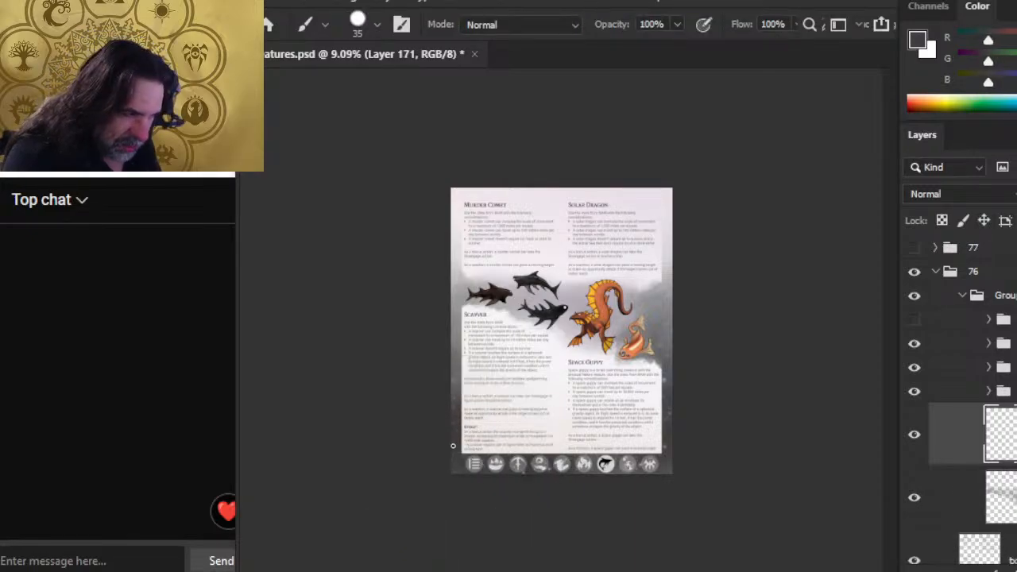
# Step: Paint dark grey patches behind the solar dragon on the new layer with a 200 px brush
pyautogui.press('z')
pyautogui.click(608, 301)
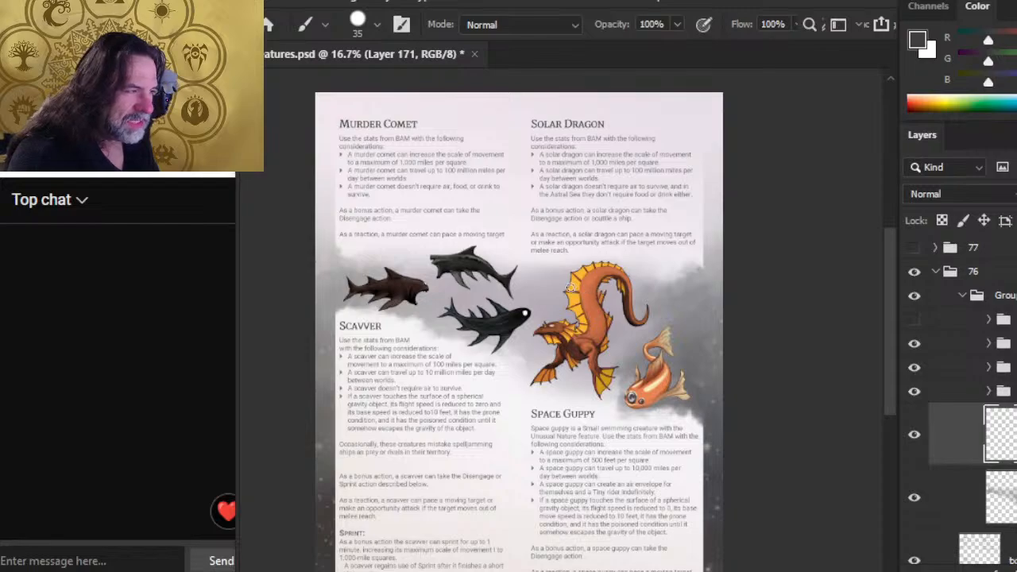
pyautogui.press(']')
pyautogui.press(']')
pyautogui.press(']')
pyautogui.press(']')
pyautogui.press(']')
pyautogui.press(']')
pyautogui.press(']')
pyautogui.press(']')
pyautogui.press(']')
pyautogui.press(']')
pyautogui.press(']')
pyautogui.press(']')
pyautogui.press(']')
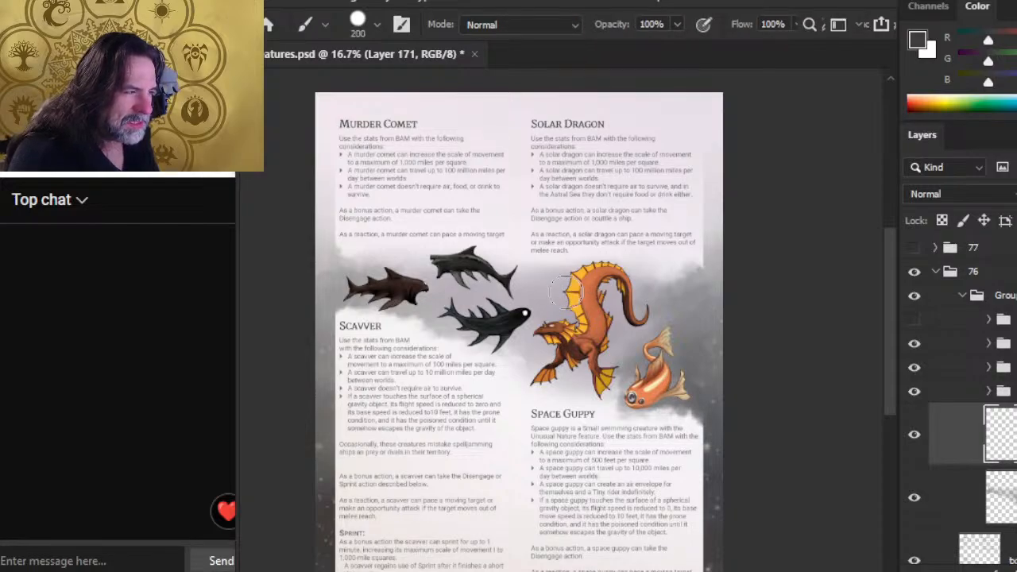
pyautogui.moveTo(569, 291)
pyautogui.mouseDown()
pyautogui.moveTo(648, 334)
pyautogui.moveTo(601, 342)
pyautogui.mouseUp()
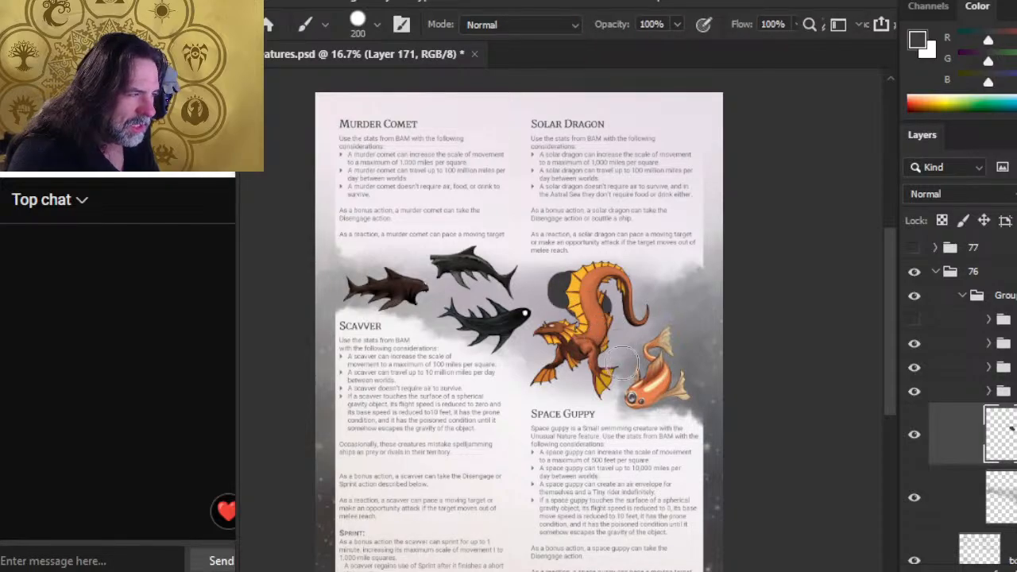
# Step: Smudge the dark patches at 50% strength into a soft shadow behind the solar dragon and toward the space guppy
pyautogui.press('r')
pyautogui.press(']')
pyautogui.press(']')
pyautogui.press(']')
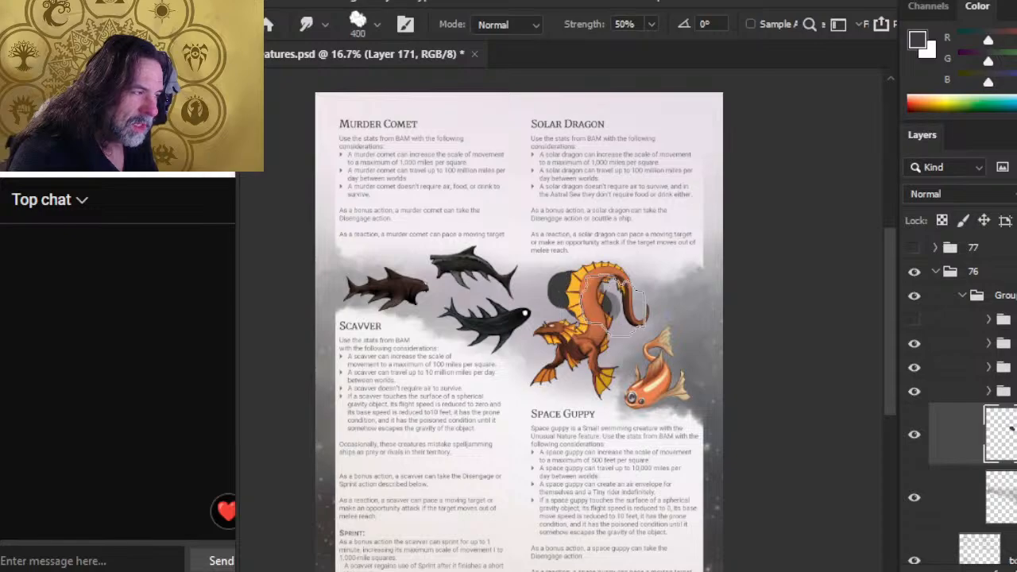
pyautogui.press('[')
pyautogui.moveTo(554, 295)
pyautogui.mouseDown()
pyautogui.moveTo(517, 297)
pyautogui.moveTo(555, 308)
pyautogui.moveTo(522, 287)
pyautogui.moveTo(546, 291)
pyautogui.moveTo(563, 327)
pyautogui.moveTo(553, 308)
pyautogui.moveTo(557, 360)
pyautogui.moveTo(524, 302)
pyautogui.moveTo(555, 310)
pyautogui.moveTo(570, 280)
pyautogui.moveTo(602, 291)
pyautogui.moveTo(398, 315)
pyautogui.moveTo(620, 332)
pyautogui.moveTo(536, 286)
pyautogui.moveTo(585, 298)
pyautogui.moveTo(597, 329)
pyautogui.moveTo(550, 305)
pyautogui.moveTo(570, 323)
pyautogui.moveTo(575, 267)
pyautogui.moveTo(573, 277)
pyautogui.moveTo(588, 266)
pyautogui.moveTo(594, 286)
pyautogui.moveTo(550, 293)
pyautogui.moveTo(616, 323)
pyautogui.moveTo(595, 348)
pyautogui.moveTo(623, 339)
pyautogui.moveTo(659, 358)
pyautogui.moveTo(641, 378)
pyautogui.moveTo(641, 351)
pyautogui.moveTo(669, 355)
pyautogui.moveTo(640, 340)
pyautogui.moveTo(634, 380)
pyautogui.moveTo(677, 360)
pyautogui.moveTo(659, 341)
pyautogui.moveTo(639, 353)
pyautogui.moveTo(670, 360)
pyautogui.moveTo(665, 367)
pyautogui.moveTo(689, 335)
pyautogui.moveTo(647, 334)
pyautogui.moveTo(617, 316)
pyautogui.moveTo(642, 355)
pyautogui.moveTo(609, 364)
pyautogui.moveTo(629, 347)
pyautogui.moveTo(642, 364)
pyautogui.moveTo(675, 439)
pyautogui.moveTo(617, 382)
pyautogui.moveTo(659, 437)
pyautogui.moveTo(622, 366)
pyautogui.moveTo(633, 350)
pyautogui.moveTo(639, 364)
pyautogui.moveTo(582, 345)
pyautogui.moveTo(649, 362)
pyautogui.moveTo(637, 293)
pyautogui.moveTo(653, 325)
pyautogui.moveTo(643, 320)
pyautogui.moveTo(627, 359)
pyautogui.moveTo(582, 346)
pyautogui.moveTo(649, 367)
pyautogui.moveTo(651, 322)
pyautogui.moveTo(685, 305)
pyautogui.moveTo(670, 373)
pyautogui.moveTo(676, 322)
pyautogui.moveTo(641, 378)
pyautogui.mouseUp()
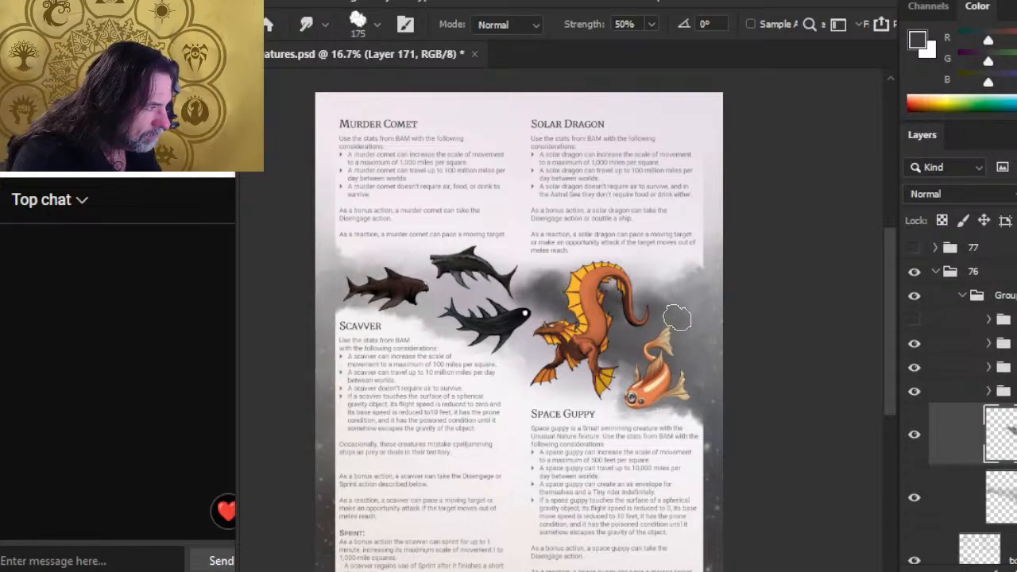
# Step: Smudge the dark shadow further around the space guppy with a 175 px brush, and switch to Layer 145
pyautogui.moveTo(677, 318)
pyautogui.mouseDown()
pyautogui.moveTo(635, 335)
pyautogui.moveTo(650, 293)
pyautogui.moveTo(646, 345)
pyautogui.mouseUp()
pyautogui.scroll(-5, 633, 398)
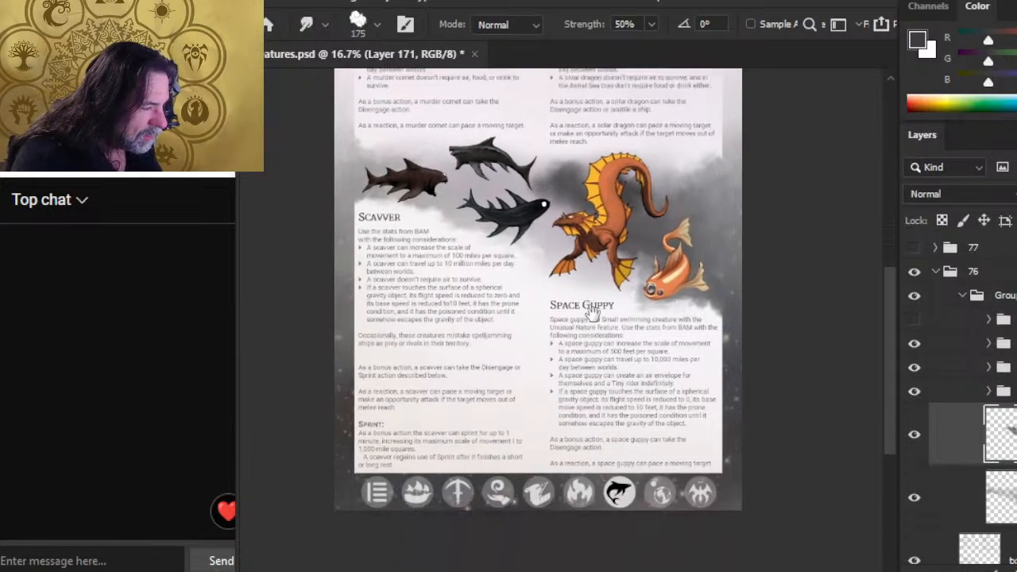
pyautogui.scroll(5, 628, 374)
pyautogui.moveTo(625, 367)
pyautogui.mouseDown()
pyautogui.moveTo(685, 395)
pyautogui.moveTo(678, 415)
pyautogui.moveTo(693, 341)
pyautogui.moveTo(671, 354)
pyautogui.moveTo(713, 327)
pyautogui.moveTo(694, 350)
pyautogui.moveTo(705, 313)
pyautogui.moveTo(685, 364)
pyautogui.moveTo(647, 367)
pyautogui.moveTo(646, 410)
pyautogui.moveTo(629, 396)
pyautogui.moveTo(656, 407)
pyautogui.mouseUp()
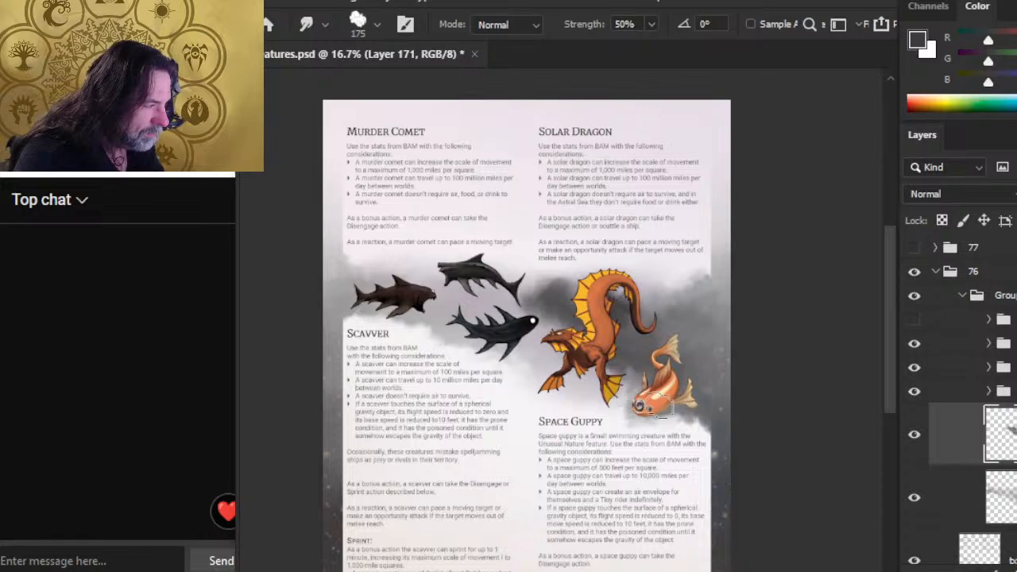
pyautogui.hotkey('alt', '[')
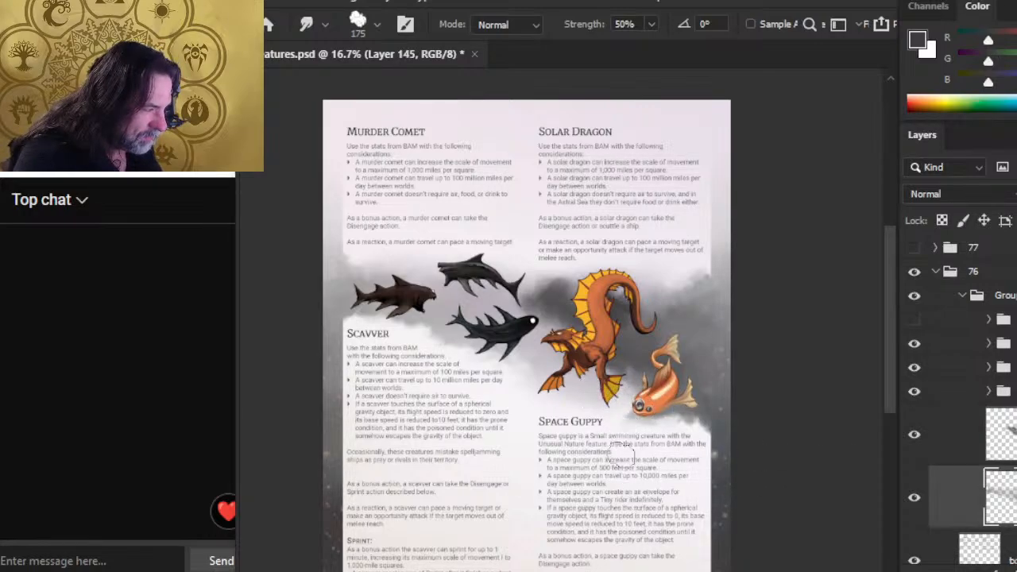
# Step: Merge the dark shadow layer down into Layer 145 and smudge the haze around the solar dragon at 30% strength with a 150 px brush
pyautogui.rightClick(953, 434)
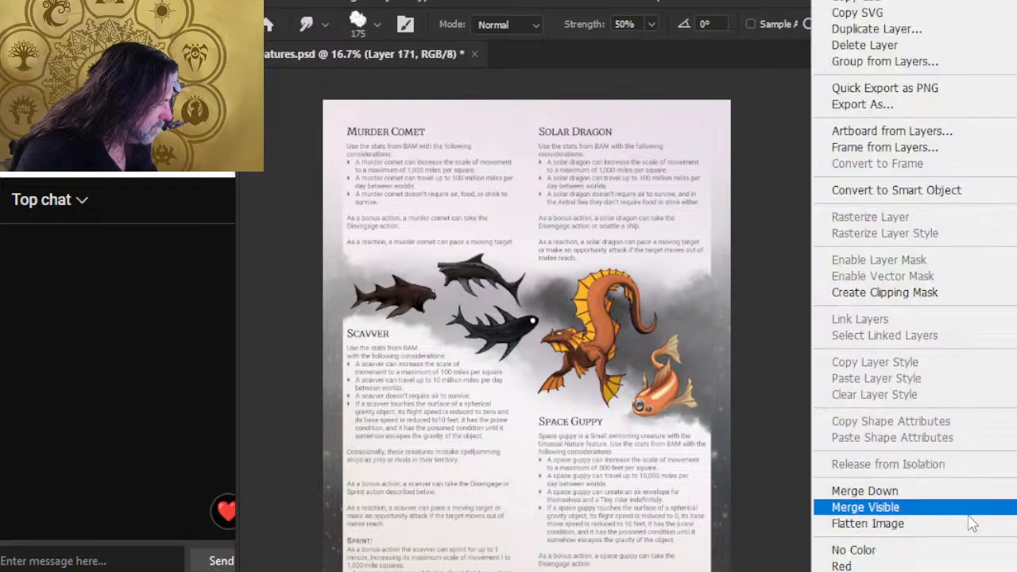
pyautogui.click(949, 489)
pyautogui.press('[')
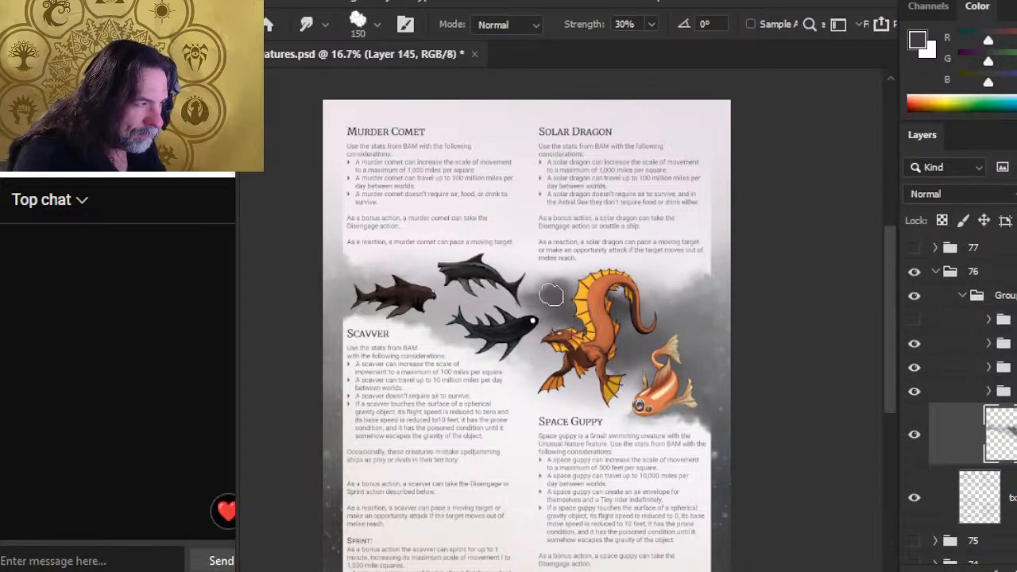
pyautogui.moveTo(552, 295)
pyautogui.mouseDown()
pyautogui.moveTo(497, 331)
pyautogui.moveTo(543, 355)
pyautogui.moveTo(512, 331)
pyautogui.moveTo(553, 333)
pyautogui.moveTo(526, 297)
pyautogui.moveTo(556, 310)
pyautogui.moveTo(549, 293)
pyautogui.moveTo(561, 295)
pyautogui.moveTo(547, 319)
pyautogui.moveTo(523, 321)
pyautogui.moveTo(538, 303)
pyautogui.moveTo(565, 296)
pyautogui.moveTo(517, 303)
pyautogui.moveTo(664, 323)
pyautogui.moveTo(641, 333)
pyautogui.moveTo(621, 321)
pyautogui.moveTo(634, 326)
pyautogui.moveTo(626, 331)
pyautogui.moveTo(659, 331)
pyautogui.moveTo(657, 310)
pyautogui.moveTo(653, 327)
pyautogui.moveTo(631, 322)
pyautogui.moveTo(661, 333)
pyautogui.moveTo(600, 341)
pyautogui.moveTo(608, 368)
pyautogui.moveTo(638, 381)
pyautogui.mouseUp()
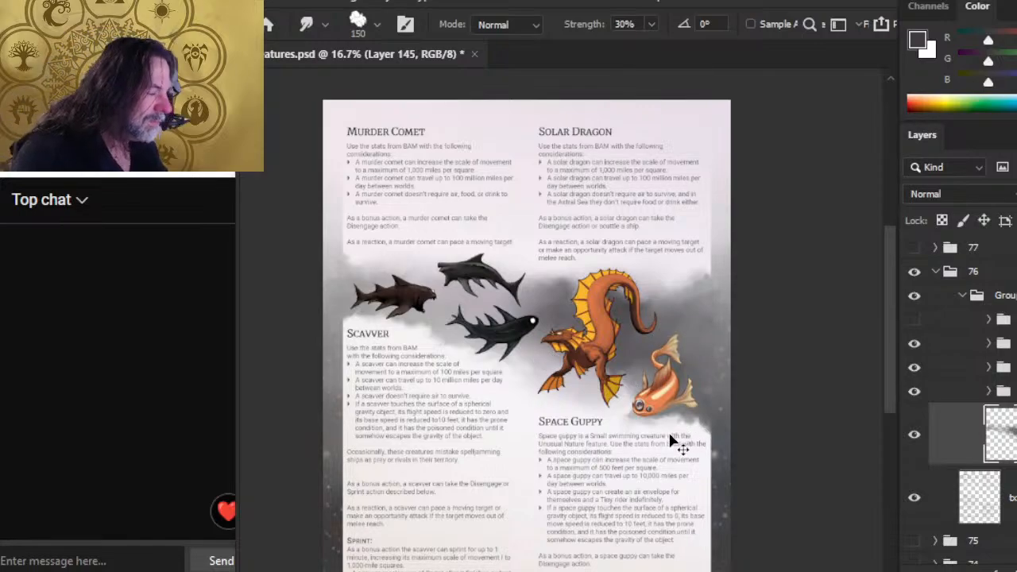
# Step: Save the document and smudge the shadow further beside the space guppy and behind the solar dragon
pyautogui.hotkey('ctrl', 's')
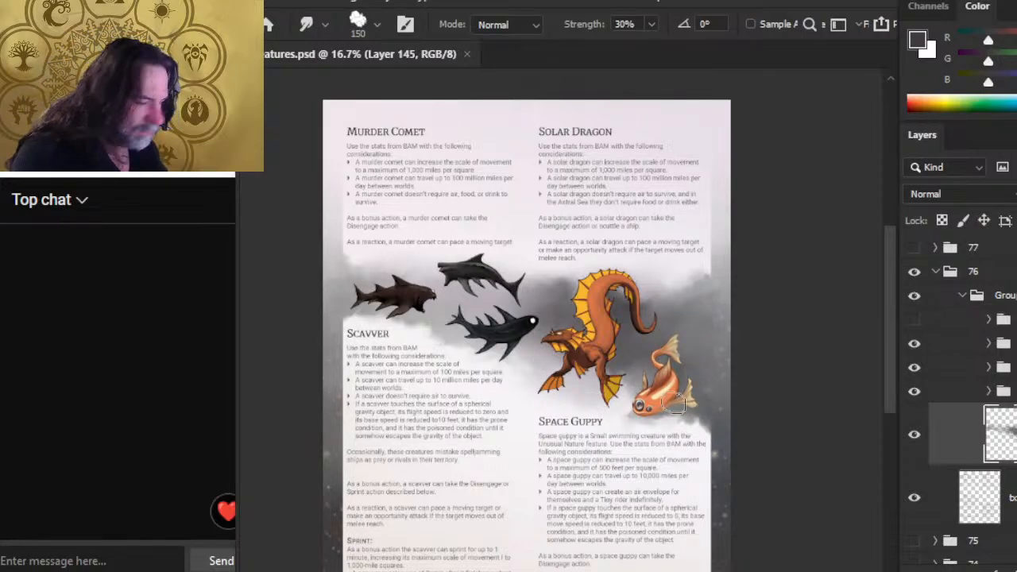
pyautogui.moveTo(674, 405)
pyautogui.mouseDown()
pyautogui.moveTo(649, 344)
pyautogui.moveTo(696, 395)
pyautogui.mouseUp()
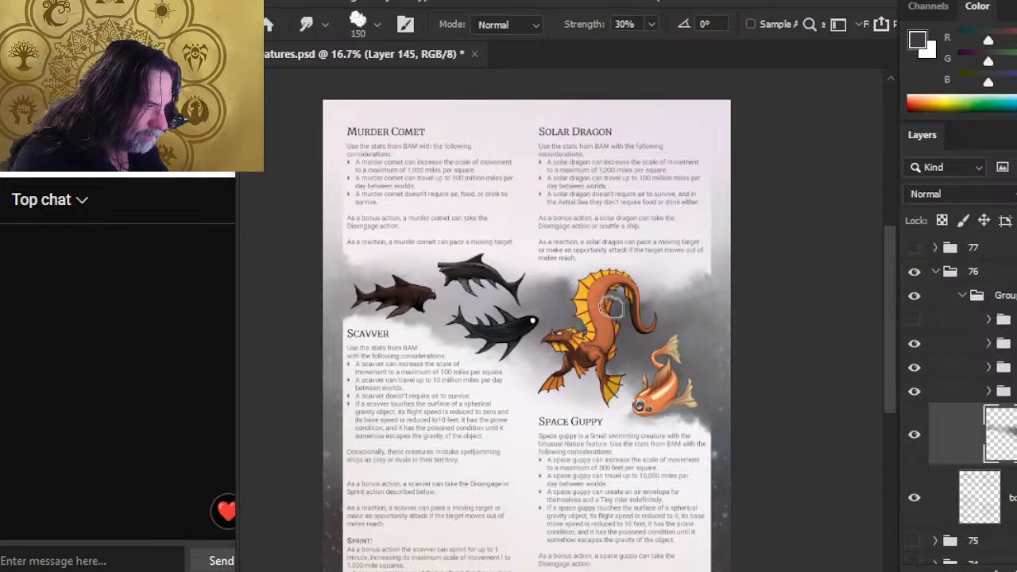
pyautogui.press('z')
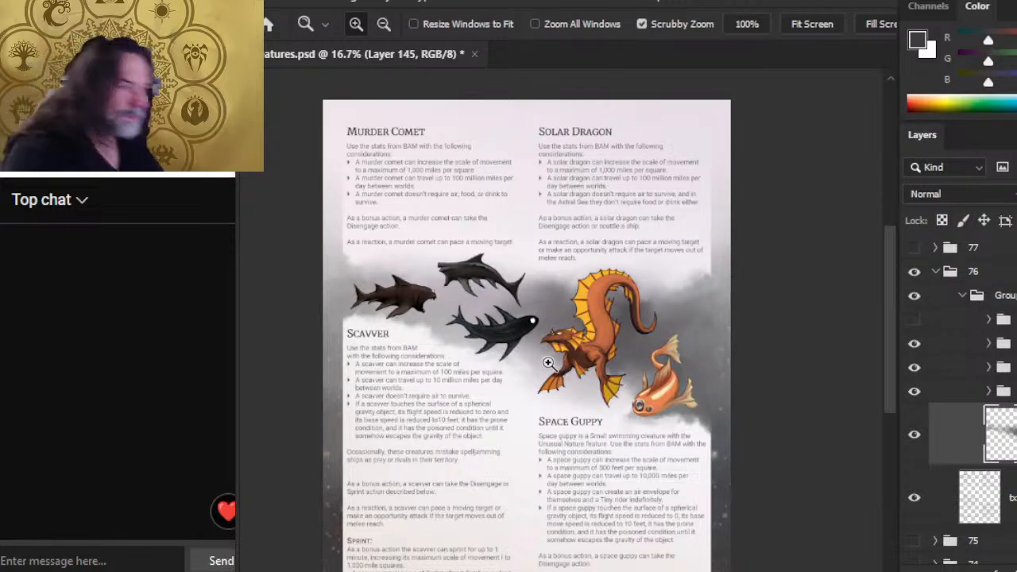
pyautogui.moveTo(629, 348); pyautogui.dragTo(642, 424)
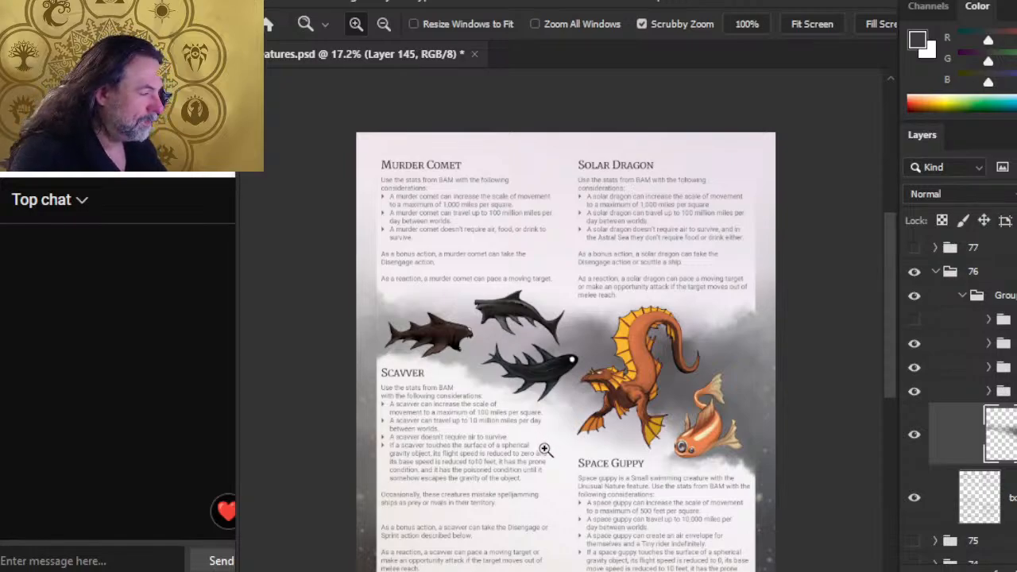
# Step: Blend the page's right border beside the space guppy by smudging it and touching it up with a grey sampled from the border
pyautogui.press('r')
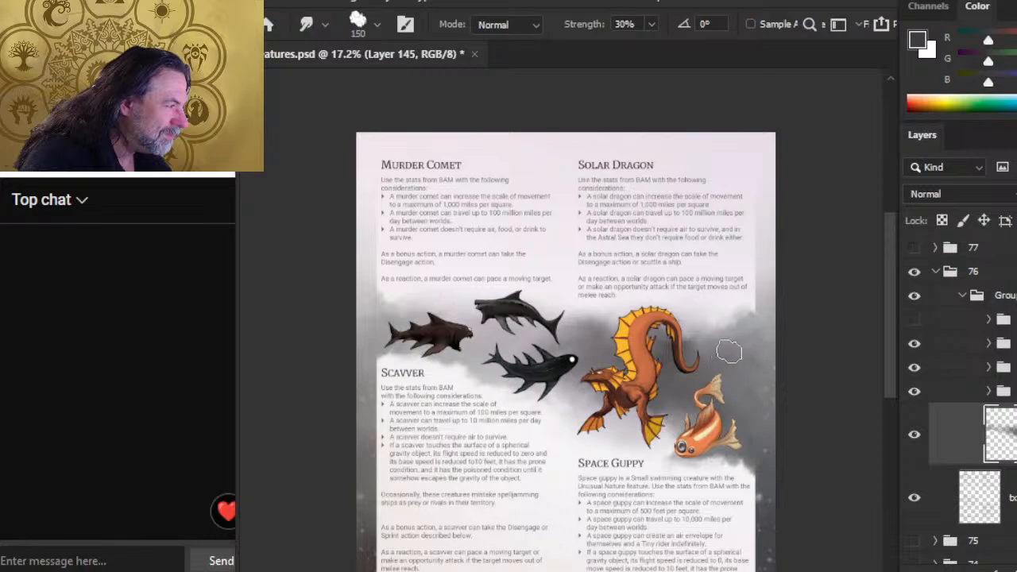
pyautogui.moveTo(729, 352)
pyautogui.mouseDown()
pyautogui.moveTo(756, 363)
pyautogui.moveTo(764, 405)
pyautogui.mouseUp()
pyautogui.moveTo(772, 371)
pyautogui.mouseDown()
pyautogui.moveTo(782, 436)
pyautogui.moveTo(748, 404)
pyautogui.moveTo(749, 353)
pyautogui.moveTo(770, 366)
pyautogui.moveTo(773, 457)
pyautogui.moveTo(749, 432)
pyautogui.moveTo(790, 514)
pyautogui.moveTo(756, 424)
pyautogui.moveTo(770, 513)
pyautogui.moveTo(759, 394)
pyautogui.moveTo(780, 499)
pyautogui.moveTo(781, 463)
pyautogui.moveTo(759, 387)
pyautogui.moveTo(769, 467)
pyautogui.moveTo(754, 436)
pyautogui.moveTo(758, 386)
pyautogui.moveTo(819, 518)
pyautogui.mouseUp()
pyautogui.press('b')
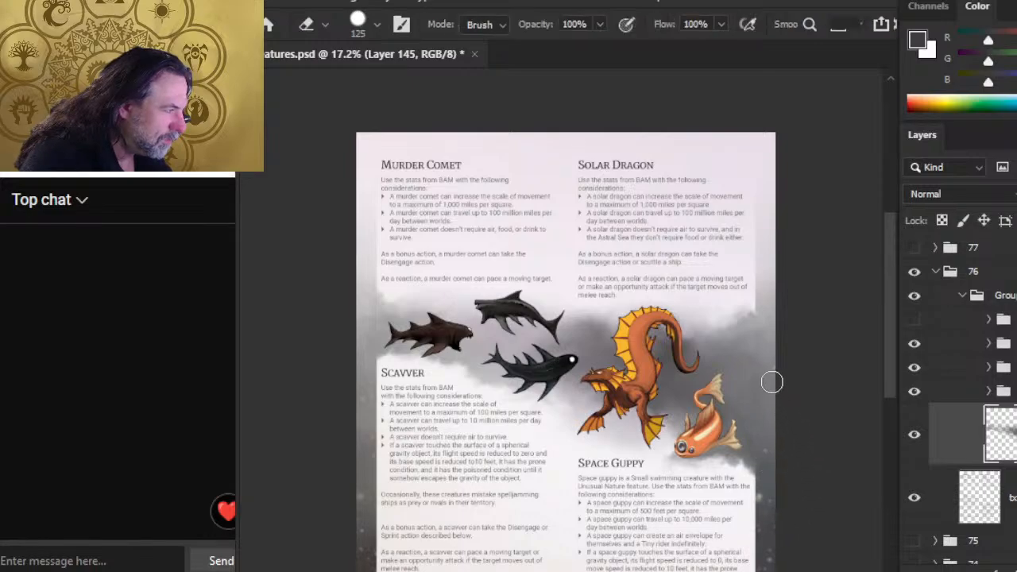
pyautogui.press('r')
pyautogui.press('b')
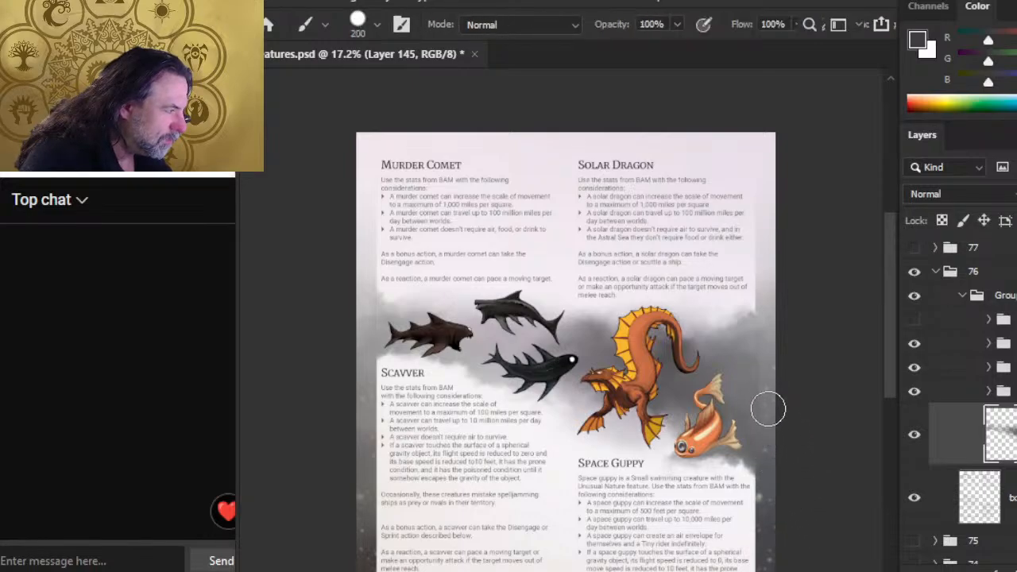
pyautogui.keyDown('alt'); pyautogui.click(768, 366); pyautogui.keyUp('alt')
pyautogui.press('e')
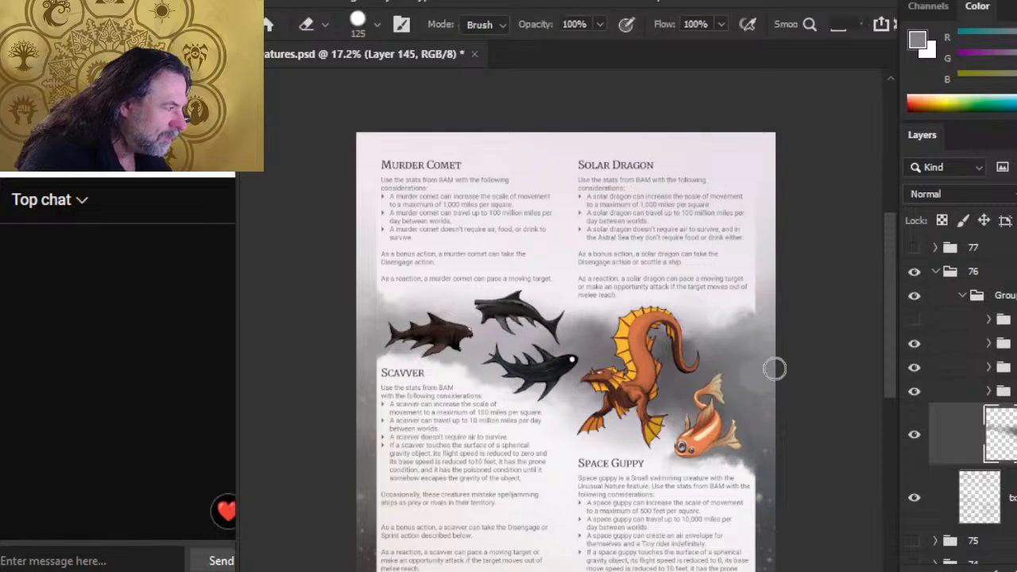
pyautogui.press('r')
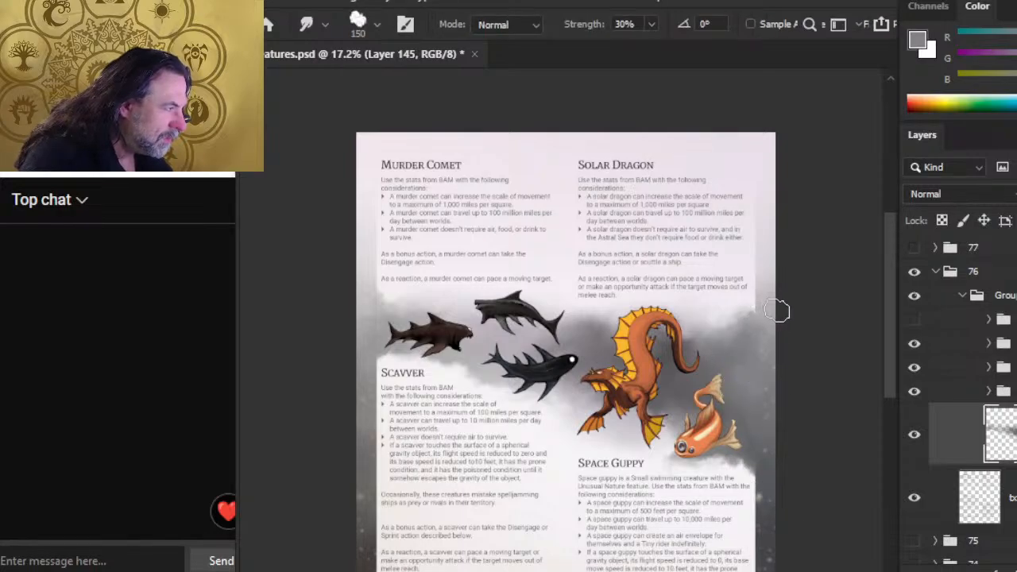
pyautogui.press('e')
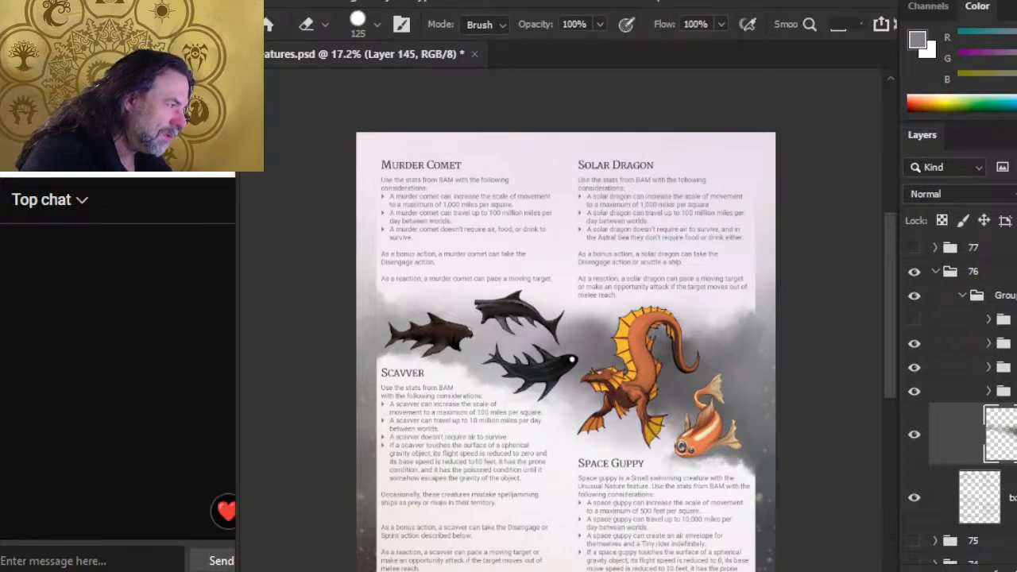
pyautogui.press('r')
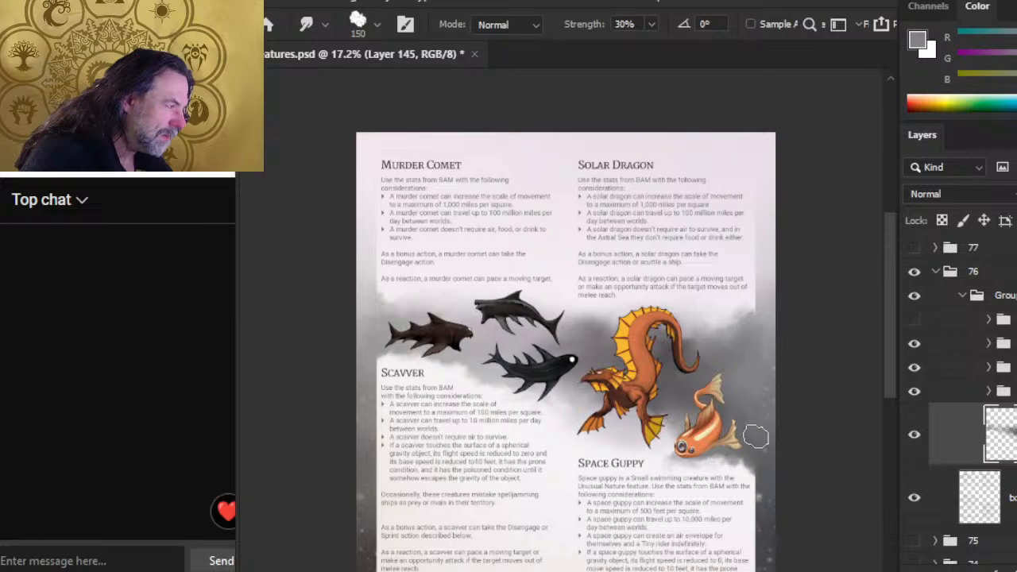
# Step: Add a new layer above Layer 145 and sample the page's off-white background as the brush colour
pyautogui.press('b')
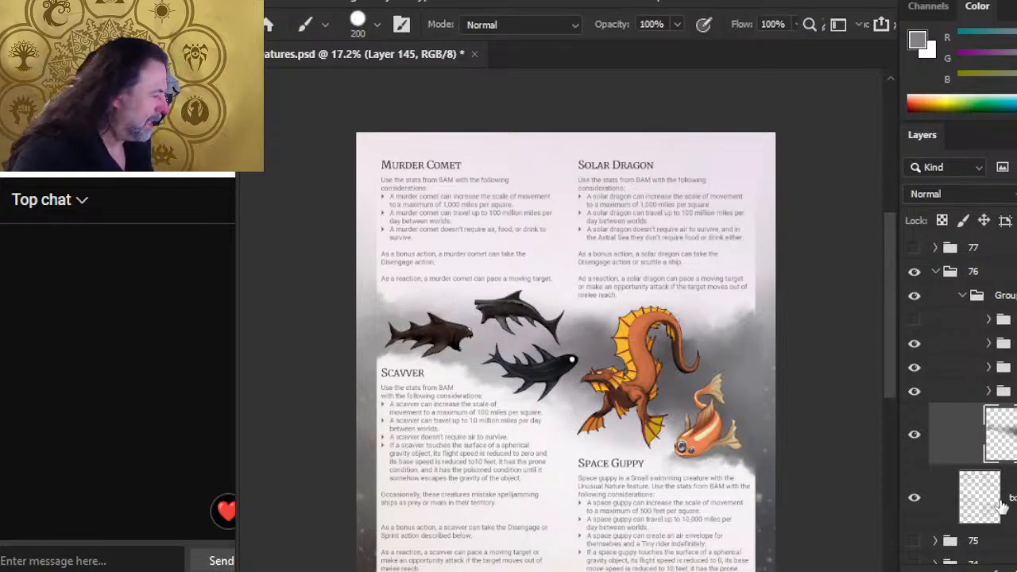
pyautogui.hotkey('ctrl', 'shift', 'alt', 'n')
pyautogui.scroll(-3, 481, 386)
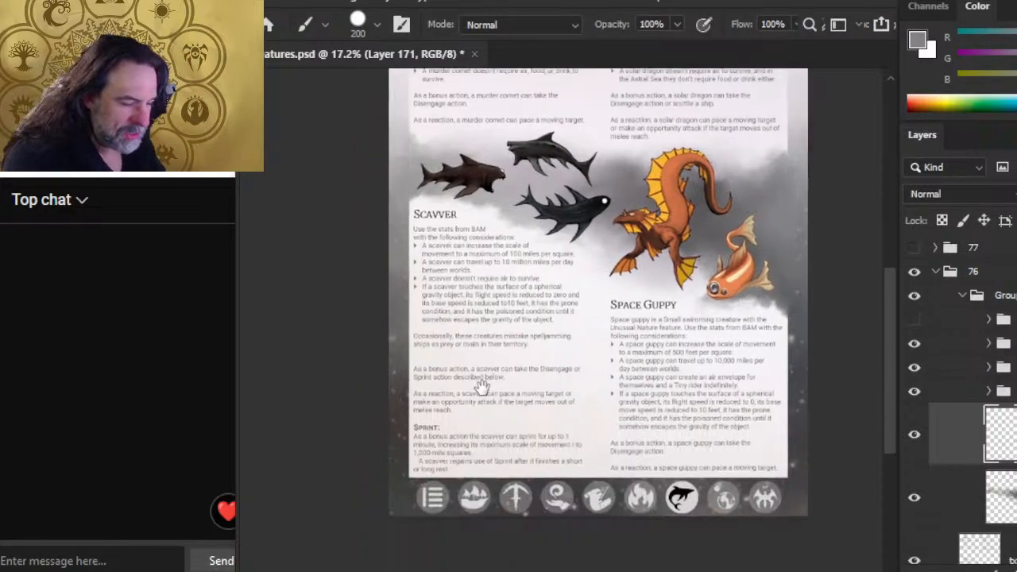
pyautogui.press('z')
pyautogui.moveTo(447, 464); pyautogui.dragTo(450, 457)
pyautogui.press('b')
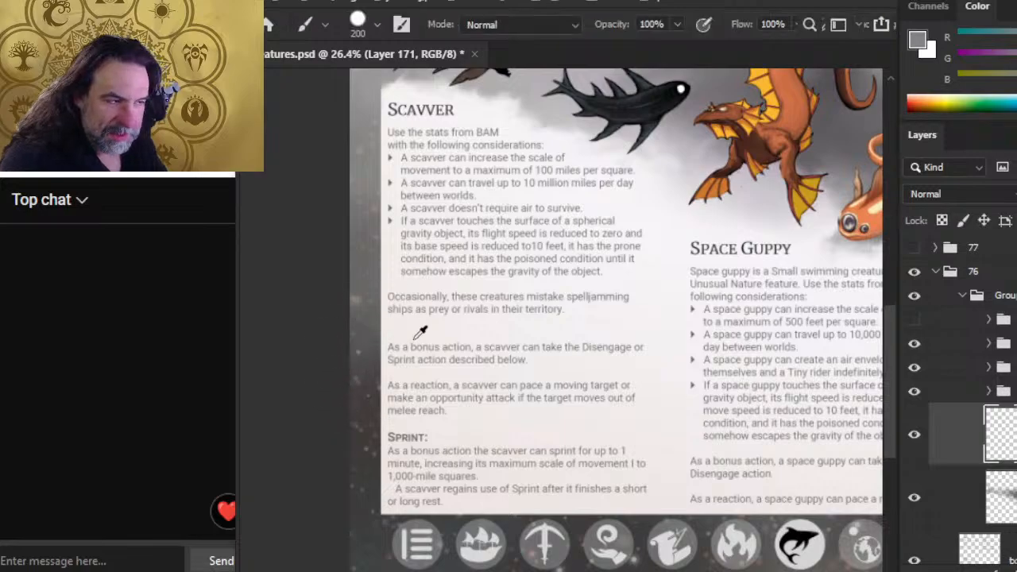
pyautogui.keyDown('alt'); pyautogui.click(445, 334); pyautogui.keyUp('alt')
pyautogui.moveTo(447, 330); pyautogui.dragTo(296, 568)
# Step: Reduce the brush to 7 px and dot small off-white stars in the dark haze around the solar dragon and space guppy
pyautogui.press('[')
pyautogui.press('[')
pyautogui.press('[')
pyautogui.press('[')
pyautogui.press('[')
pyautogui.press('[')
pyautogui.press('[')
pyautogui.press('[')
pyautogui.press('[')
pyautogui.press('[')
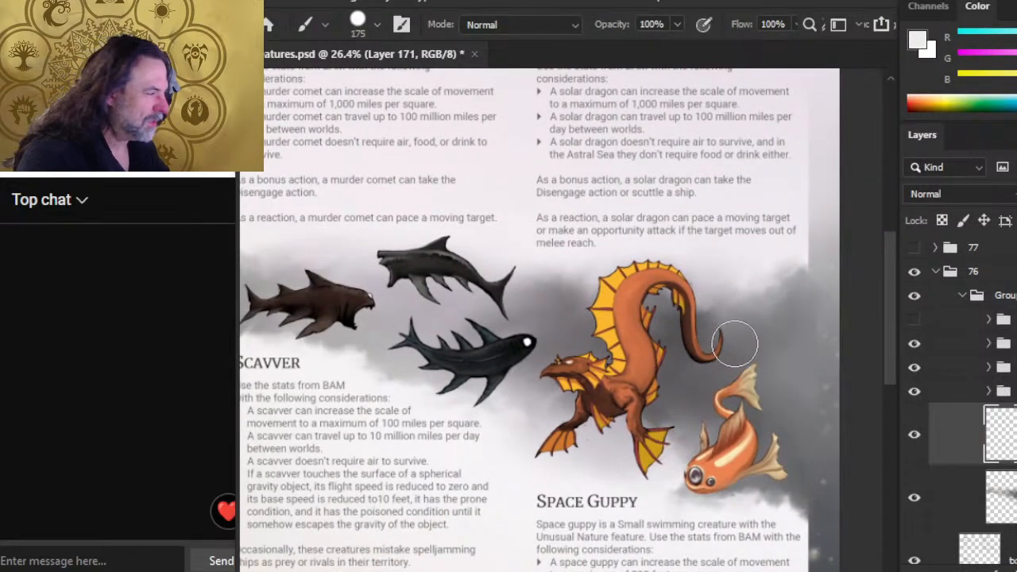
pyautogui.press('[')
pyautogui.press('[')
pyautogui.press('[')
pyautogui.press('[')
pyautogui.press('[')
pyautogui.press('[')
pyautogui.press('[')
pyautogui.press('[')
pyautogui.press('[')
pyautogui.press('[')
pyautogui.press('[')
pyautogui.press('[')
pyautogui.press('[')
pyautogui.press('[')
pyautogui.press('[')
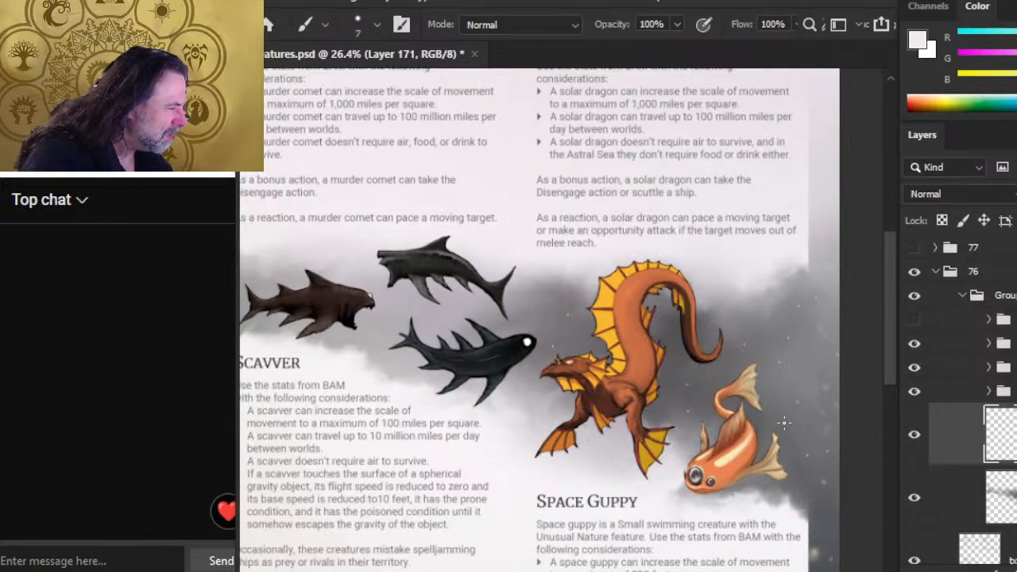
# Step: Add a larger star inside the curl of the solar dragon's tail with a 15 px brush, and reduce the brush to 10 px
pyautogui.press(']')
pyautogui.press(']')
pyautogui.press(']')
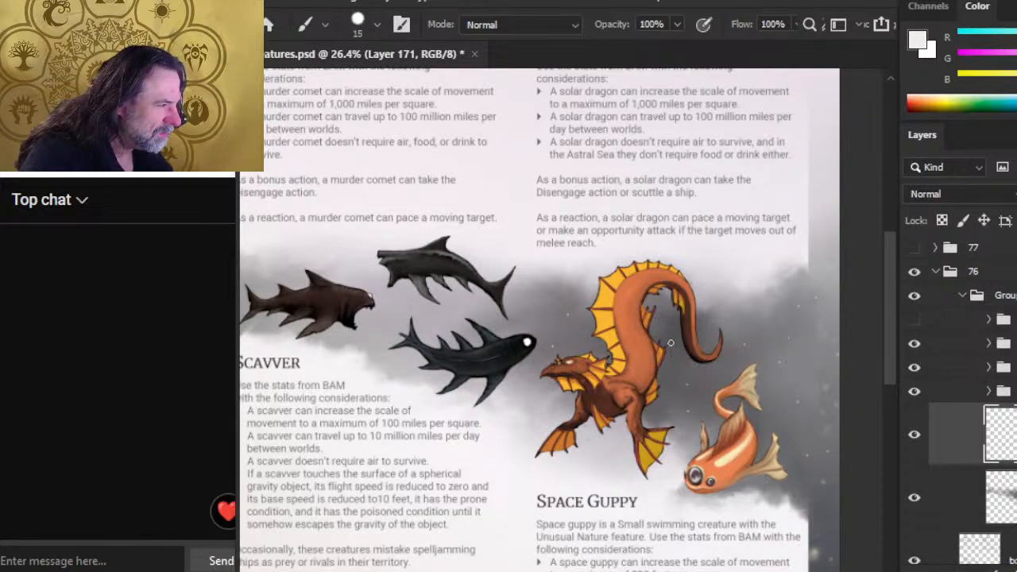
pyautogui.press('[')
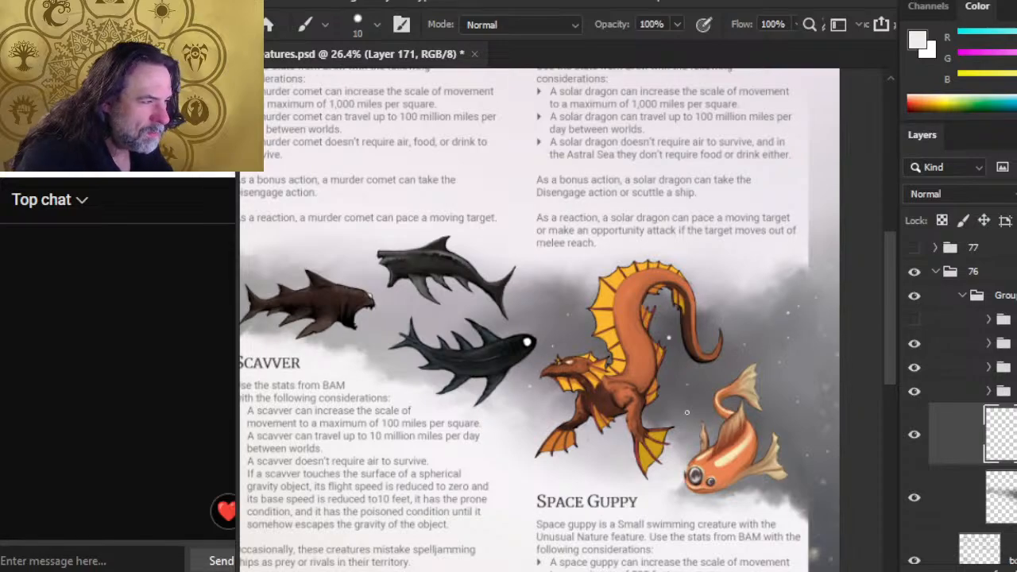
# Step: Sample grey from the specks in the page's right border and dot fainter stars around the creatures with an 8 px brush
pyautogui.moveTo(728, 446); pyautogui.dragTo(657, 349)
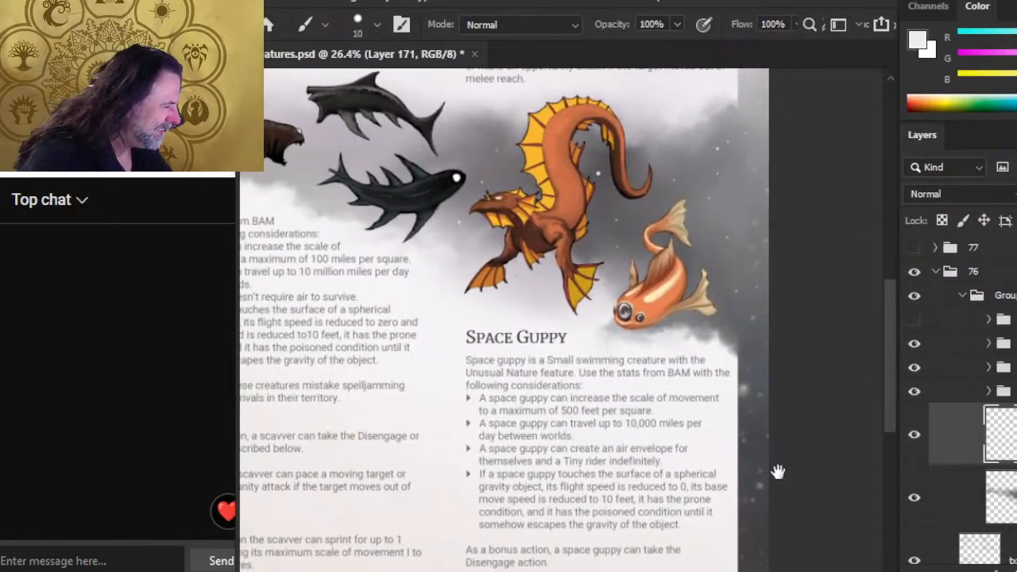
pyautogui.scroll(5, 747, 450)
pyautogui.moveTo(797, 466); pyautogui.dragTo(737, 445)
pyautogui.scroll(-5, 737, 445)
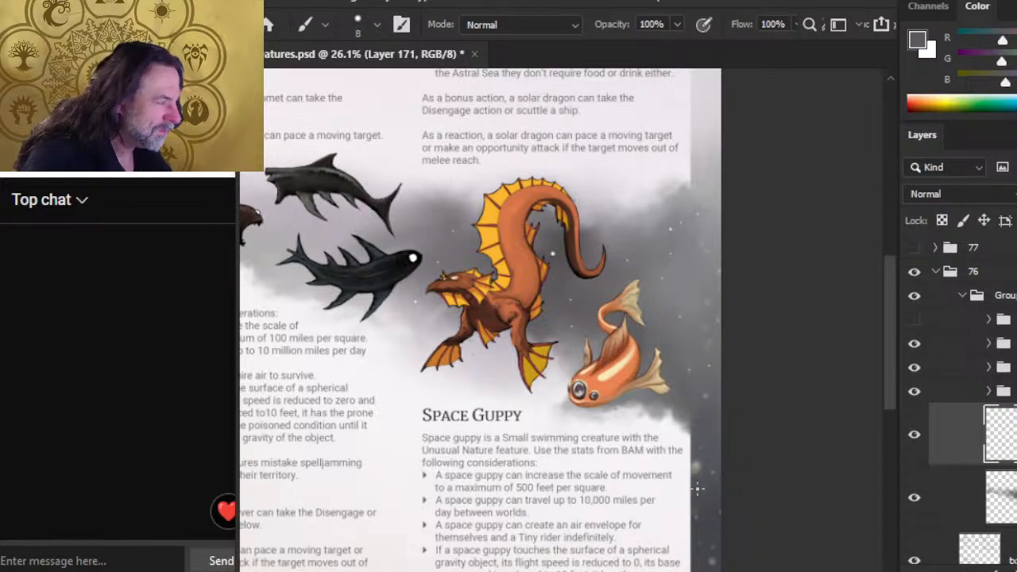
pyautogui.scroll(-3, 688, 370)
pyautogui.moveTo(710, 456); pyautogui.dragTo(765, 492)
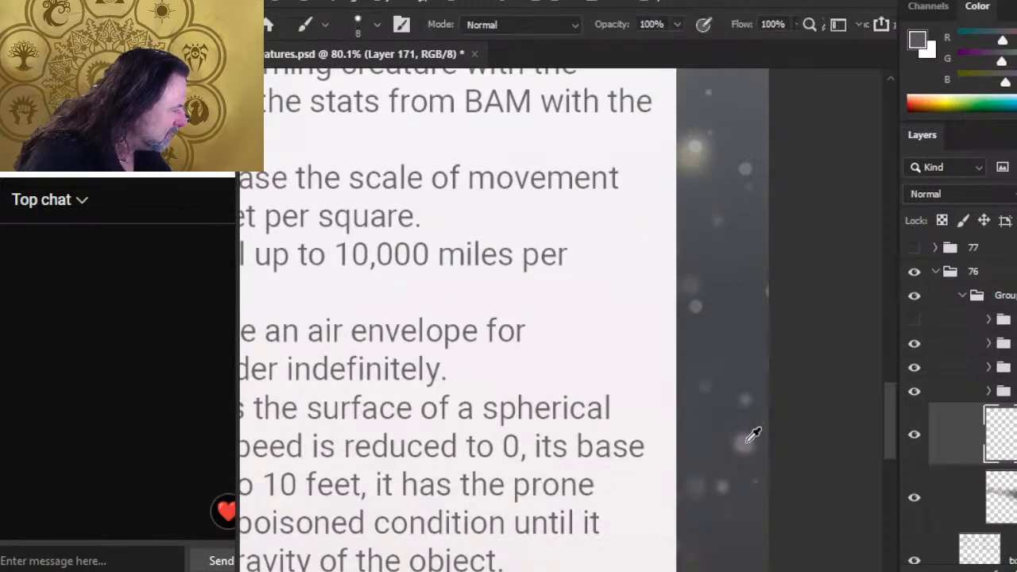
pyautogui.moveTo(753, 435)
pyautogui.mouseDown()
pyautogui.moveTo(625, 404)
pyautogui.moveTo(621, 427)
pyautogui.mouseUp()
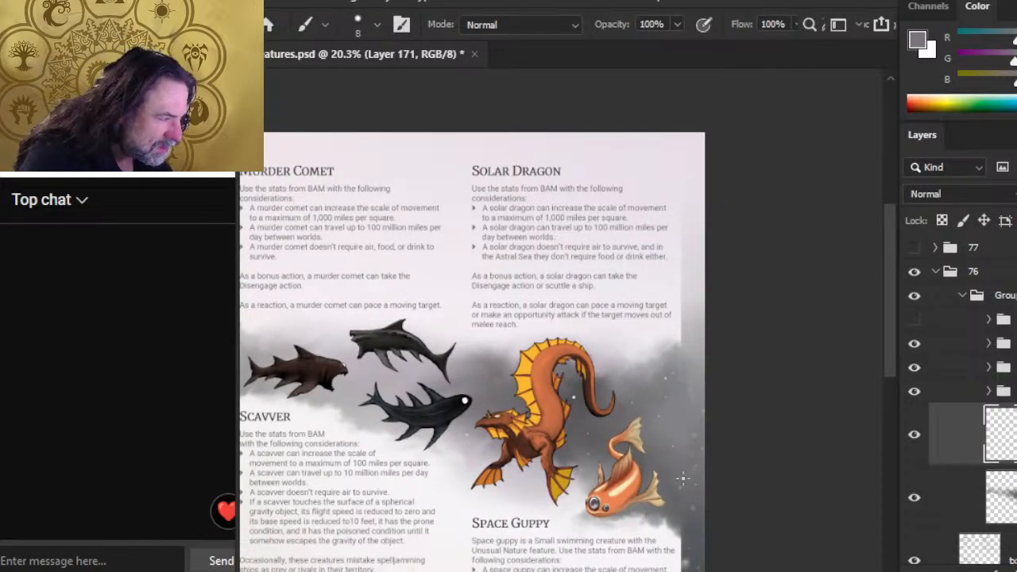
pyautogui.moveTo(641, 443); pyautogui.dragTo(703, 537)
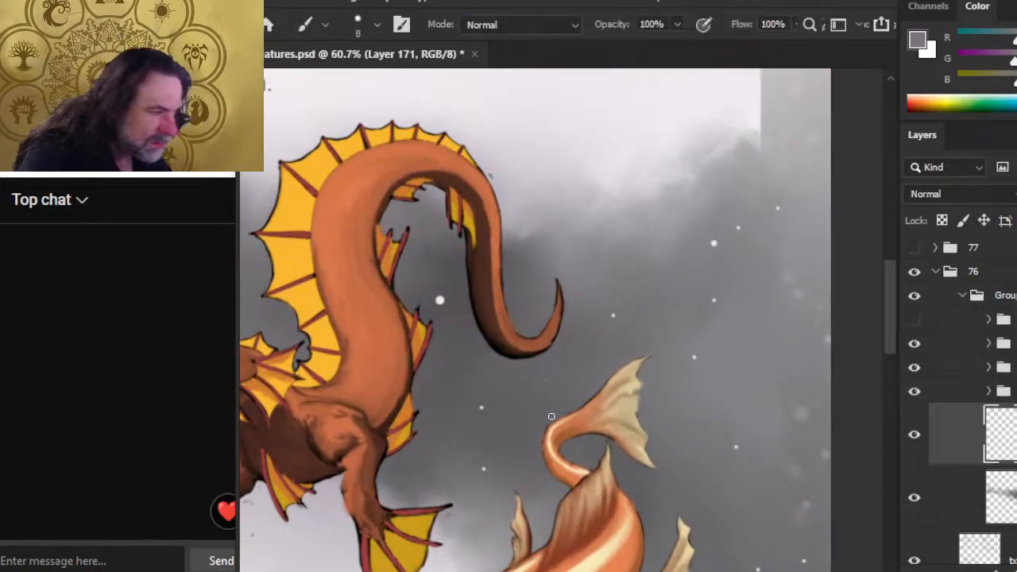
pyautogui.moveTo(556, 445); pyautogui.dragTo(441, 445)
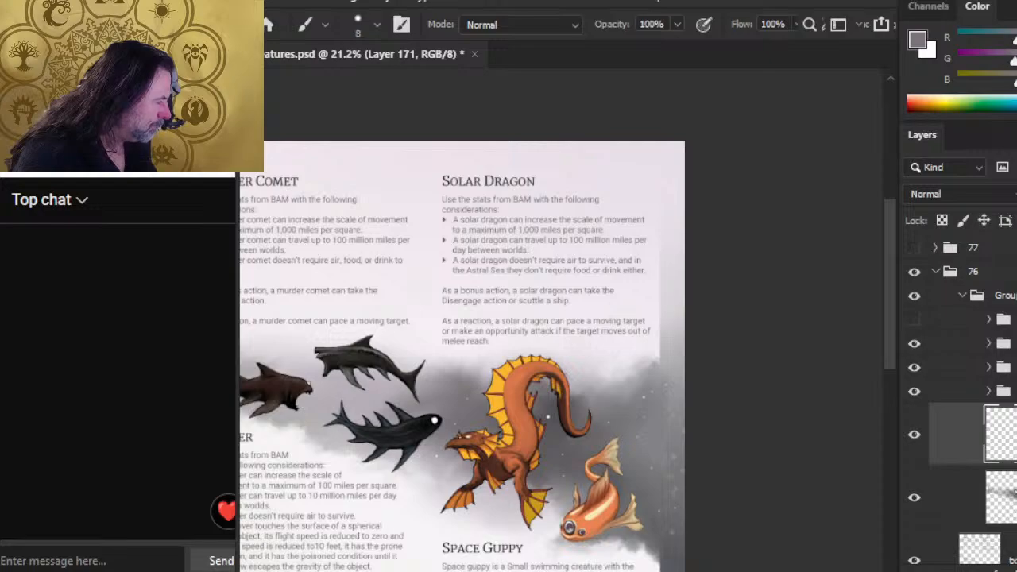
# Step: Lasso the stars by the solar dragon's tail, near its head and near the page's right border, and copy them to a new layer
pyautogui.press('e')
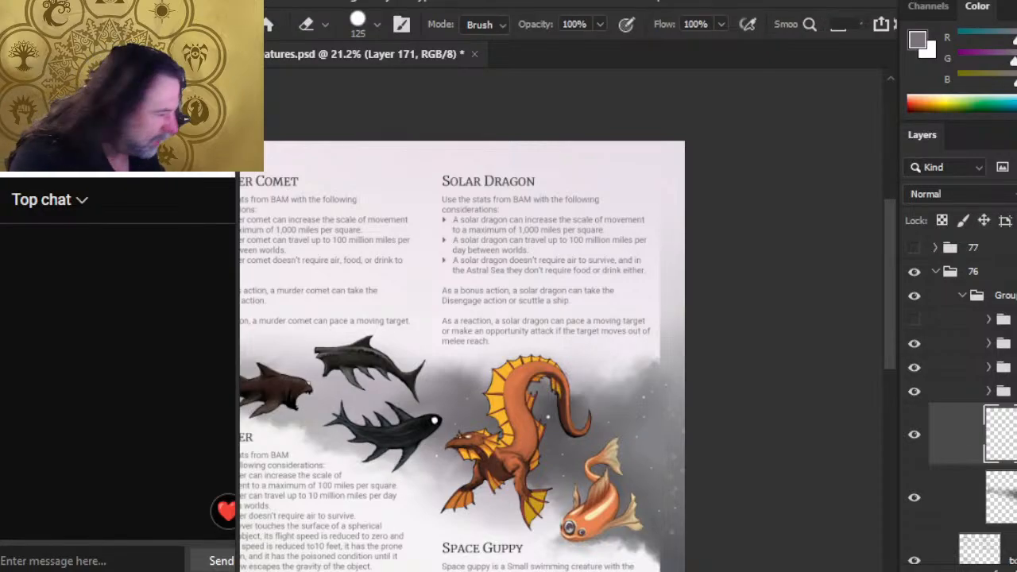
pyautogui.press('l')
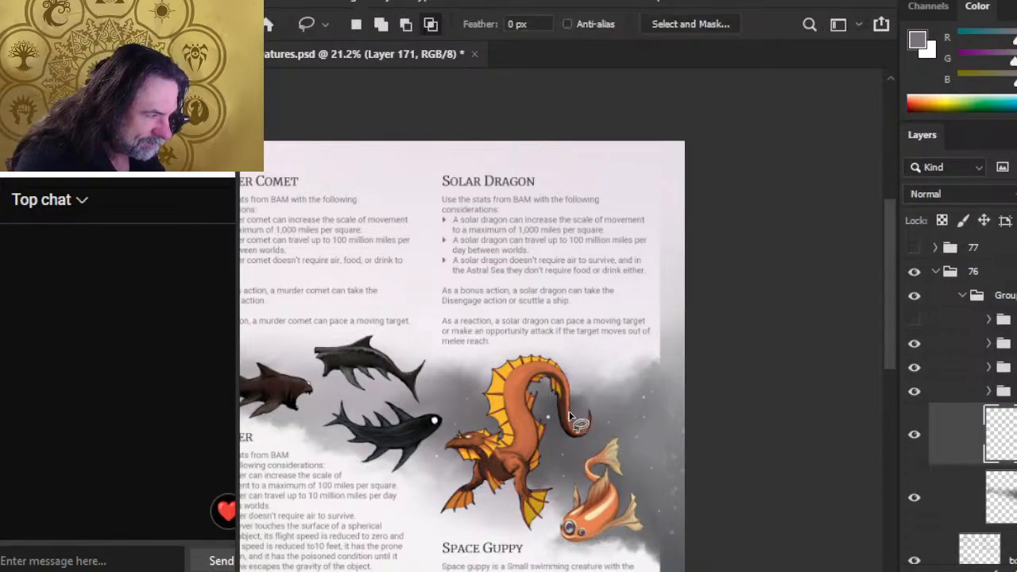
pyautogui.moveTo(567, 421)
pyautogui.mouseDown()
pyautogui.moveTo(538, 426)
pyautogui.moveTo(566, 419)
pyautogui.mouseUp()
pyautogui.moveTo(642, 424)
pyautogui.mouseDown()
pyautogui.moveTo(633, 390)
pyautogui.moveTo(641, 410)
pyautogui.mouseUp()
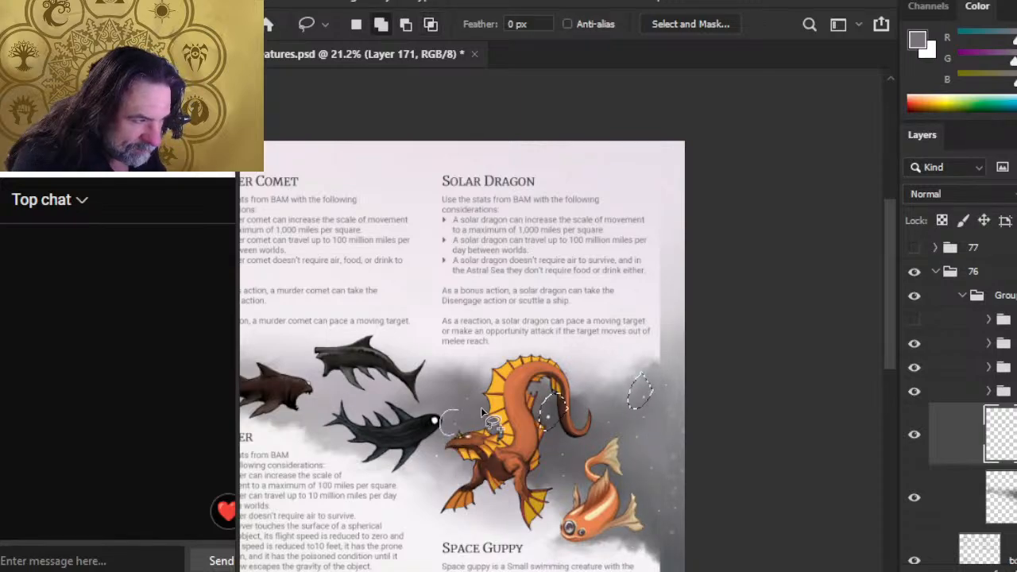
pyautogui.moveTo(459, 412); pyautogui.dragTo(452, 413)
pyautogui.hotkey('ctrl', 'j')
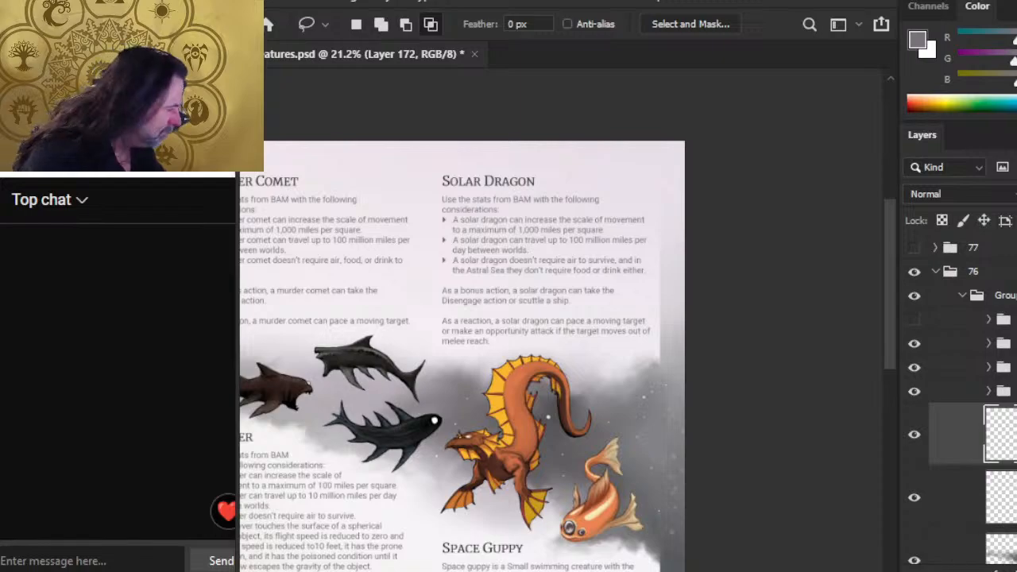
# Step: Switch to Layer 171, set the eraser to 20% opacity, and ready a 6 px brush with white as the foreground colour
pyautogui.click(986, 508)
pyautogui.press('e')
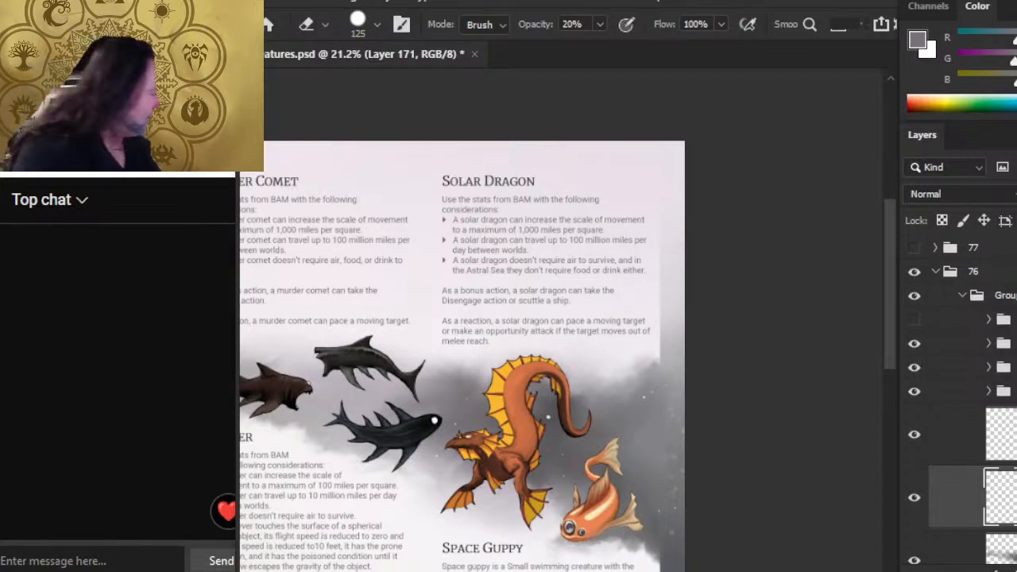
pyautogui.press('x')
pyautogui.press('b')
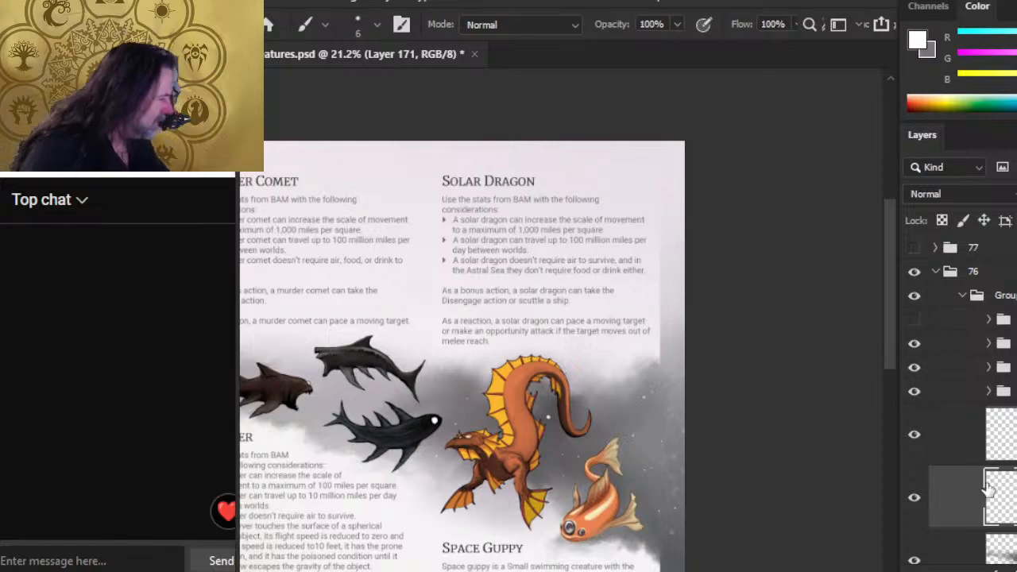
# Step: Apply a Gaussian Blur to the copied stars on Layer 172 and merge that layer down into Layer 171
pyautogui.click(966, 443)
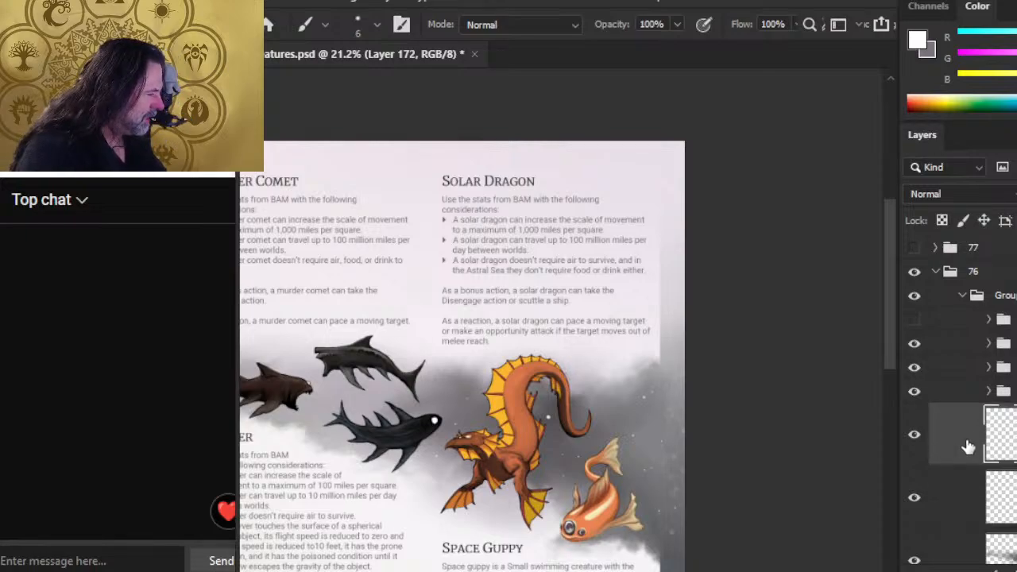
pyautogui.click(497, 4)
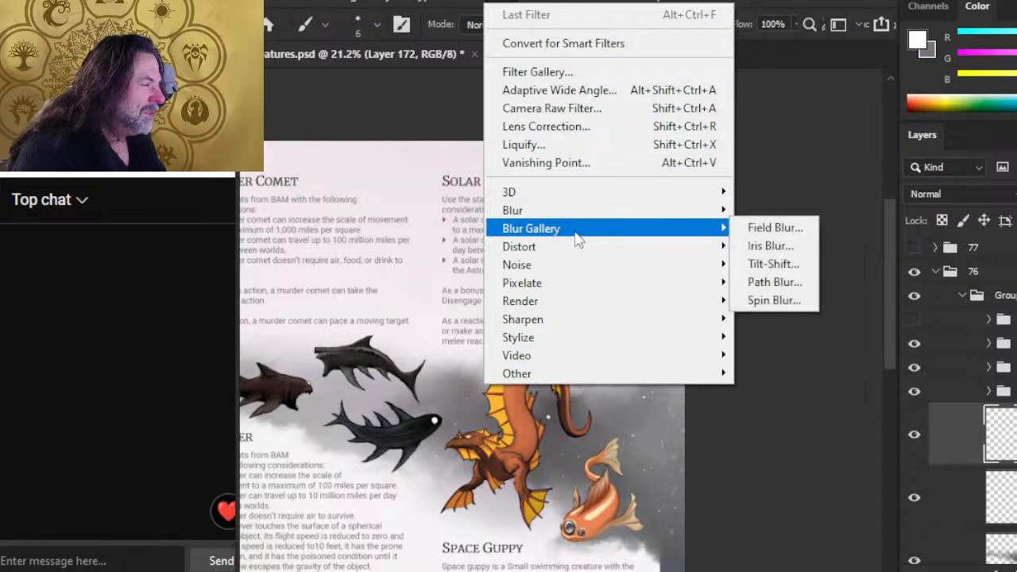
pyautogui.moveTo(596, 220)
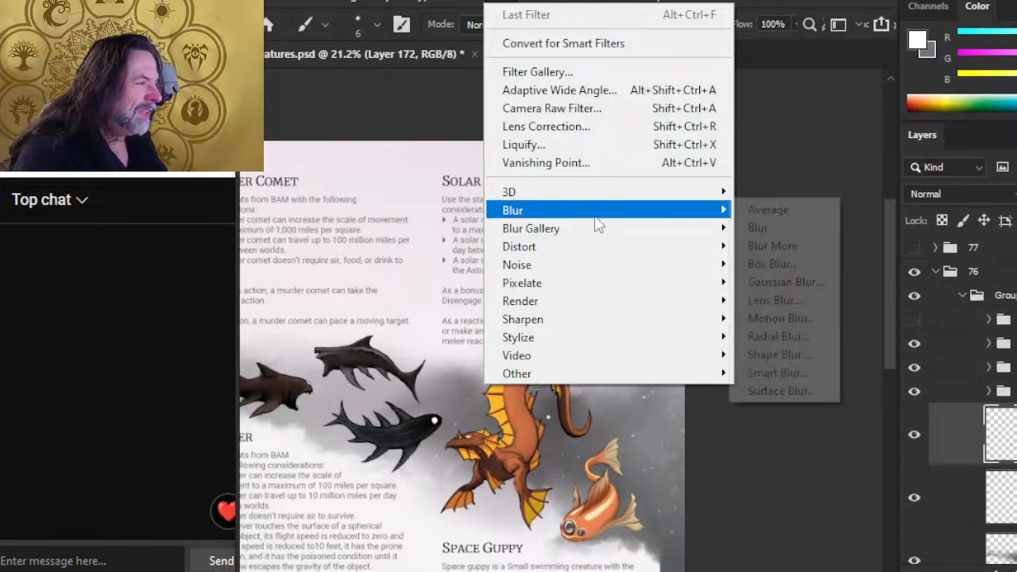
pyautogui.click(799, 285)
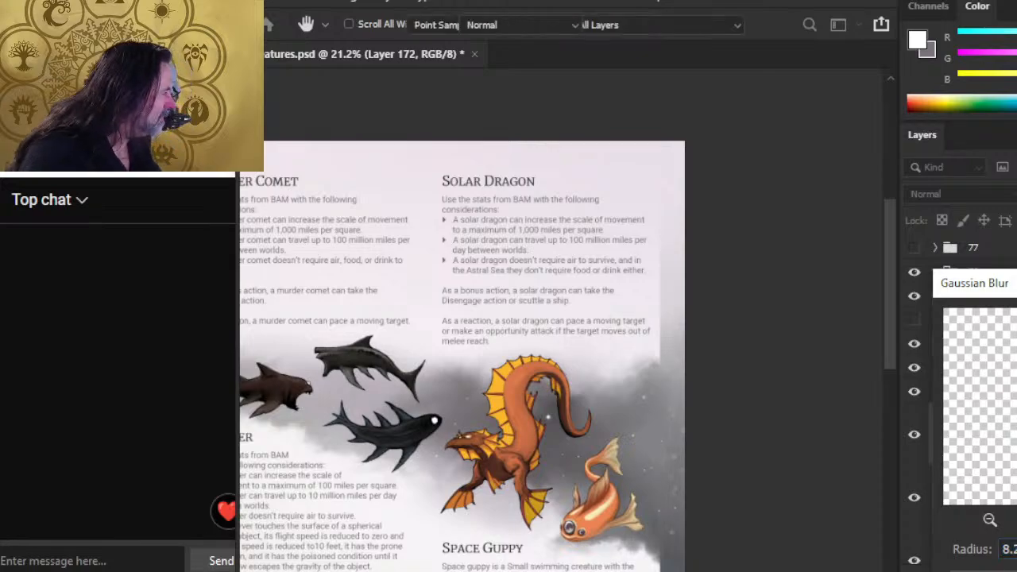
pyautogui.press('Return')
pyautogui.rightClick(945, 491)
pyautogui.click(937, 491)
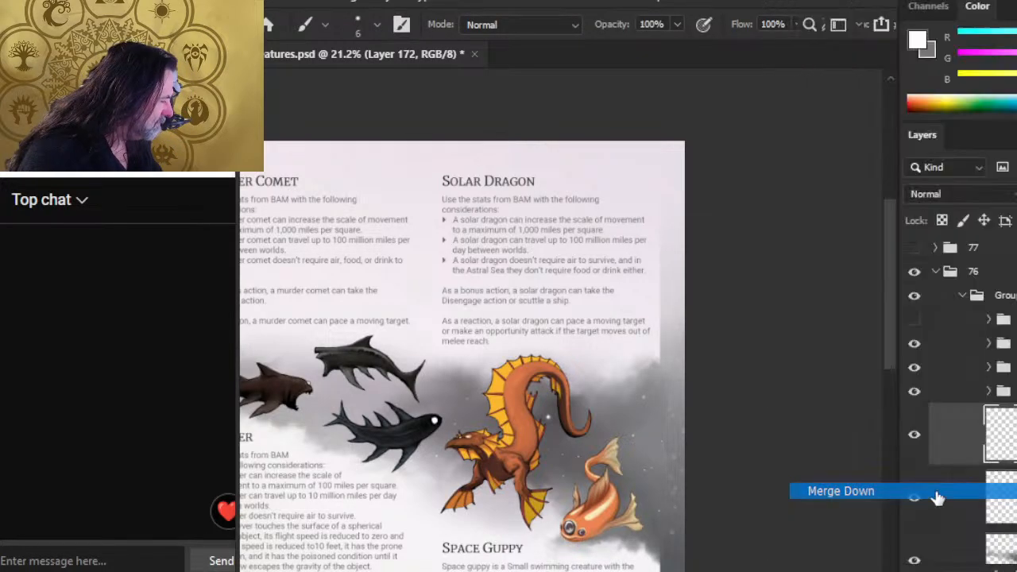
# Step: Sample grey from the page and dot faint stars around the solar dragon and space guppy with a brush of about 10 px
pyautogui.press('z')
pyautogui.moveTo(448, 428); pyautogui.dragTo(477, 429)
pyautogui.press('e')
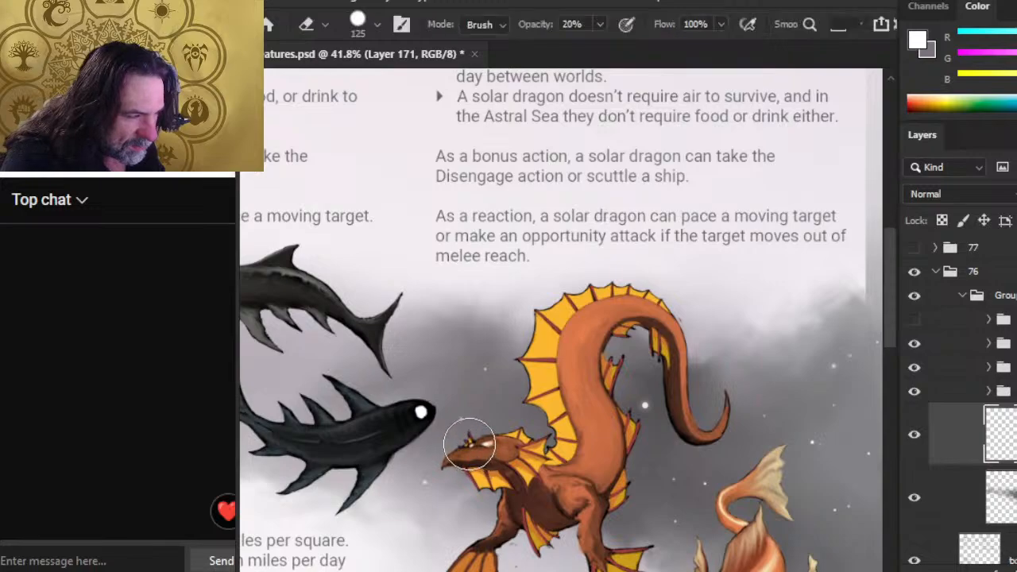
pyautogui.press('l')
pyautogui.press('e')
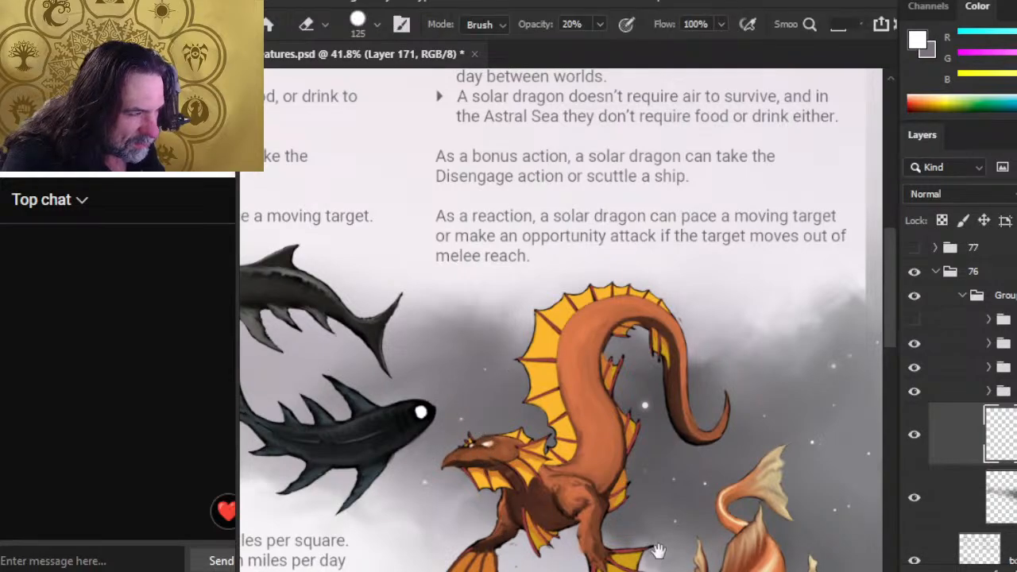
pyautogui.scroll(-1, 660, 548)
pyautogui.hscroll(2, 659, 548)
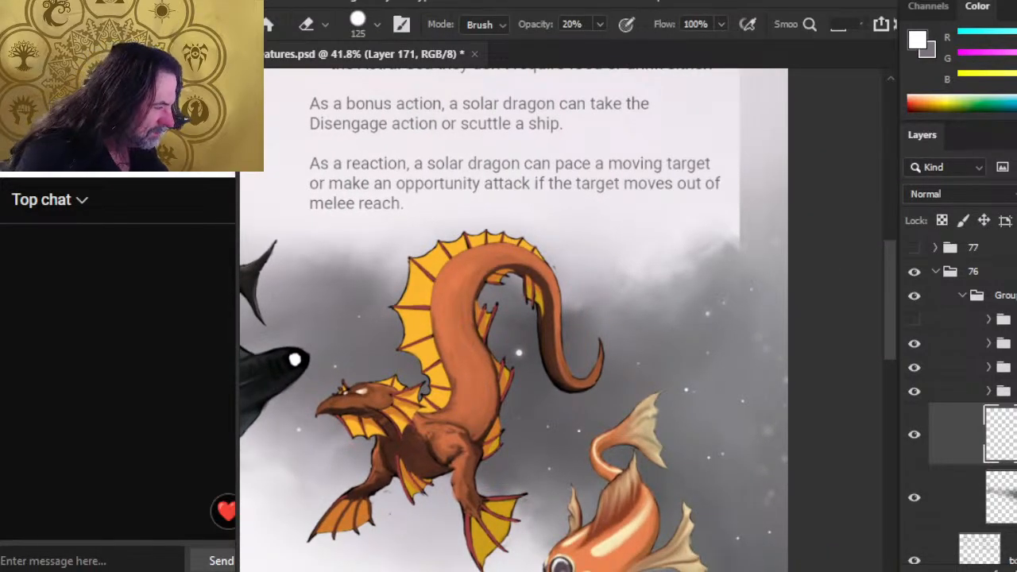
pyautogui.press('b')
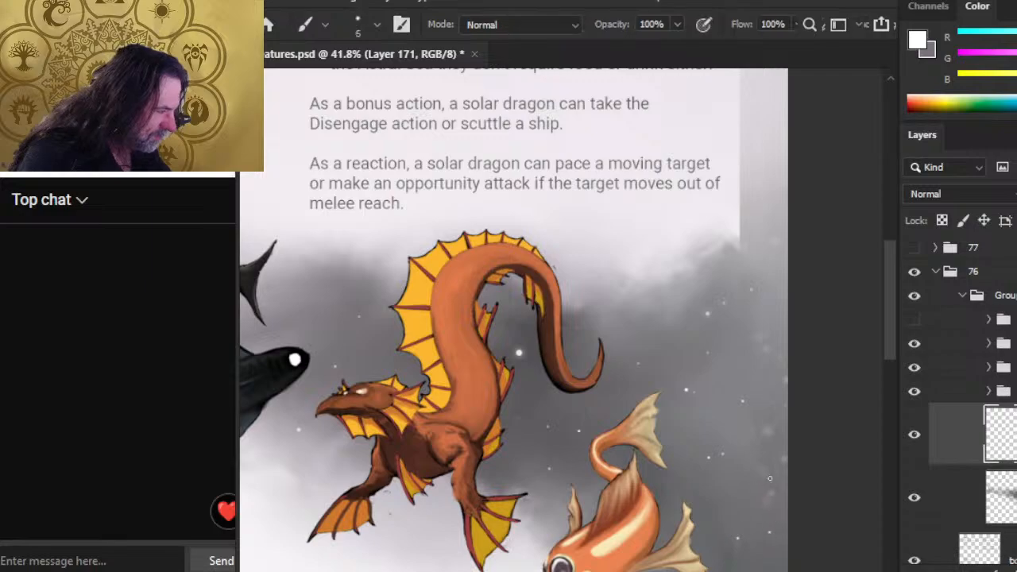
pyautogui.press('ctrl')
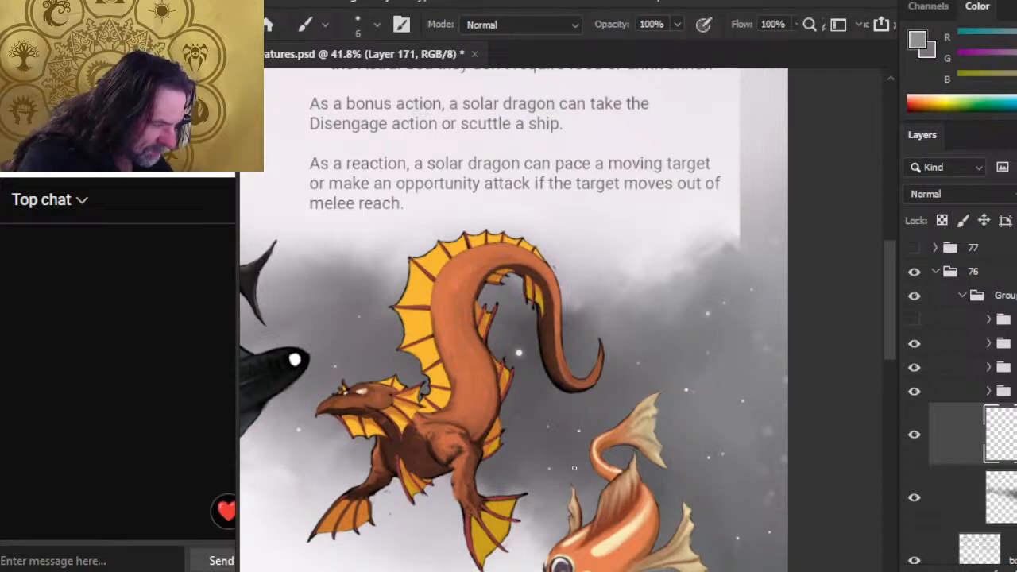
pyautogui.press(']')
pyautogui.press('e')
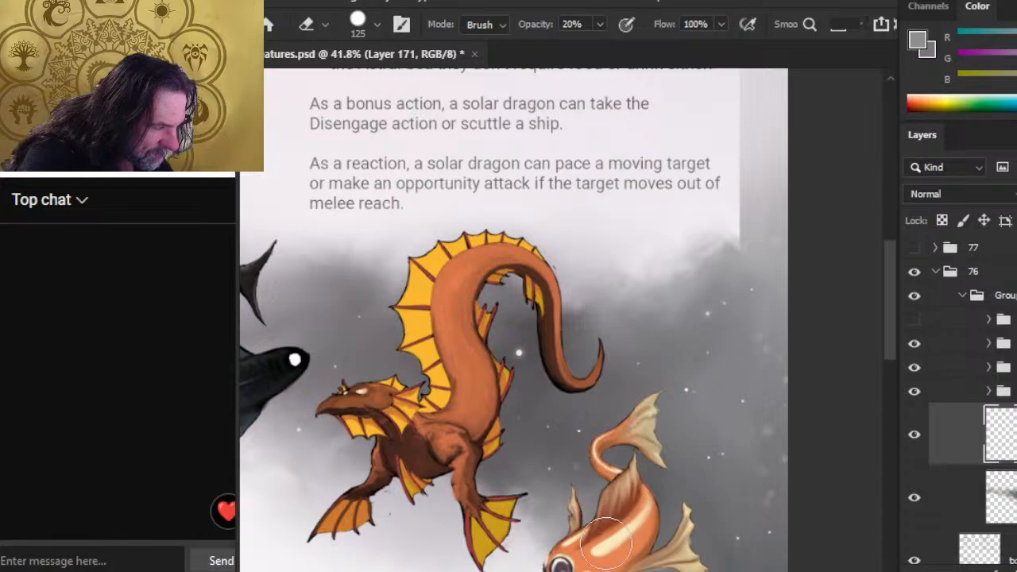
pyautogui.press('b')
pyautogui.press('[')
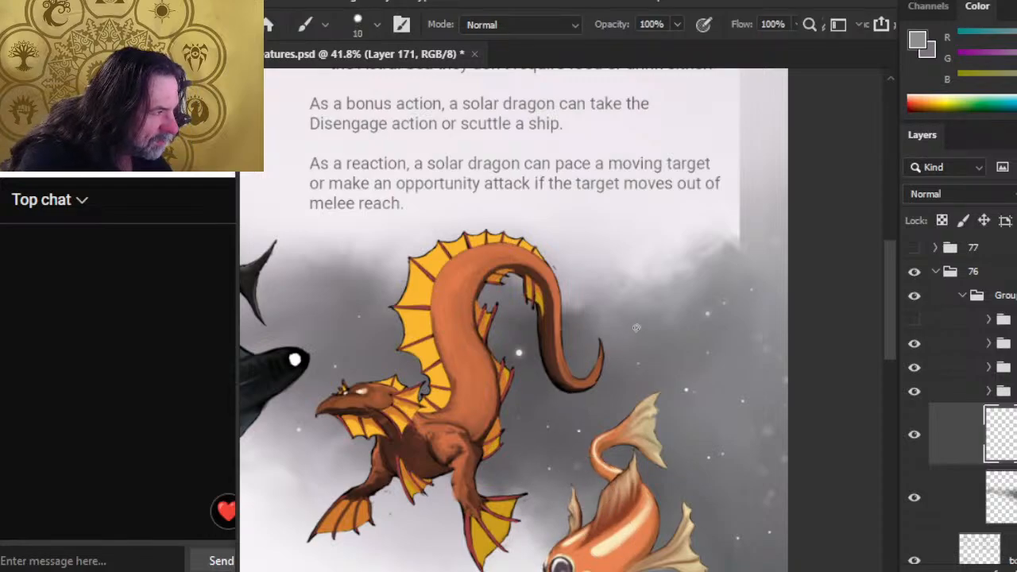
# Step: Add a faint grey star inside the solar dragon's tail curl with a 15 px brush and fade it with an 80 px eraser
pyautogui.press(']')
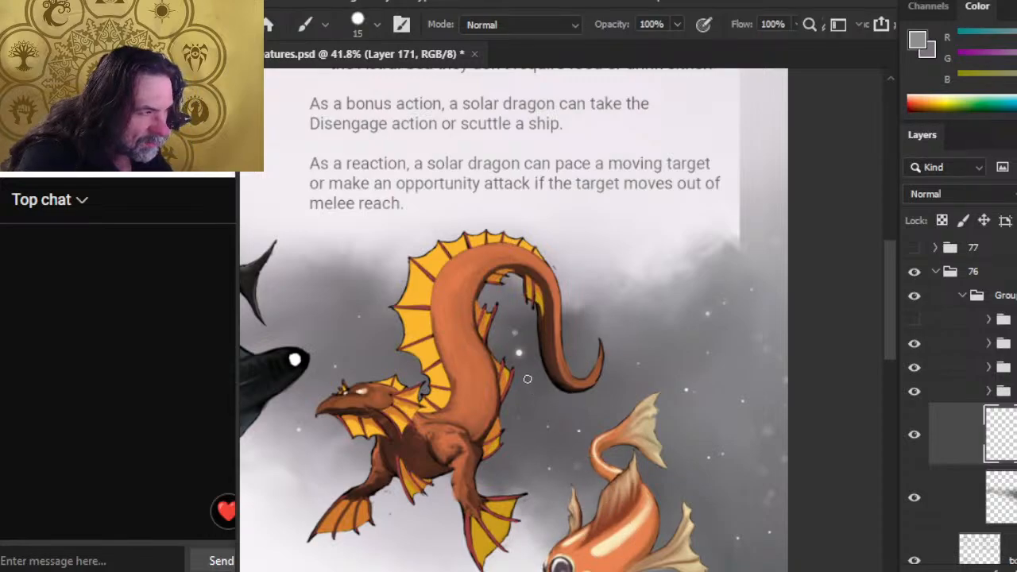
pyautogui.press('e')
pyautogui.press('[')
pyautogui.press('[')
pyautogui.press('[')
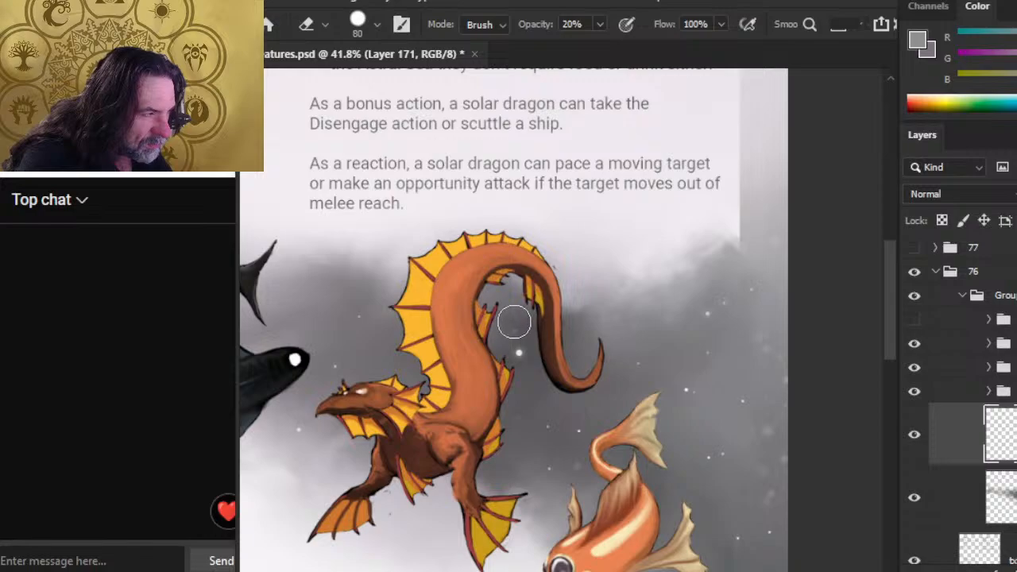
# Step: Dot more 15 px grey stars between the space guppy and the page's right border, fading them with the 20% eraser
pyautogui.press('b')
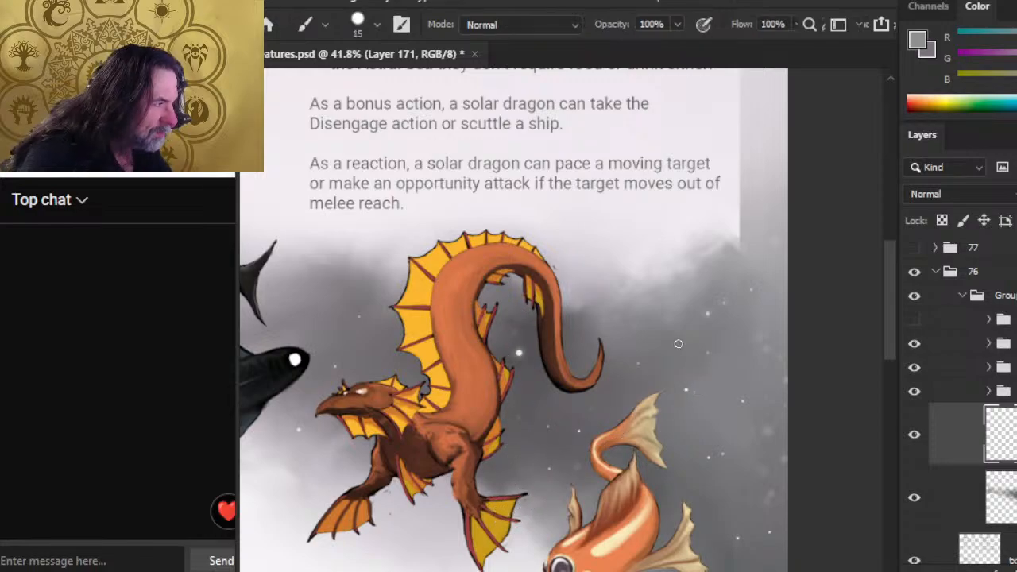
pyautogui.press('e')
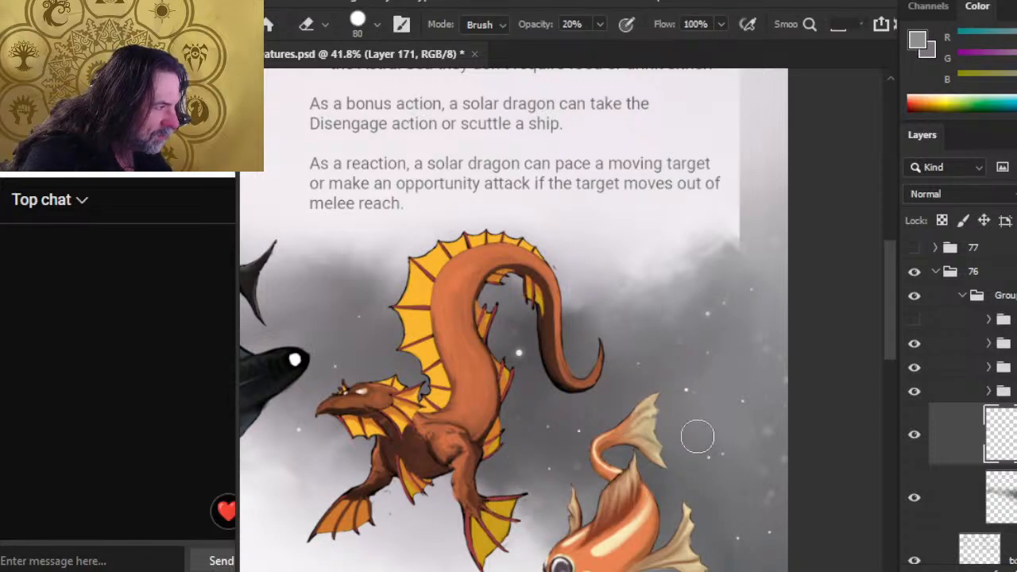
pyautogui.press('b')
pyautogui.press('e')
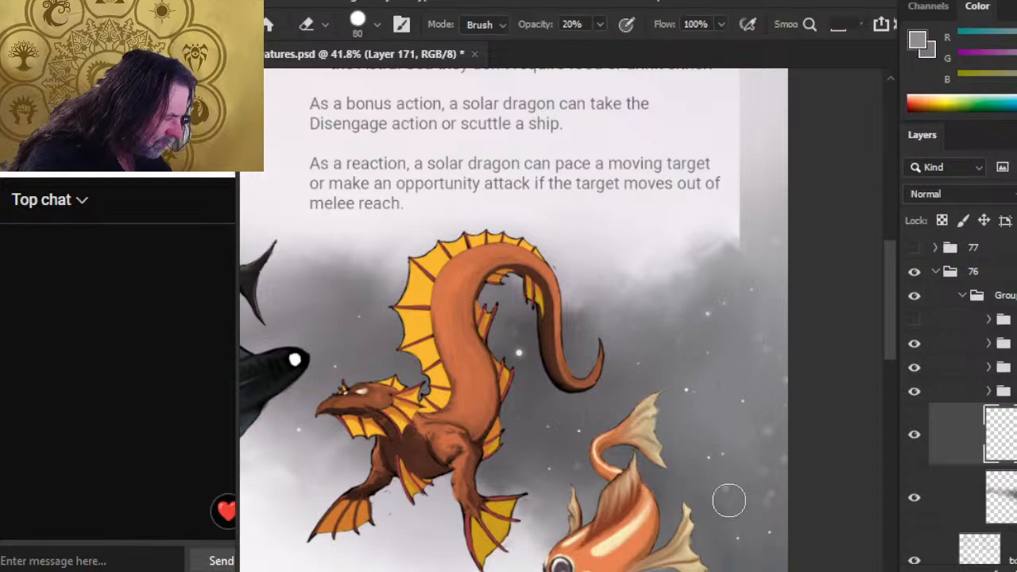
# Step: Resample a lighter grey from the star near the right border and add small faint stars with a 9 px brush
pyautogui.press('b')
pyautogui.keyDown('alt'); pyautogui.click(700, 310); pyautogui.keyUp('alt')
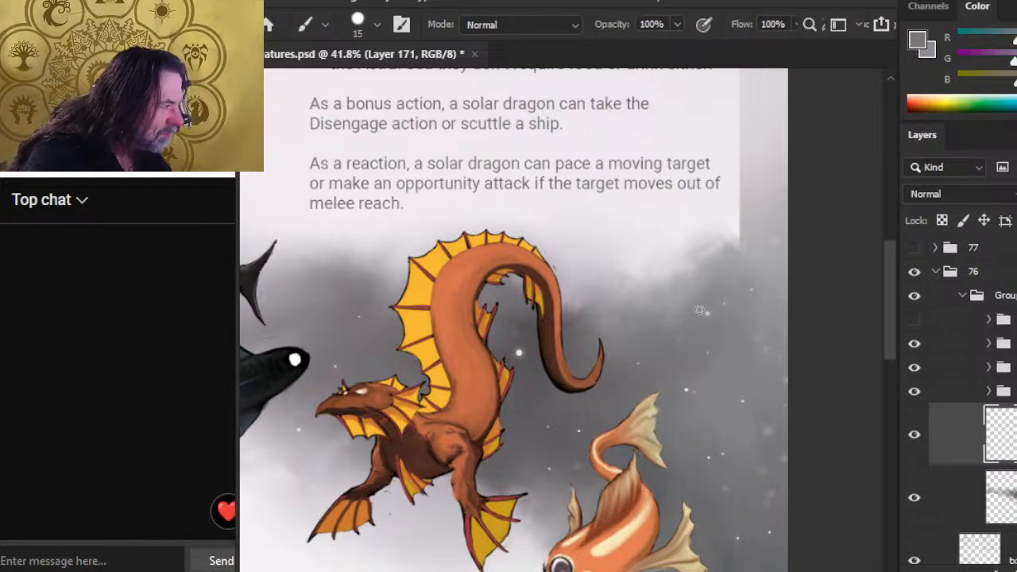
pyautogui.keyDown('alt'); pyautogui.click(706, 315); pyautogui.keyUp('alt')
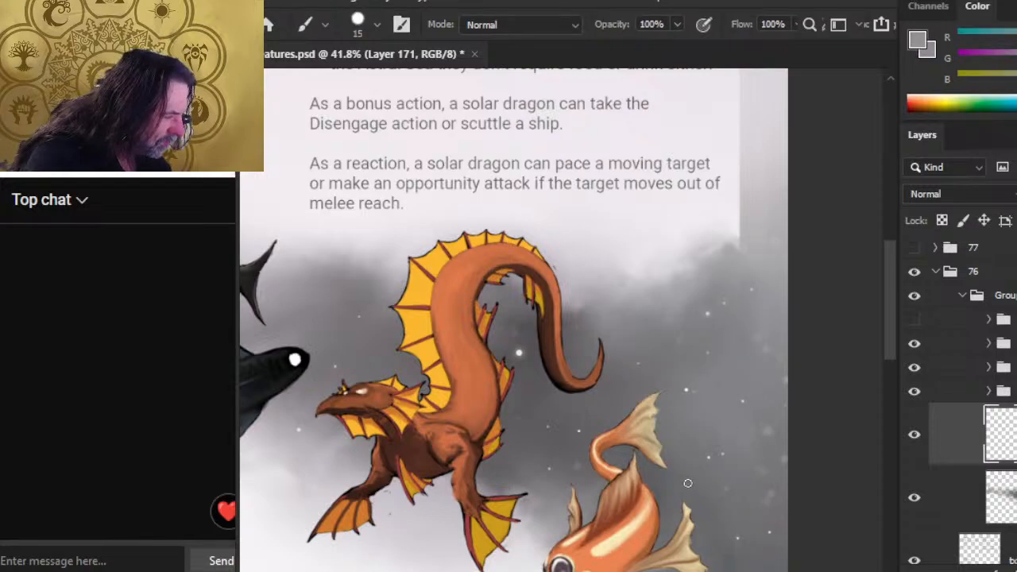
pyautogui.press('[')
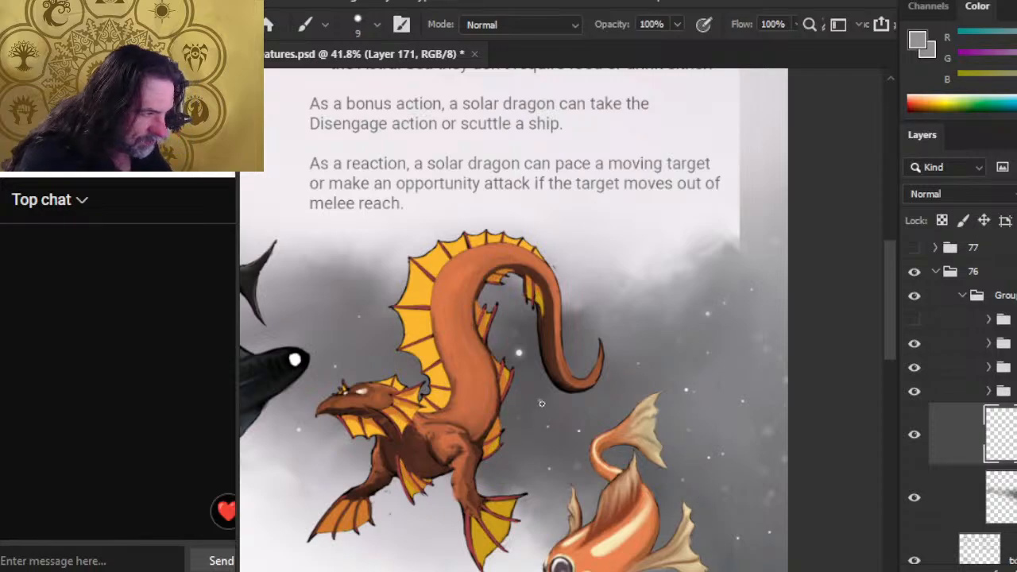
pyautogui.press('e')
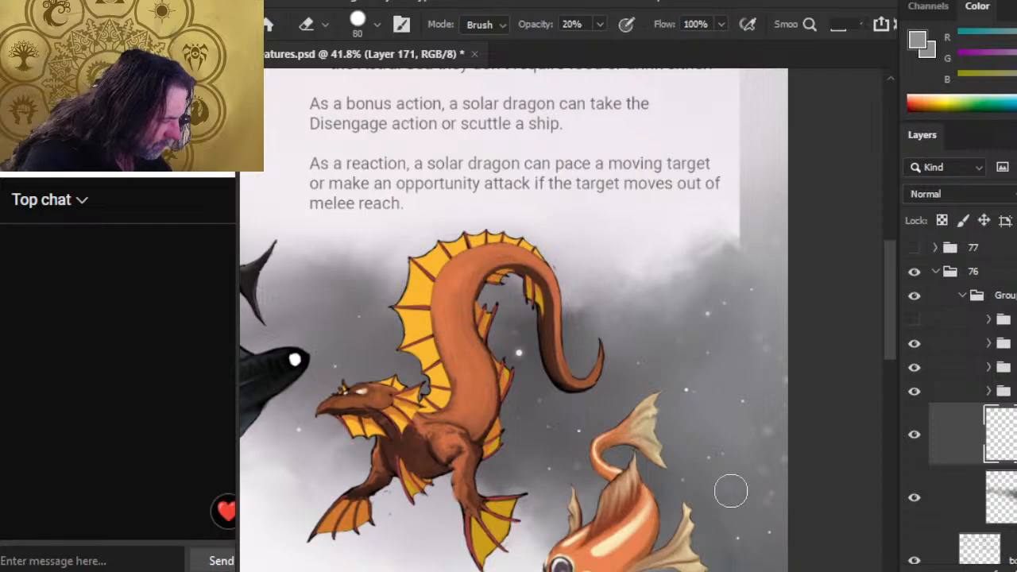
# Step: Sample near-white from the clouds and place a large star near the page's right border with a 25 px brush
pyautogui.press('z')
pyautogui.moveTo(659, 477); pyautogui.dragTo(581, 479)
pyautogui.moveTo(705, 401); pyautogui.dragTo(726, 425)
pyautogui.press('b')
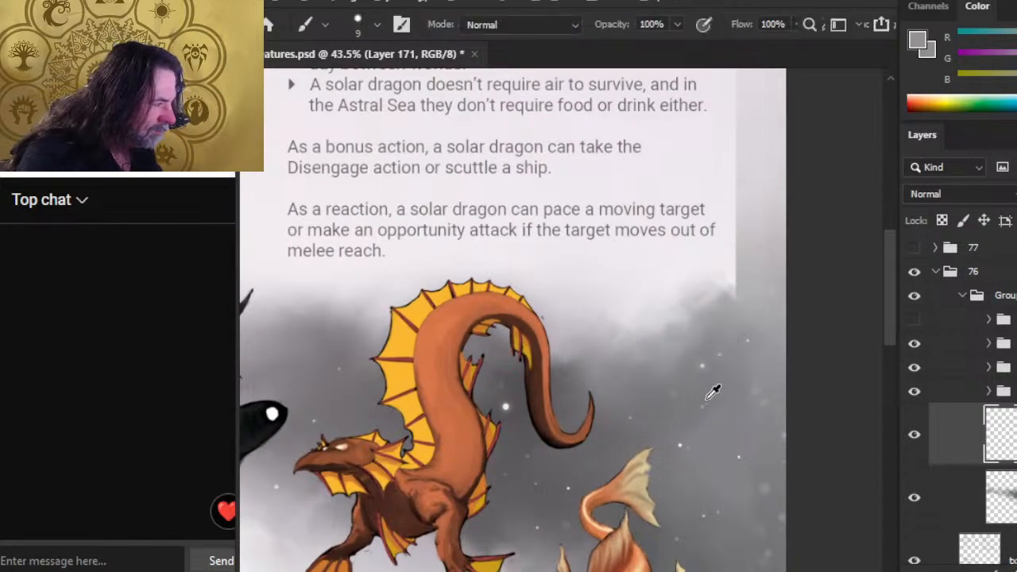
pyautogui.keyDown('alt'); pyautogui.click(622, 273); pyautogui.keyUp('alt')
pyautogui.press(']')
pyautogui.press(']')
pyautogui.press(']')
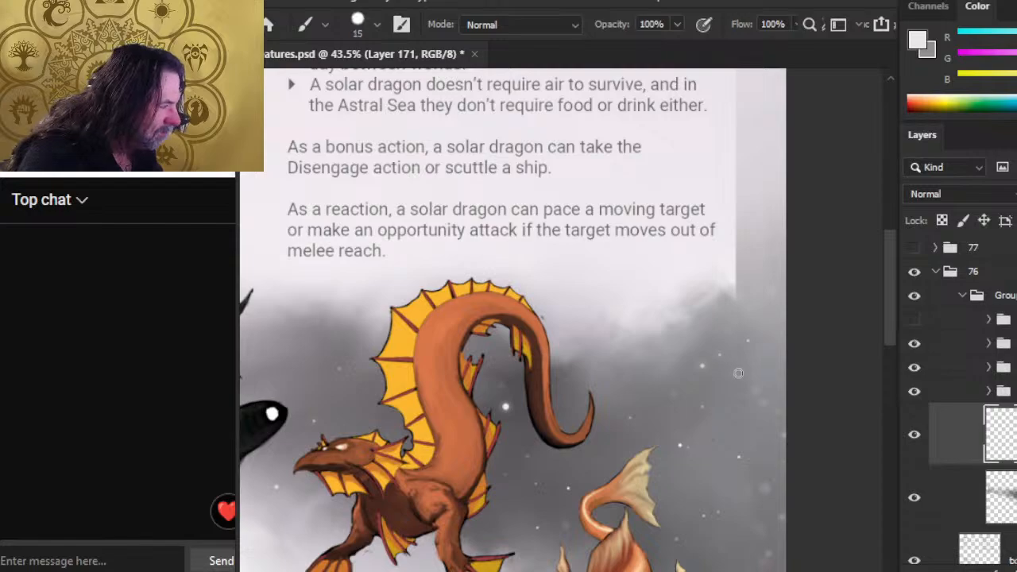
pyautogui.click(742, 385)
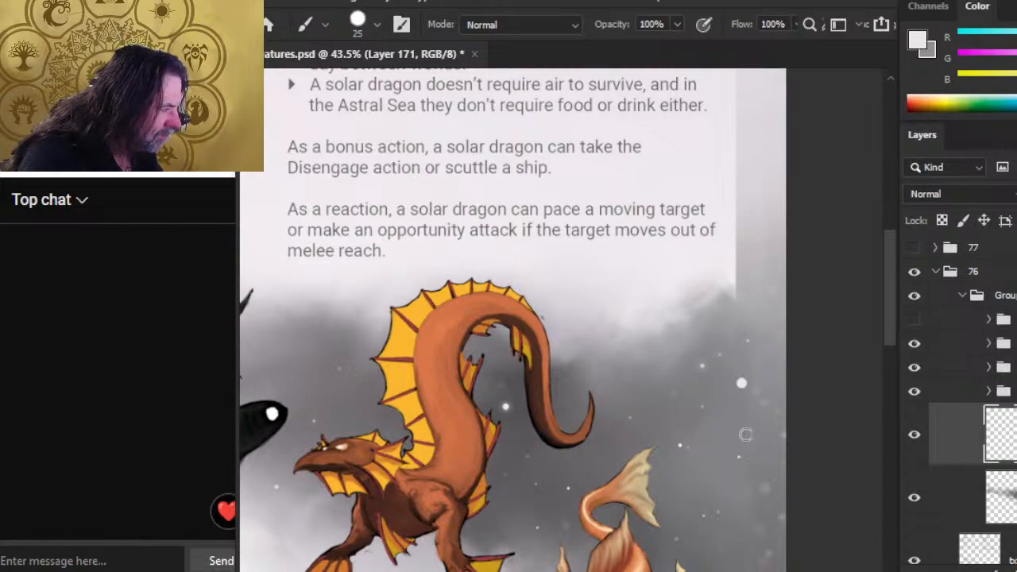
# Step: Lasso the large star onto its own layer, soften it with a Gaussian Blur and merge it down into Layer 171
pyautogui.press('l')
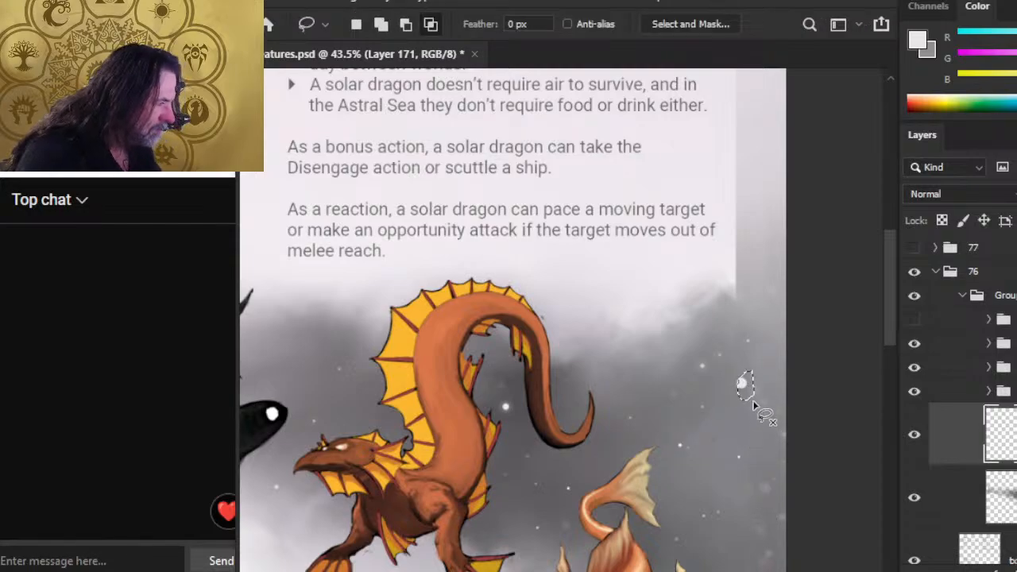
pyautogui.hotkey('ctrl', 'j')
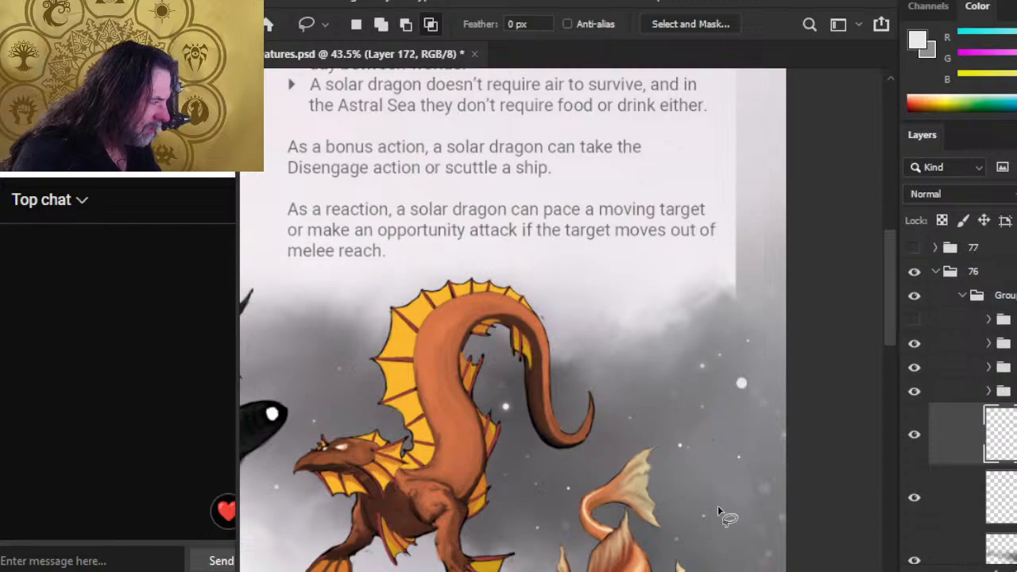
pyautogui.click(556, 4)
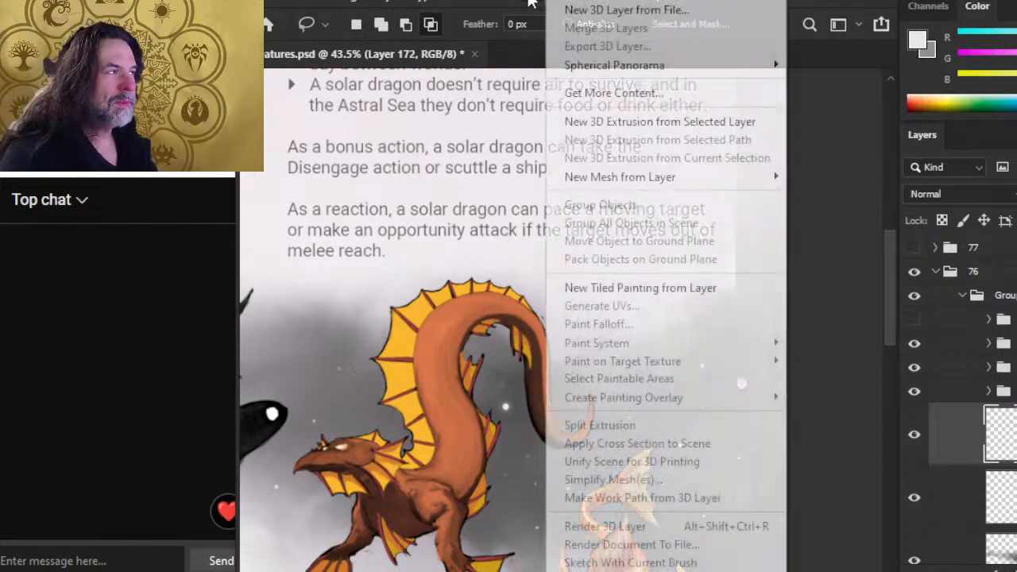
pyautogui.moveTo(515, 7)
pyautogui.moveTo(599, 212)
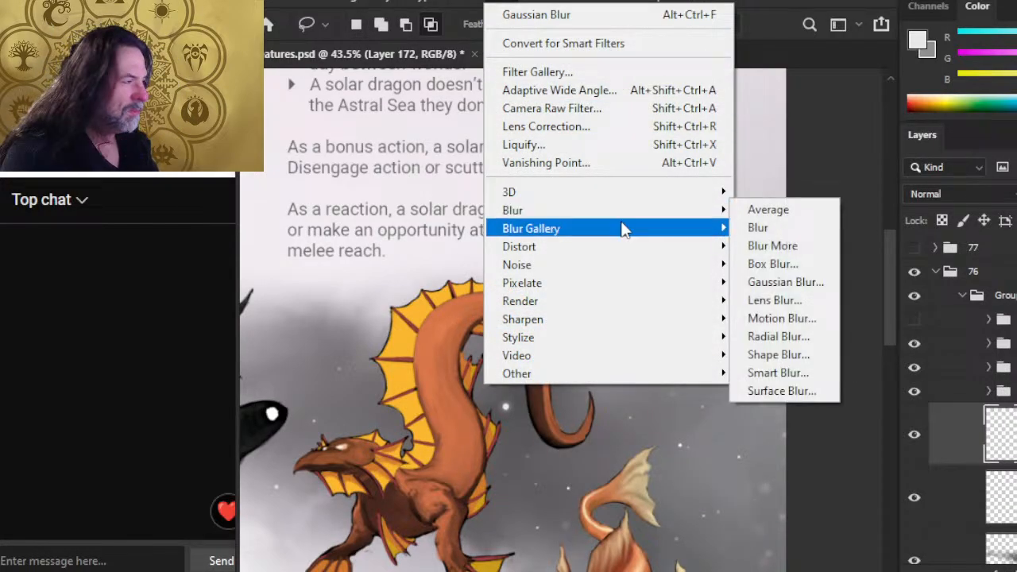
pyautogui.click(800, 282)
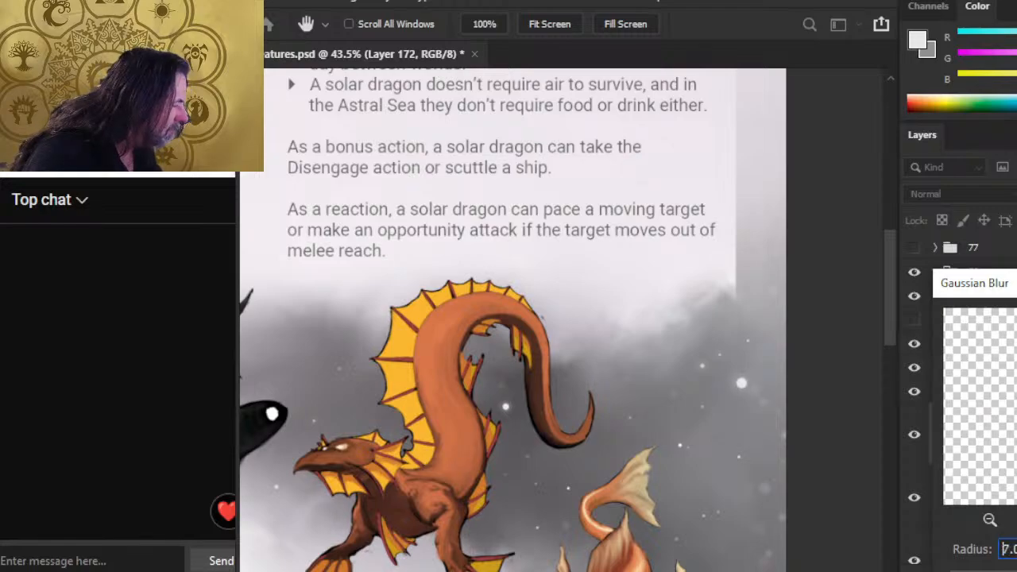
pyautogui.press('Return')
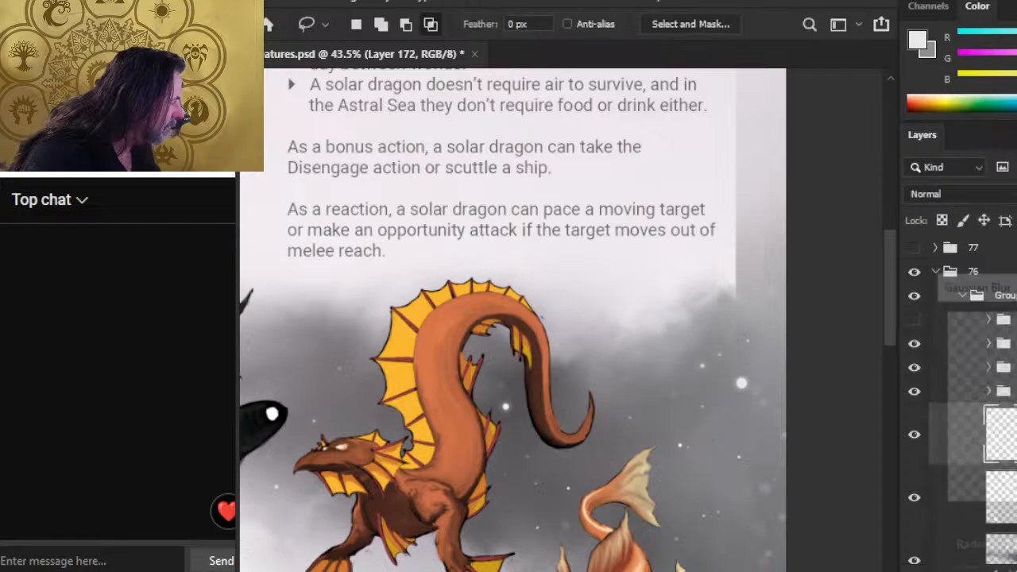
pyautogui.rightClick(953, 449)
pyautogui.click(985, 493)
# Step: Fade the large star near the page's right border using the 80 px eraser at 20% opacity
pyautogui.press('z')
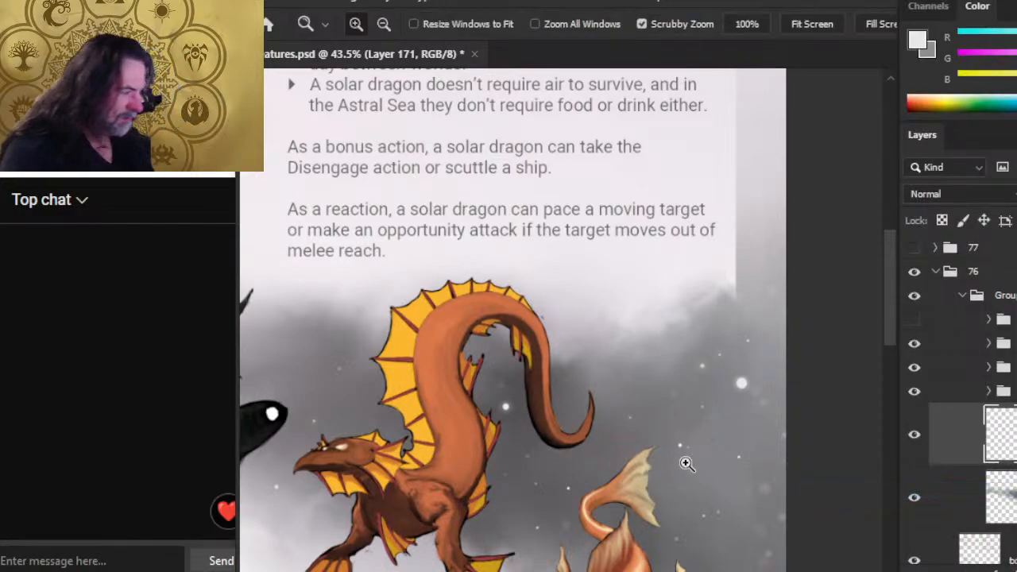
pyautogui.moveTo(683, 461); pyautogui.dragTo(614, 524)
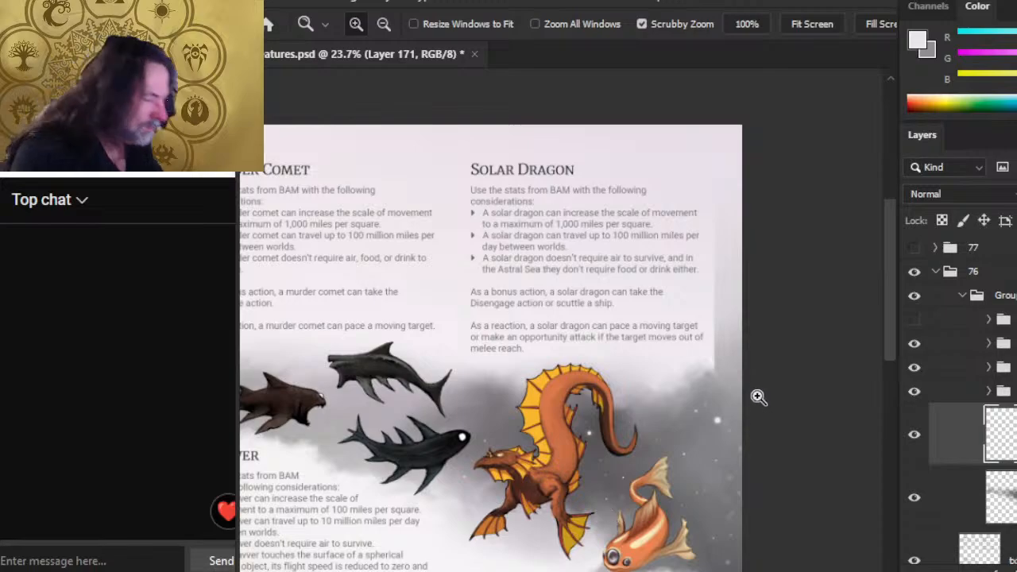
pyautogui.press('e')
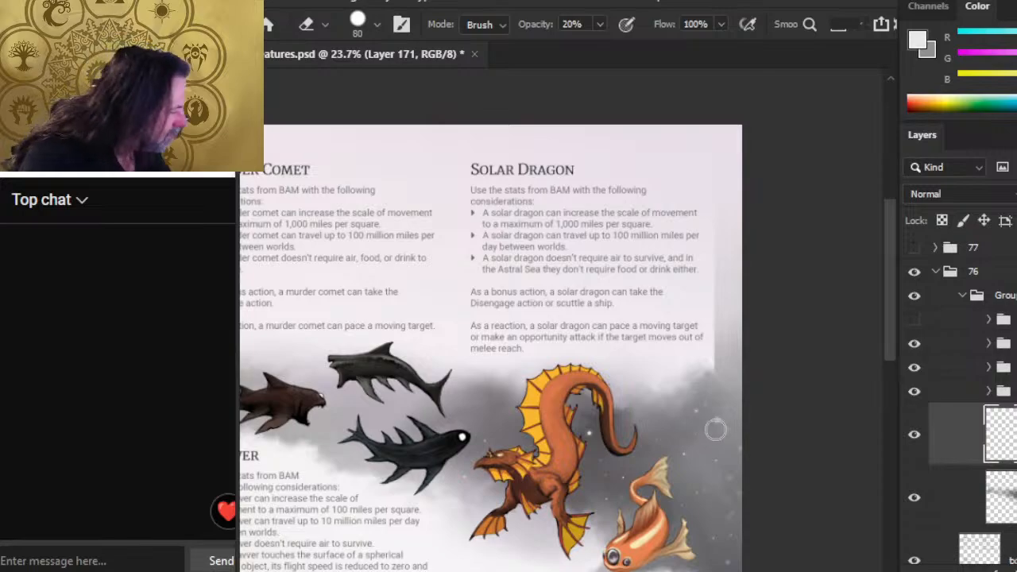
pyautogui.press('z')
pyautogui.moveTo(556, 550); pyautogui.dragTo(524, 560)
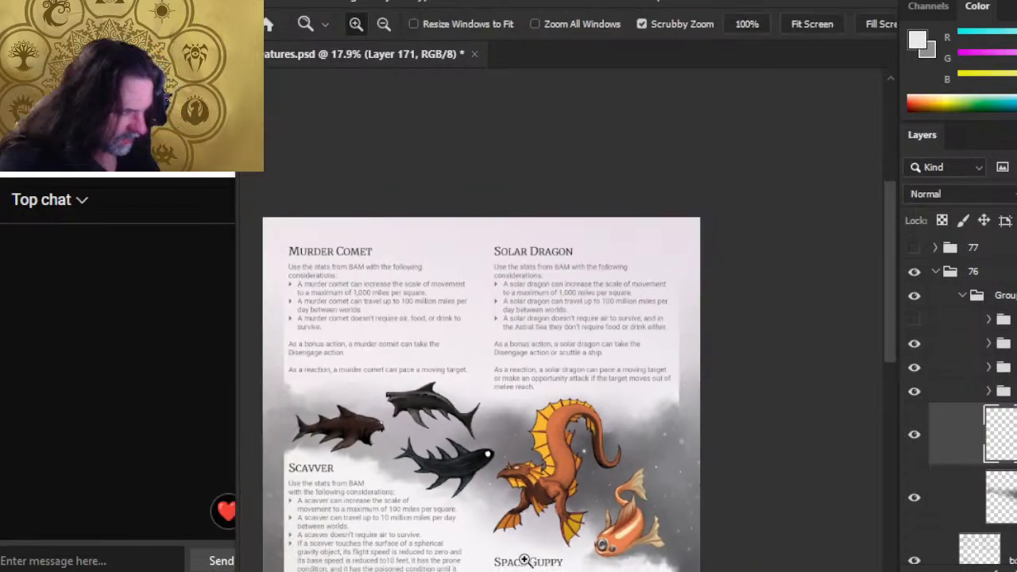
pyautogui.moveTo(582, 429); pyautogui.dragTo(596, 431)
pyautogui.press('e')
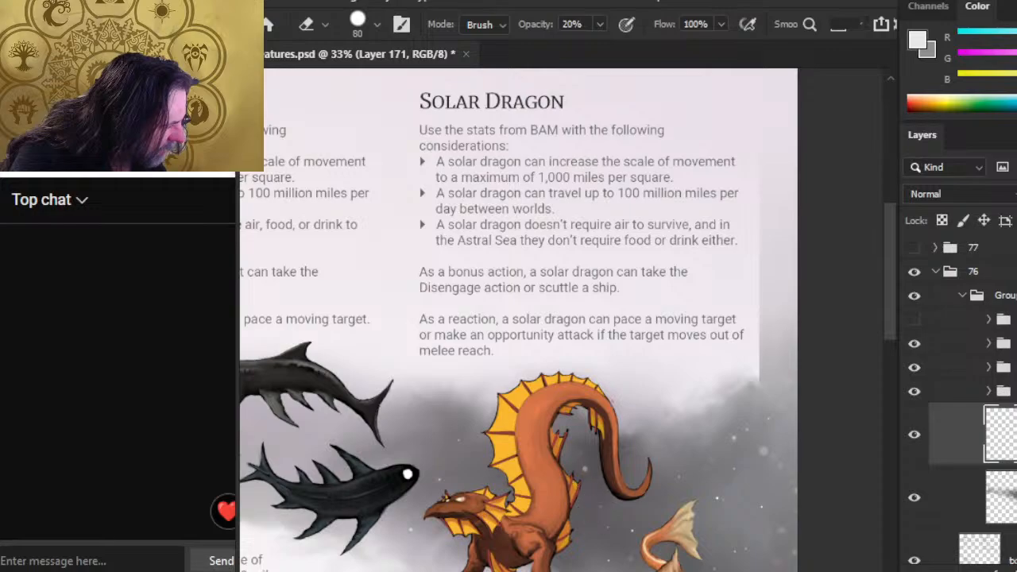
# Step: Inspect the stars around the solar dragon and space guppy, both up close and across the whole page
pyautogui.press('z')
pyautogui.moveTo(593, 506); pyautogui.dragTo(548, 508)
pyautogui.moveTo(729, 565); pyautogui.dragTo(704, 452)
pyautogui.scroll(3, 659, 392)
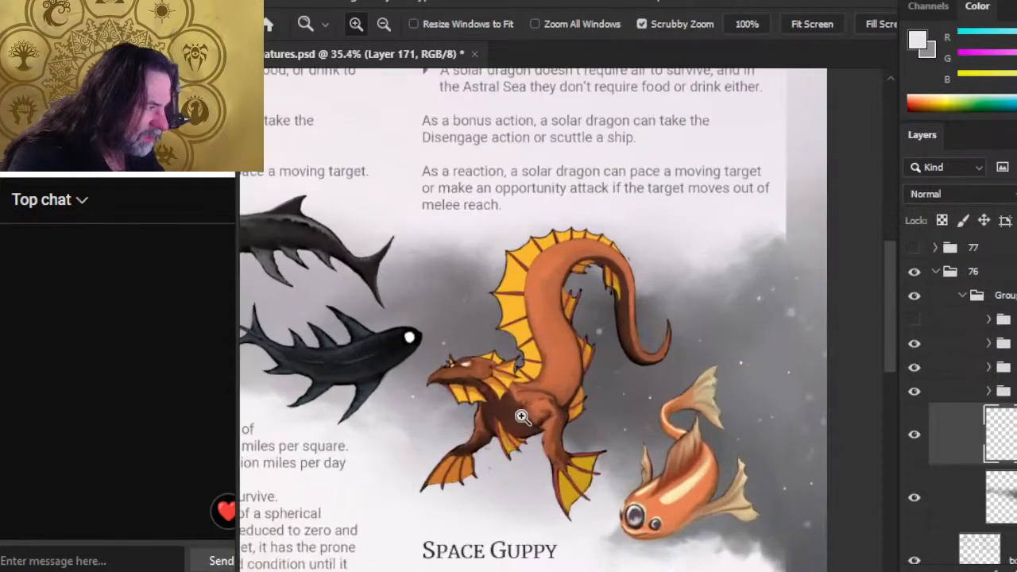
pyautogui.press('e')
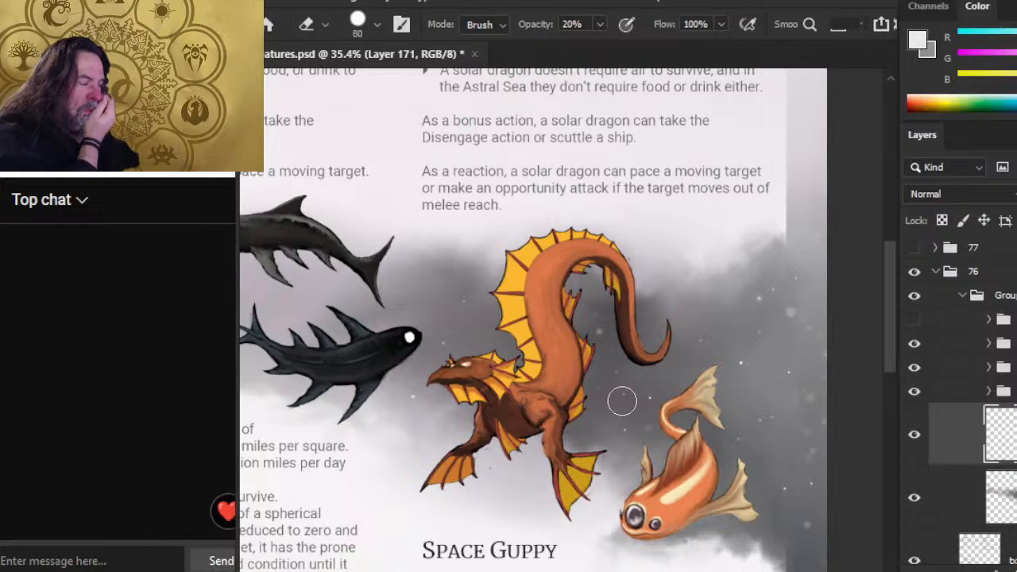
pyautogui.press('z')
pyautogui.scroll(-3, 609, 386)
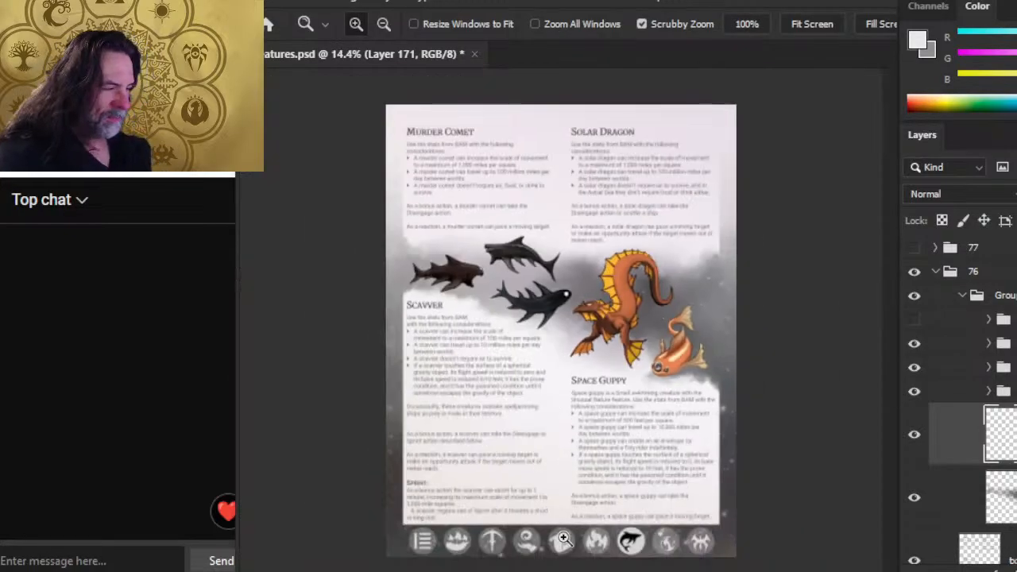
# Step: Add small stars on the page's left border beside the brown creature's tail with an 8 px brush and fade them with the 20% eraser
pyautogui.scroll(4, 397, 305)
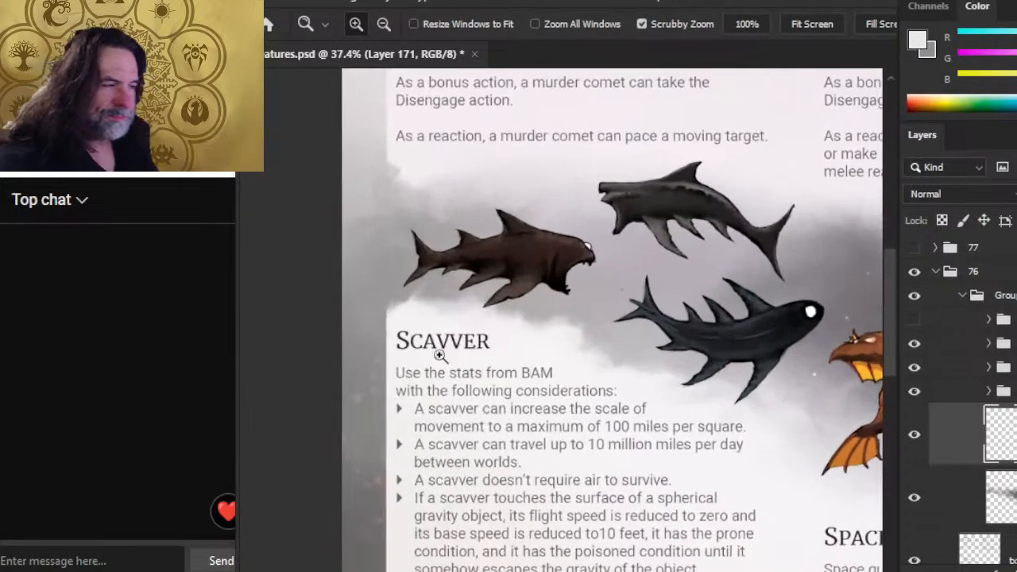
pyautogui.press('b')
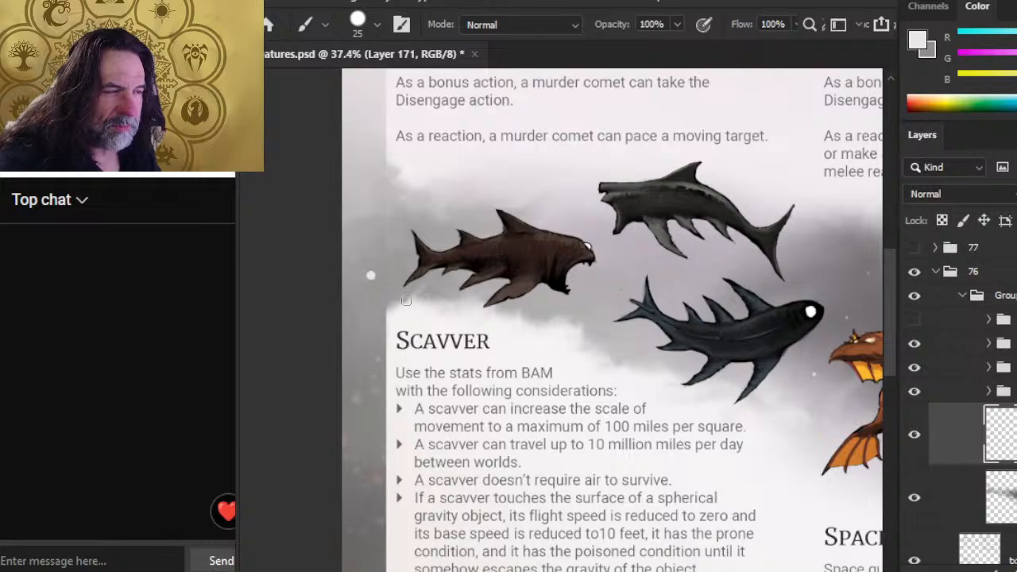
pyautogui.press('[')
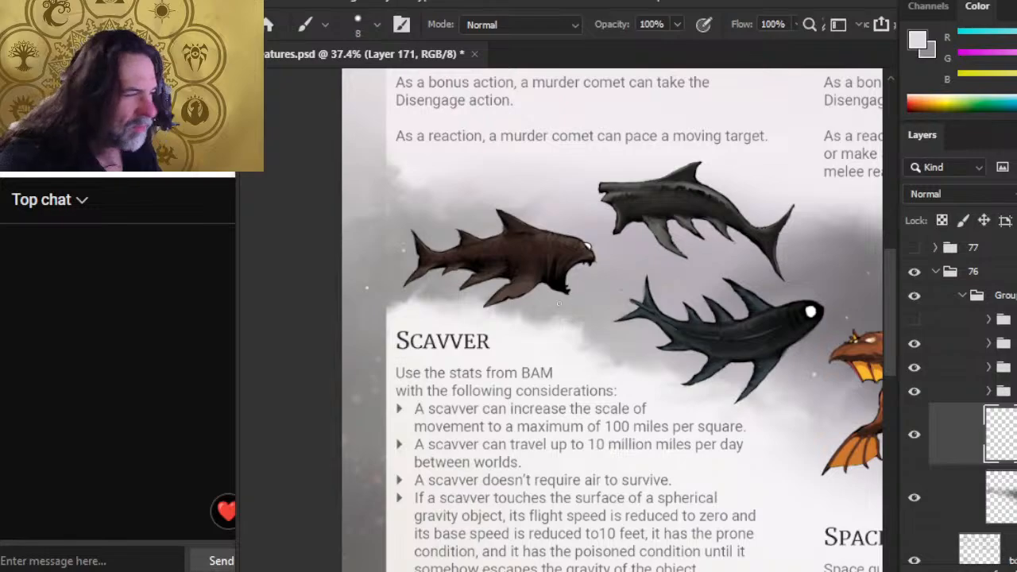
pyautogui.press('e')
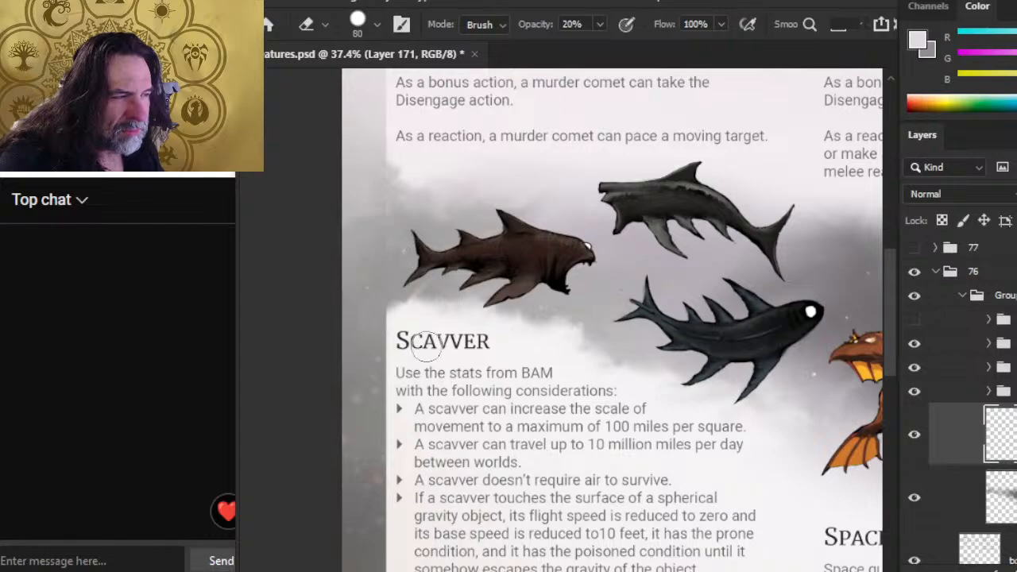
# Step: Sample a grey from the left border beside the brown creature's tail and smudge the area at 150 px and 30% strength
pyautogui.press('b')
pyautogui.press('r')
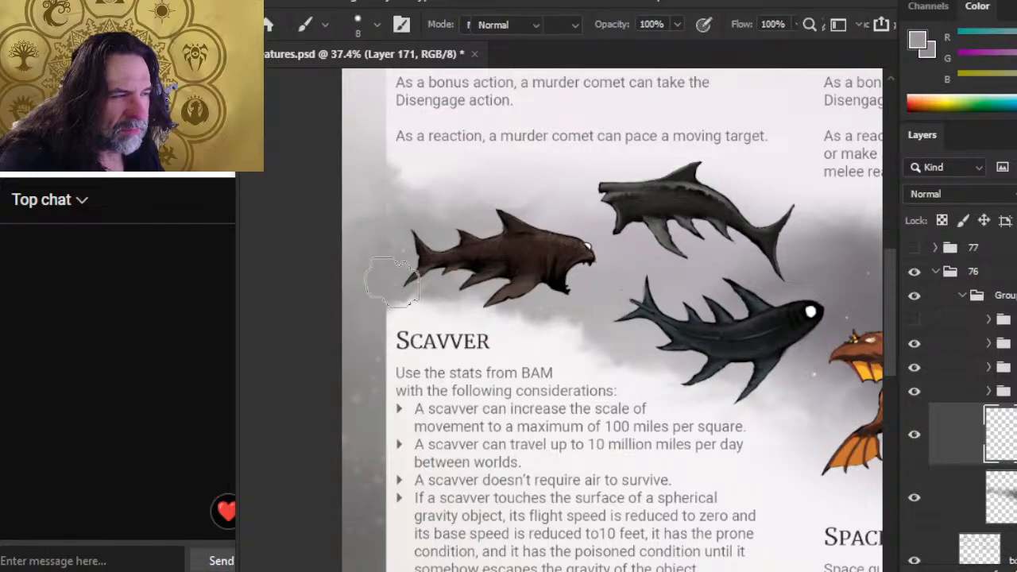
pyautogui.press('b')
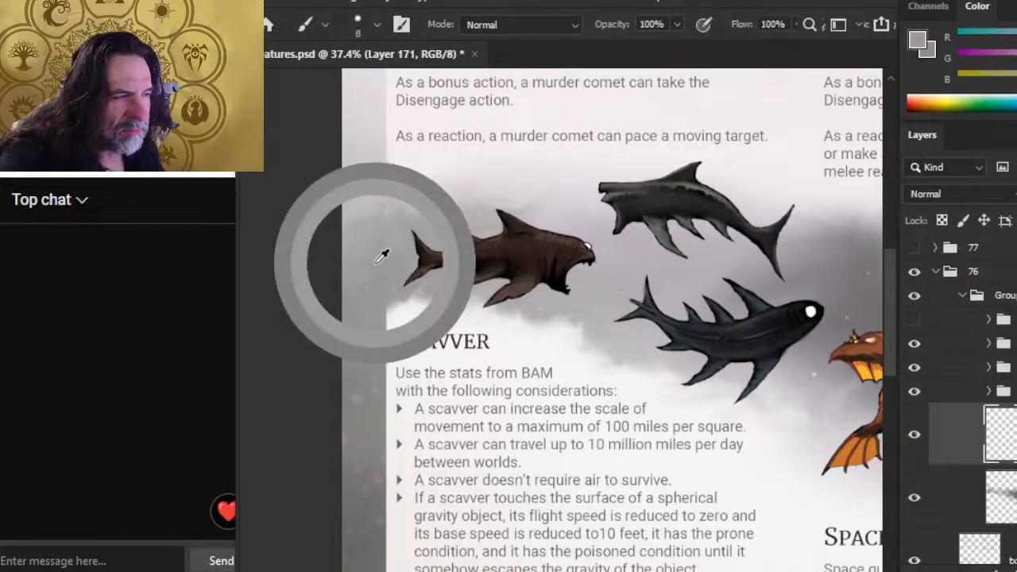
pyautogui.press('r')
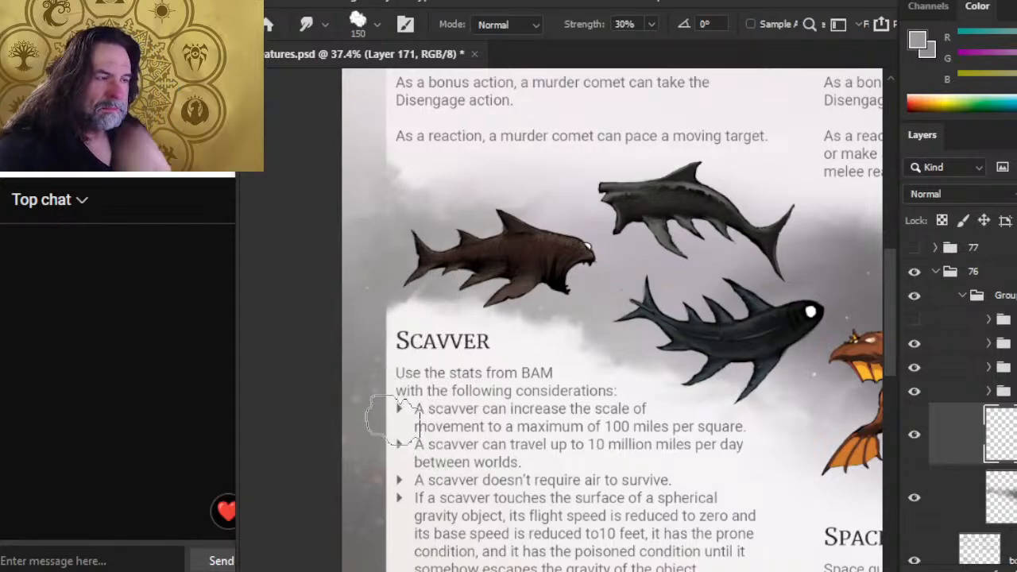
# Step: Lasso the patch around the brown creature's tail, put it on its own layer and merge that layer down into Layer 145
pyautogui.press('l')
pyautogui.moveTo(419, 193)
pyautogui.mouseDown()
pyautogui.moveTo(352, 211)
pyautogui.moveTo(429, 198)
pyautogui.mouseUp()
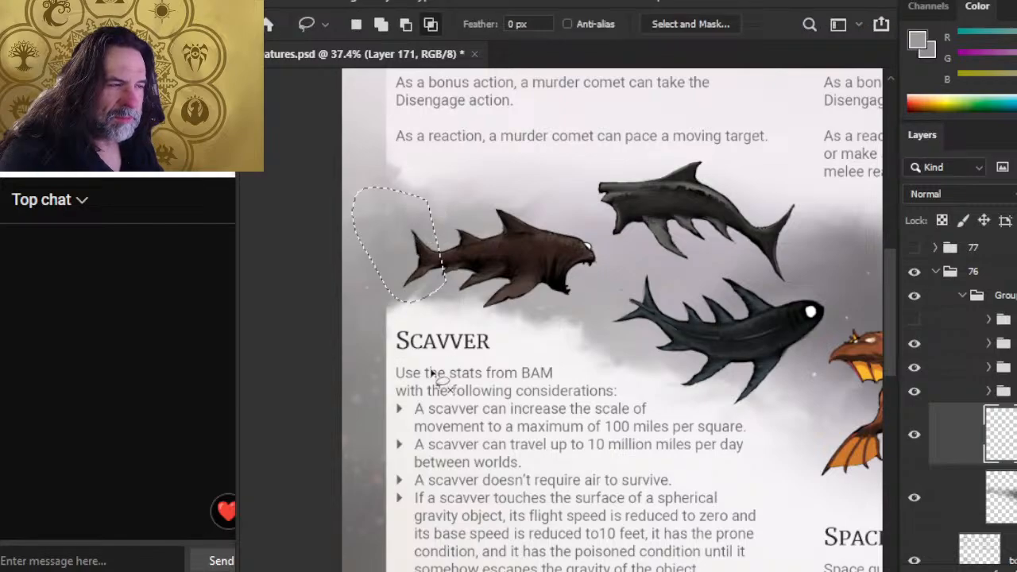
pyautogui.hotkey('ctrl', 'd')
pyautogui.click(965, 508)
pyautogui.rightClick(965, 513)
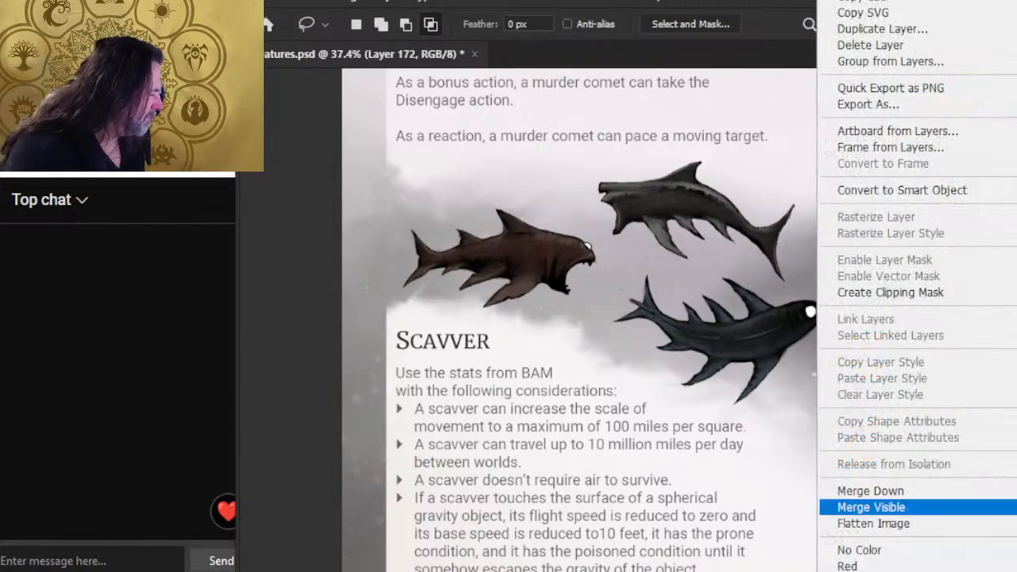
pyautogui.click(971, 493)
# Step: Touch up the left border beside the brown tail on Layer 145 with sampled grey at 8 px, blending with a 70 px Smudge at 30%
pyautogui.press('e')
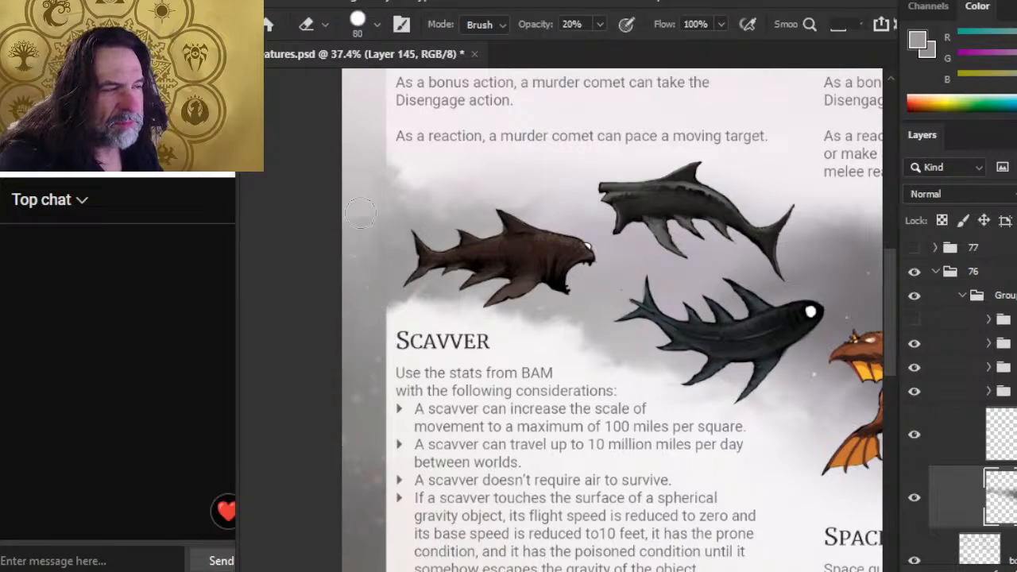
pyautogui.press('b')
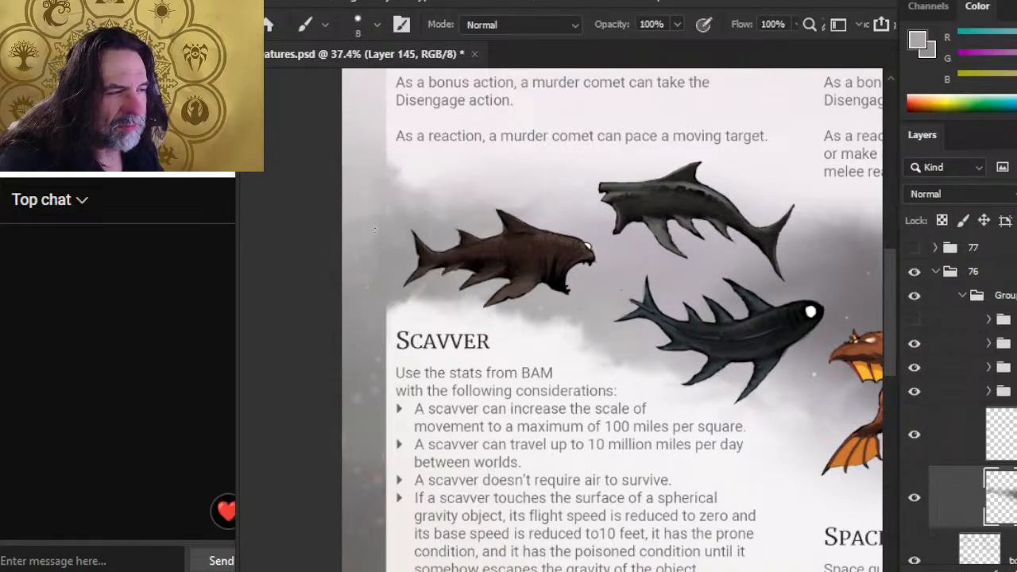
pyautogui.press('r')
pyautogui.press('b')
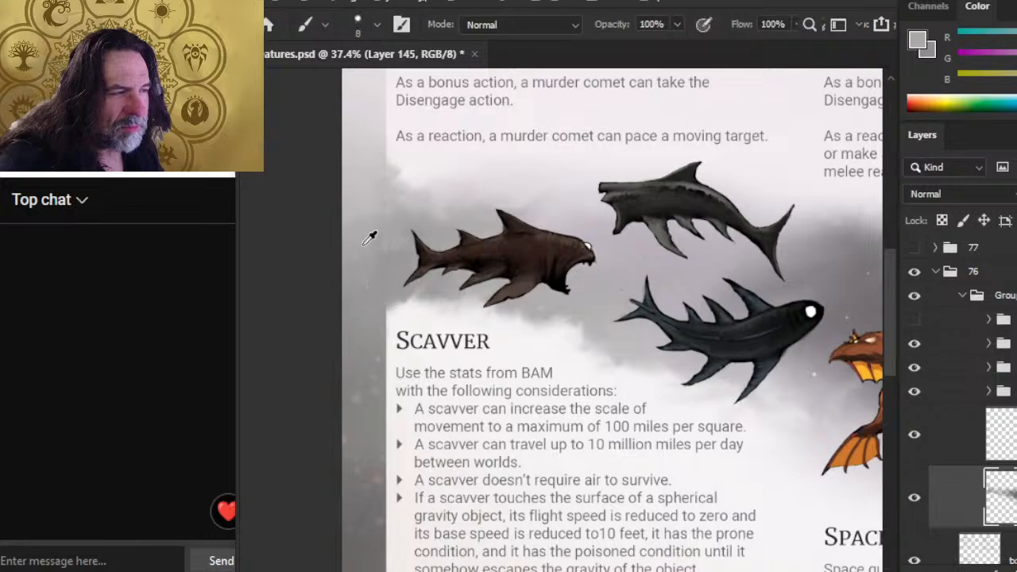
pyautogui.press('r')
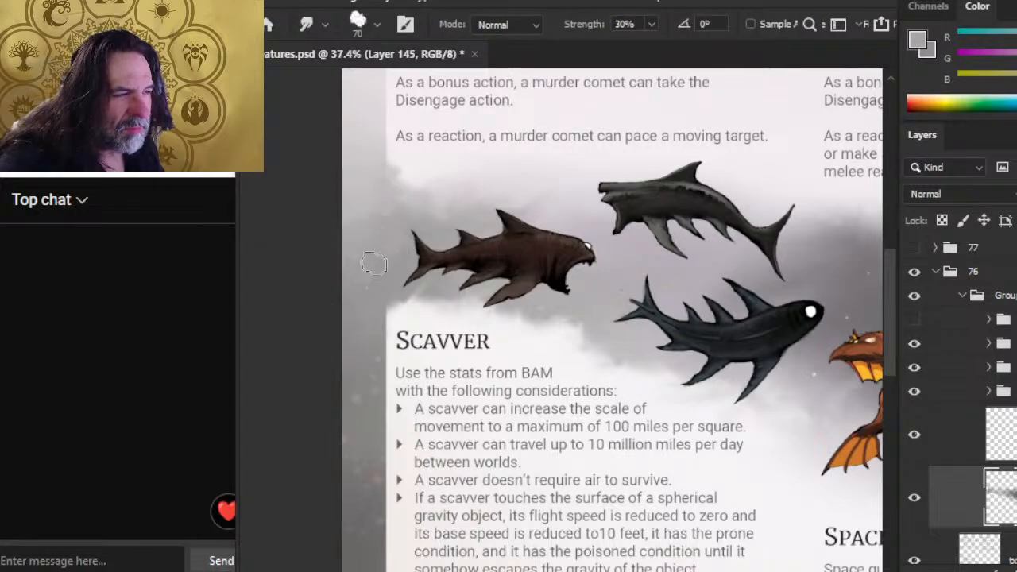
# Step: Sample a lighter grey above the brown tail, dab and smudge it into the border, and fade it with the 80 px eraser at 20% opacity
pyautogui.press('b')
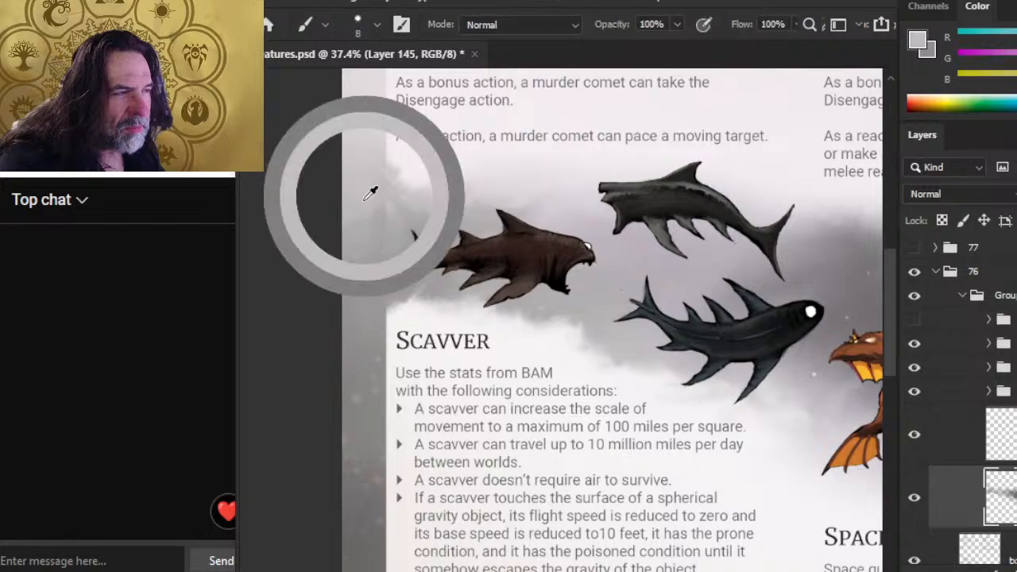
pyautogui.press('r')
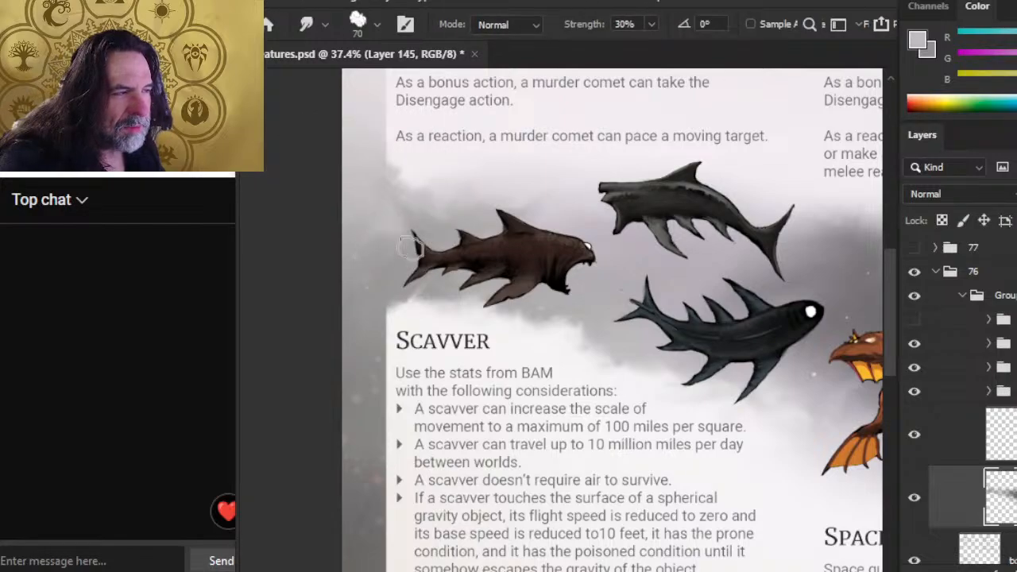
pyautogui.press('b')
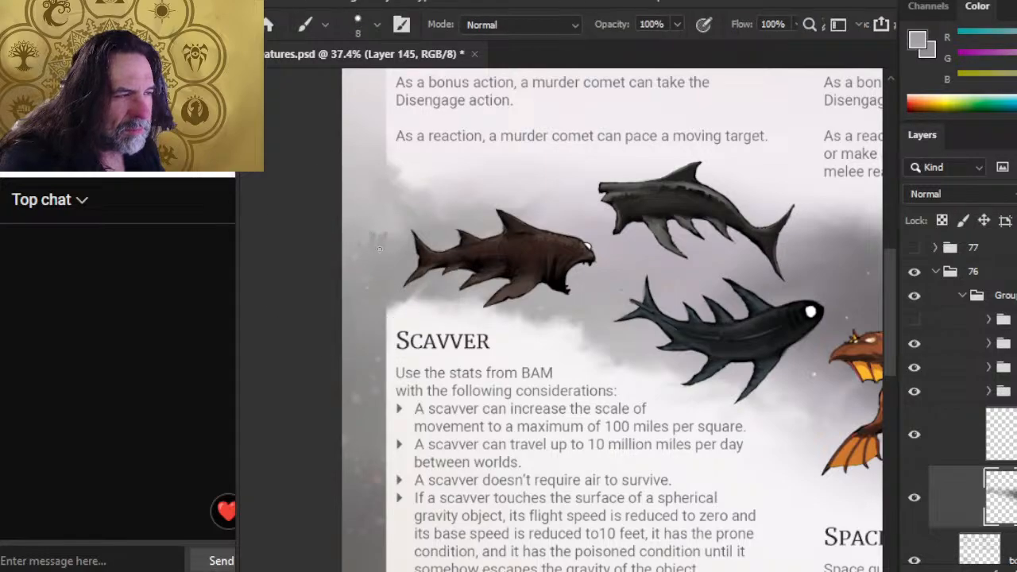
pyautogui.press('r')
pyautogui.press('e')
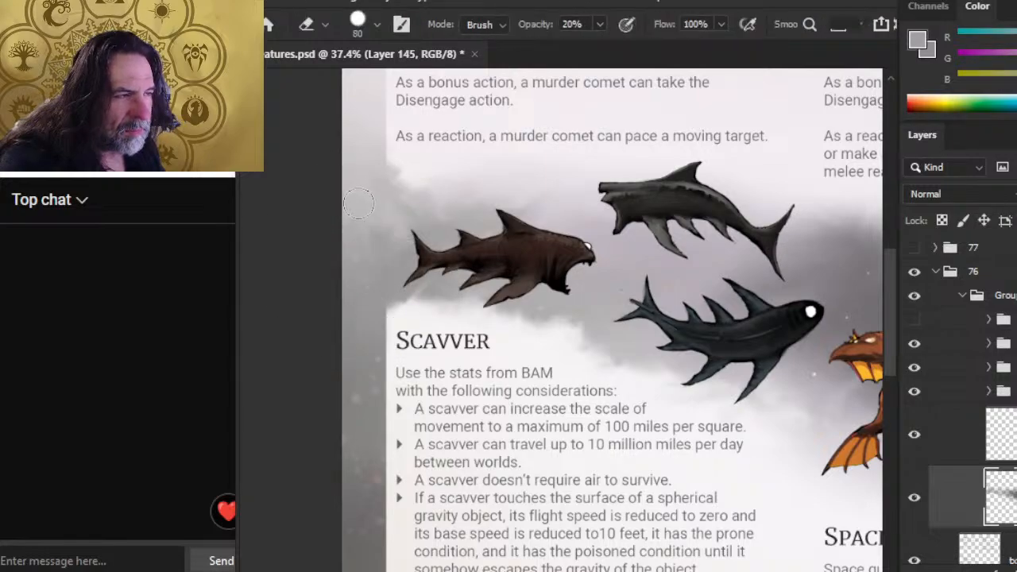
# Step: Alternate sampled light and mid greys at 8 px with 70 px smudging to even out the border texture behind the brown creature's tail
pyautogui.press('r')
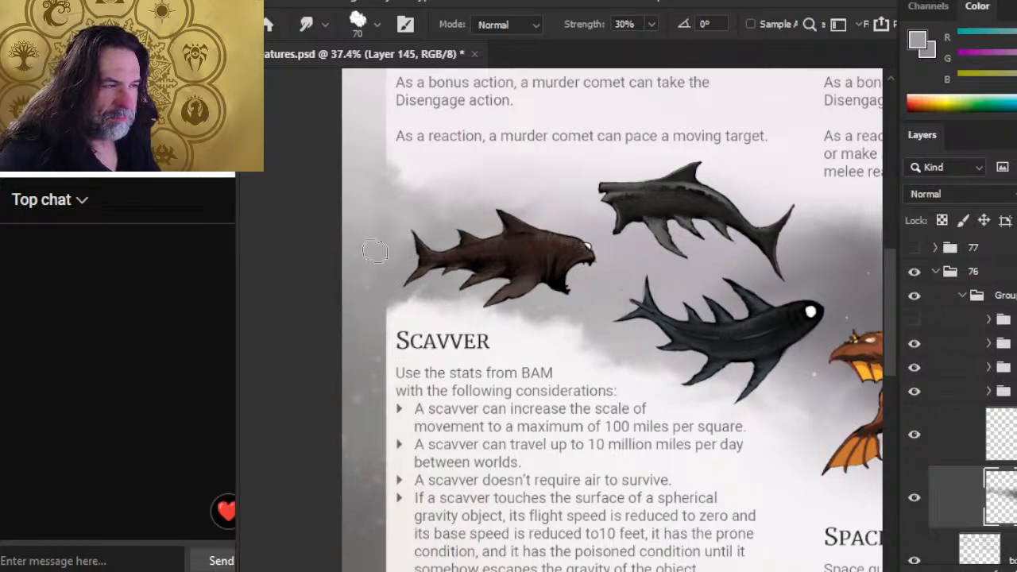
pyautogui.press('b')
pyautogui.press('b')
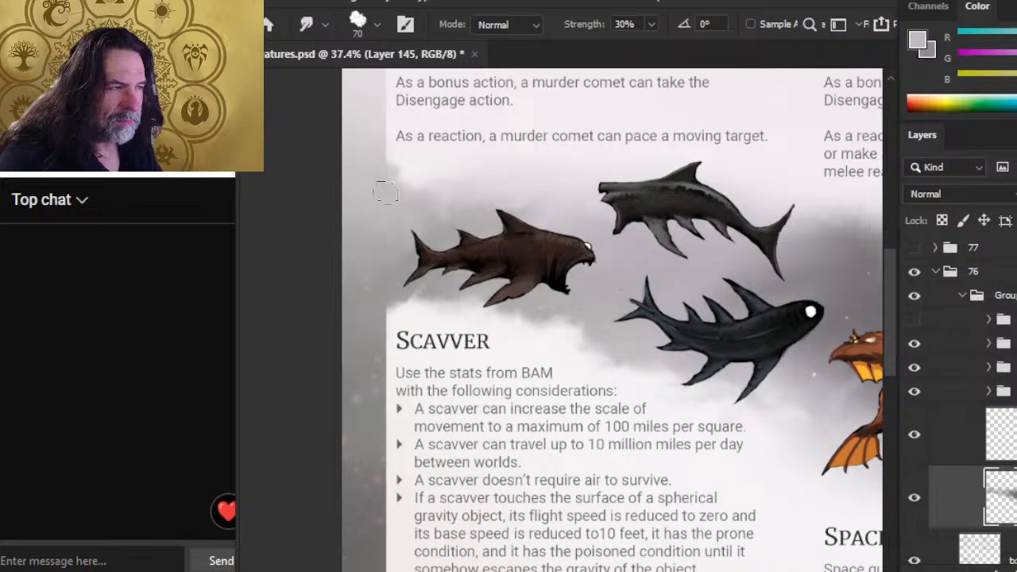
pyautogui.press('b')
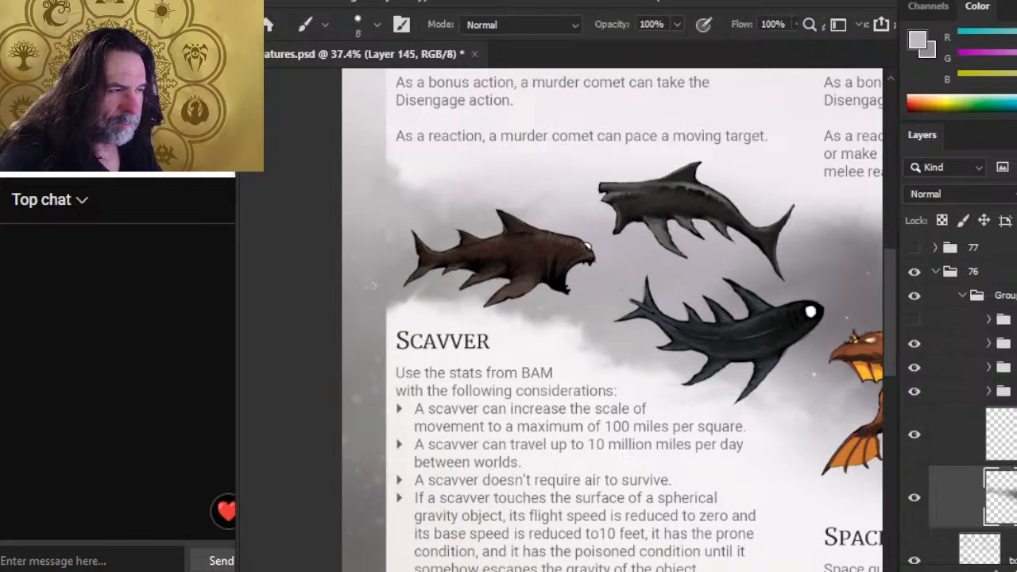
pyautogui.press('b')
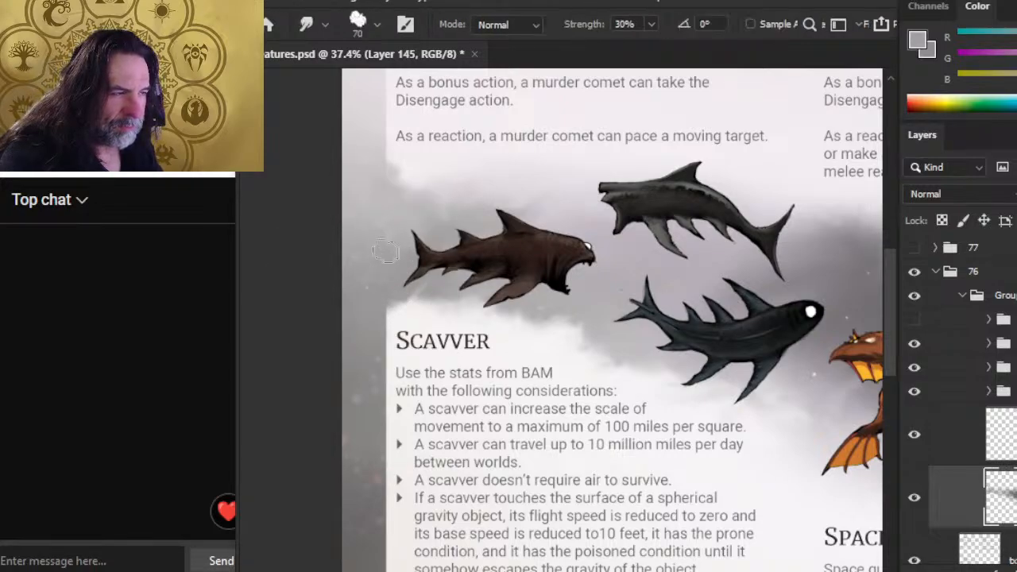
pyautogui.press('b')
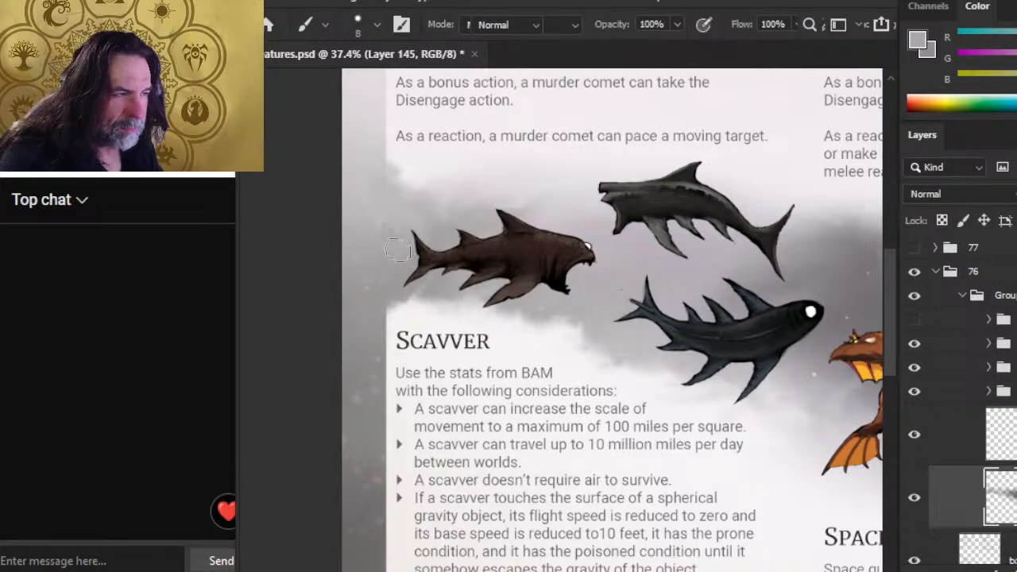
pyautogui.press('b')
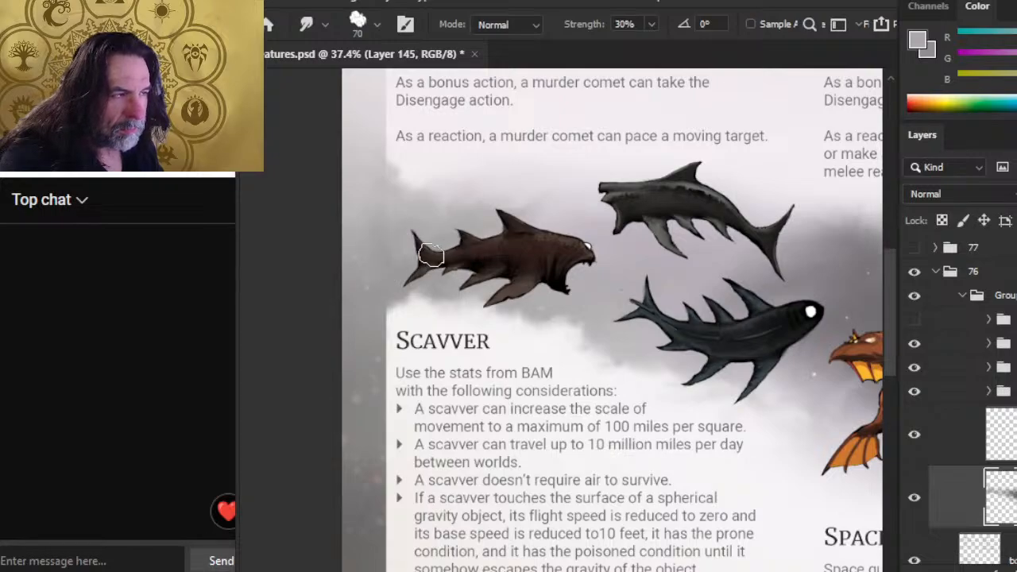
# Step: Pick up grey from the border above the brown tail, smudge it in at 30% strength and soften it with the 20% eraser
pyautogui.press('b')
pyautogui.keyDown('alt'); pyautogui.click(371, 210); pyautogui.keyUp('alt')
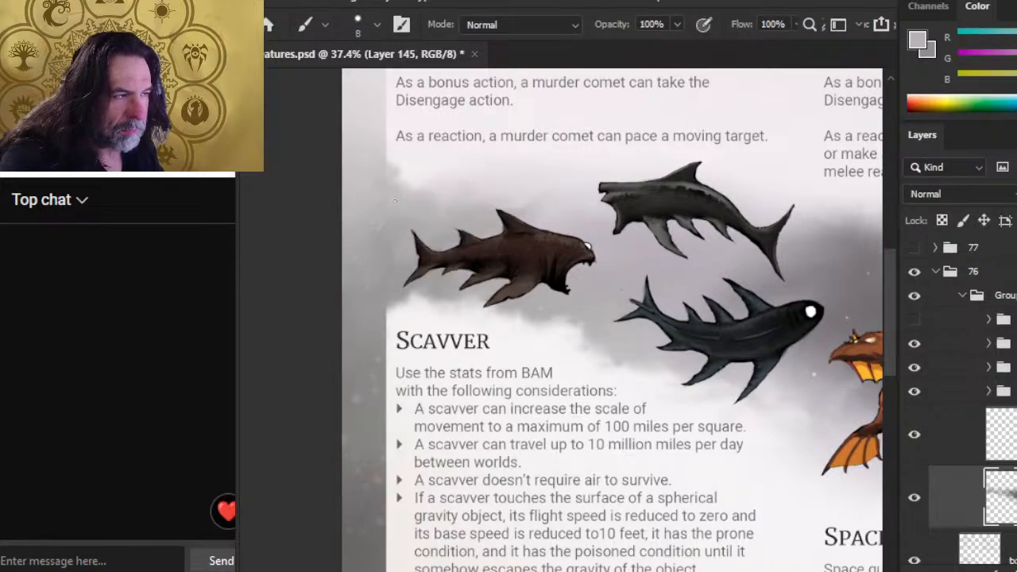
pyautogui.press('r')
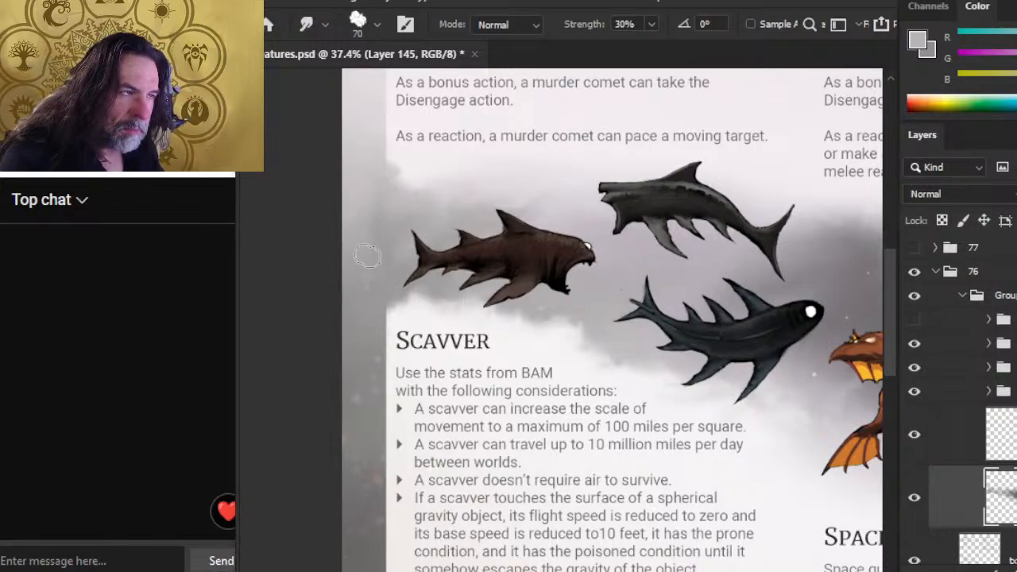
pyautogui.press('e')
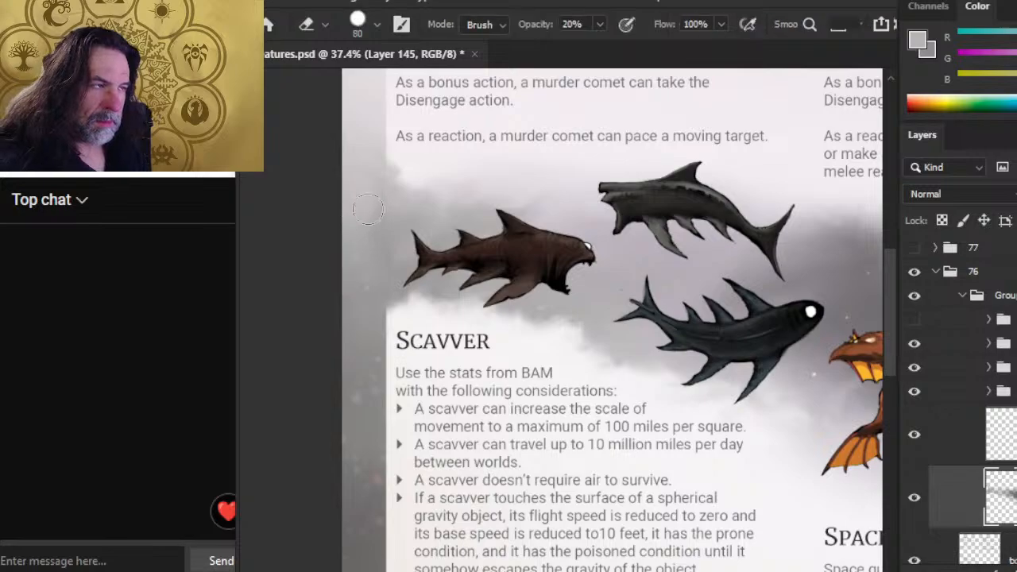
# Step: Enlarge the brush above 9 px, paint sampled grey along the left border beside the brown creature and smudge it at 70 px
pyautogui.press('z')
pyautogui.scroll(-5, 386, 363)
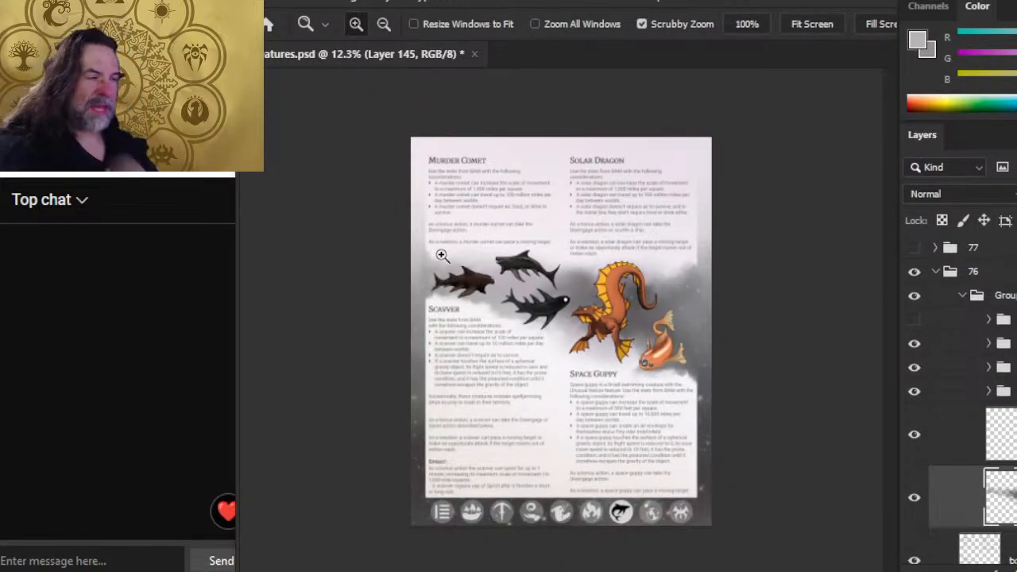
pyautogui.scroll(5, 383, 248)
pyautogui.press('b')
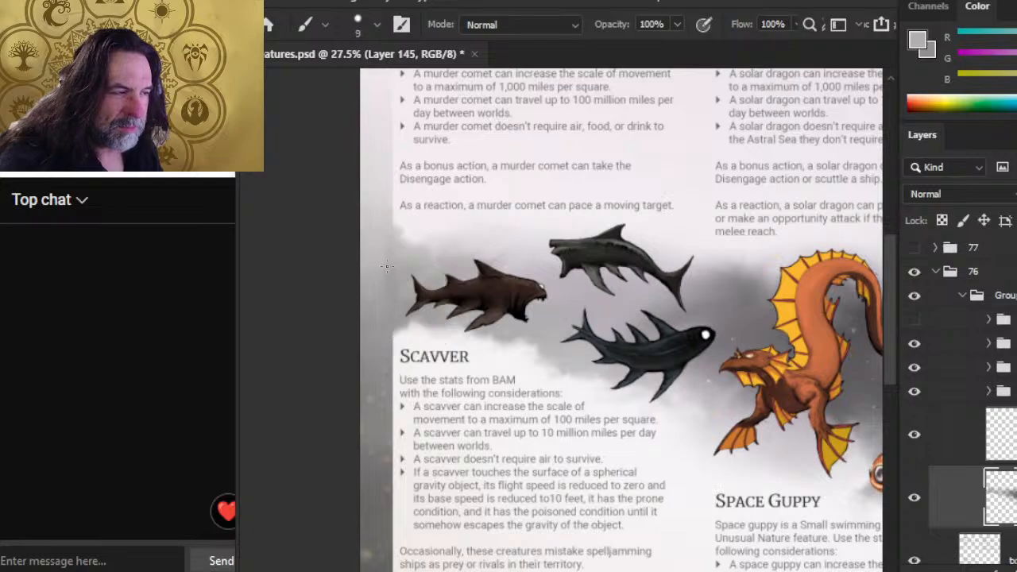
pyautogui.press(']')
pyautogui.press(']')
pyautogui.press('r')
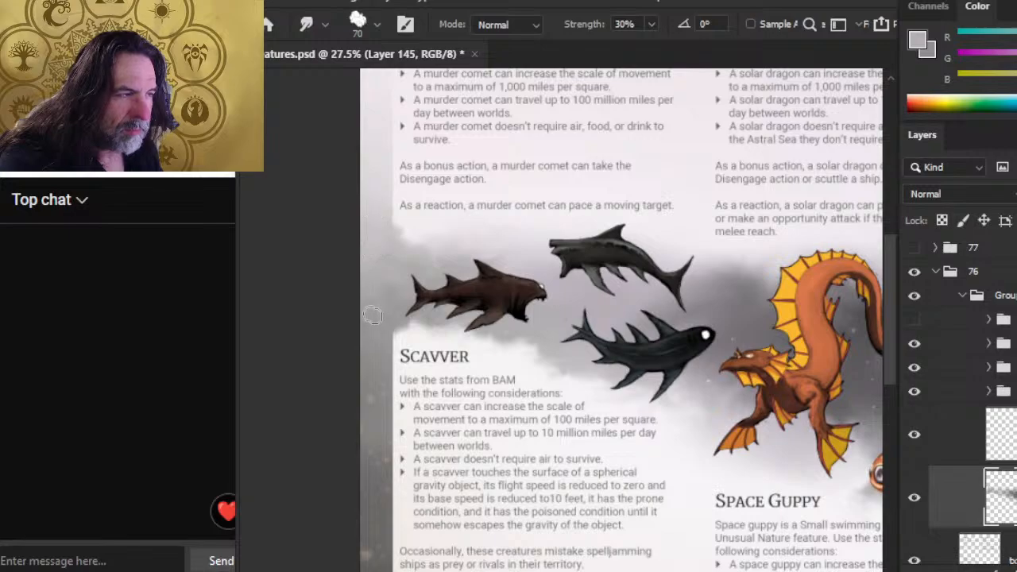
# Step: Blend a lighter sampled grey into the left border beside the Scavver heading with the 70 px Smudge tool and check the whole page
pyautogui.press('b')
pyautogui.press('r')
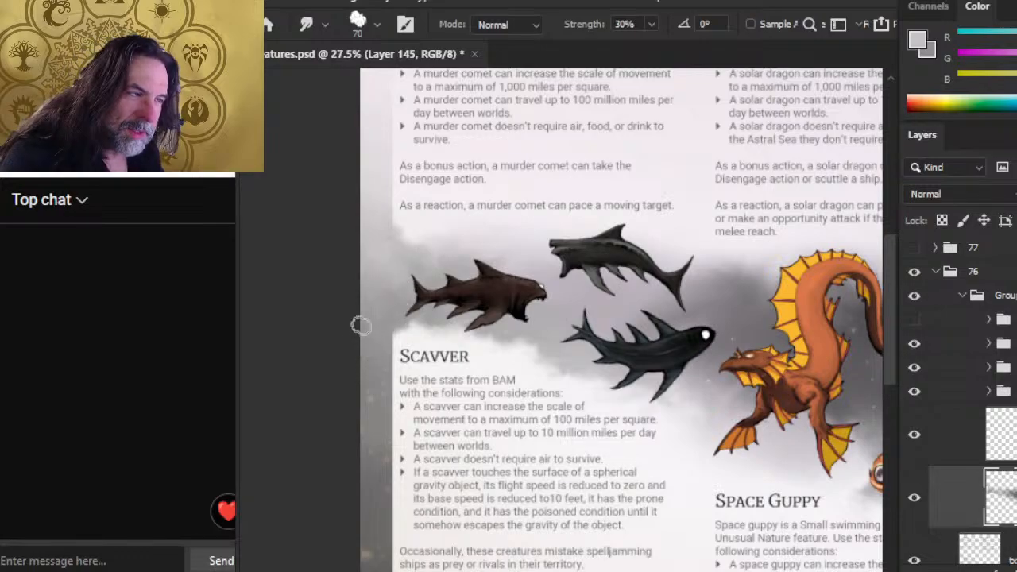
pyautogui.press('b')
pyautogui.press('z')
pyautogui.moveTo(393, 481); pyautogui.dragTo(363, 443)
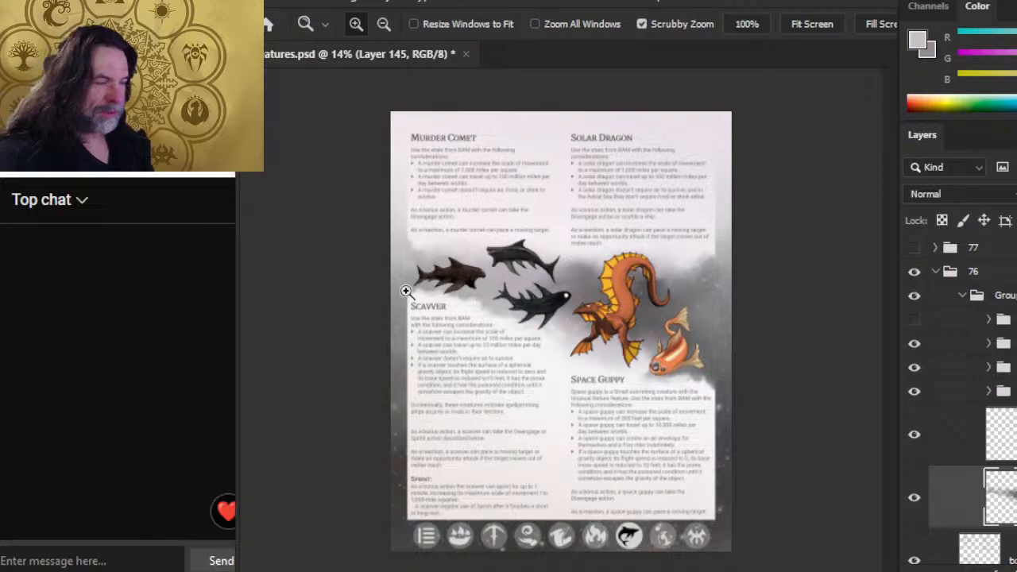
pyautogui.moveTo(403, 290); pyautogui.dragTo(421, 288)
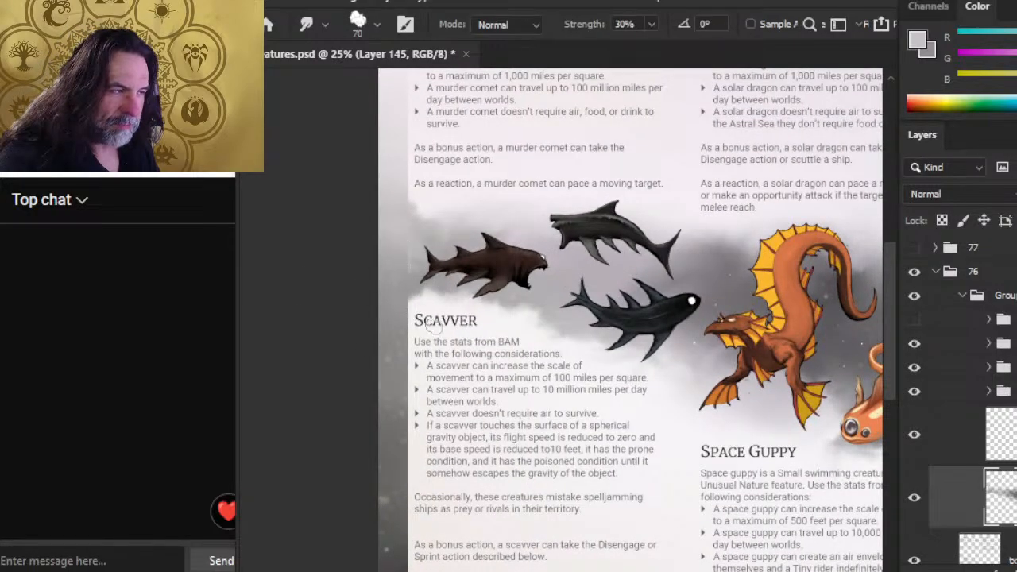
# Step: Paint sampled mid grey at 35 px on the border behind the brown creature's tail, smudge it at 70 px and check the whole page
pyautogui.press('b')
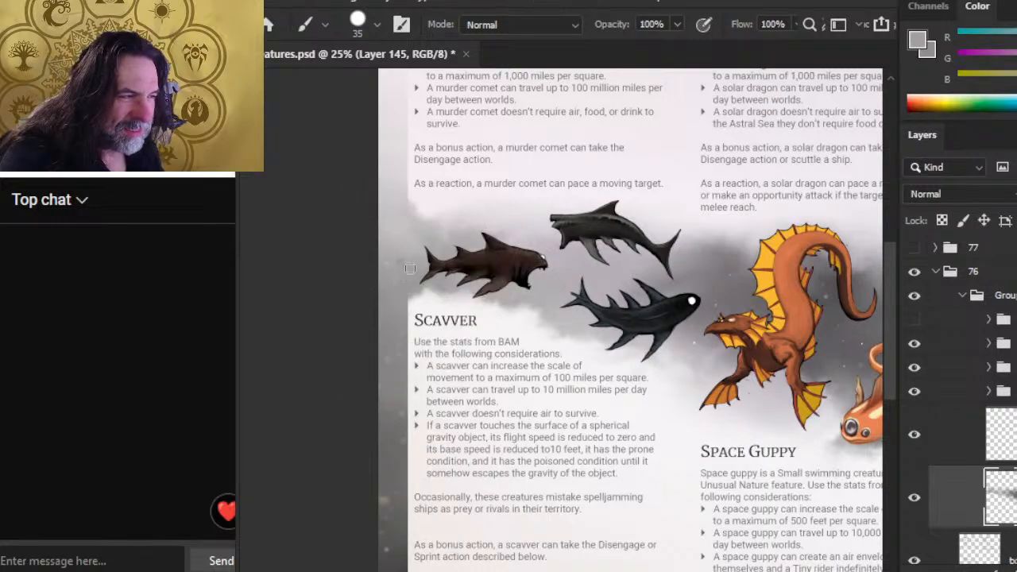
pyautogui.press('r')
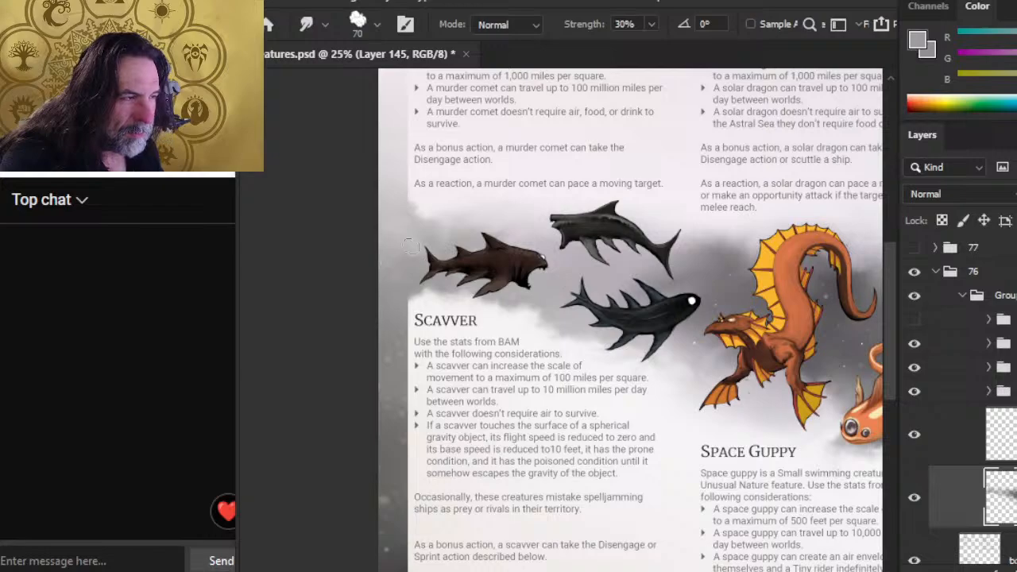
pyautogui.press('z')
pyautogui.moveTo(468, 346); pyautogui.dragTo(424, 425)
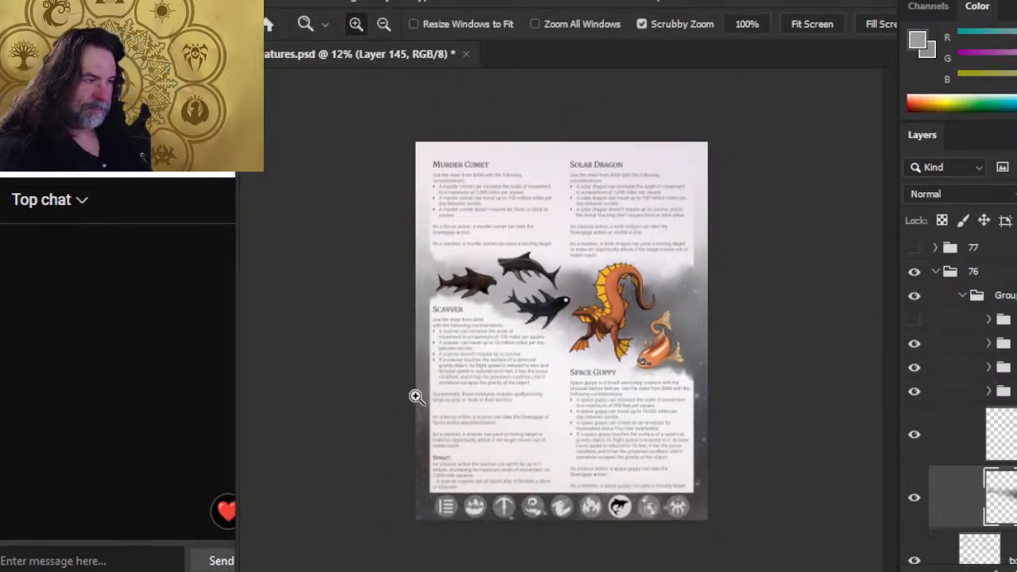
# Step: Touch up the border beside the brown creature's tail with sampled grey at 35 px, blending with the 70 px Smudge tool at 30% strength
pyautogui.moveTo(448, 284); pyautogui.dragTo(508, 285)
pyautogui.press('r')
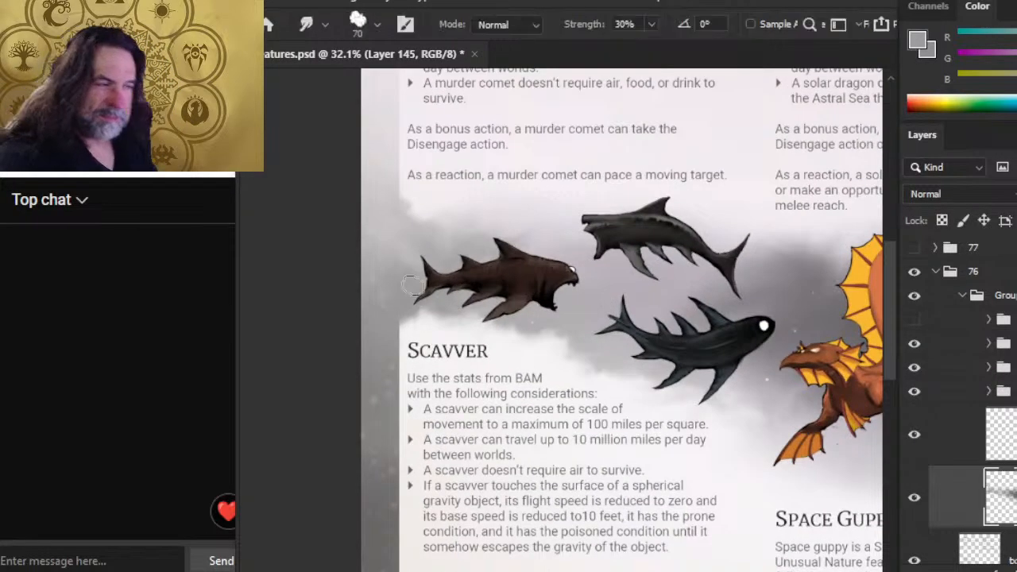
pyautogui.press('b')
pyautogui.keyDown('alt'); pyautogui.click(407, 283); pyautogui.keyUp('alt')
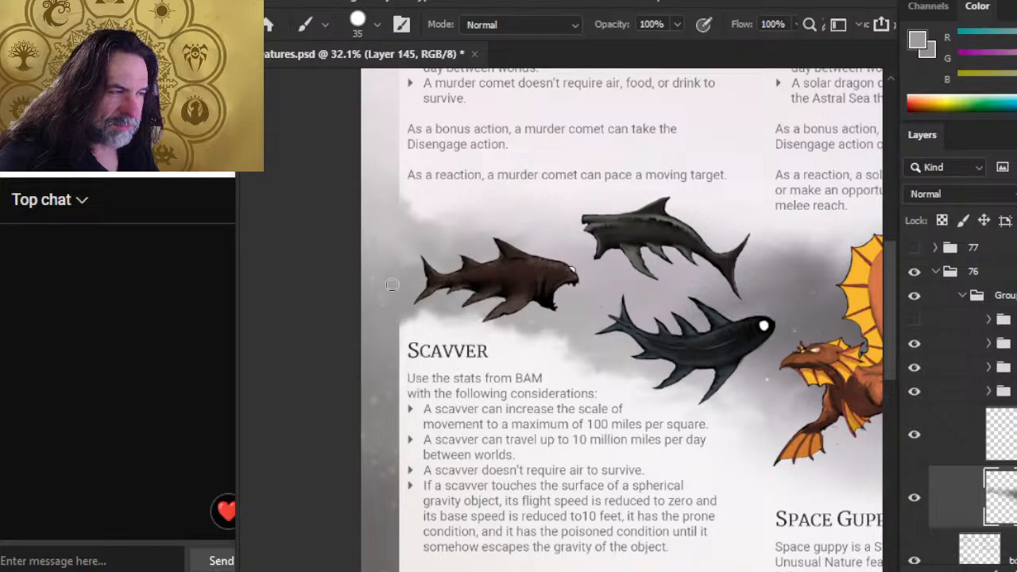
pyautogui.press('r')
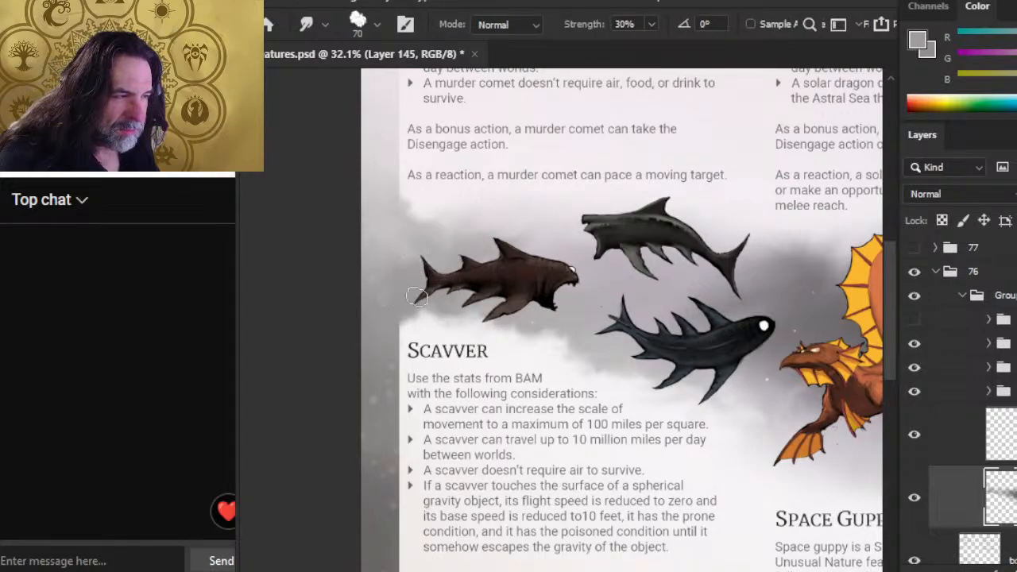
pyautogui.press('b')
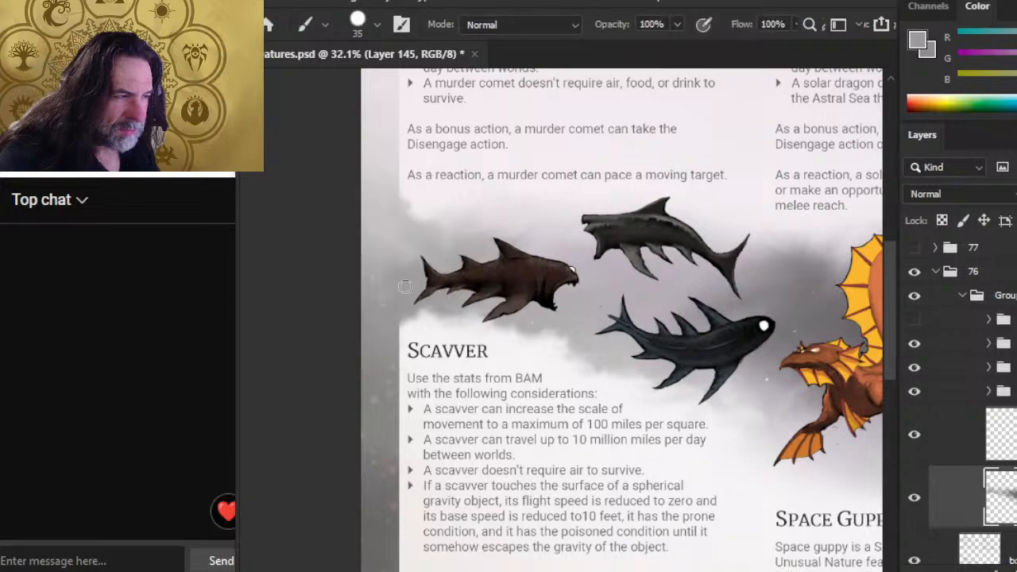
pyautogui.press('r')
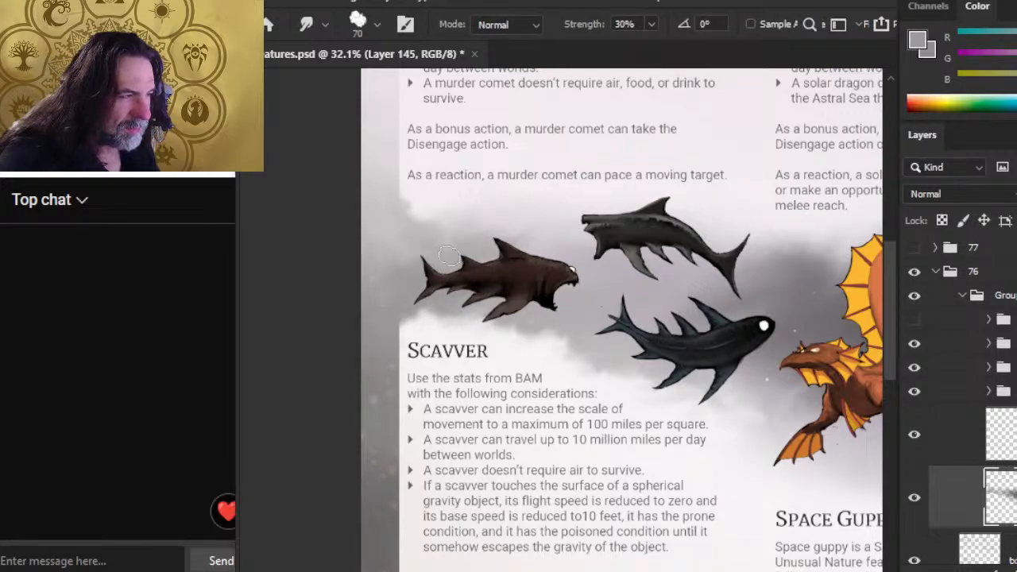
pyautogui.press('z')
pyautogui.moveTo(699, 417); pyautogui.dragTo(637, 194)
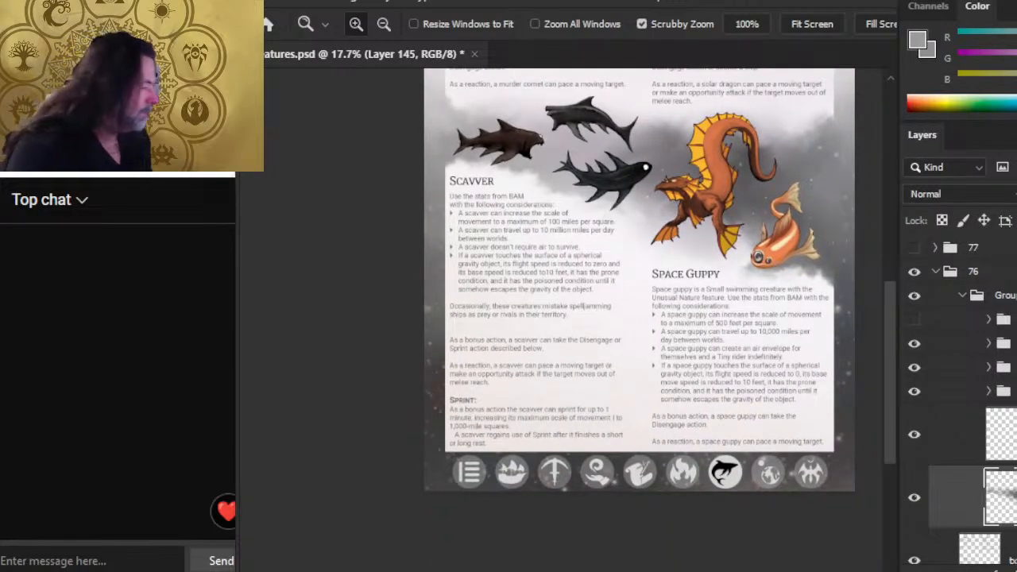
# Step: Collapse and hide group 76, show and expand group 75, and select its Layer 144 with the megapede's shadow
pyautogui.click(936, 272)
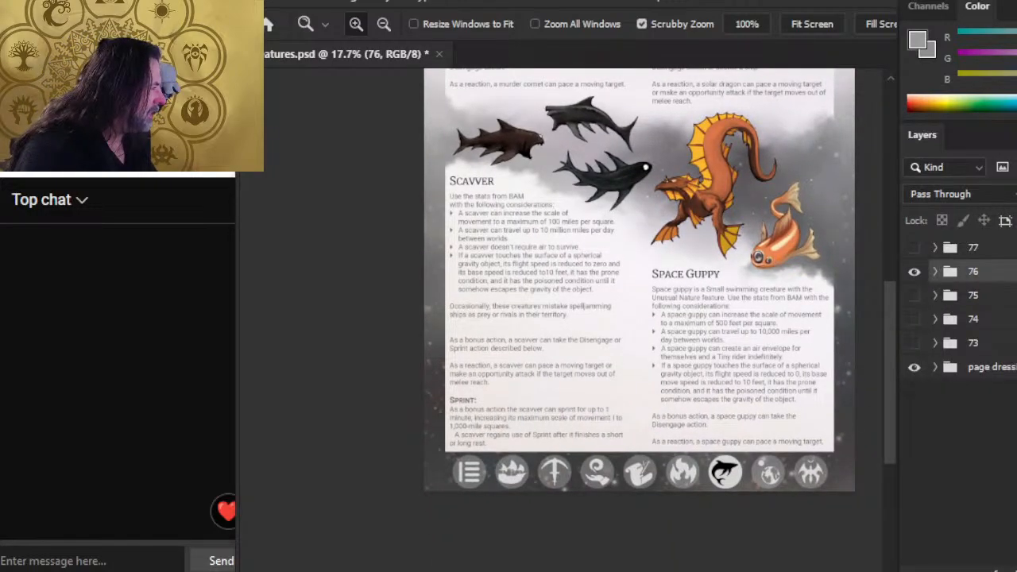
pyautogui.click(913, 272)
pyautogui.click(913, 295)
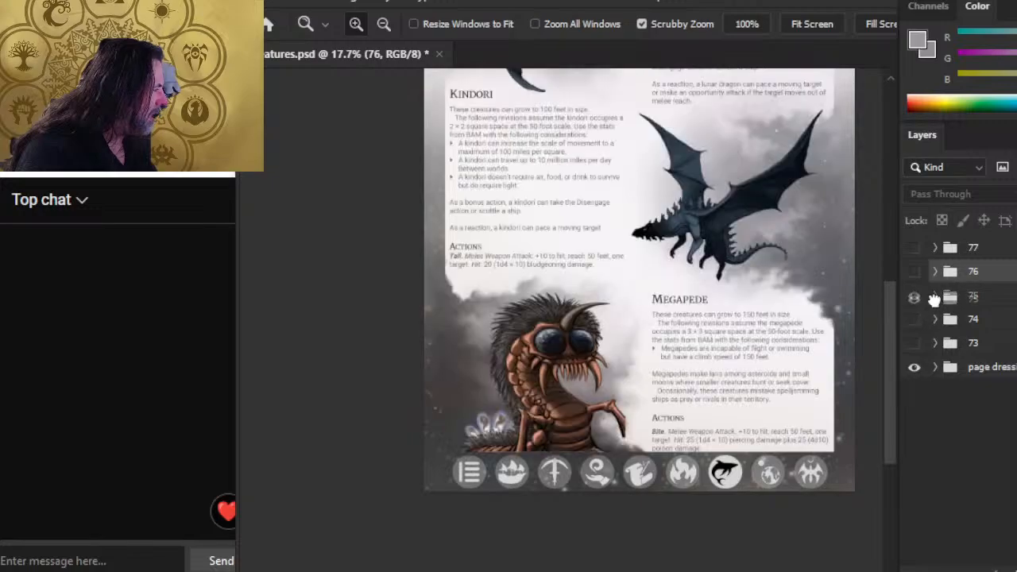
pyautogui.click(935, 297)
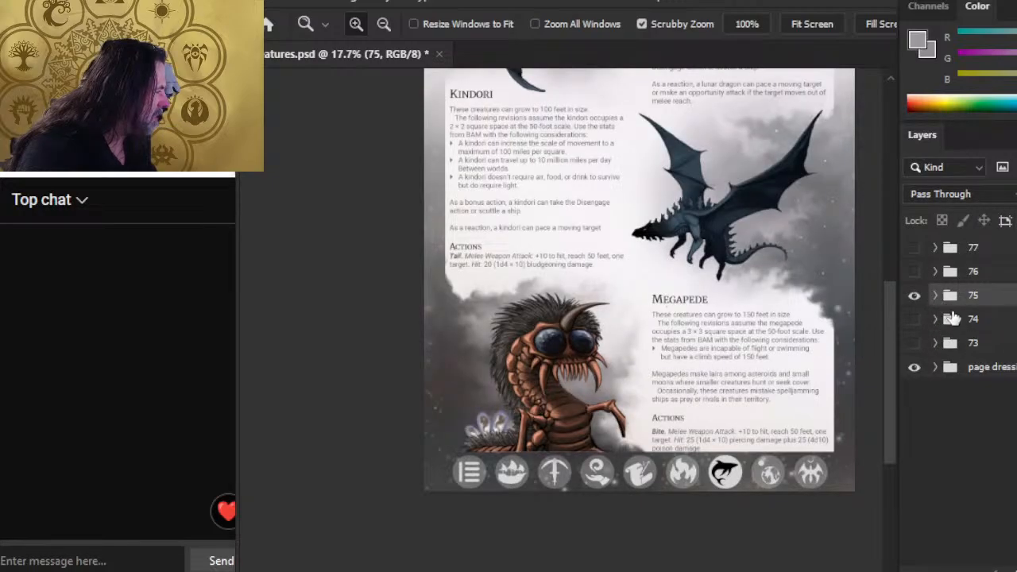
pyautogui.click(936, 297)
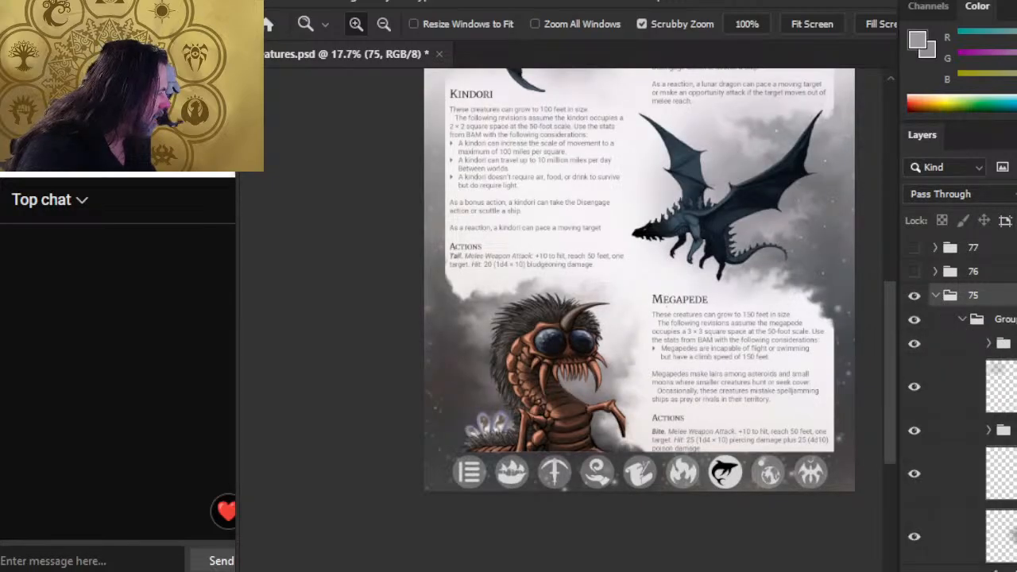
pyautogui.scroll(-2, 957, 398)
pyautogui.click(953, 470)
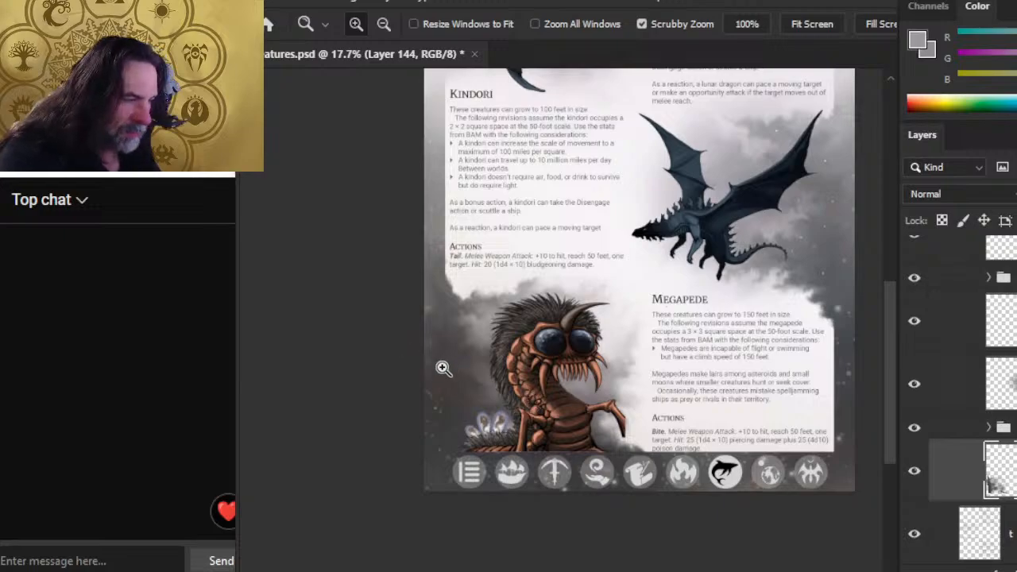
# Step: Soften the dark border beside the megapede with the 90 px eraser at 20%, paint sampled grey at 35 px and smudge it in
pyautogui.moveTo(444, 368); pyautogui.dragTo(480, 339)
pyautogui.press('r')
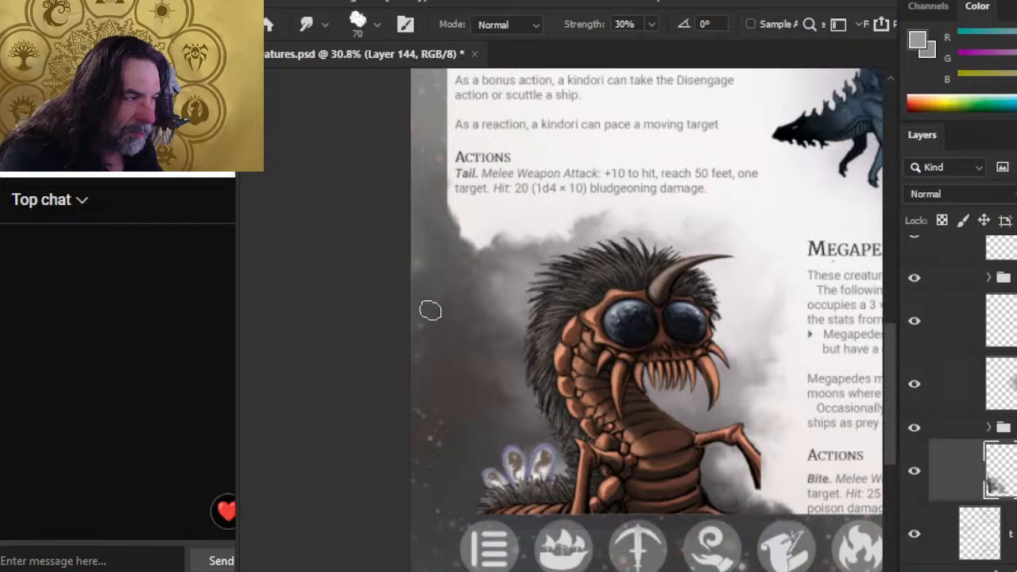
pyautogui.press('e')
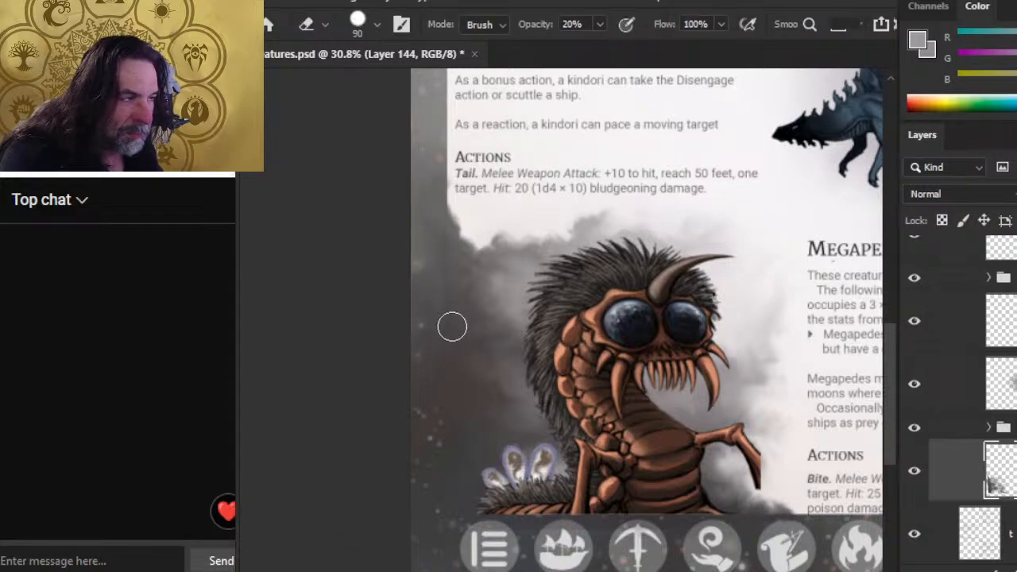
pyautogui.press('b')
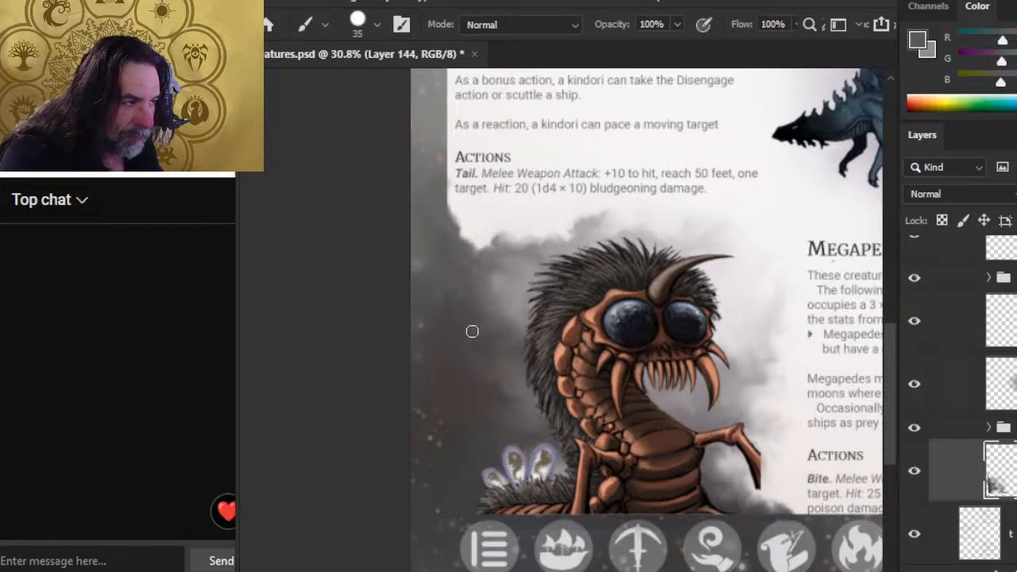
pyautogui.press('r')
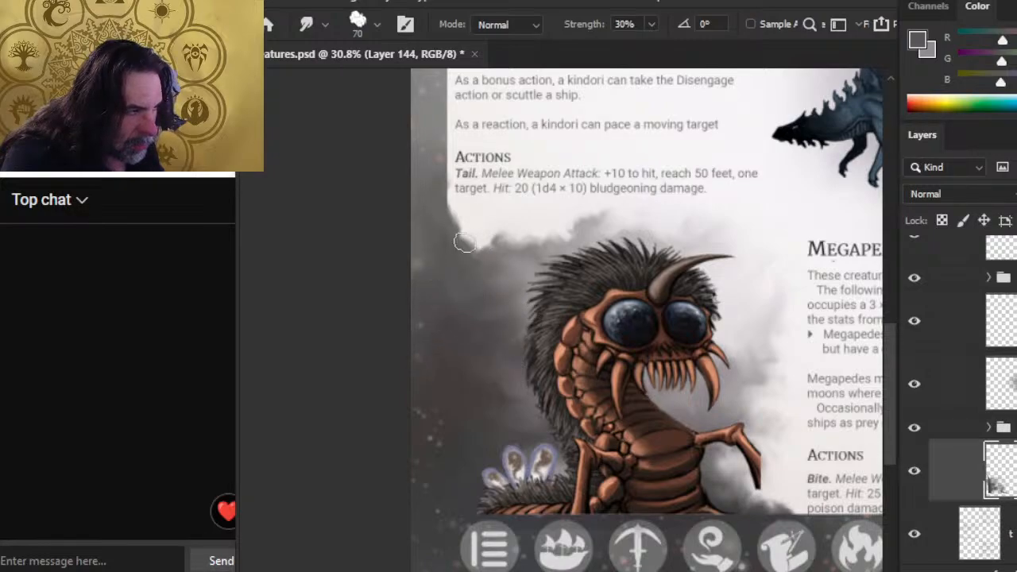
# Step: Sample darker greys from the left border beside the megapede, paint them in and blend with the 70 px Smudge tool at 30% strength
pyautogui.press('b')
pyautogui.keyDown('alt'); pyautogui.click(433, 330); pyautogui.keyUp('alt')
pyautogui.press('r')
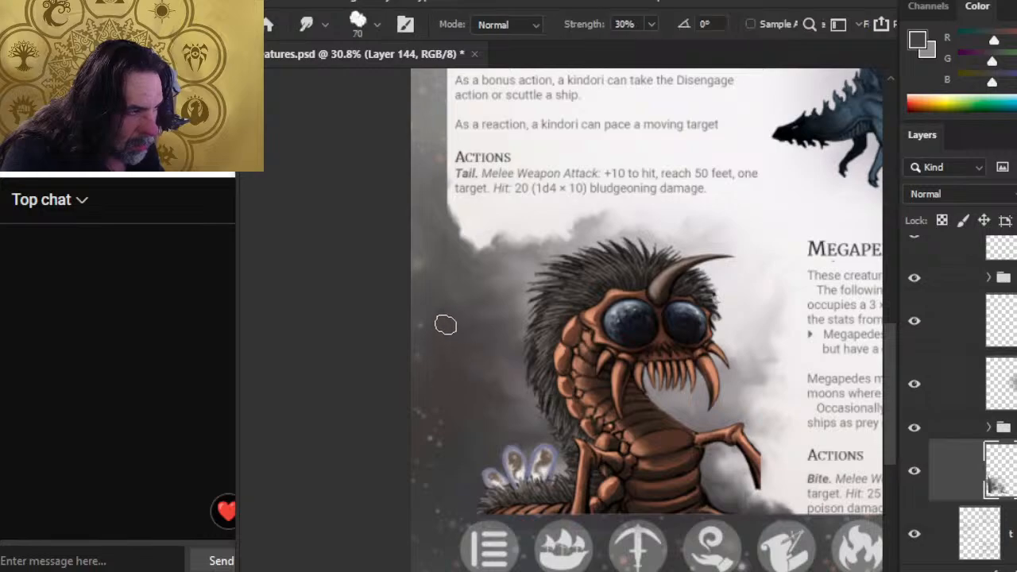
pyautogui.moveTo(444, 323); pyautogui.dragTo(451, 336)
pyautogui.press('b')
pyautogui.keyDown('alt'); pyautogui.click(435, 284); pyautogui.keyUp('alt')
pyautogui.press('r')
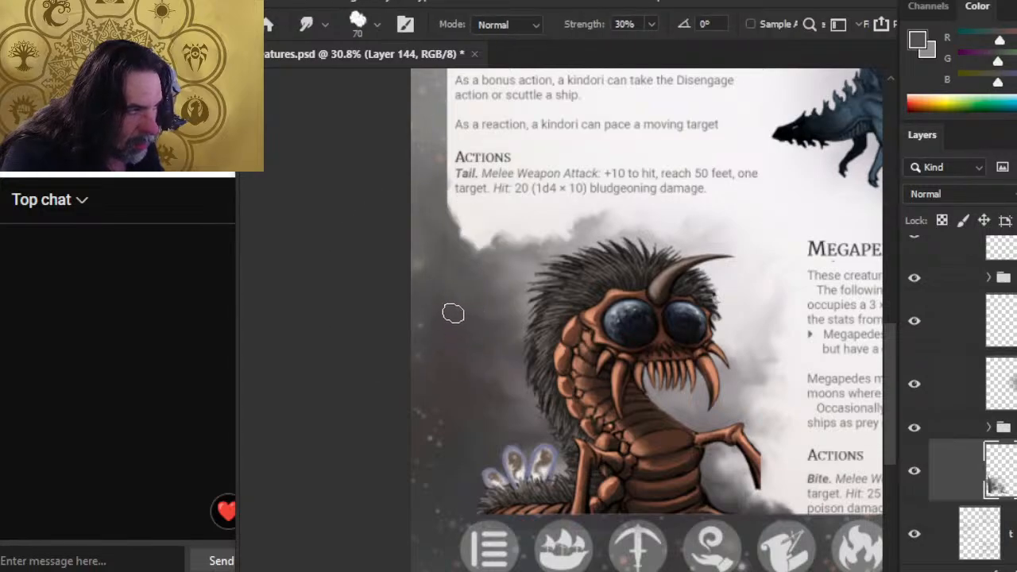
# Step: Blend sampled lighter greys into the upper part of the megapede's shadow with 70 px smudging, and compare with Layer 144 hidden
pyautogui.press('b')
pyautogui.keyDown('alt'); pyautogui.click(444, 265); pyautogui.keyUp('alt')
pyautogui.press('r')
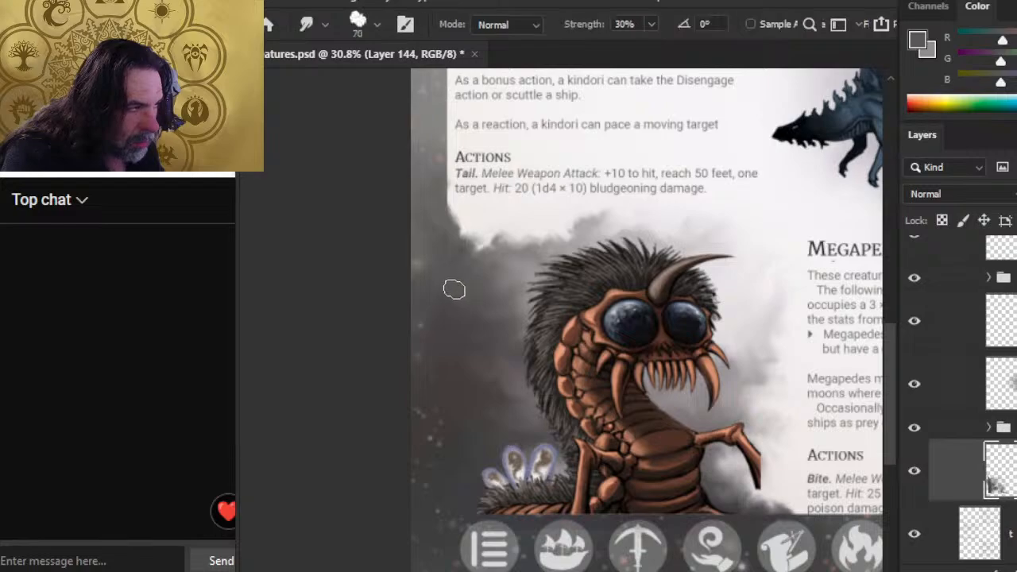
pyautogui.press('b')
pyautogui.keyDown('alt'); pyautogui.click(440, 237); pyautogui.keyUp('alt')
pyautogui.press('r')
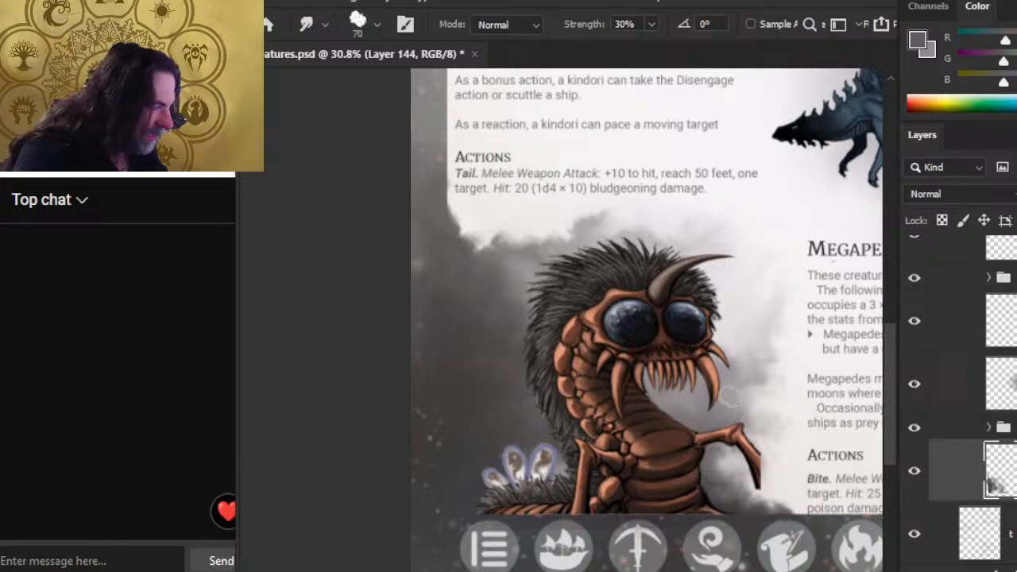
pyautogui.click(914, 473)
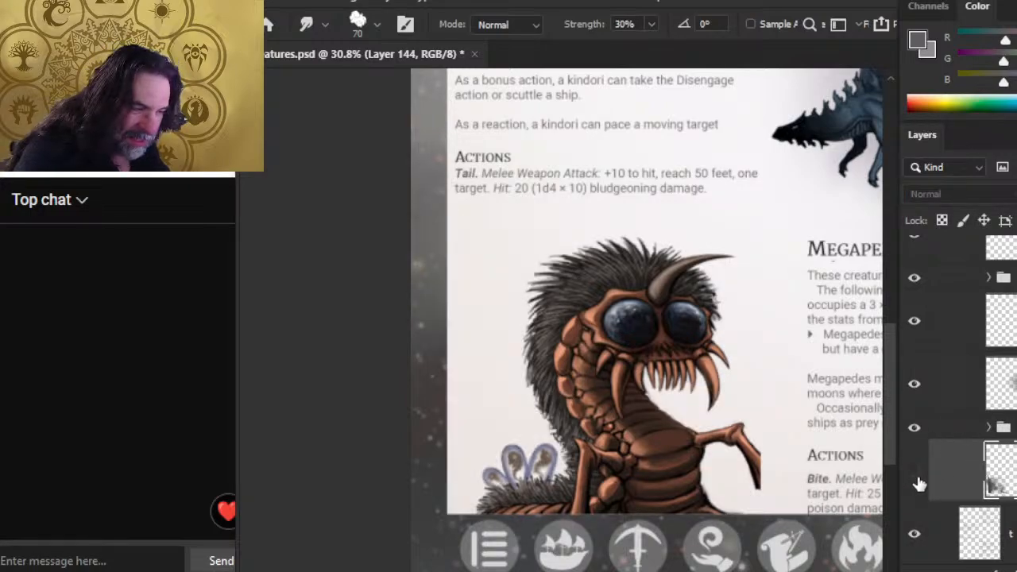
pyautogui.click(914, 473)
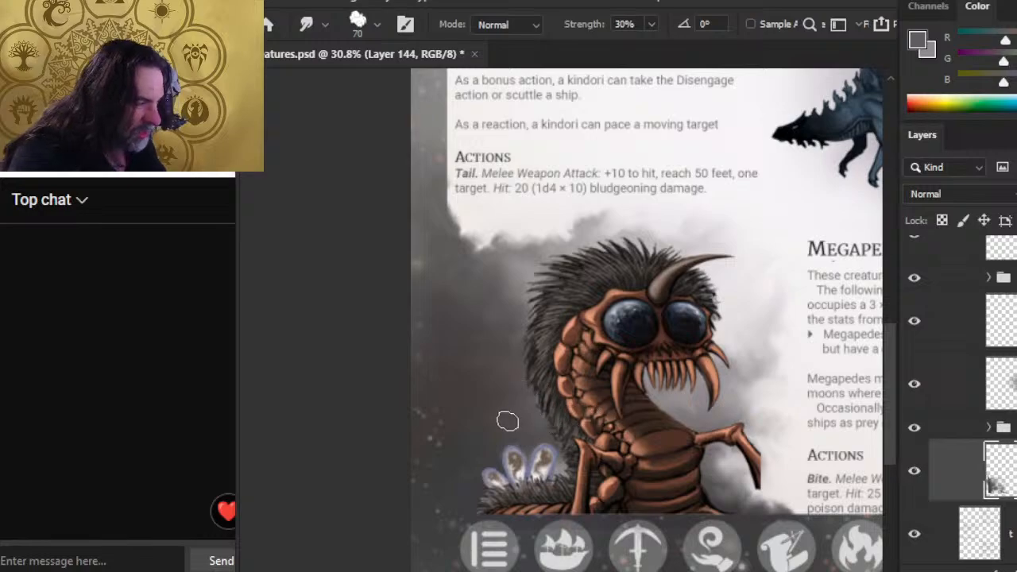
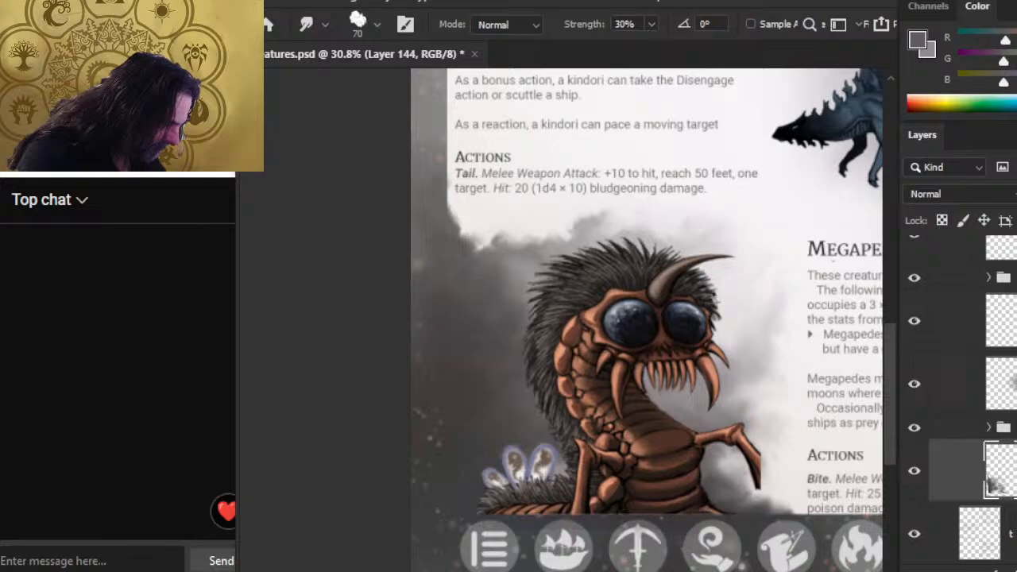
# Step: Paint sampled dark greys at 35 px along the lower edge of the megapede's body above the icon row
pyautogui.press('b')
pyautogui.keyDown('alt'); pyautogui.click(607, 514); pyautogui.keyUp('alt')
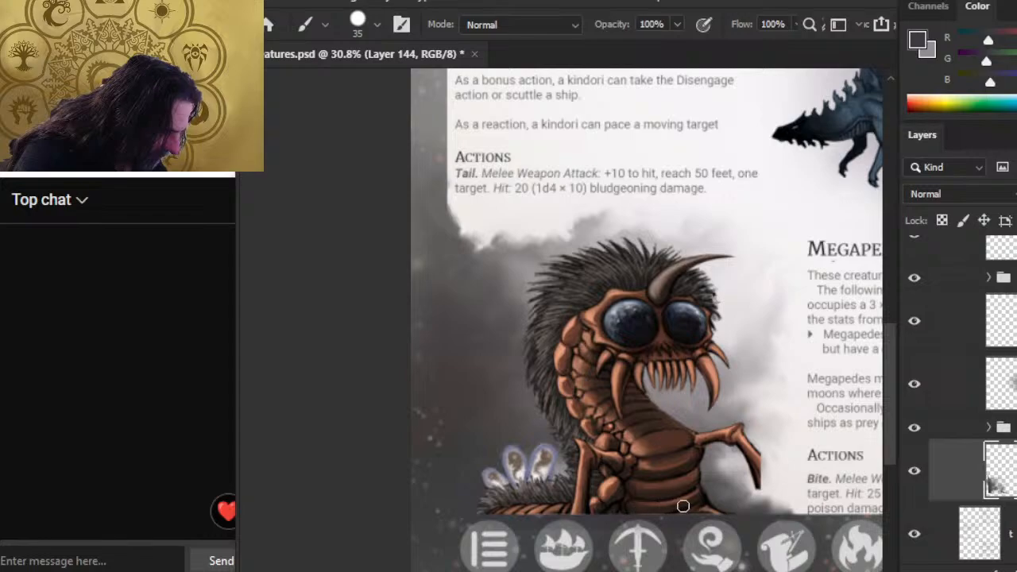
pyautogui.keyDown('alt'); pyautogui.click(515, 508); pyautogui.keyUp('alt')
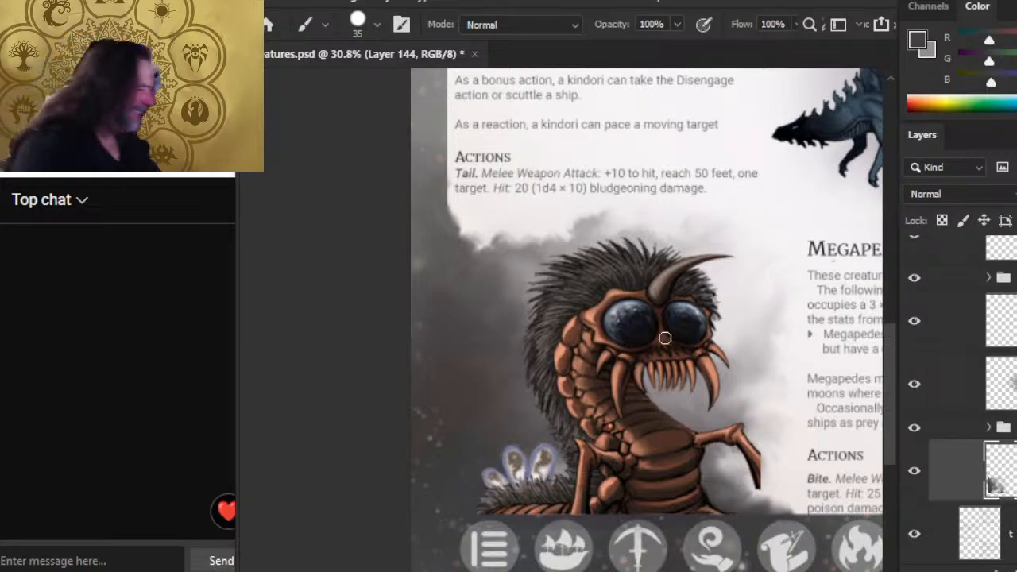
# Step: Add a new layer above Layer 144 and dot small near-white stars at 9 px around the megapede
pyautogui.hotkey('ctrl', 'shift', 'alt', 'n')
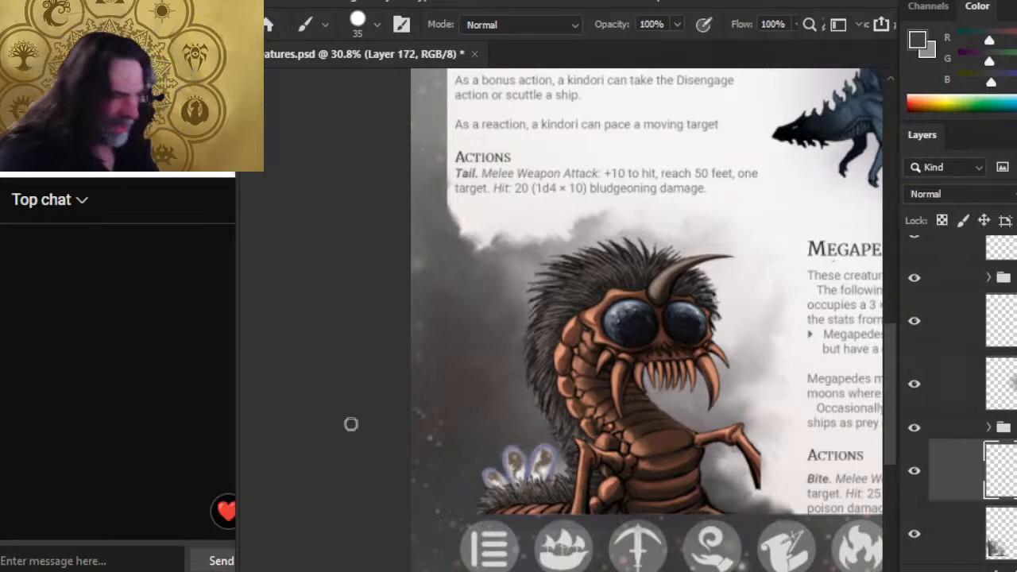
pyautogui.keyDown('alt'); pyautogui.click(501, 209); pyautogui.keyUp('alt')
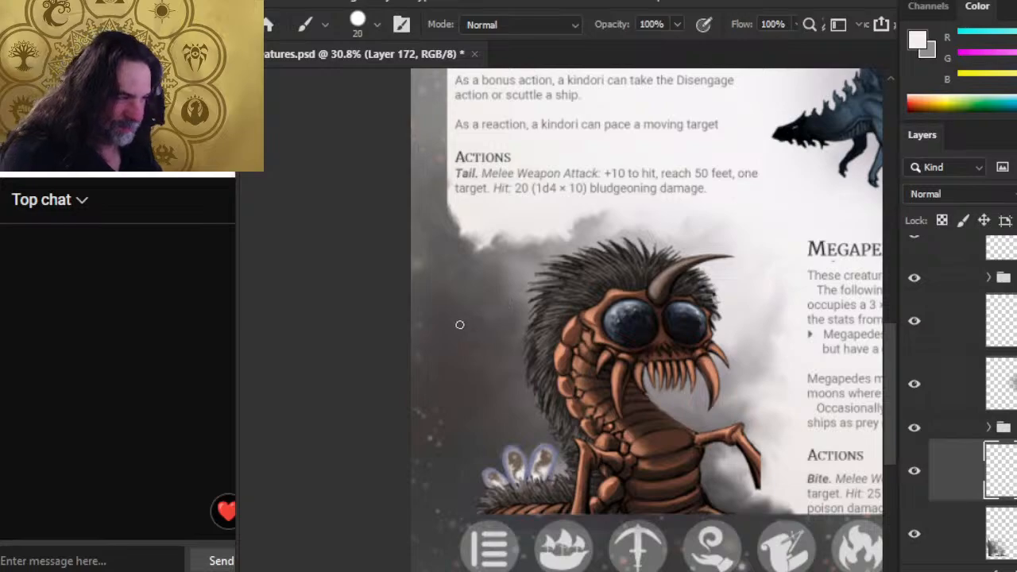
pyautogui.press('[')
pyautogui.press('[')
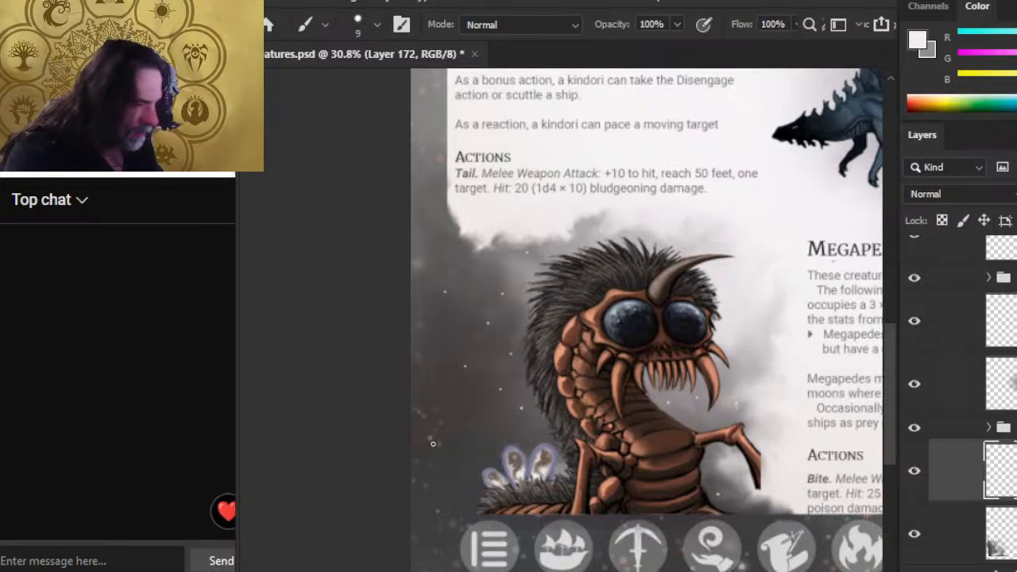
# Step: Add dimmer stars in sampled greys at 8 to 9 px along the left border and lighter ones around the megapede
pyautogui.keyDown('alt'); pyautogui.click(431, 410); pyautogui.keyUp('alt')
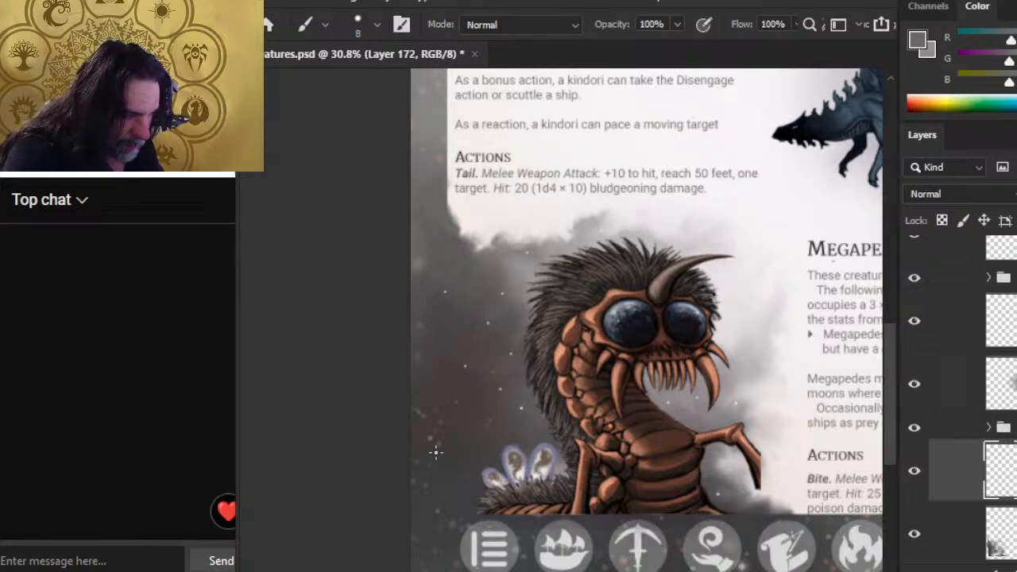
pyautogui.moveTo(414, 380)
pyautogui.mouseDown()
pyautogui.moveTo(454, 416)
pyautogui.moveTo(437, 252)
pyautogui.moveTo(420, 255)
pyautogui.moveTo(429, 266)
pyautogui.mouseUp()
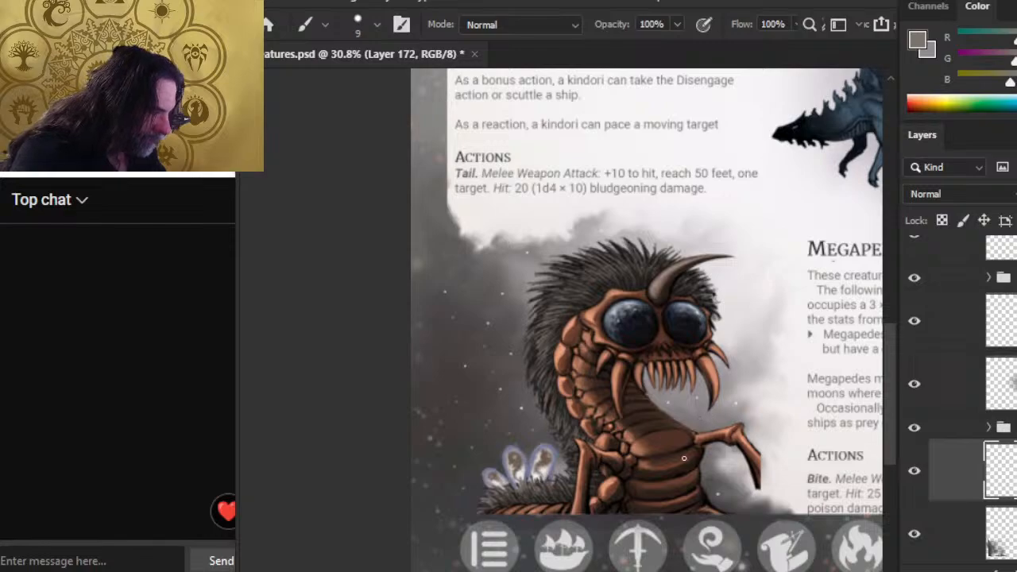
pyautogui.keyDown('alt'); pyautogui.click(768, 399); pyautogui.keyUp('alt')
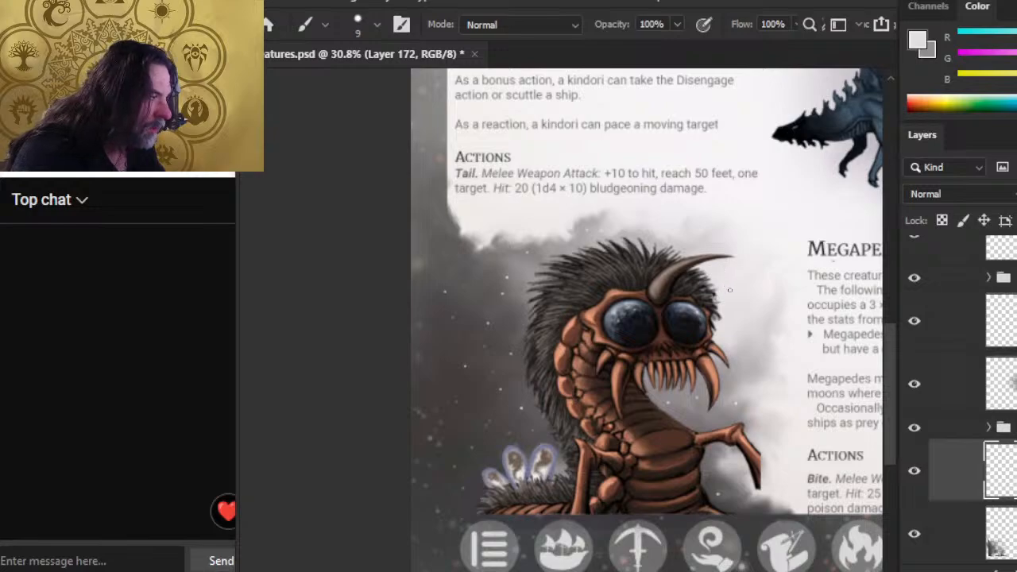
# Step: Fade some stars with the Eraser at 20% opacity, and copy four freehand-selected star patches around the megapede onto a new layer
pyautogui.press('e')
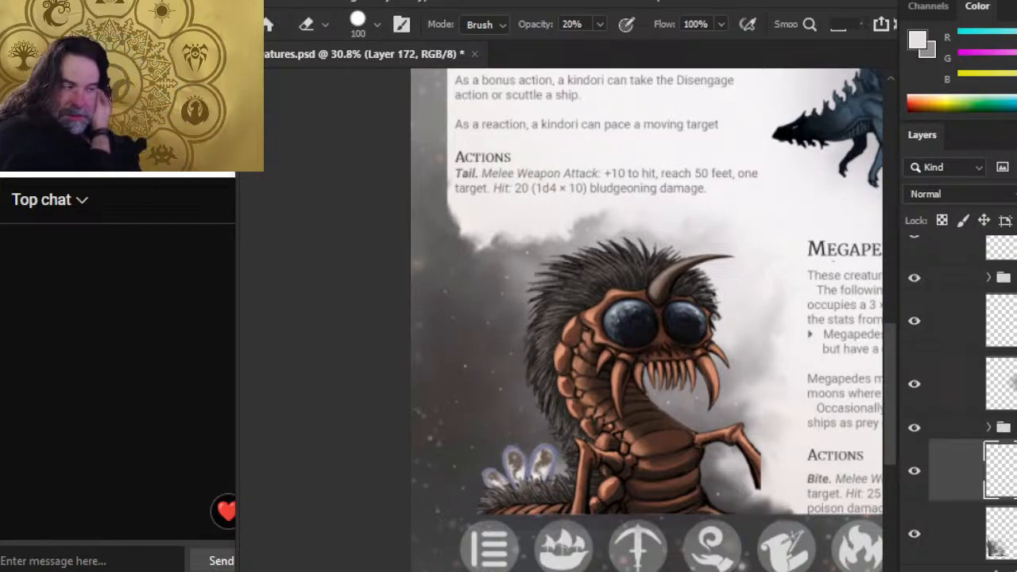
pyautogui.press('l')
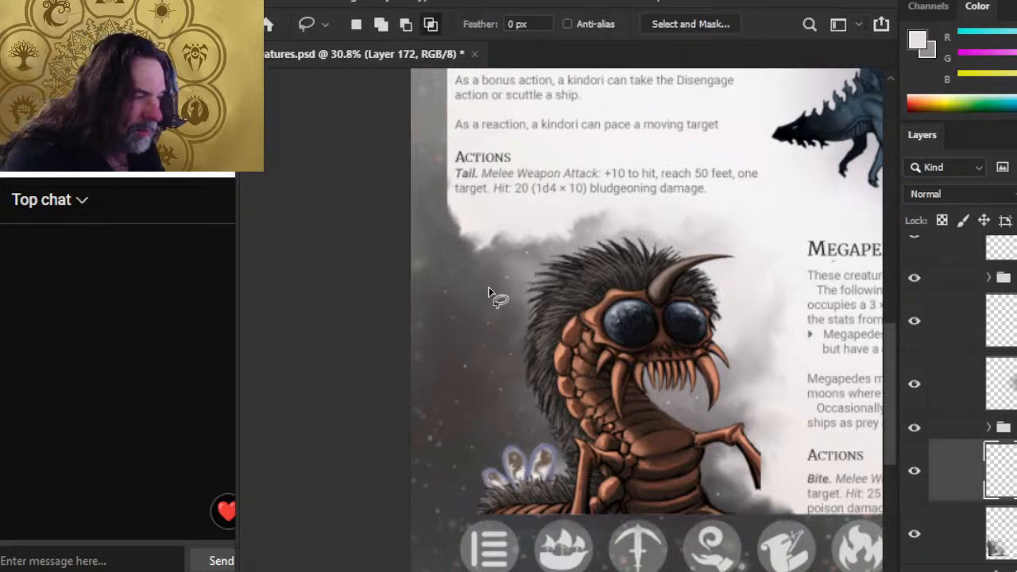
pyautogui.moveTo(461, 295); pyautogui.dragTo(460, 298)
pyautogui.moveTo(683, 393)
pyautogui.mouseDown()
pyautogui.moveTo(656, 404)
pyautogui.moveTo(683, 423)
pyautogui.moveTo(703, 374)
pyautogui.mouseUp()
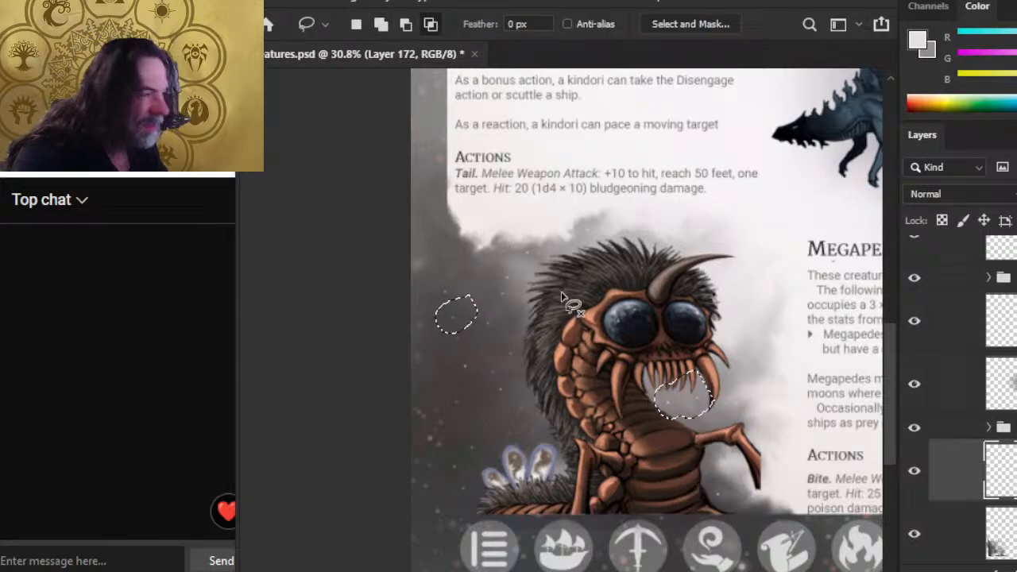
pyautogui.moveTo(637, 225); pyautogui.dragTo(636, 235)
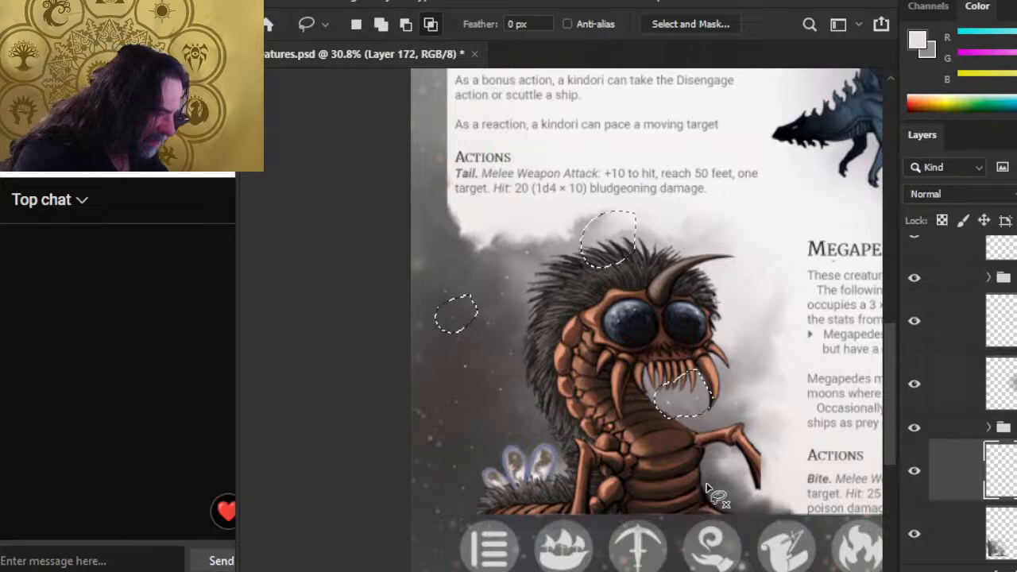
pyautogui.moveTo(481, 460)
pyautogui.mouseDown()
pyautogui.moveTo(472, 431)
pyautogui.moveTo(475, 464)
pyautogui.mouseUp()
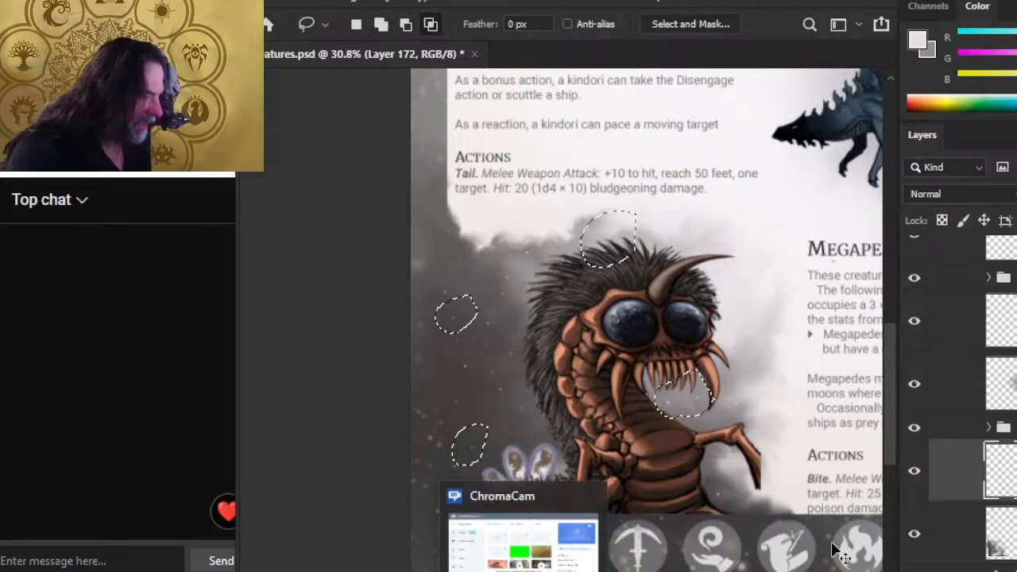
pyautogui.hotkey('ctrl', 'j')
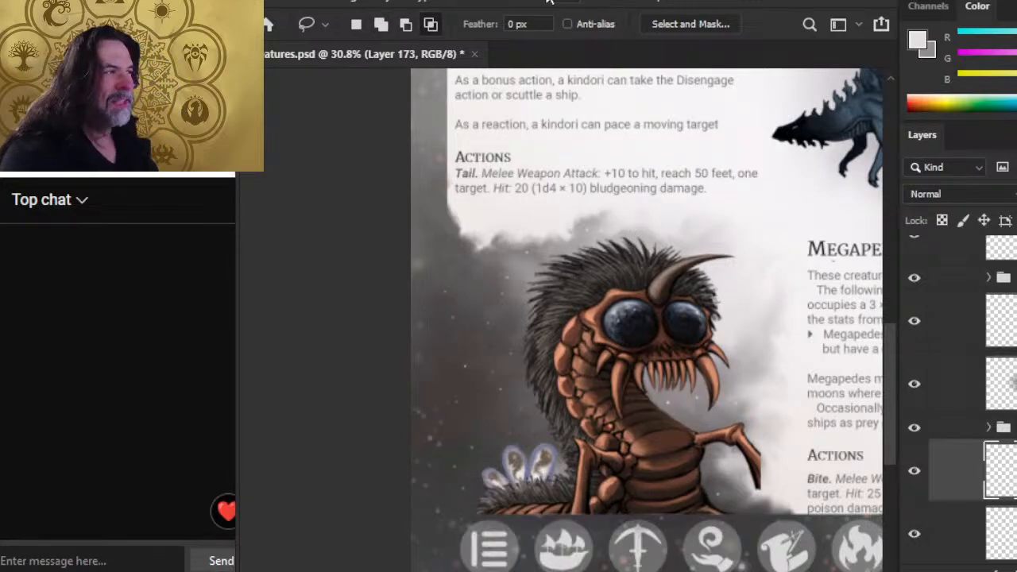
# Step: Soften the copied star patches with a Gaussian Blur of 6.4 px radius and merge them into the star layer below
pyautogui.click(482, 6)
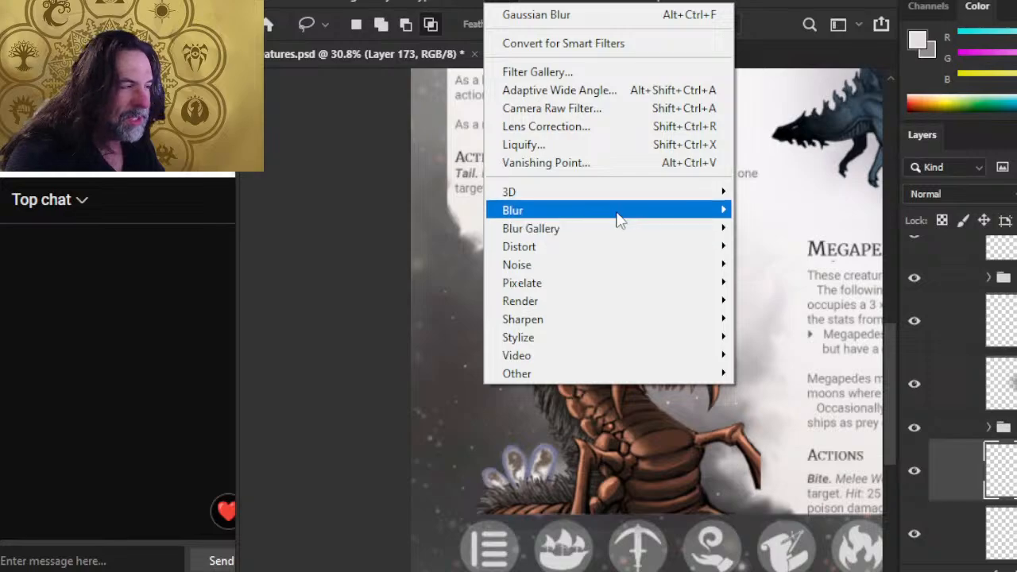
pyautogui.moveTo(636, 226)
pyautogui.click(832, 284)
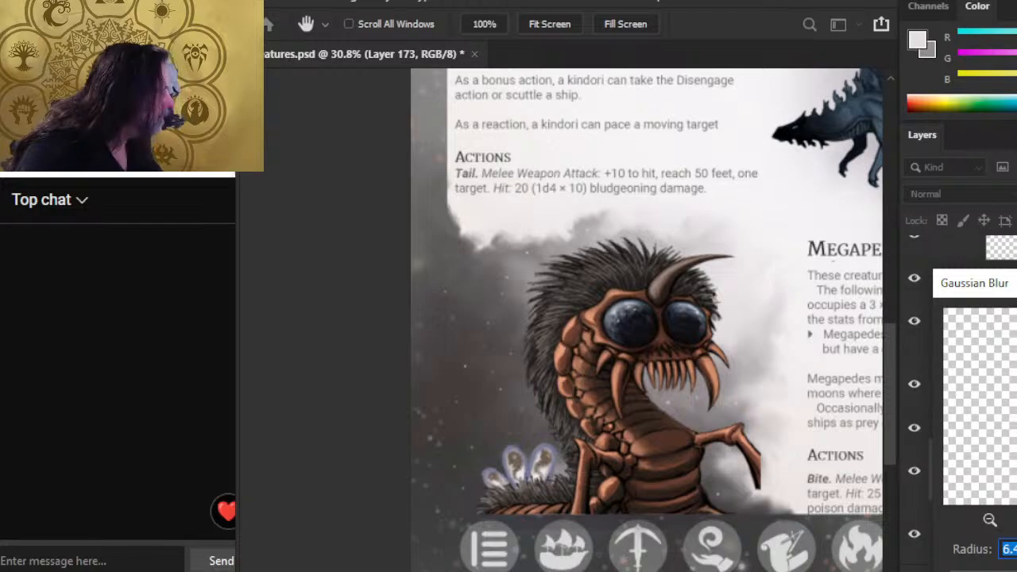
pyautogui.press('Return')
pyautogui.rightClick(953, 470)
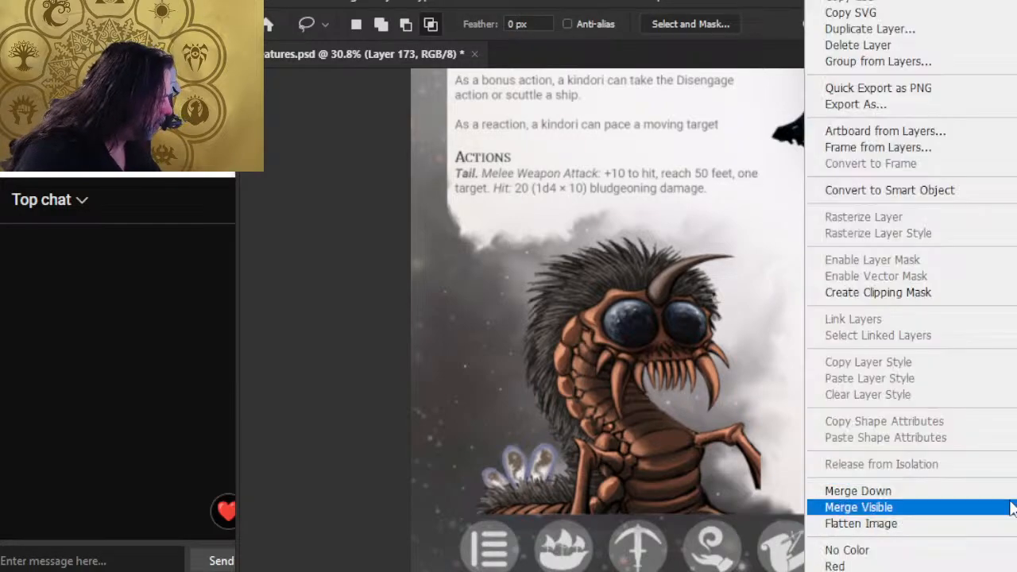
pyautogui.click(961, 493)
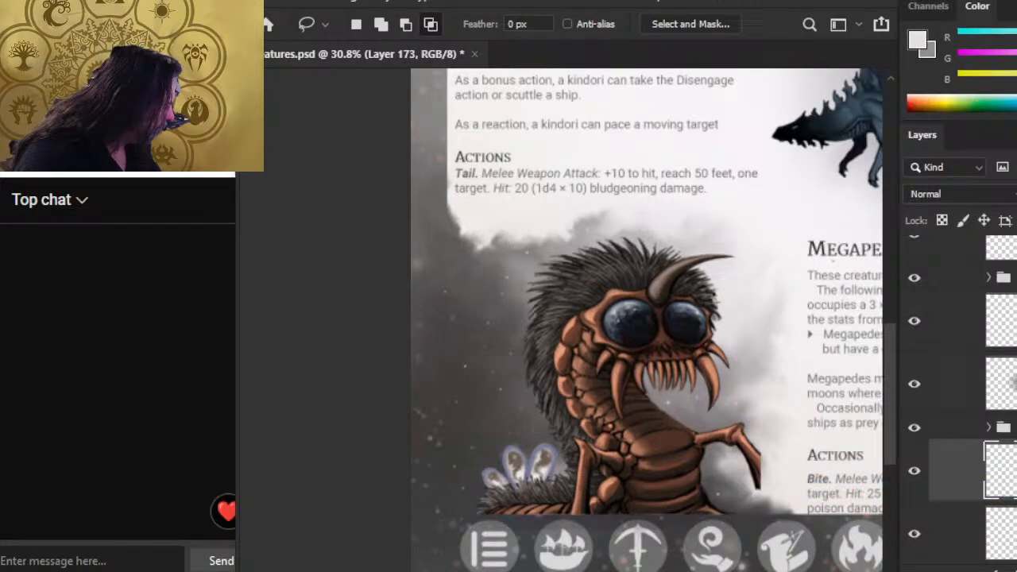
# Step: Dot more near-white stars at 7 px around the megapede on Layer 173 and fade them with a 100 px Eraser at 20% opacity
pyautogui.press('b')
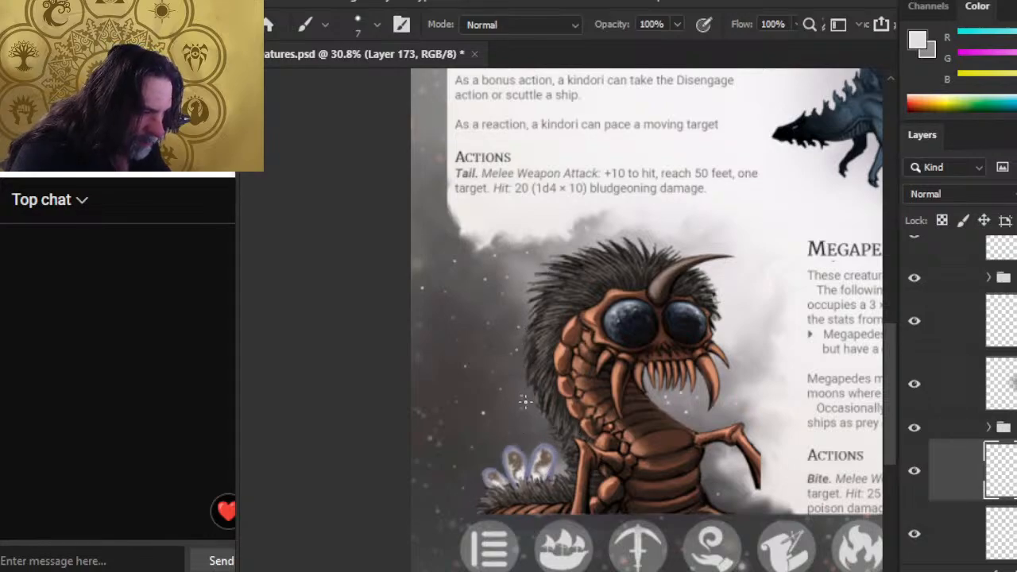
pyautogui.press('l')
pyautogui.press('e')
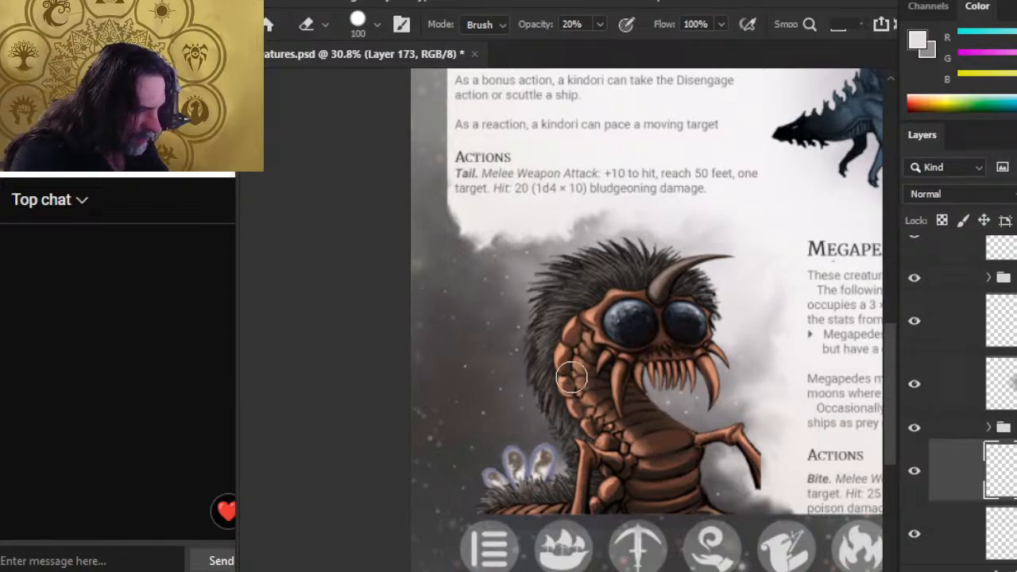
# Step: Freehand-select four star areas around the megapede, beside its back, above its head, below its mouth and near its tail, and copy them to a new layer
pyautogui.press('l')
pyautogui.moveTo(531, 322)
pyautogui.mouseDown()
pyautogui.moveTo(477, 362)
pyautogui.moveTo(534, 332)
pyautogui.mouseUp()
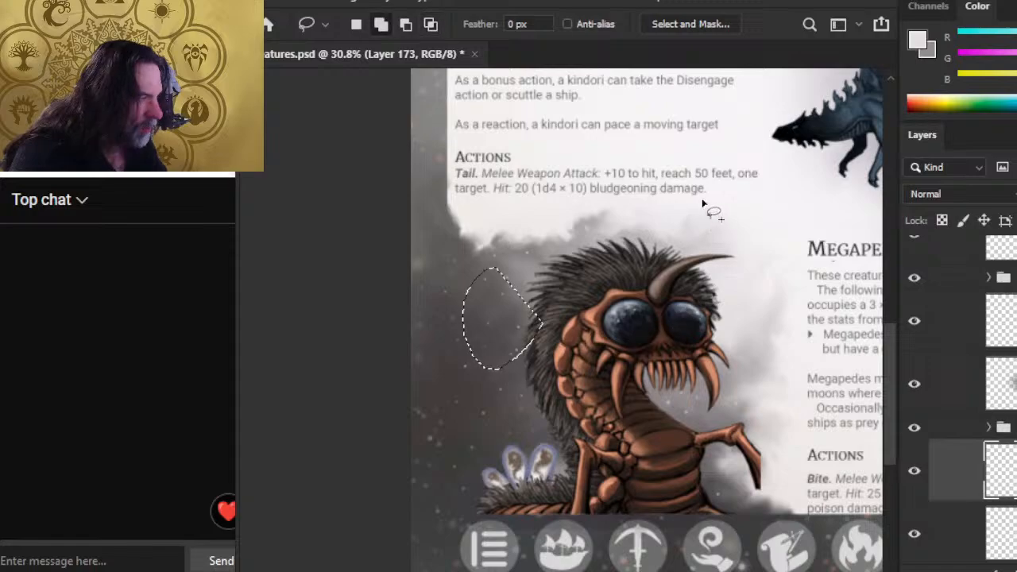
pyautogui.moveTo(703, 213); pyautogui.dragTo(671, 278)
pyautogui.moveTo(660, 461)
pyautogui.mouseDown()
pyautogui.moveTo(620, 381)
pyautogui.moveTo(671, 417)
pyautogui.mouseUp()
pyautogui.moveTo(465, 417)
pyautogui.mouseDown()
pyautogui.moveTo(415, 483)
pyautogui.moveTo(465, 477)
pyautogui.mouseUp()
pyautogui.hotkey('ctrl', 'j')
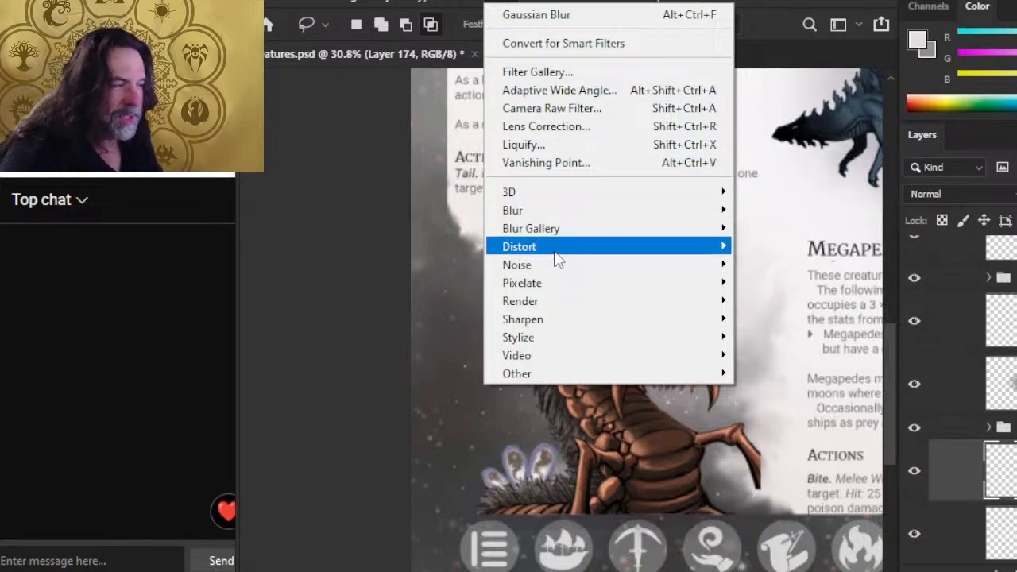
# Step: Apply a Gaussian Blur of 4.8 px radius to the copied stars and merge them down into Layer 173
pyautogui.moveTo(554, 215)
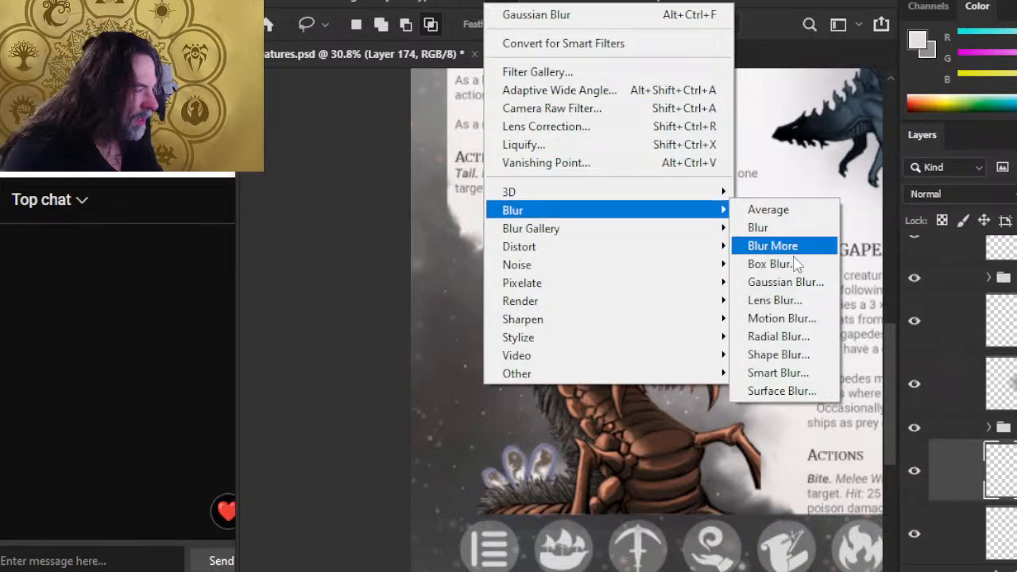
pyautogui.click(785, 283)
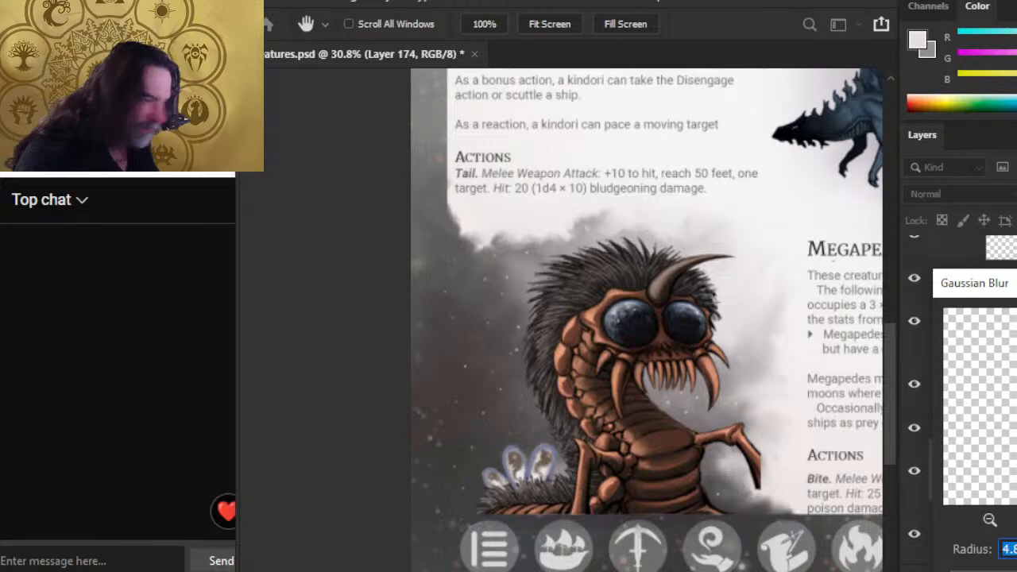
pyautogui.press('Return')
pyautogui.rightClick(989, 477)
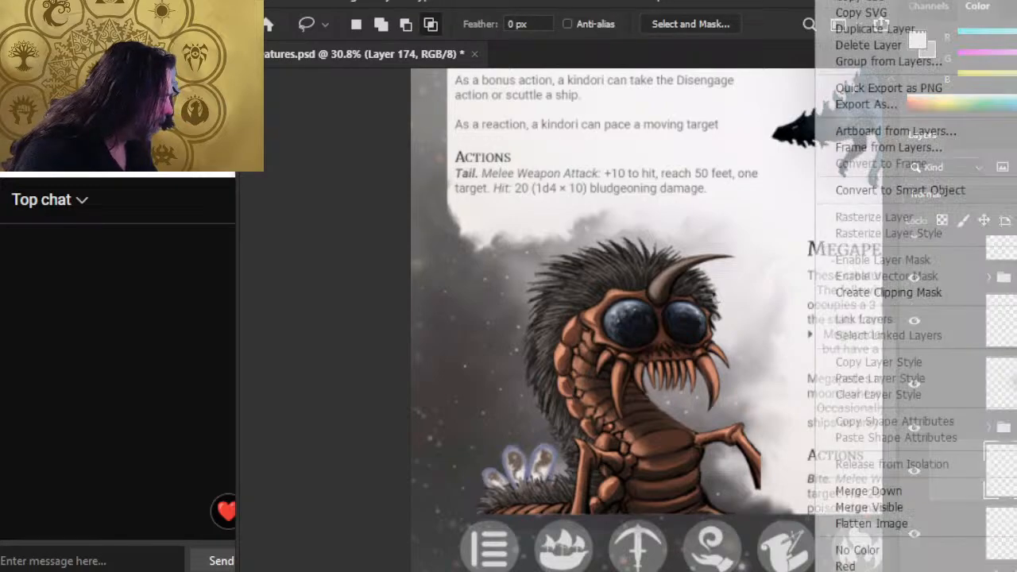
pyautogui.click(989, 491)
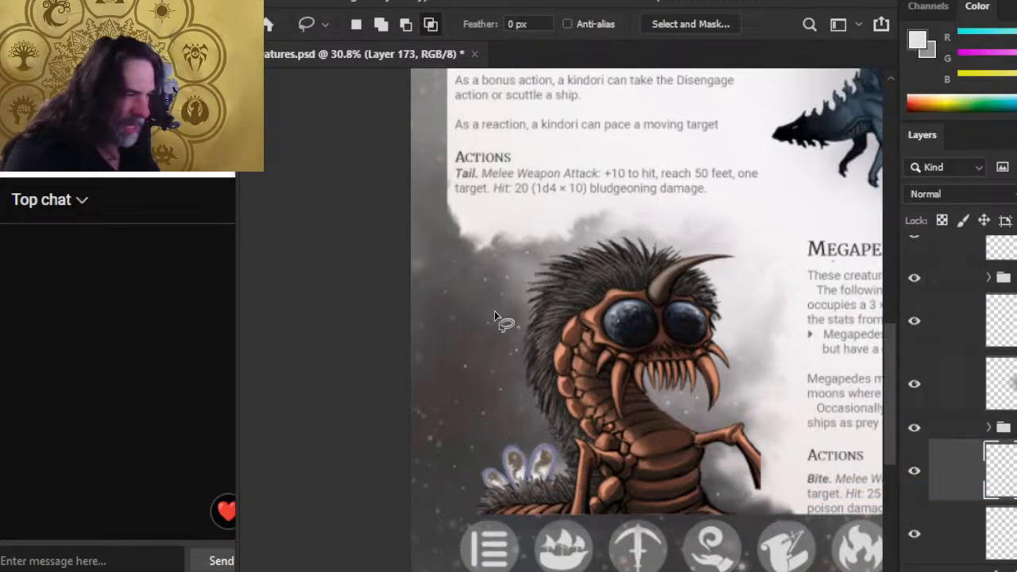
# Step: Duplicate the freehand-selected stars beside the megapede's furry back in place and merge the copy down into Layer 173
pyautogui.moveTo(552, 298)
pyautogui.mouseDown()
pyautogui.moveTo(445, 354)
pyautogui.moveTo(560, 395)
pyautogui.mouseUp()
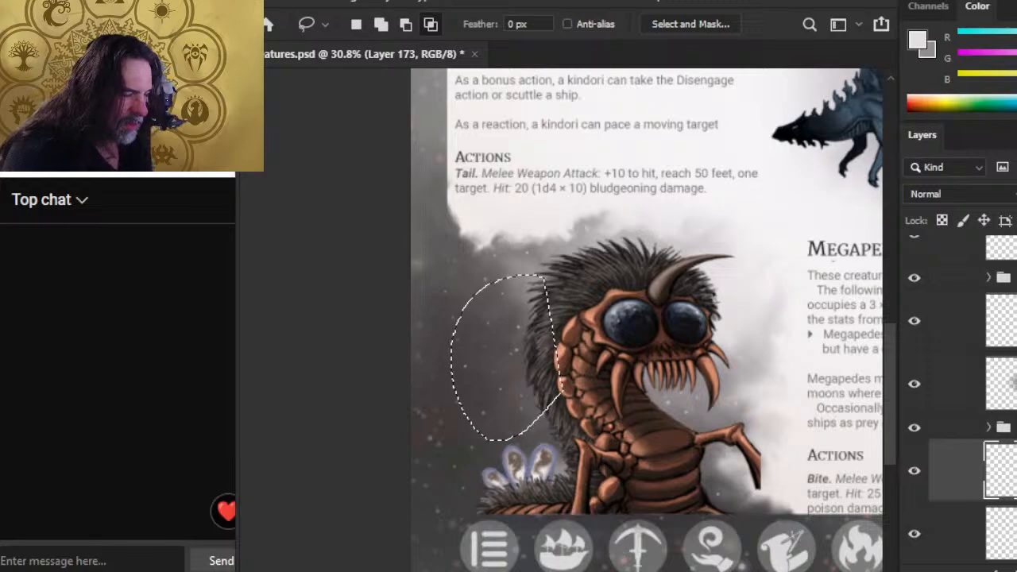
pyautogui.hotkey('ctrl', 'j')
pyautogui.rightClick(585, 388)
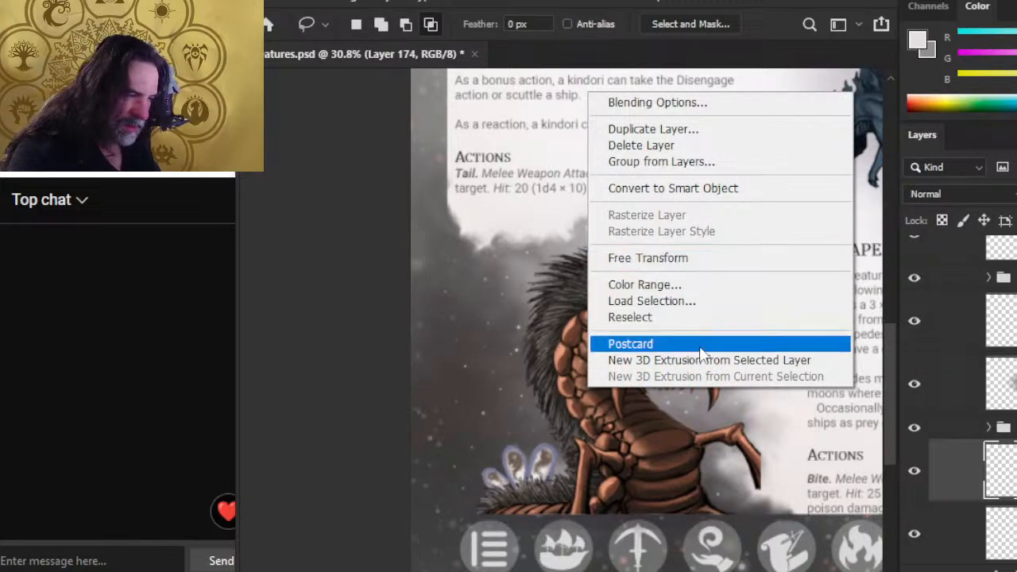
pyautogui.press('Escape')
pyautogui.rightClick(1003, 510)
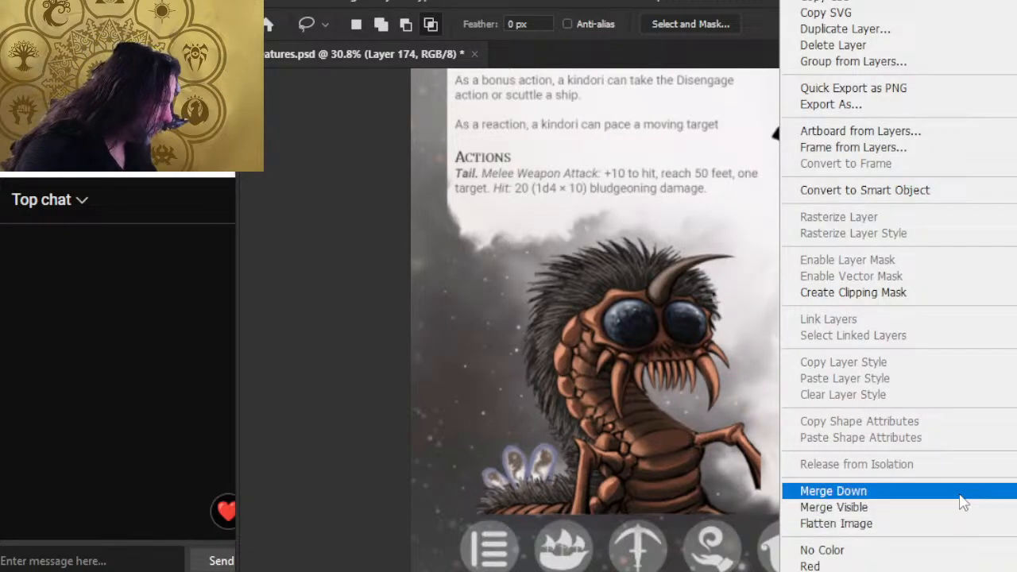
pyautogui.click(959, 492)
# Step: Copy the stars around the megapede's tail to a new layer and rotate the copy by about -104°
pyautogui.moveTo(485, 393)
pyautogui.mouseDown()
pyautogui.moveTo(454, 476)
pyautogui.moveTo(486, 391)
pyautogui.mouseUp()
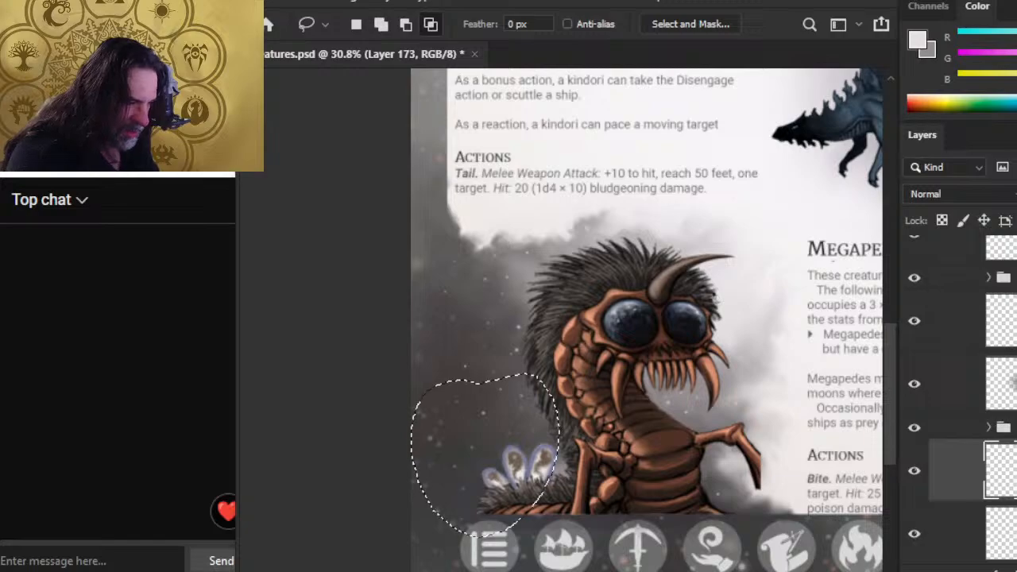
pyautogui.hotkey('ctrl', 'j')
pyautogui.rightClick(605, 324)
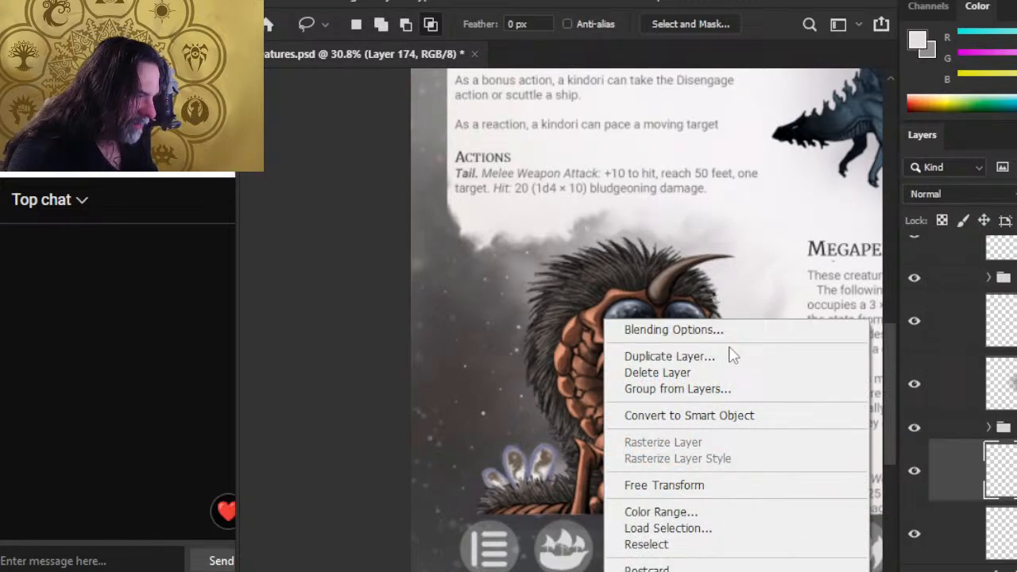
pyautogui.click(729, 486)
pyautogui.moveTo(562, 446); pyautogui.dragTo(540, 362)
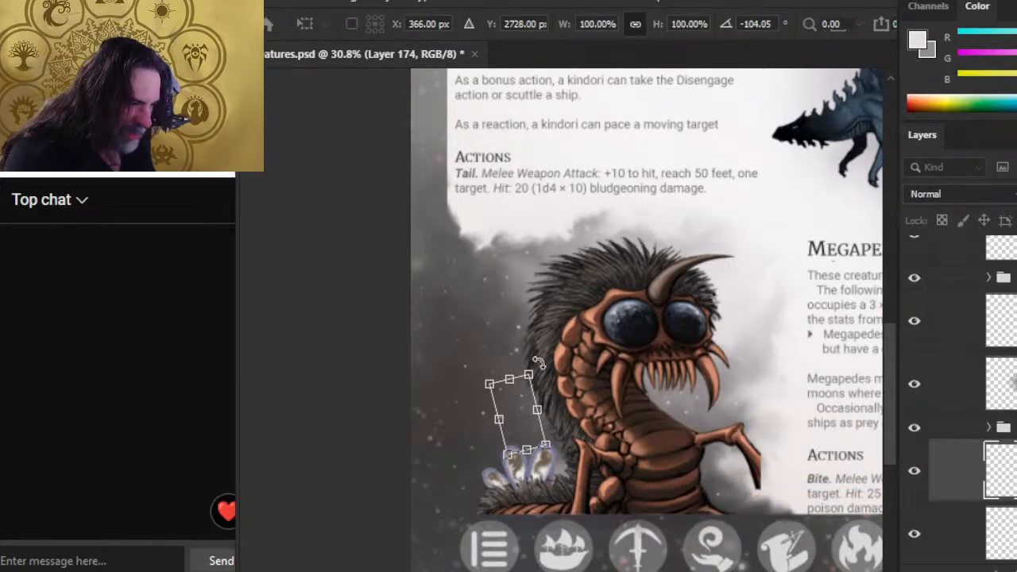
pyautogui.press('Return')
# Step: Shift the rotated star copy beside the megapede's lower body and merge it down into Layer 173
pyautogui.press('v')
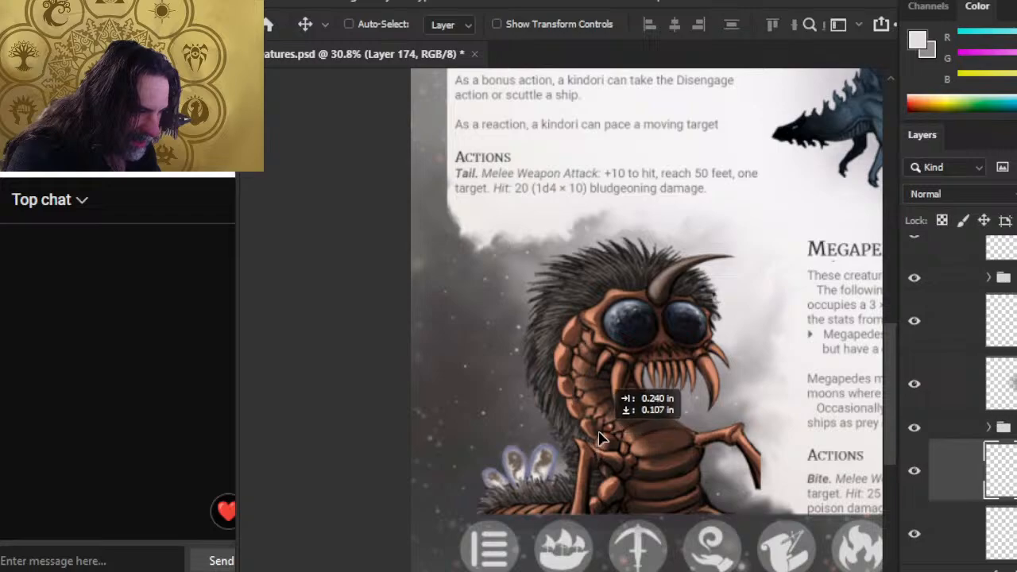
pyautogui.moveTo(602, 439); pyautogui.dragTo(575, 453)
pyautogui.press('e')
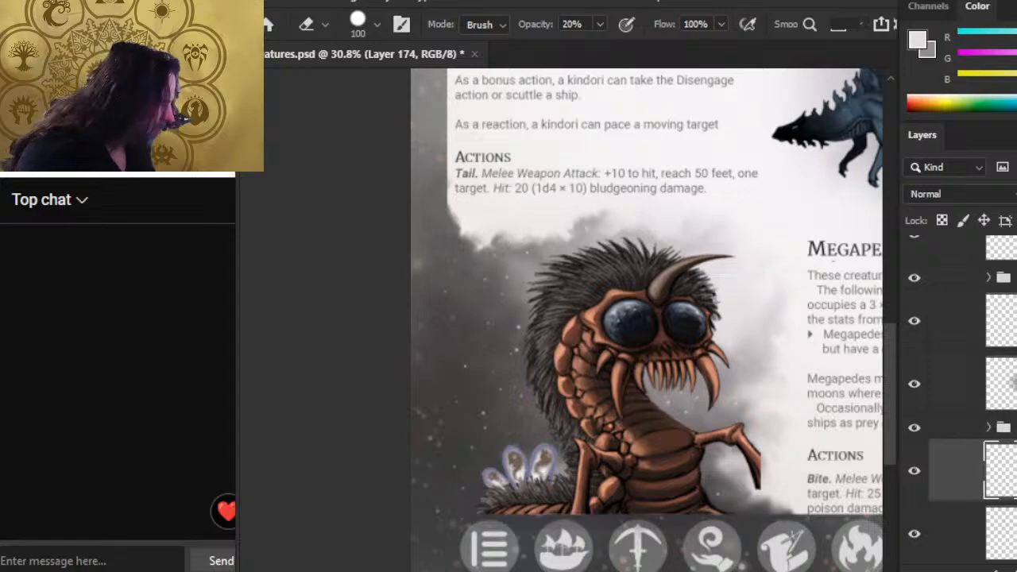
pyautogui.rightClick(997, 473)
pyautogui.click(1001, 488)
# Step: Copy a freehand-selected area of stars along the megapede's back to a new layer and transform the copy with Free Transform
pyautogui.press('l')
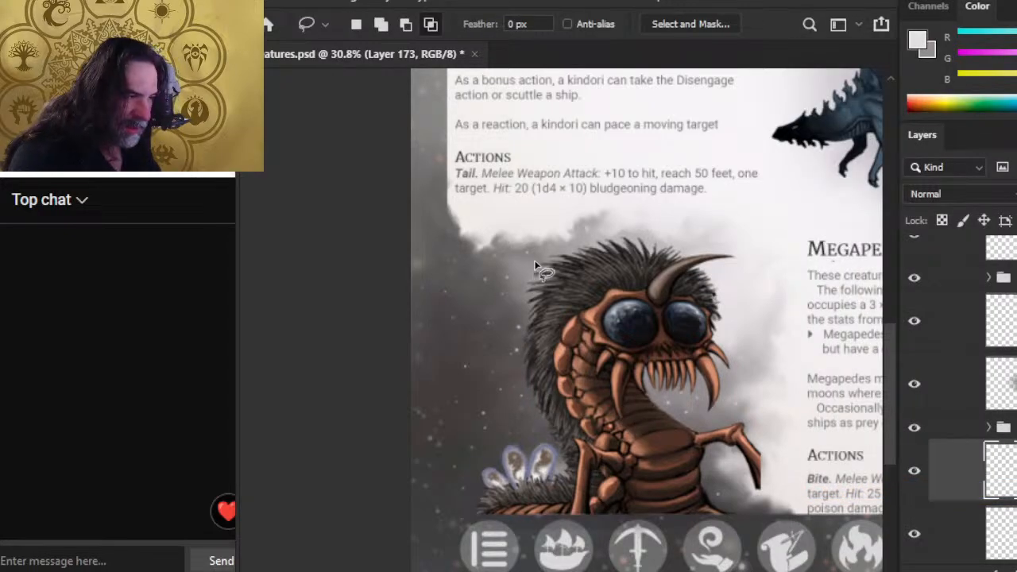
pyautogui.moveTo(533, 259)
pyautogui.mouseDown()
pyautogui.moveTo(533, 336)
pyautogui.moveTo(568, 457)
pyautogui.mouseUp()
pyautogui.hotkey('ctrl', 'j')
pyautogui.rightClick(578, 335)
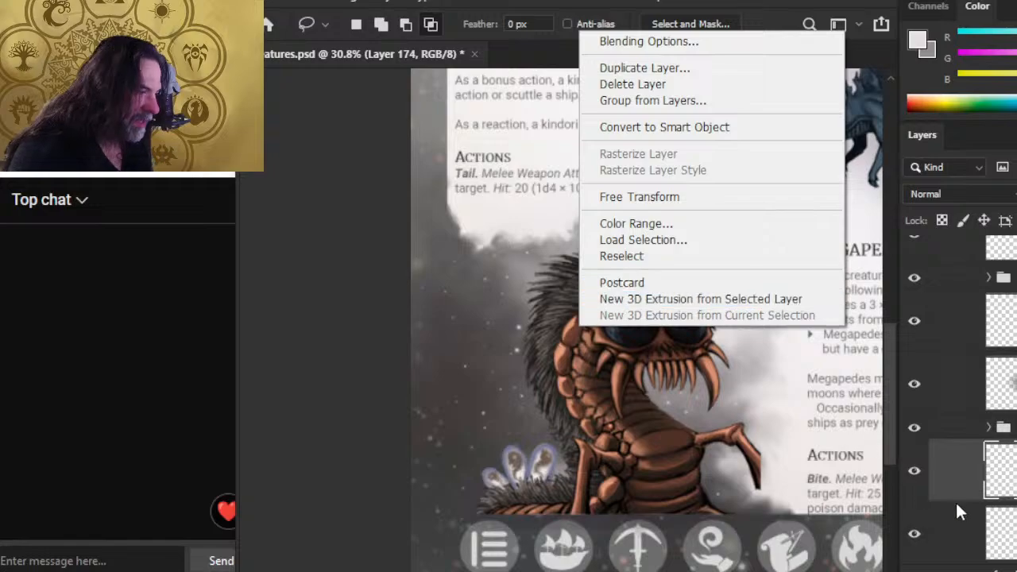
pyautogui.click(735, 197)
pyautogui.moveTo(637, 478); pyautogui.dragTo(671, 391)
pyautogui.press('Return')
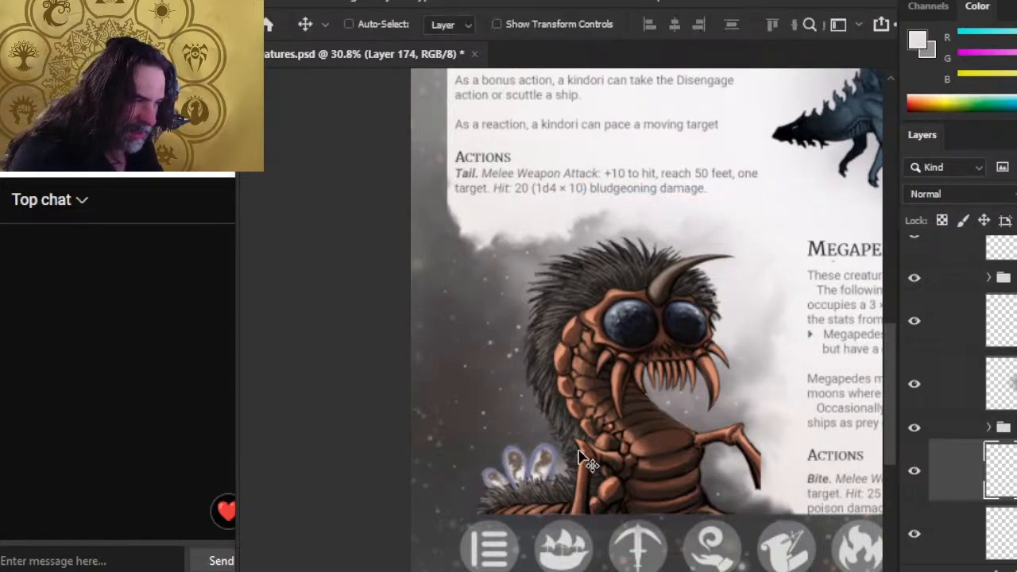
# Step: Fine-tune the position of the transformed star copy around the megapede's lower body and merge it down into Layer 173
pyautogui.press('e')
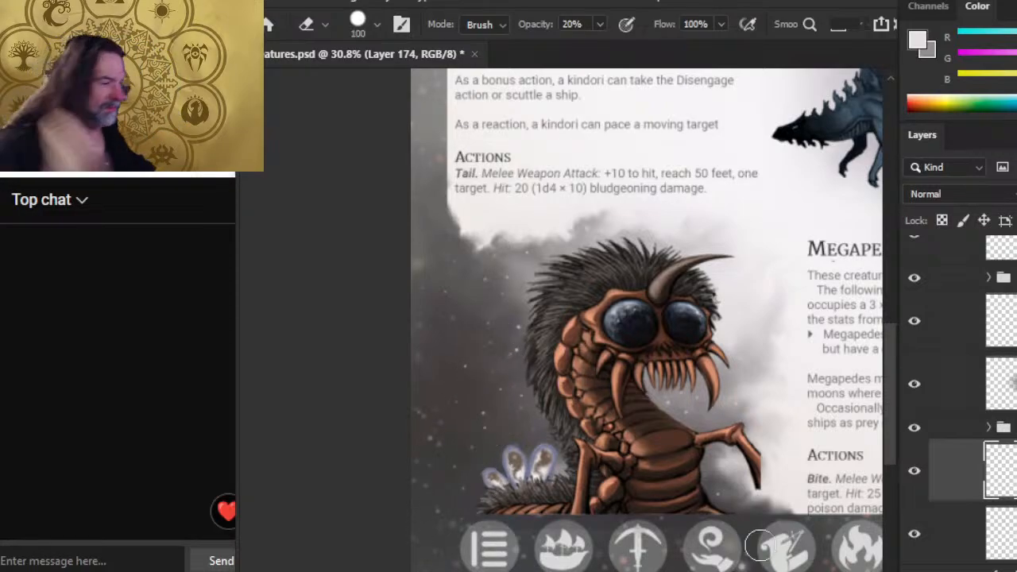
pyautogui.press('v')
pyautogui.moveTo(692, 466)
pyautogui.mouseDown()
pyautogui.moveTo(693, 476)
pyautogui.moveTo(699, 471)
pyautogui.mouseUp()
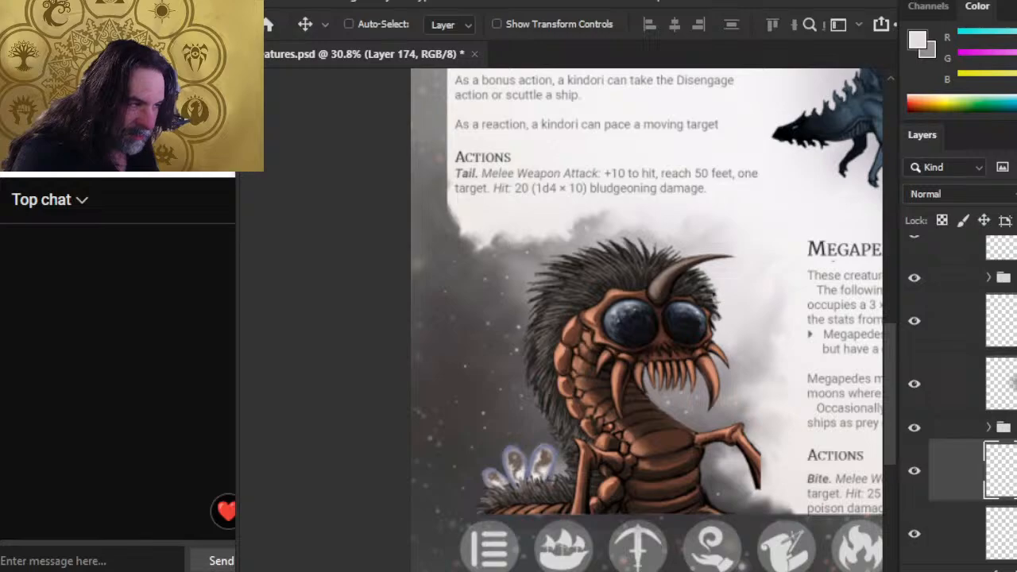
pyautogui.rightClick(958, 470)
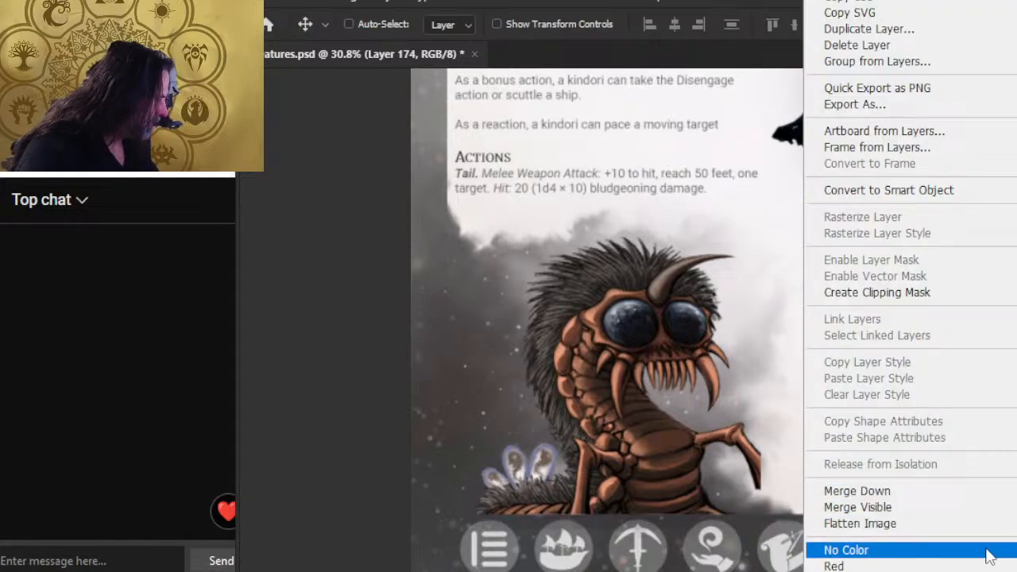
pyautogui.click(977, 488)
# Step: Copy a freehand-selected area of stars near the megapede to a new layer, shift it beside the body, and merge it down into Layer 173
pyautogui.press('l')
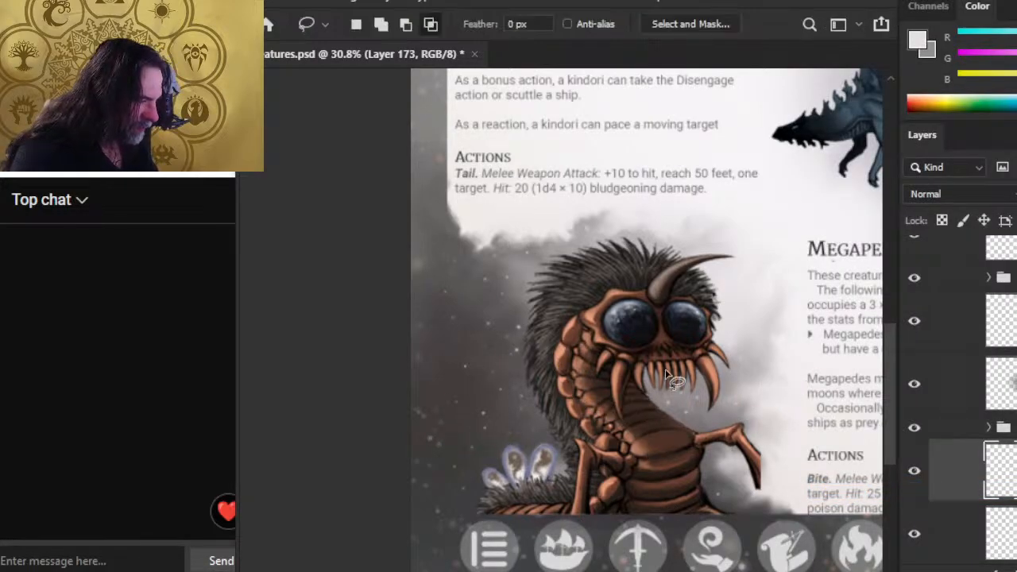
pyautogui.moveTo(676, 358); pyautogui.dragTo(695, 437)
pyautogui.hotkey('ctrl', 'j')
pyautogui.press('v')
pyautogui.moveTo(717, 495)
pyautogui.mouseDown()
pyautogui.moveTo(545, 470)
pyautogui.moveTo(539, 427)
pyautogui.moveTo(588, 359)
pyautogui.moveTo(620, 421)
pyautogui.moveTo(605, 516)
pyautogui.moveTo(583, 540)
pyautogui.moveTo(605, 521)
pyautogui.mouseUp()
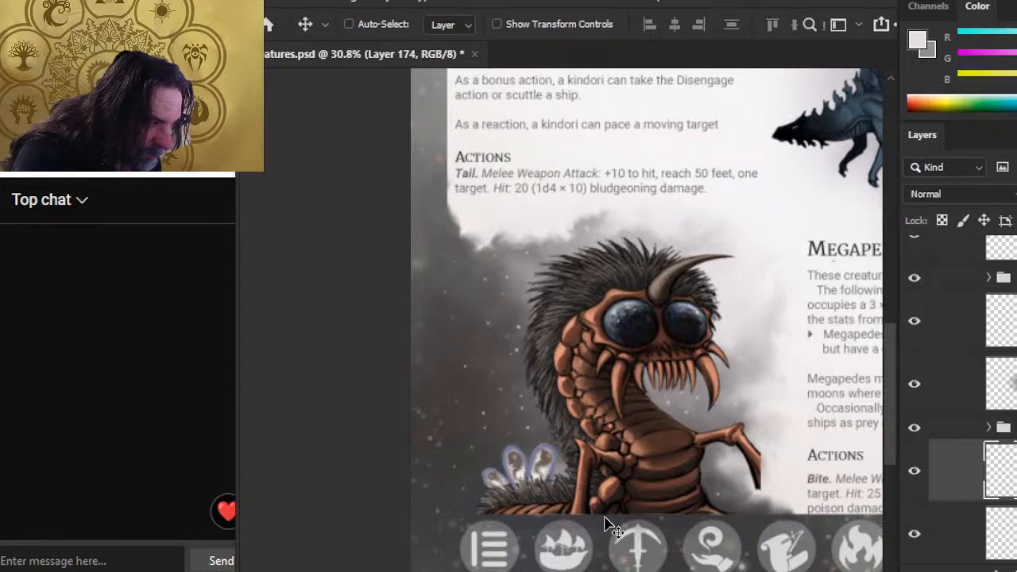
pyautogui.press('e')
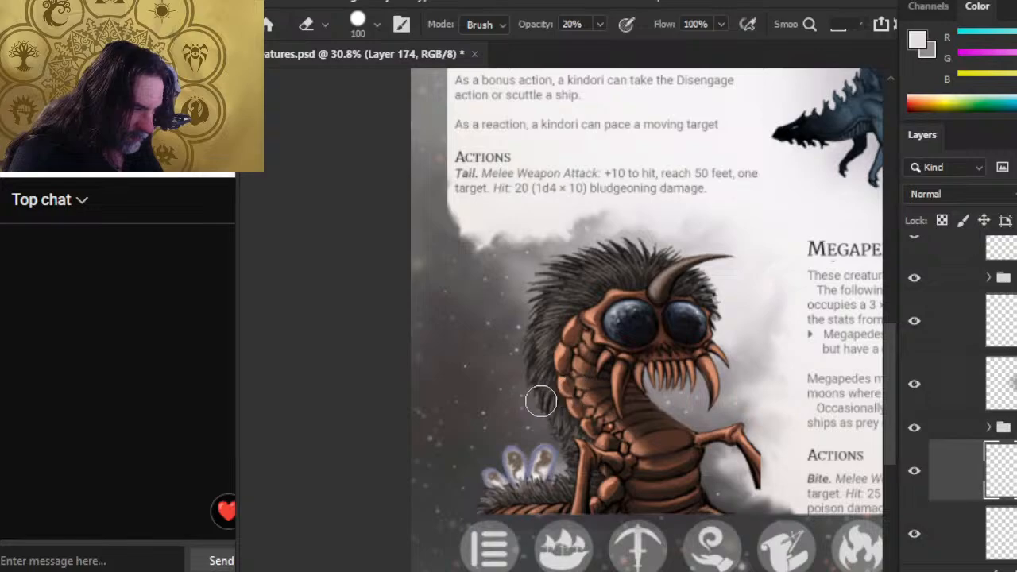
pyautogui.rightClick(991, 477)
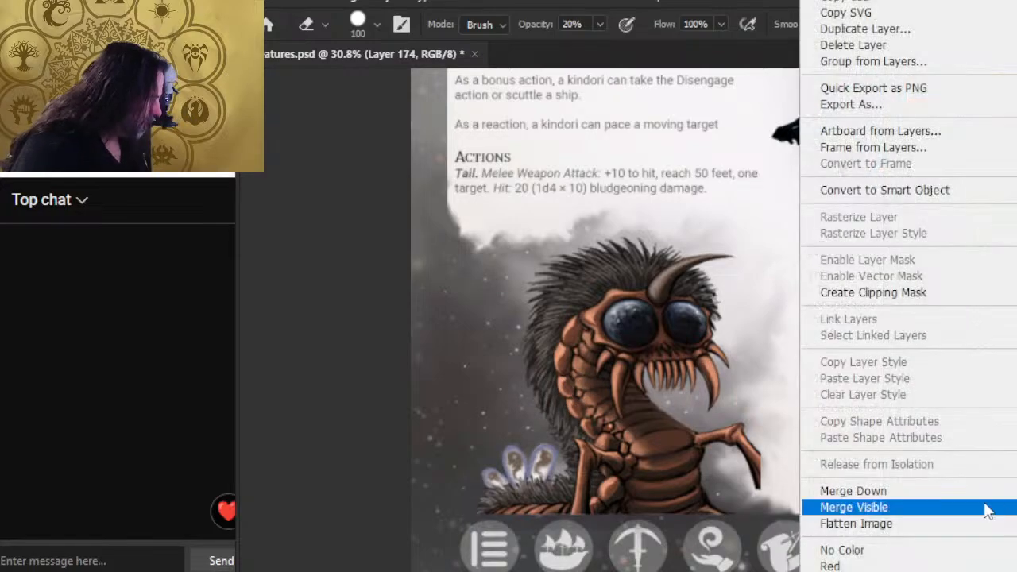
pyautogui.click(985, 490)
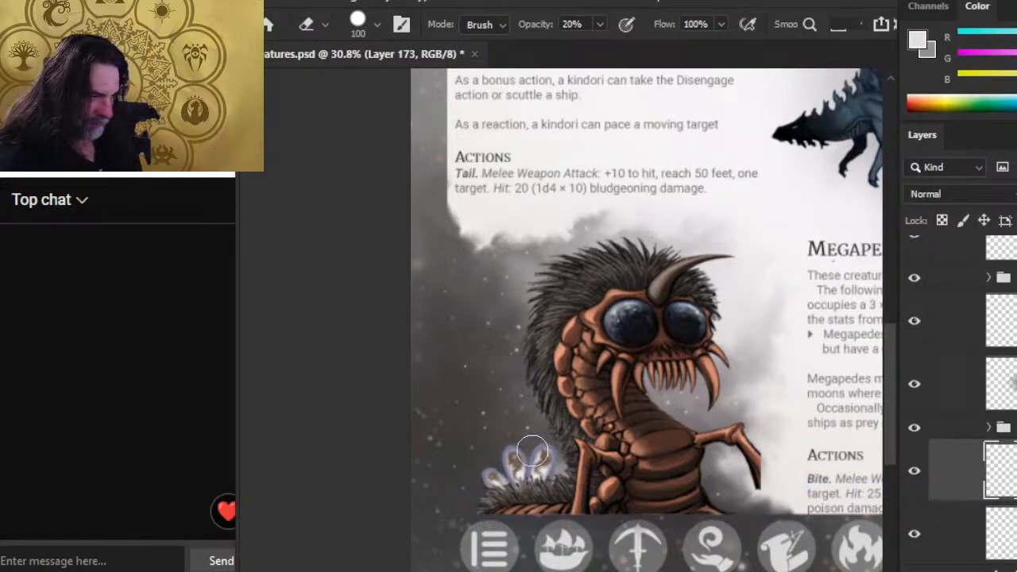
# Step: Fade stars around the megapede's back using a size 60 Eraser at 20% opacity, and merge Layer 173 down into Layer 172
pyautogui.press('[')
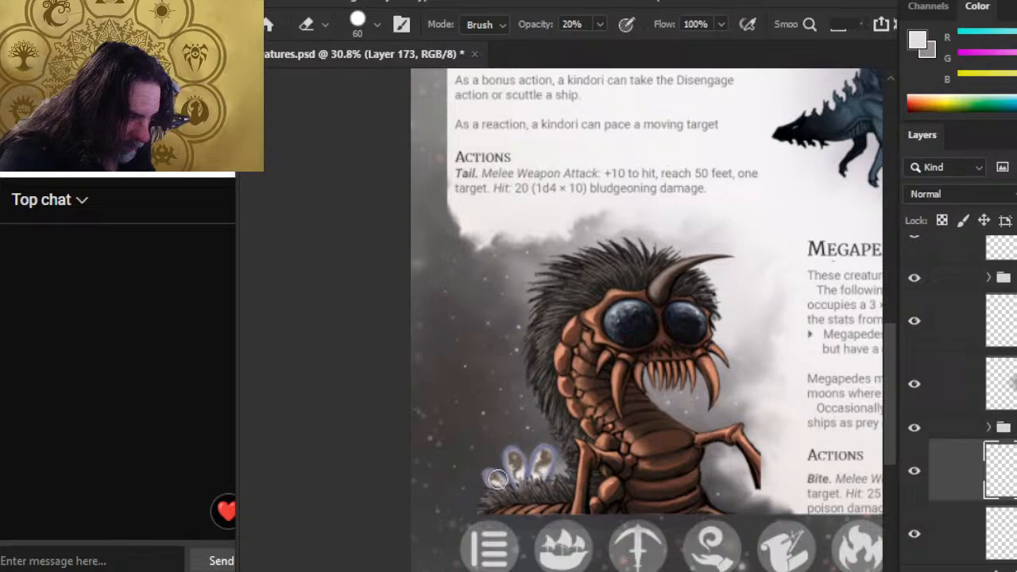
pyautogui.press('b')
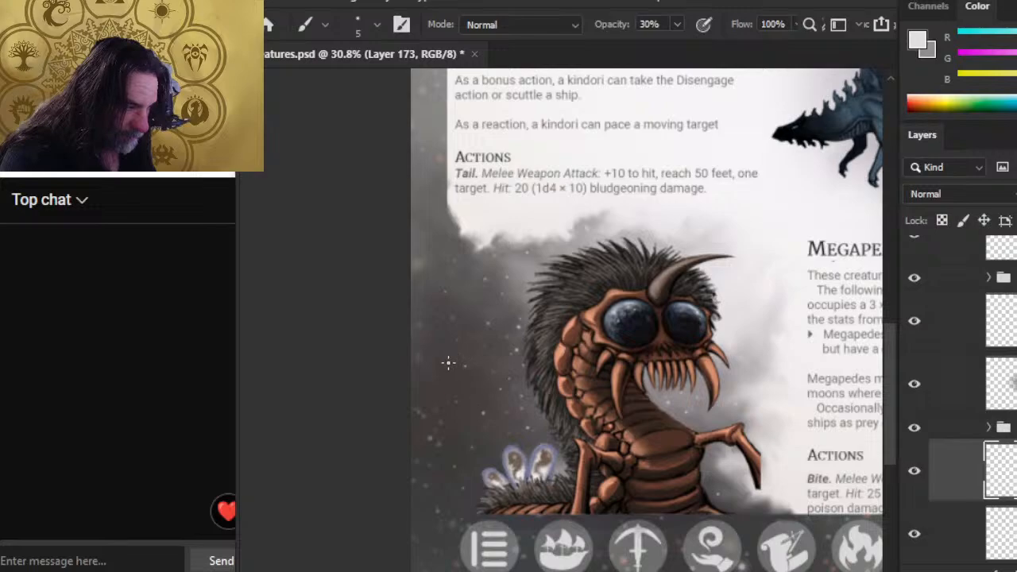
pyautogui.press('e')
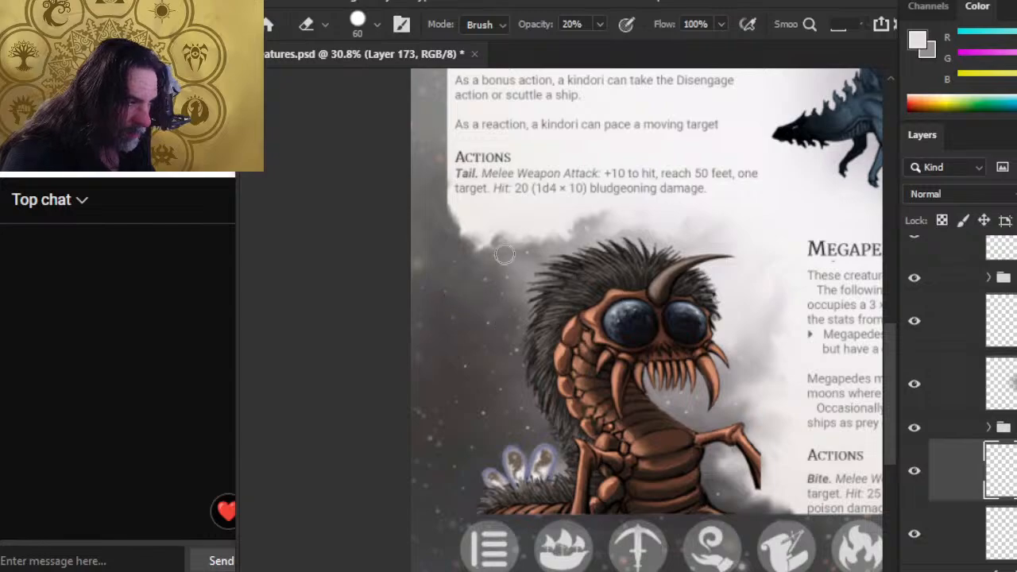
pyautogui.moveTo(572, 263); pyautogui.dragTo(546, 252)
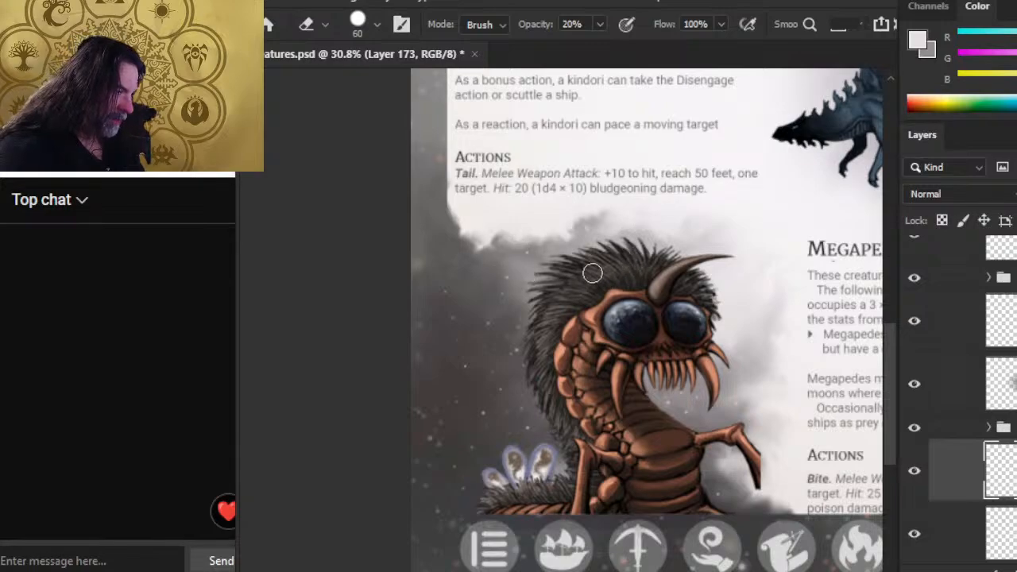
pyautogui.rightClick(985, 473)
pyautogui.click(997, 488)
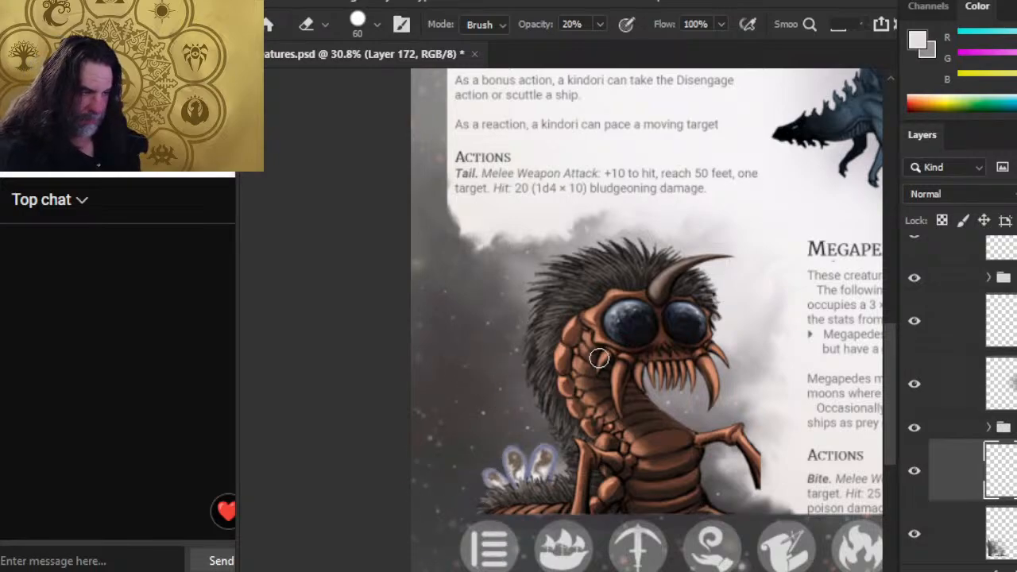
# Step: Copy a freehand-selected area of stars behind the megapede's back and tail to a new layer
pyautogui.press('z')
pyautogui.moveTo(670, 438); pyautogui.dragTo(608, 476)
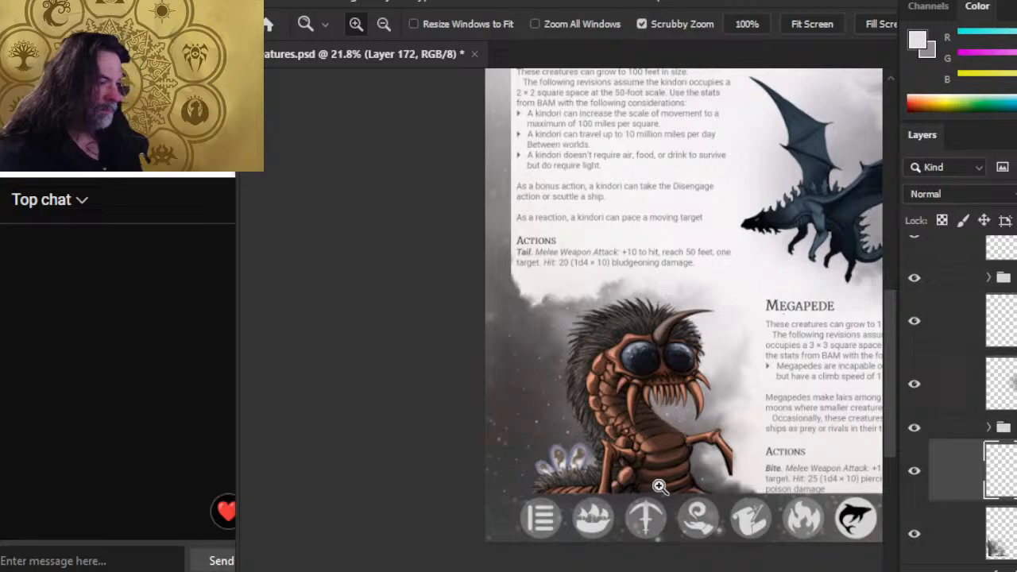
pyautogui.moveTo(678, 476); pyautogui.dragTo(624, 464)
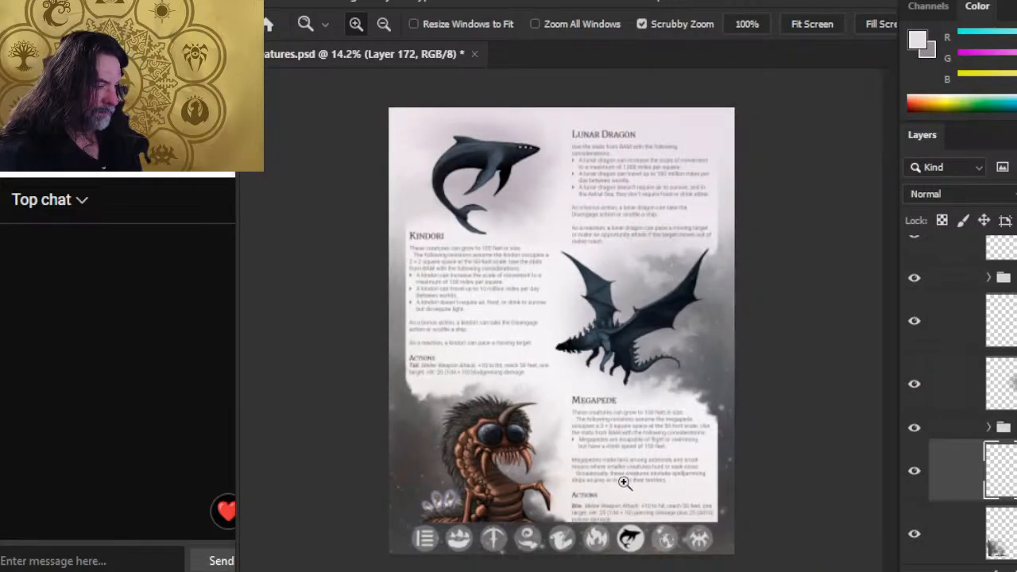
pyautogui.moveTo(755, 359); pyautogui.dragTo(792, 386)
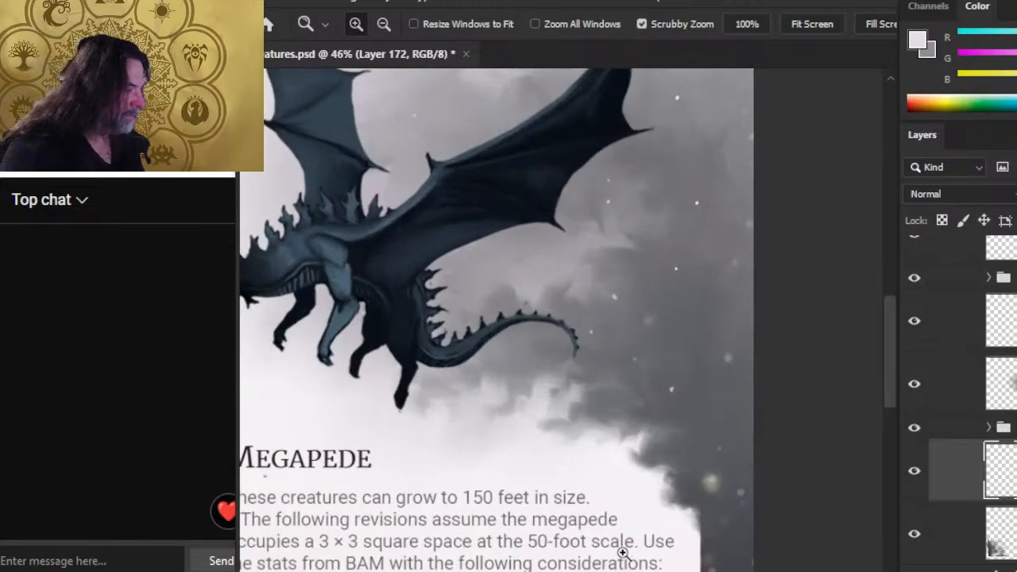
pyautogui.moveTo(692, 442); pyautogui.dragTo(470, 513)
pyautogui.press('l')
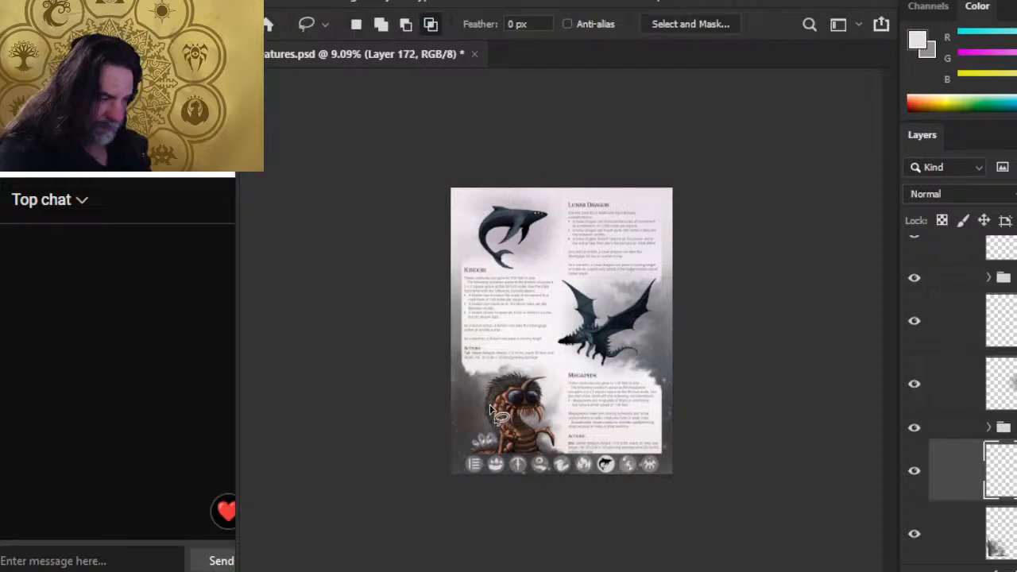
pyautogui.moveTo(524, 464); pyautogui.dragTo(499, 459)
pyautogui.hotkey('ctrl', 'j')
pyautogui.press('v')
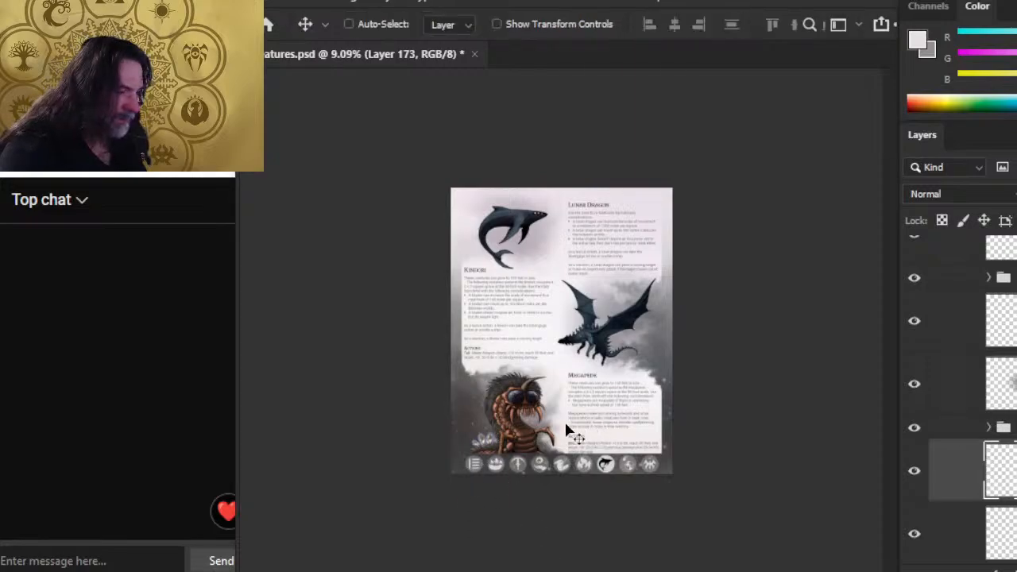
# Step: Try moving the star copy across to the Megapede text and the page's outer edge, and undo the move
pyautogui.moveTo(567, 431); pyautogui.dragTo(658, 426)
pyautogui.press('z')
pyautogui.moveTo(638, 356); pyautogui.dragTo(616, 380)
pyautogui.press('v')
pyautogui.press('ctrl')
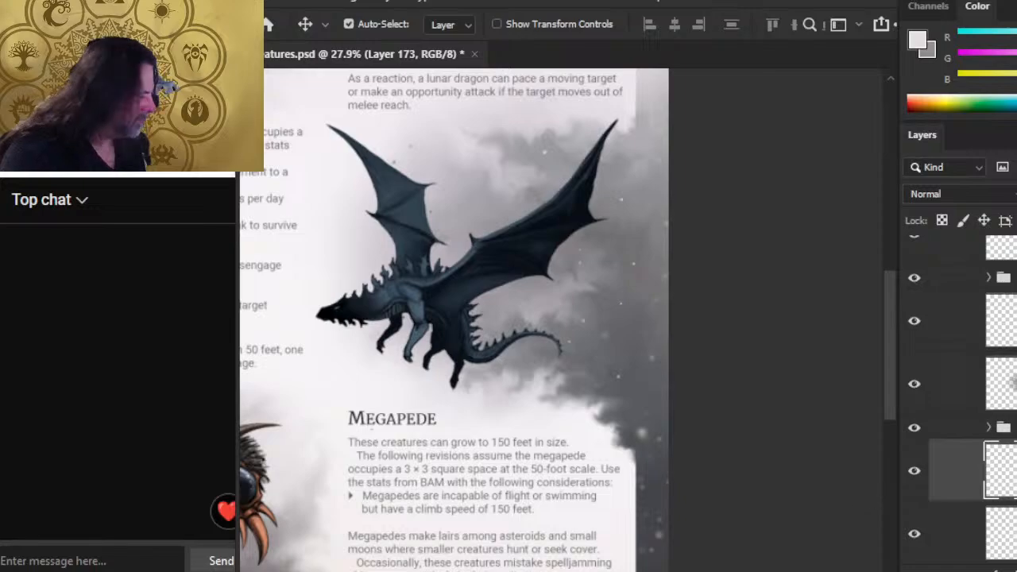
pyautogui.hotkey('ctrl', 'z')
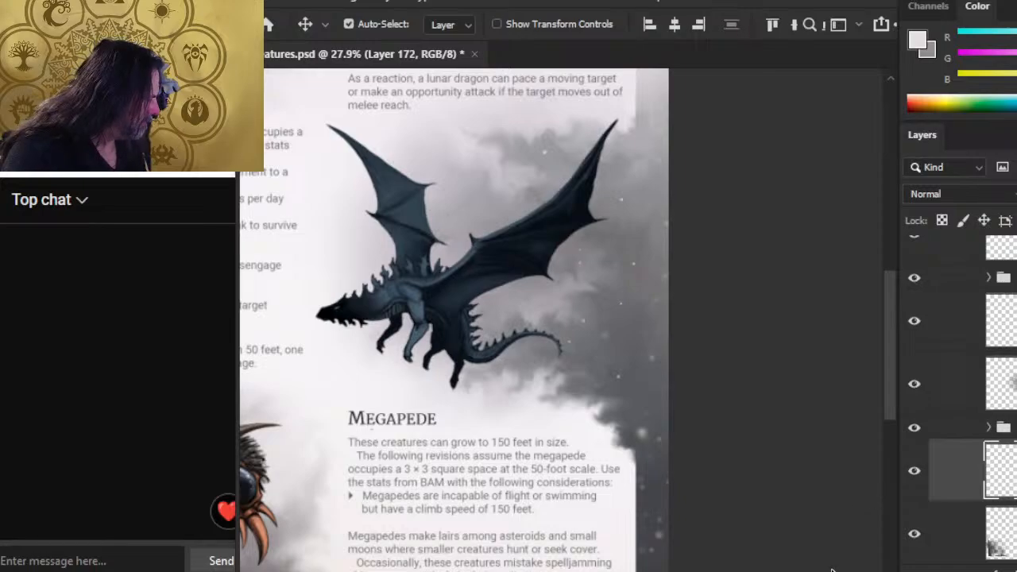
pyautogui.hotkey('ctrl', 'z')
pyautogui.hotkey('ctrl', 'z')
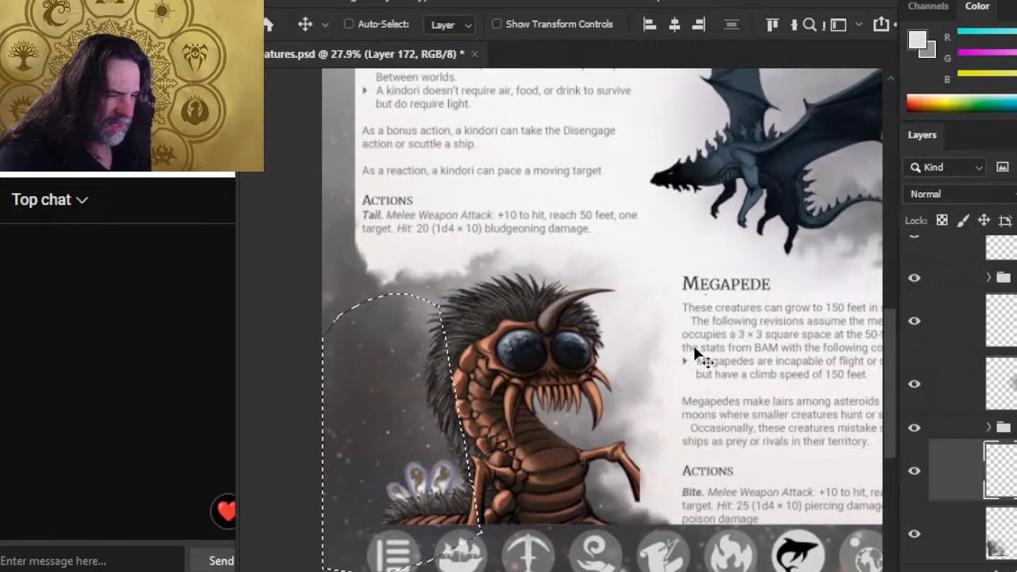
pyautogui.hotkey('ctrl', 'shift', 'z')
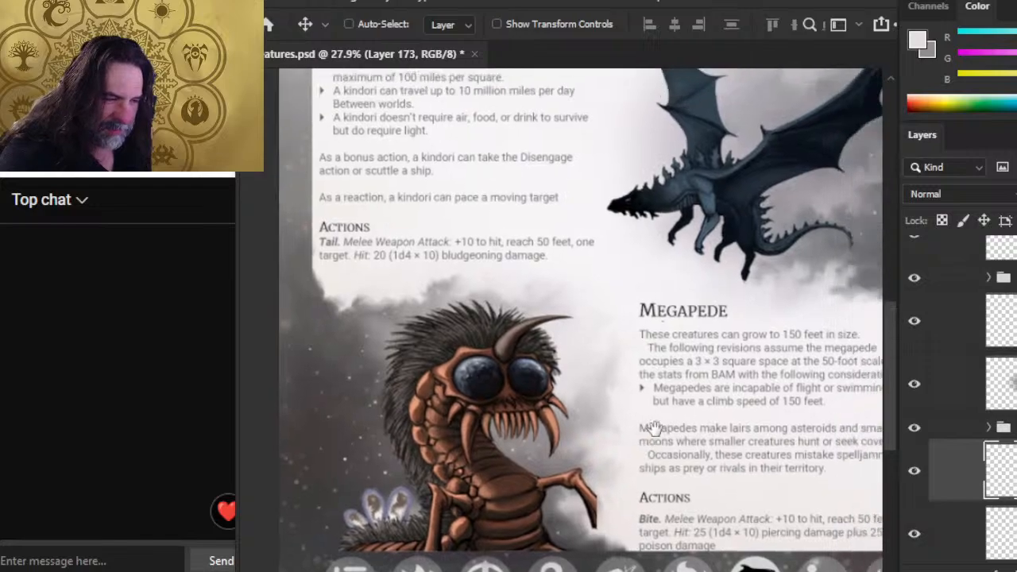
# Step: Merge the star copy beside the megapede down into Layer 172
pyautogui.moveTo(651, 429); pyautogui.dragTo(688, 390)
pyautogui.press('z')
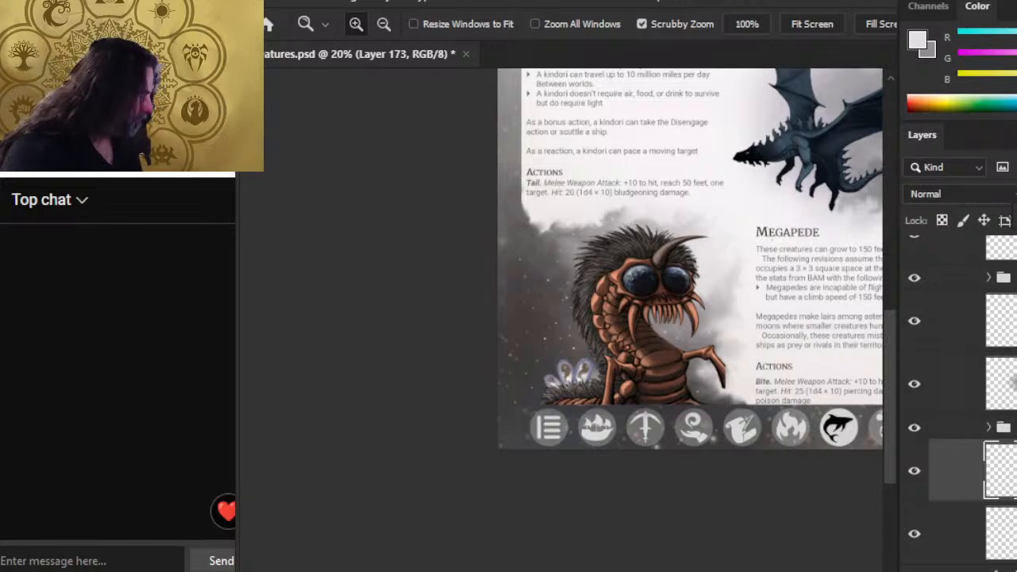
pyautogui.rightClick(958, 472)
pyautogui.click(976, 491)
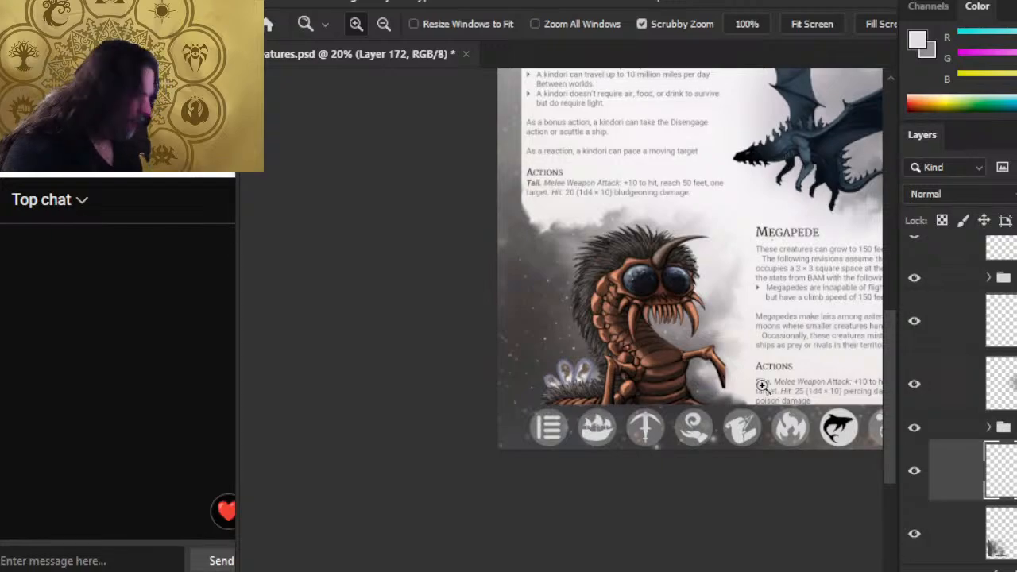
# Step: Copy a freehand-selected area of the megapede's stars to a new layer and move the copy up beside the Megapede heading
pyautogui.press('l')
pyautogui.moveTo(590, 300); pyautogui.dragTo(572, 382)
pyautogui.click(635, 314)
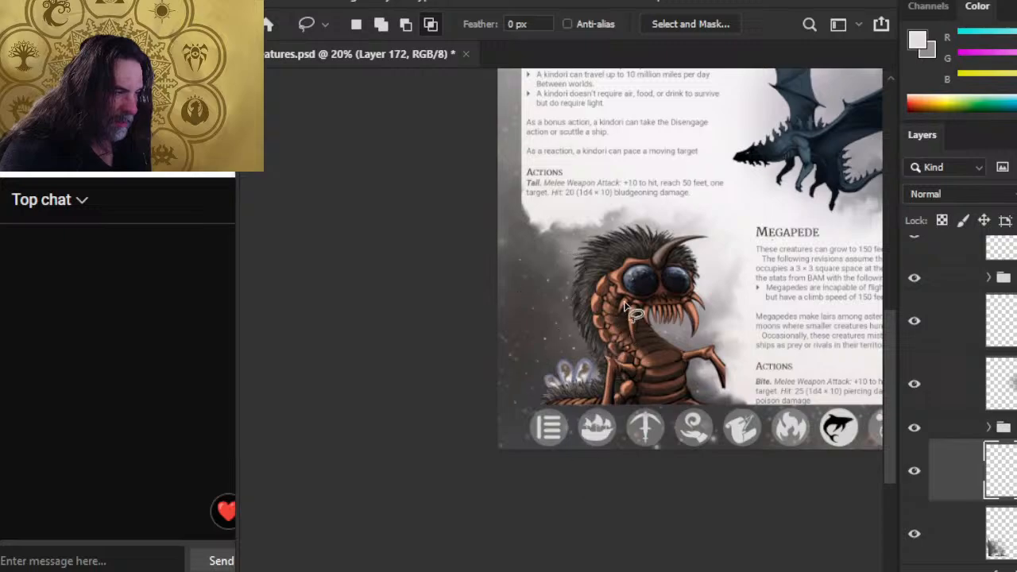
pyautogui.moveTo(627, 312)
pyautogui.mouseDown()
pyautogui.moveTo(516, 350)
pyautogui.moveTo(533, 476)
pyautogui.moveTo(623, 314)
pyautogui.mouseUp()
pyautogui.moveTo(743, 315); pyautogui.dragTo(599, 421)
pyautogui.hotkey('ctrl', 'j')
pyautogui.press('v')
pyautogui.moveTo(470, 445); pyautogui.dragTo(750, 362)
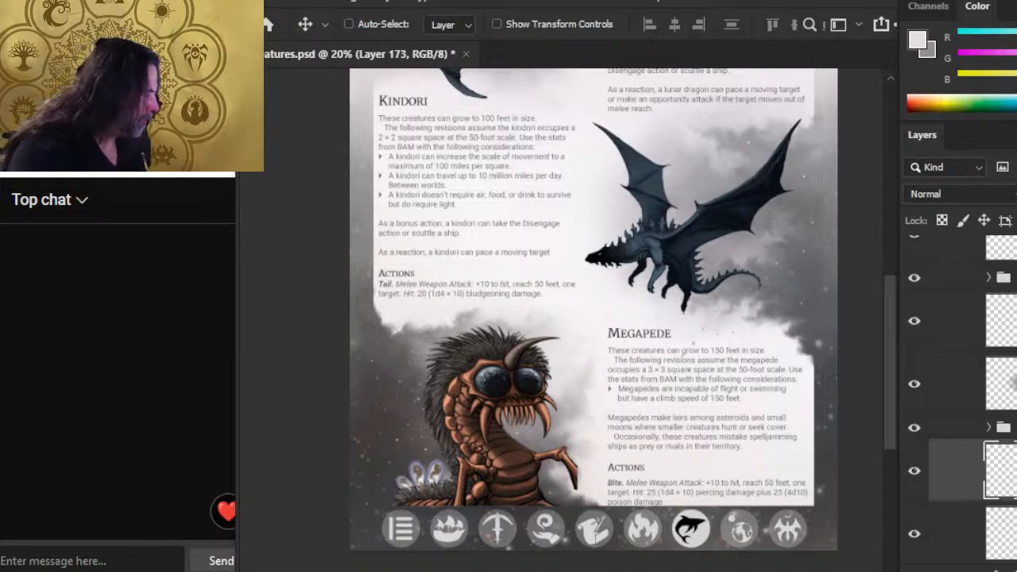
# Step: Raise the star copy on Layer 173 above the grey shading layer and position it around the lunar dragon's tail
pyautogui.moveTo(953, 470); pyautogui.dragTo(953, 354)
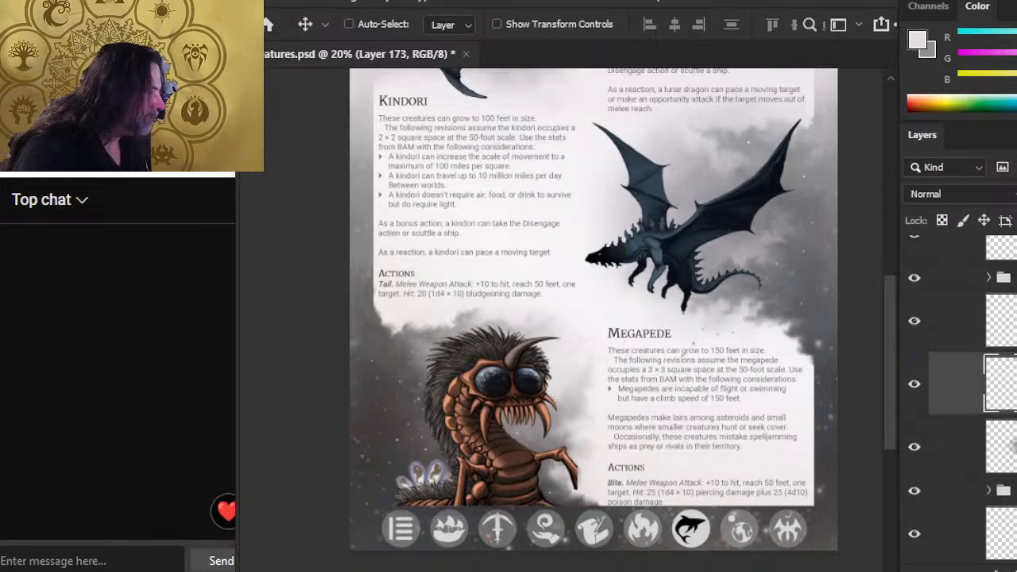
pyautogui.moveTo(727, 382); pyautogui.dragTo(711, 262)
pyautogui.press('z')
pyautogui.click(834, 238)
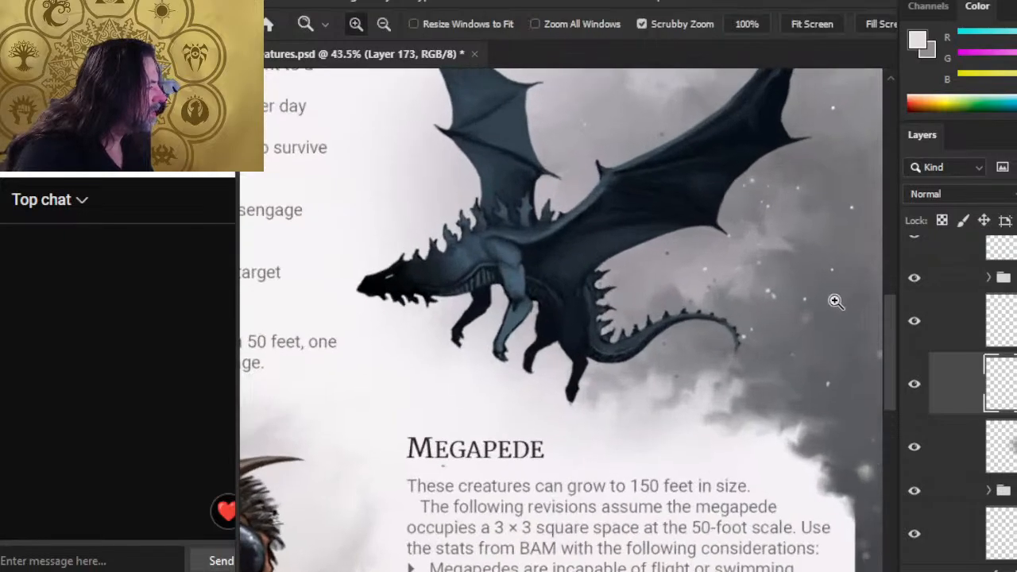
pyautogui.moveTo(723, 402); pyautogui.dragTo(740, 413)
pyautogui.press('e')
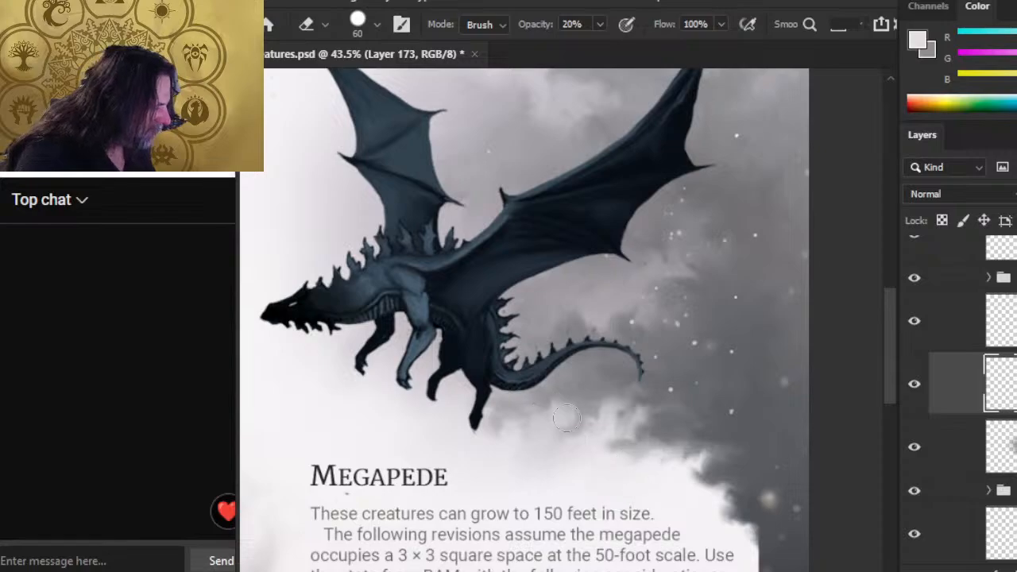
pyautogui.moveTo(567, 215); pyautogui.dragTo(540, 322)
# Step: Free-transform the star copy by the dragon's tail: rotate it -51.90°, flip it vertically, and rotate it further
pyautogui.press('l')
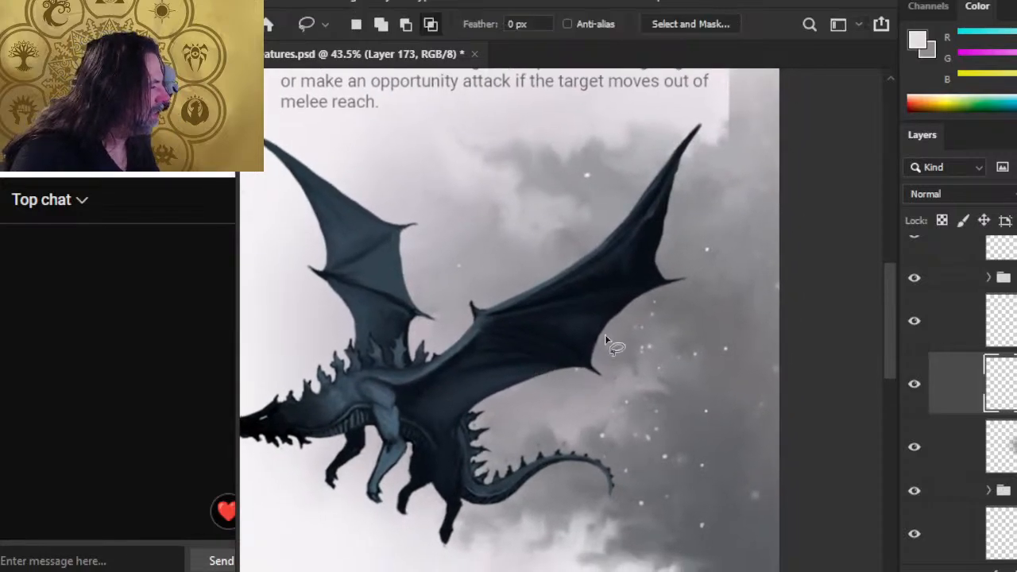
pyautogui.rightClick(605, 329)
pyautogui.click(707, 197)
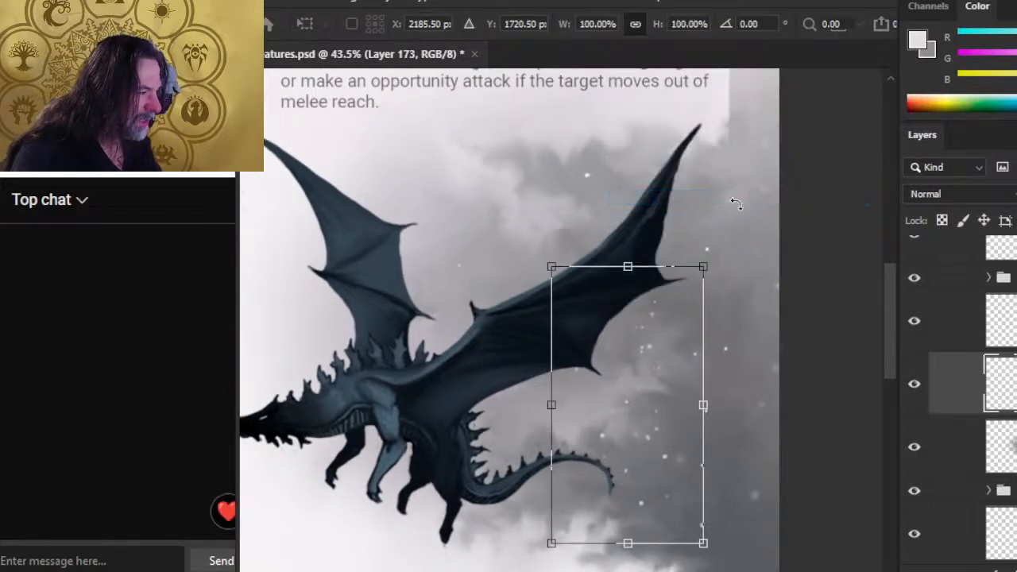
pyautogui.moveTo(731, 200); pyautogui.dragTo(585, 242)
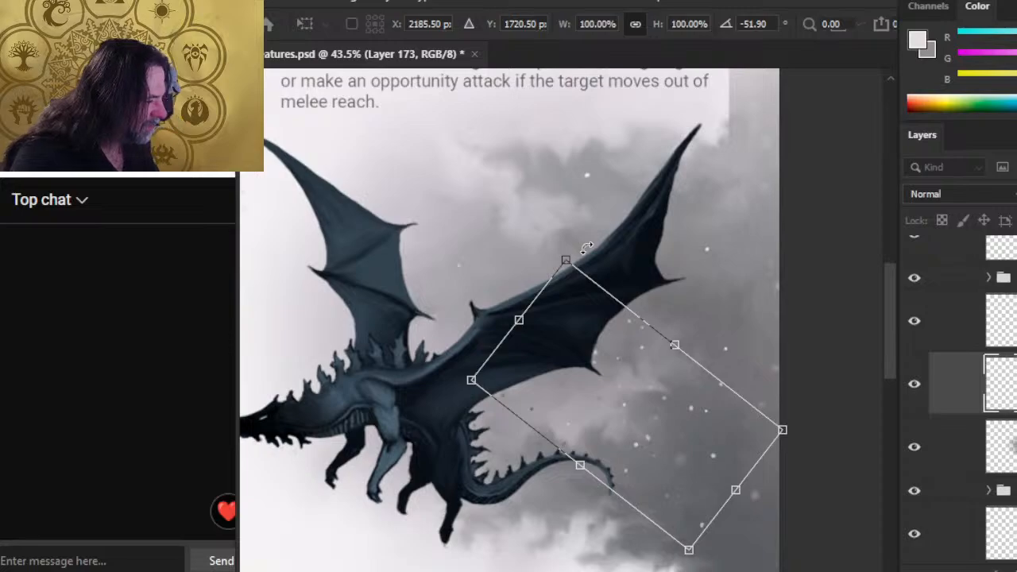
pyautogui.rightClick(628, 270)
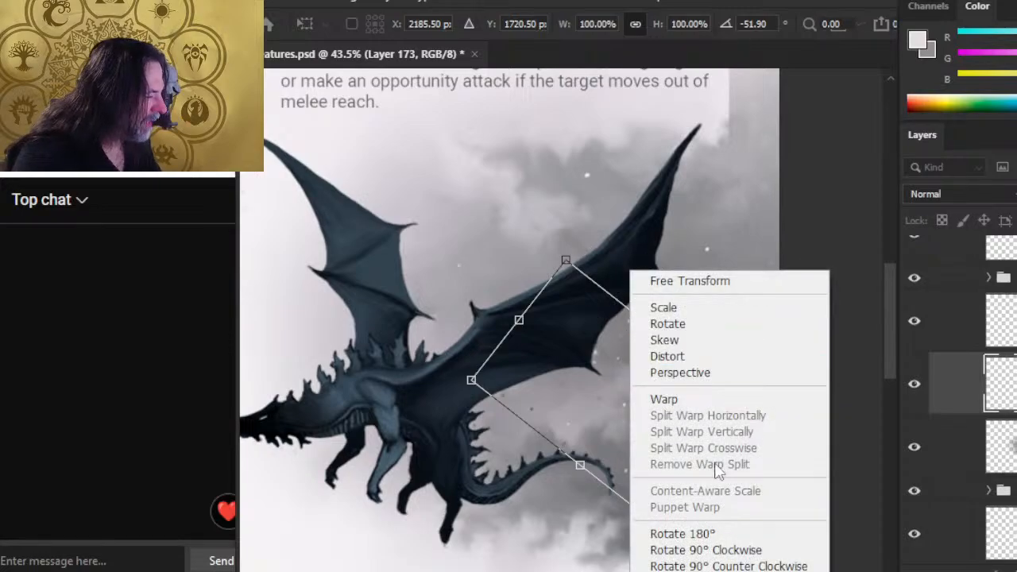
pyautogui.click(675, 571)
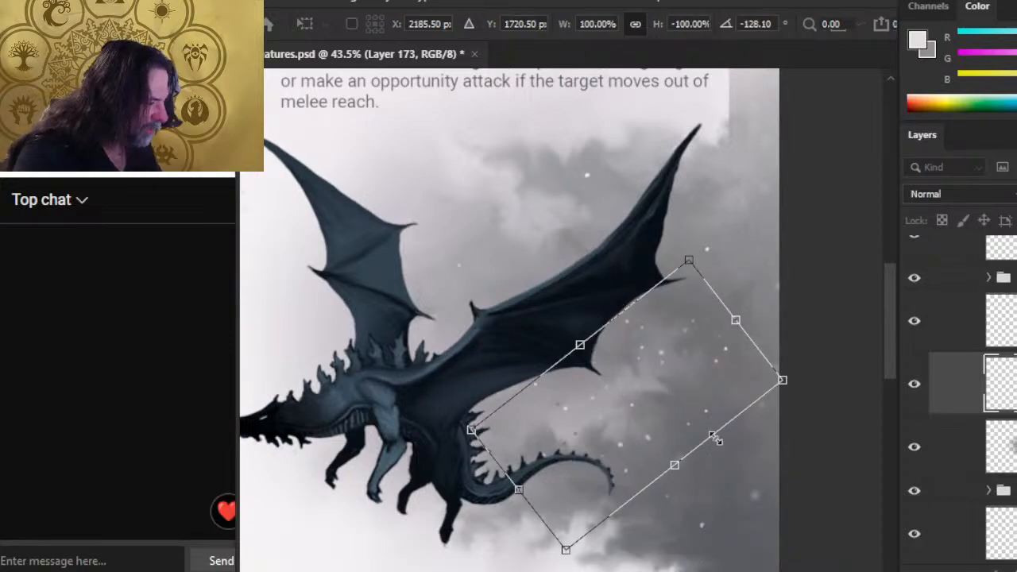
pyautogui.moveTo(729, 245); pyautogui.dragTo(437, 313)
pyautogui.press('Return')
# Step: Shift the transformed stars toward the page's outer edge and thin them around the dragon's tail with the Eraser at 20% opacity
pyautogui.press('l')
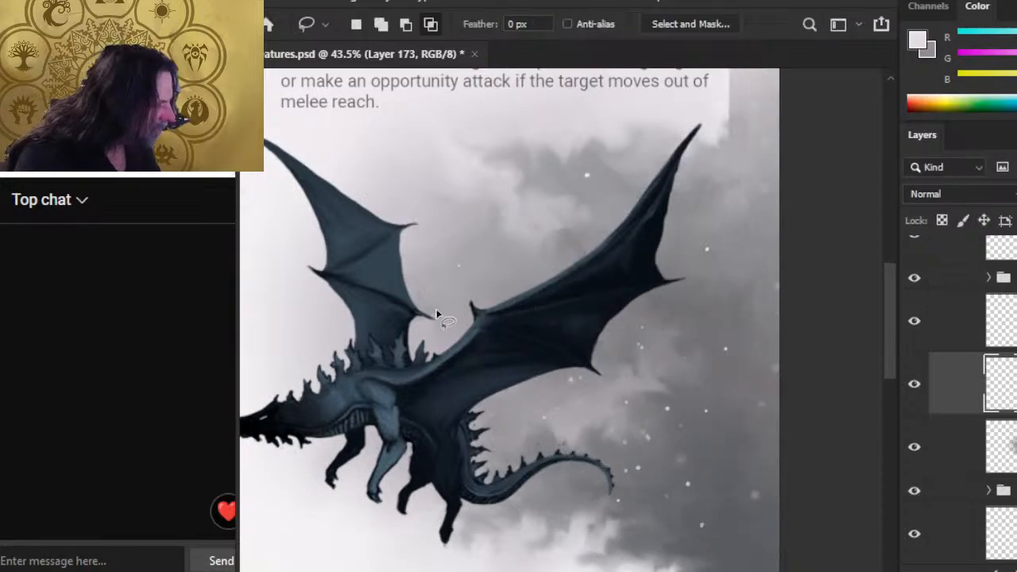
pyautogui.press('v')
pyautogui.moveTo(731, 482)
pyautogui.mouseDown()
pyautogui.moveTo(745, 459)
pyautogui.moveTo(777, 449)
pyautogui.mouseUp()
pyautogui.press('e')
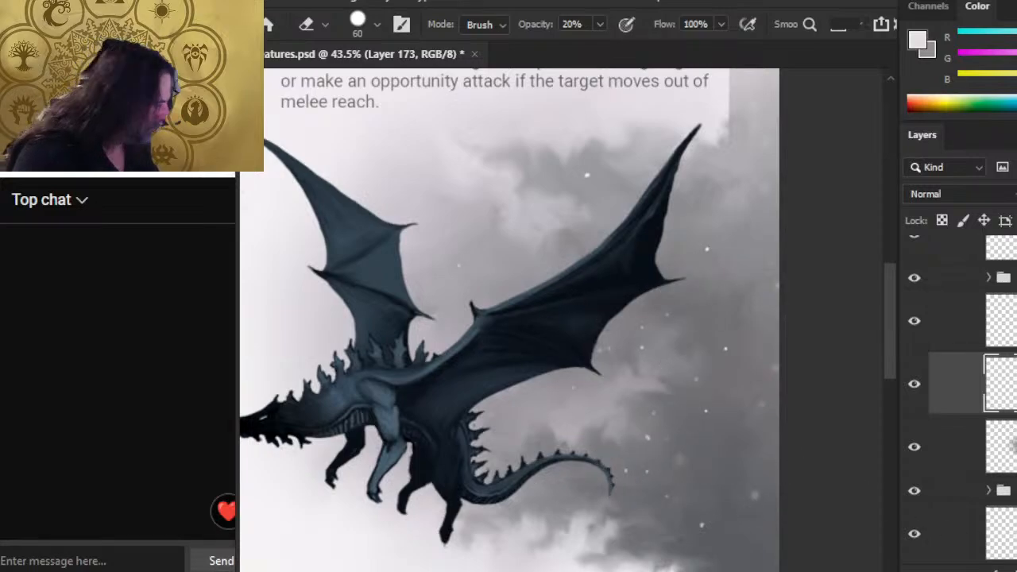
# Step: Select Layer 170 and hide its stars around the lunar dragon
pyautogui.hotkey('alt', ']')
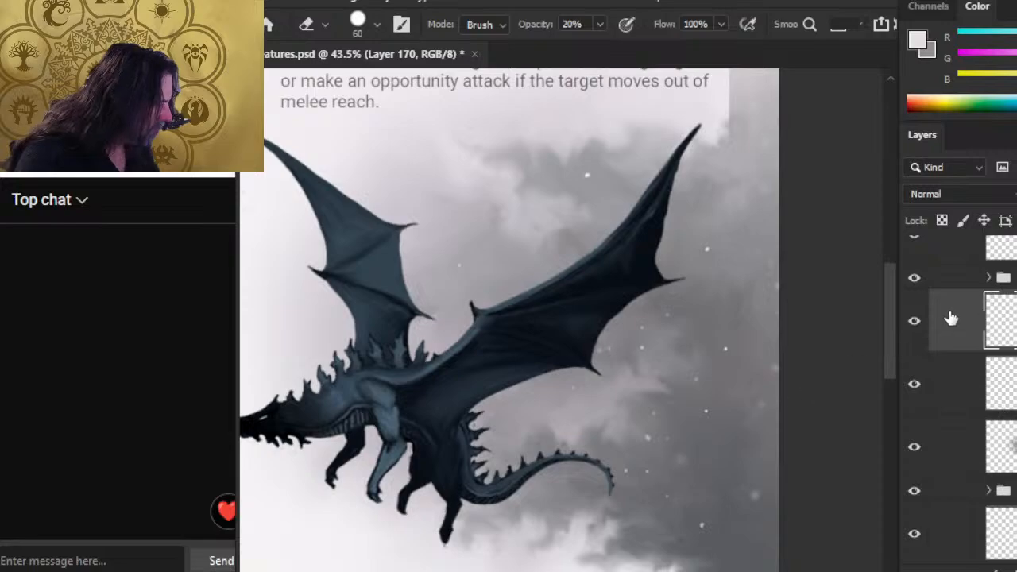
pyautogui.click(926, 332)
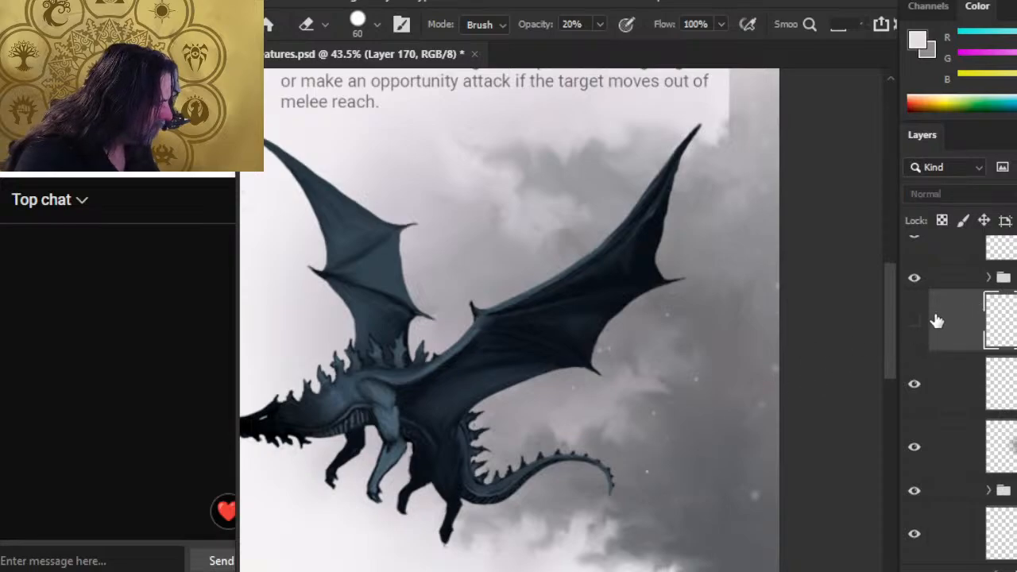
# Step: Show the stars on Layer 170 again and review the lunar dragon and megapede artwork across the whole page
pyautogui.click(915, 327)
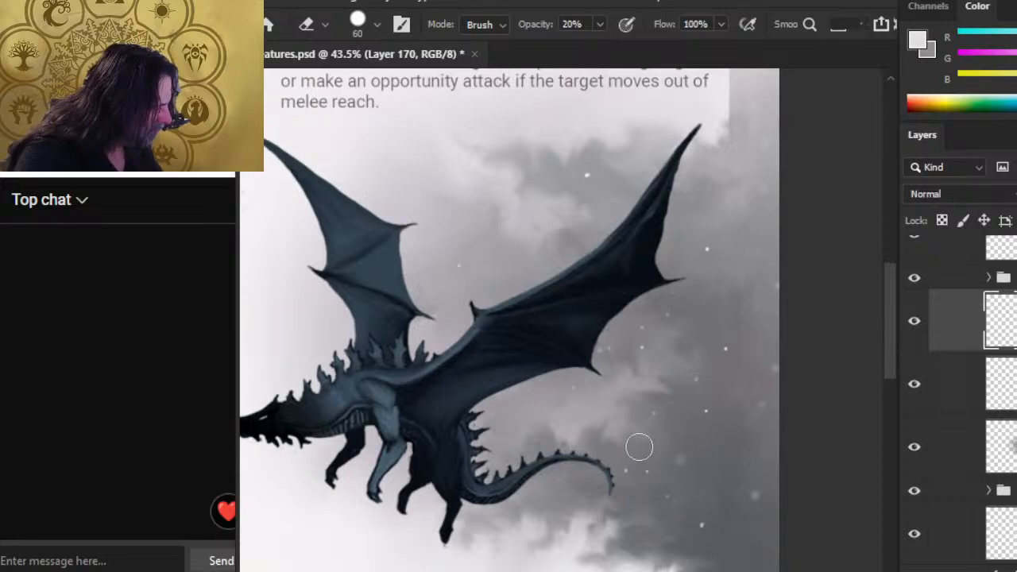
pyautogui.press('z')
pyautogui.moveTo(711, 493); pyautogui.dragTo(676, 493)
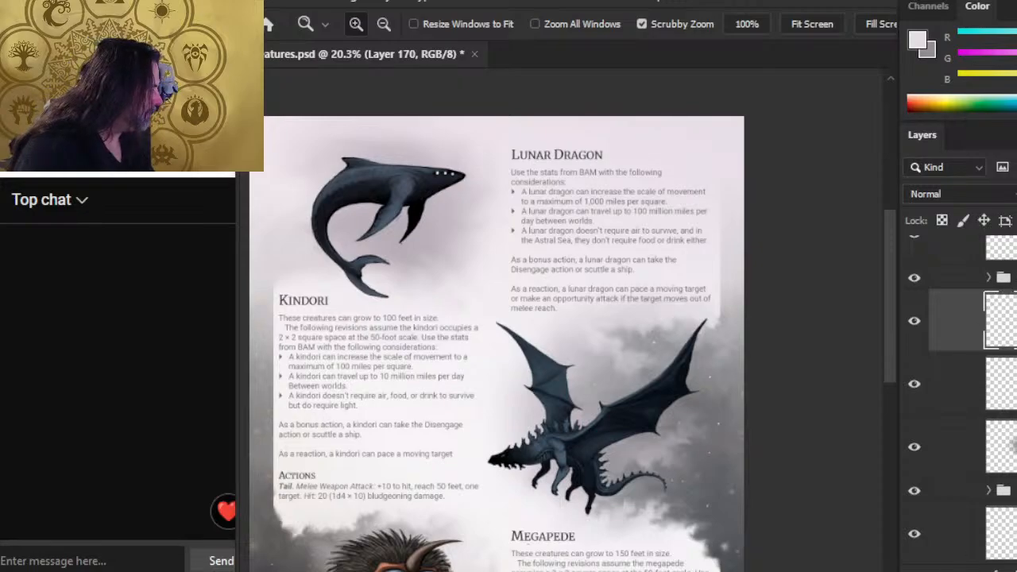
pyautogui.moveTo(592, 514); pyautogui.dragTo(674, 305)
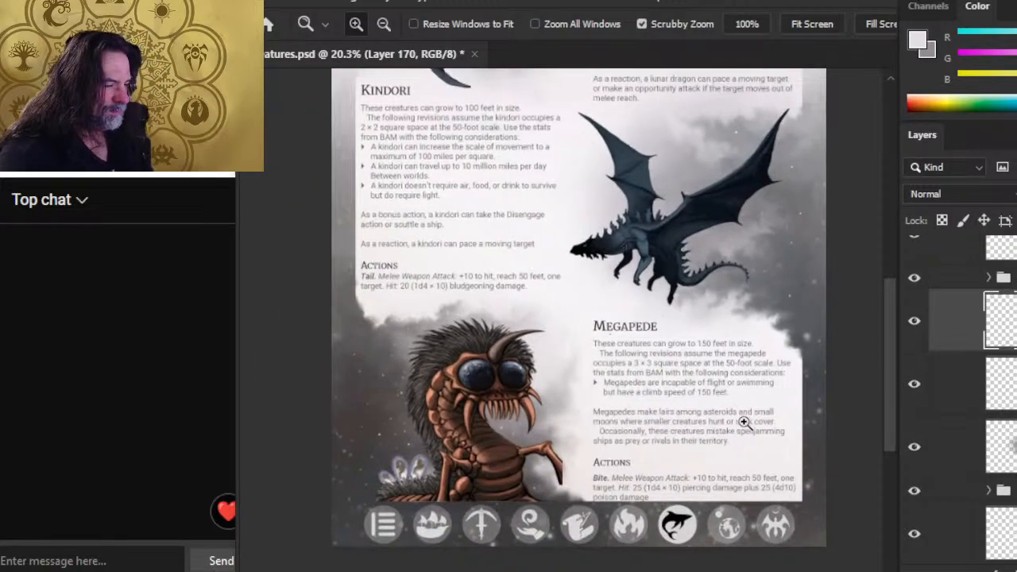
pyautogui.scroll(5, 653, 379)
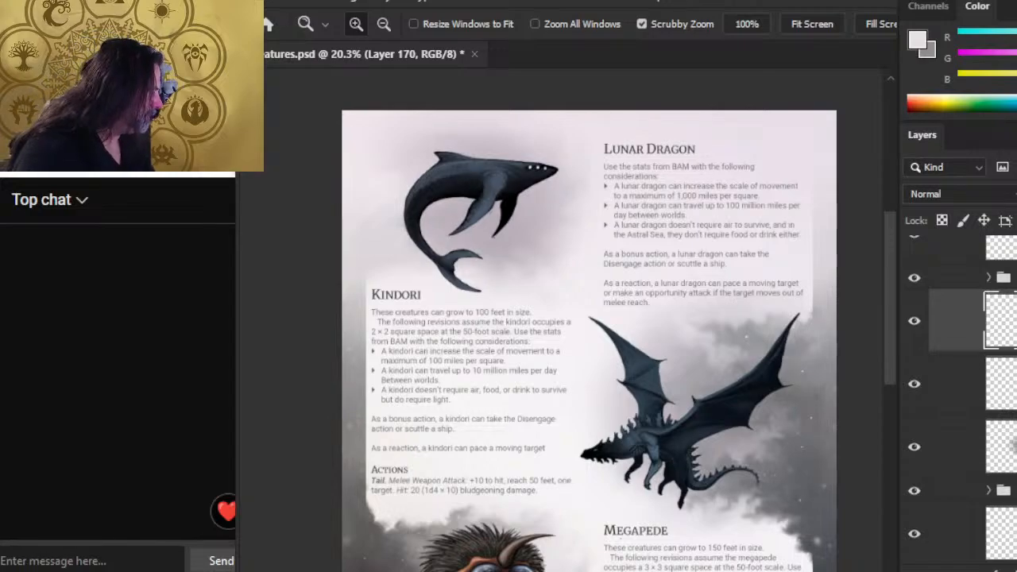
# Step: Try painting grey shading beside the kindori's tail on a new layer with a 30% opacity brush, and delete that layer
pyautogui.scroll(4, 962, 397)
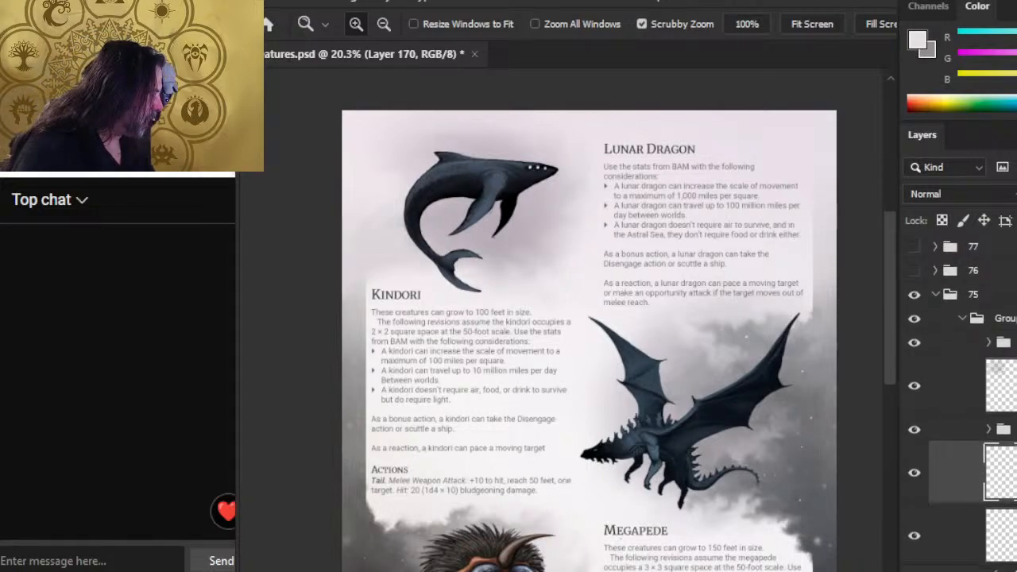
pyautogui.click(953, 385)
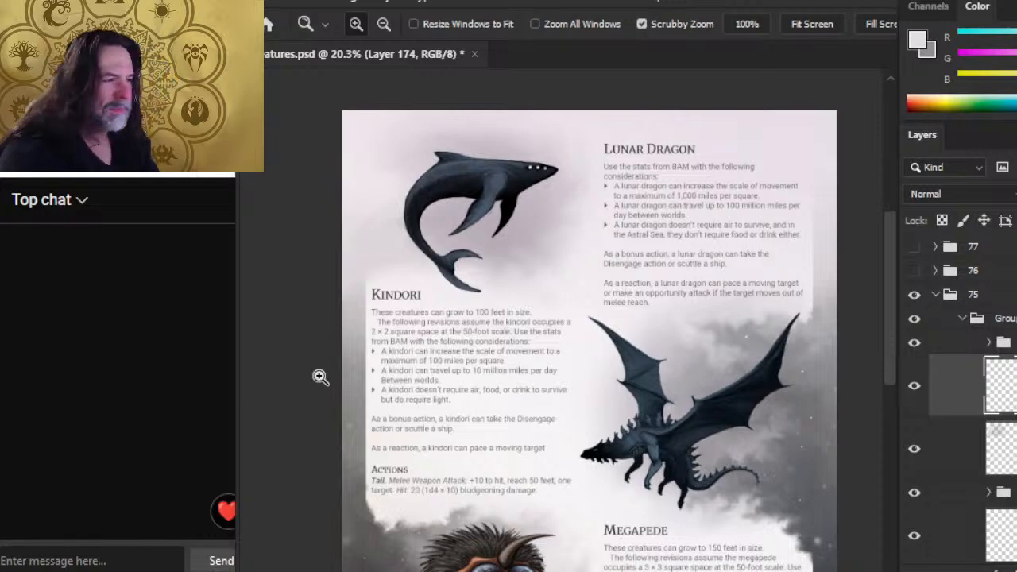
pyautogui.press('b')
pyautogui.keyDown('alt'); pyautogui.click(354, 459); pyautogui.keyUp('alt')
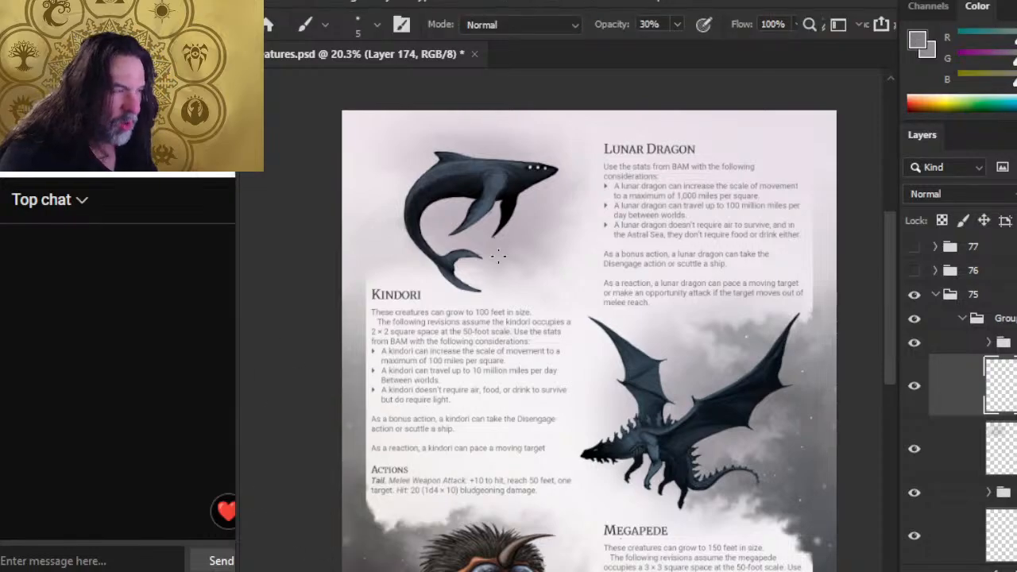
pyautogui.press(']')
pyautogui.press(']')
pyautogui.press(']')
pyautogui.press(']')
pyautogui.press(']')
pyautogui.press(']')
pyautogui.moveTo(497, 277)
pyautogui.mouseDown()
pyautogui.moveTo(540, 272)
pyautogui.moveTo(526, 256)
pyautogui.moveTo(510, 277)
pyautogui.moveTo(556, 254)
pyautogui.moveTo(564, 234)
pyautogui.moveTo(567, 258)
pyautogui.moveTo(555, 214)
pyautogui.moveTo(544, 278)
pyautogui.mouseUp()
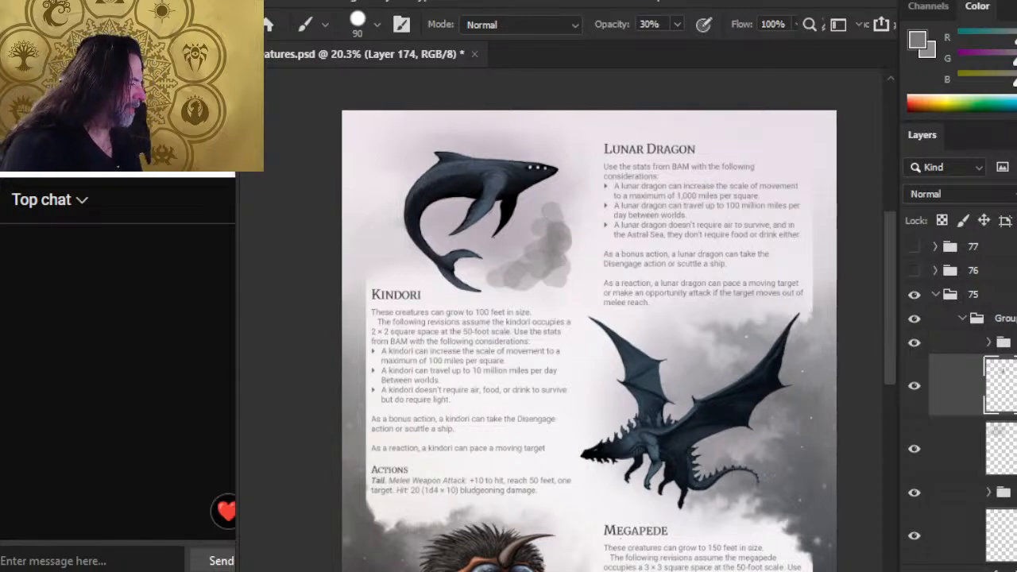
pyautogui.press('Delete')
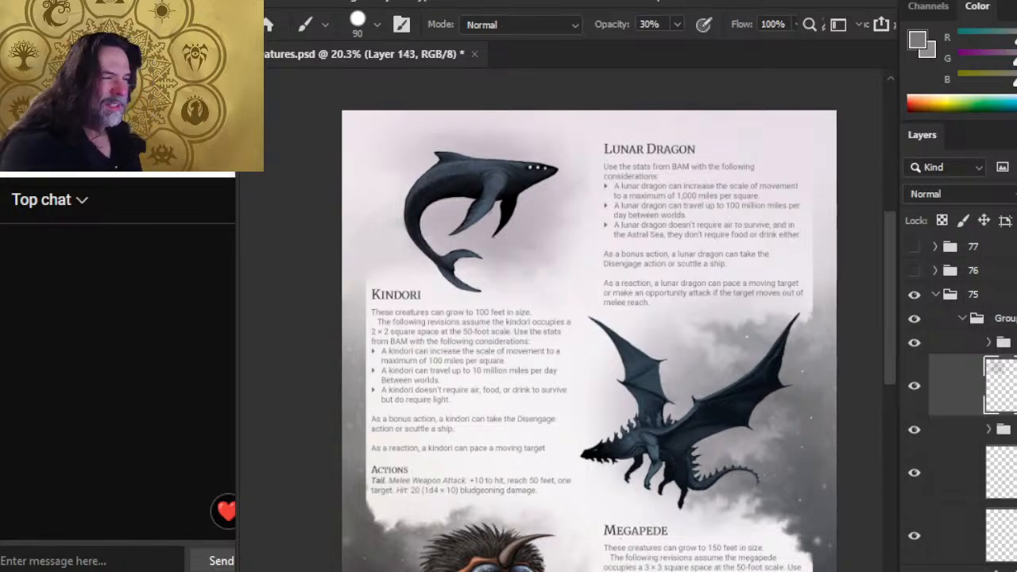
# Step: Collapse and hide page group 75, and show page group 77 instead
pyautogui.click(941, 295)
pyautogui.rightClick(1009, 299)
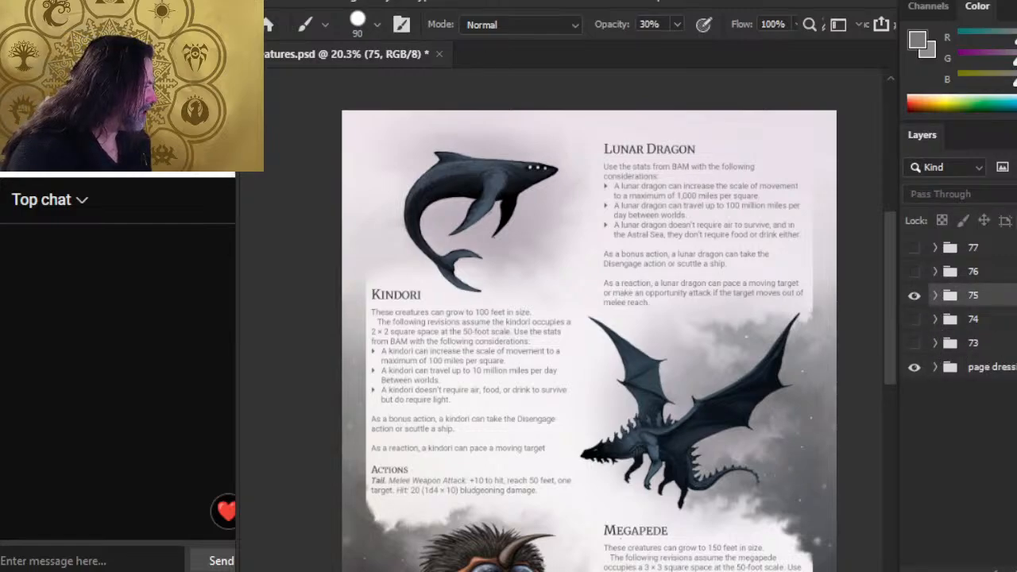
pyautogui.click(914, 251)
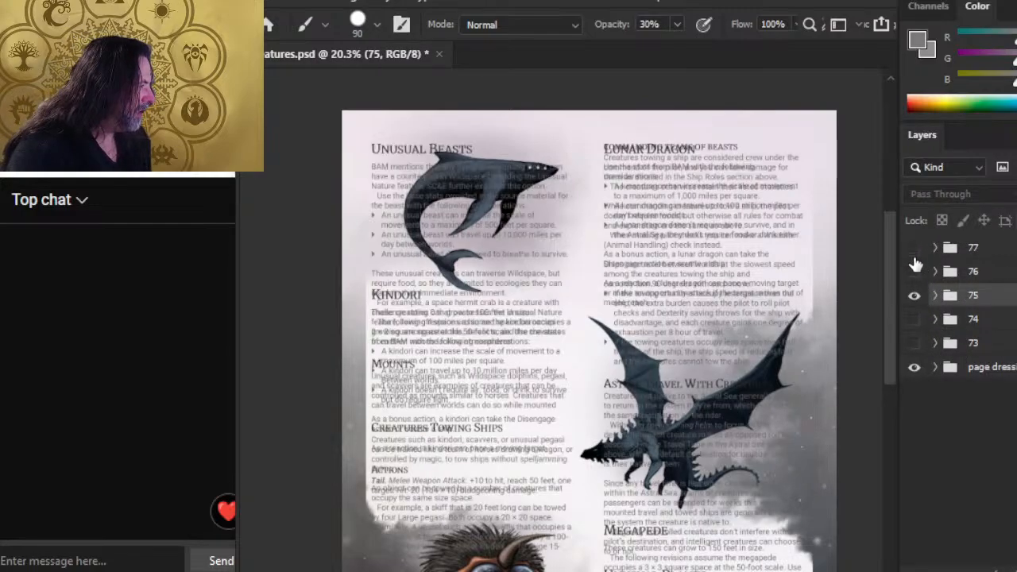
pyautogui.click(914, 295)
pyautogui.click(914, 247)
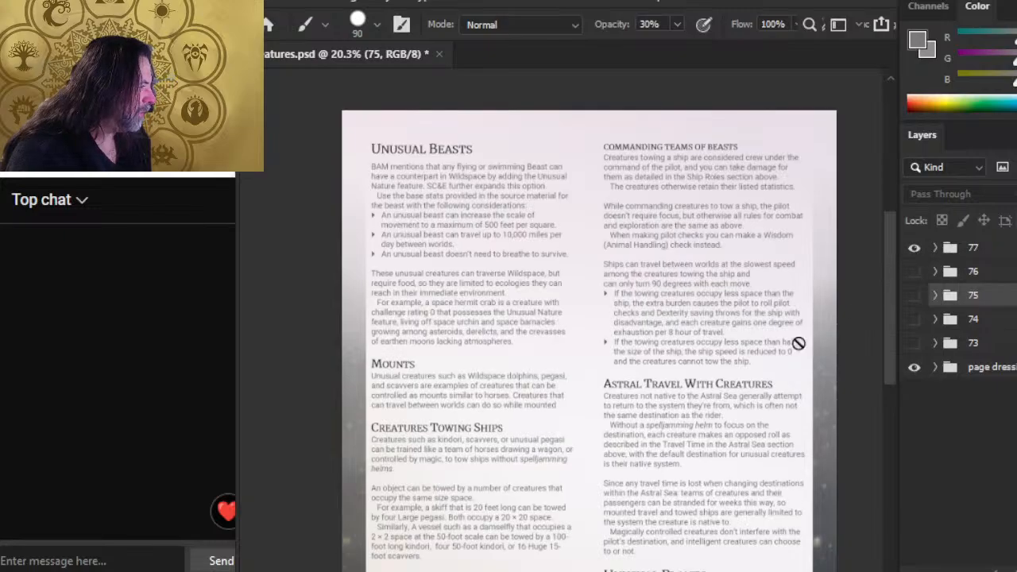
# Step: Compare the lower-left page corner of group 77 with those of groups 73 and 74
pyautogui.press('z')
pyautogui.moveTo(797, 426); pyautogui.dragTo(702, 446)
pyautogui.moveTo(448, 470); pyautogui.dragTo(546, 456)
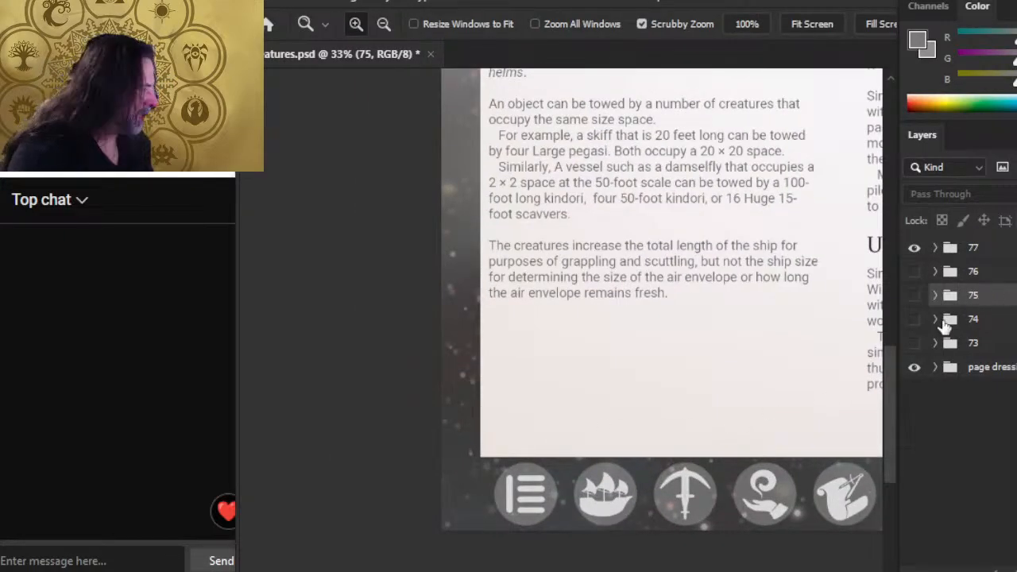
pyautogui.click(915, 247)
pyautogui.click(915, 343)
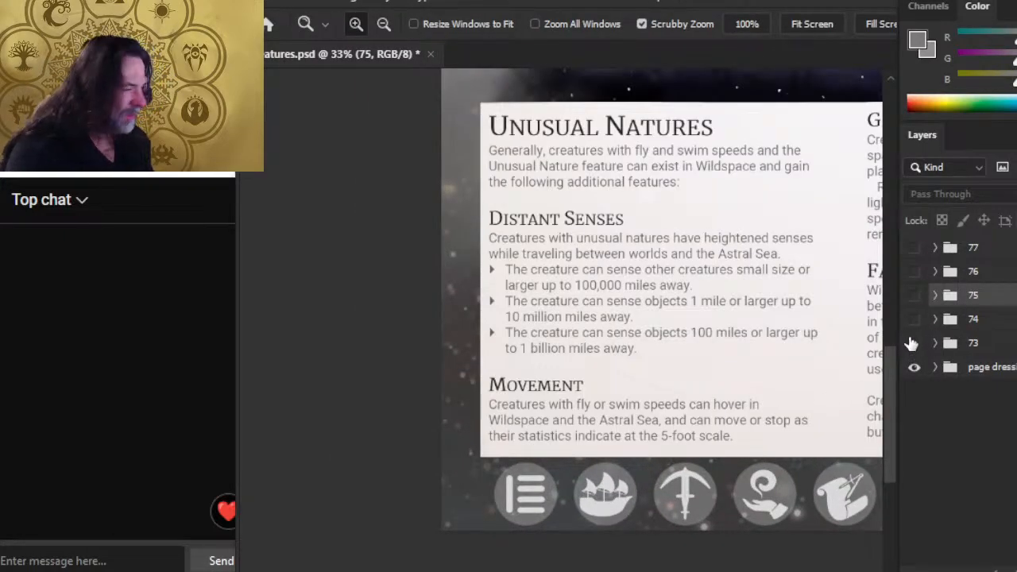
pyautogui.click(914, 342)
pyautogui.click(915, 319)
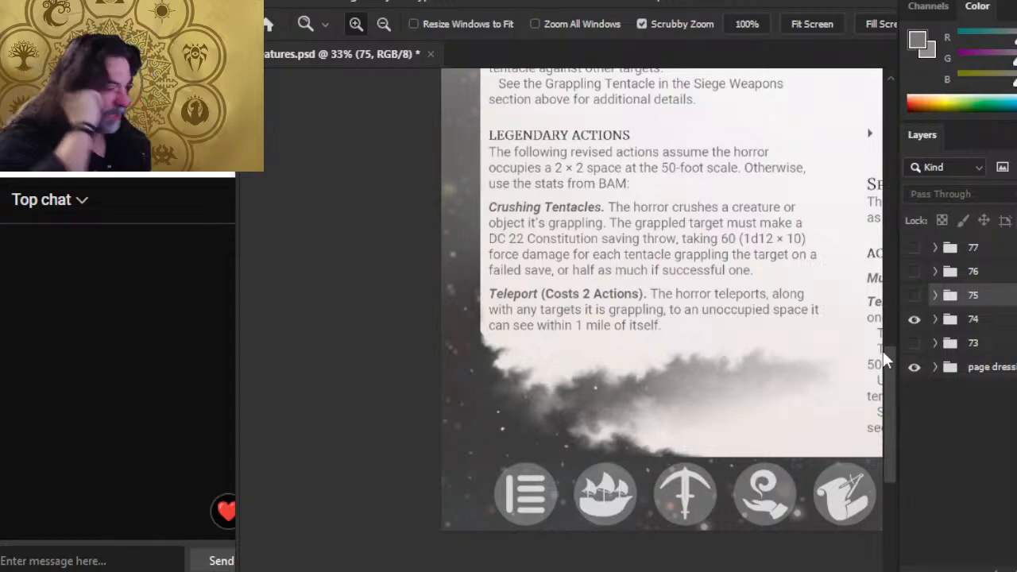
pyautogui.click(914, 247)
# Step: Expand group 77 and add a new layer above its body layer
pyautogui.click(939, 251)
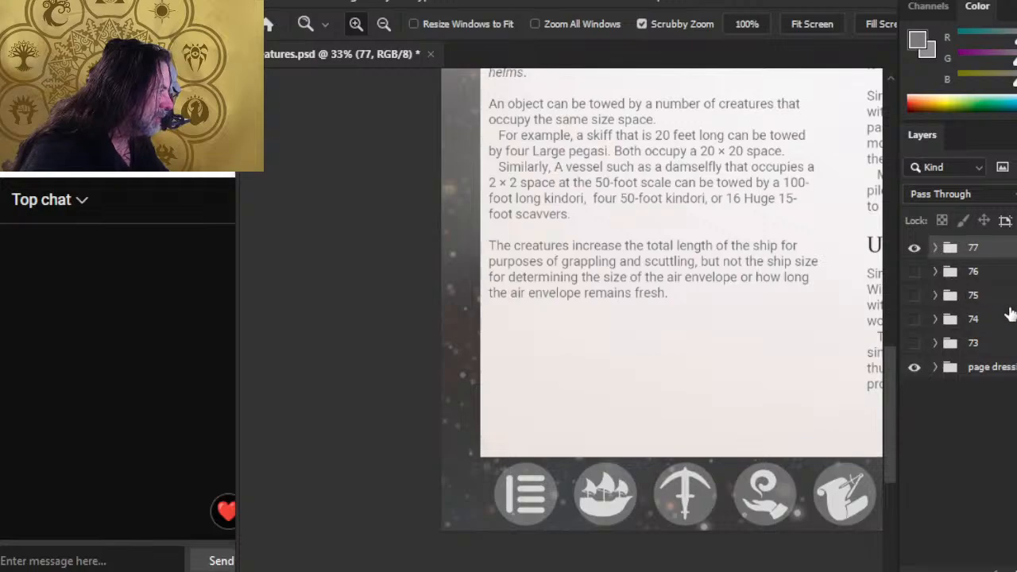
pyautogui.click(934, 247)
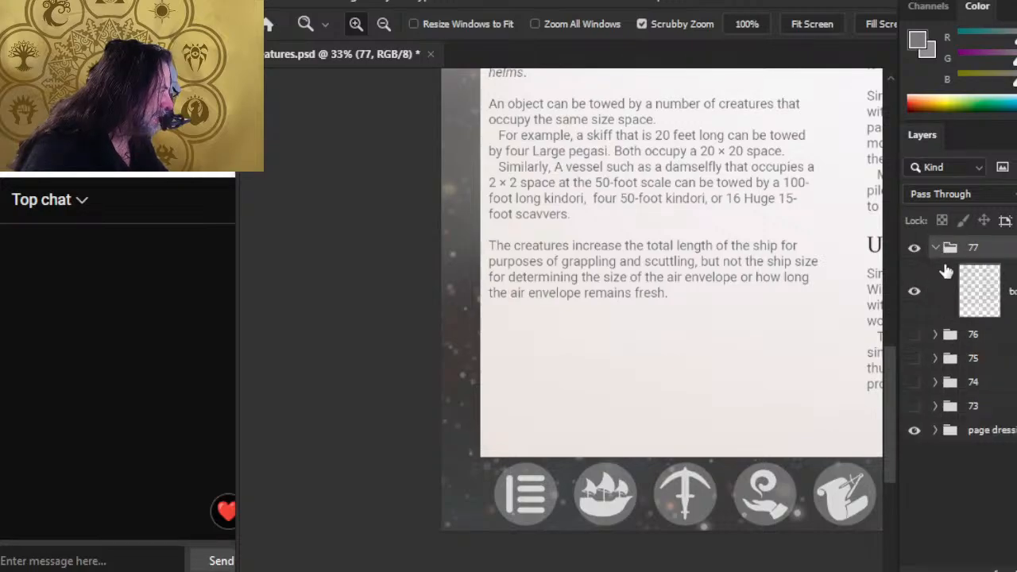
pyautogui.click(945, 274)
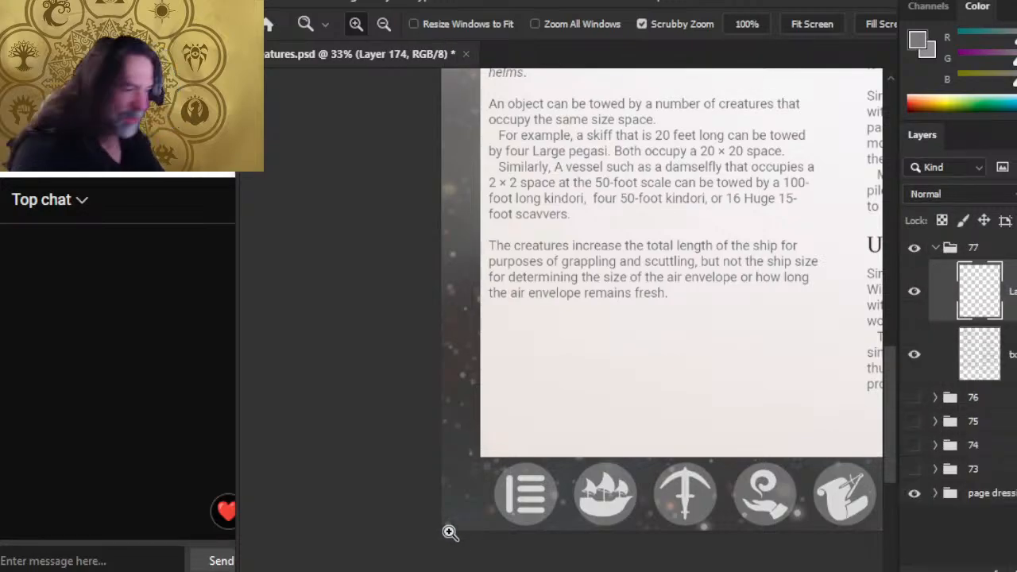
# Step: Paint an irregular dark patch over the text area's lower-left corner with sampled border colours, using a size 60 brush at 100% opacity
pyautogui.press('b')
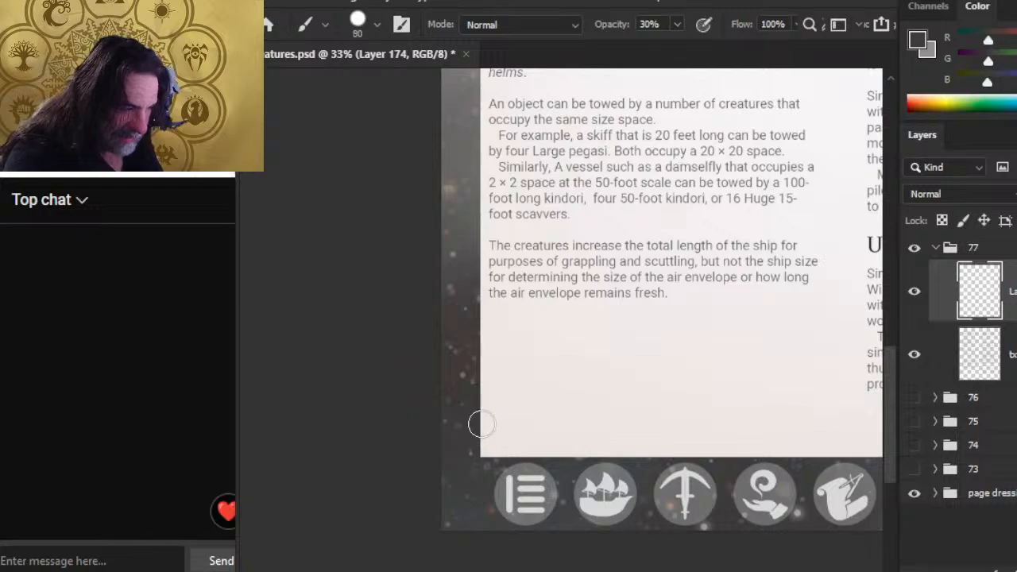
pyautogui.press('[')
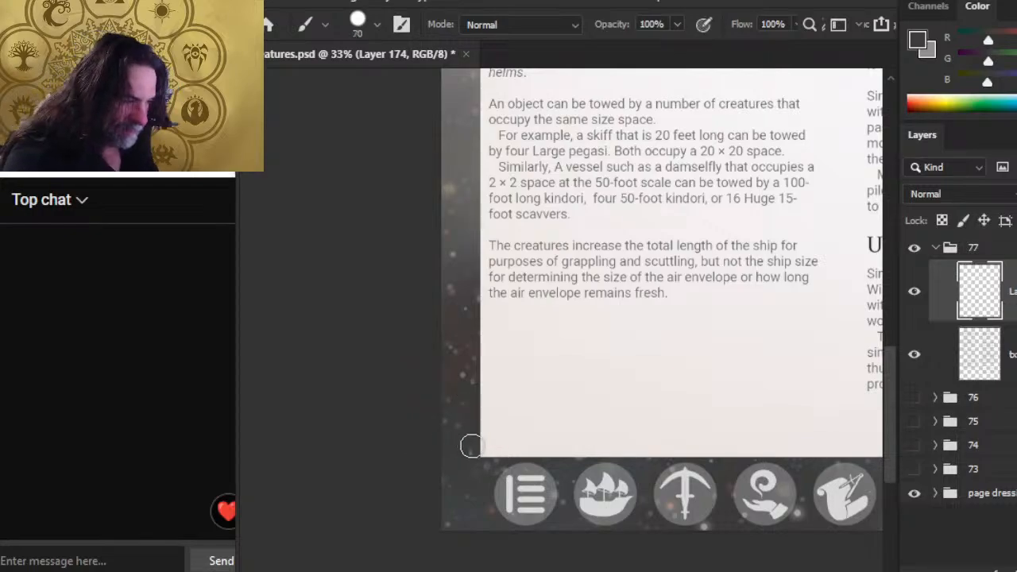
pyautogui.moveTo(498, 406)
pyautogui.mouseDown()
pyautogui.moveTo(482, 430)
pyautogui.moveTo(490, 457)
pyautogui.mouseUp()
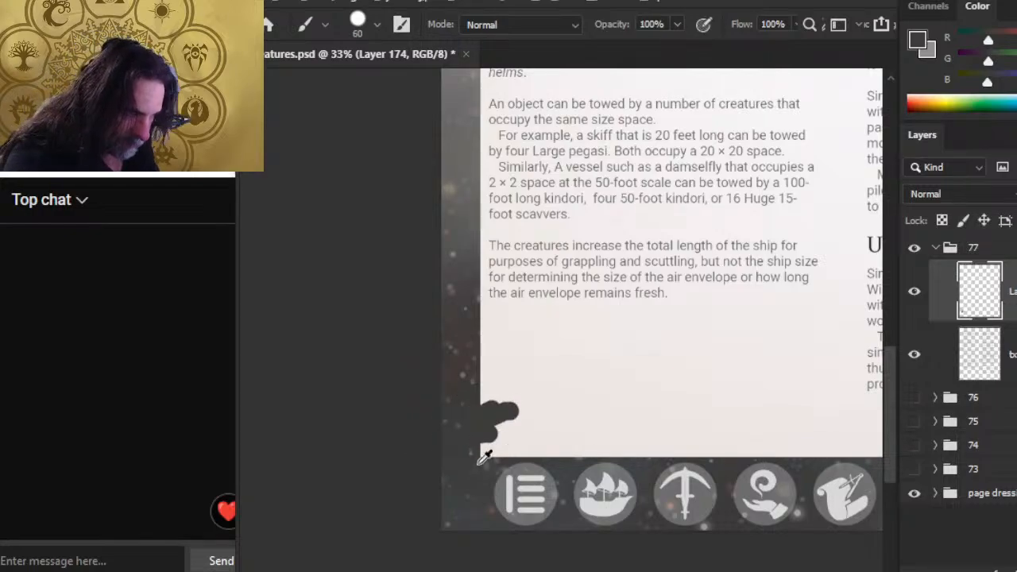
pyautogui.keyDown('alt'); pyautogui.click(563, 458); pyautogui.keyUp('alt')
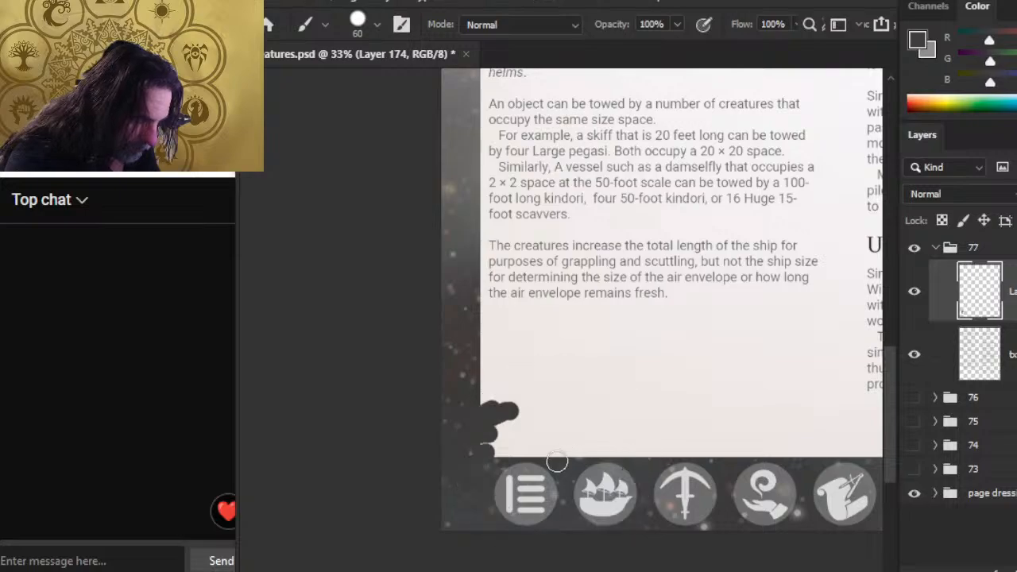
pyautogui.moveTo(562, 453); pyautogui.dragTo(513, 441)
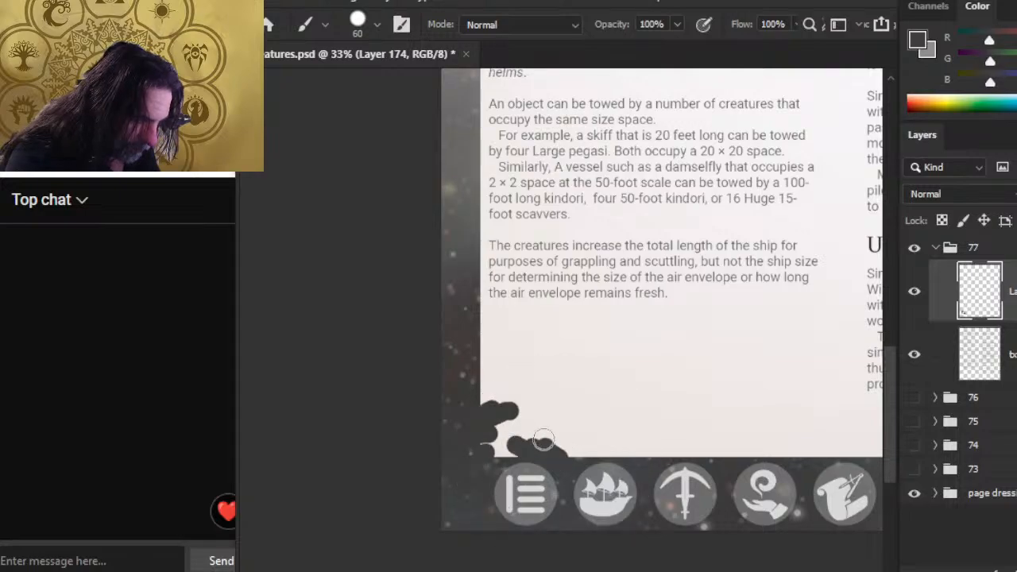
pyautogui.click(502, 447)
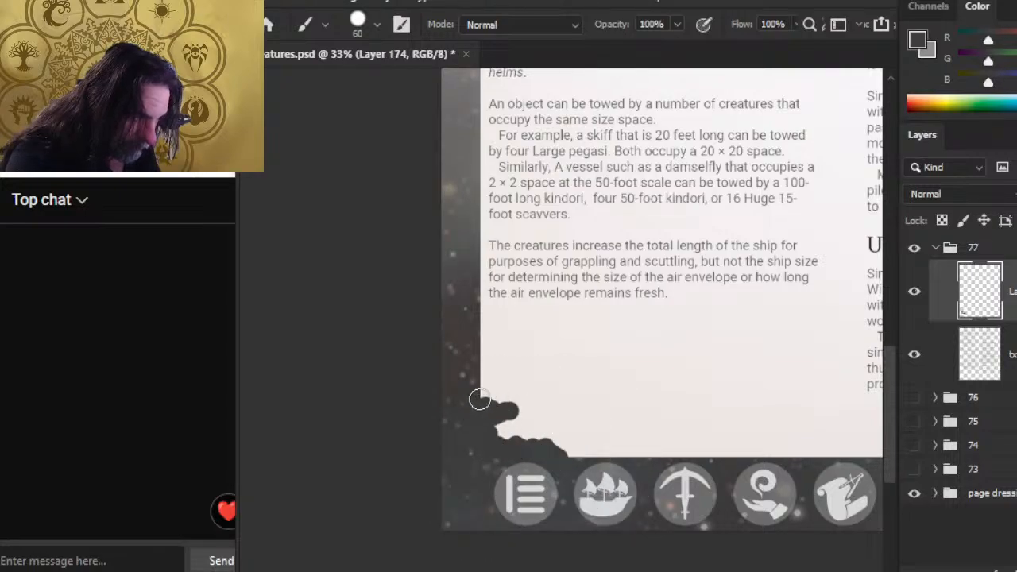
# Step: Extend the ragged dark edge up the text area's left border, resampling the border colour for each stroke
pyautogui.keyDown('alt'); pyautogui.click(479, 368); pyautogui.keyUp('alt')
pyautogui.moveTo(481, 369); pyautogui.dragTo(497, 410)
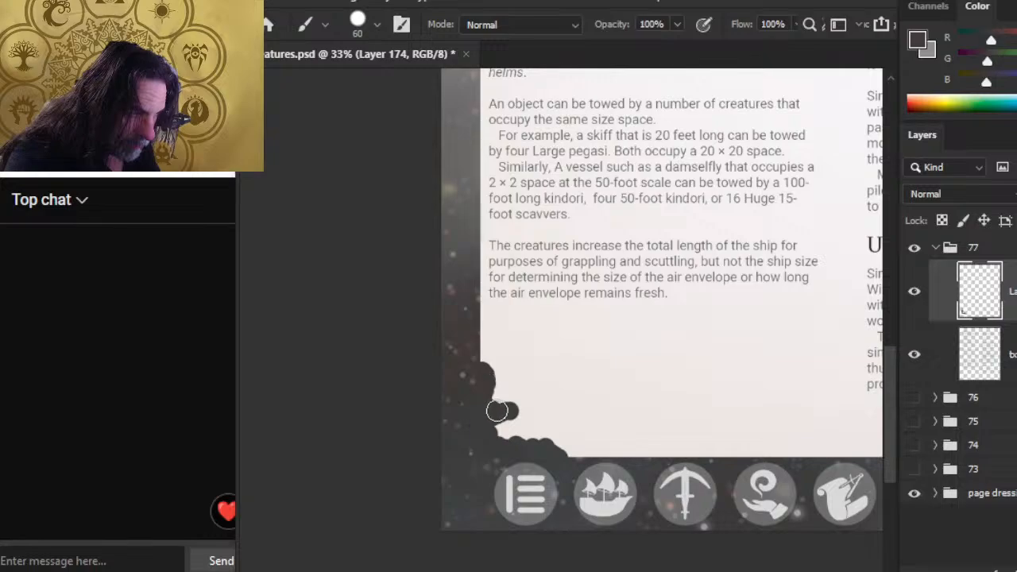
pyautogui.keyDown('alt'); pyautogui.click(479, 339); pyautogui.keyUp('alt')
pyautogui.moveTo(479, 338); pyautogui.dragTo(488, 397)
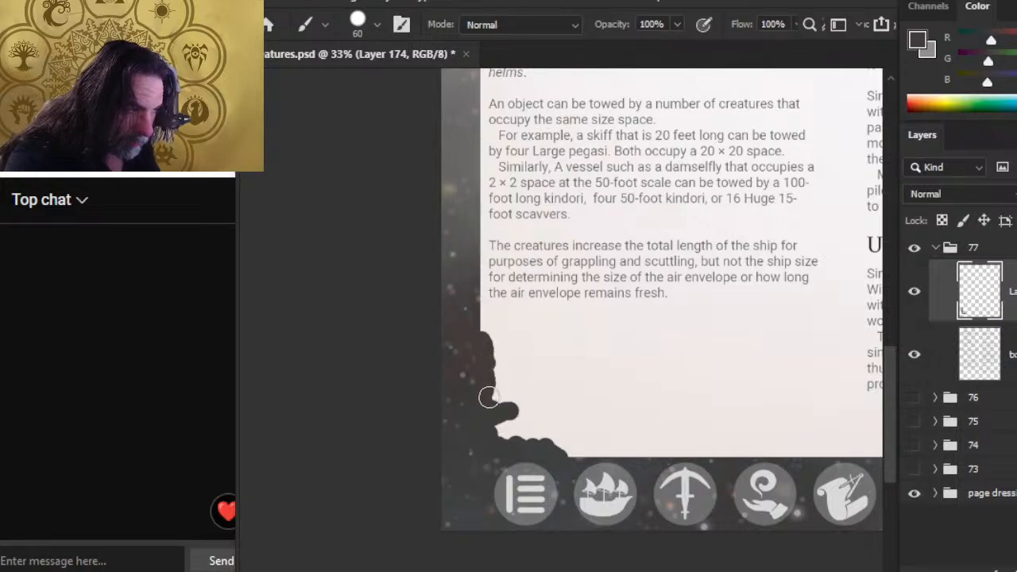
pyautogui.keyDown('alt'); pyautogui.click(478, 320); pyautogui.keyUp('alt')
pyautogui.moveTo(482, 321); pyautogui.dragTo(495, 341)
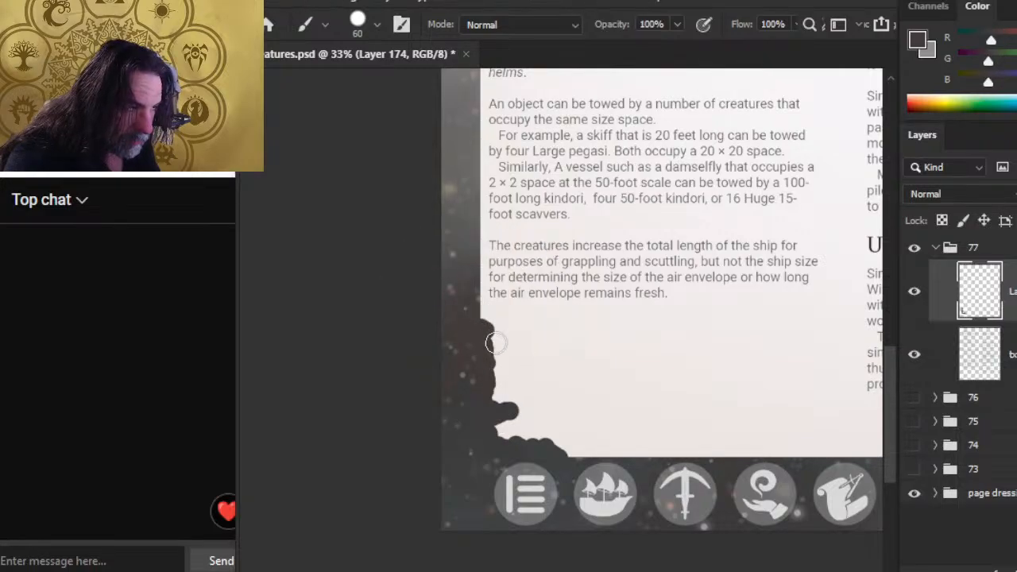
# Step: Paint dark cloud shapes over the page's lower-left corner, above the icon row, using colours sampled from the artwork
pyautogui.keyDown('alt'); pyautogui.click(644, 454); pyautogui.keyUp('alt')
pyautogui.moveTo(640, 453)
pyautogui.mouseDown()
pyautogui.moveTo(602, 460)
pyautogui.moveTo(591, 456)
pyautogui.moveTo(614, 447)
pyautogui.moveTo(583, 447)
pyautogui.moveTo(554, 475)
pyautogui.mouseUp()
pyautogui.keyDown('alt'); pyautogui.click(602, 452); pyautogui.keyUp('alt')
pyautogui.moveTo(660, 454)
pyautogui.mouseDown()
pyautogui.moveTo(693, 450)
pyautogui.moveTo(720, 431)
pyautogui.moveTo(707, 446)
pyautogui.moveTo(743, 462)
pyautogui.moveTo(730, 463)
pyautogui.moveTo(690, 416)
pyautogui.moveTo(707, 450)
pyautogui.moveTo(703, 465)
pyautogui.moveTo(707, 449)
pyautogui.moveTo(726, 481)
pyautogui.moveTo(728, 460)
pyautogui.moveTo(676, 447)
pyautogui.moveTo(632, 452)
pyautogui.moveTo(660, 448)
pyautogui.moveTo(656, 414)
pyautogui.moveTo(608, 451)
pyautogui.moveTo(591, 410)
pyautogui.moveTo(543, 450)
pyautogui.moveTo(496, 434)
pyautogui.moveTo(512, 435)
pyautogui.moveTo(506, 445)
pyautogui.moveTo(531, 401)
pyautogui.moveTo(506, 436)
pyautogui.moveTo(521, 396)
pyautogui.moveTo(495, 418)
pyautogui.moveTo(517, 389)
pyautogui.moveTo(502, 397)
pyautogui.moveTo(496, 379)
pyautogui.moveTo(505, 386)
pyautogui.moveTo(492, 380)
pyautogui.moveTo(514, 370)
pyautogui.moveTo(506, 360)
pyautogui.moveTo(506, 378)
pyautogui.moveTo(527, 367)
pyautogui.moveTo(477, 330)
pyautogui.moveTo(502, 336)
pyautogui.moveTo(502, 351)
pyautogui.moveTo(529, 352)
pyautogui.moveTo(477, 327)
pyautogui.moveTo(496, 353)
pyautogui.moveTo(491, 327)
pyautogui.moveTo(527, 362)
pyautogui.moveTo(494, 343)
pyautogui.moveTo(488, 364)
pyautogui.moveTo(510, 362)
pyautogui.moveTo(514, 312)
pyautogui.mouseUp()
# Step: Smudge the painted corner shapes into wispy smoke, reducing the smudge strength to 60% and enlarging the brush to 100
pyautogui.press('r')
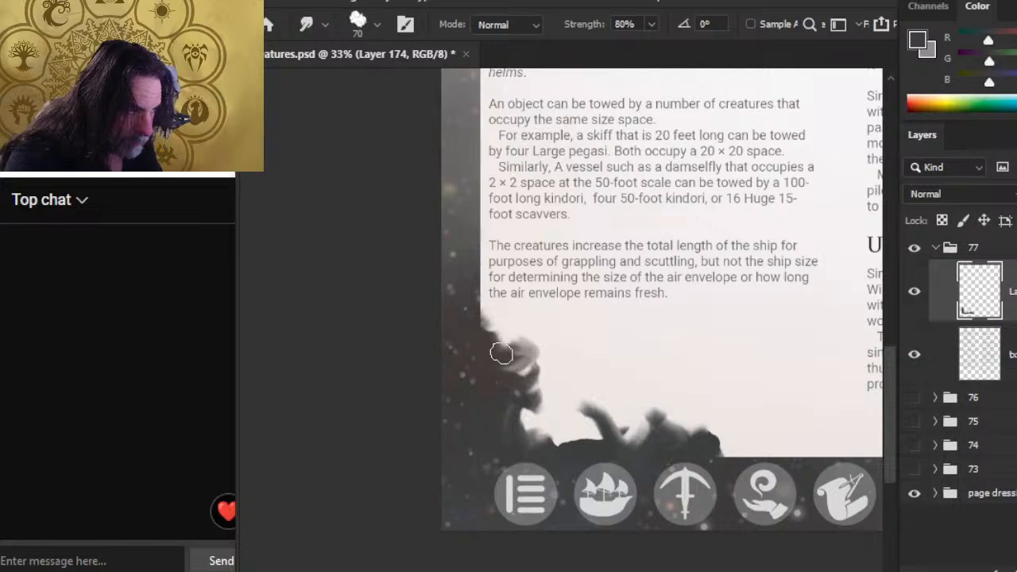
pyautogui.moveTo(502, 353)
pyautogui.mouseDown()
pyautogui.moveTo(488, 315)
pyautogui.moveTo(489, 347)
pyautogui.moveTo(533, 379)
pyautogui.moveTo(499, 361)
pyautogui.moveTo(522, 379)
pyautogui.moveTo(506, 384)
pyautogui.moveTo(571, 381)
pyautogui.moveTo(539, 362)
pyautogui.moveTo(566, 366)
pyautogui.moveTo(479, 338)
pyautogui.moveTo(475, 368)
pyautogui.moveTo(481, 336)
pyautogui.moveTo(516, 374)
pyautogui.moveTo(540, 353)
pyautogui.moveTo(491, 360)
pyautogui.moveTo(487, 372)
pyautogui.moveTo(482, 343)
pyautogui.moveTo(467, 336)
pyautogui.moveTo(487, 345)
pyautogui.moveTo(489, 406)
pyautogui.moveTo(492, 352)
pyautogui.moveTo(518, 372)
pyautogui.moveTo(516, 354)
pyautogui.moveTo(550, 362)
pyautogui.moveTo(521, 342)
pyautogui.moveTo(550, 389)
pyautogui.moveTo(551, 418)
pyautogui.moveTo(462, 408)
pyautogui.moveTo(450, 367)
pyautogui.moveTo(434, 425)
pyautogui.moveTo(522, 392)
pyautogui.moveTo(506, 387)
pyautogui.moveTo(518, 434)
pyautogui.moveTo(503, 430)
pyautogui.moveTo(532, 407)
pyautogui.moveTo(545, 433)
pyautogui.moveTo(506, 427)
pyautogui.moveTo(562, 404)
pyautogui.moveTo(512, 422)
pyautogui.moveTo(554, 386)
pyautogui.moveTo(509, 437)
pyautogui.moveTo(576, 448)
pyautogui.moveTo(556, 436)
pyautogui.moveTo(547, 445)
pyautogui.moveTo(549, 430)
pyautogui.moveTo(567, 427)
pyautogui.moveTo(508, 435)
pyautogui.moveTo(562, 434)
pyautogui.moveTo(559, 421)
pyautogui.moveTo(579, 415)
pyautogui.moveTo(530, 431)
pyautogui.moveTo(552, 409)
pyautogui.moveTo(562, 423)
pyautogui.moveTo(535, 495)
pyautogui.moveTo(555, 446)
pyautogui.moveTo(595, 437)
pyautogui.moveTo(602, 412)
pyautogui.mouseUp()
pyautogui.press('5')
pyautogui.press('b')
pyautogui.press('b')
pyautogui.press('r')
pyautogui.moveTo(709, 447)
pyautogui.mouseDown()
pyautogui.moveTo(769, 445)
pyautogui.moveTo(692, 448)
pyautogui.mouseUp()
pyautogui.press(']')
pyautogui.moveTo(527, 374)
pyautogui.mouseDown()
pyautogui.moveTo(593, 352)
pyautogui.moveTo(514, 382)
pyautogui.moveTo(589, 365)
pyautogui.moveTo(560, 340)
pyautogui.moveTo(594, 367)
pyautogui.moveTo(566, 371)
pyautogui.moveTo(557, 387)
pyautogui.moveTo(424, 347)
pyautogui.moveTo(422, 323)
pyautogui.moveTo(482, 363)
pyautogui.moveTo(605, 388)
pyautogui.moveTo(518, 352)
pyautogui.moveTo(560, 338)
pyautogui.moveTo(494, 337)
pyautogui.moveTo(590, 370)
pyautogui.moveTo(602, 397)
pyautogui.moveTo(575, 352)
pyautogui.moveTo(579, 397)
pyautogui.moveTo(620, 403)
pyautogui.moveTo(531, 388)
pyautogui.moveTo(674, 376)
pyautogui.moveTo(603, 402)
pyautogui.moveTo(623, 384)
pyautogui.moveTo(660, 415)
pyautogui.moveTo(602, 421)
pyautogui.moveTo(673, 431)
pyautogui.moveTo(679, 442)
pyautogui.moveTo(723, 394)
pyautogui.moveTo(709, 366)
pyautogui.moveTo(742, 379)
pyautogui.mouseUp()
pyautogui.press(']')
# Step: Paint a sampled grey patch on the upper right part of the smoke and smudge its edges into wisps
pyautogui.press('b')
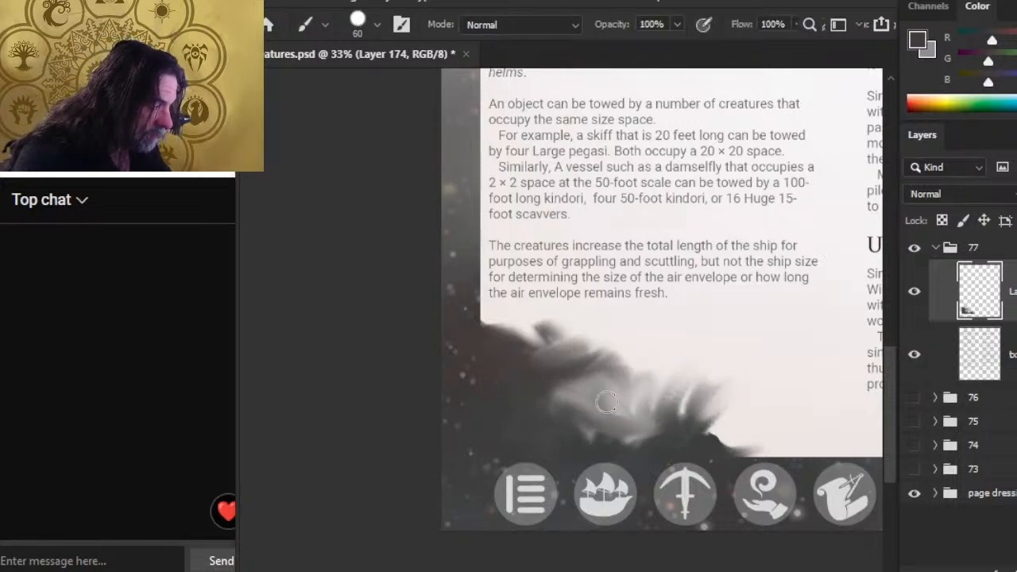
pyautogui.keyDown('alt'); pyautogui.click(546, 363); pyautogui.keyUp('alt')
pyautogui.moveTo(560, 388)
pyautogui.mouseDown()
pyautogui.moveTo(627, 393)
pyautogui.moveTo(653, 347)
pyautogui.moveTo(709, 336)
pyautogui.moveTo(700, 386)
pyautogui.moveTo(767, 360)
pyautogui.moveTo(608, 364)
pyautogui.moveTo(710, 368)
pyautogui.moveTo(695, 364)
pyautogui.moveTo(650, 399)
pyautogui.moveTo(645, 374)
pyautogui.moveTo(575, 383)
pyautogui.moveTo(682, 370)
pyautogui.moveTo(568, 384)
pyautogui.moveTo(589, 358)
pyautogui.moveTo(612, 389)
pyautogui.moveTo(572, 417)
pyautogui.moveTo(516, 388)
pyautogui.moveTo(504, 367)
pyautogui.moveTo(593, 318)
pyautogui.moveTo(619, 339)
pyautogui.moveTo(605, 381)
pyautogui.moveTo(598, 364)
pyautogui.moveTo(522, 331)
pyautogui.moveTo(557, 317)
pyautogui.moveTo(646, 369)
pyautogui.moveTo(604, 315)
pyautogui.moveTo(652, 364)
pyautogui.moveTo(701, 320)
pyautogui.moveTo(697, 357)
pyautogui.moveTo(663, 358)
pyautogui.moveTo(660, 308)
pyautogui.moveTo(611, 345)
pyautogui.moveTo(640, 333)
pyautogui.moveTo(552, 322)
pyautogui.moveTo(514, 337)
pyautogui.moveTo(606, 322)
pyautogui.moveTo(603, 346)
pyautogui.moveTo(665, 348)
pyautogui.moveTo(750, 325)
pyautogui.moveTo(785, 365)
pyautogui.moveTo(695, 378)
pyautogui.moveTo(585, 415)
pyautogui.moveTo(563, 394)
pyautogui.moveTo(592, 391)
pyautogui.moveTo(562, 426)
pyautogui.moveTo(521, 396)
pyautogui.moveTo(564, 429)
pyautogui.moveTo(504, 401)
pyautogui.moveTo(550, 432)
pyautogui.moveTo(549, 402)
pyautogui.moveTo(521, 415)
pyautogui.moveTo(588, 406)
pyautogui.moveTo(595, 387)
pyautogui.moveTo(628, 411)
pyautogui.moveTo(638, 373)
pyautogui.mouseUp()
pyautogui.press('r')
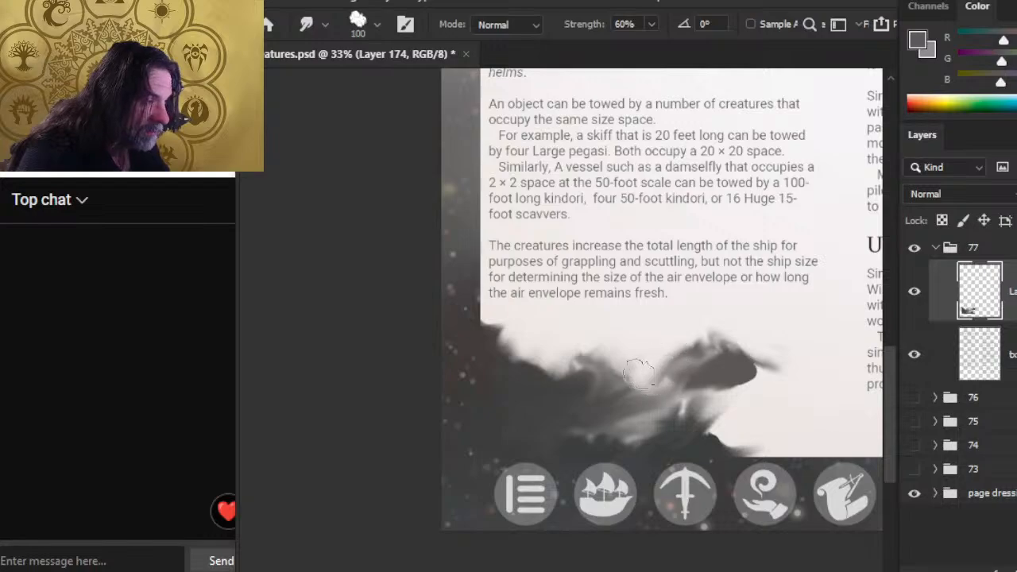
pyautogui.moveTo(708, 309)
pyautogui.mouseDown()
pyautogui.moveTo(703, 341)
pyautogui.moveTo(714, 317)
pyautogui.moveTo(733, 316)
pyautogui.moveTo(764, 356)
pyautogui.moveTo(653, 367)
pyautogui.moveTo(706, 372)
pyautogui.moveTo(692, 397)
pyautogui.moveTo(597, 374)
pyautogui.moveTo(562, 395)
pyautogui.moveTo(653, 401)
pyautogui.moveTo(558, 403)
pyautogui.moveTo(631, 413)
pyautogui.moveTo(548, 403)
pyautogui.moveTo(649, 408)
pyautogui.moveTo(554, 426)
pyautogui.moveTo(639, 410)
pyautogui.moveTo(570, 439)
pyautogui.moveTo(645, 423)
pyautogui.moveTo(557, 442)
pyautogui.mouseUp()
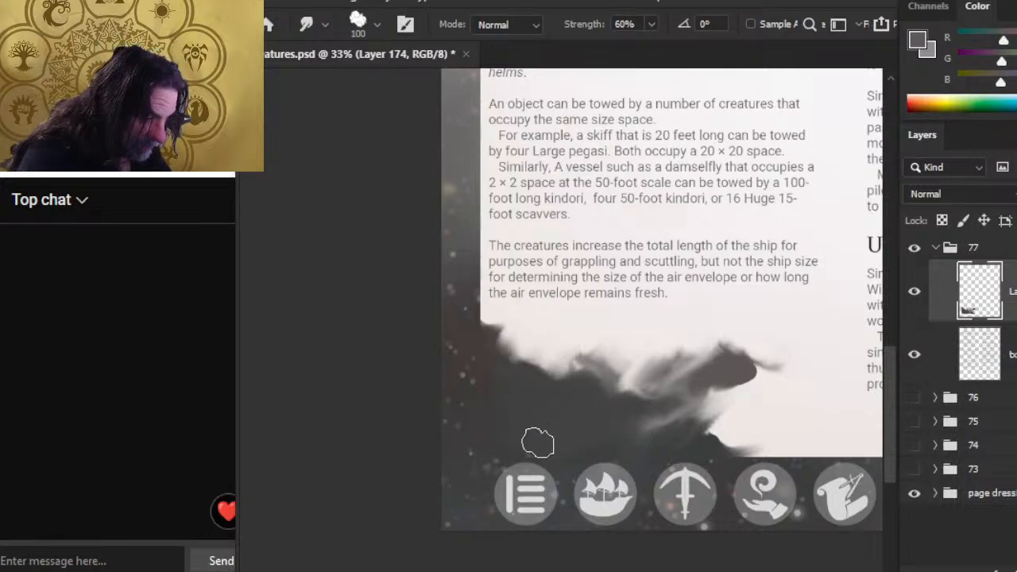
# Step: Fill the lower body of the smoke with a dark colour sampled near the page corner and smudge it smooth
pyautogui.press('b')
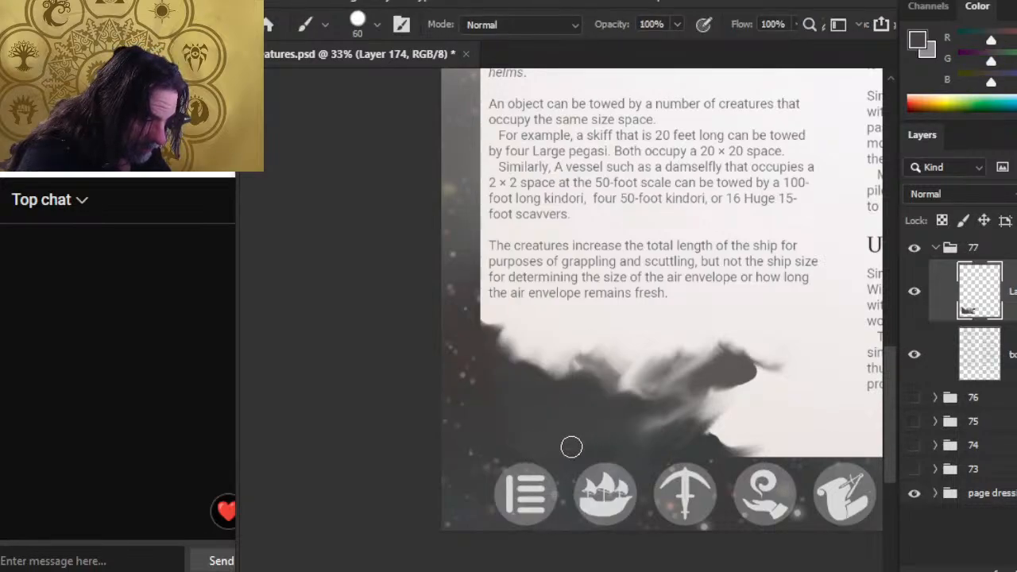
pyautogui.keyDown('alt'); pyautogui.click(493, 448); pyautogui.keyUp('alt')
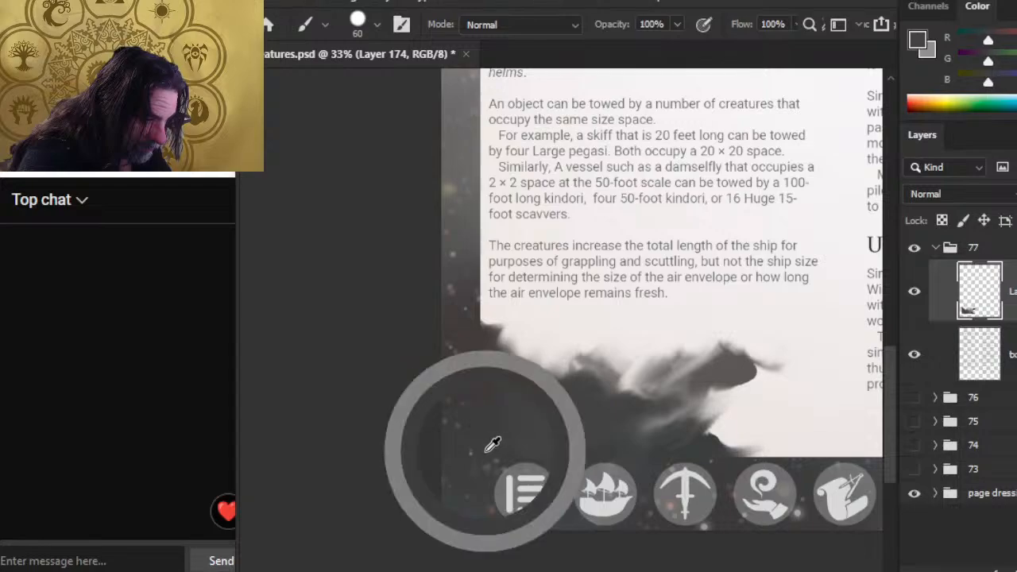
pyautogui.press('r')
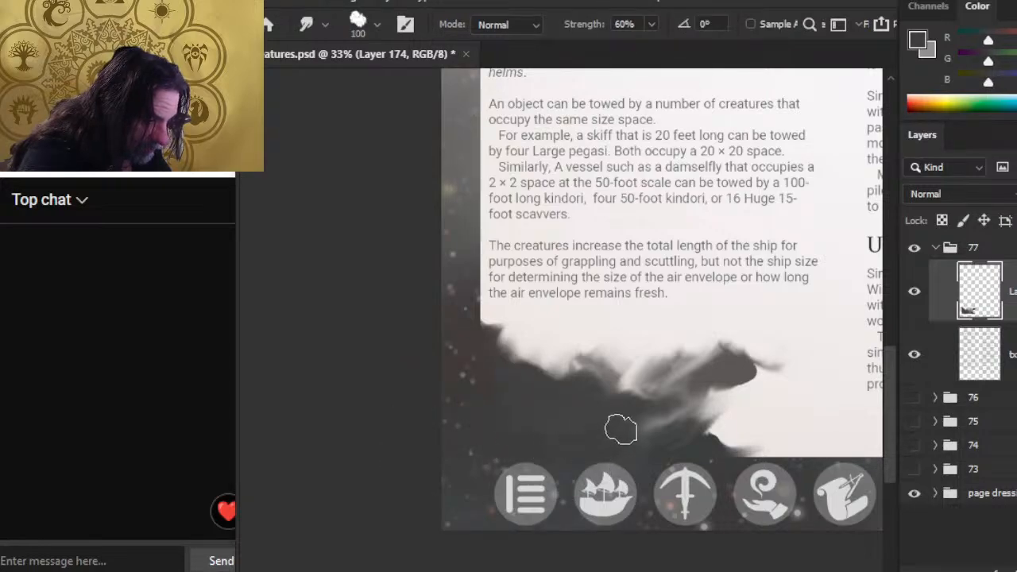
pyautogui.press('b')
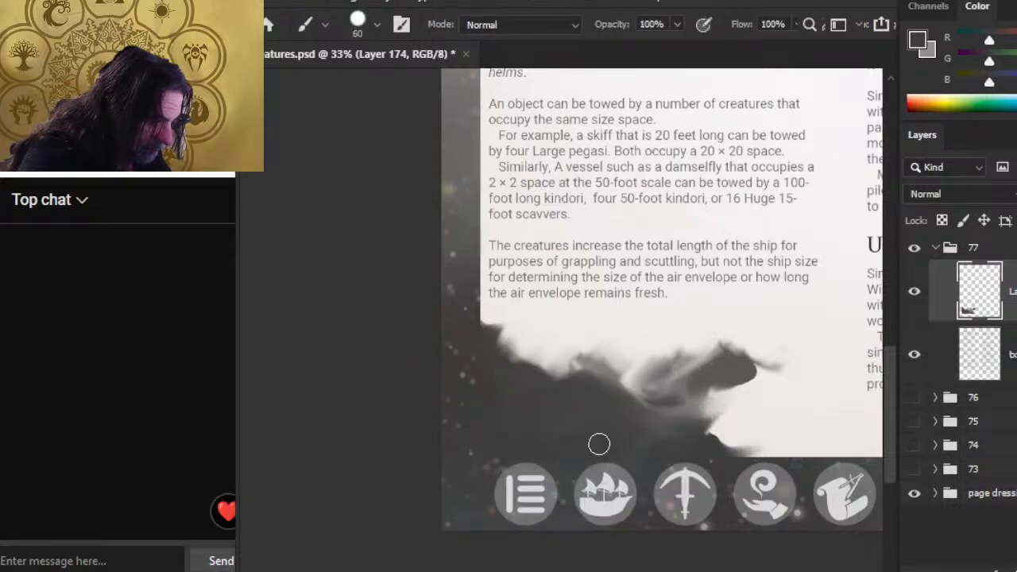
pyautogui.press('r')
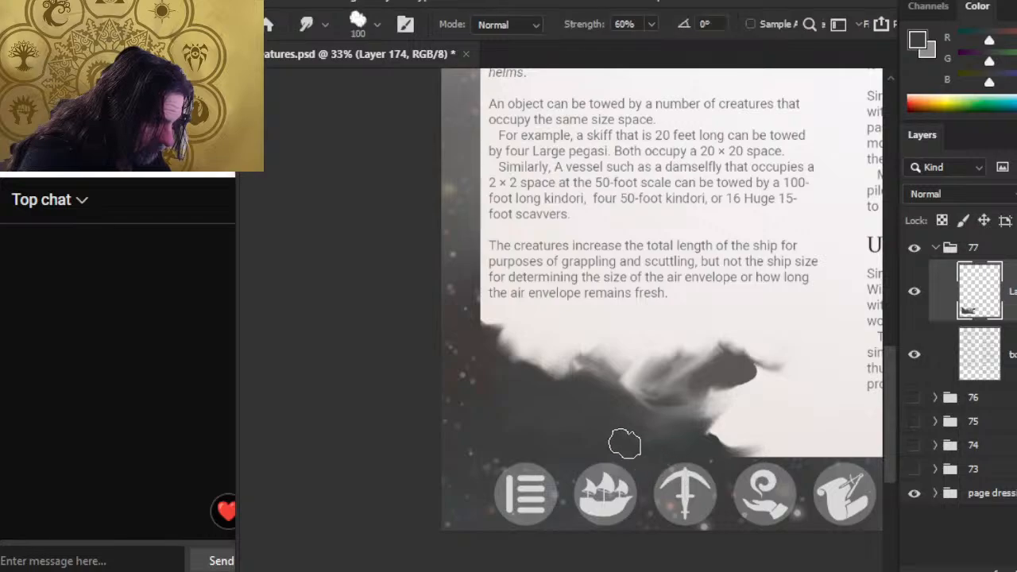
pyautogui.moveTo(625, 438)
pyautogui.mouseDown()
pyautogui.moveTo(719, 437)
pyautogui.moveTo(657, 444)
pyautogui.moveTo(701, 450)
pyautogui.moveTo(693, 437)
pyautogui.moveTo(744, 450)
pyautogui.mouseUp()
pyautogui.press('b')
# Step: Switch to the SCE Layout document in Word and compare its Creatures Towing Ships text on page 77 with the Photoshop page
pyautogui.scroll(5, 628, 234)
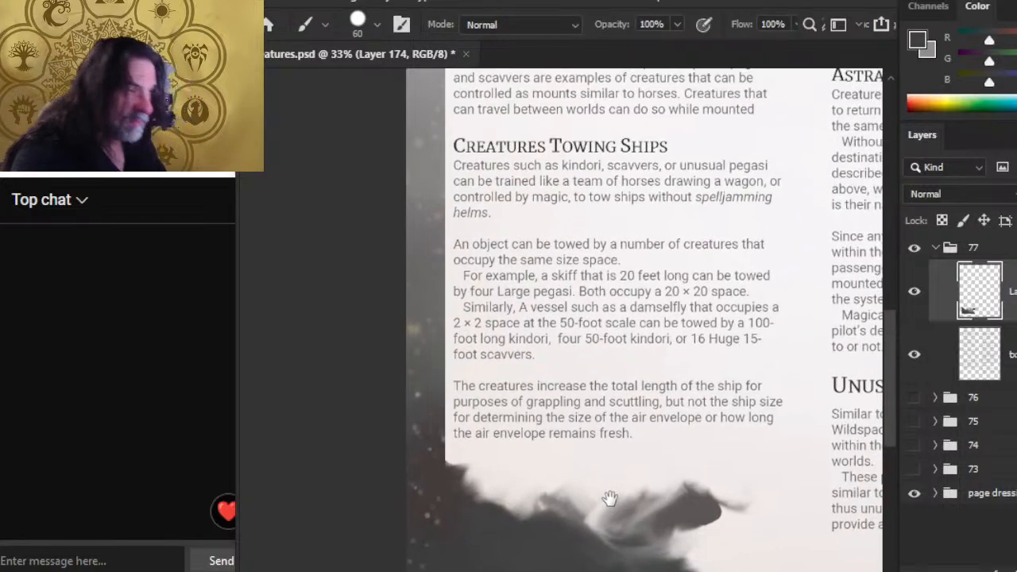
pyautogui.scroll(1, 603, 242)
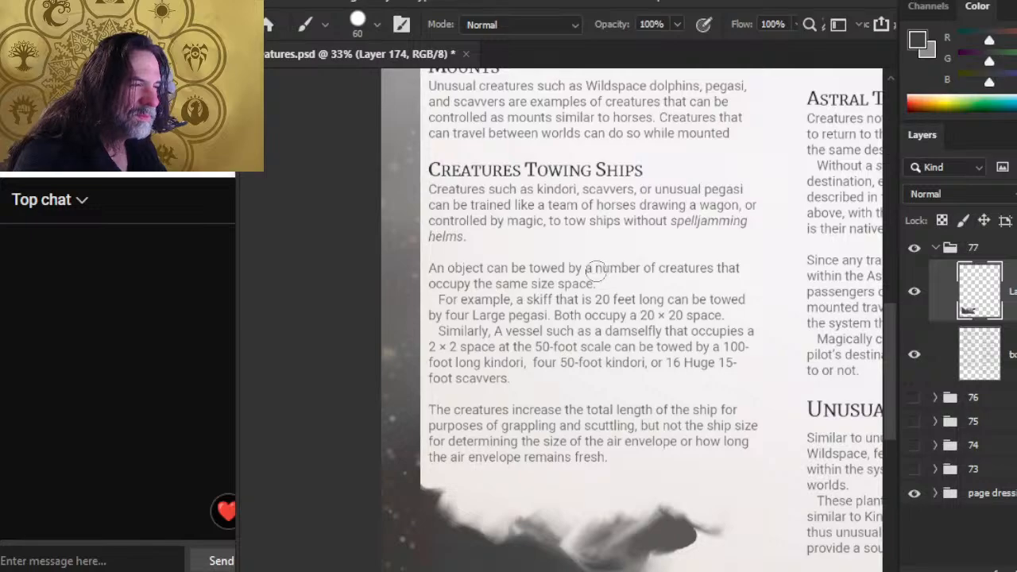
pyautogui.hotkey('alt', 'Tab')
pyautogui.hotkey('alt', 'Tab')
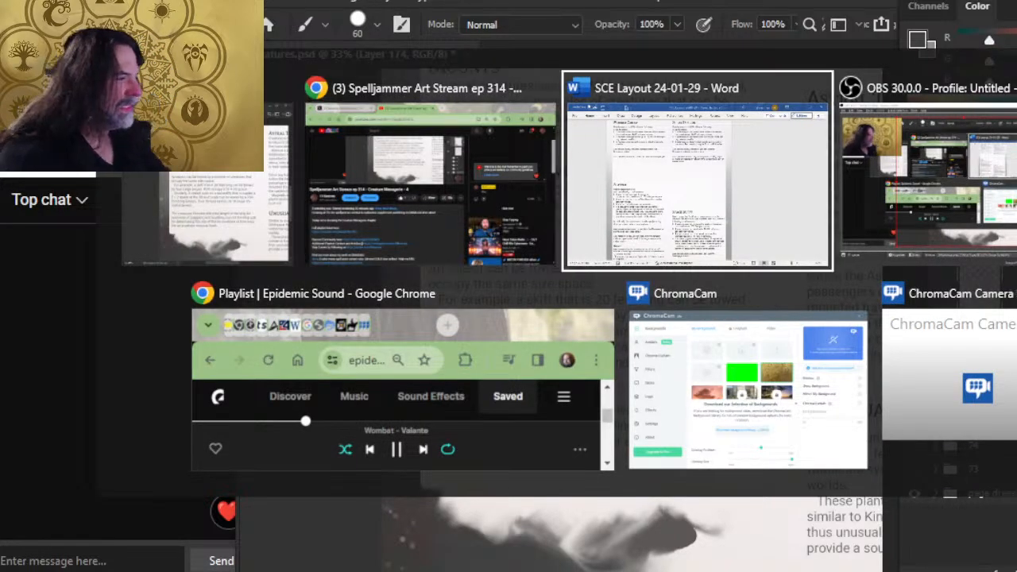
pyautogui.scroll(-6, 659, 282)
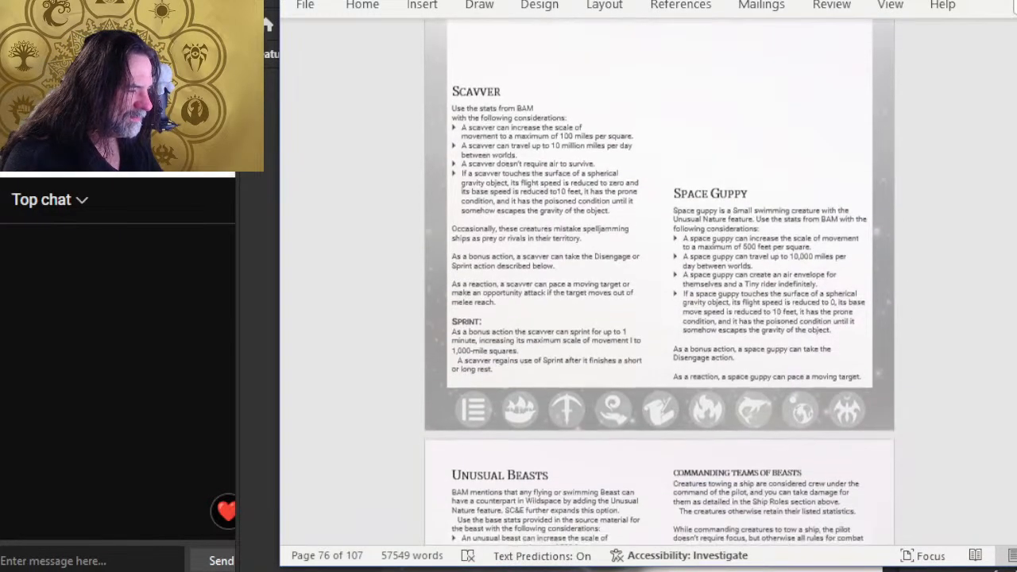
pyautogui.scroll(-1, 659, 282)
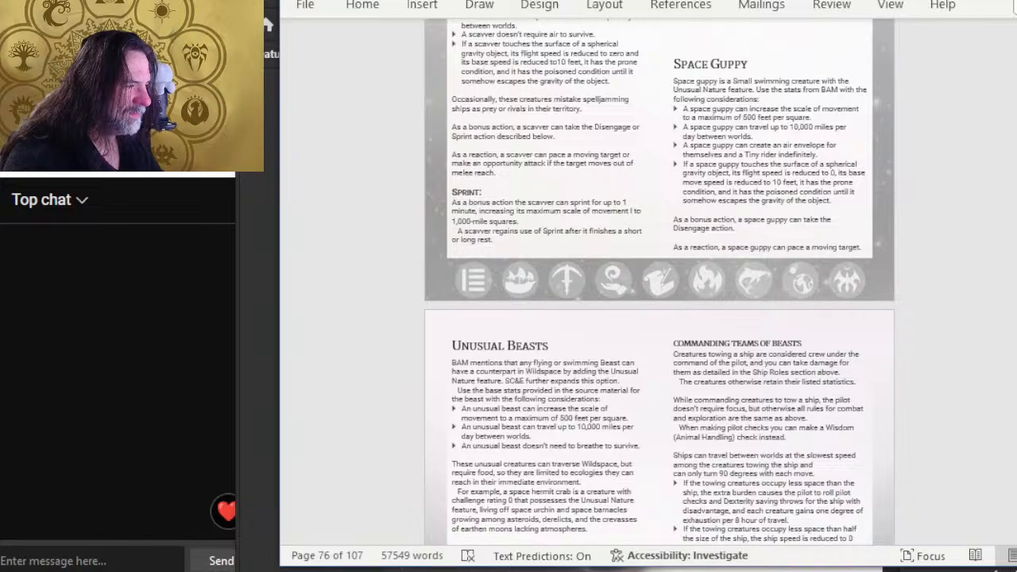
pyautogui.scroll(-8, 558, 187)
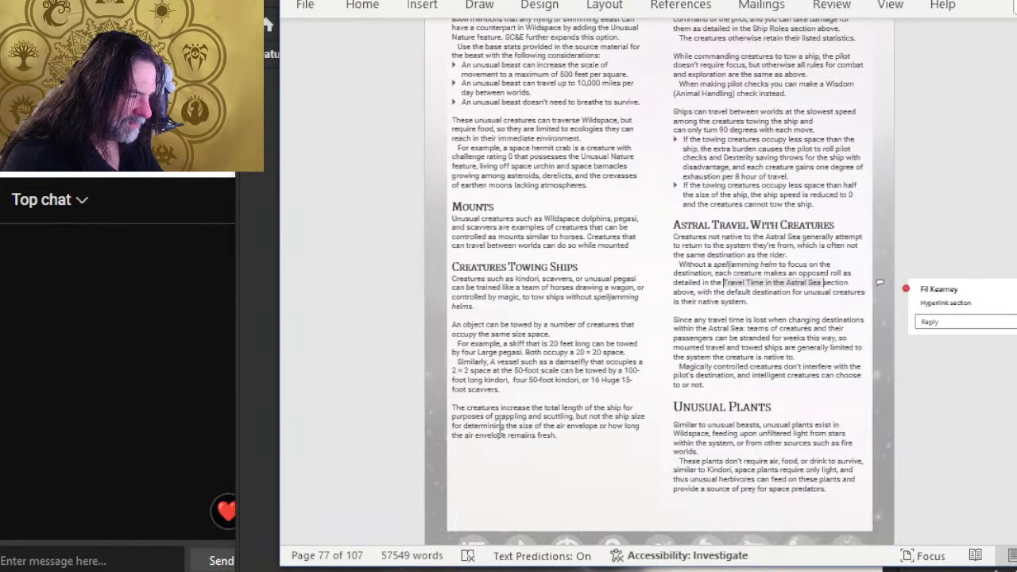
pyautogui.scroll(3, 566, 439)
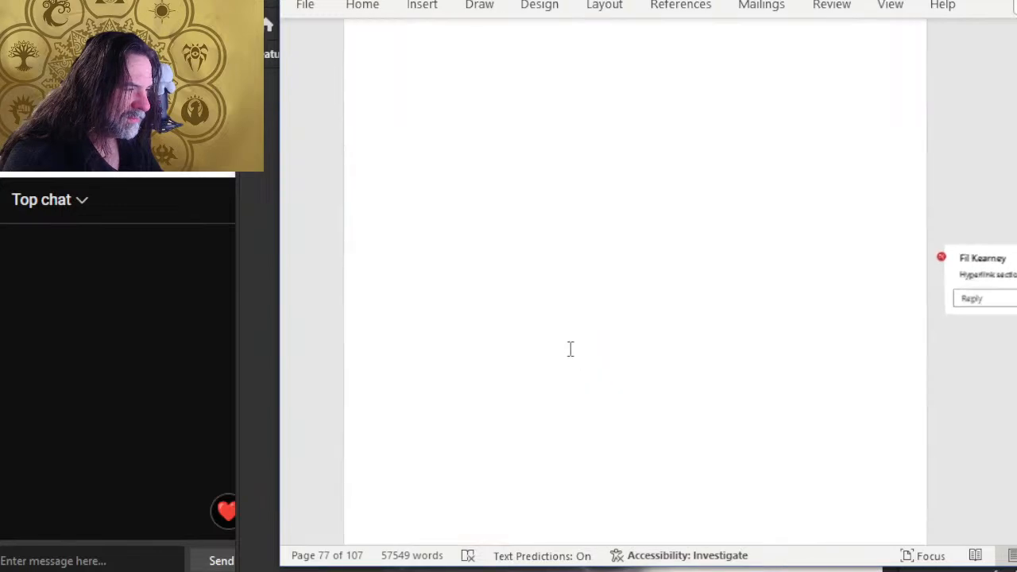
pyautogui.scroll(-1, 488, 327)
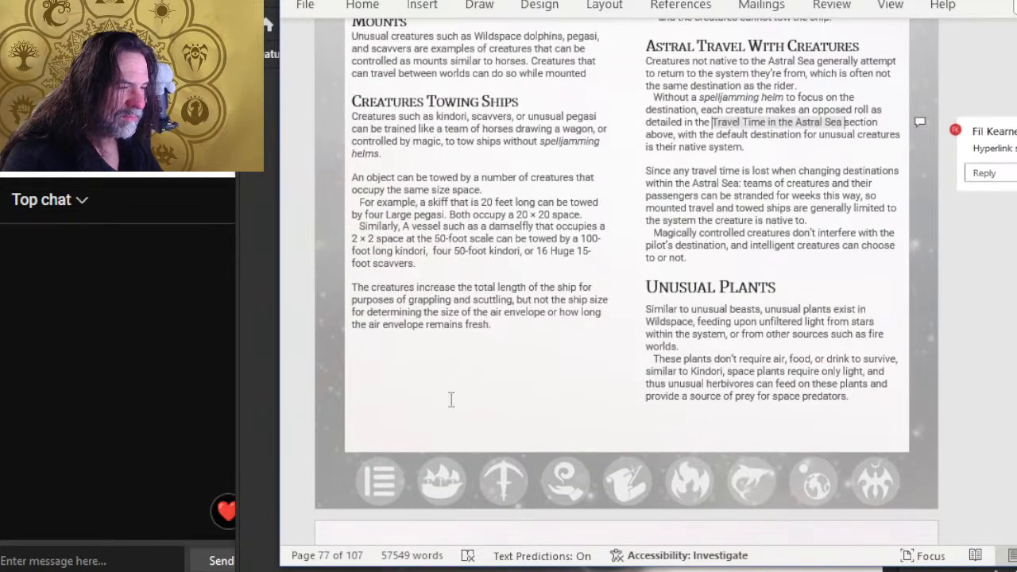
pyautogui.hotkey('alt', 'Tab')
pyautogui.scroll(-1, 535, 481)
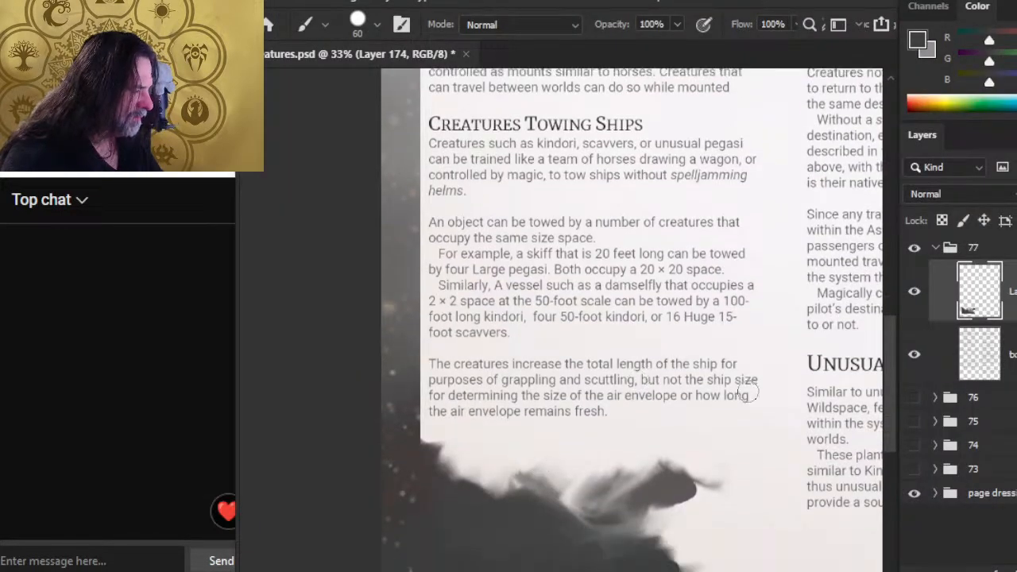
pyautogui.hotkey('alt', 'Tab')
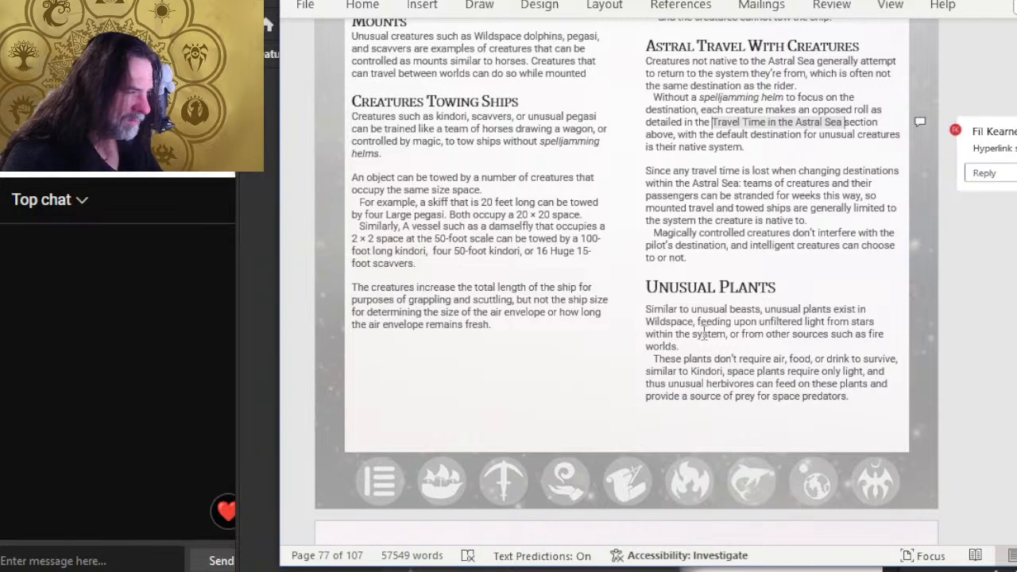
pyautogui.hotkey('alt', 'Tab')
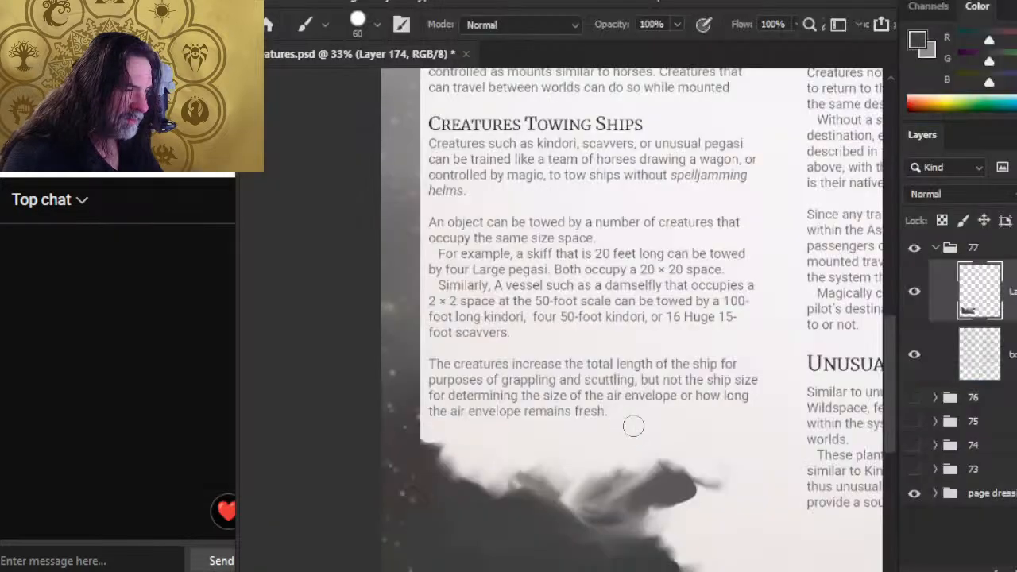
pyautogui.hotkey('alt', 'Tab')
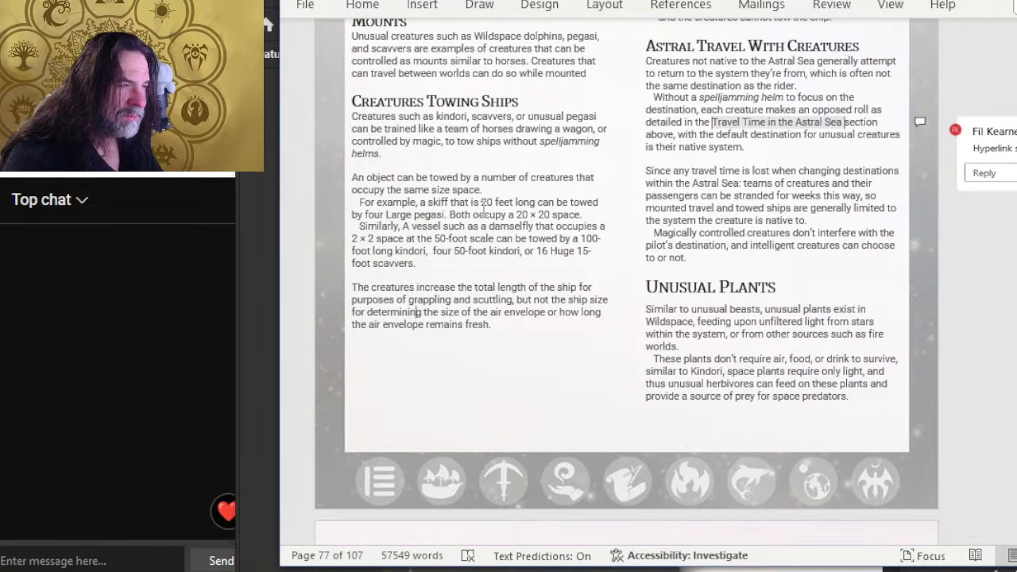
pyautogui.keyDown('ctrl'); pyautogui.scroll(2, 472, 216); pyautogui.keyUp('ctrl')
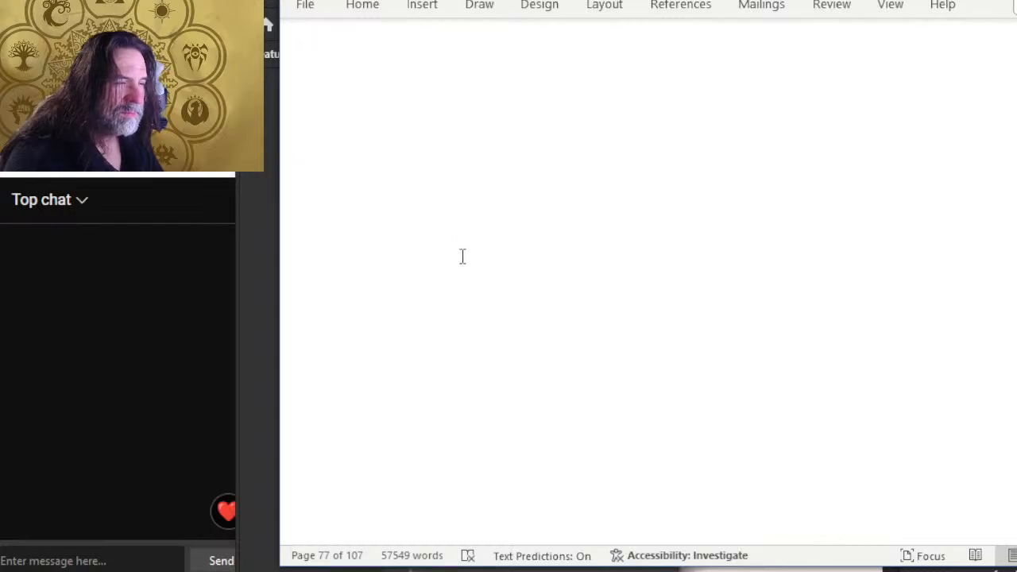
pyautogui.scroll(1, 463, 255)
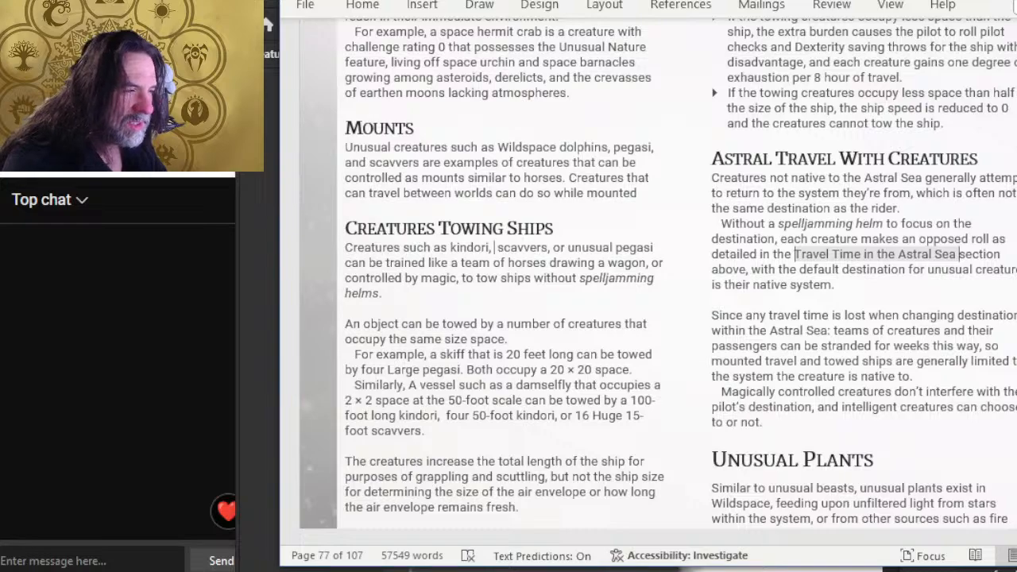
pyautogui.write('an')
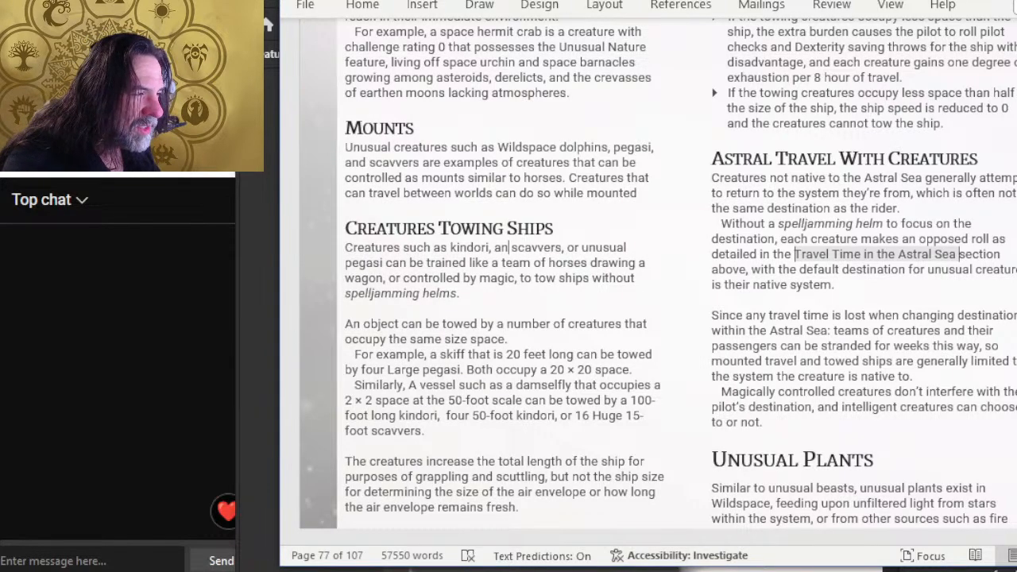
pyautogui.press('BackSpace')
pyautogui.press('BackSpace')
pyautogui.press('BackSpace')
pyautogui.press('BackSpace')
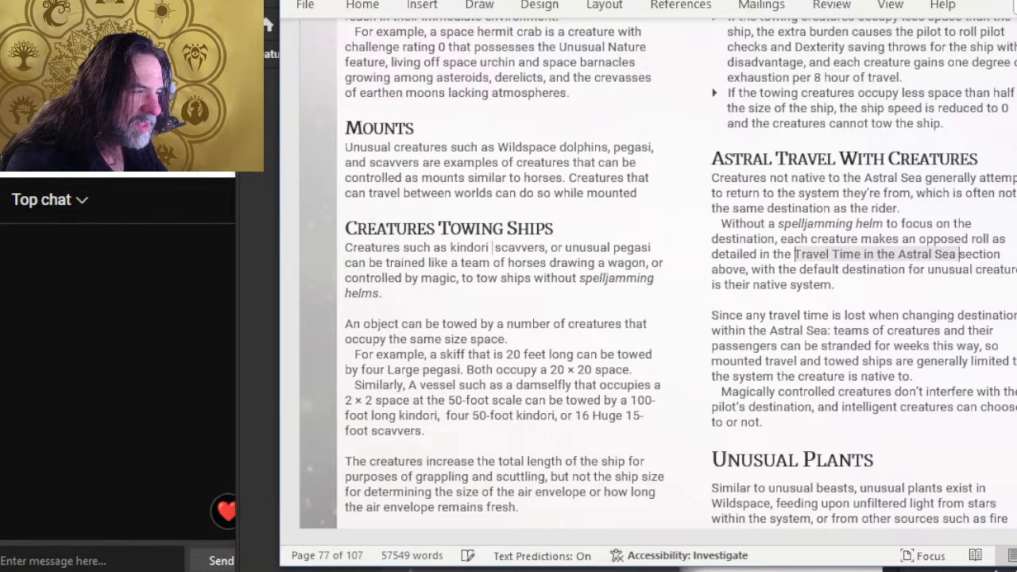
pyautogui.write('or')
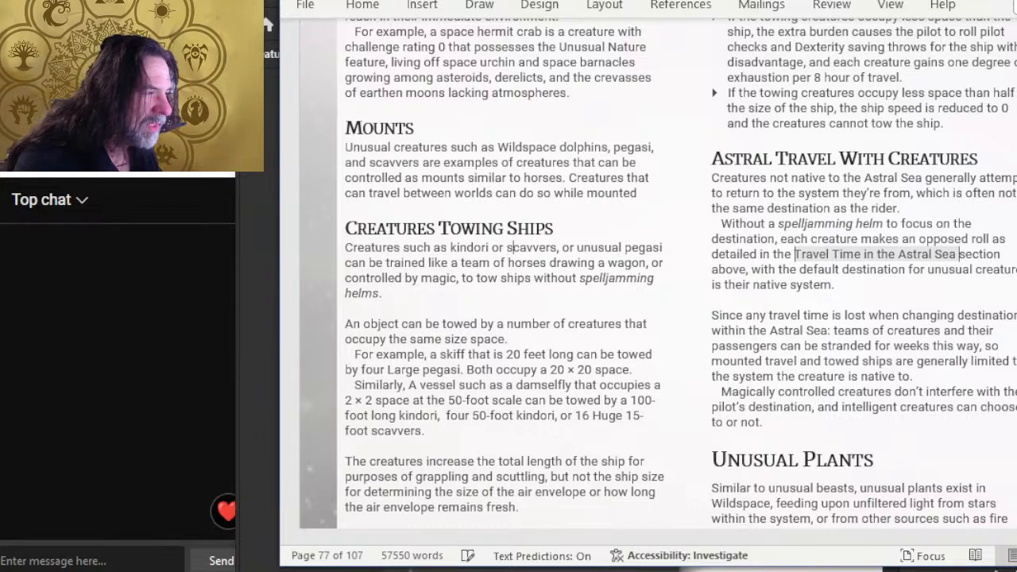
pyautogui.hotkey('ctrl', 'Right')
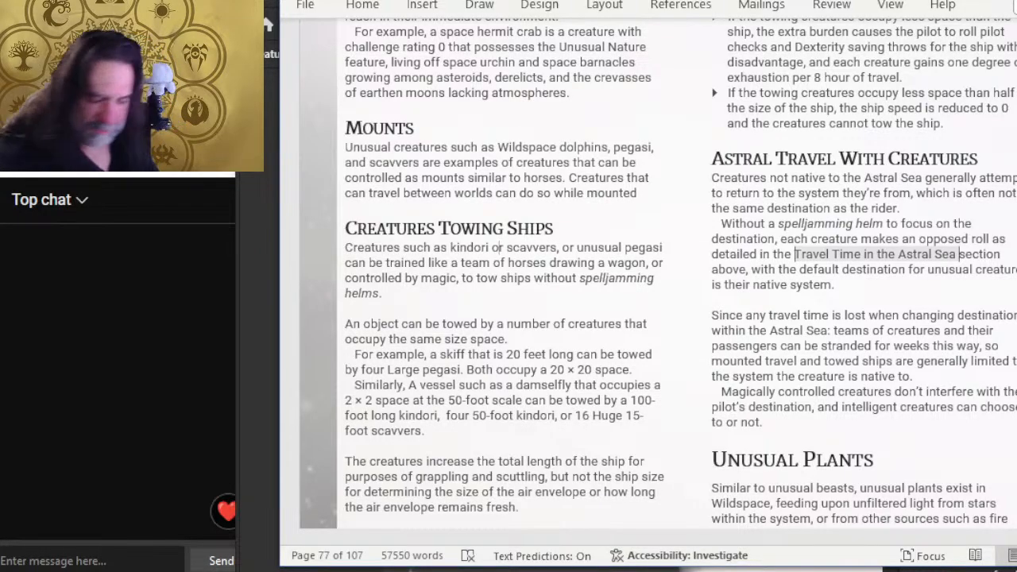
pyautogui.press('BackSpace')
pyautogui.press('BackSpace')
pyautogui.press('BackSpace')
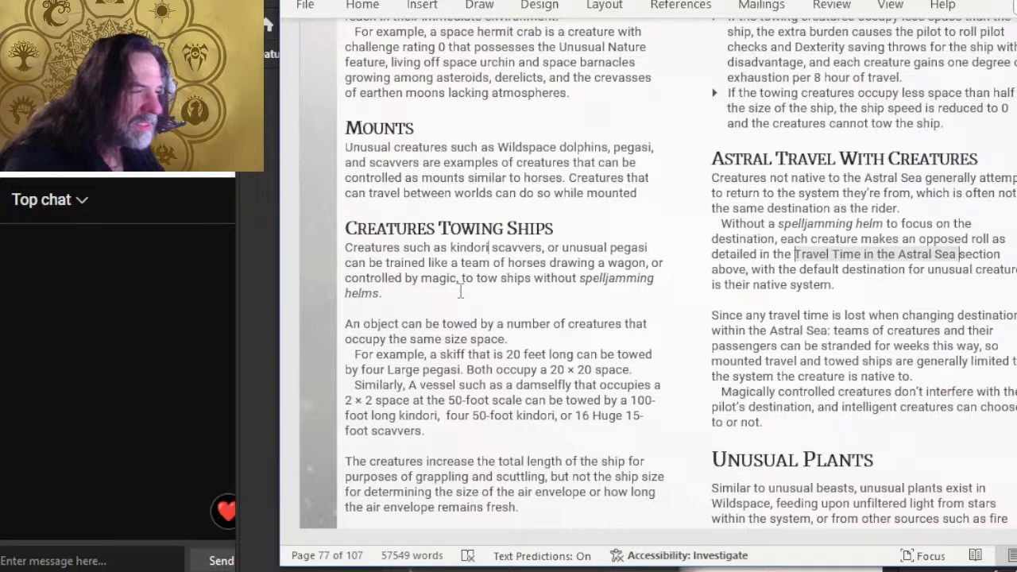
pyautogui.write(',')
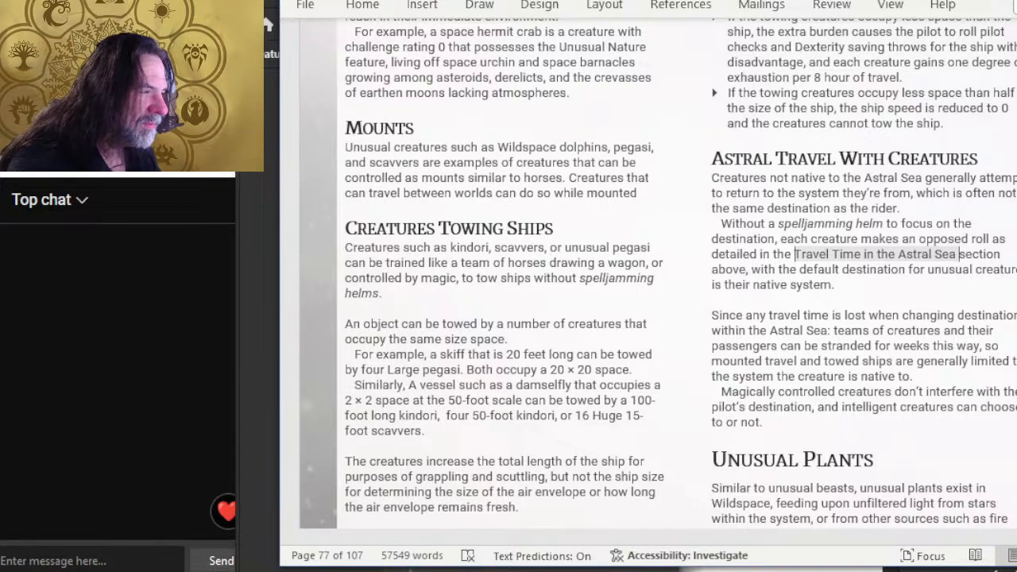
# Step: Reword the opening of the Creatures Towing Ships section to "Creatures such as kindori or scavvers can be trained", removing the unusual pegasi mention
pyautogui.press('BackSpace')
pyautogui.hotkey('ctrl', 'Delete')
pyautogui.hotkey('ctrl', 'Delete')
pyautogui.hotkey('ctrl', 'Delete')
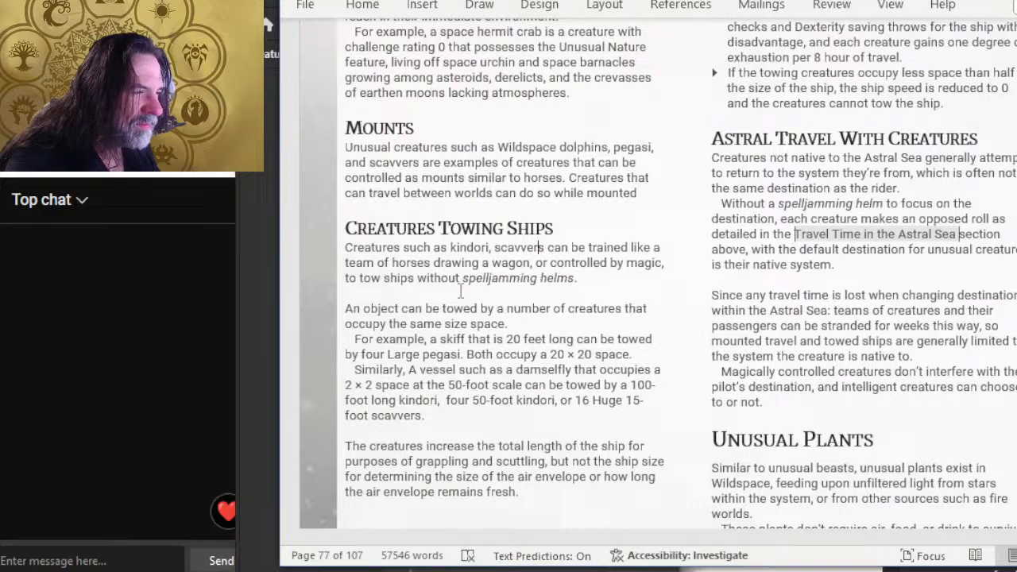
pyautogui.hotkey('ctrl', 'Left')
pyautogui.press('Left')
pyautogui.press('BackSpace')
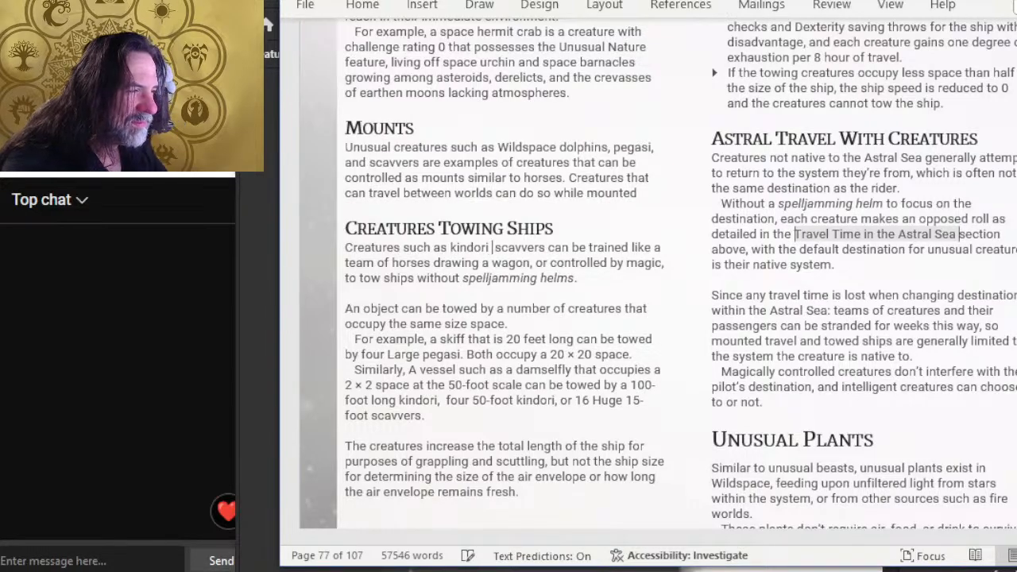
pyautogui.write('or')
# Step: Review the layout and text of page 77 from the Unusual Beasts section to the page's end
pyautogui.scroll(-8, 486, 348)
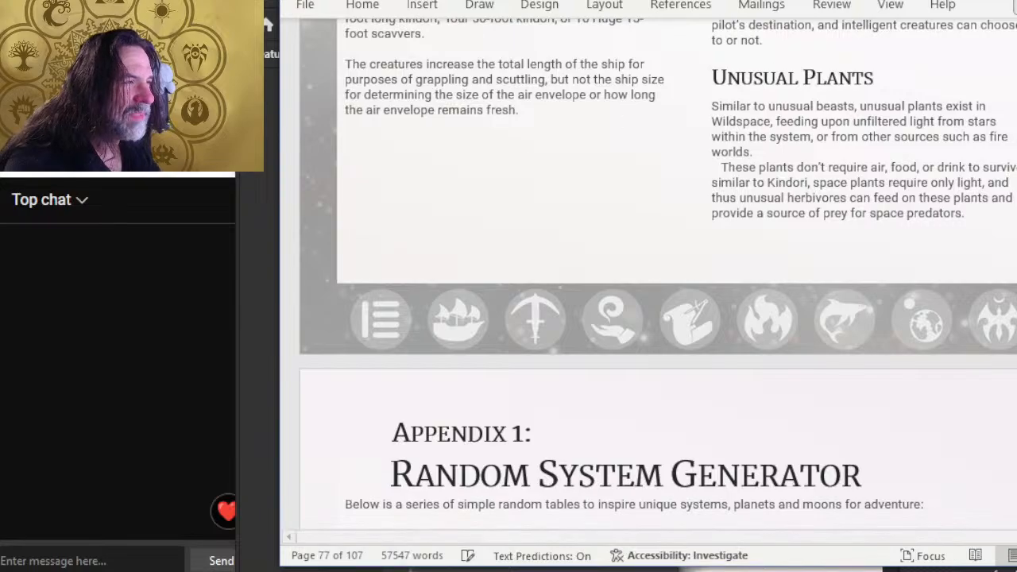
pyautogui.scroll(7, 839, 124)
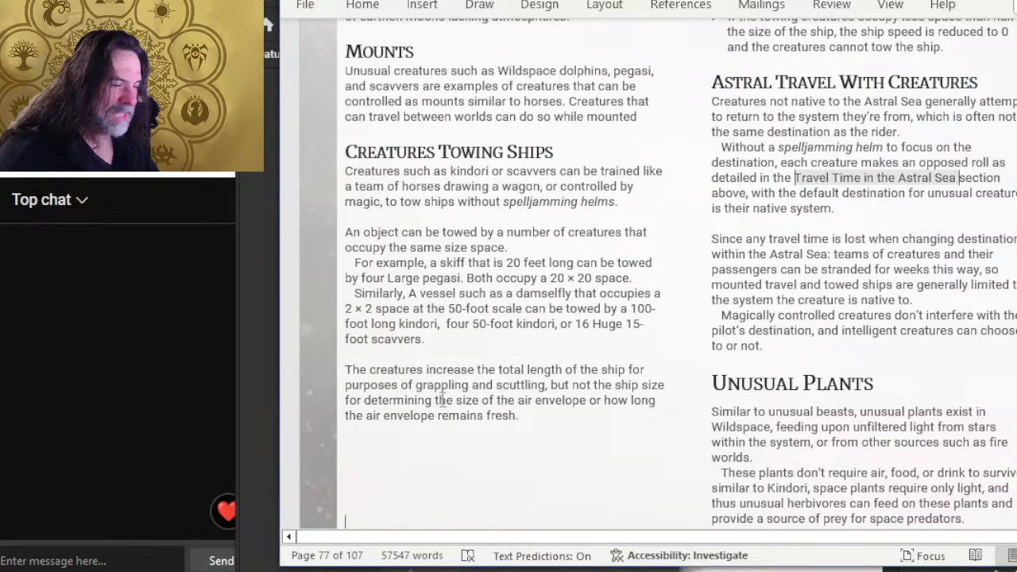
pyautogui.scroll(8, 642, 243)
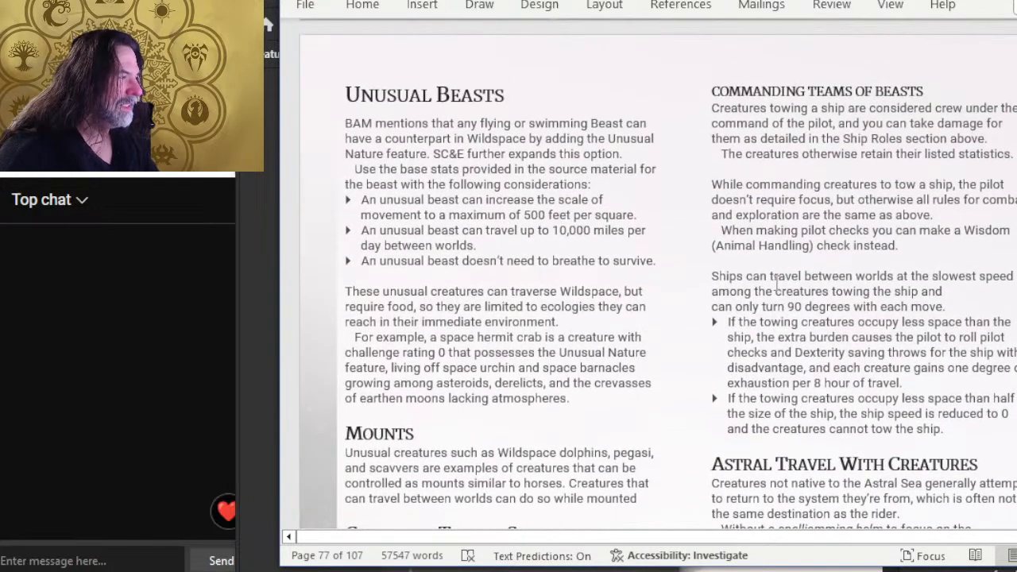
pyautogui.scroll(2, 368, 141)
pyautogui.scroll(-3, 447, 204)
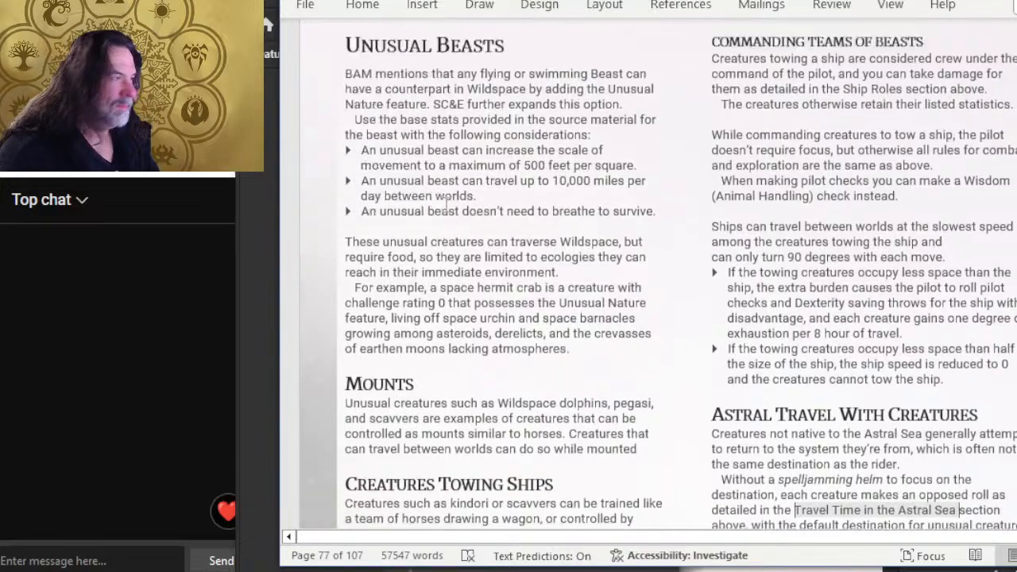
# Step: In the Unusual Plants section, replace "unfiltered" with "the" before "light from stars" and remove the line break between "fire" and "worlds"
pyautogui.scroll(3, 447, 206)
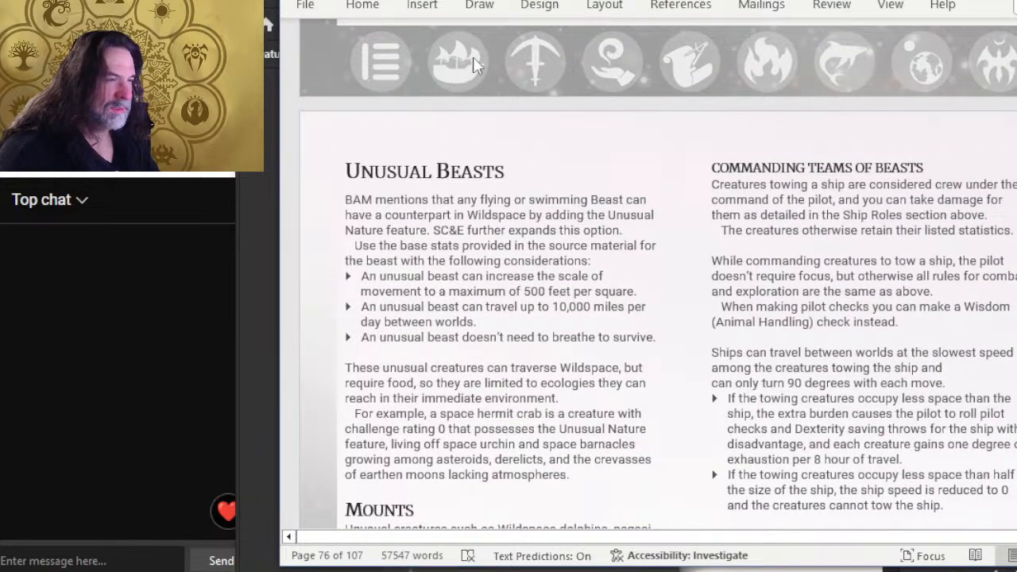
pyautogui.scroll(-9, 460, 212)
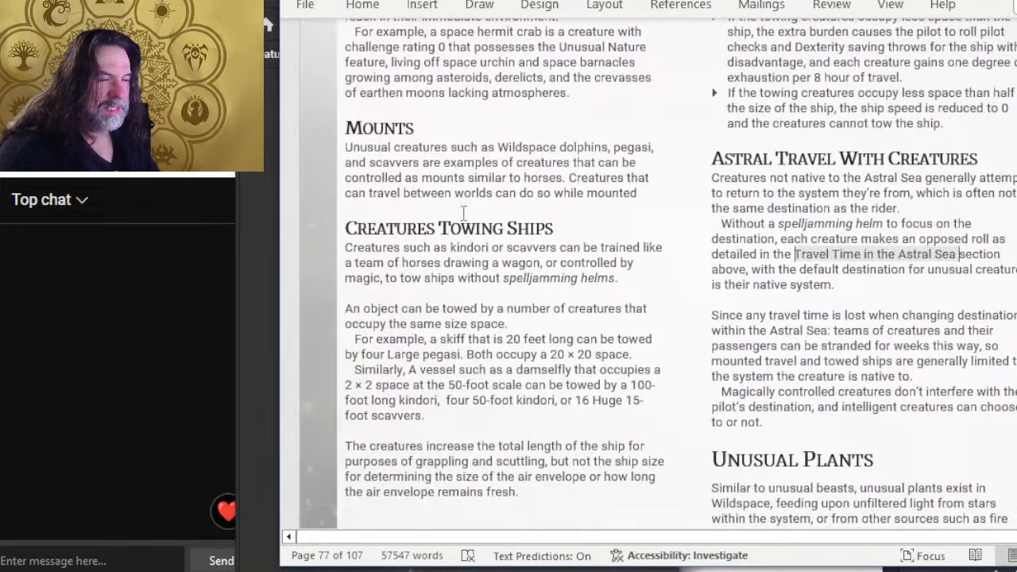
pyautogui.scroll(-4, 778, 397)
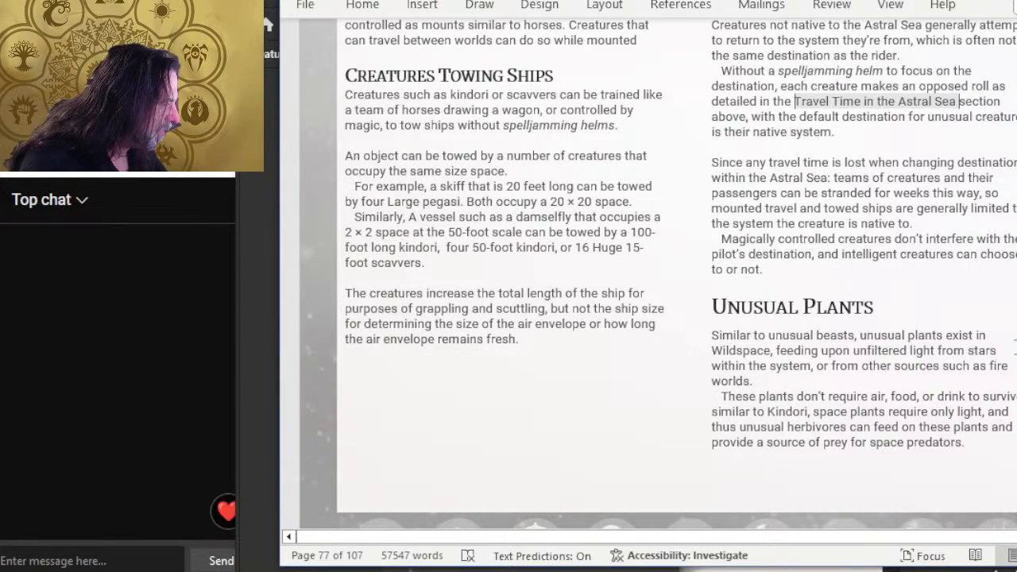
pyautogui.moveTo(912, 351); pyautogui.dragTo(852, 351)
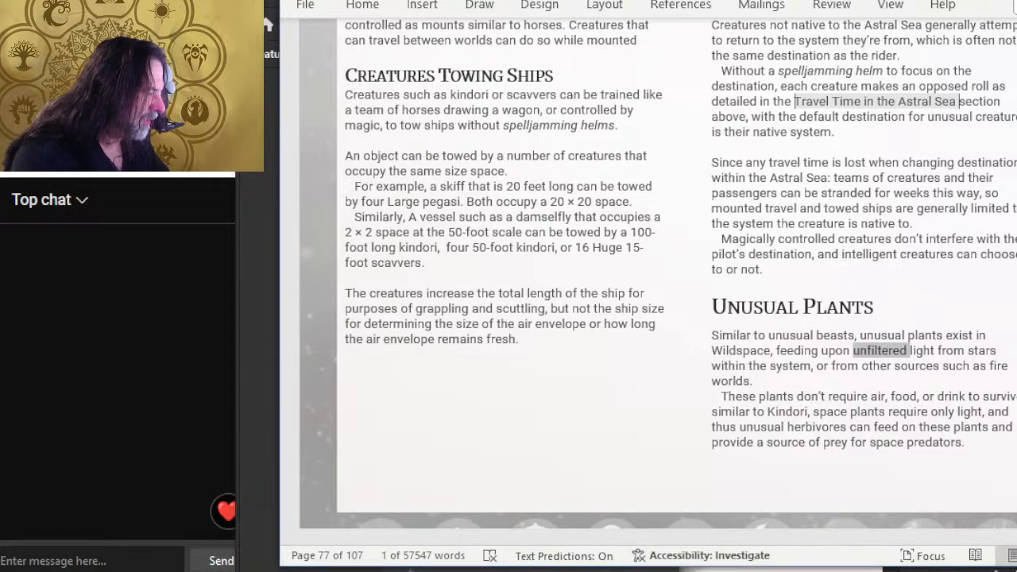
pyautogui.write('the')
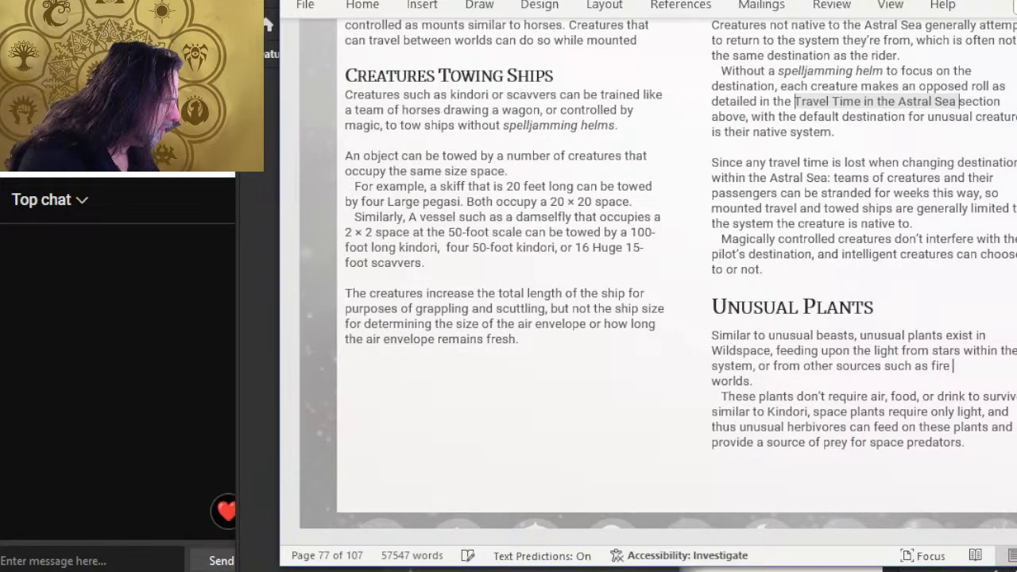
pyautogui.press('Delete')
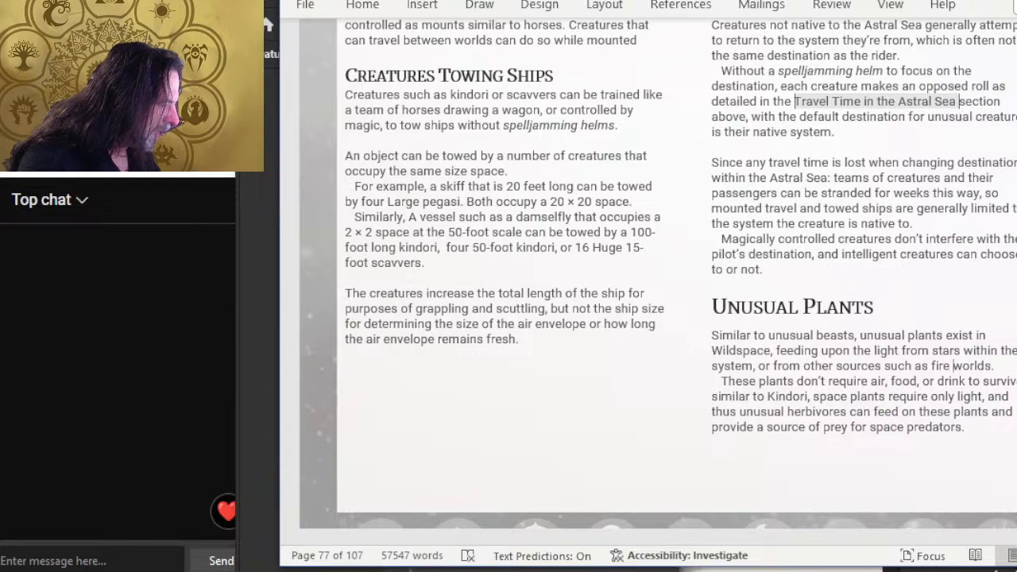
# Step: Check the text flow of page 77 in both columns, from Unusual Beasts down to the edited Unusual Plants section
pyautogui.scroll(-7, 591, 437)
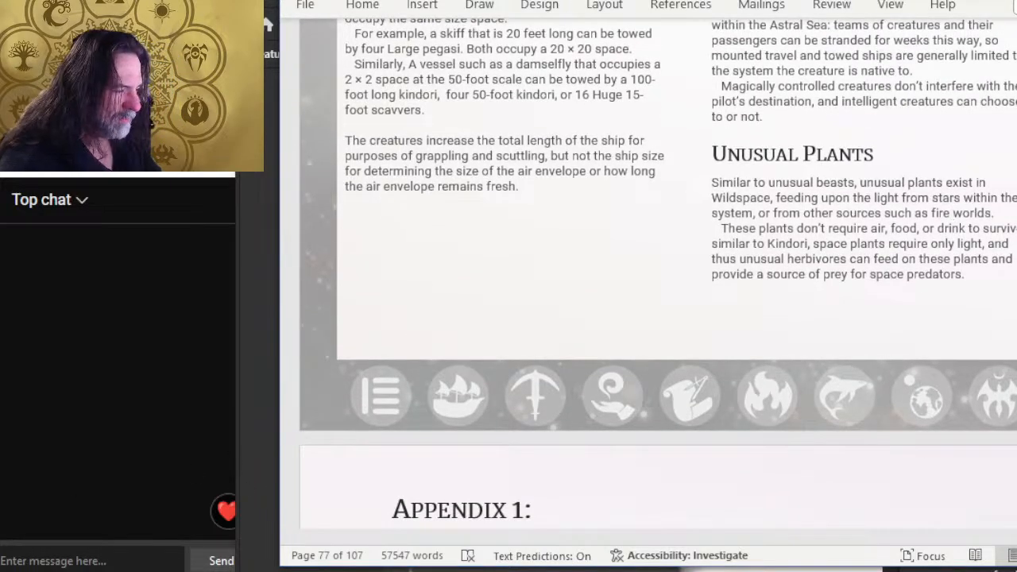
pyautogui.scroll(5, 677, 329)
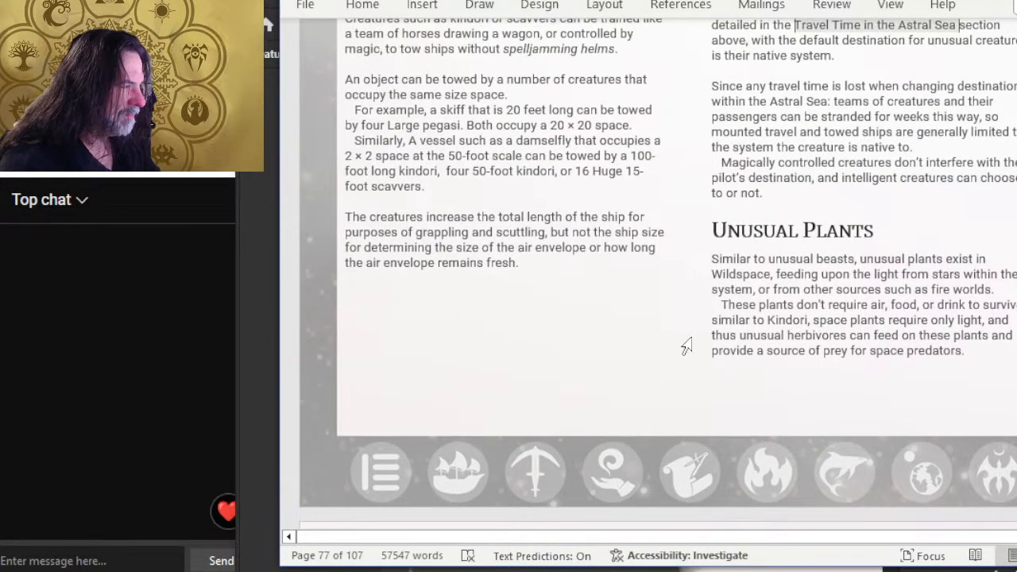
pyautogui.scroll(10, 686, 395)
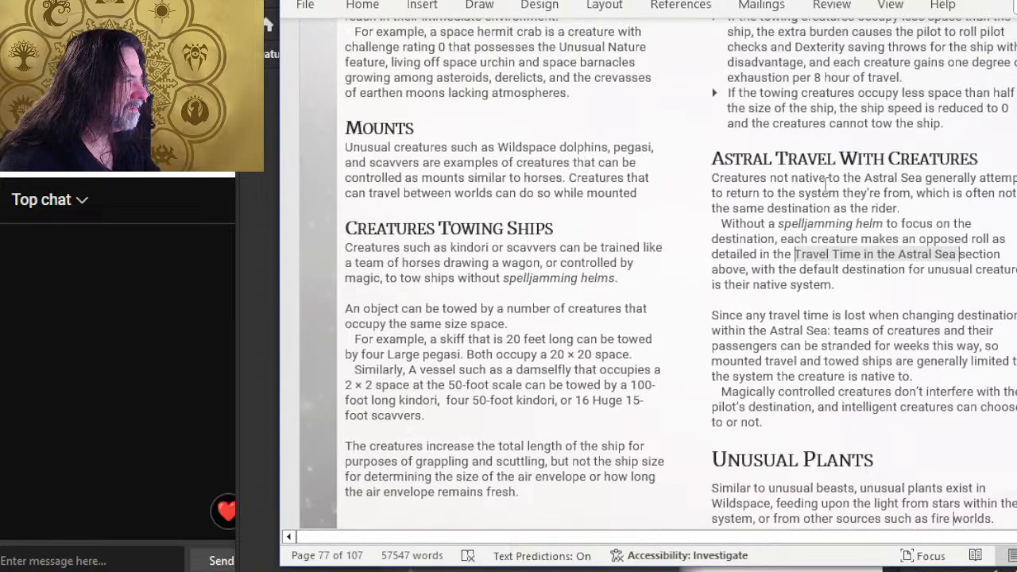
pyautogui.scroll(3, 825, 186)
pyautogui.scroll(-3, 518, 119)
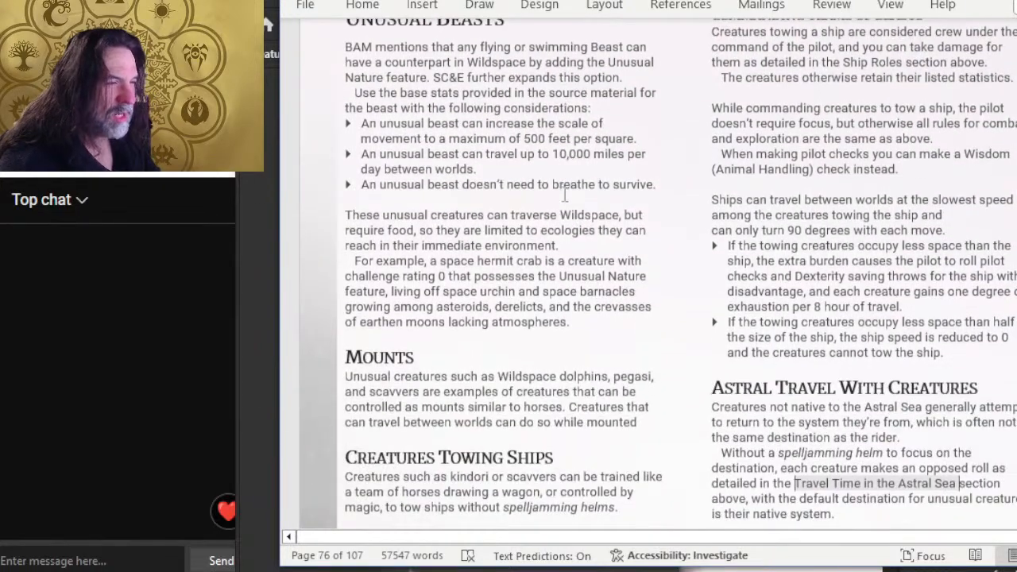
pyautogui.scroll(-6, 574, 137)
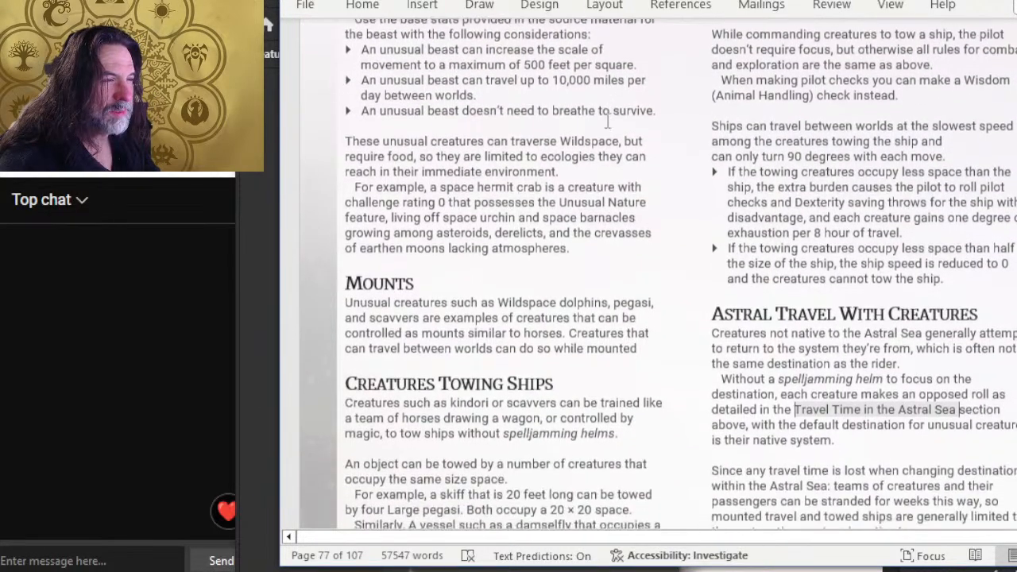
pyautogui.scroll(-3, 582, 194)
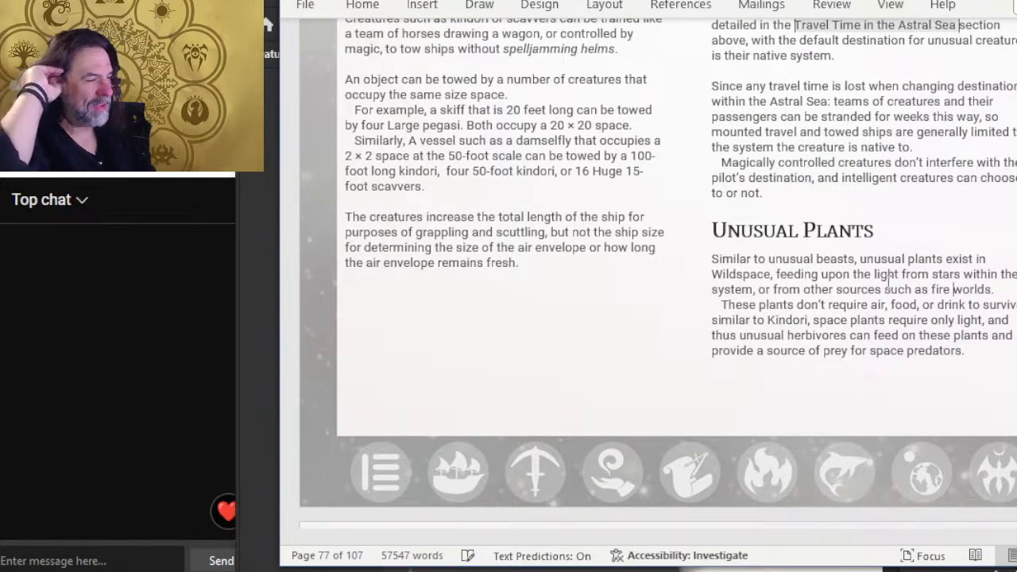
# Step: Compare page 77's wording and layout in the Word document with the painted page in Photoshop
pyautogui.hotkey('alt', 'Tab')
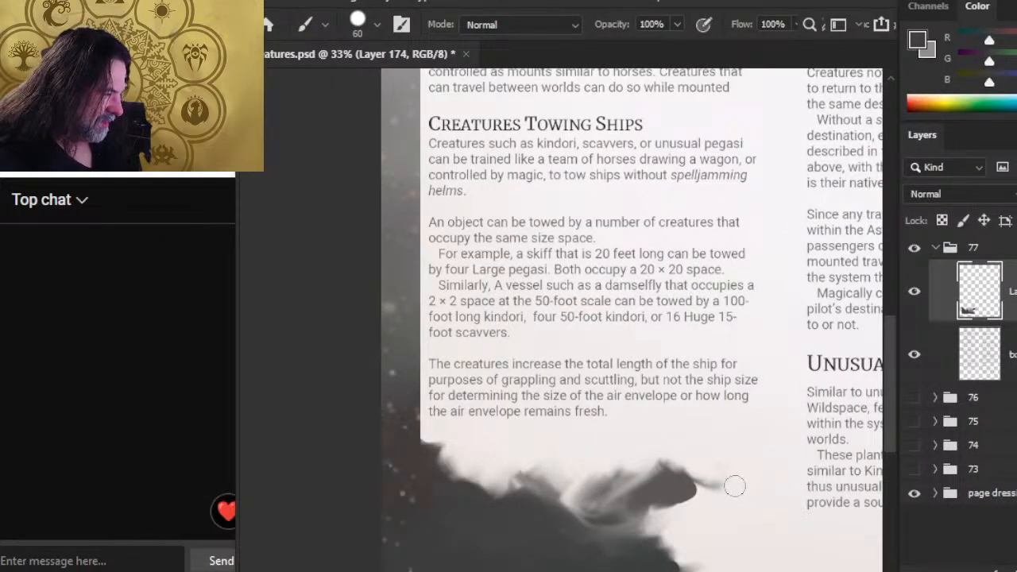
pyautogui.hotkey('alt', 'Tab')
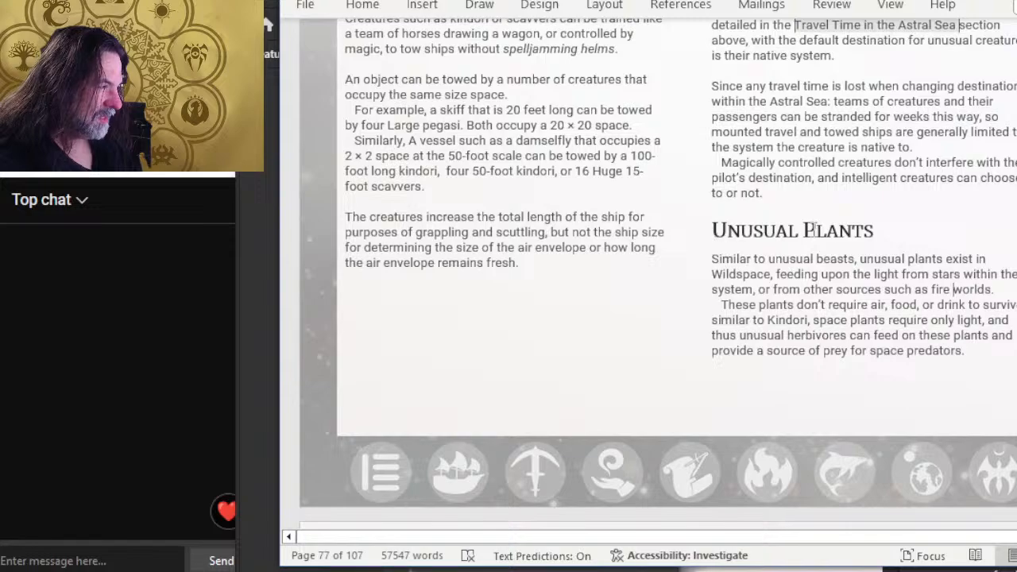
pyautogui.hotkey('alt', 'Tab')
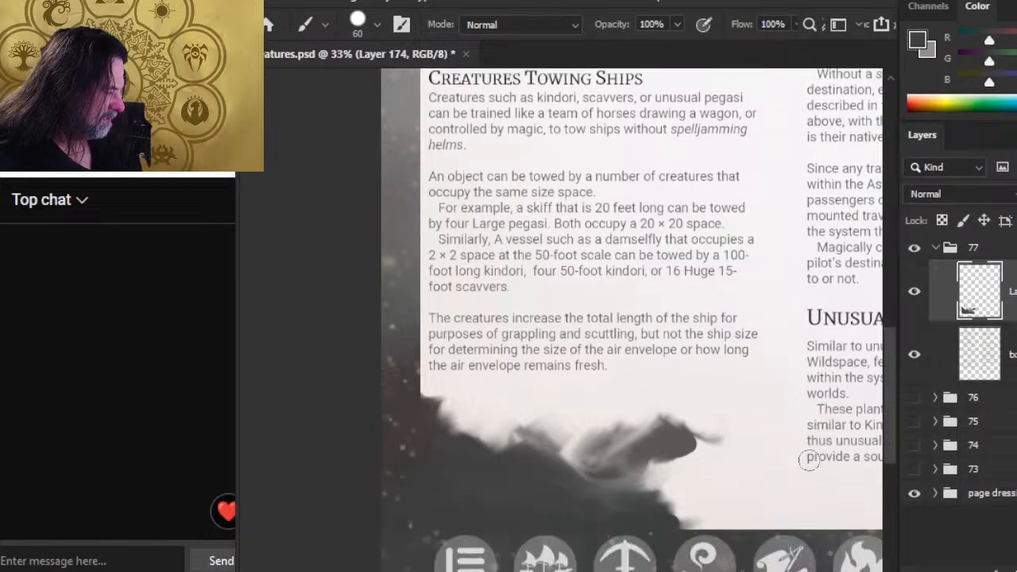
pyautogui.hotkey('alt', 'Tab')
pyautogui.hotkey('alt', 'Tab')
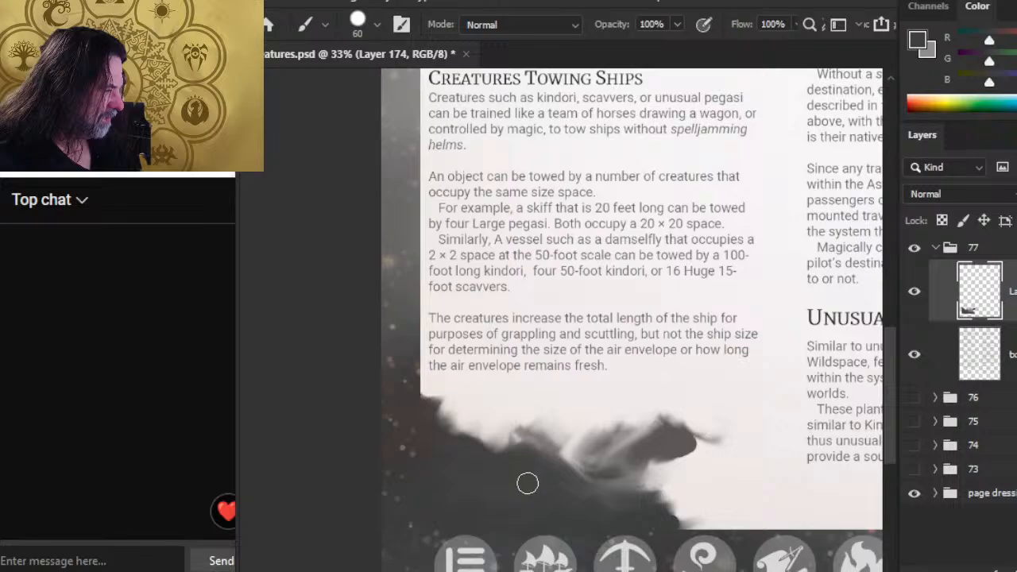
pyautogui.hotkey('alt', 'Tab')
pyautogui.hotkey('alt', 'Tab')
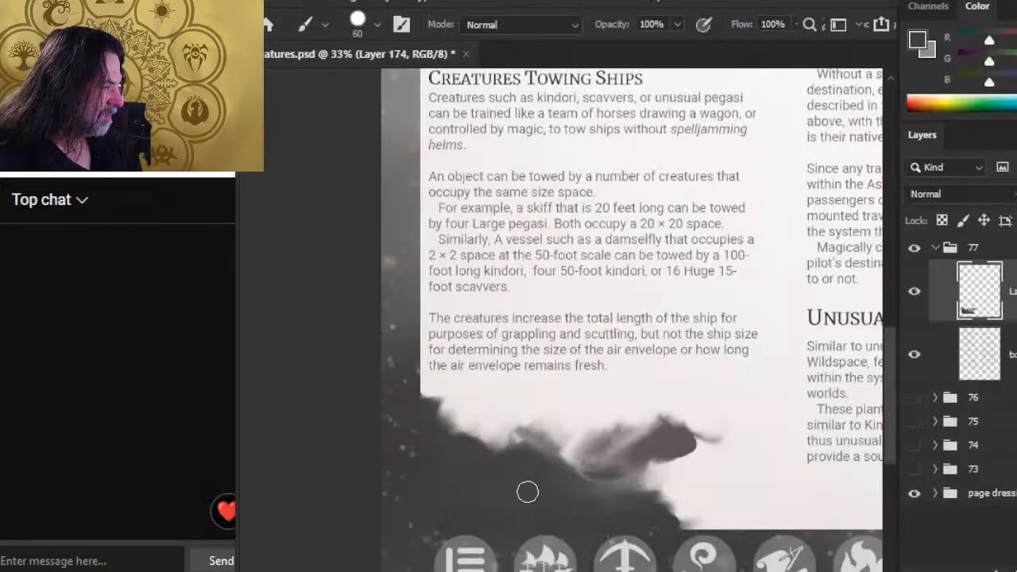
pyautogui.hotkey('alt', 'Tab')
pyautogui.scroll(8, 648, 271)
pyautogui.scroll(8, 831, 199)
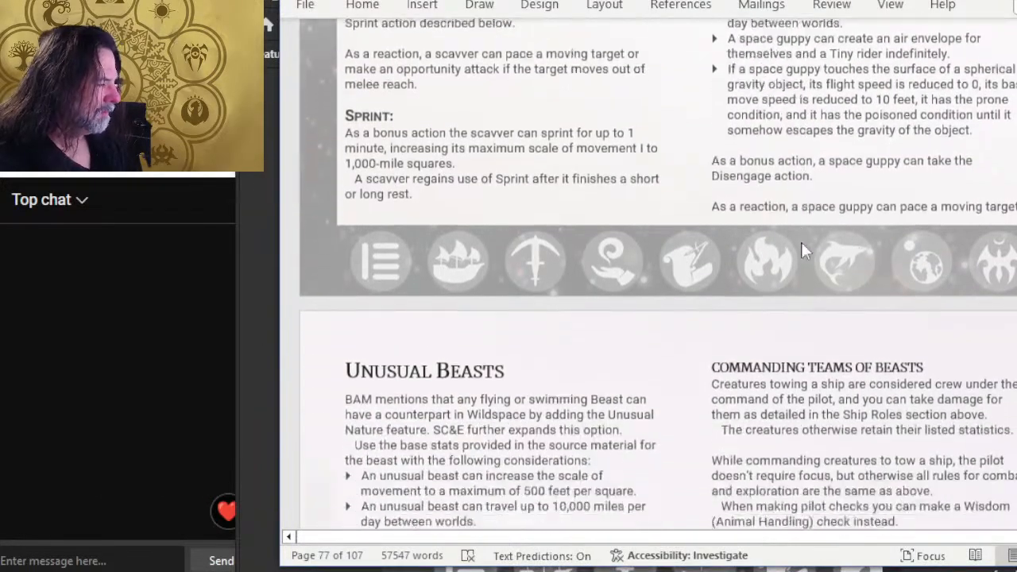
pyautogui.scroll(-18, 787, 320)
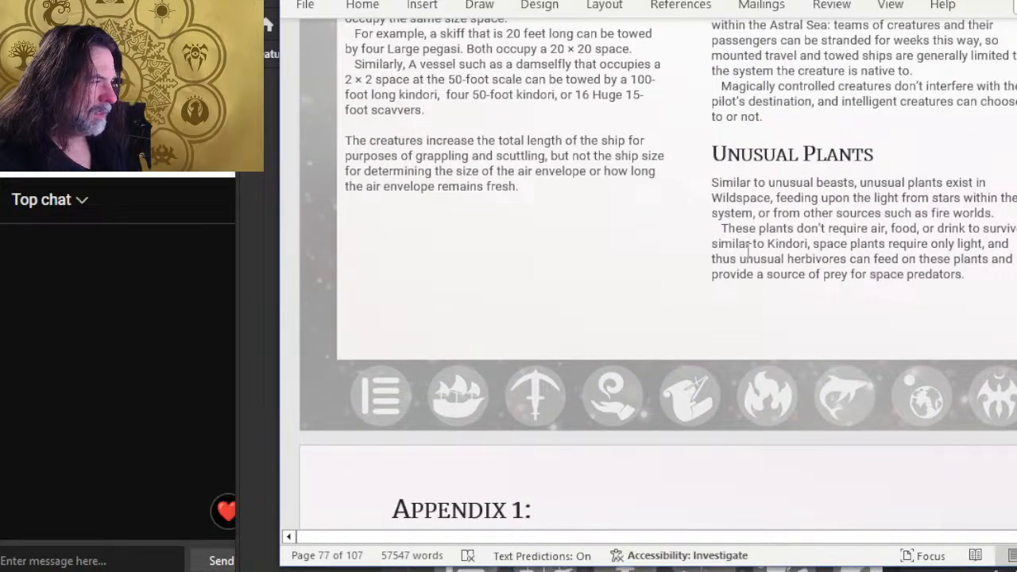
# Step: Switch to the Photoshop page and smudge across the dark smoke below the Creatures Towing Ships text
pyautogui.hotkey('alt', 'Tab')
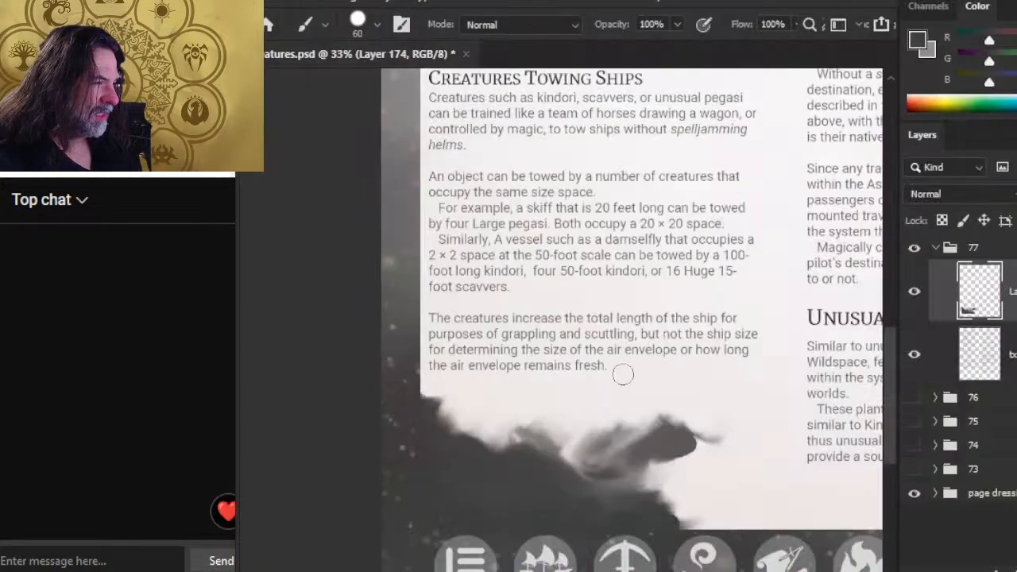
pyautogui.scroll(-1, 622, 376)
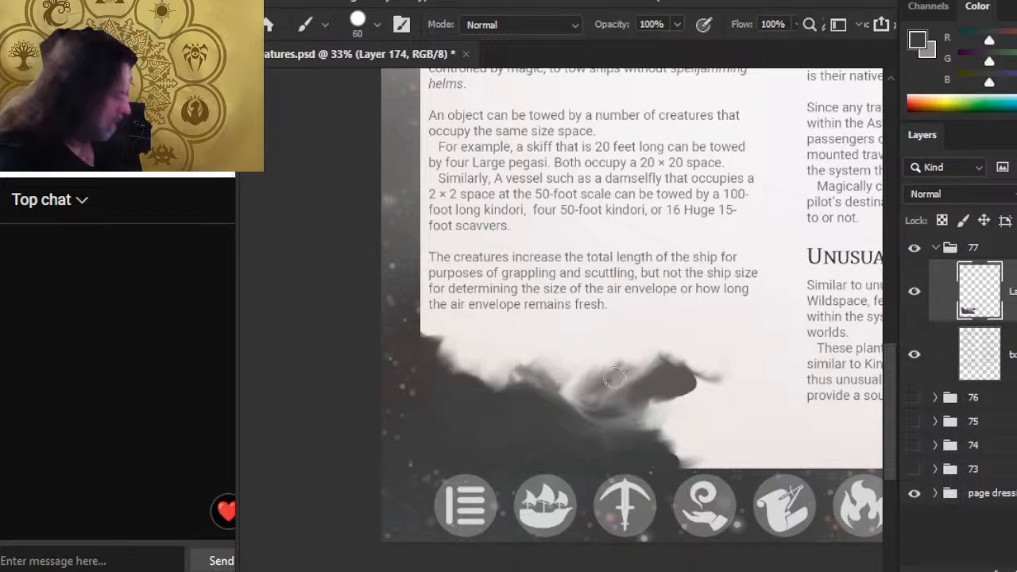
pyautogui.hotkey('alt', 'Tab')
pyautogui.hotkey('alt', 'Tab')
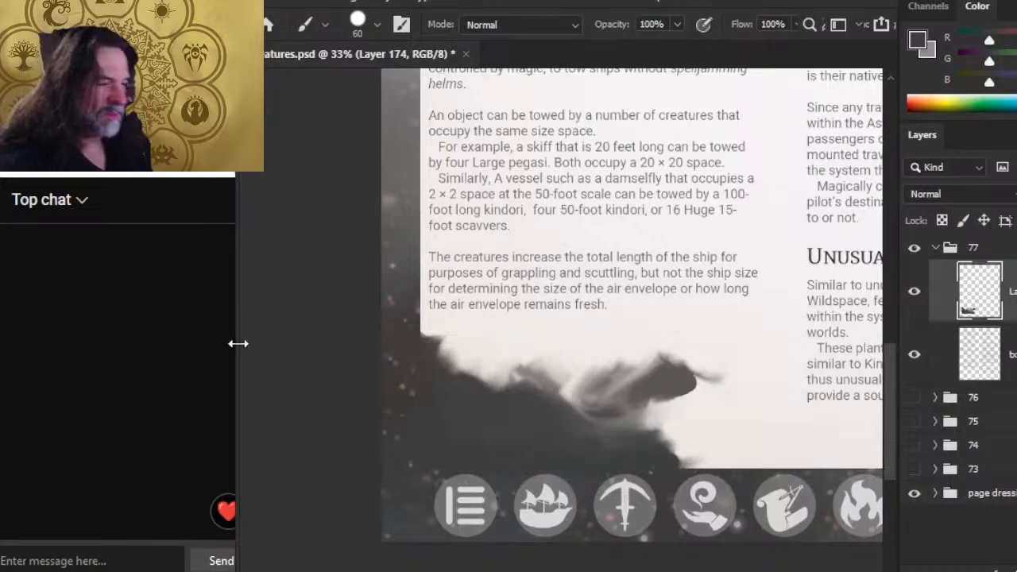
pyautogui.press('r')
pyautogui.moveTo(509, 417)
pyautogui.mouseDown()
pyautogui.moveTo(551, 392)
pyautogui.moveTo(526, 407)
pyautogui.moveTo(506, 380)
pyautogui.moveTo(551, 397)
pyautogui.moveTo(505, 370)
pyautogui.moveTo(563, 384)
pyautogui.moveTo(511, 408)
pyautogui.moveTo(556, 395)
pyautogui.moveTo(636, 437)
pyautogui.mouseUp()
# Step: Switch to the Word layout document and remove the decorative background and icon border from the page header
pyautogui.hotkey('alt', 'Tab')
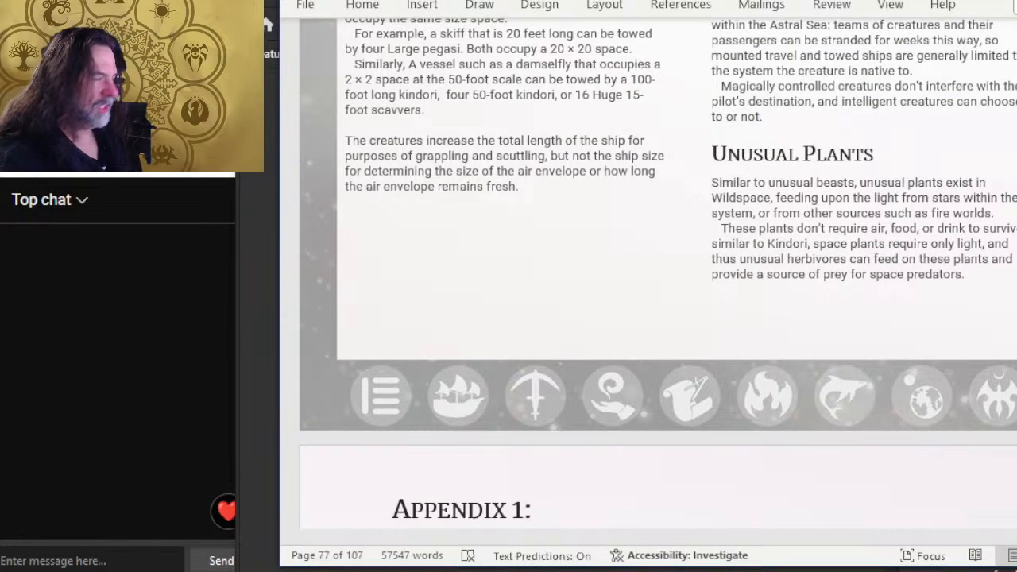
pyautogui.scroll(15, 745, 294)
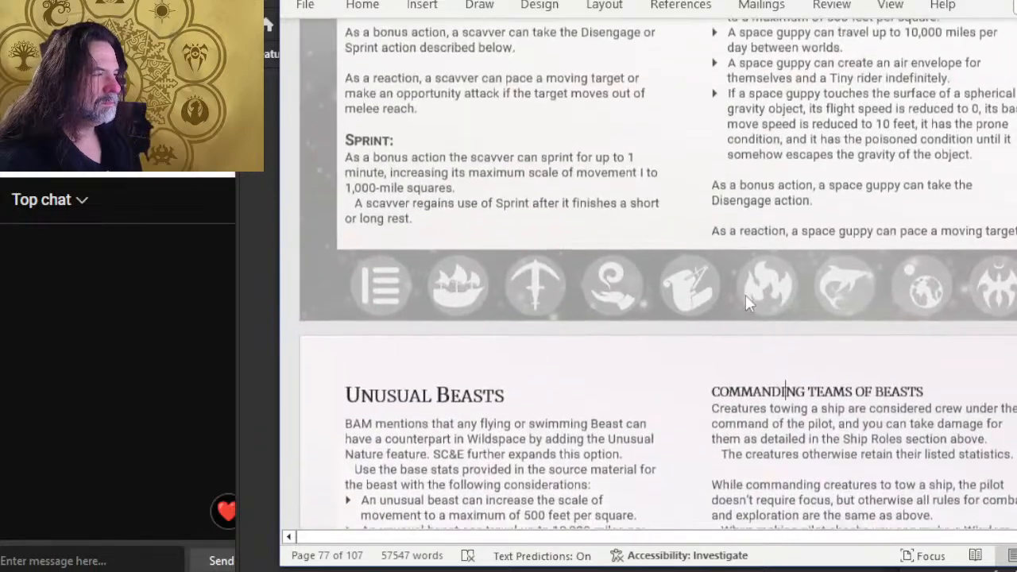
pyautogui.click(742, 370)
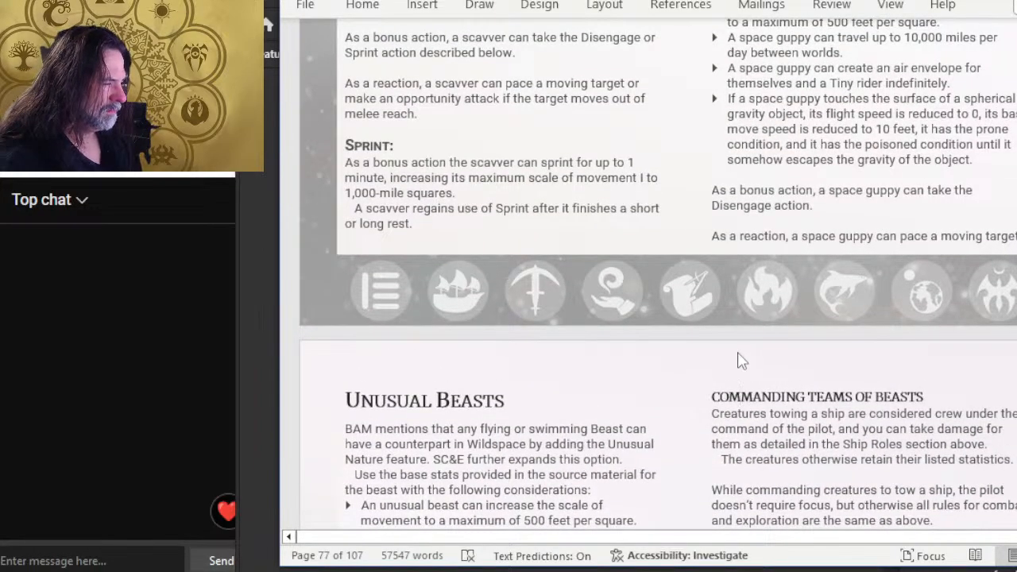
pyautogui.doubleClick(733, 355)
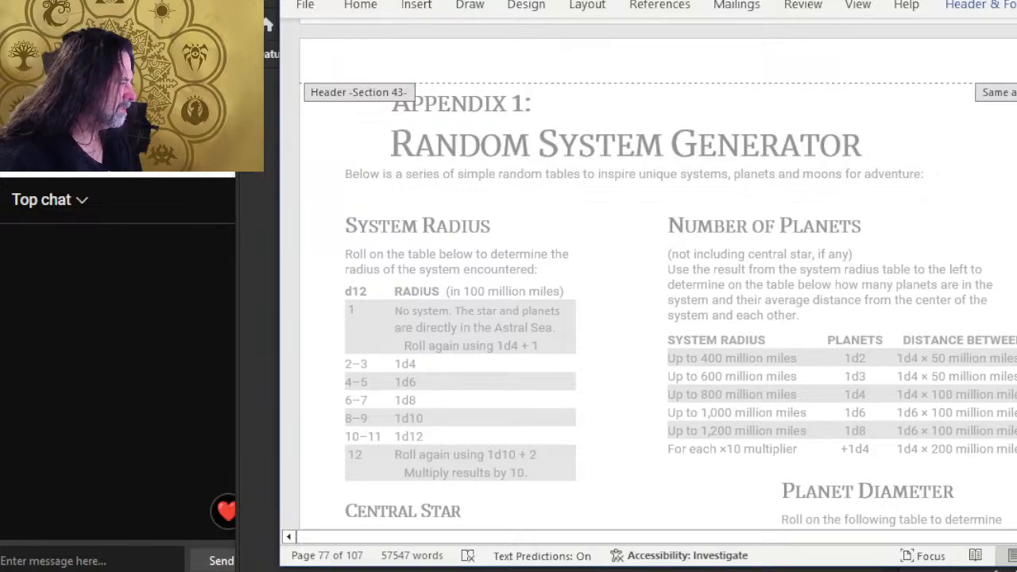
pyautogui.press('Escape')
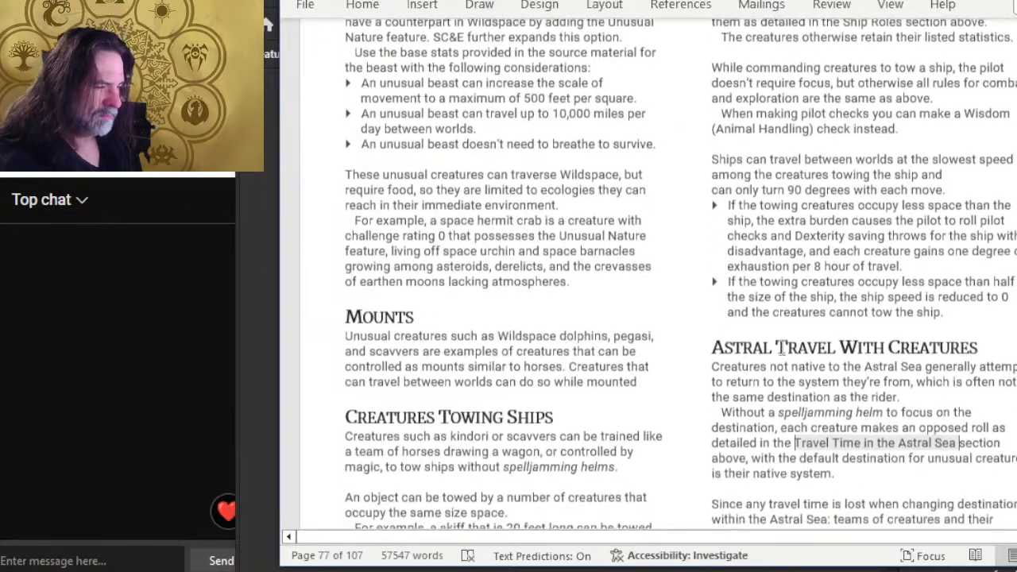
pyautogui.scroll(5, 718, 438)
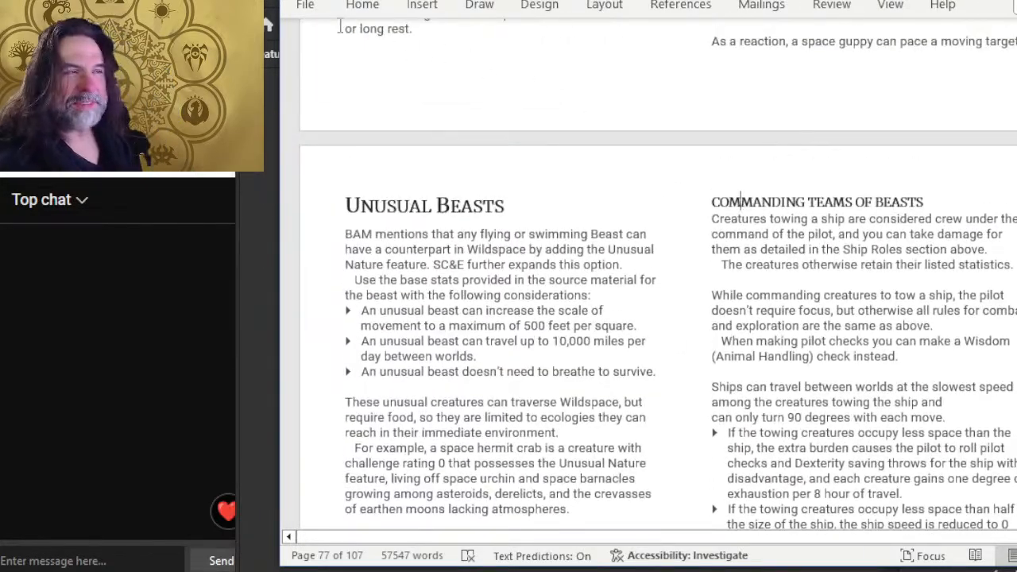
# Step: Start a PDF export of the layout document into the CREATURES folder of interior pages, with the file name 77
pyautogui.click(305, 5)
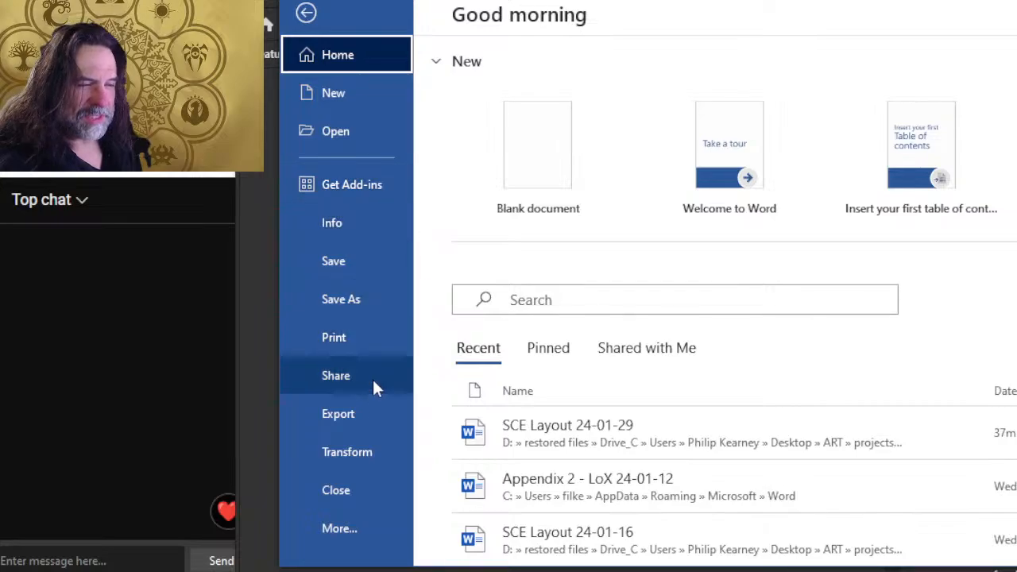
pyautogui.click(373, 421)
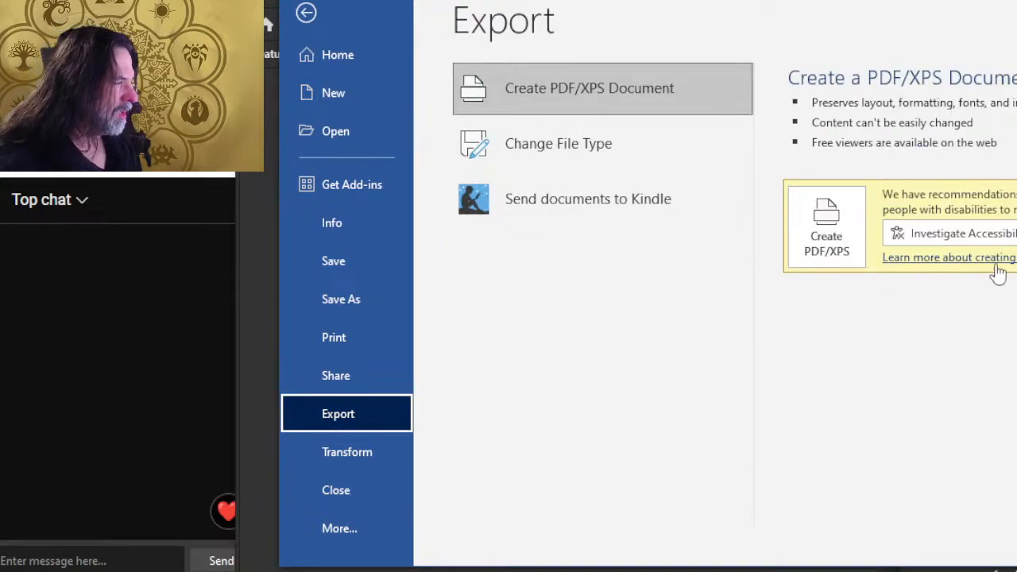
pyautogui.click(826, 229)
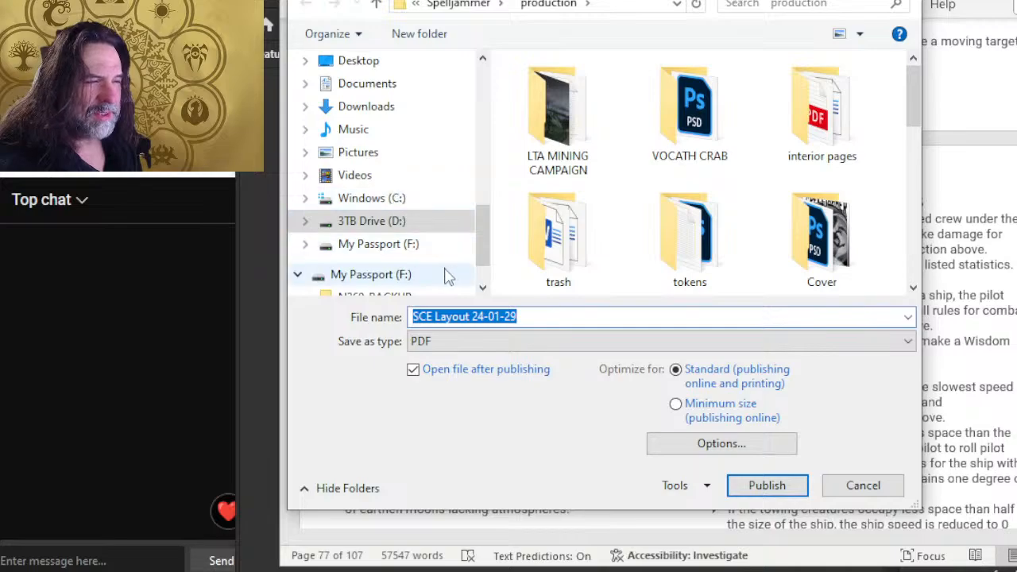
pyautogui.scroll(1, 397, 222)
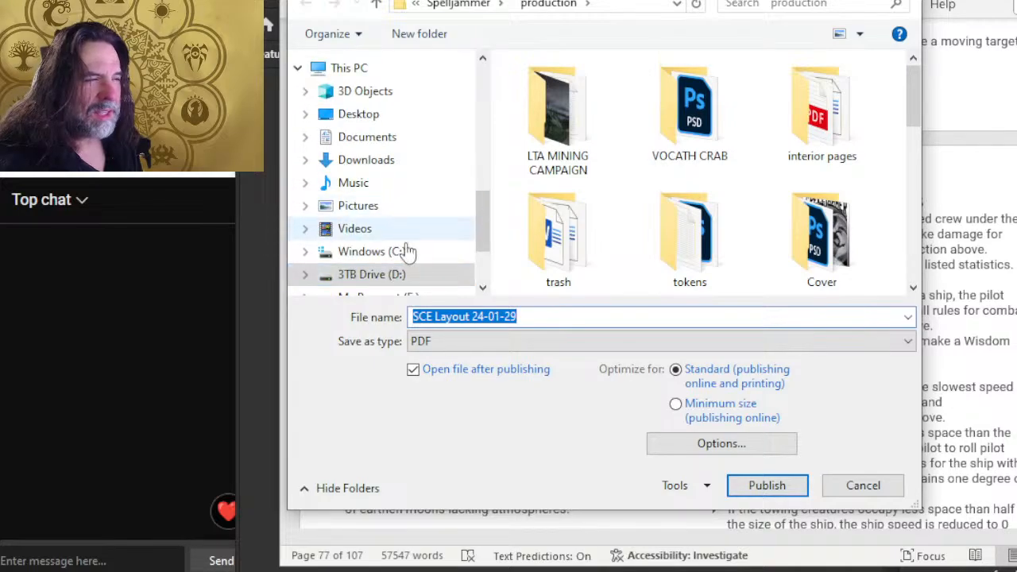
pyautogui.doubleClick(815, 151)
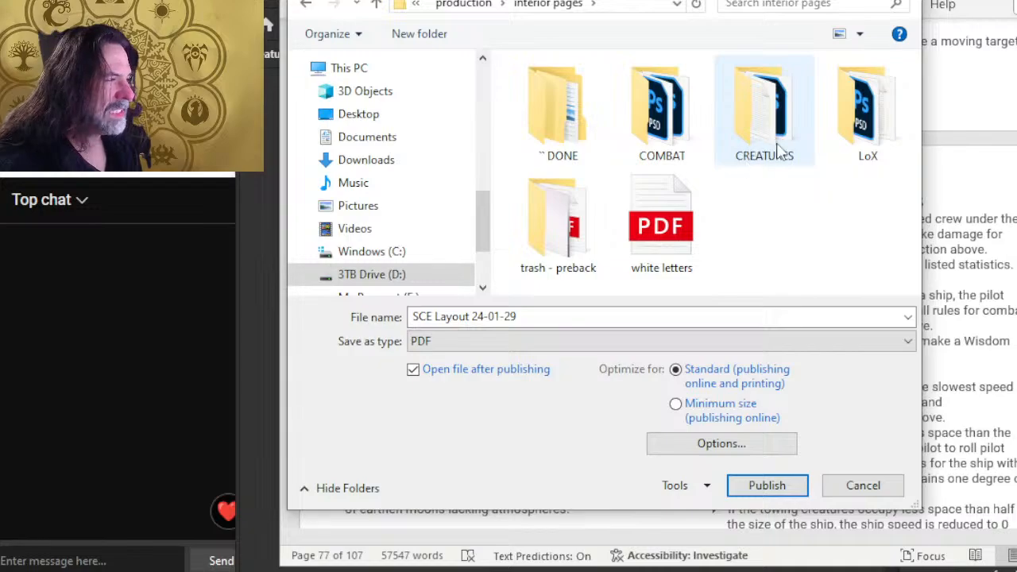
pyautogui.click(775, 151)
pyautogui.doubleClick(775, 150)
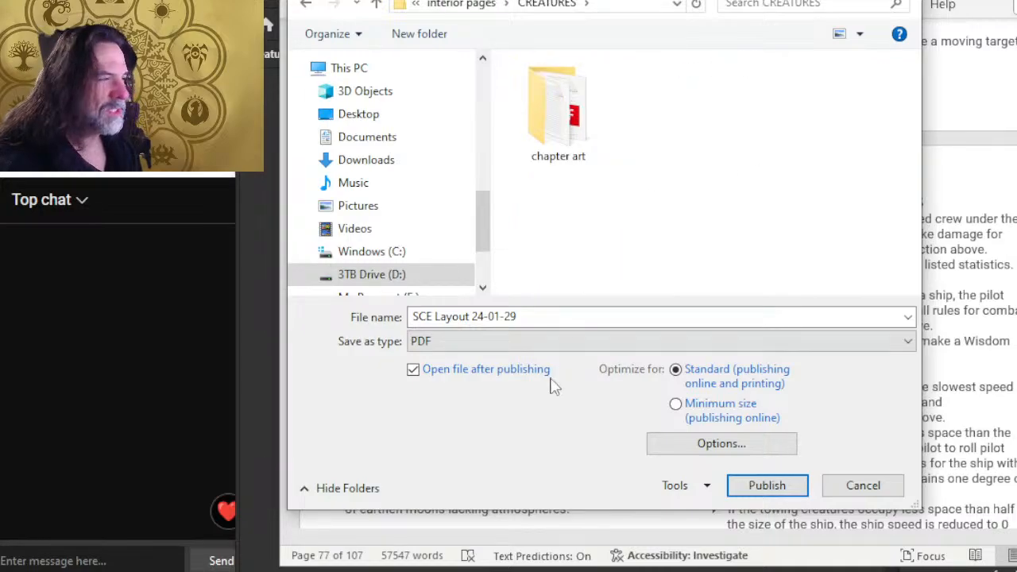
pyautogui.click(539, 316)
pyautogui.write('77')
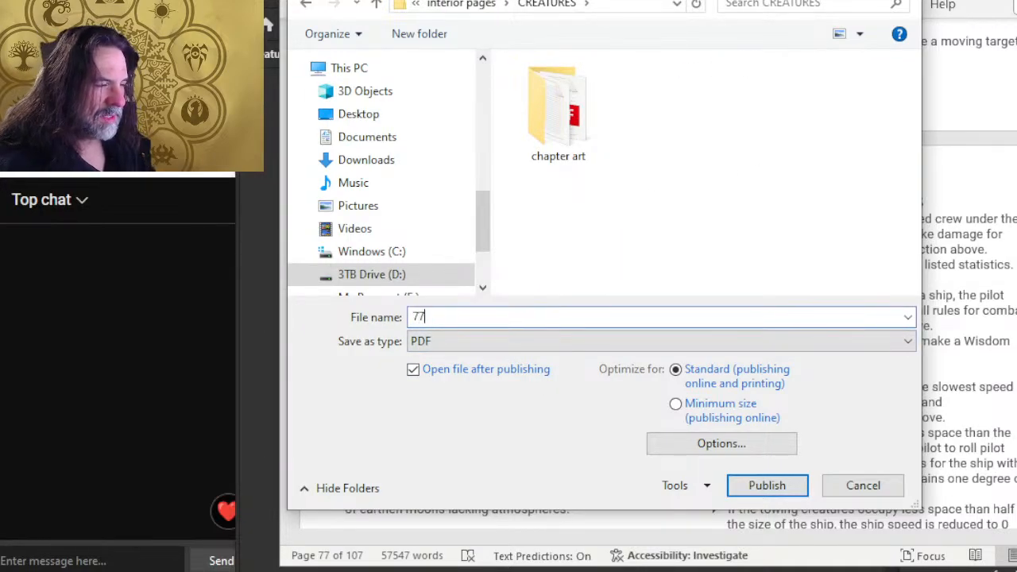
# Step: Limit the PDF to the current page without markup, document properties or accessibility structure tags, and publish it
pyautogui.click(751, 452)
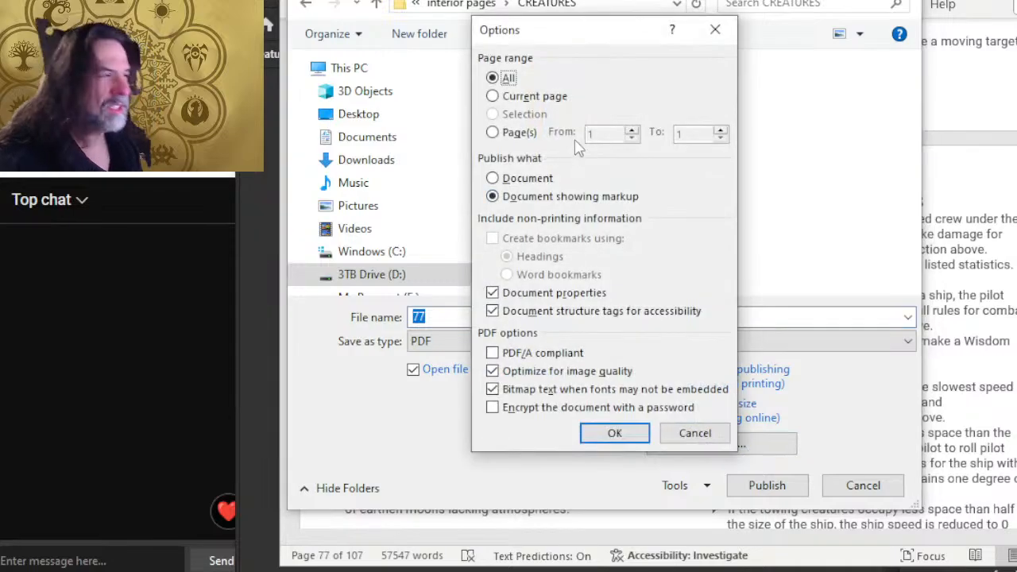
pyautogui.click(540, 97)
pyautogui.click(545, 180)
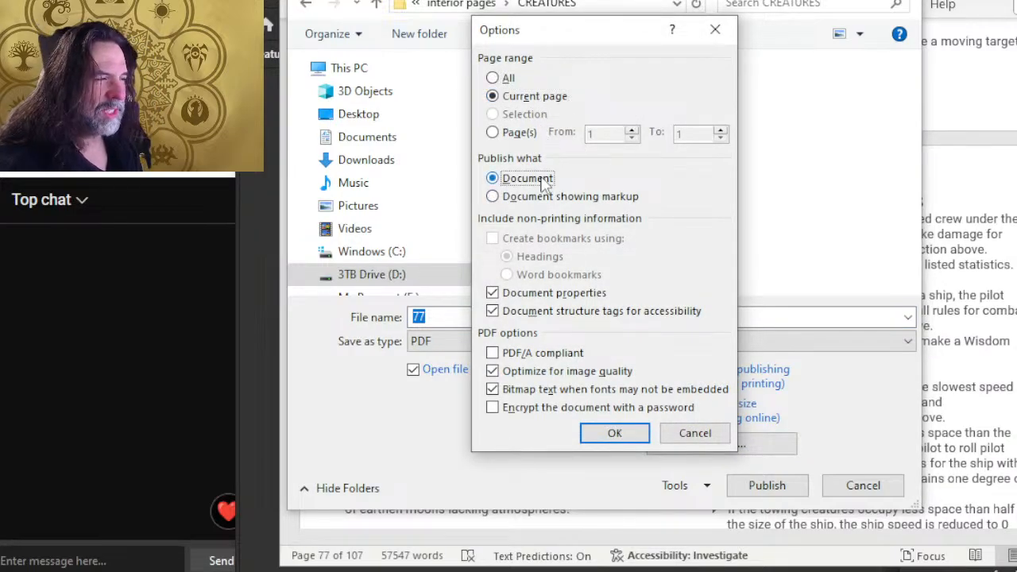
pyautogui.click(558, 293)
pyautogui.click(563, 311)
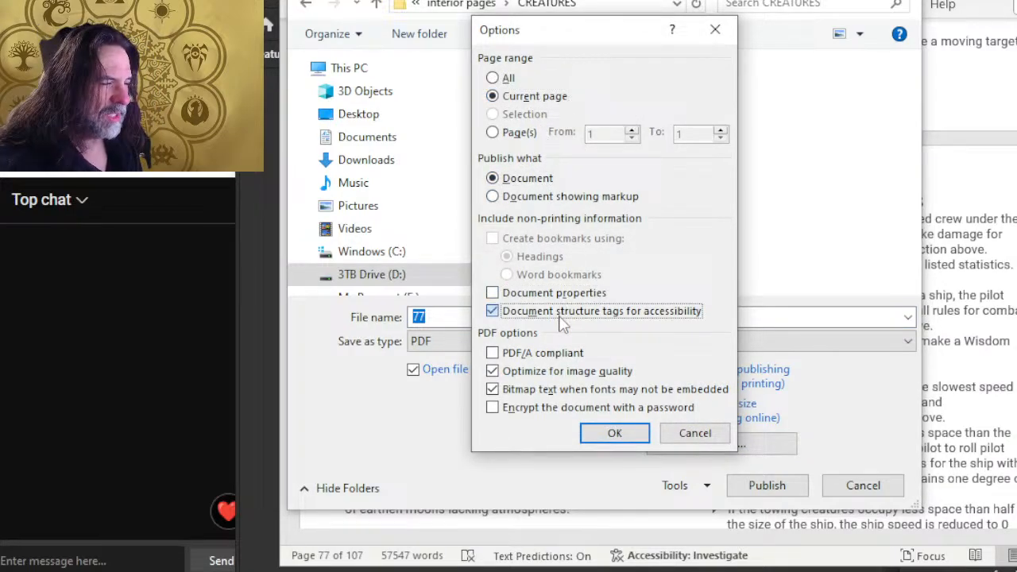
pyautogui.click(616, 433)
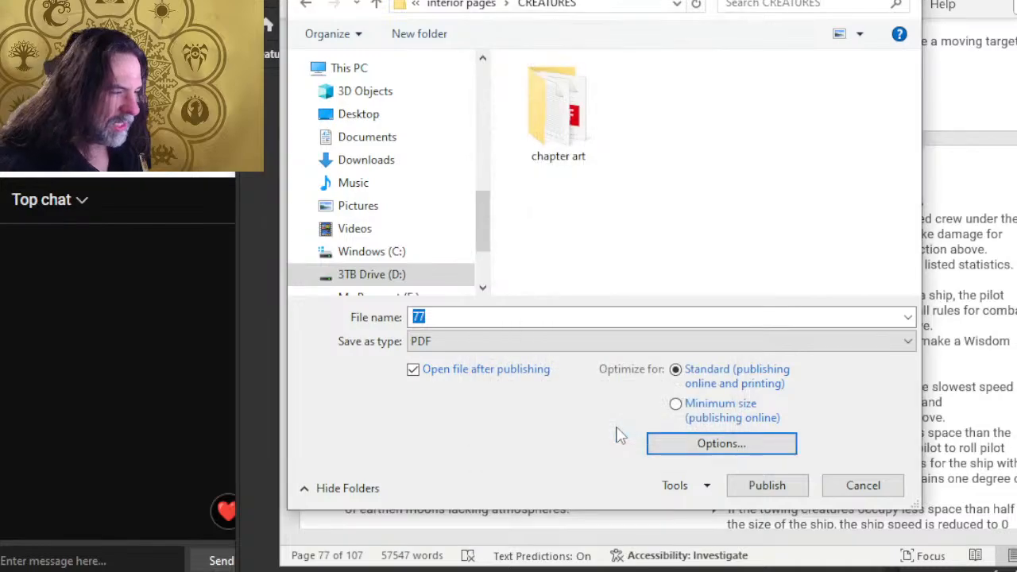
pyautogui.click(765, 486)
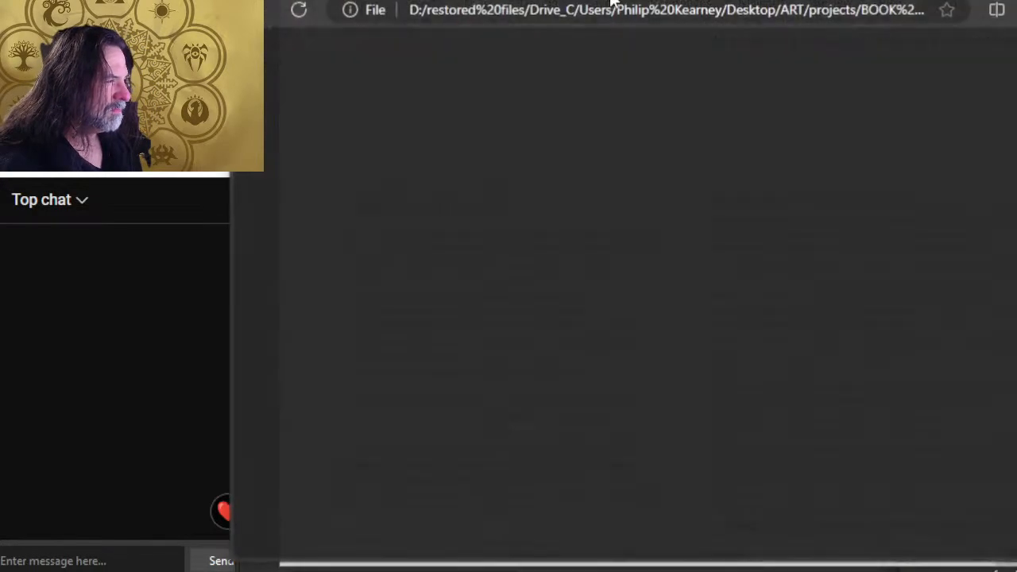
# Step: Review the exported page 77 PDF down to Unusual Plants and compare it with the Word document
pyautogui.scroll(-2, 713, 276)
pyautogui.scroll(-4, 714, 276)
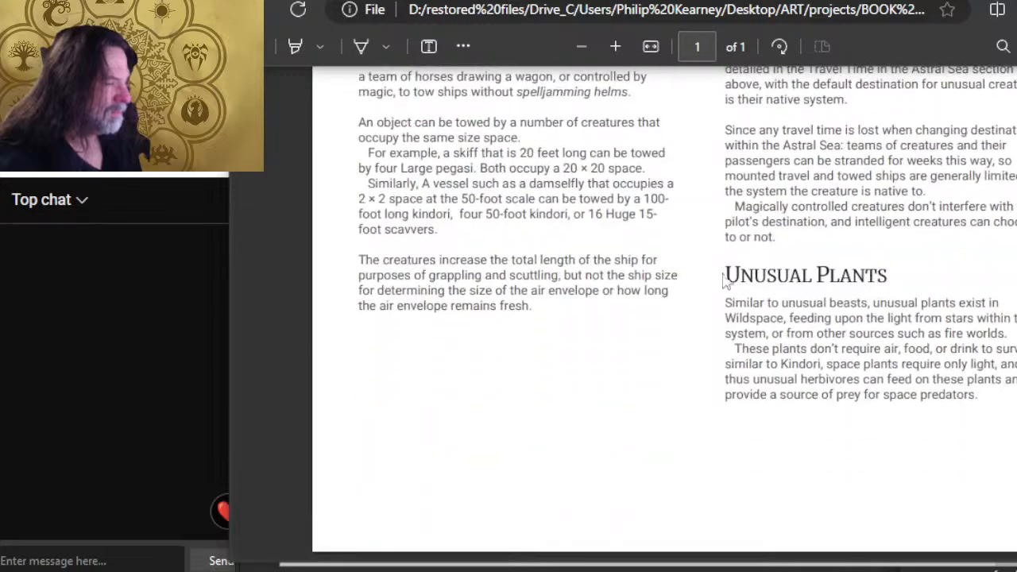
pyautogui.scroll(6, 713, 277)
pyautogui.hotkey('alt', 'Tab')
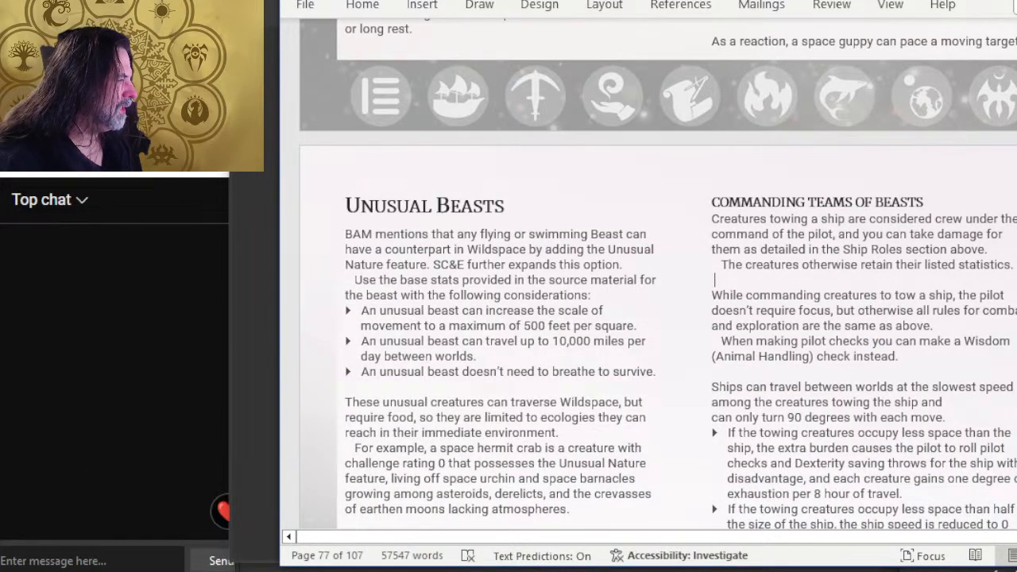
pyautogui.hotkey('alt', 'Tab')
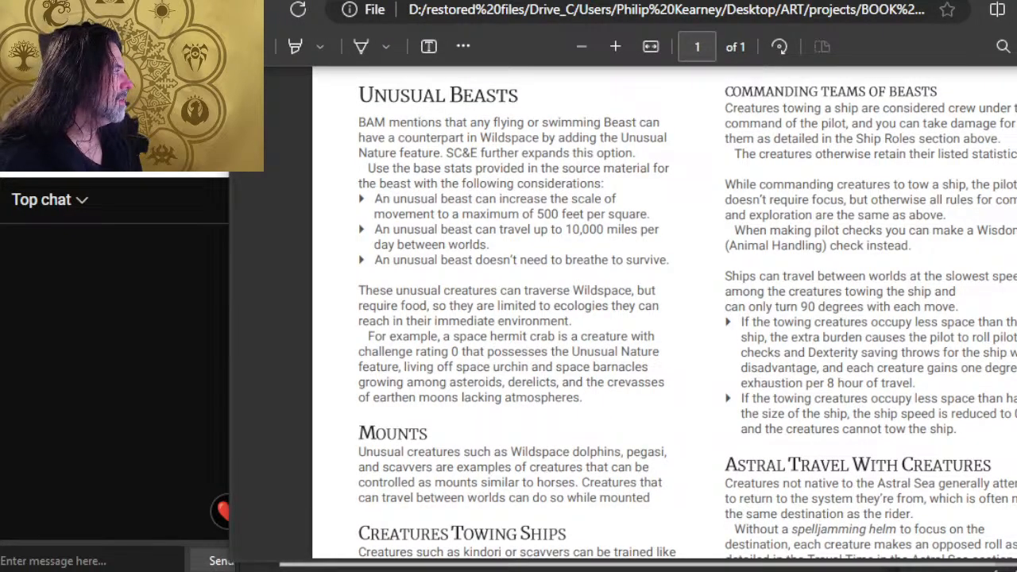
# Step: Switch to Photoshop and import the page from 77.pdf in the CREATURES folder at 300 pixels/inch in RGB Color
pyautogui.hotkey('alt', 'Tab')
pyautogui.hotkey('alt', 'Tab')
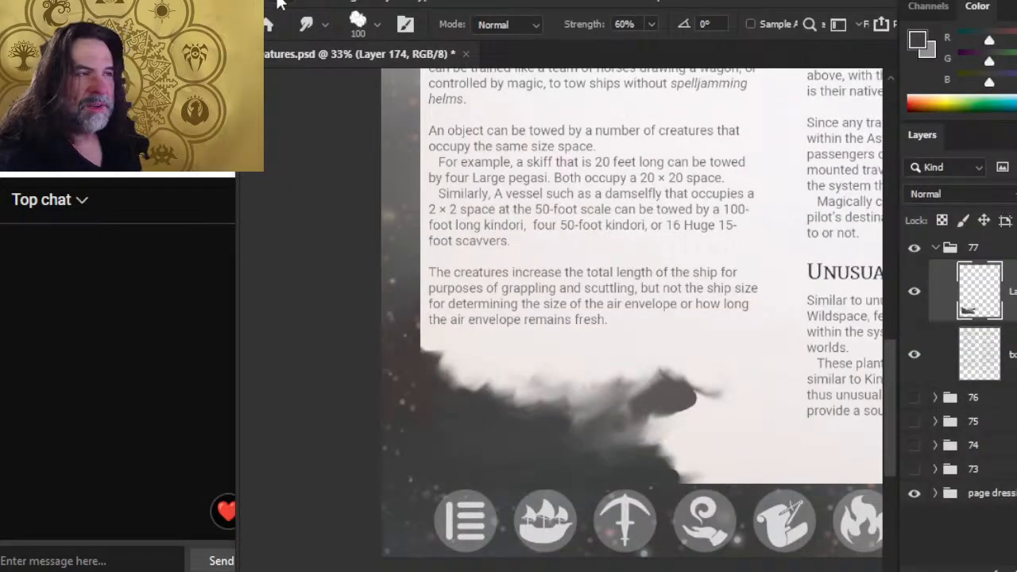
pyautogui.click(280, 4)
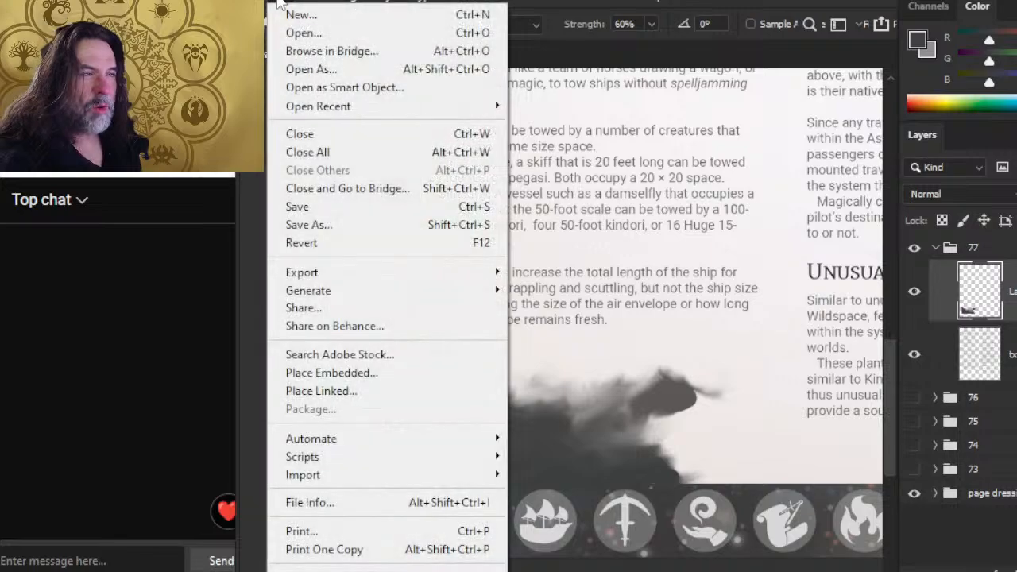
pyautogui.click(309, 35)
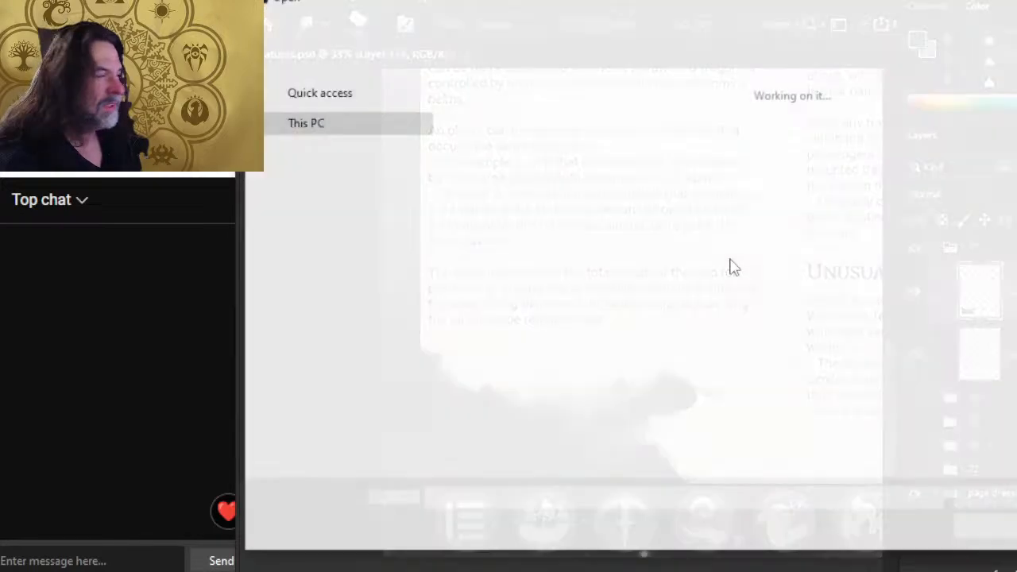
pyautogui.scroll(2, 342, 222)
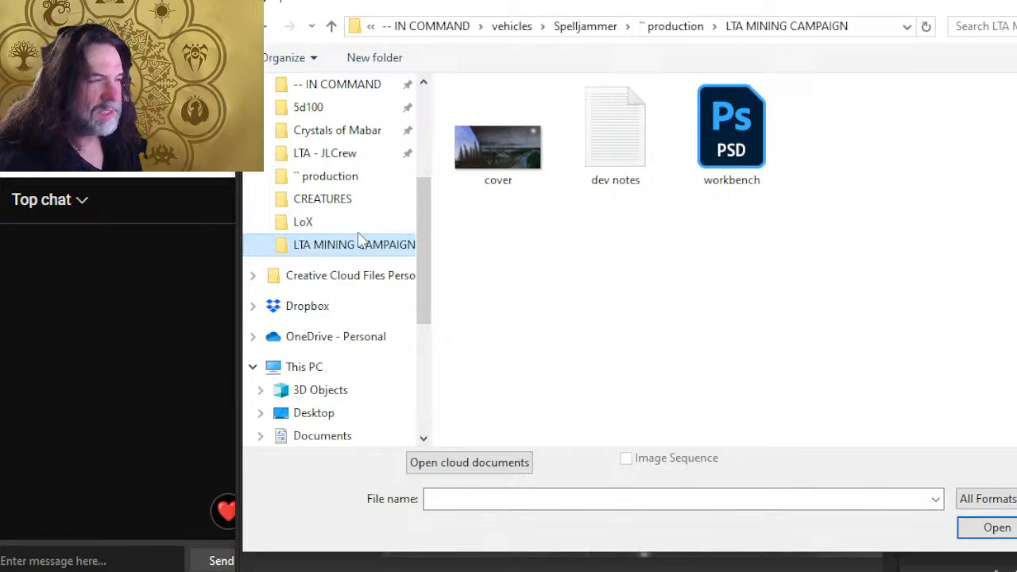
pyautogui.click(349, 200)
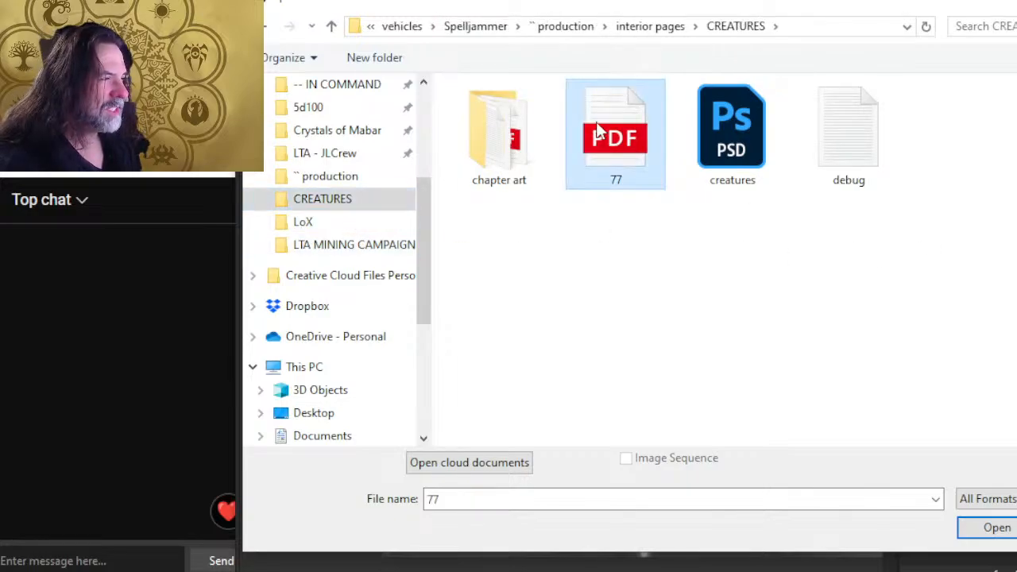
pyautogui.doubleClick(596, 122)
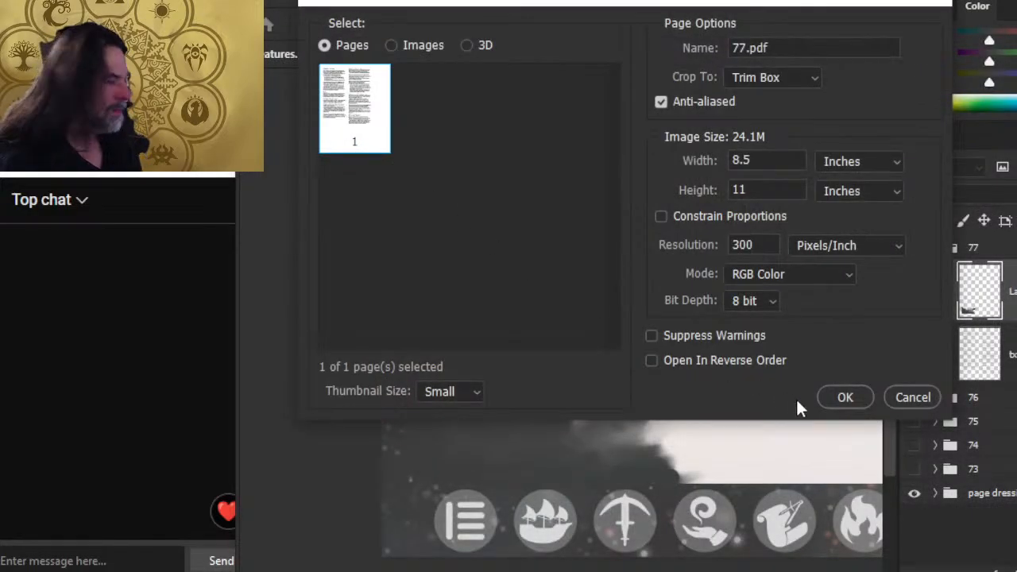
pyautogui.click(839, 394)
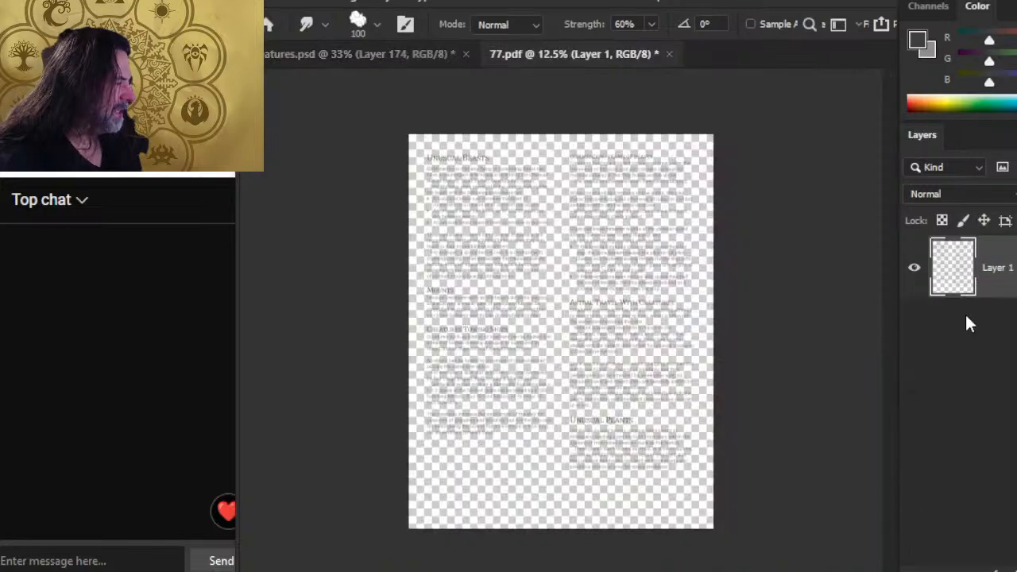
# Step: Replace the old text layer in group 77 of the creatures document with the imported page text, naming the new layer txt
pyautogui.click(409, 53)
pyautogui.hotkey('ctrl', 'v')
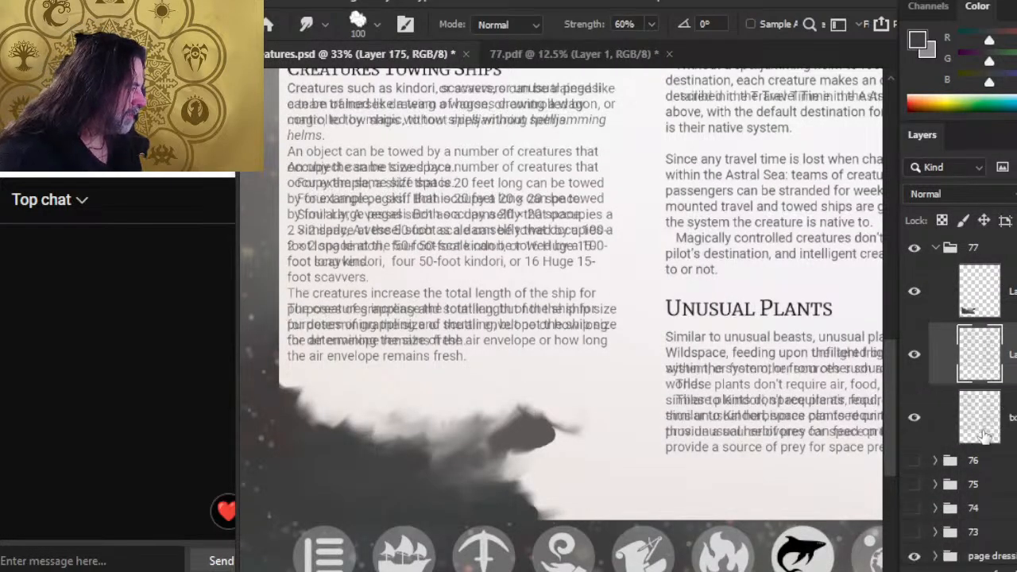
pyautogui.click(980, 417)
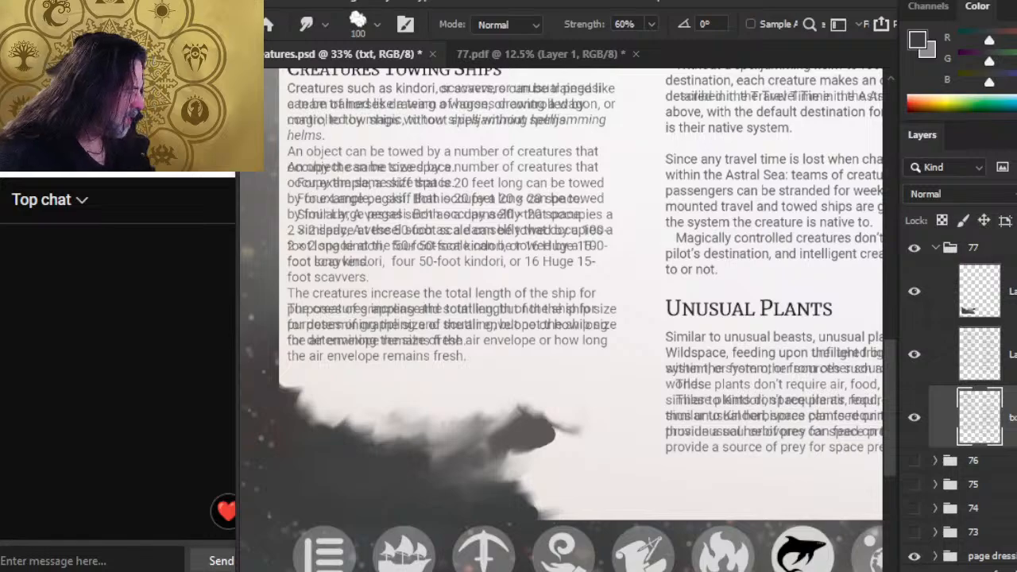
pyautogui.press('Delete')
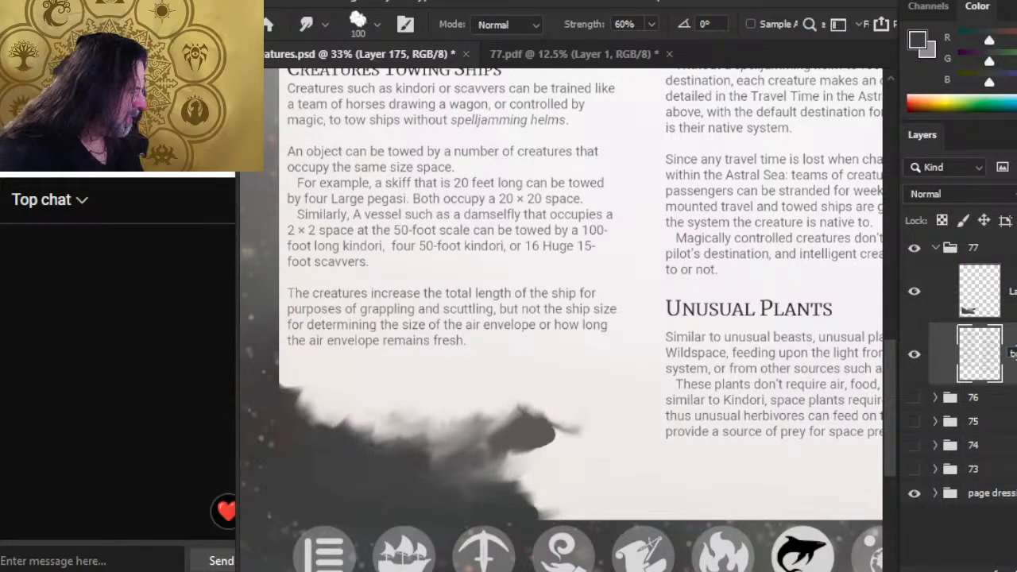
pyautogui.press('Return')
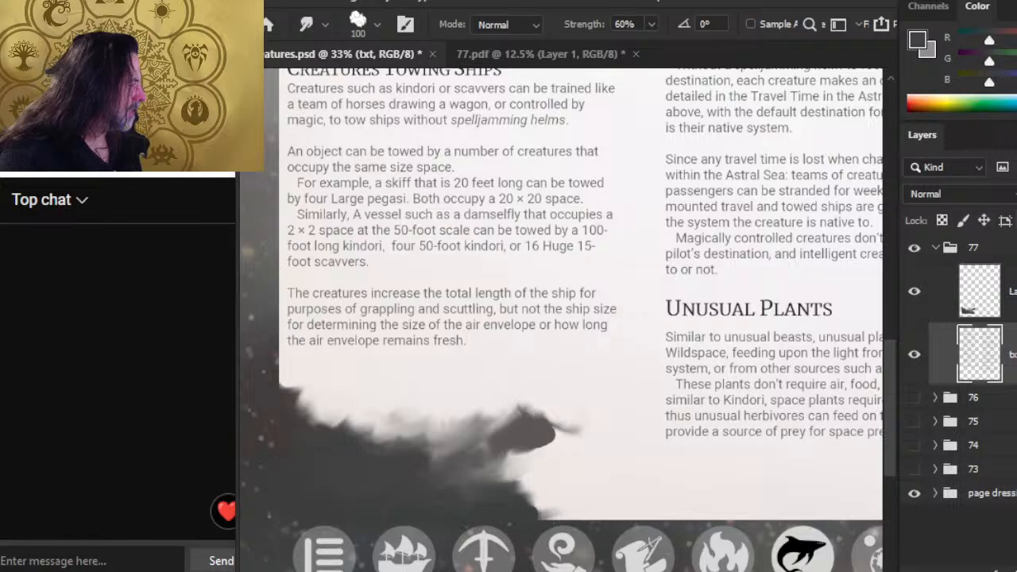
# Step: Inspect page 77's new text and corner smoke, and view page groups 73 and 74 in its place for comparison
pyautogui.press('z')
pyautogui.moveTo(617, 299); pyautogui.dragTo(540, 282)
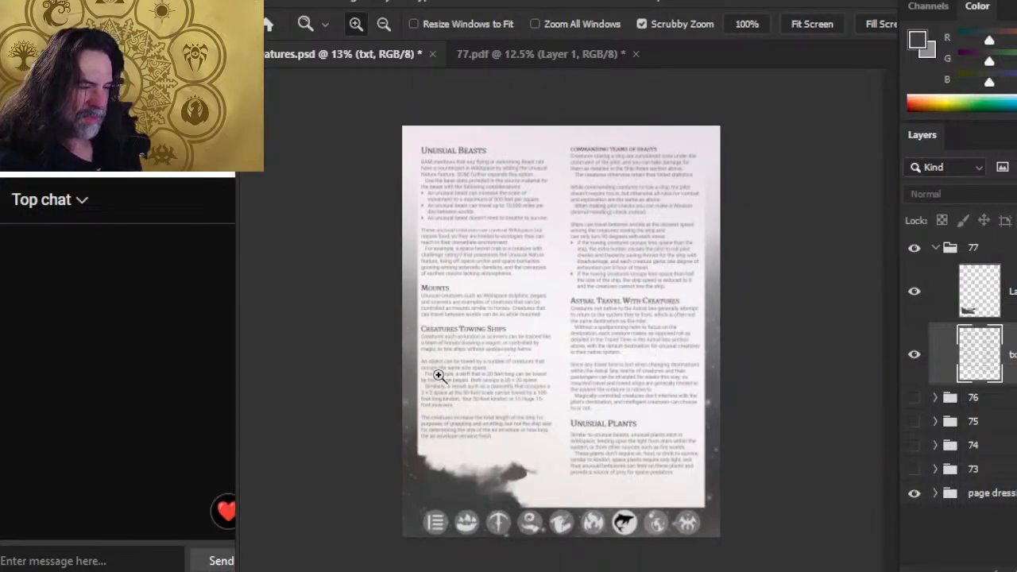
pyautogui.moveTo(438, 375); pyautogui.dragTo(580, 360)
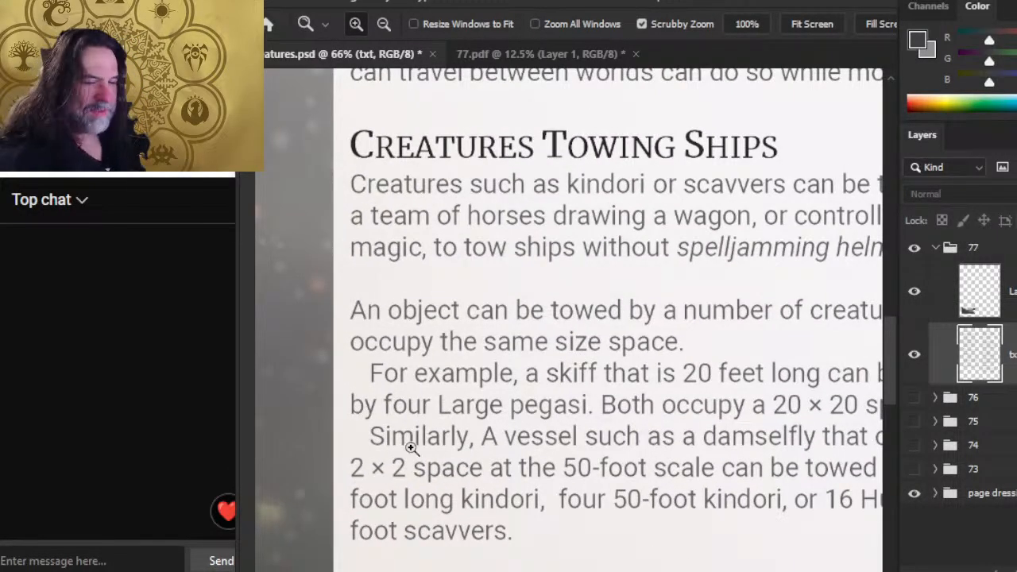
pyautogui.moveTo(515, 372); pyautogui.dragTo(426, 358)
pyautogui.moveTo(565, 369); pyautogui.dragTo(608, 203)
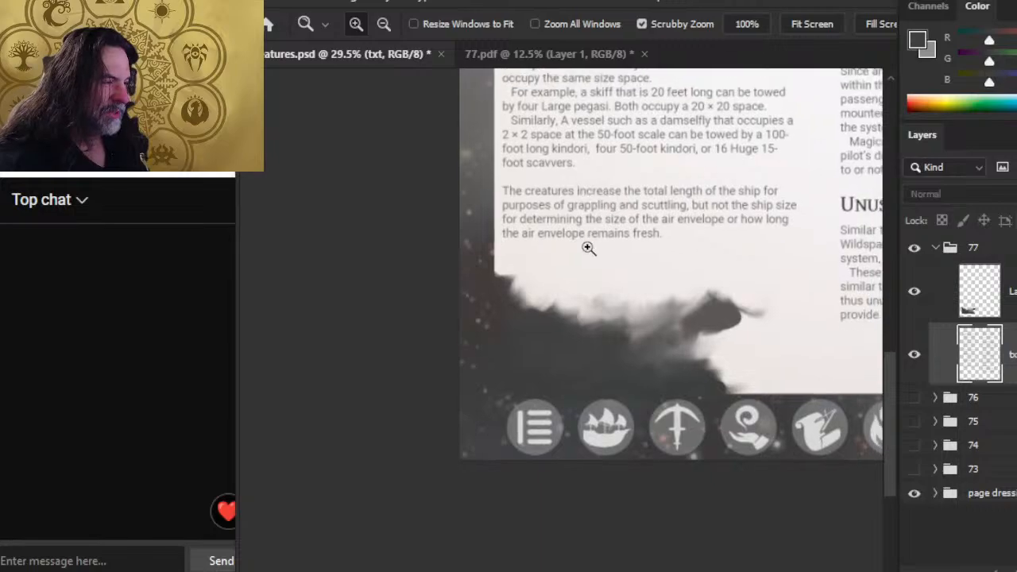
pyautogui.click(914, 248)
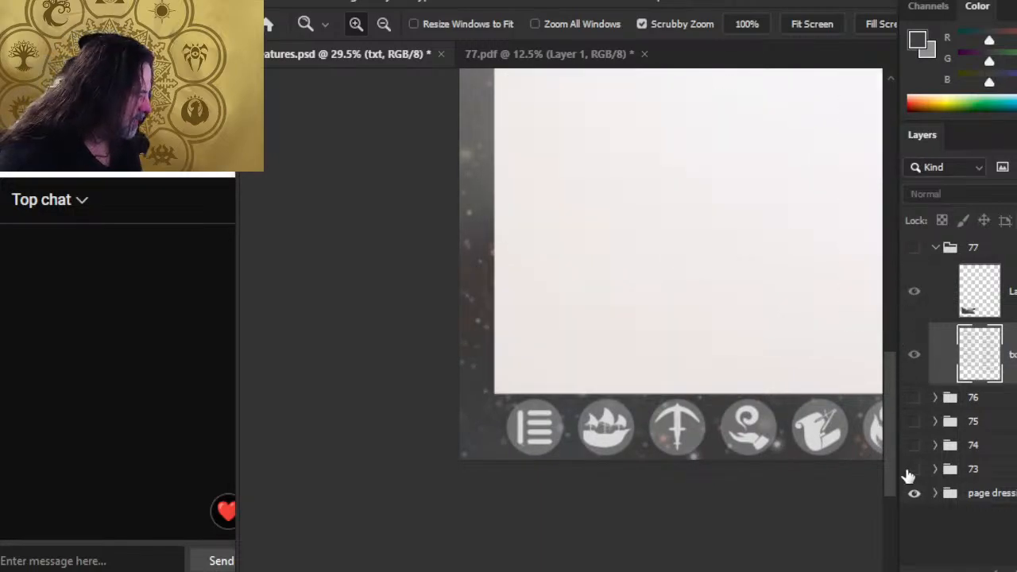
pyautogui.click(911, 470)
pyautogui.click(914, 469)
pyautogui.click(913, 446)
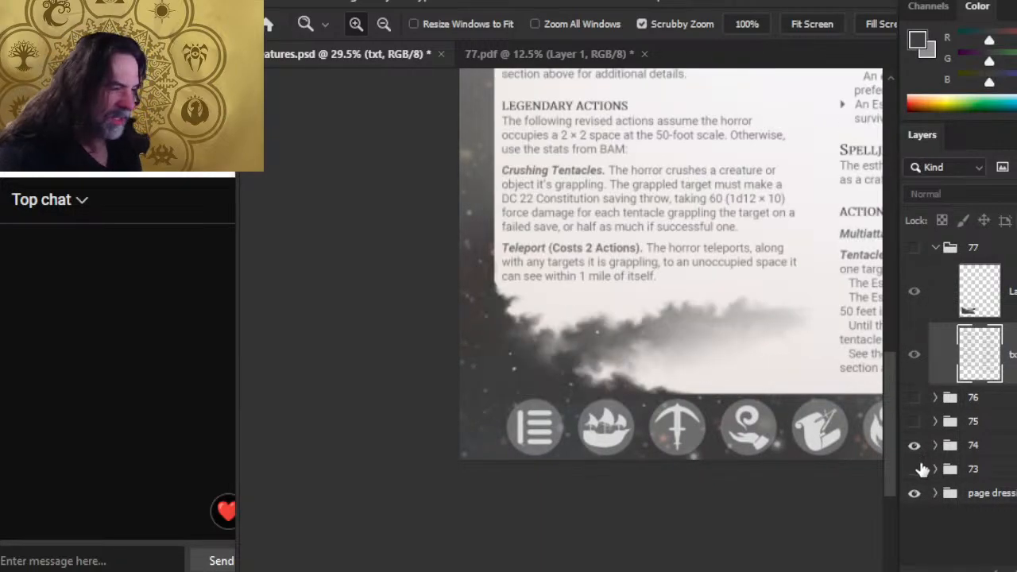
# Step: Compare page 77's corner smoke with page group 74's by toggling both groups, leaving only group 77 shown of the two
pyautogui.click(913, 248)
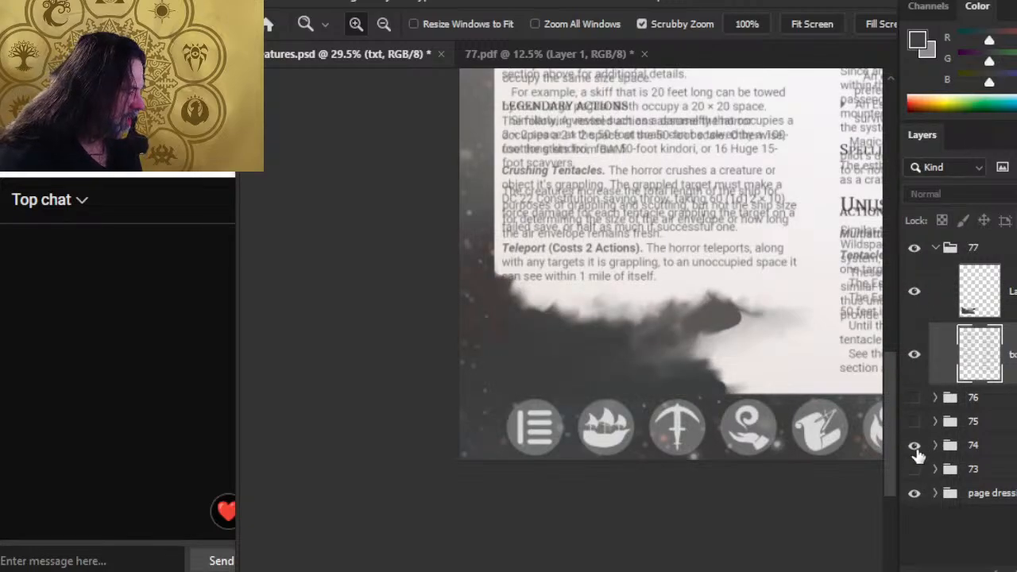
pyautogui.click(914, 446)
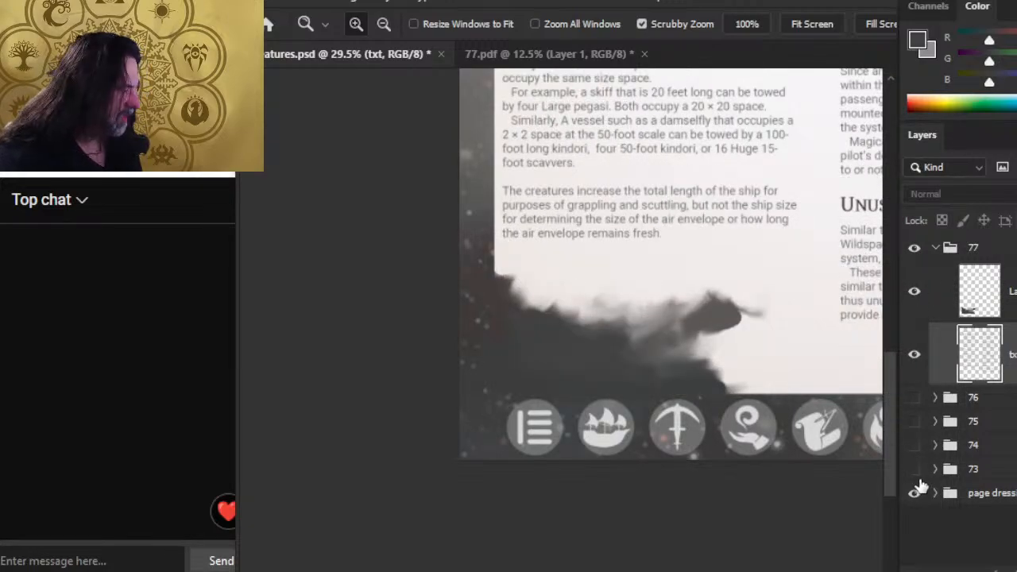
pyautogui.click(914, 446)
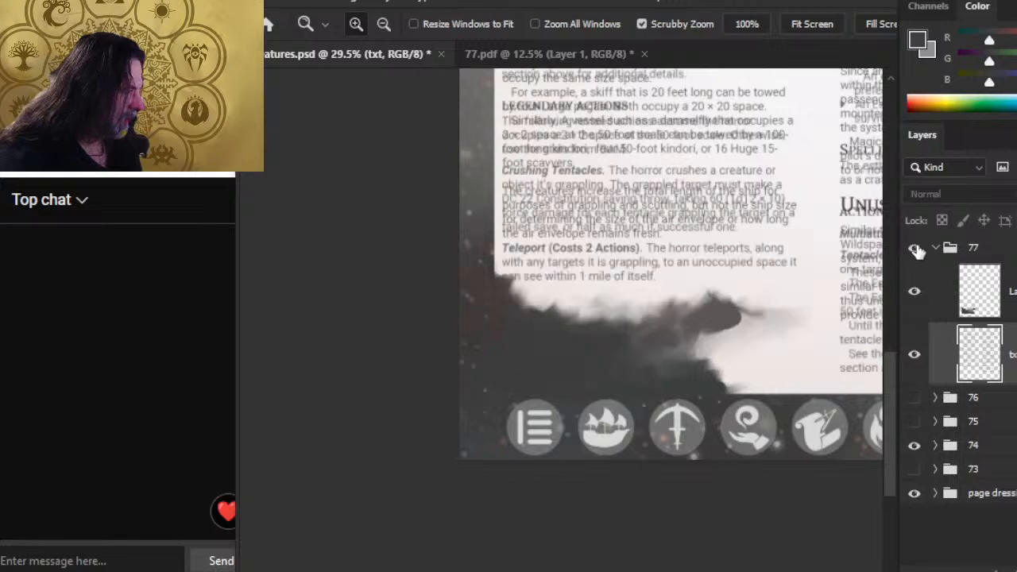
pyautogui.click(914, 248)
pyautogui.click(914, 250)
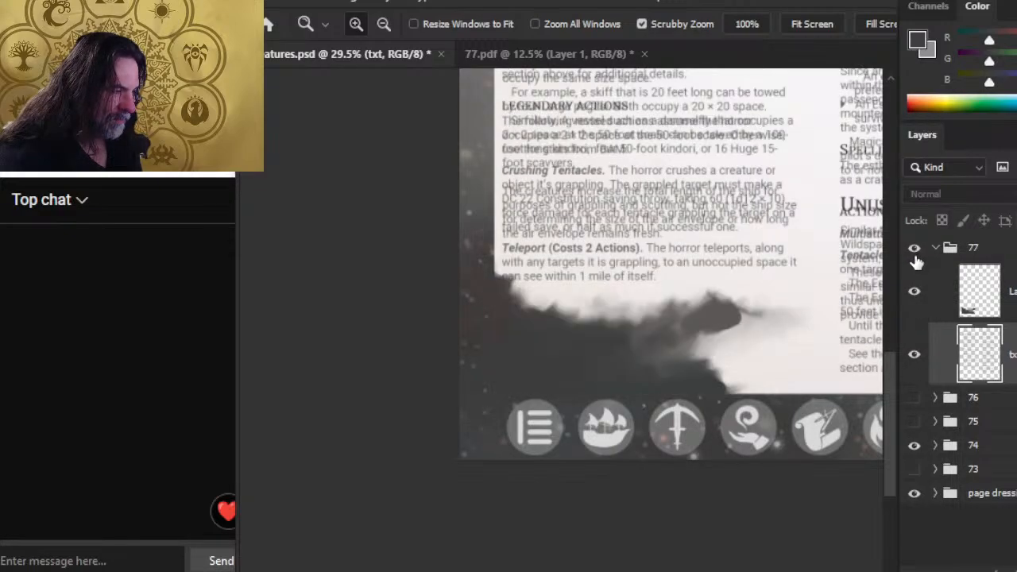
pyautogui.click(913, 446)
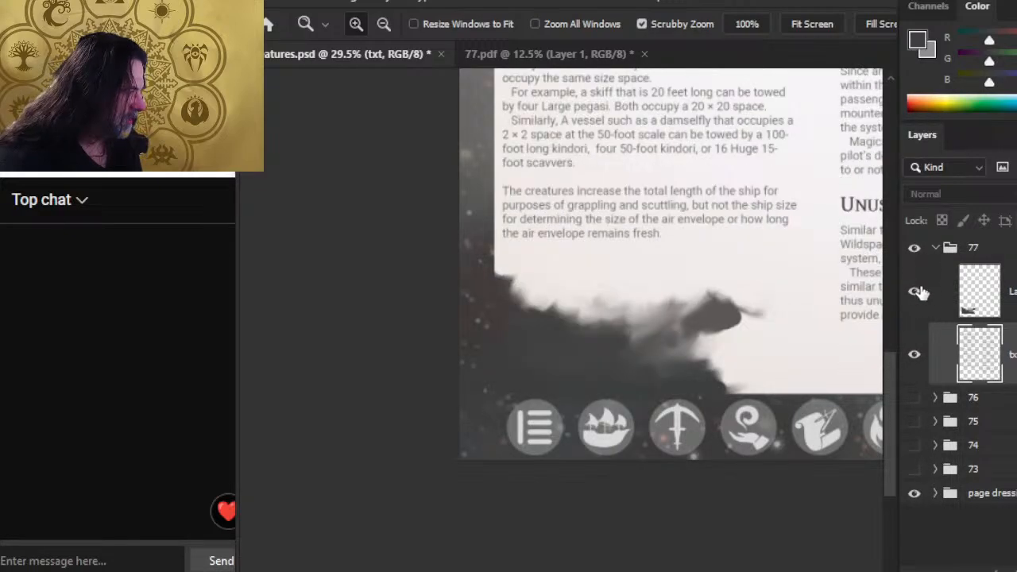
# Step: On page 77's smoke layer, erase the wisp protruding over the page with a 150 px eraser at 100% opacity
pyautogui.keyDown('ctrl'); pyautogui.click(742, 340); pyautogui.keyUp('ctrl')
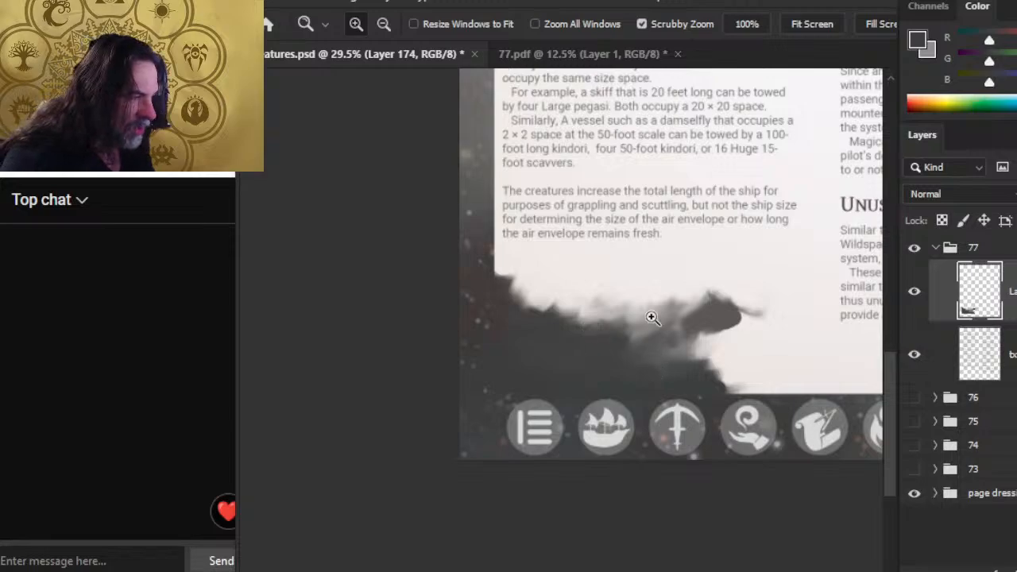
pyautogui.press('e')
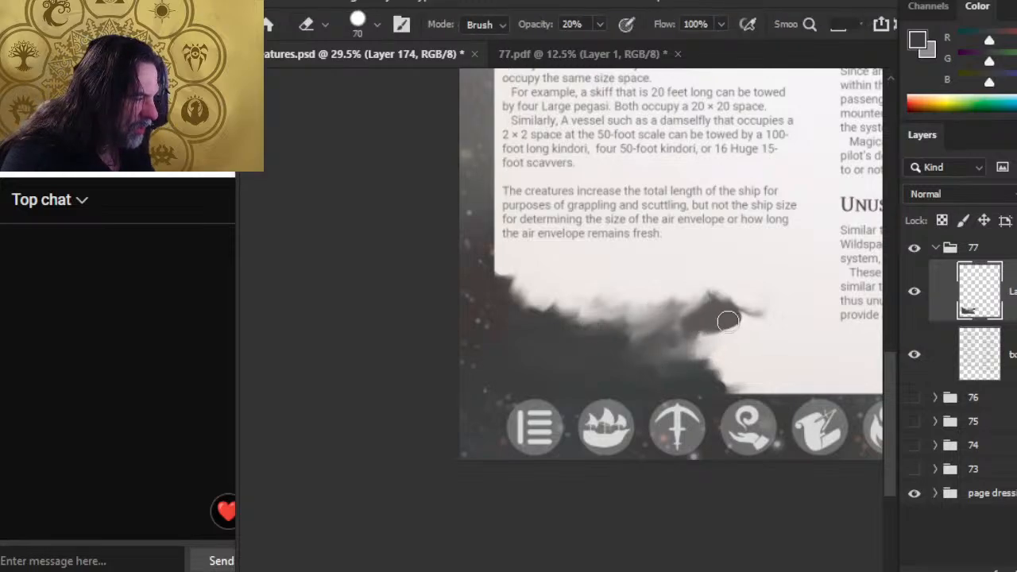
pyautogui.press(']')
pyautogui.press(']')
pyautogui.press(']')
pyautogui.press(']')
pyautogui.press(']')
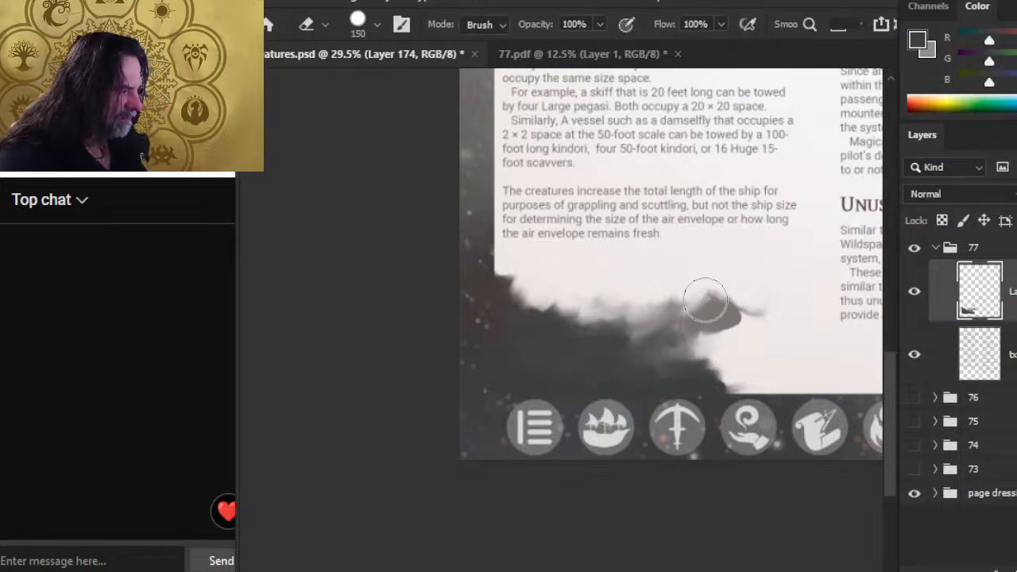
pyautogui.moveTo(706, 300)
pyautogui.mouseDown()
pyautogui.moveTo(724, 336)
pyautogui.moveTo(708, 296)
pyautogui.moveTo(750, 295)
pyautogui.mouseUp()
# Step: Smudge the smoke into billows reaching up and right and along the left page edge, using a 125 px brush at 60% strength
pyautogui.press('r')
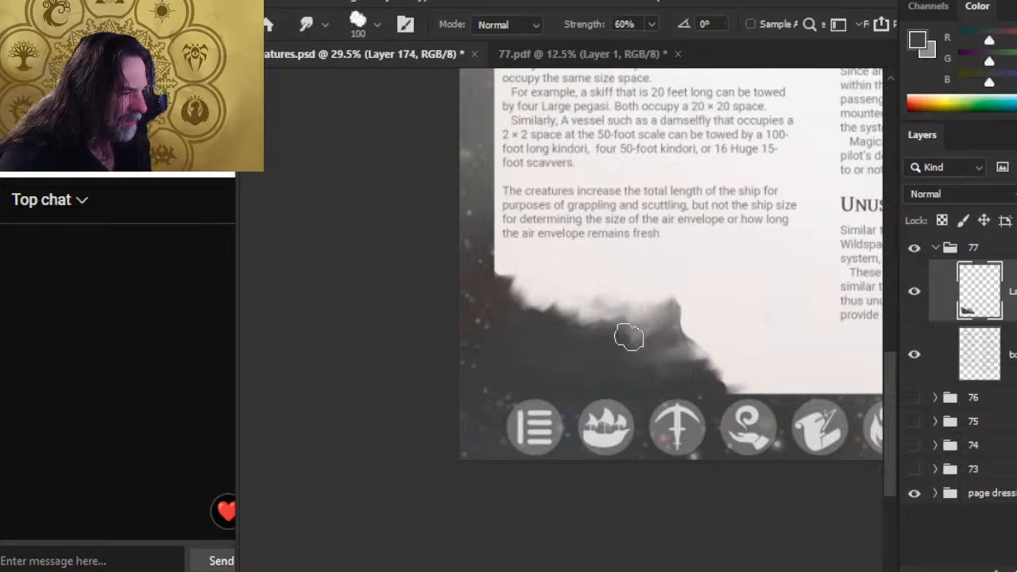
pyautogui.press(']')
pyautogui.moveTo(628, 345)
pyautogui.mouseDown()
pyautogui.moveTo(679, 315)
pyautogui.moveTo(667, 292)
pyautogui.moveTo(668, 330)
pyautogui.moveTo(682, 337)
pyautogui.moveTo(636, 336)
pyautogui.moveTo(579, 300)
pyautogui.moveTo(629, 276)
pyautogui.moveTo(647, 336)
pyautogui.moveTo(699, 339)
pyautogui.moveTo(737, 321)
pyautogui.moveTo(721, 324)
pyautogui.moveTo(737, 275)
pyautogui.moveTo(628, 333)
pyautogui.moveTo(662, 301)
pyautogui.moveTo(757, 289)
pyautogui.moveTo(721, 341)
pyautogui.moveTo(632, 355)
pyautogui.moveTo(731, 325)
pyautogui.moveTo(748, 301)
pyautogui.moveTo(614, 318)
pyautogui.moveTo(632, 308)
pyautogui.moveTo(618, 310)
pyautogui.moveTo(581, 352)
pyautogui.moveTo(651, 331)
pyautogui.moveTo(609, 354)
pyautogui.moveTo(590, 327)
pyautogui.moveTo(581, 355)
pyautogui.moveTo(667, 320)
pyautogui.moveTo(690, 374)
pyautogui.moveTo(639, 328)
pyautogui.moveTo(690, 324)
pyautogui.moveTo(650, 367)
pyautogui.moveTo(718, 326)
pyautogui.moveTo(600, 314)
pyautogui.moveTo(583, 328)
pyautogui.moveTo(697, 324)
pyautogui.moveTo(666, 342)
pyautogui.moveTo(599, 304)
pyautogui.moveTo(633, 289)
pyautogui.moveTo(615, 296)
pyautogui.moveTo(636, 321)
pyautogui.moveTo(678, 310)
pyautogui.moveTo(679, 277)
pyautogui.moveTo(661, 289)
pyautogui.moveTo(744, 290)
pyautogui.mouseUp()
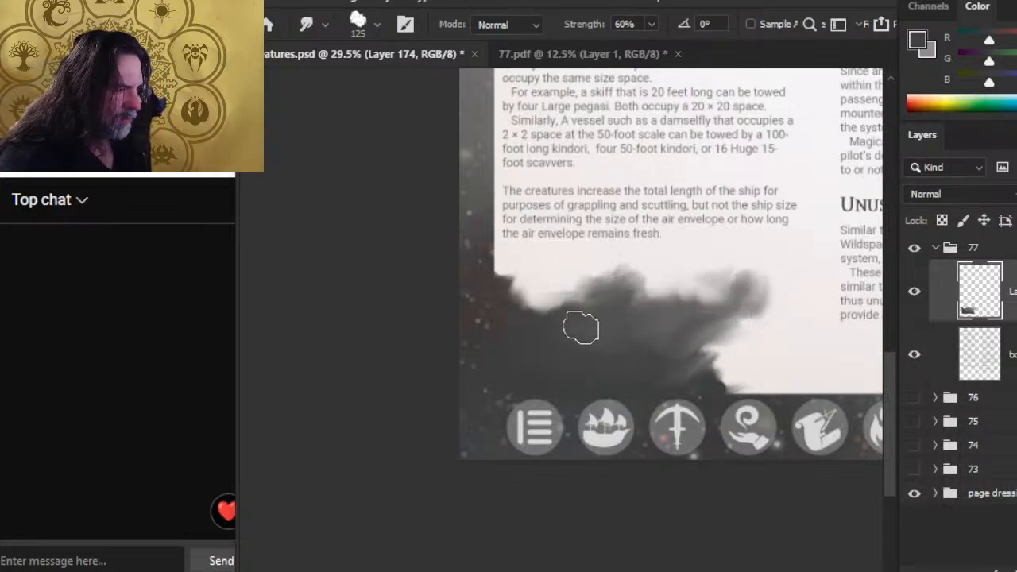
pyautogui.moveTo(580, 328)
pyautogui.mouseDown()
pyautogui.moveTo(538, 325)
pyautogui.moveTo(491, 262)
pyautogui.mouseUp()
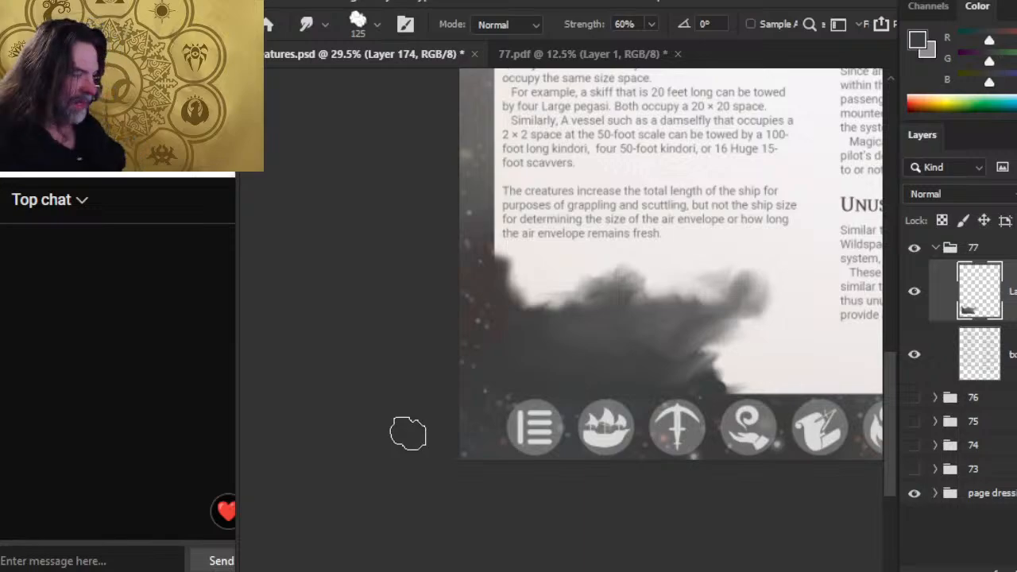
# Step: Sample a dark tone from the lower smoke, fill in the uneven body of the cloud and smudge it smooth
pyautogui.press('b')
pyautogui.keyDown('alt'); pyautogui.click(645, 389); pyautogui.keyUp('alt')
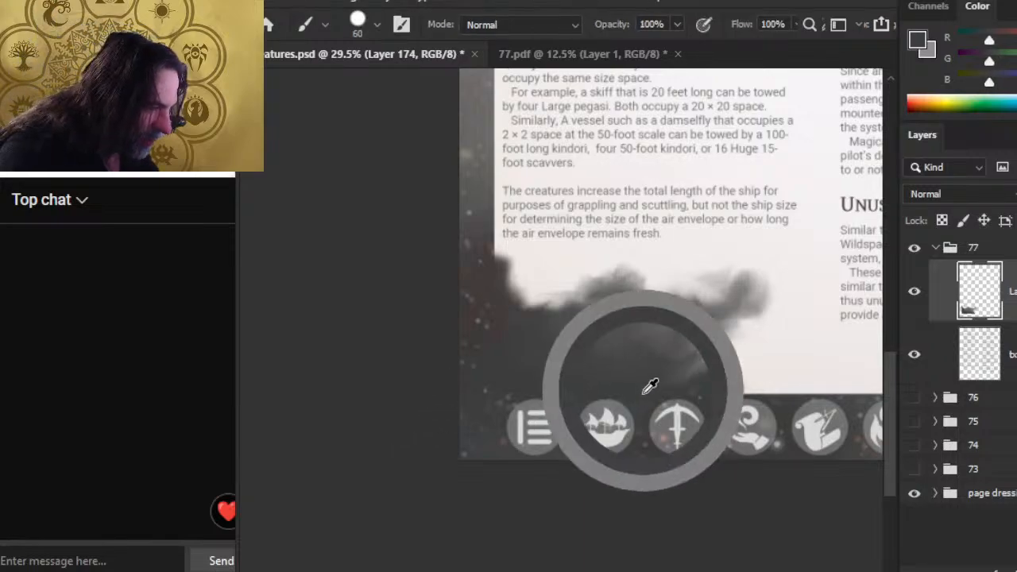
pyautogui.press('r')
pyautogui.moveTo(691, 346)
pyautogui.mouseDown()
pyautogui.moveTo(649, 359)
pyautogui.moveTo(669, 348)
pyautogui.moveTo(668, 359)
pyautogui.moveTo(581, 315)
pyautogui.moveTo(587, 339)
pyautogui.moveTo(603, 284)
pyautogui.moveTo(625, 301)
pyautogui.moveTo(595, 267)
pyautogui.moveTo(588, 332)
pyautogui.mouseUp()
# Step: Smudge the smoke's upper-left outline into small puffs with a reduced brush, finishing near the left page edge at 80 px
pyautogui.press('[')
pyautogui.press('[')
pyautogui.press('[')
pyautogui.press('[')
pyautogui.press('[')
pyautogui.press('[')
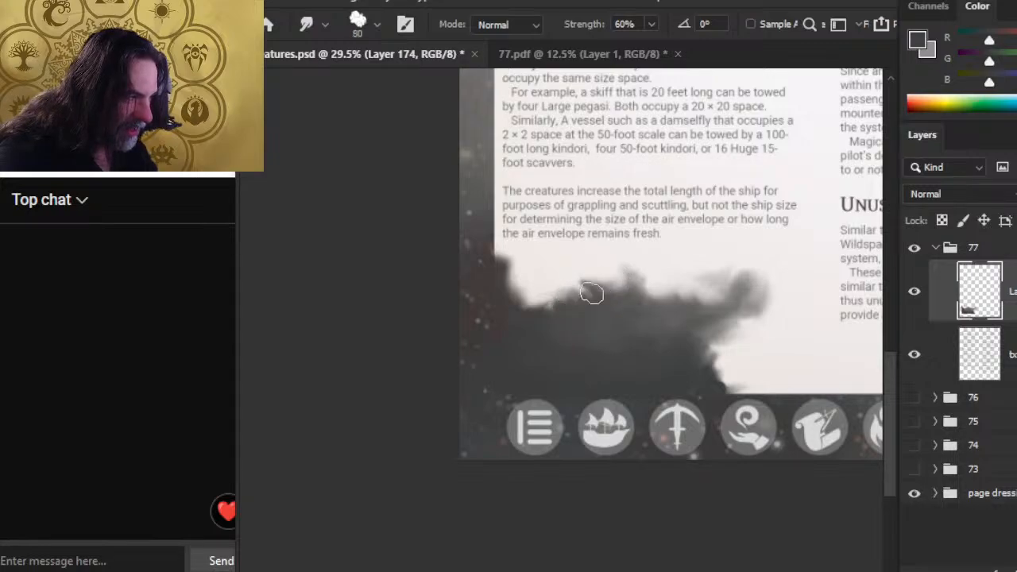
pyautogui.moveTo(586, 291); pyautogui.dragTo(495, 309)
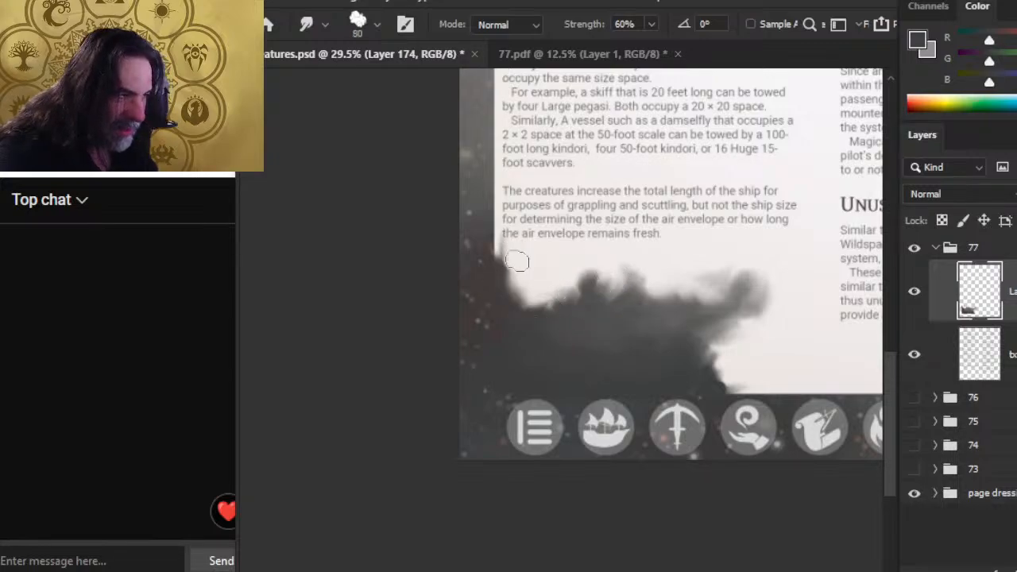
pyautogui.press(']')
pyautogui.press(']')
pyautogui.press(']')
pyautogui.moveTo(507, 277)
pyautogui.mouseDown()
pyautogui.moveTo(518, 326)
pyautogui.moveTo(505, 294)
pyautogui.moveTo(524, 281)
pyautogui.moveTo(517, 312)
pyautogui.moveTo(539, 309)
pyautogui.moveTo(510, 311)
pyautogui.moveTo(533, 299)
pyautogui.mouseUp()
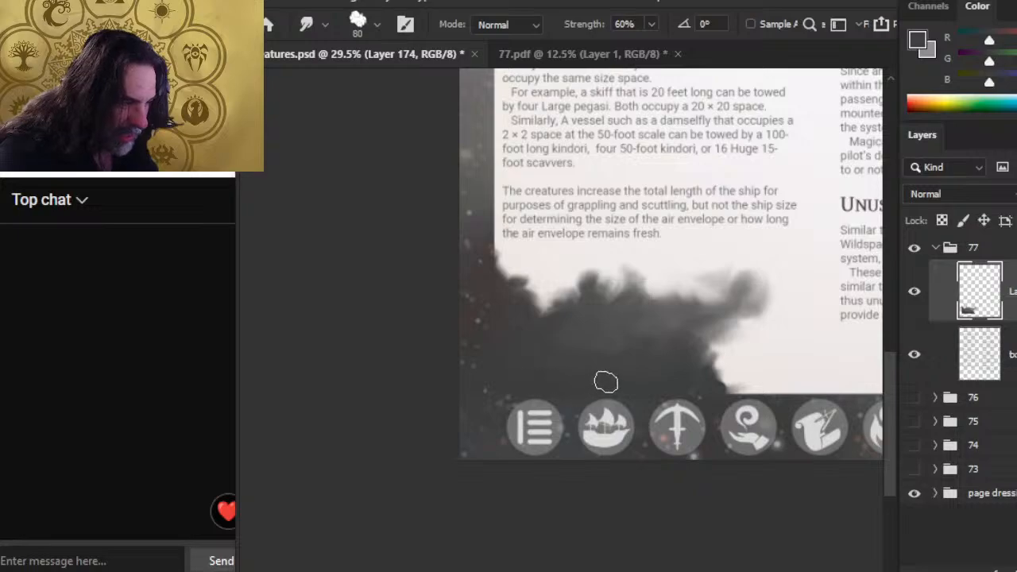
# Step: Smudge the smoke's lower-right edge outward into rounded puffs along the bottom of the text area
pyautogui.moveTo(705, 385)
pyautogui.mouseDown()
pyautogui.moveTo(761, 397)
pyautogui.moveTo(742, 371)
pyautogui.moveTo(741, 387)
pyautogui.moveTo(779, 393)
pyautogui.moveTo(765, 377)
pyautogui.moveTo(777, 387)
pyautogui.moveTo(696, 356)
pyautogui.moveTo(739, 376)
pyautogui.moveTo(755, 364)
pyautogui.moveTo(712, 397)
pyautogui.mouseUp()
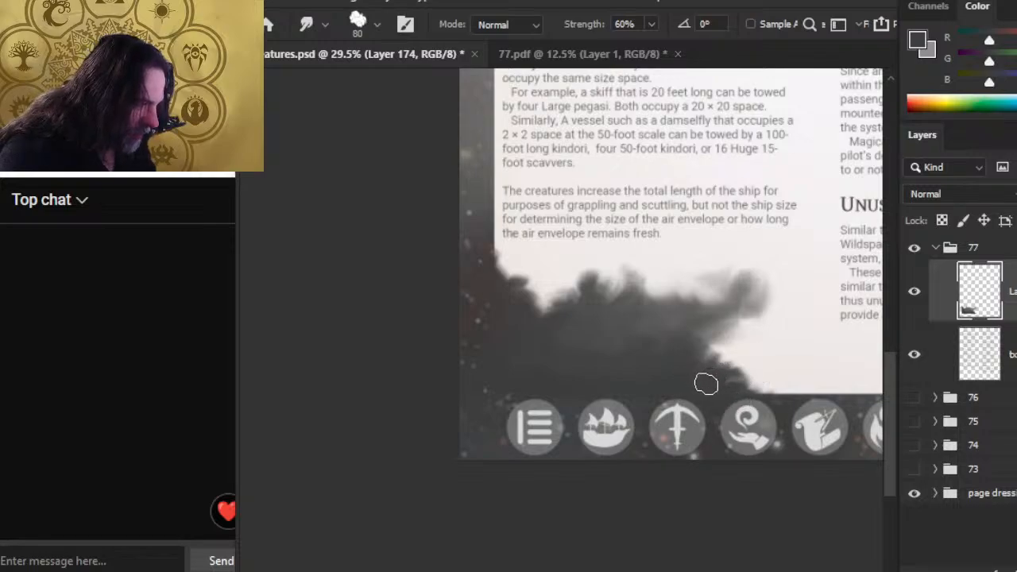
pyautogui.press('b')
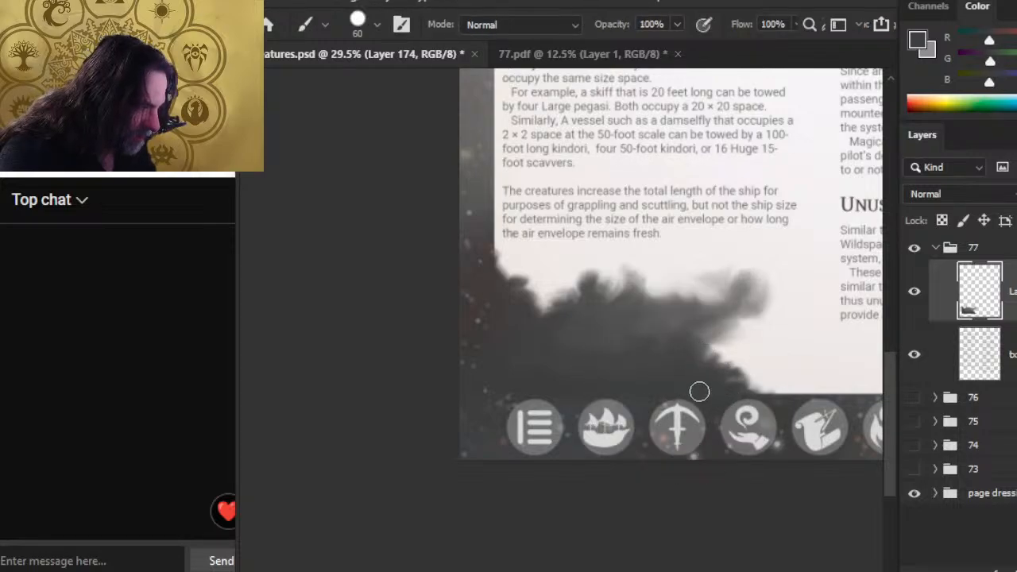
pyautogui.press('r')
pyautogui.moveTo(715, 379)
pyautogui.mouseDown()
pyautogui.moveTo(795, 382)
pyautogui.moveTo(769, 377)
pyautogui.moveTo(771, 389)
pyautogui.moveTo(787, 392)
pyautogui.moveTo(724, 363)
pyautogui.moveTo(746, 356)
pyautogui.moveTo(715, 359)
pyautogui.moveTo(736, 354)
pyautogui.moveTo(748, 364)
pyautogui.moveTo(741, 376)
pyautogui.moveTo(706, 369)
pyautogui.moveTo(745, 382)
pyautogui.moveTo(727, 356)
pyautogui.moveTo(739, 360)
pyautogui.moveTo(742, 371)
pyautogui.moveTo(704, 363)
pyautogui.moveTo(749, 375)
pyautogui.mouseUp()
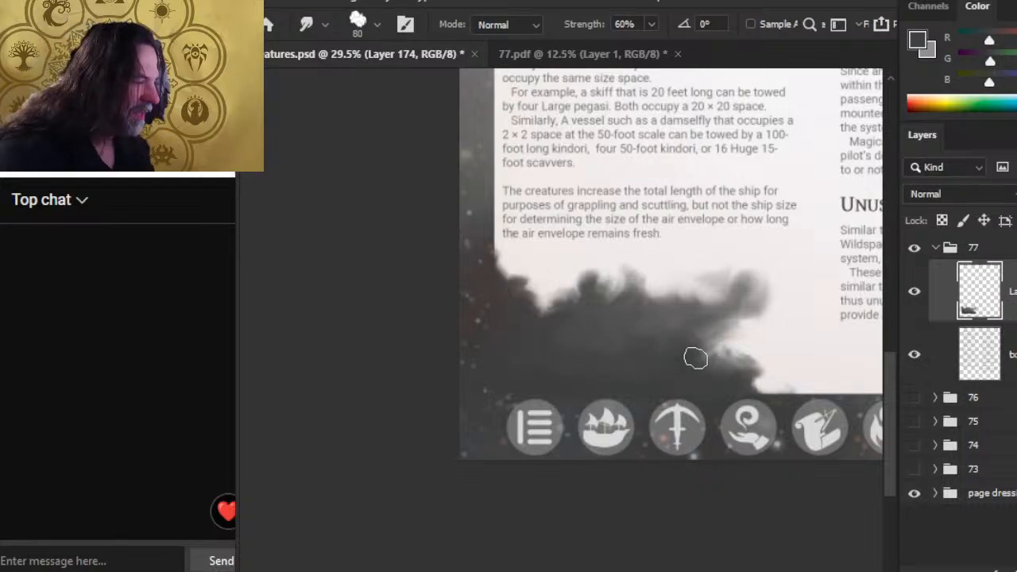
# Step: Smudge the upper-right arm of the smoke farther right and up, fading it into a soft, pale plume
pyautogui.moveTo(695, 358)
pyautogui.mouseDown()
pyautogui.moveTo(750, 334)
pyautogui.moveTo(743, 288)
pyautogui.moveTo(694, 312)
pyautogui.moveTo(713, 294)
pyautogui.moveTo(698, 320)
pyautogui.moveTo(707, 290)
pyautogui.moveTo(701, 301)
pyautogui.moveTo(731, 300)
pyautogui.moveTo(722, 293)
pyautogui.moveTo(750, 305)
pyautogui.moveTo(749, 295)
pyautogui.moveTo(762, 299)
pyautogui.moveTo(755, 287)
pyautogui.moveTo(778, 305)
pyautogui.mouseUp()
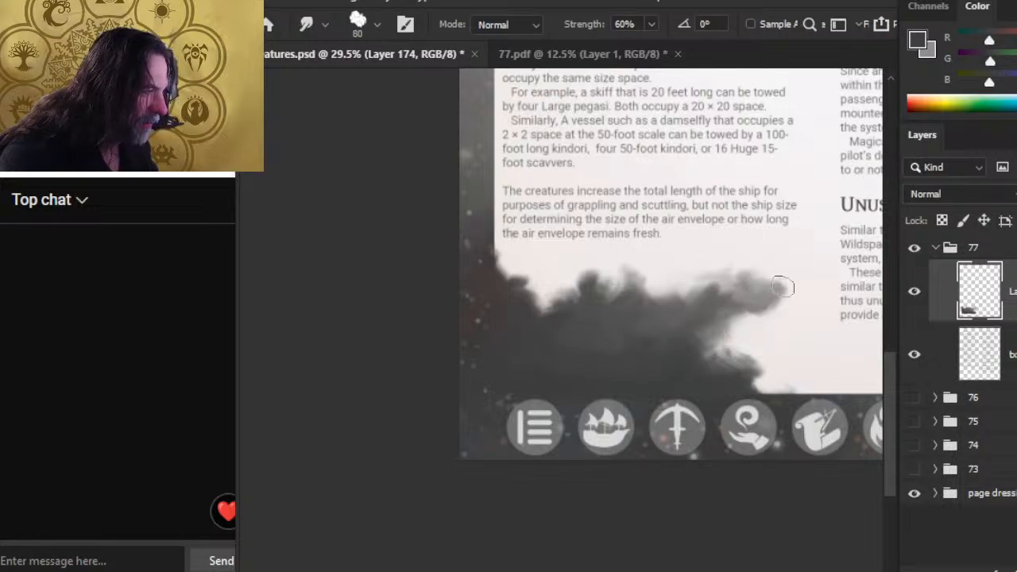
pyautogui.moveTo(781, 287)
pyautogui.mouseDown()
pyautogui.moveTo(753, 286)
pyautogui.moveTo(771, 292)
pyautogui.moveTo(749, 276)
pyautogui.moveTo(777, 267)
pyautogui.mouseUp()
pyautogui.moveTo(714, 265)
pyautogui.mouseDown()
pyautogui.moveTo(757, 286)
pyautogui.moveTo(744, 279)
pyautogui.moveTo(760, 302)
pyautogui.moveTo(754, 275)
pyautogui.mouseUp()
pyautogui.moveTo(790, 305)
pyautogui.mouseDown()
pyautogui.moveTo(748, 297)
pyautogui.moveTo(764, 307)
pyautogui.moveTo(744, 310)
pyautogui.moveTo(787, 295)
pyautogui.moveTo(772, 295)
pyautogui.moveTo(769, 266)
pyautogui.moveTo(808, 273)
pyautogui.mouseUp()
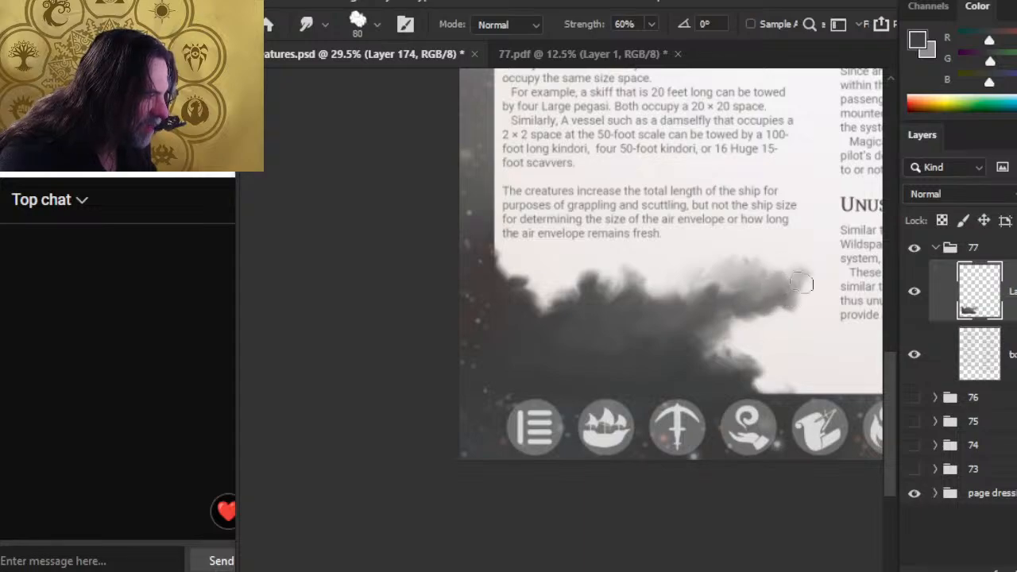
pyautogui.moveTo(808, 275)
pyautogui.mouseDown()
pyautogui.moveTo(670, 225)
pyautogui.moveTo(779, 280)
pyautogui.moveTo(814, 270)
pyautogui.moveTo(788, 265)
pyautogui.moveTo(812, 247)
pyautogui.moveTo(833, 261)
pyautogui.moveTo(789, 251)
pyautogui.moveTo(813, 285)
pyautogui.moveTo(783, 270)
pyautogui.moveTo(770, 291)
pyautogui.moveTo(774, 254)
pyautogui.moveTo(801, 253)
pyautogui.moveTo(769, 291)
pyautogui.moveTo(804, 276)
pyautogui.moveTo(773, 273)
pyautogui.moveTo(767, 320)
pyautogui.moveTo(786, 303)
pyautogui.moveTo(763, 278)
pyautogui.moveTo(759, 287)
pyautogui.moveTo(786, 300)
pyautogui.moveTo(767, 275)
pyautogui.moveTo(813, 301)
pyautogui.moveTo(796, 266)
pyautogui.moveTo(803, 250)
pyautogui.moveTo(779, 281)
pyautogui.moveTo(801, 296)
pyautogui.moveTo(780, 287)
pyautogui.moveTo(795, 323)
pyautogui.moveTo(792, 266)
pyautogui.moveTo(812, 303)
pyautogui.moveTo(803, 266)
pyautogui.mouseUp()
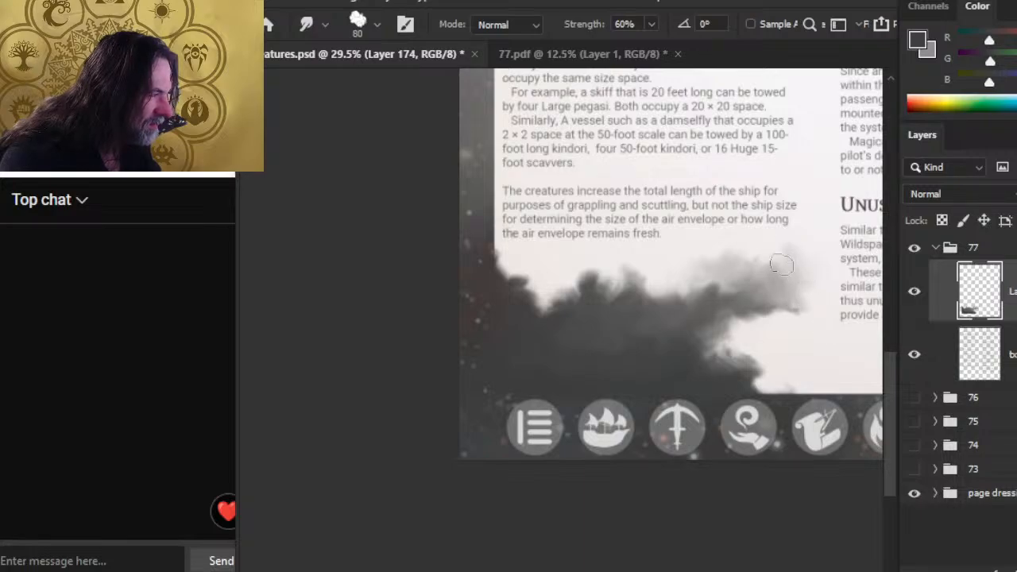
# Step: Refine the right plume's shading and edges by smudging with a 60 px brush at 50% strength
pyautogui.press('[')
pyautogui.press('[')
pyautogui.press('5')
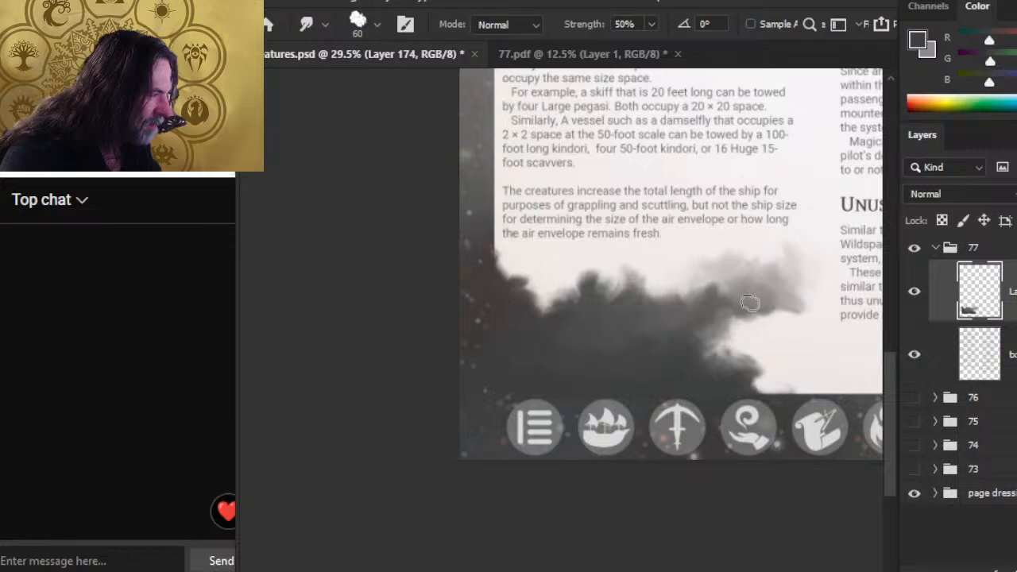
pyautogui.moveTo(761, 302)
pyautogui.mouseDown()
pyautogui.moveTo(753, 297)
pyautogui.moveTo(789, 313)
pyautogui.moveTo(794, 329)
pyautogui.mouseUp()
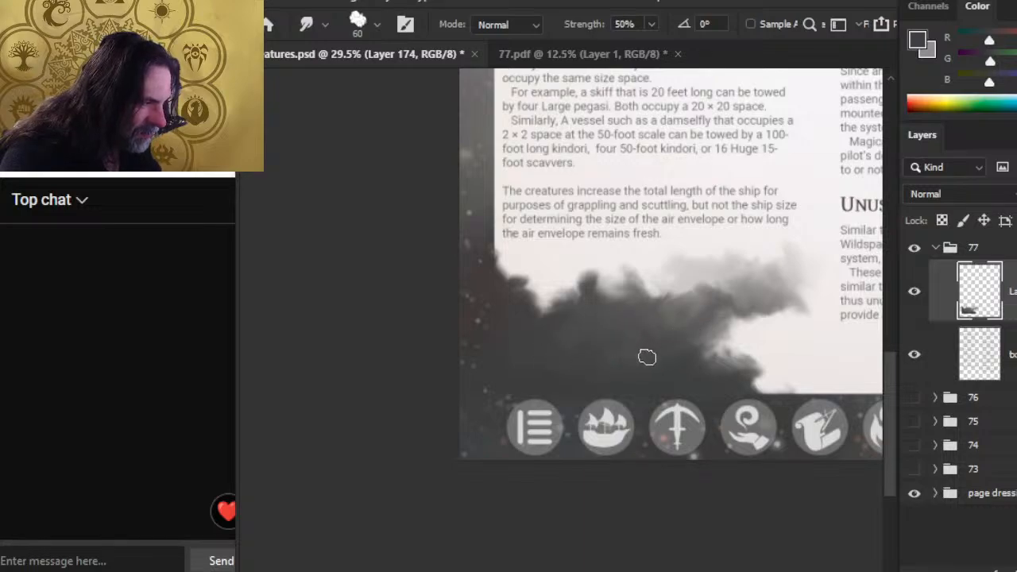
# Step: Touch up the smoke where it meets the starry left border, using sampled dark tones and smudging at 50% strength
pyautogui.press('b')
pyautogui.keyDown('alt'); pyautogui.click(494, 381); pyautogui.keyUp('alt')
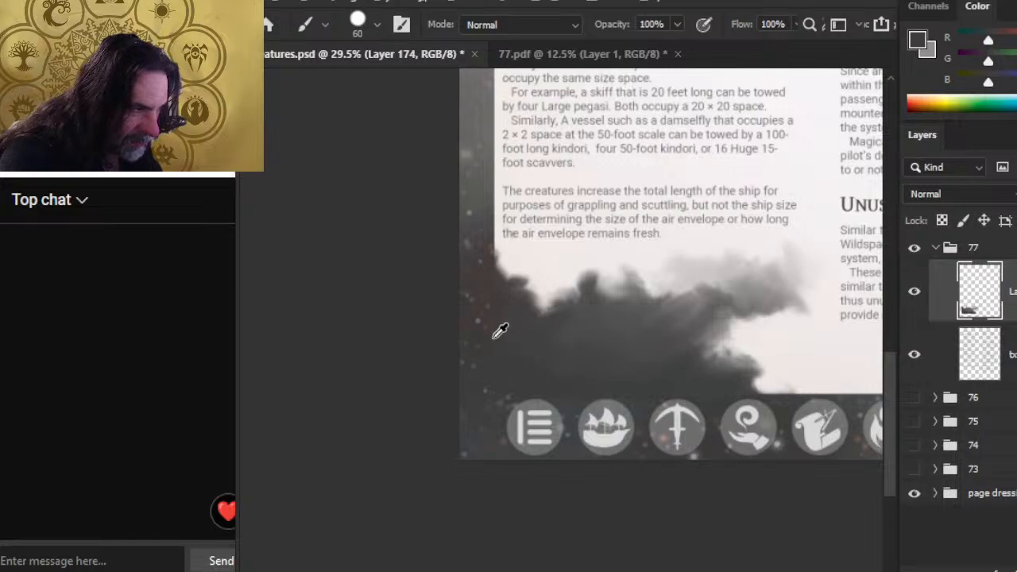
pyautogui.press('e')
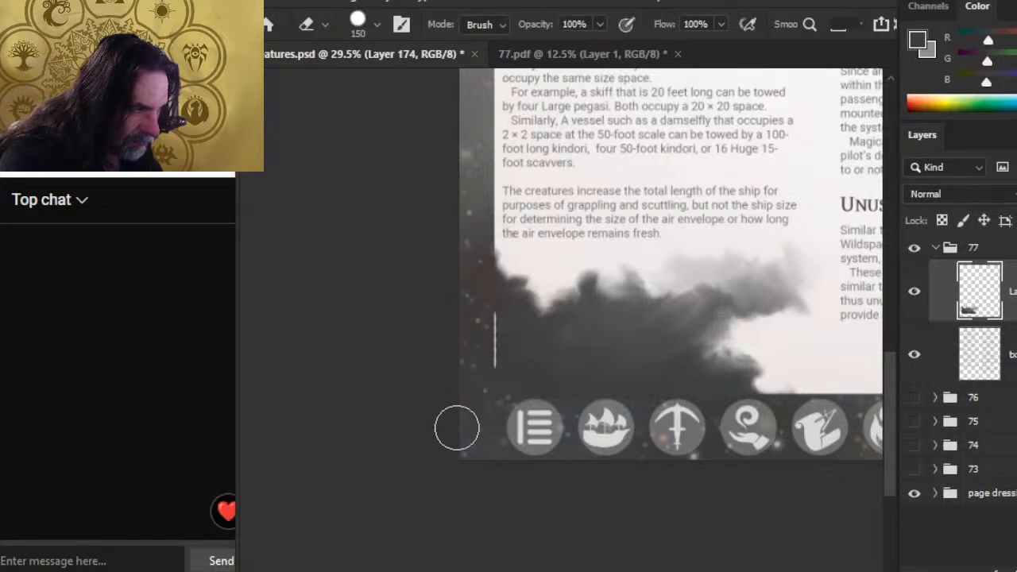
pyautogui.press('r')
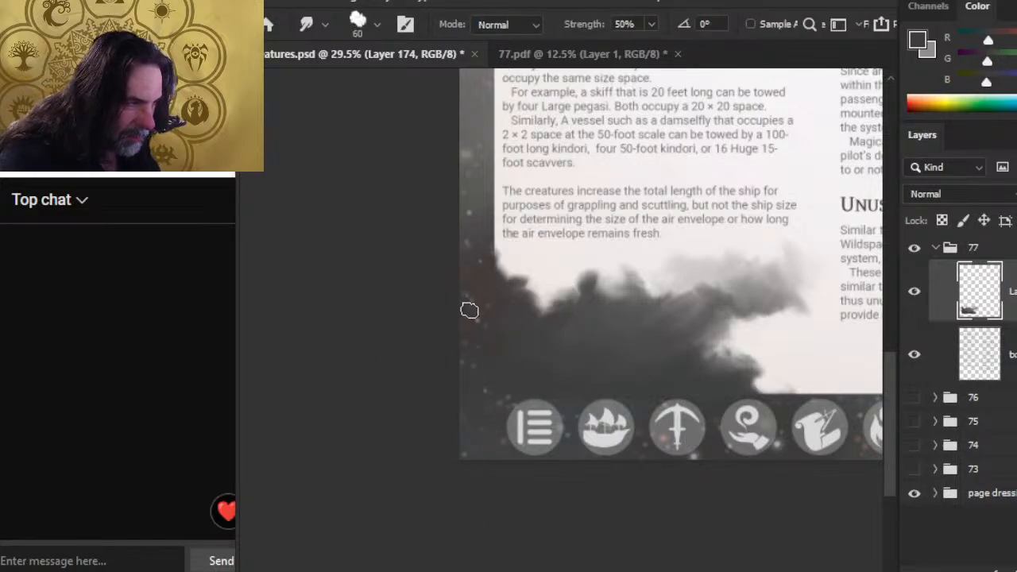
pyautogui.scroll(-1, 436, 556)
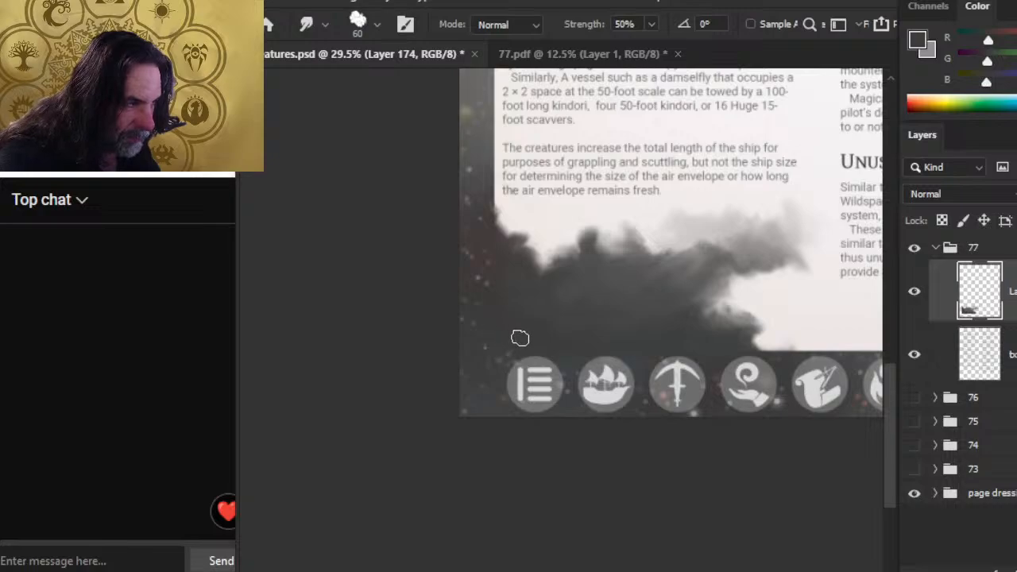
pyautogui.keyDown('alt'); pyautogui.click(503, 295); pyautogui.keyUp('alt')
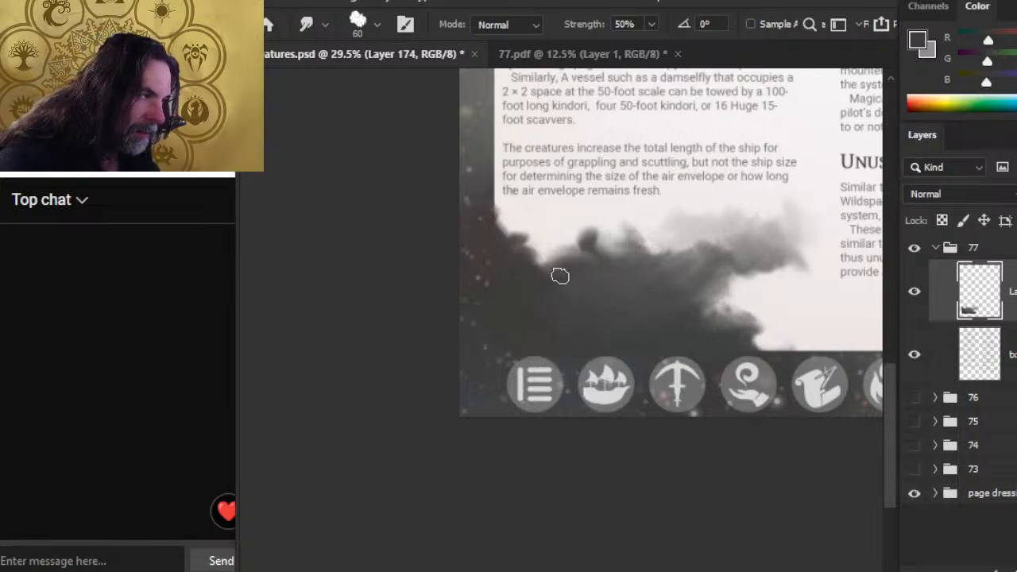
# Step: Even out the dark lower-left smoke above the footer icons with sampled tones, painting at 35 px and smudging at 50% strength
pyautogui.press('b')
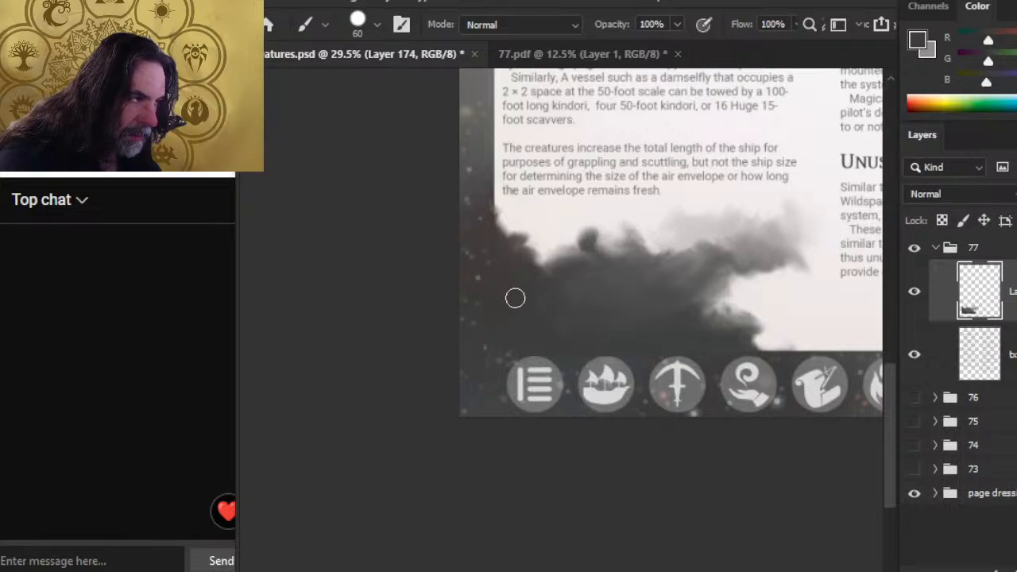
pyautogui.press('[')
pyautogui.press('[')
pyautogui.press('[')
pyautogui.press('[')
pyautogui.press('[')
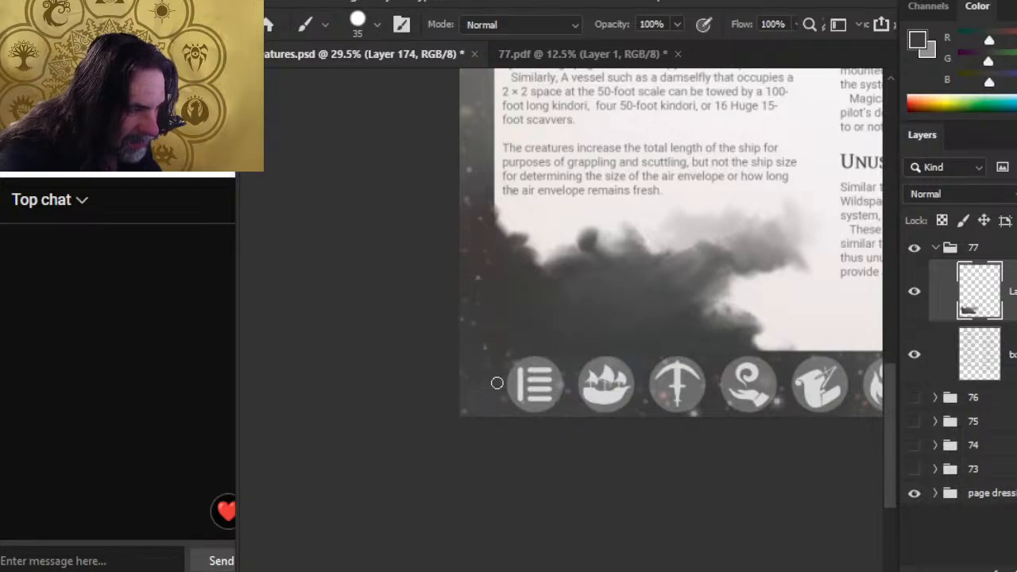
pyautogui.press('r')
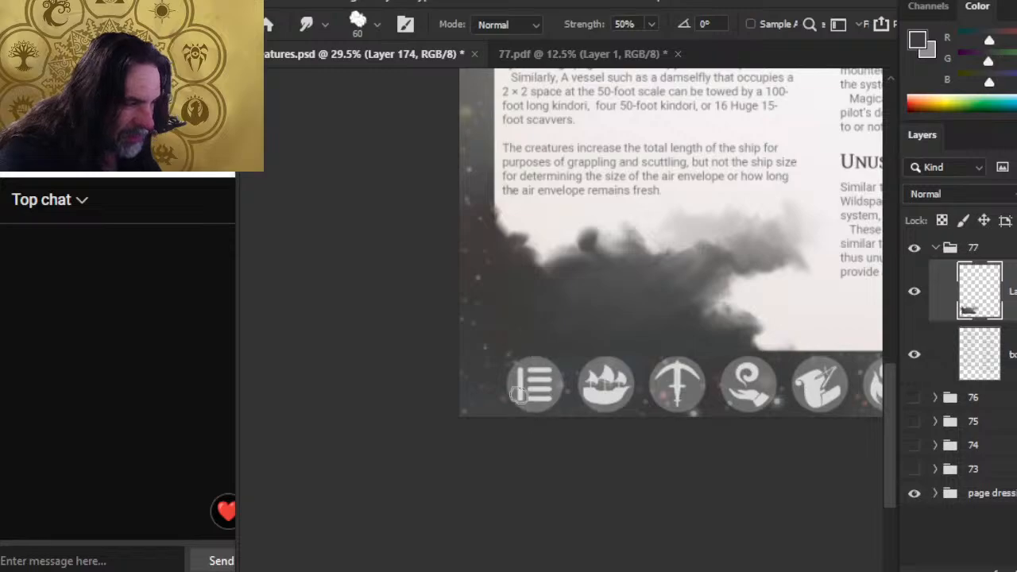
pyautogui.press('b')
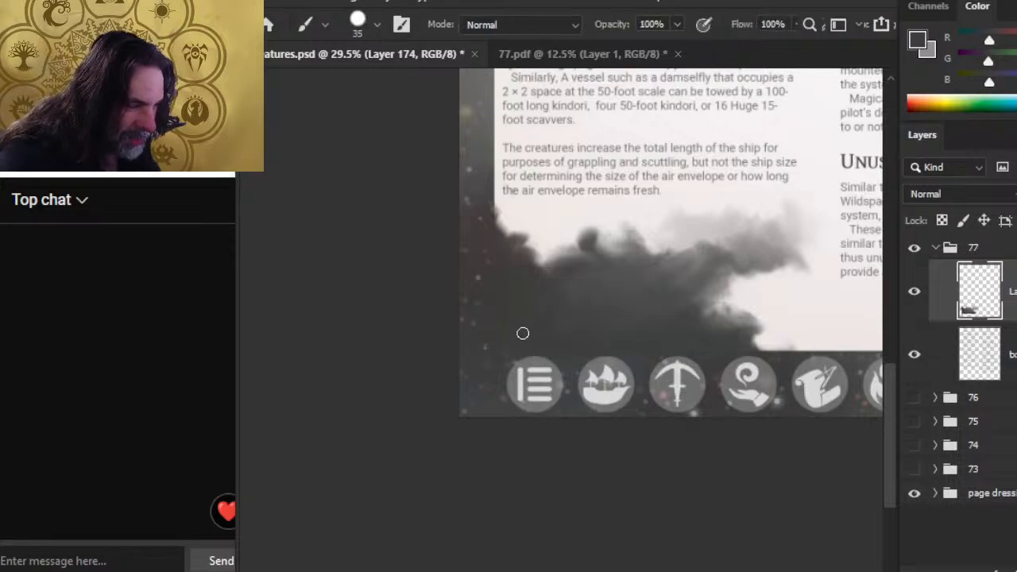
pyautogui.press('r')
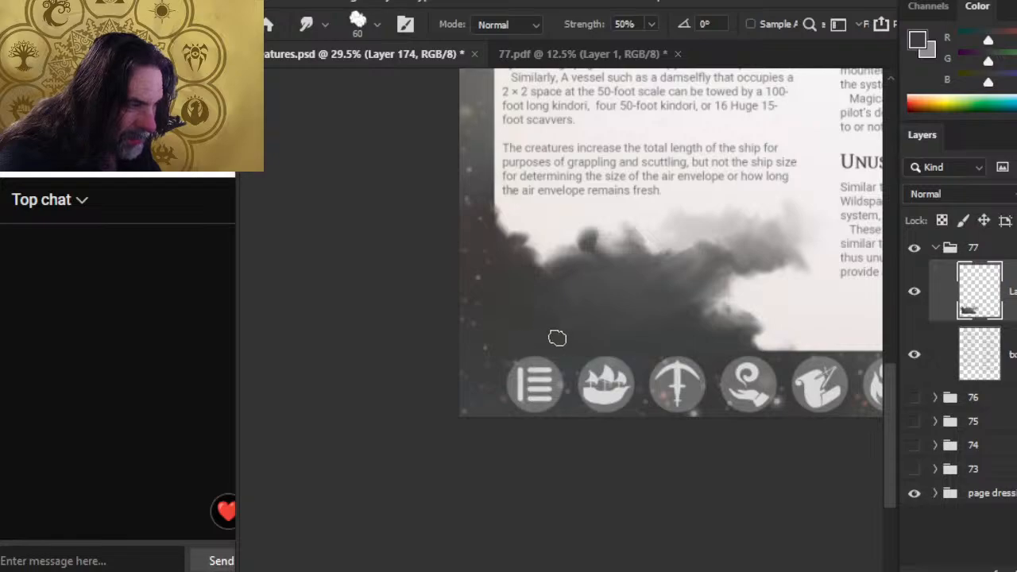
pyautogui.press('b')
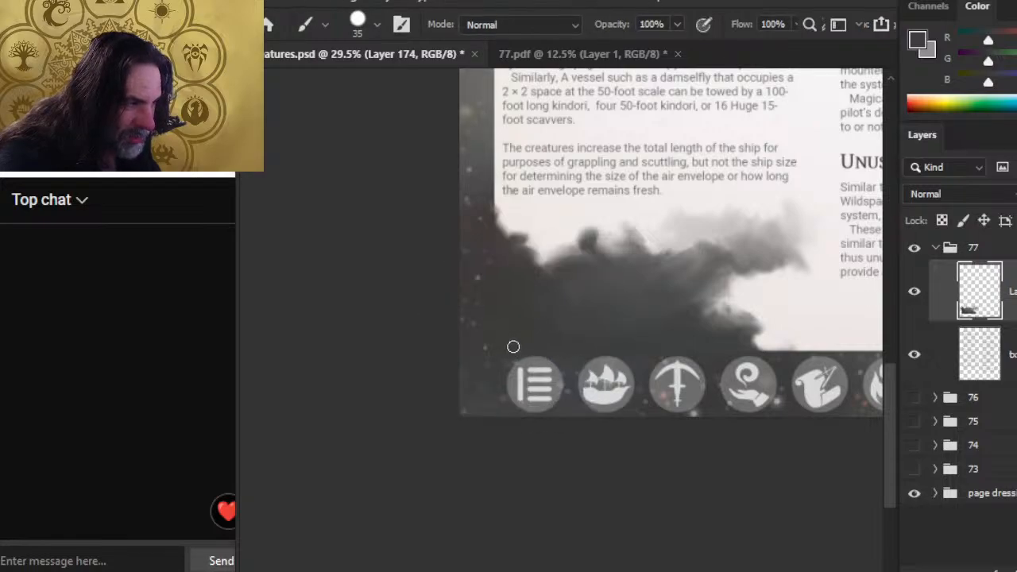
pyautogui.press('r')
pyautogui.press('b')
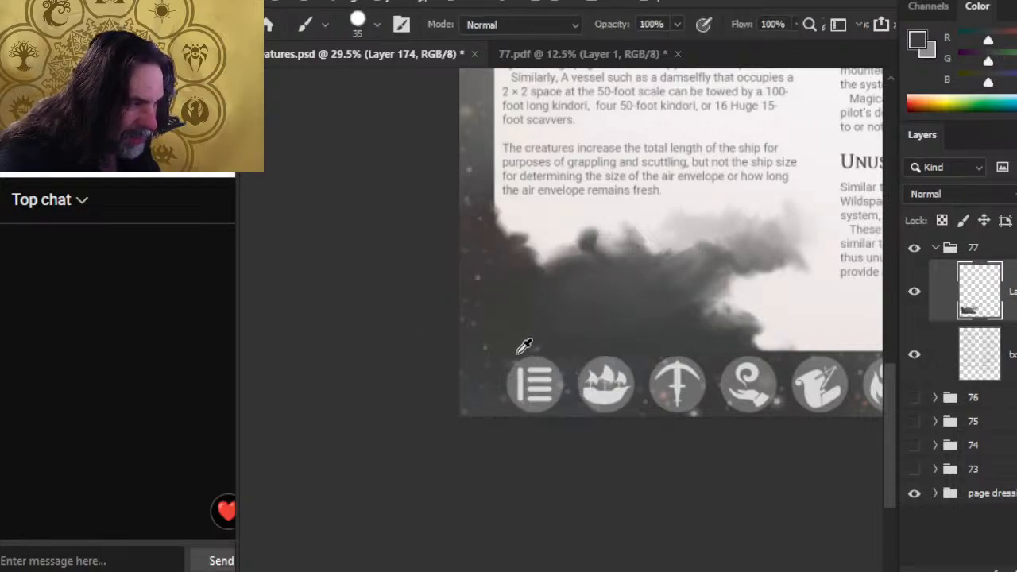
pyautogui.press('r')
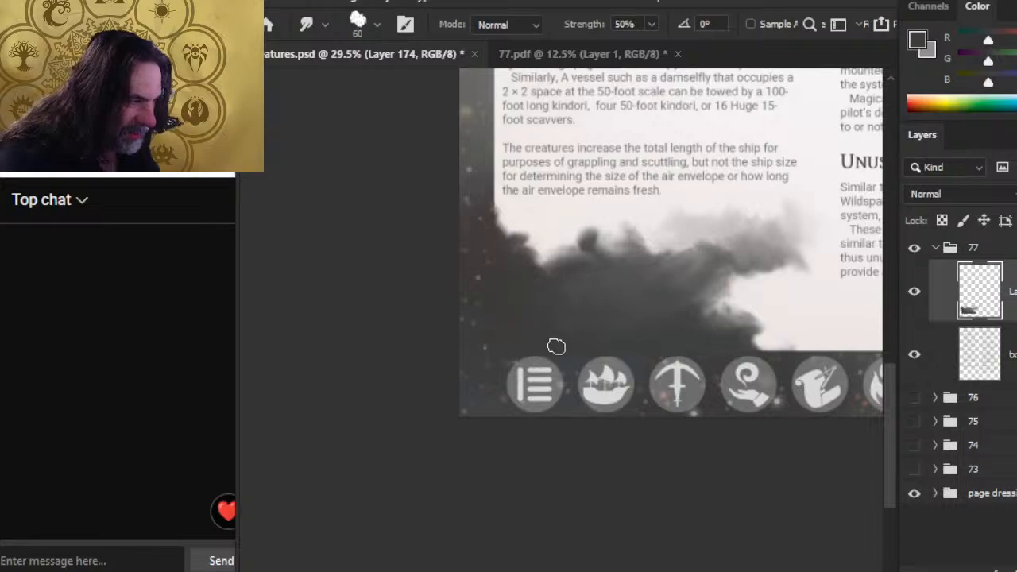
pyautogui.press('b')
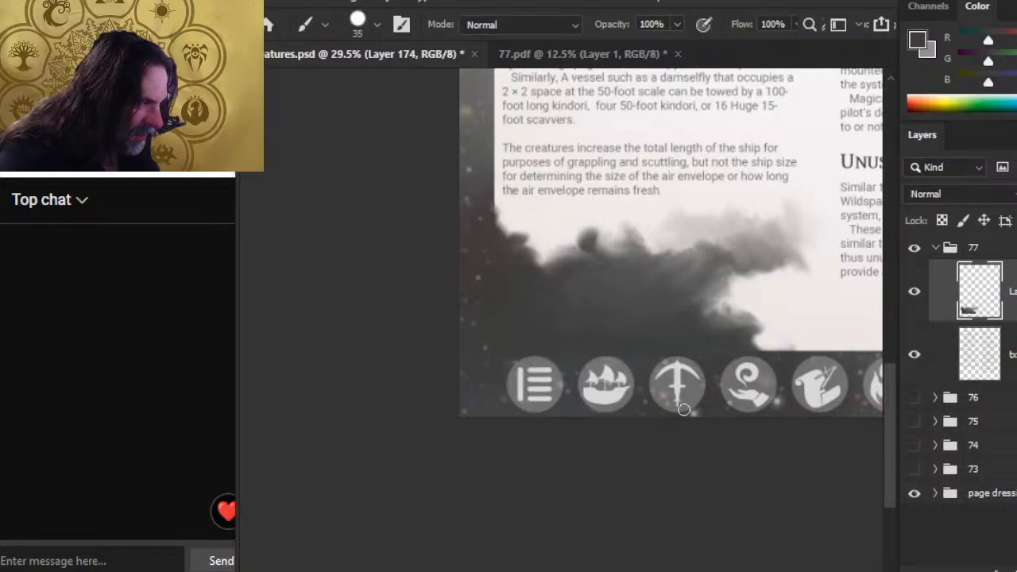
# Step: Smudge the smoke's upper middle edge at 76% strength, then soften it into wispy puffs at 30% strength
pyautogui.press('r')
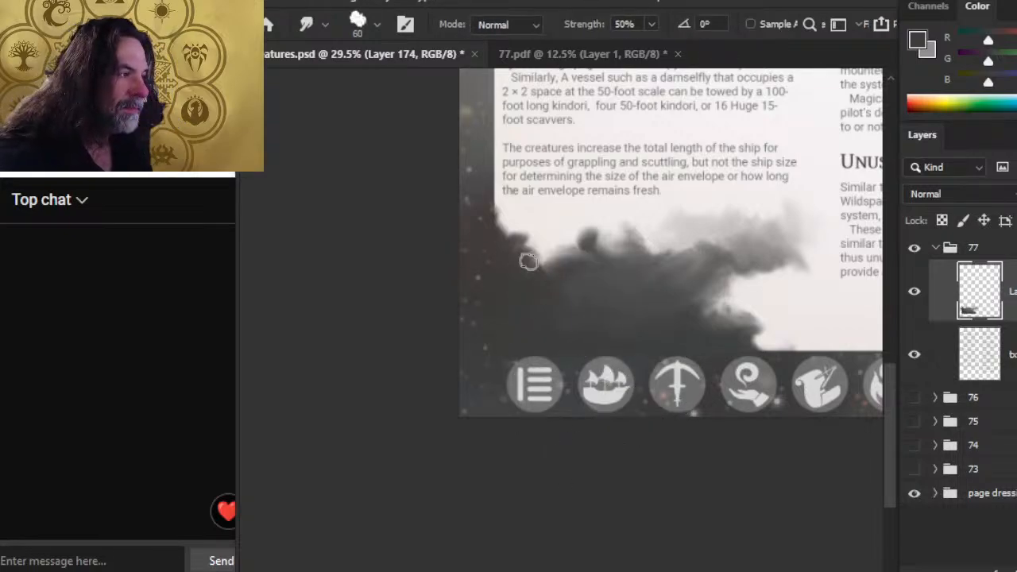
pyautogui.press('7')
pyautogui.press('6')
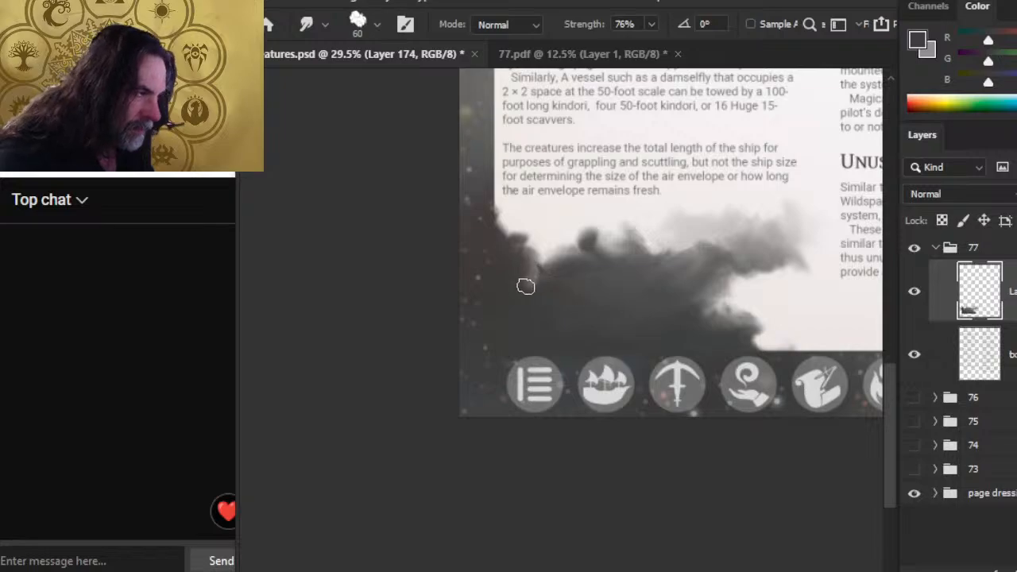
pyautogui.moveTo(603, 286)
pyautogui.mouseDown()
pyautogui.moveTo(589, 257)
pyautogui.moveTo(592, 305)
pyautogui.moveTo(589, 282)
pyautogui.moveTo(590, 299)
pyautogui.moveTo(553, 269)
pyautogui.moveTo(588, 265)
pyautogui.moveTo(554, 256)
pyautogui.moveTo(604, 245)
pyautogui.moveTo(617, 258)
pyautogui.moveTo(601, 239)
pyautogui.moveTo(580, 242)
pyautogui.moveTo(608, 236)
pyautogui.moveTo(590, 225)
pyautogui.moveTo(608, 238)
pyautogui.moveTo(604, 254)
pyautogui.moveTo(627, 257)
pyautogui.moveTo(554, 236)
pyautogui.moveTo(605, 251)
pyautogui.moveTo(613, 281)
pyautogui.moveTo(649, 278)
pyautogui.moveTo(633, 231)
pyautogui.moveTo(649, 274)
pyautogui.moveTo(649, 248)
pyautogui.moveTo(677, 238)
pyautogui.moveTo(660, 259)
pyautogui.moveTo(665, 246)
pyautogui.moveTo(685, 267)
pyautogui.moveTo(684, 257)
pyautogui.moveTo(724, 262)
pyautogui.moveTo(642, 280)
pyautogui.moveTo(664, 293)
pyautogui.moveTo(723, 284)
pyautogui.moveTo(724, 256)
pyautogui.mouseUp()
pyautogui.press('3')
pyautogui.press('0')
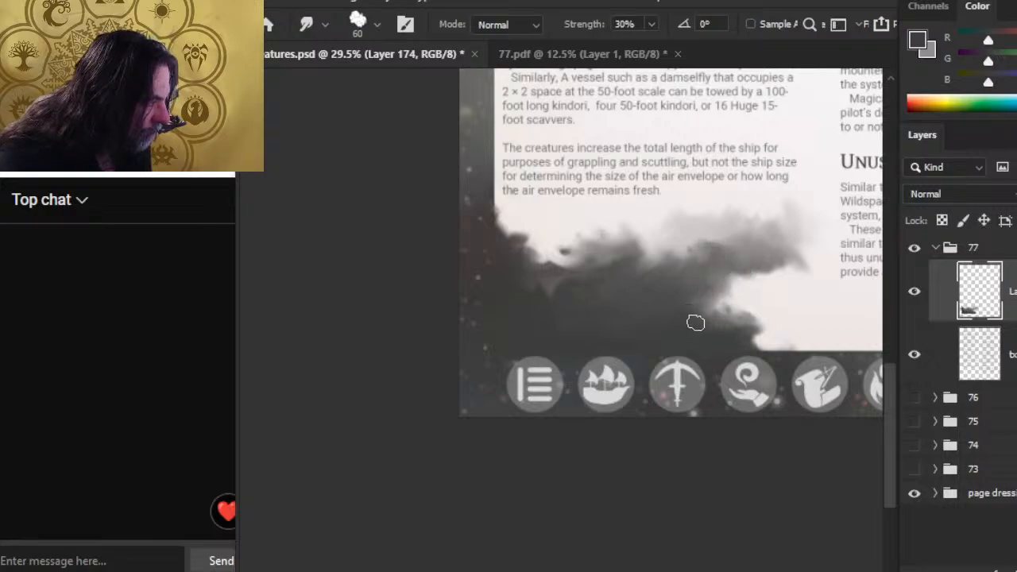
pyautogui.moveTo(695, 322)
pyautogui.mouseDown()
pyautogui.moveTo(740, 313)
pyautogui.moveTo(735, 289)
pyautogui.moveTo(716, 282)
pyautogui.moveTo(732, 295)
pyautogui.moveTo(722, 280)
pyautogui.moveTo(736, 261)
pyautogui.moveTo(729, 289)
pyautogui.moveTo(761, 278)
pyautogui.moveTo(717, 276)
pyautogui.moveTo(709, 242)
pyautogui.mouseUp()
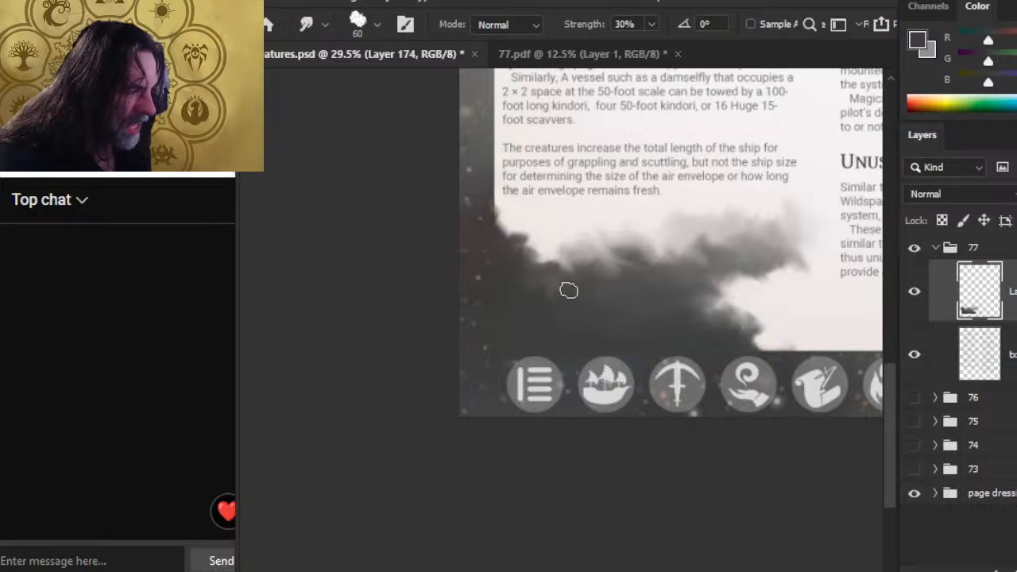
# Step: Reshape the smoke's upper-left edge beside the starry border into soft puffs, lowering the smudge strength to 23%
pyautogui.press('z')
pyautogui.moveTo(731, 297); pyautogui.dragTo(640, 302)
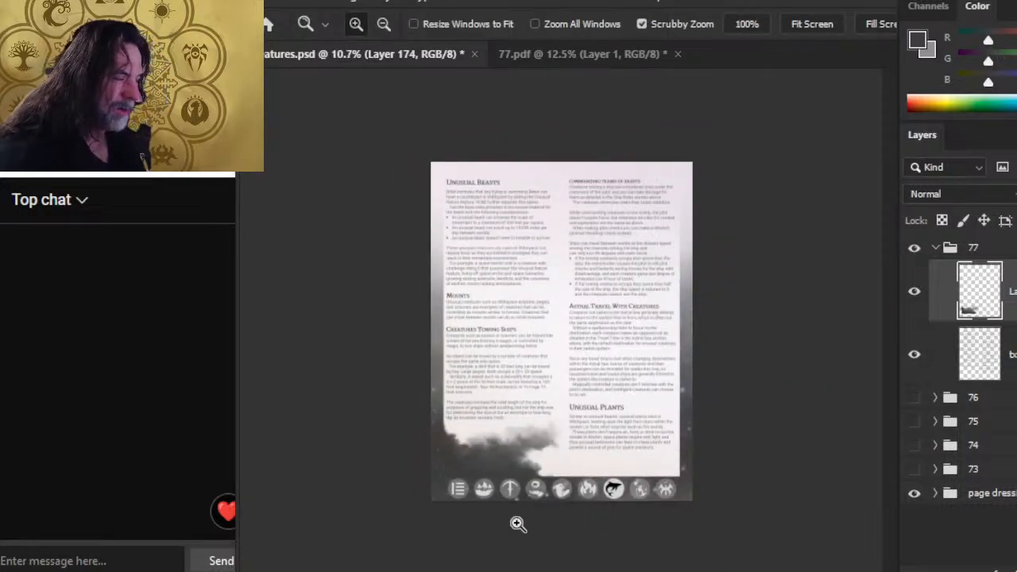
pyautogui.moveTo(446, 442)
pyautogui.mouseDown()
pyautogui.moveTo(469, 454)
pyautogui.moveTo(541, 334)
pyautogui.moveTo(538, 360)
pyautogui.moveTo(488, 368)
pyautogui.mouseUp()
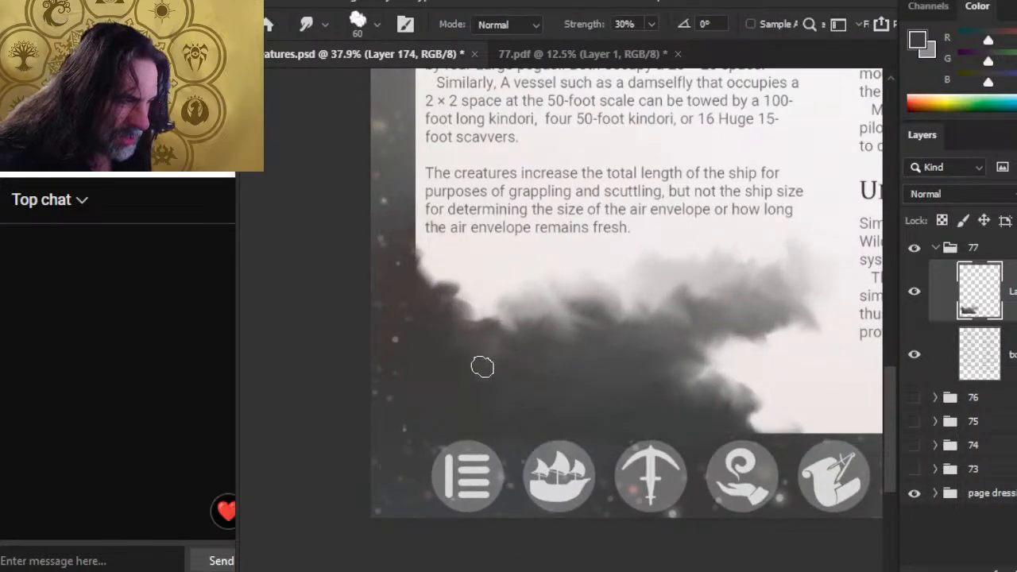
pyautogui.moveTo(499, 313)
pyautogui.mouseDown()
pyautogui.moveTo(475, 328)
pyautogui.moveTo(510, 296)
pyautogui.moveTo(504, 311)
pyautogui.moveTo(551, 304)
pyautogui.moveTo(521, 301)
pyautogui.moveTo(541, 288)
pyautogui.moveTo(591, 312)
pyautogui.moveTo(536, 315)
pyautogui.moveTo(570, 343)
pyautogui.moveTo(527, 320)
pyautogui.moveTo(550, 345)
pyautogui.moveTo(550, 321)
pyautogui.moveTo(558, 340)
pyautogui.moveTo(620, 349)
pyautogui.moveTo(577, 328)
pyautogui.moveTo(563, 305)
pyautogui.moveTo(604, 316)
pyautogui.moveTo(602, 294)
pyautogui.moveTo(629, 317)
pyautogui.moveTo(617, 326)
pyautogui.moveTo(648, 347)
pyautogui.moveTo(619, 304)
pyautogui.moveTo(649, 335)
pyautogui.moveTo(622, 324)
pyautogui.moveTo(653, 334)
pyautogui.moveTo(642, 342)
pyautogui.moveTo(656, 329)
pyautogui.moveTo(643, 374)
pyautogui.moveTo(591, 336)
pyautogui.moveTo(500, 321)
pyautogui.moveTo(473, 329)
pyautogui.moveTo(431, 316)
pyautogui.moveTo(458, 289)
pyautogui.moveTo(422, 270)
pyautogui.moveTo(419, 260)
pyautogui.moveTo(433, 261)
pyautogui.moveTo(425, 242)
pyautogui.moveTo(420, 260)
pyautogui.moveTo(444, 264)
pyautogui.moveTo(423, 307)
pyautogui.moveTo(414, 293)
pyautogui.moveTo(421, 298)
pyautogui.moveTo(416, 260)
pyautogui.moveTo(426, 268)
pyautogui.moveTo(420, 250)
pyautogui.moveTo(439, 261)
pyautogui.moveTo(438, 205)
pyautogui.moveTo(438, 249)
pyautogui.moveTo(411, 239)
pyautogui.moveTo(443, 288)
pyautogui.moveTo(465, 295)
pyautogui.moveTo(386, 313)
pyautogui.moveTo(470, 286)
pyautogui.moveTo(474, 309)
pyautogui.moveTo(491, 293)
pyautogui.moveTo(502, 302)
pyautogui.moveTo(472, 274)
pyautogui.moveTo(492, 314)
pyautogui.moveTo(517, 303)
pyautogui.moveTo(493, 290)
pyautogui.moveTo(457, 306)
pyautogui.moveTo(535, 325)
pyautogui.moveTo(529, 307)
pyautogui.moveTo(457, 300)
pyautogui.moveTo(441, 264)
pyautogui.moveTo(449, 296)
pyautogui.moveTo(445, 280)
pyautogui.moveTo(506, 322)
pyautogui.moveTo(466, 345)
pyautogui.moveTo(411, 302)
pyautogui.moveTo(487, 313)
pyautogui.mouseUp()
pyautogui.press('6')
pyautogui.press('2')
pyautogui.press('3')
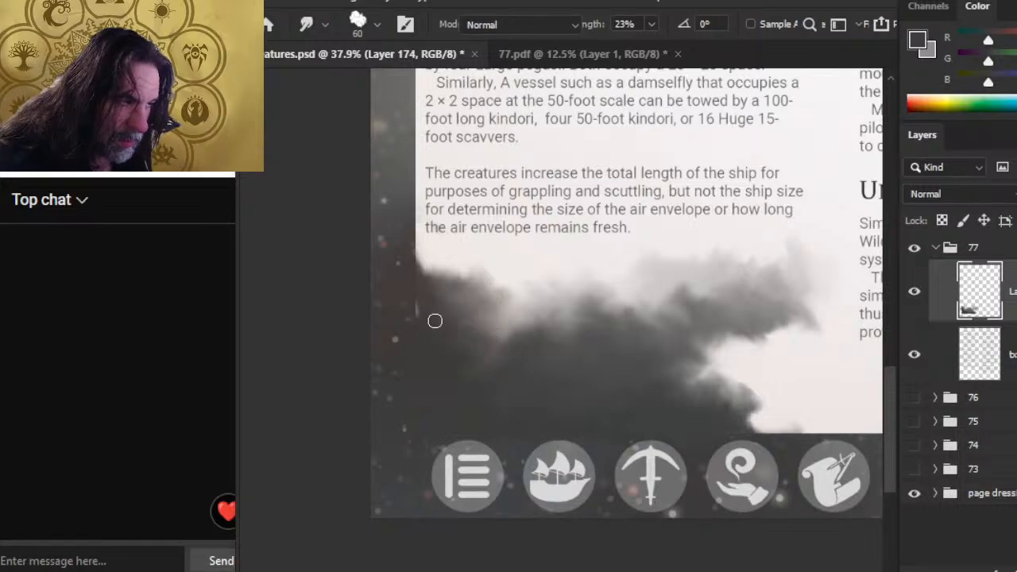
# Step: Cover the seam between smoke and starry border with sampled dark tones, then blend the neighbouring puffs at 23% smudge strength
pyautogui.press('b')
pyautogui.press('r')
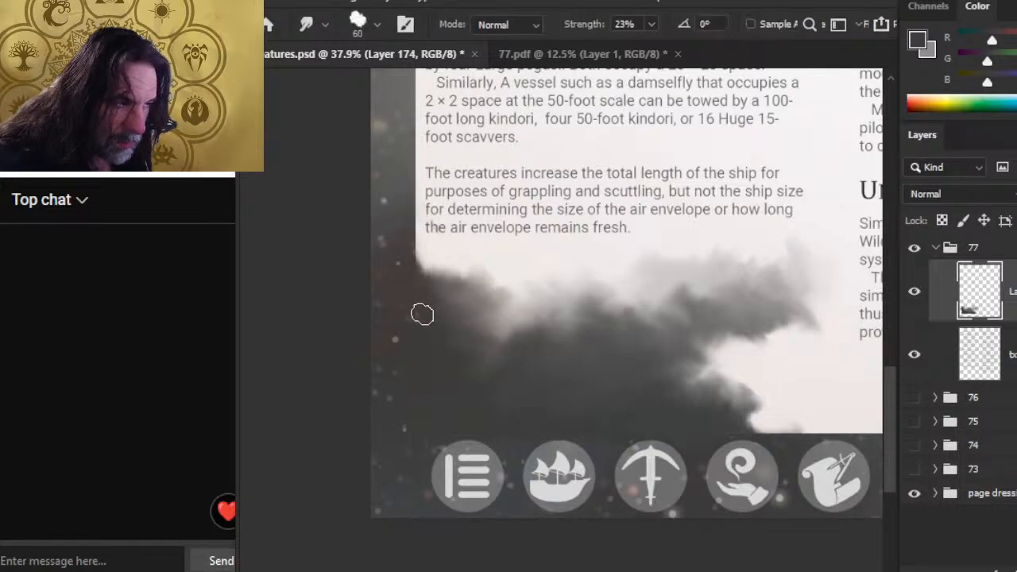
pyautogui.press('b')
pyautogui.keyDown('alt'); pyautogui.click(404, 316); pyautogui.keyUp('alt')
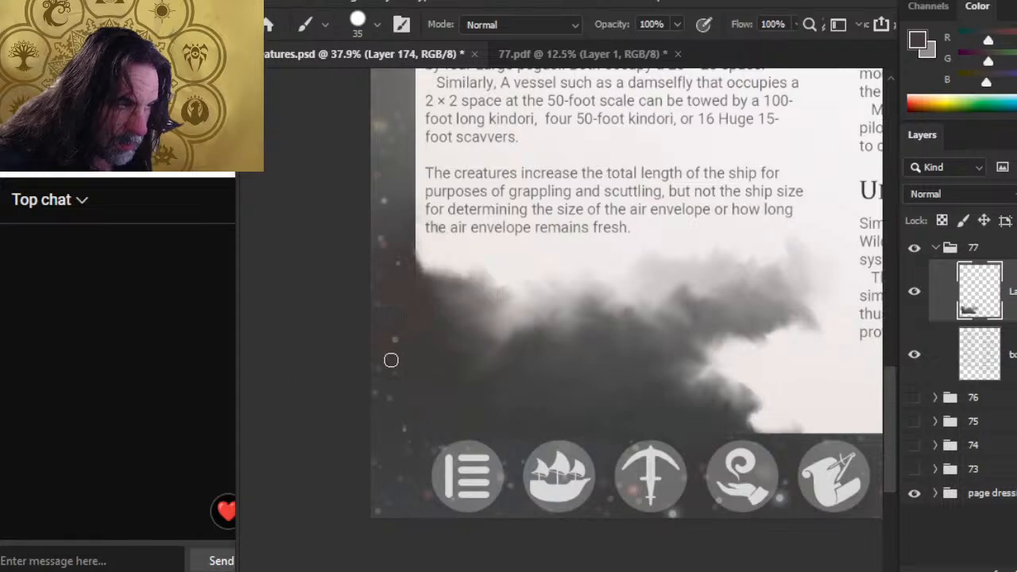
pyautogui.press('r')
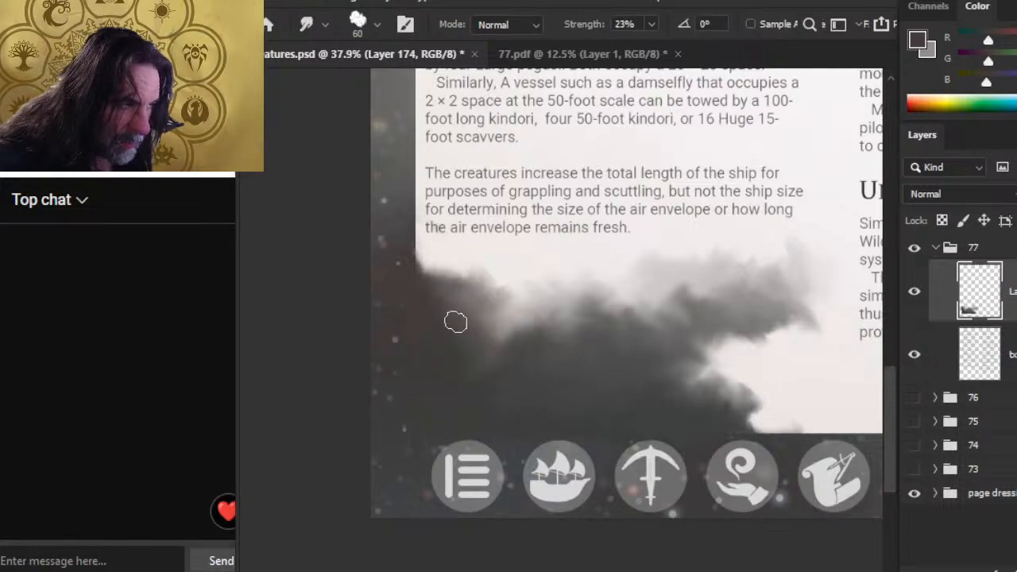
pyautogui.moveTo(464, 305)
pyautogui.mouseDown()
pyautogui.moveTo(509, 301)
pyautogui.moveTo(432, 336)
pyautogui.moveTo(445, 284)
pyautogui.moveTo(468, 302)
pyautogui.moveTo(437, 319)
pyautogui.moveTo(473, 325)
pyautogui.moveTo(474, 309)
pyautogui.moveTo(413, 354)
pyautogui.moveTo(502, 323)
pyautogui.moveTo(516, 368)
pyautogui.moveTo(499, 374)
pyautogui.moveTo(532, 375)
pyautogui.moveTo(492, 348)
pyautogui.moveTo(506, 399)
pyautogui.moveTo(545, 351)
pyautogui.moveTo(510, 374)
pyautogui.moveTo(548, 358)
pyautogui.moveTo(531, 342)
pyautogui.moveTo(557, 323)
pyautogui.moveTo(528, 375)
pyautogui.moveTo(548, 342)
pyautogui.moveTo(553, 366)
pyautogui.moveTo(535, 317)
pyautogui.moveTo(564, 292)
pyautogui.moveTo(514, 307)
pyautogui.moveTo(467, 275)
pyautogui.moveTo(502, 316)
pyautogui.moveTo(507, 340)
pyautogui.moveTo(551, 368)
pyautogui.mouseUp()
# Step: Smudge the smoke's upper-left and middle edges at 50% strength into lighter, layered puffs beneath the last paragraph
pyautogui.press('h')
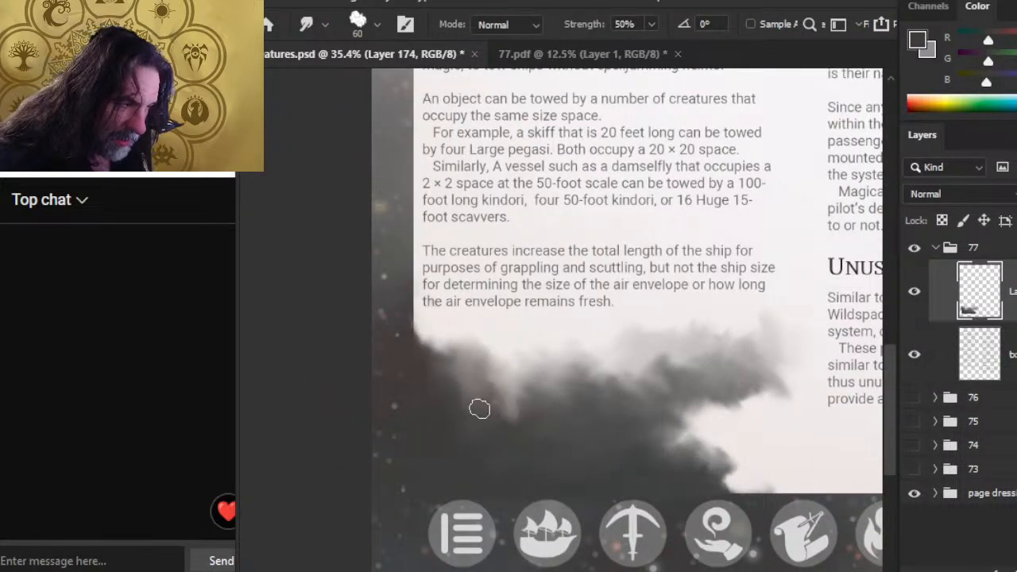
pyautogui.moveTo(479, 408)
pyautogui.mouseDown()
pyautogui.moveTo(502, 371)
pyautogui.moveTo(444, 348)
pyautogui.moveTo(454, 373)
pyautogui.moveTo(524, 371)
pyautogui.moveTo(508, 390)
pyautogui.moveTo(467, 360)
pyautogui.moveTo(473, 366)
pyautogui.moveTo(455, 387)
pyautogui.moveTo(552, 367)
pyautogui.mouseUp()
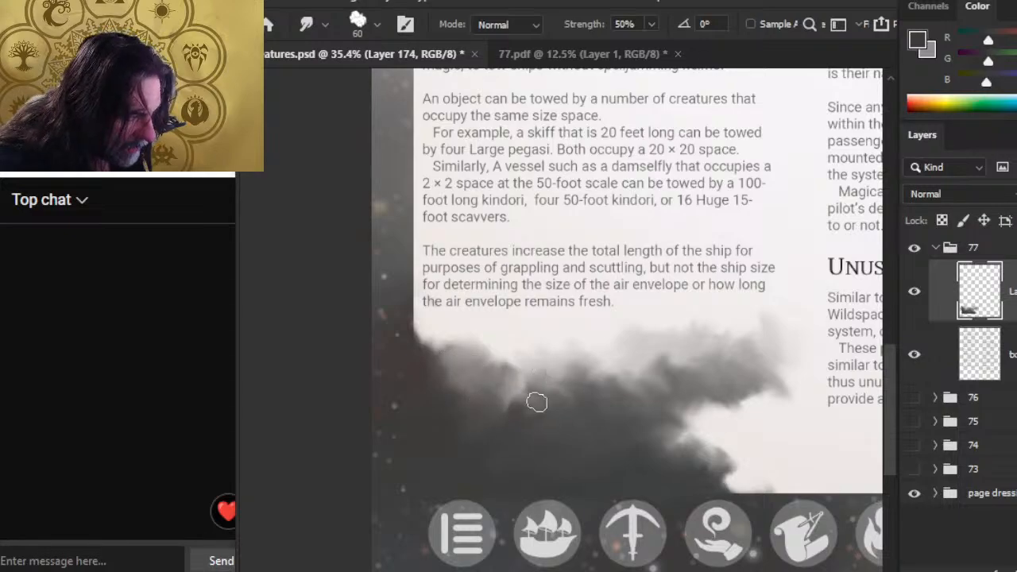
pyautogui.moveTo(536, 402)
pyautogui.mouseDown()
pyautogui.moveTo(508, 364)
pyautogui.moveTo(550, 351)
pyautogui.mouseUp()
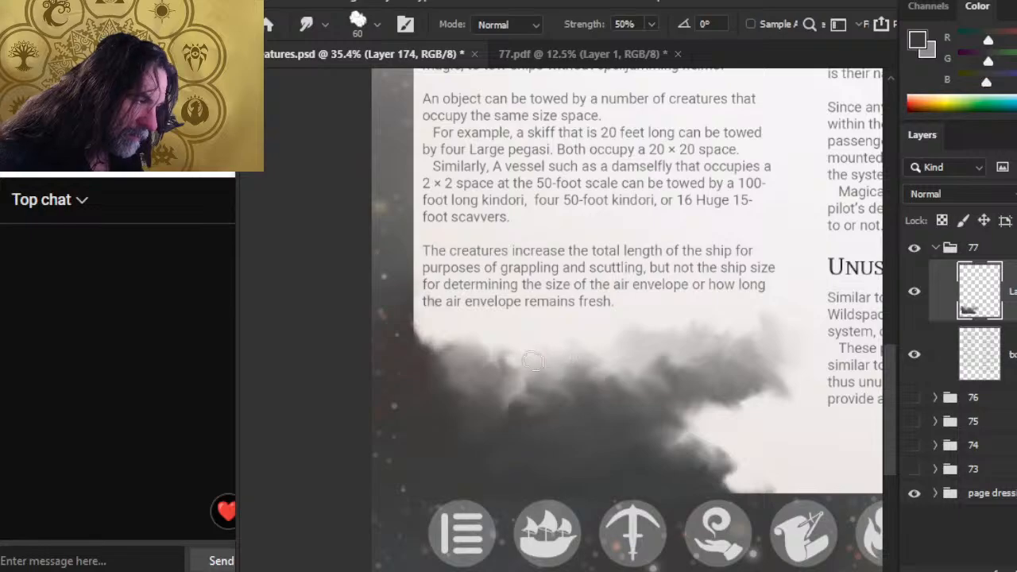
pyautogui.moveTo(554, 376)
pyautogui.mouseDown()
pyautogui.moveTo(611, 379)
pyautogui.moveTo(623, 386)
pyautogui.moveTo(615, 390)
pyautogui.moveTo(643, 395)
pyautogui.moveTo(642, 385)
pyautogui.moveTo(662, 398)
pyautogui.moveTo(679, 394)
pyautogui.moveTo(691, 370)
pyautogui.moveTo(651, 362)
pyautogui.moveTo(687, 357)
pyautogui.moveTo(653, 352)
pyautogui.moveTo(672, 377)
pyautogui.moveTo(647, 363)
pyautogui.moveTo(687, 369)
pyautogui.moveTo(675, 356)
pyautogui.moveTo(636, 354)
pyautogui.moveTo(701, 356)
pyautogui.moveTo(666, 365)
pyautogui.moveTo(654, 351)
pyautogui.moveTo(691, 363)
pyautogui.moveTo(633, 355)
pyautogui.moveTo(695, 355)
pyautogui.mouseUp()
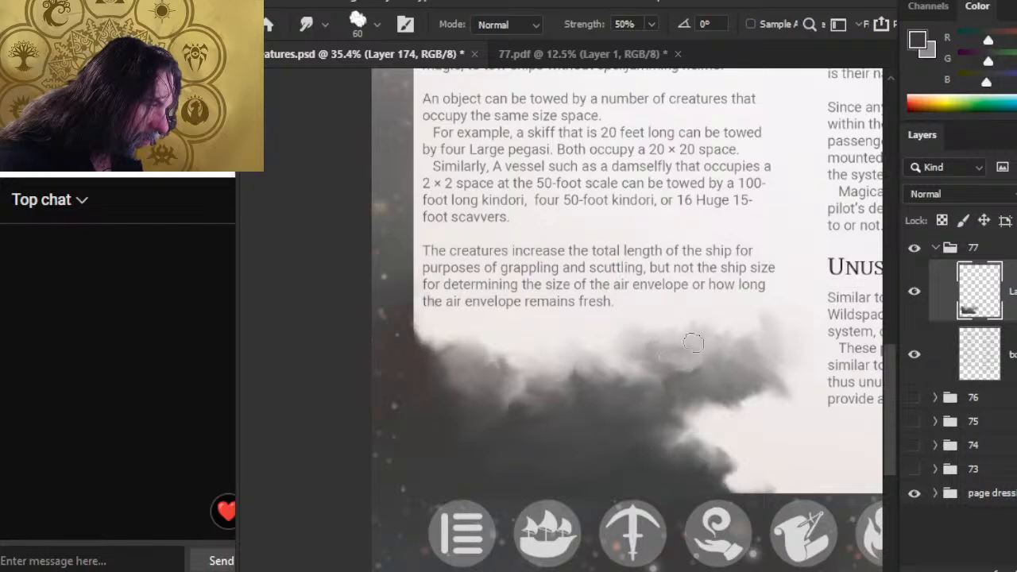
# Step: Define the right plume's inner shading and the edge of the notch below it, smudging at 50% strength
pyautogui.moveTo(650, 347); pyautogui.dragTo(662, 355)
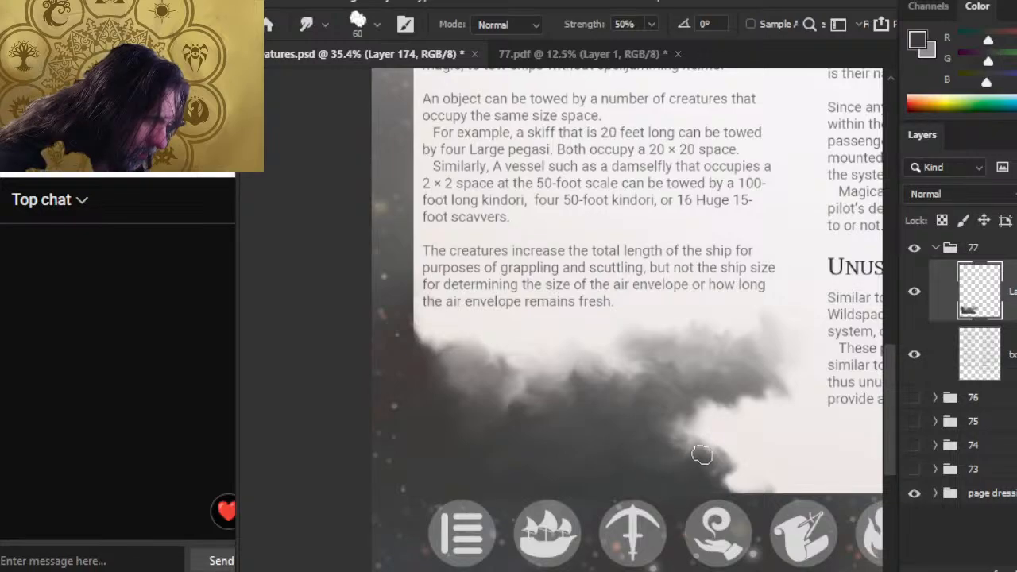
pyautogui.moveTo(707, 463)
pyautogui.mouseDown()
pyautogui.moveTo(694, 406)
pyautogui.moveTo(592, 384)
pyautogui.mouseUp()
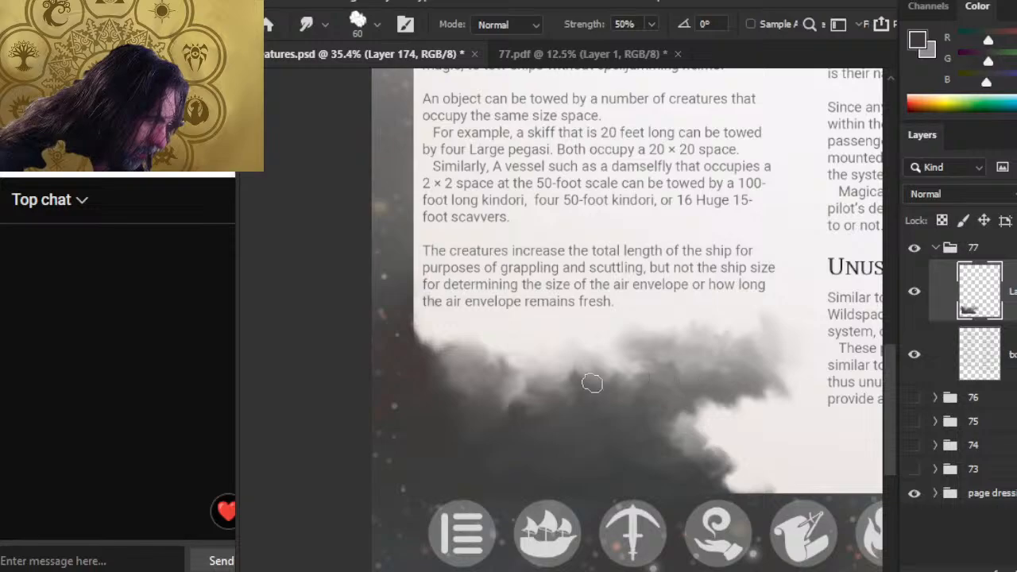
pyautogui.moveTo(703, 437)
pyautogui.mouseDown()
pyautogui.moveTo(669, 426)
pyautogui.moveTo(719, 450)
pyautogui.mouseUp()
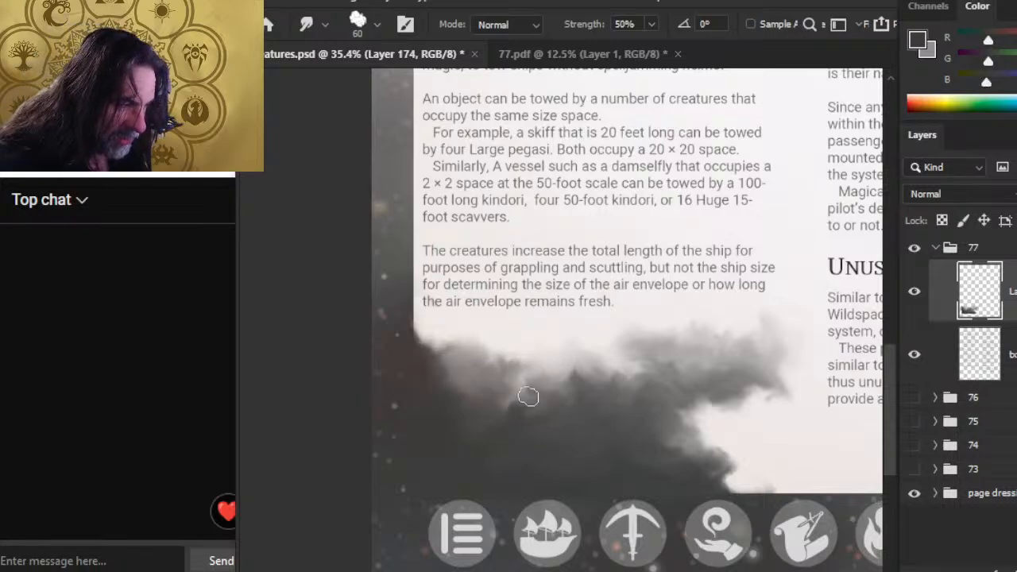
# Step: Blend the pale gap between the left puffs and the middle of the smoke at 32% smudge strength
pyautogui.press('3')
pyautogui.press('2')
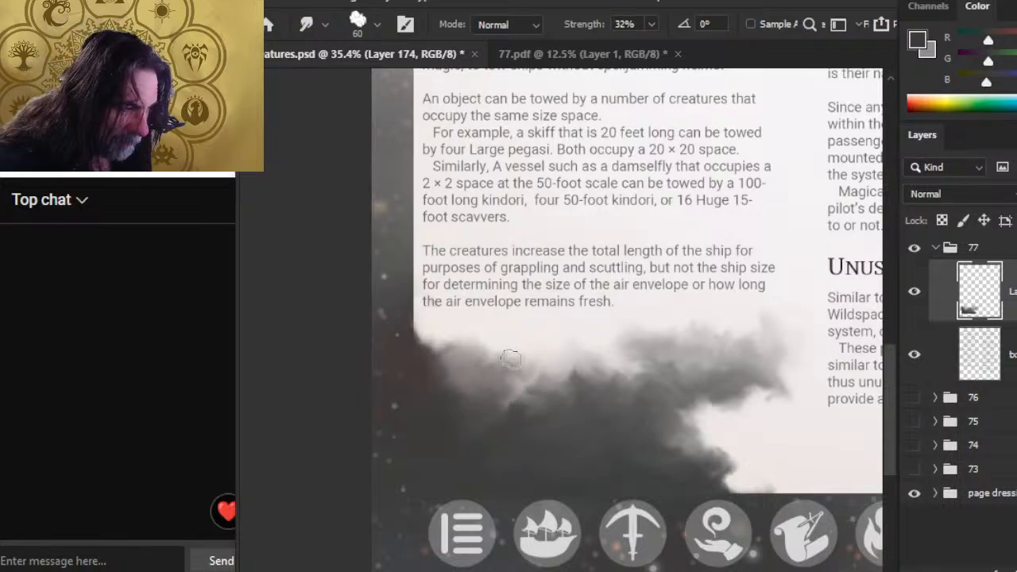
pyautogui.moveTo(509, 364)
pyautogui.mouseDown()
pyautogui.moveTo(507, 395)
pyautogui.moveTo(565, 369)
pyautogui.moveTo(537, 385)
pyautogui.moveTo(565, 381)
pyautogui.mouseUp()
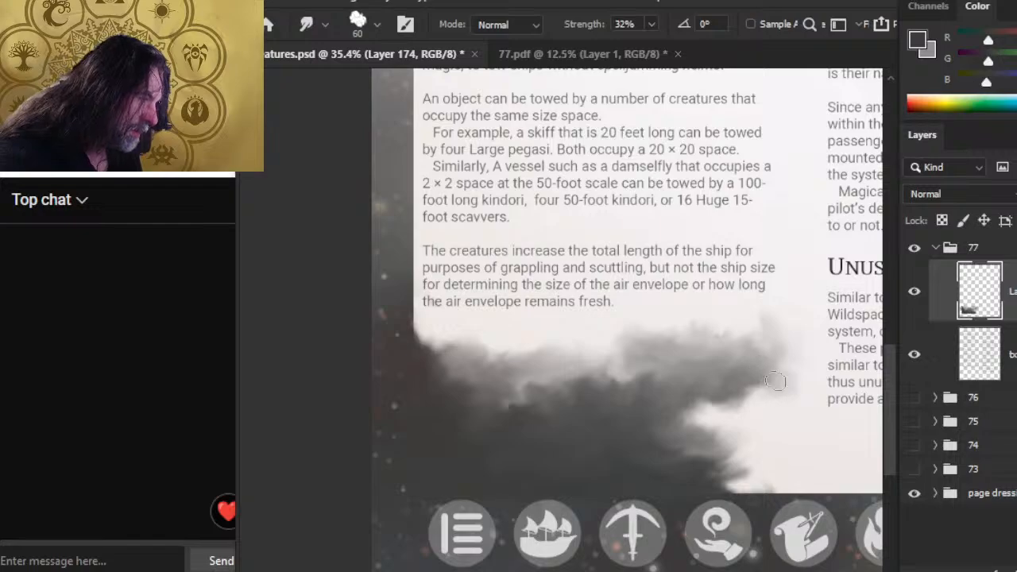
# Step: Soften and fill out the right plume's tip, underside and top edge by smudging at 32% strength
pyautogui.moveTo(777, 382)
pyautogui.mouseDown()
pyautogui.moveTo(735, 370)
pyautogui.moveTo(721, 385)
pyautogui.moveTo(748, 395)
pyautogui.moveTo(722, 402)
pyautogui.moveTo(728, 368)
pyautogui.mouseUp()
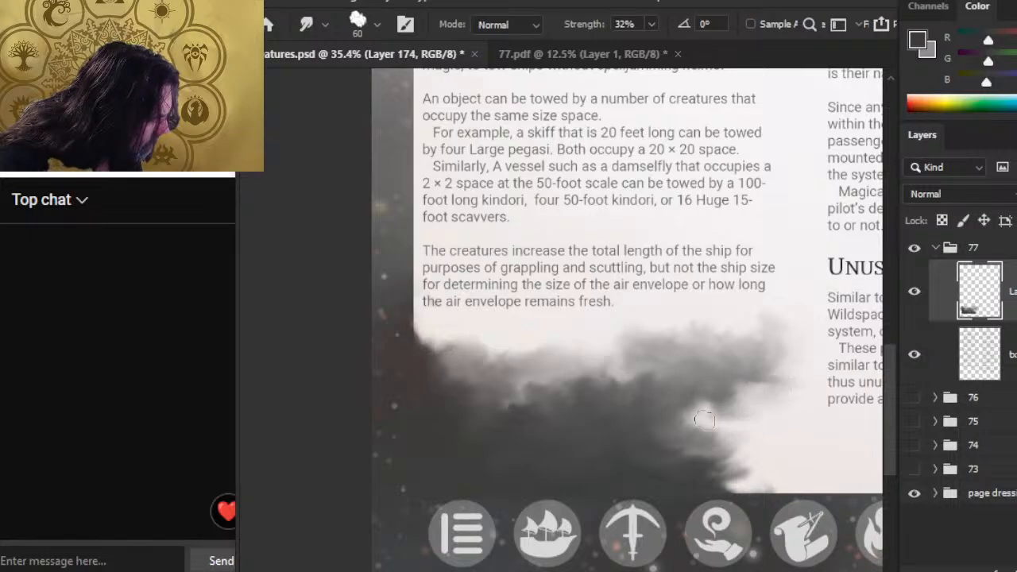
pyautogui.moveTo(704, 419); pyautogui.dragTo(761, 416)
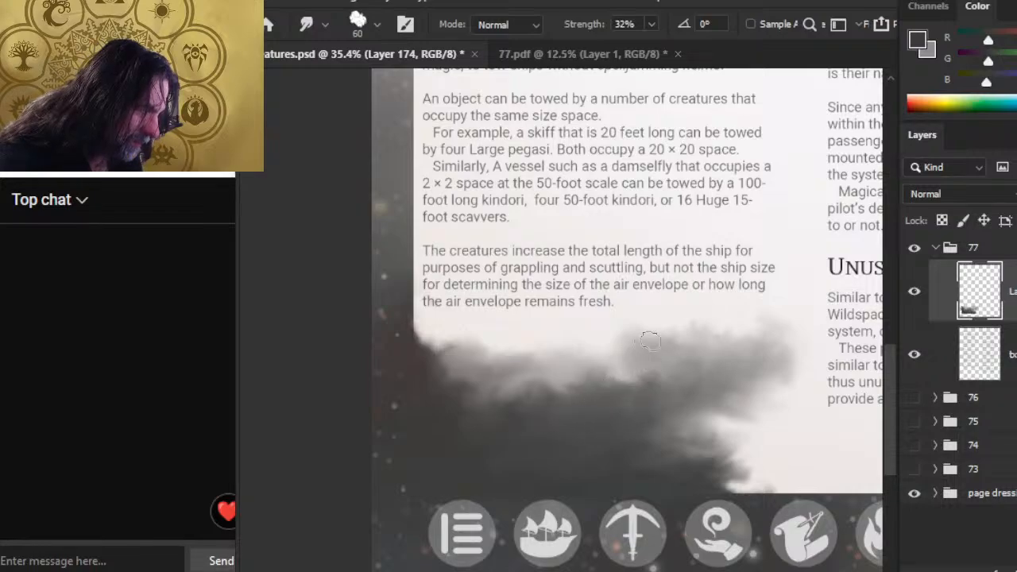
pyautogui.moveTo(649, 341)
pyautogui.mouseDown()
pyautogui.moveTo(671, 354)
pyautogui.moveTo(700, 319)
pyautogui.moveTo(665, 349)
pyautogui.moveTo(703, 340)
pyautogui.moveTo(708, 363)
pyautogui.moveTo(686, 367)
pyautogui.moveTo(677, 387)
pyautogui.moveTo(657, 379)
pyautogui.moveTo(637, 426)
pyautogui.moveTo(690, 404)
pyautogui.moveTo(746, 414)
pyautogui.moveTo(672, 417)
pyautogui.moveTo(601, 441)
pyautogui.moveTo(715, 472)
pyautogui.moveTo(736, 457)
pyautogui.moveTo(707, 449)
pyautogui.moveTo(739, 452)
pyautogui.moveTo(704, 440)
pyautogui.moveTo(778, 405)
pyautogui.moveTo(735, 420)
pyautogui.moveTo(719, 408)
pyautogui.moveTo(757, 390)
pyautogui.moveTo(781, 412)
pyautogui.moveTo(700, 430)
pyautogui.moveTo(678, 404)
pyautogui.moveTo(737, 423)
pyautogui.moveTo(702, 465)
pyautogui.moveTo(724, 423)
pyautogui.moveTo(706, 395)
pyautogui.moveTo(697, 422)
pyautogui.moveTo(714, 454)
pyautogui.moveTo(669, 453)
pyautogui.moveTo(713, 431)
pyautogui.moveTo(716, 474)
pyautogui.moveTo(577, 451)
pyautogui.moveTo(689, 431)
pyautogui.moveTo(611, 461)
pyautogui.moveTo(609, 434)
pyautogui.moveTo(630, 424)
pyautogui.moveTo(657, 476)
pyautogui.moveTo(745, 476)
pyautogui.moveTo(675, 452)
pyautogui.moveTo(675, 474)
pyautogui.moveTo(706, 452)
pyautogui.moveTo(704, 489)
pyautogui.moveTo(729, 522)
pyautogui.moveTo(711, 480)
pyautogui.moveTo(756, 505)
pyautogui.moveTo(758, 497)
pyautogui.moveTo(736, 500)
pyautogui.moveTo(759, 503)
pyautogui.moveTo(760, 488)
pyautogui.moveTo(735, 484)
pyautogui.moveTo(733, 519)
pyautogui.moveTo(701, 512)
pyautogui.moveTo(724, 521)
pyautogui.moveTo(640, 528)
pyautogui.mouseUp()
# Step: Undo the stray erasure above the footer icons and smudge the smoke's lower-right tail farther along the text area's bottom edge
pyautogui.press('e')
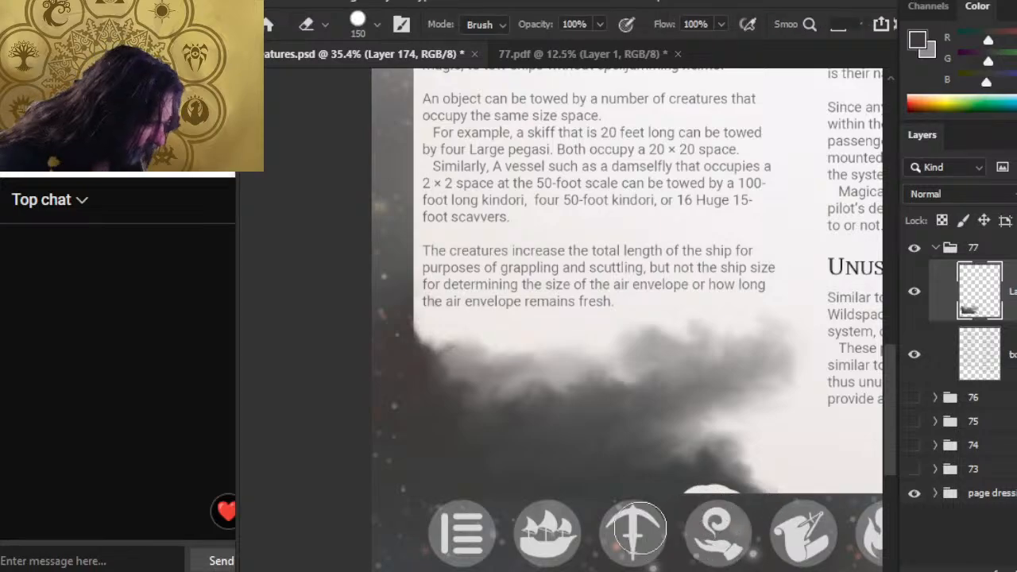
pyautogui.hotkey('ctrl', 'z')
pyautogui.press('r')
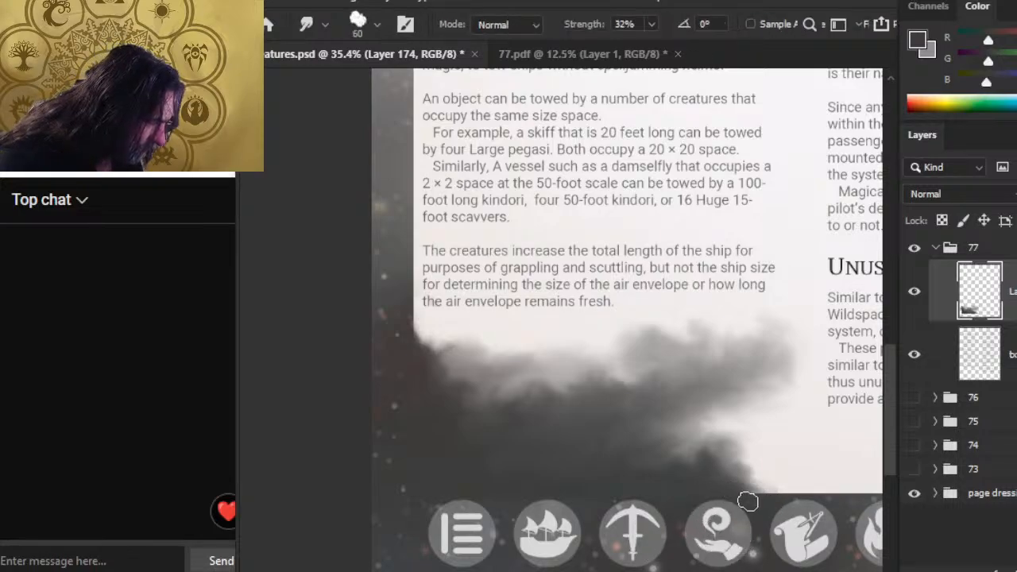
pyautogui.moveTo(748, 501)
pyautogui.mouseDown()
pyautogui.moveTo(787, 498)
pyautogui.moveTo(724, 482)
pyautogui.moveTo(739, 485)
pyautogui.moveTo(754, 514)
pyautogui.moveTo(691, 491)
pyautogui.moveTo(773, 517)
pyautogui.moveTo(693, 487)
pyautogui.mouseUp()
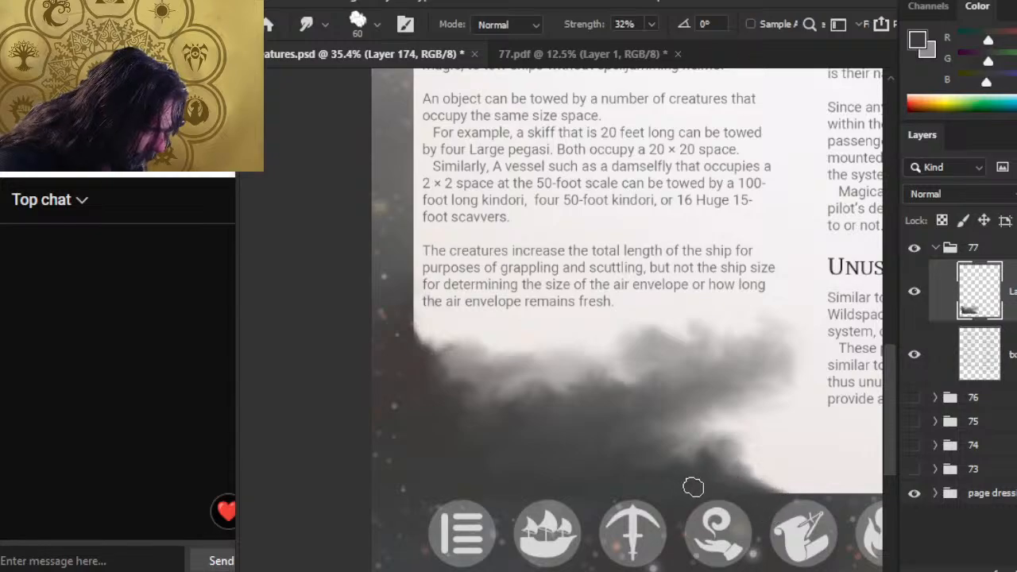
pyautogui.press('e')
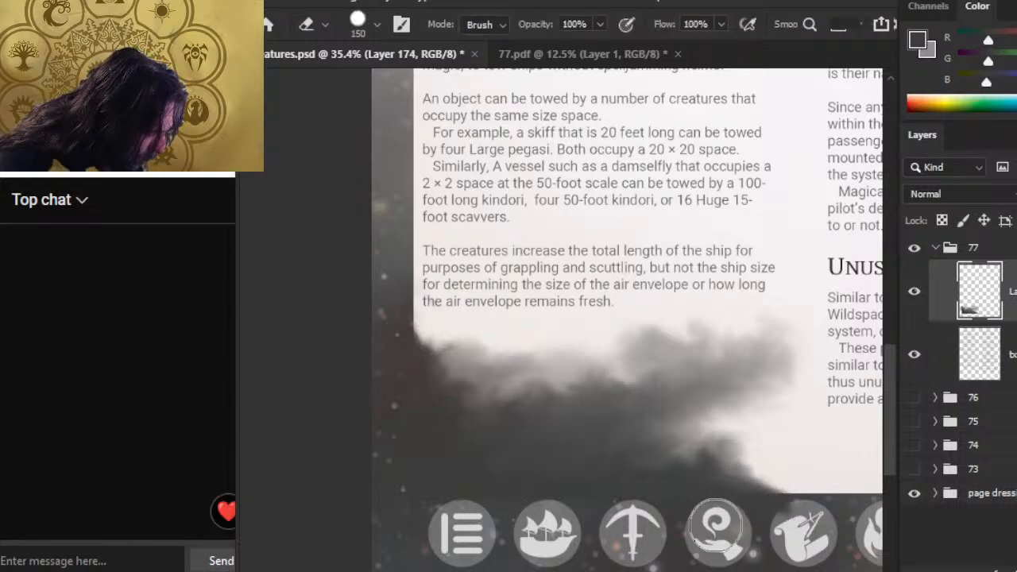
pyautogui.press('r')
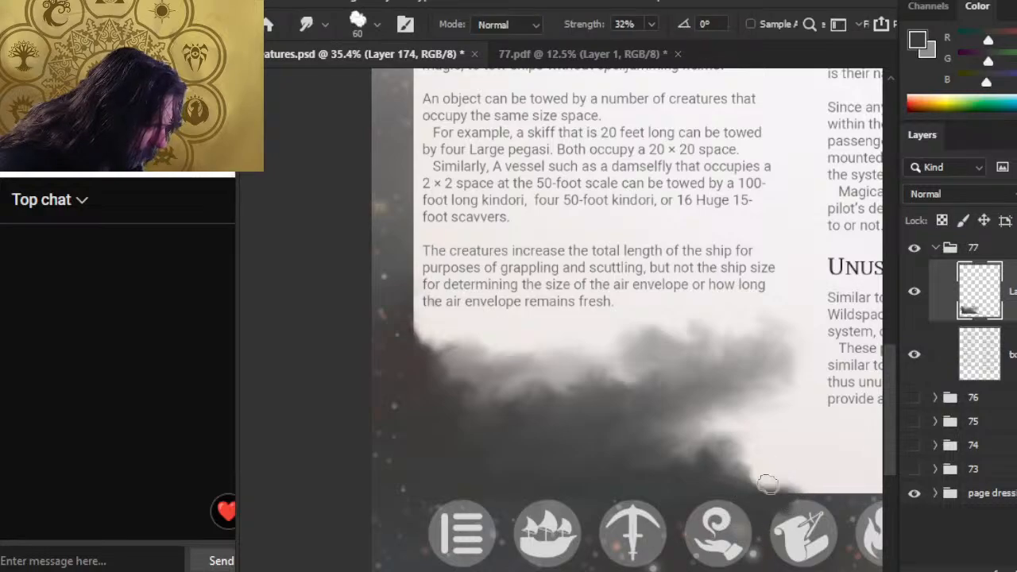
# Step: Smudge the smoke's lower-right tail along the text area's bottom edge and erase the spill above the footer icons
pyautogui.moveTo(768, 484); pyautogui.dragTo(812, 488)
pyautogui.press('e')
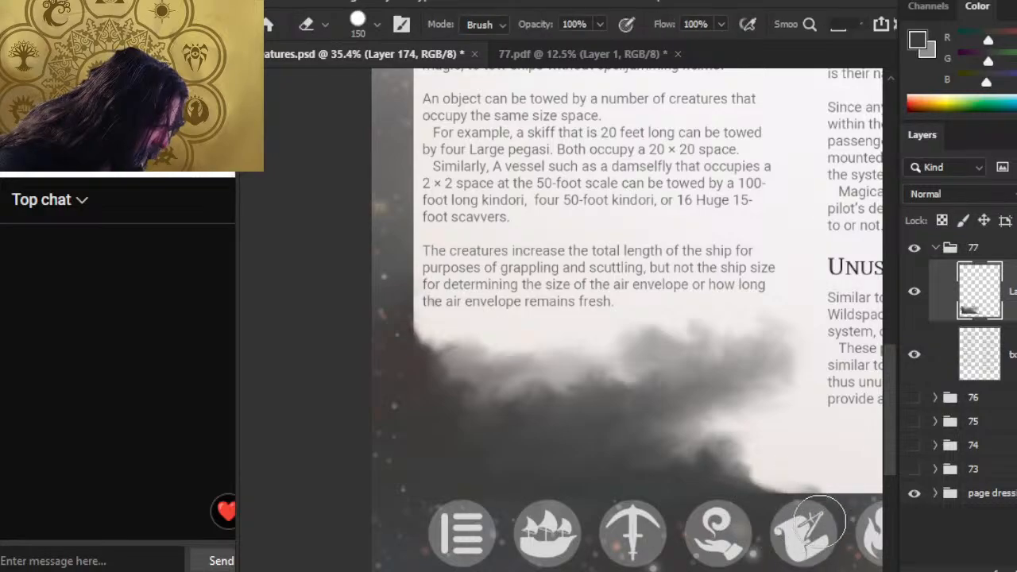
pyautogui.press('r')
pyautogui.press('e')
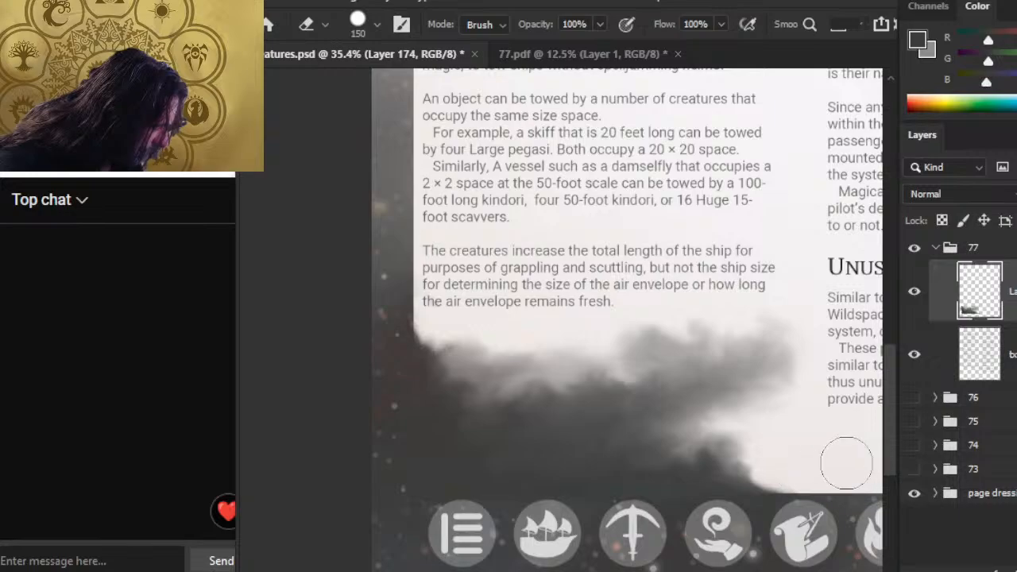
# Step: Build up the lower-right puff and roughen its outer edge by smudging at 32% strength
pyautogui.press('r')
pyautogui.moveTo(731, 488); pyautogui.dragTo(783, 482)
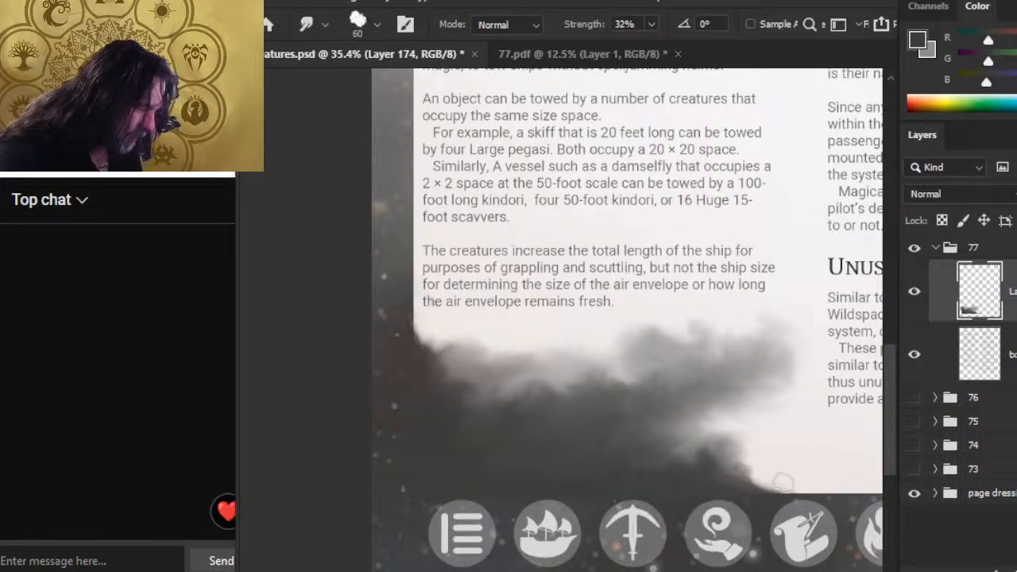
pyautogui.press('e')
pyautogui.press('r')
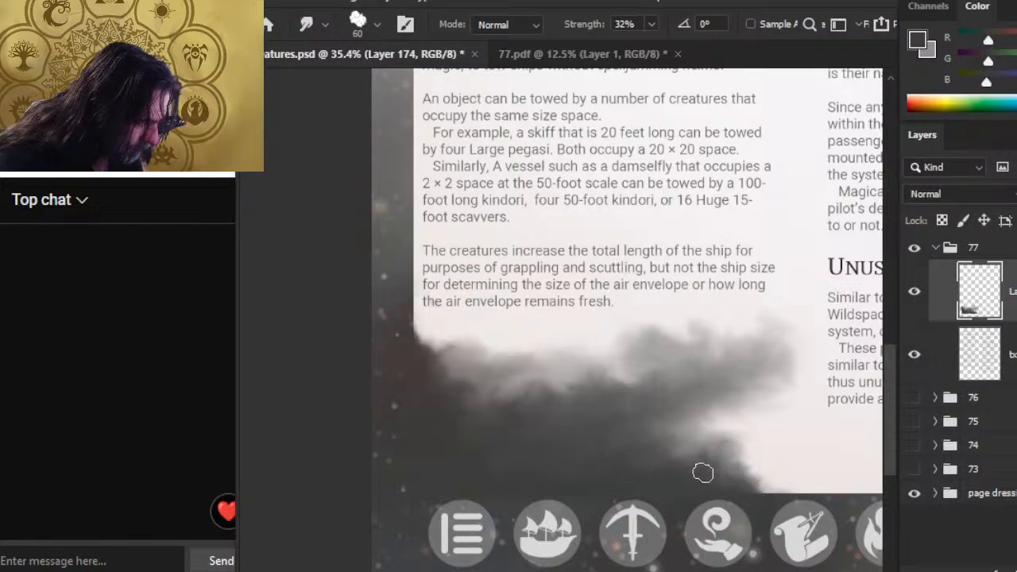
pyautogui.moveTo(703, 472)
pyautogui.mouseDown()
pyautogui.moveTo(742, 450)
pyautogui.moveTo(735, 441)
pyautogui.moveTo(725, 472)
pyautogui.moveTo(731, 457)
pyautogui.moveTo(742, 472)
pyautogui.moveTo(694, 461)
pyautogui.moveTo(667, 476)
pyautogui.moveTo(733, 469)
pyautogui.mouseUp()
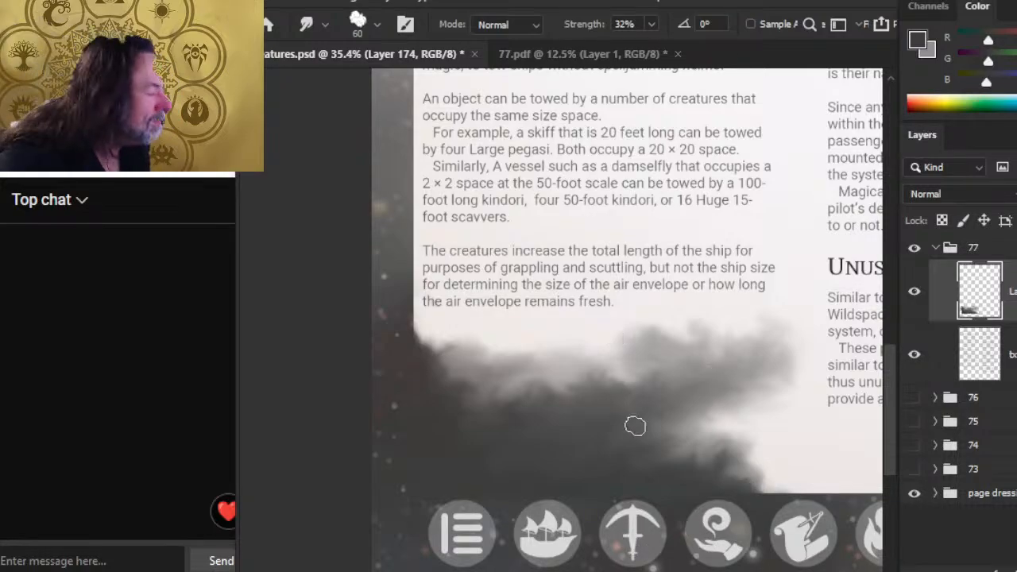
# Step: Compare the full page 77 with page 74 by swapping their visibility, ending with page 77 shown
pyautogui.press('z')
pyautogui.hotkey('ctrl', '0')
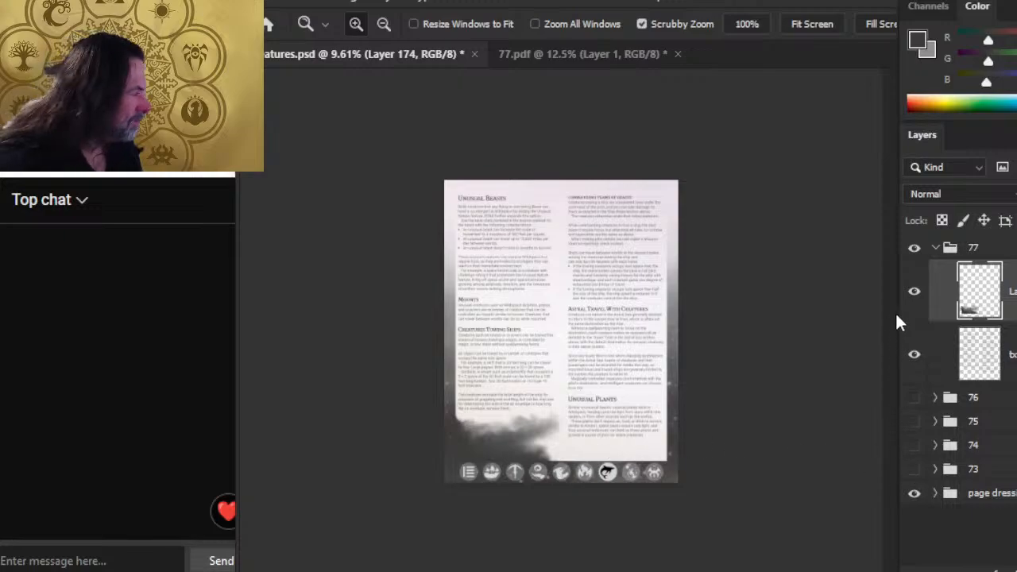
pyautogui.click(914, 247)
pyautogui.click(913, 445)
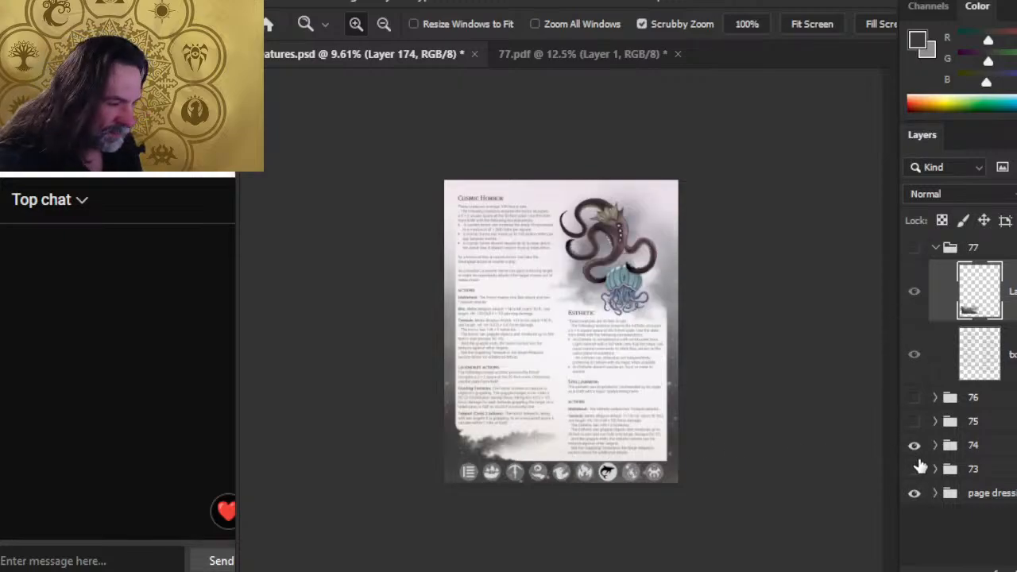
pyautogui.click(913, 445)
pyautogui.click(913, 247)
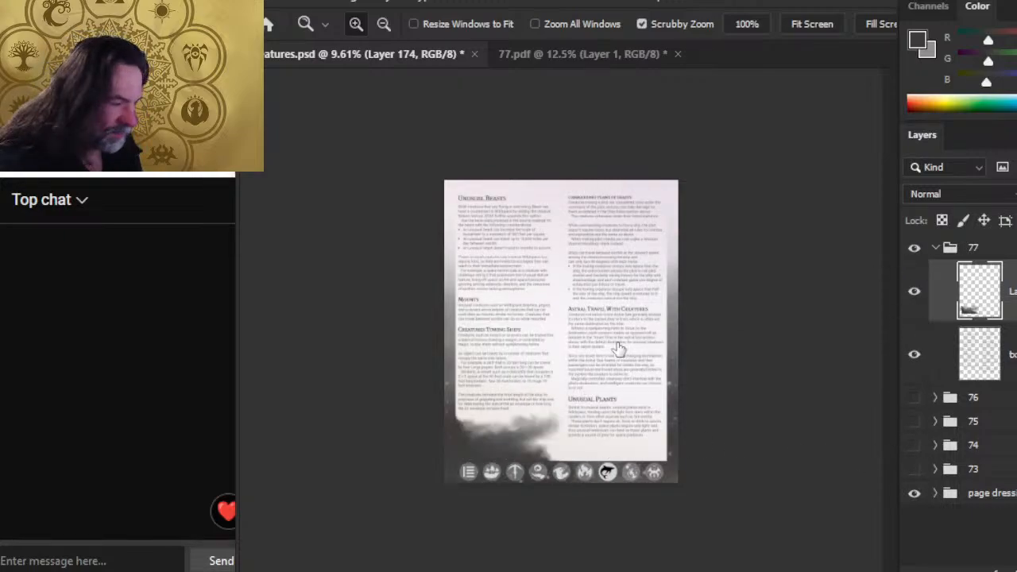
# Step: Smudge the smoke's tail and left puffs at 40% strength, cleaning up the overlap onto the footer strip with the eraser
pyautogui.click(490, 436)
pyautogui.press('r')
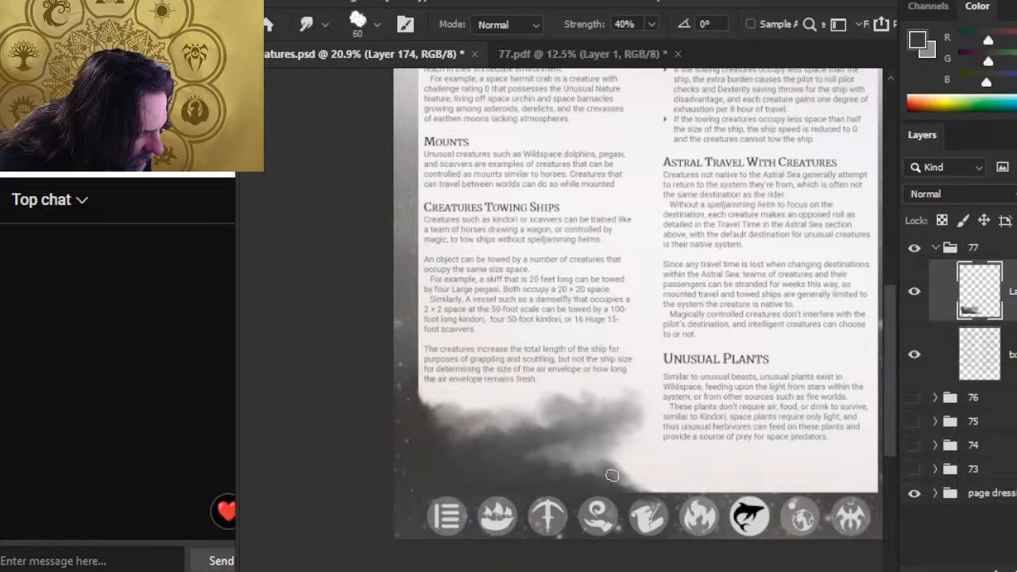
pyautogui.press('e')
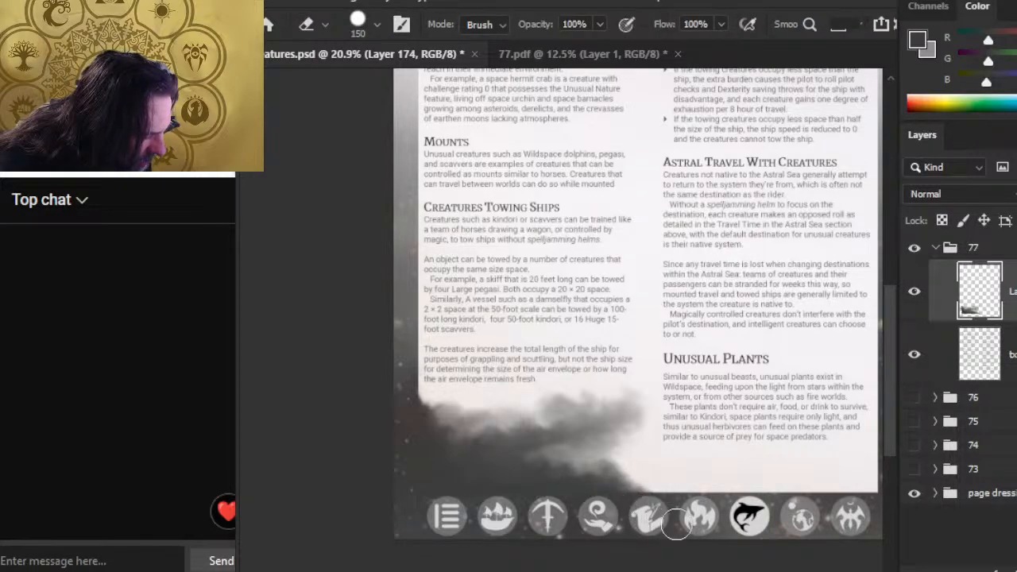
pyautogui.press('r')
pyautogui.press('e')
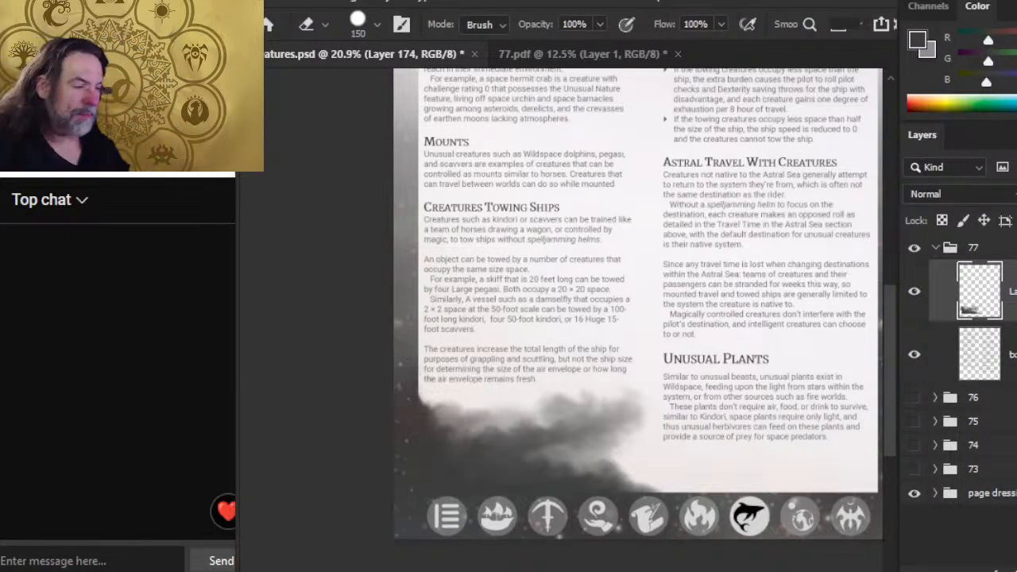
pyautogui.press('r')
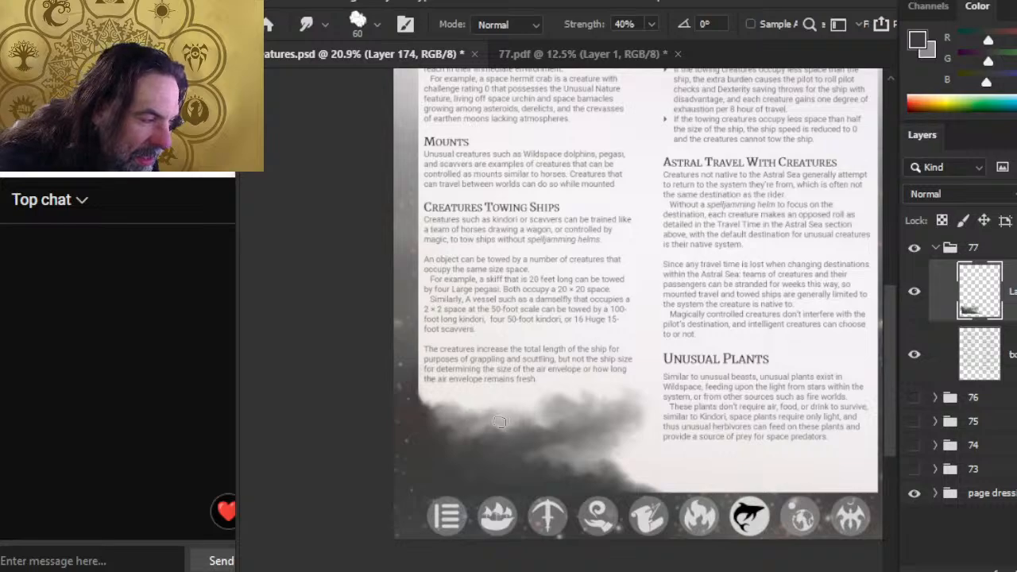
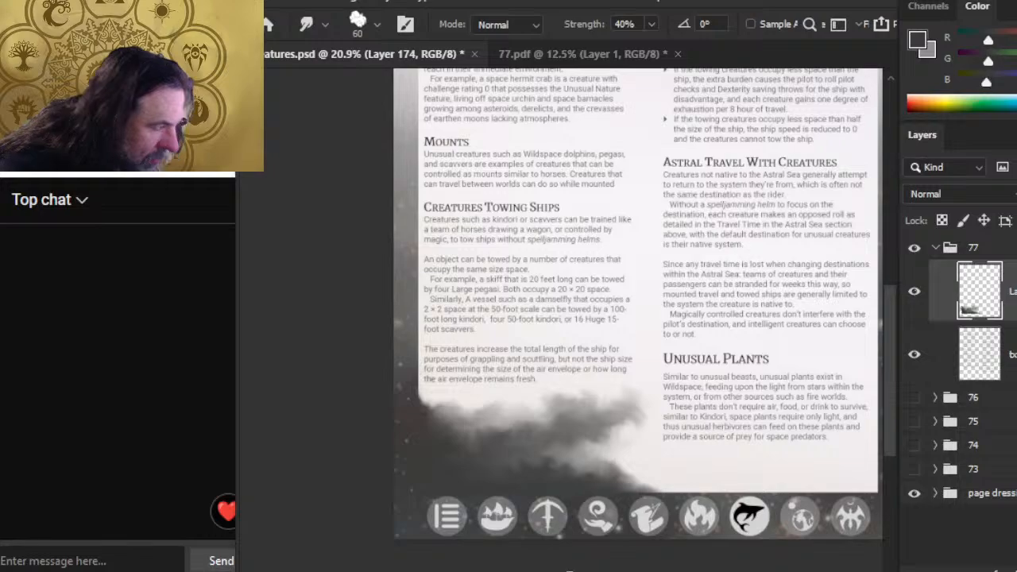
# Step: Check page 77's corner smoke close up against page 74's, then return to showing page 77 only
pyautogui.click(913, 247)
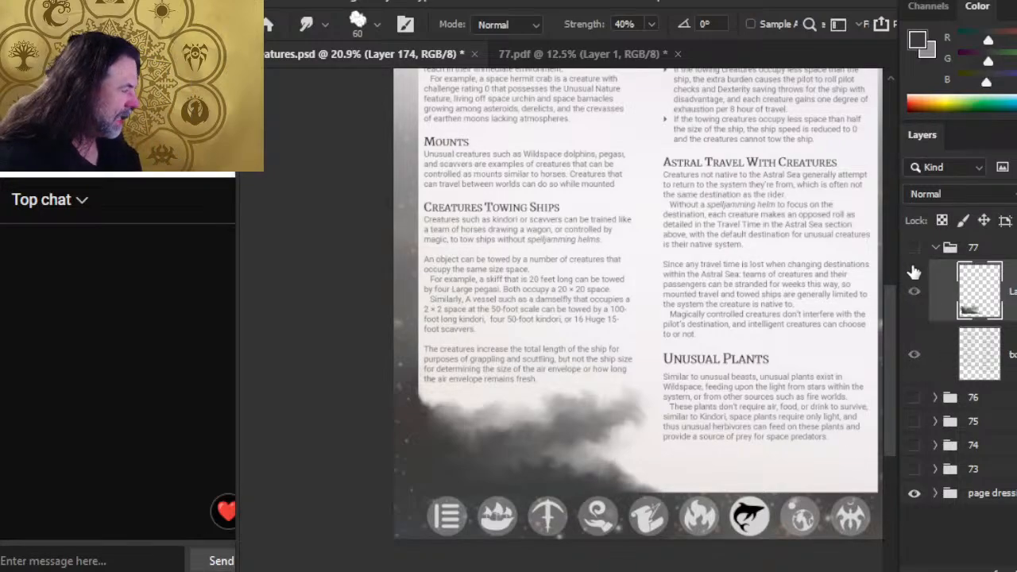
pyautogui.click(913, 445)
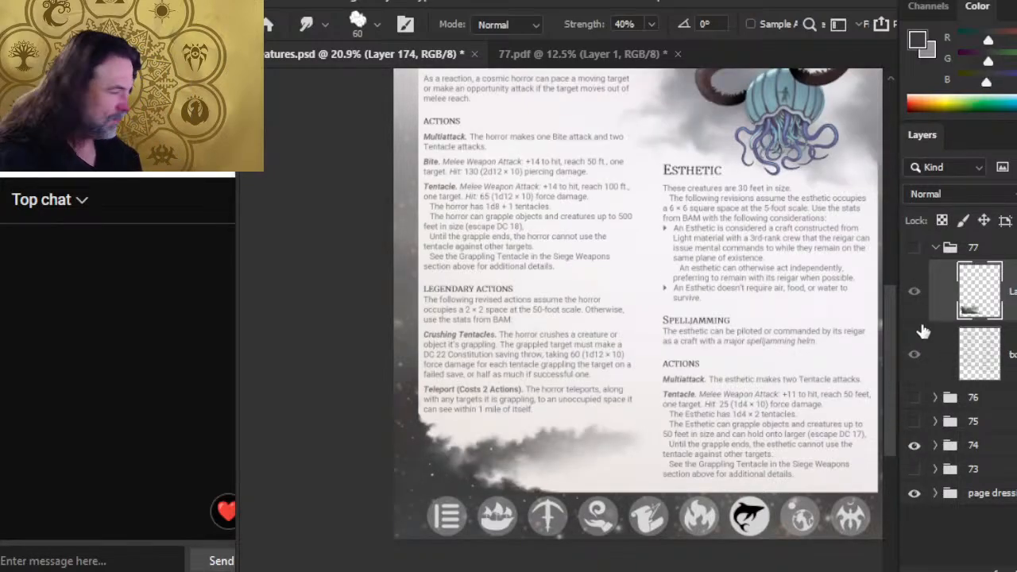
pyautogui.click(915, 248)
pyautogui.click(914, 248)
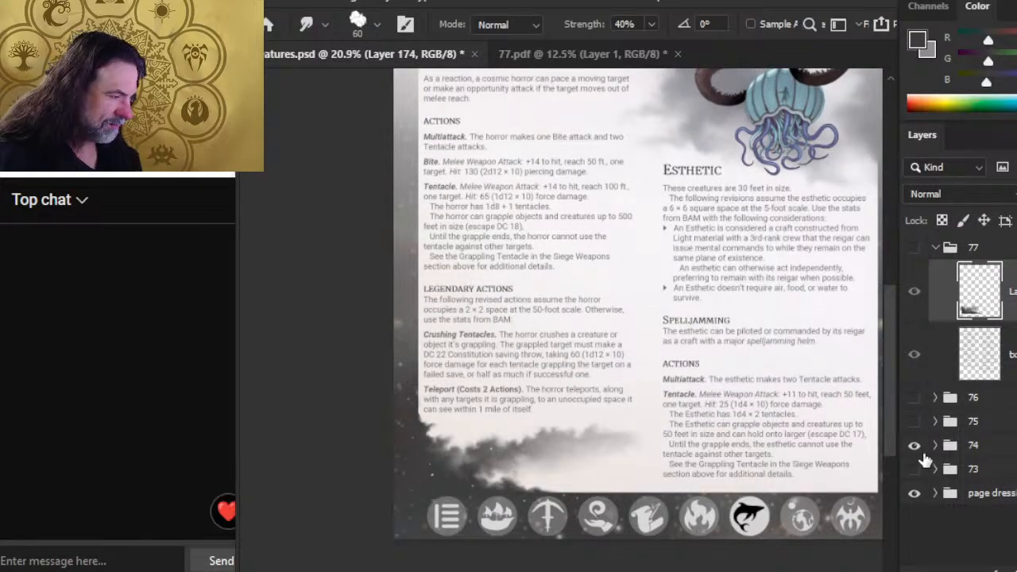
pyautogui.click(914, 446)
pyautogui.click(914, 248)
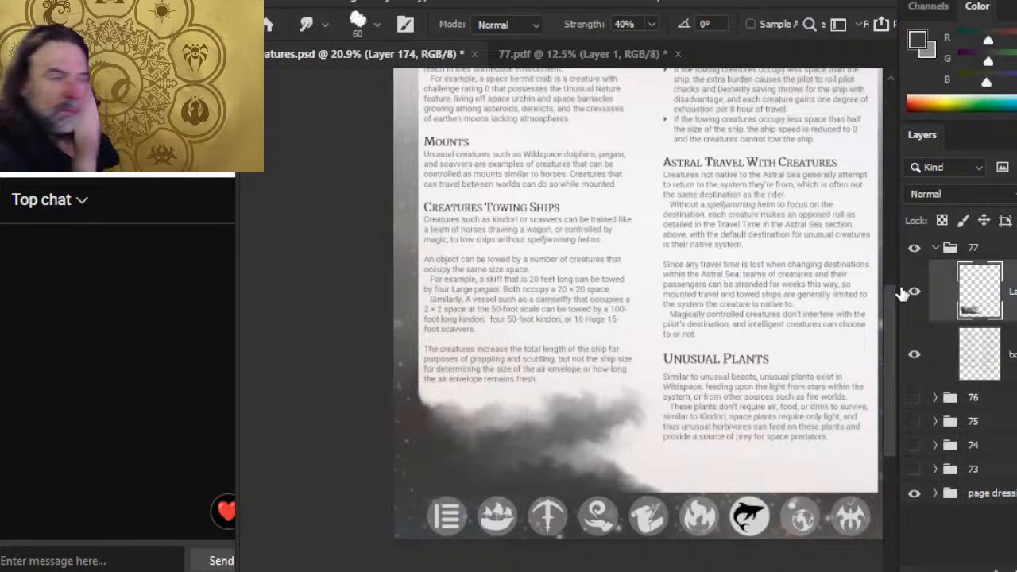
# Step: Scale the smoke layer down slightly toward the page's lower-left corner with Free Transform
pyautogui.press('z')
pyautogui.moveTo(604, 347); pyautogui.dragTo(589, 344)
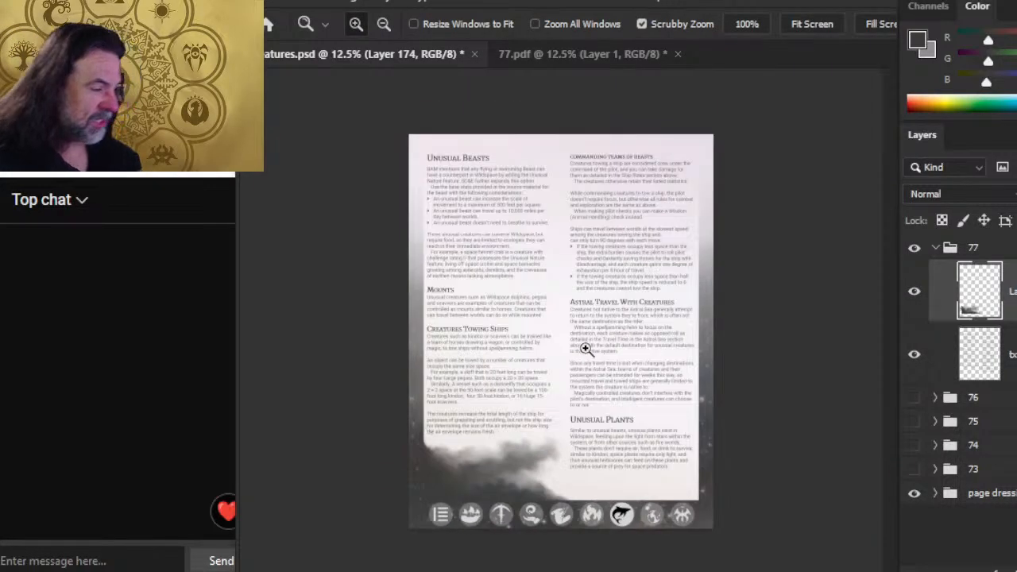
pyautogui.press('l')
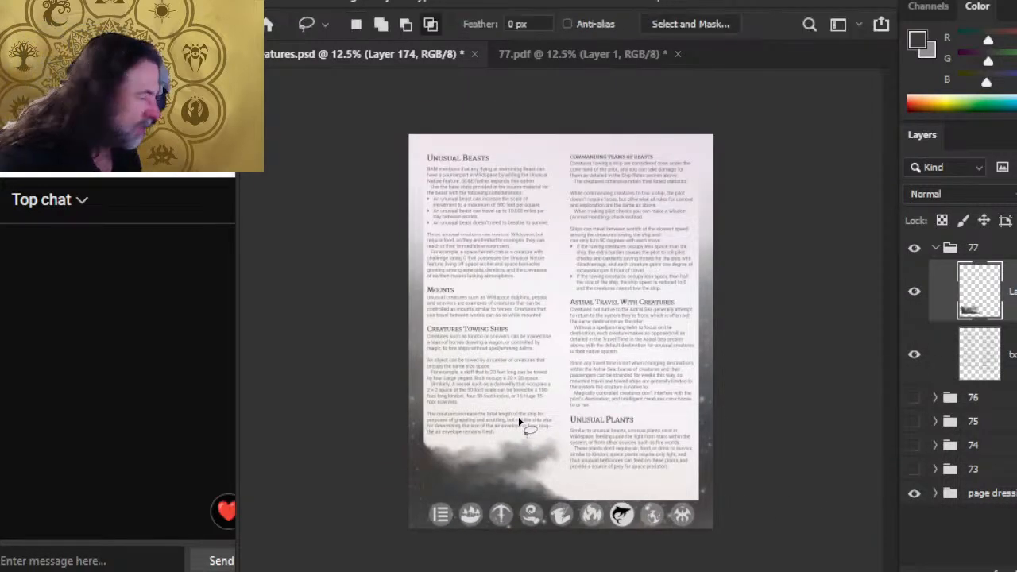
pyautogui.rightClick(479, 397)
pyautogui.click(595, 261)
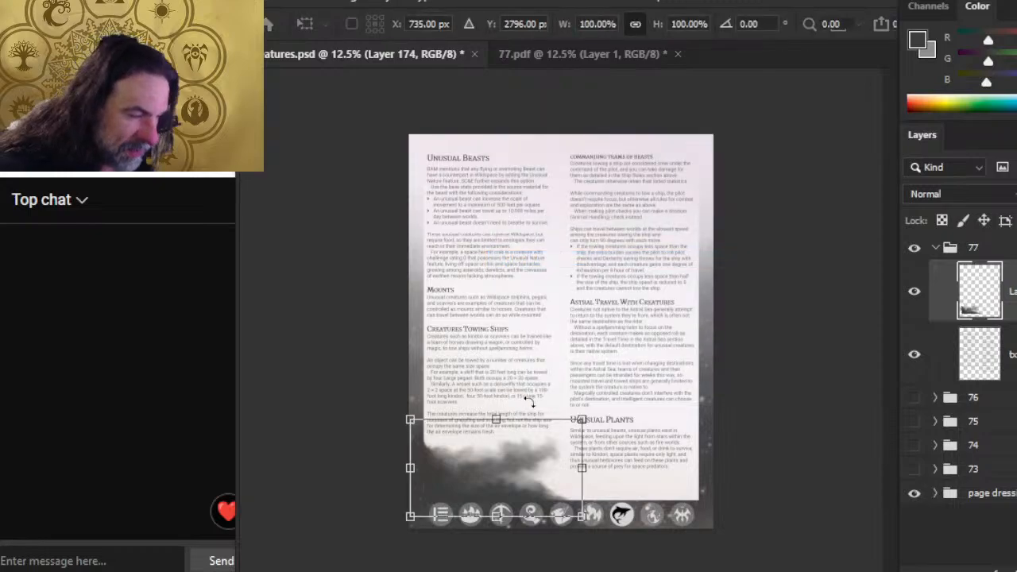
pyautogui.moveTo(584, 421); pyautogui.dragTo(566, 429)
pyautogui.press('Return')
# Step: Touch up the scaled smoke's tail and base along the footer strip with the eraser, brush and Smudge tool
pyautogui.press('z')
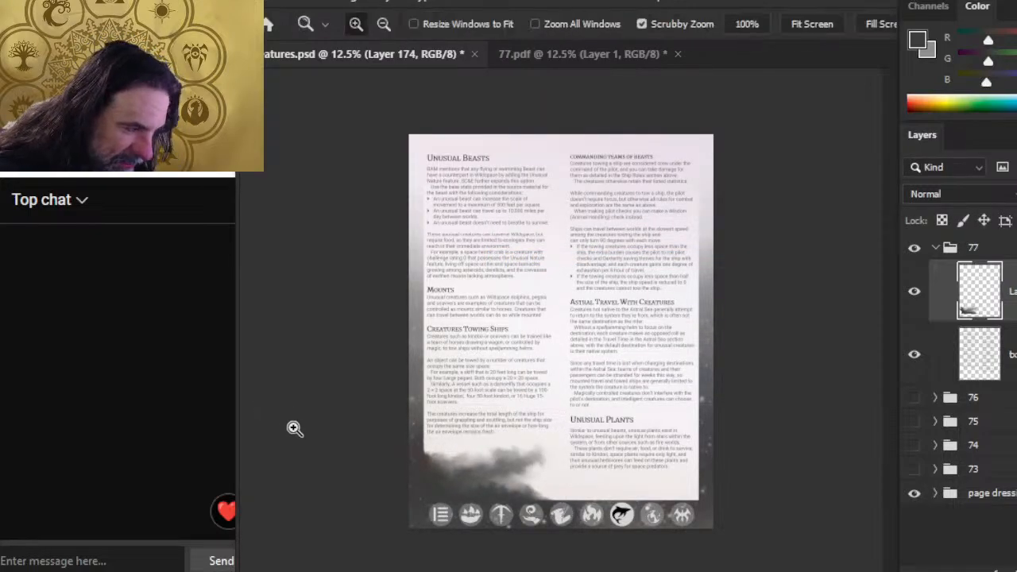
pyautogui.moveTo(293, 426)
pyautogui.mouseDown()
pyautogui.moveTo(458, 474)
pyautogui.moveTo(595, 432)
pyautogui.moveTo(593, 363)
pyautogui.mouseUp()
pyautogui.press('v')
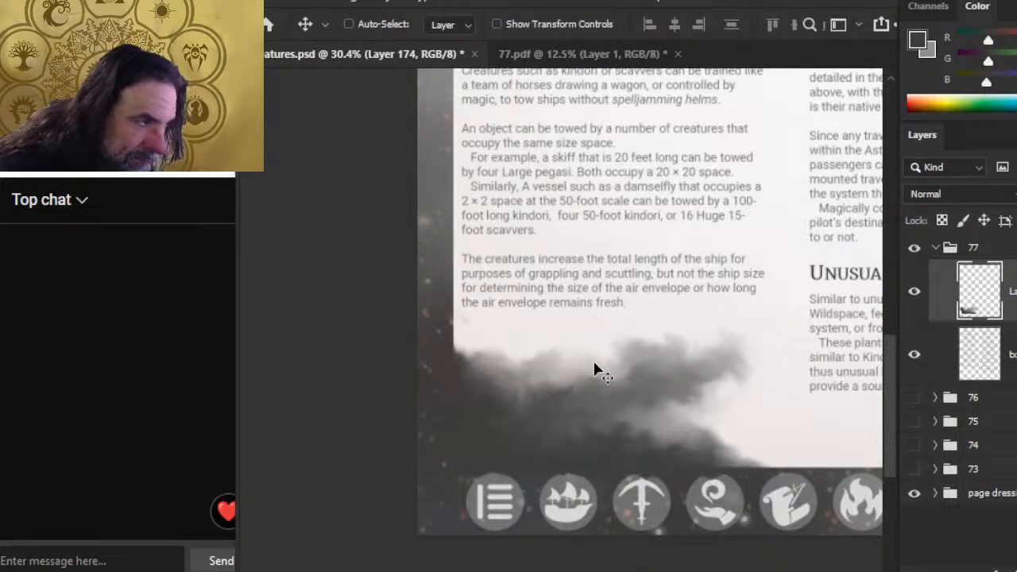
pyautogui.press('e')
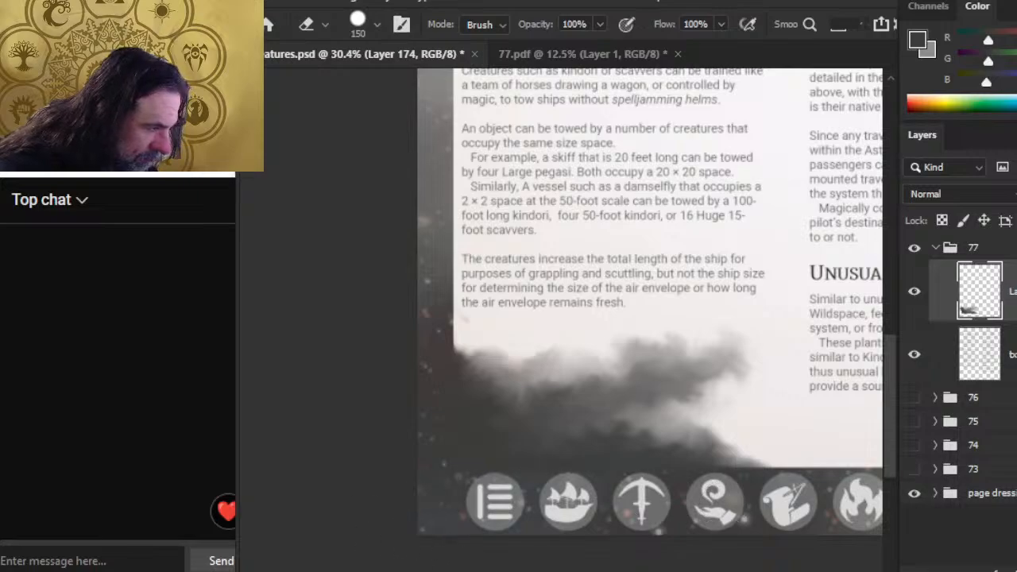
pyautogui.press('r')
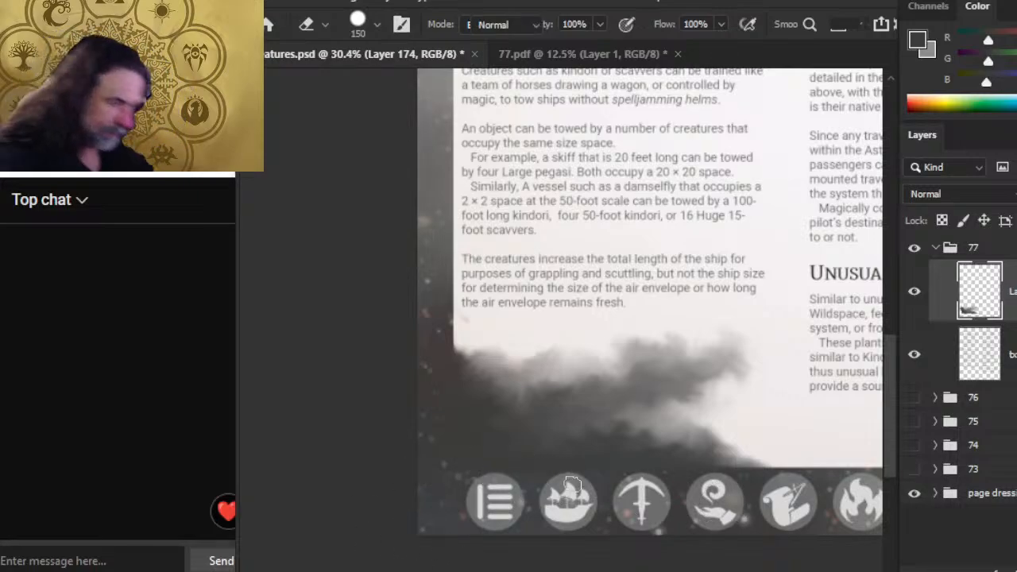
pyautogui.press('b')
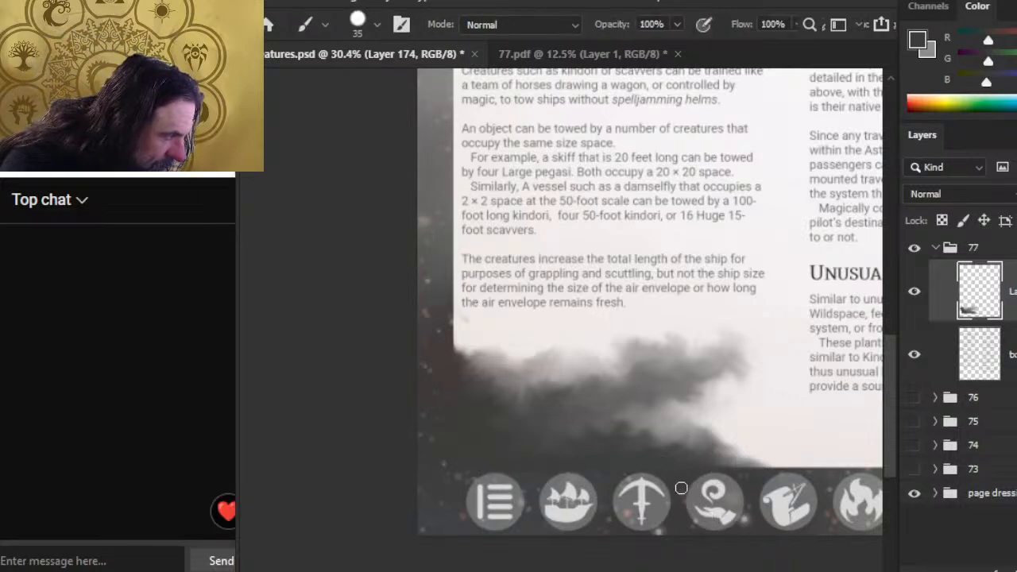
pyautogui.press('r')
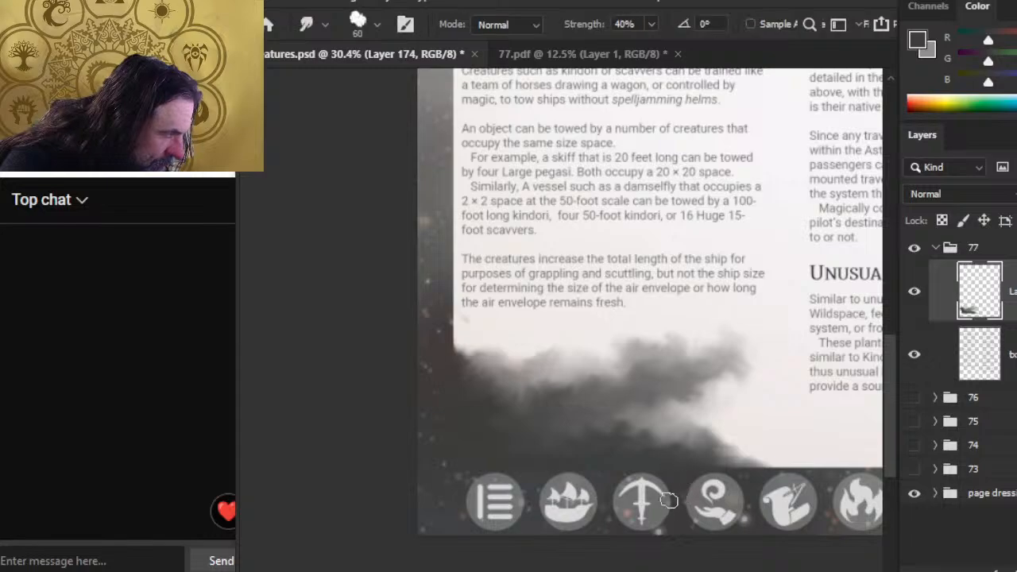
# Step: Darken the smoke's lower-left body with the brush, blend it at 40% smudge strength, and pull the right plume's tip outward
pyautogui.press('b')
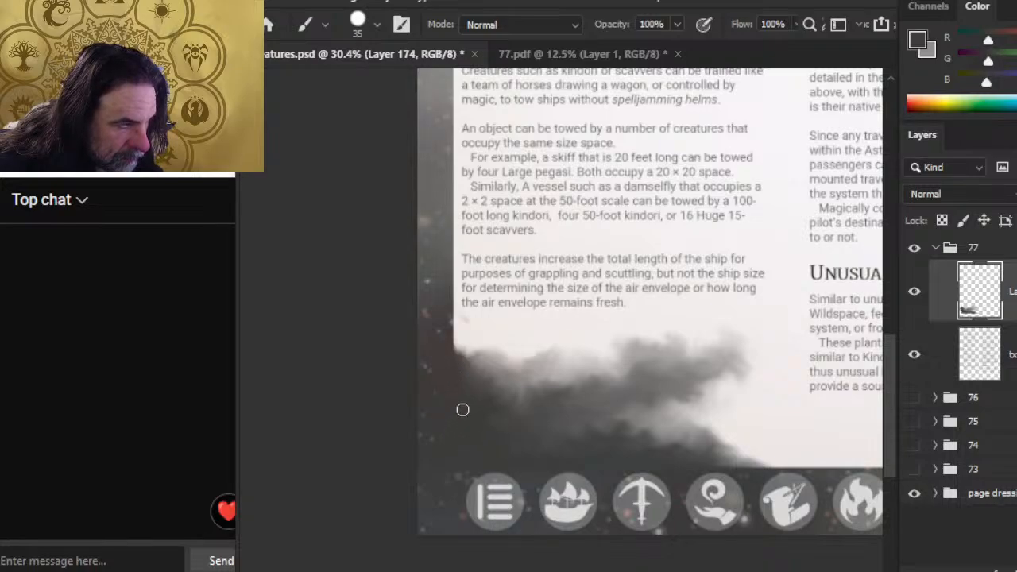
pyautogui.press('r')
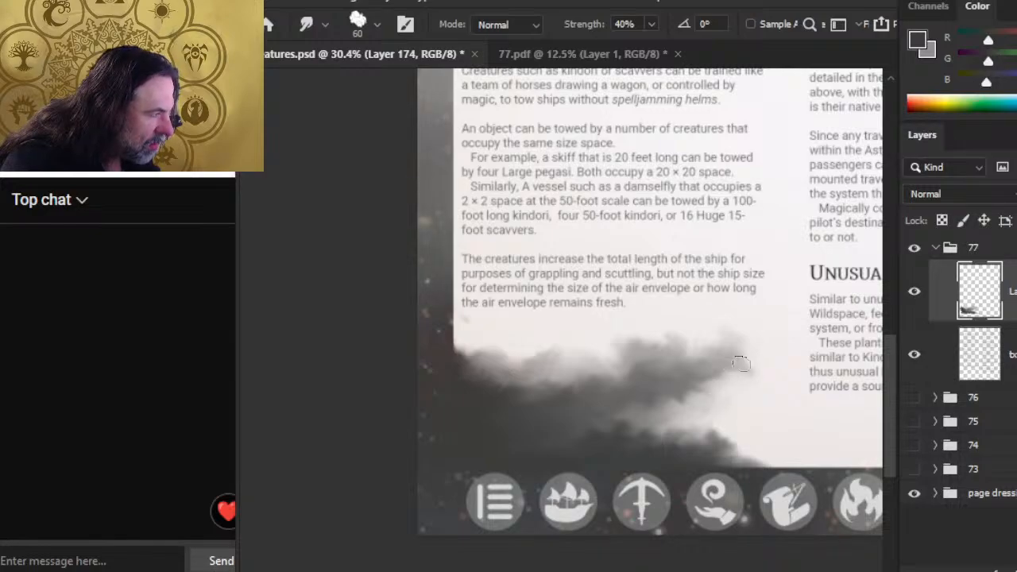
pyautogui.moveTo(741, 364)
pyautogui.mouseDown()
pyautogui.moveTo(777, 345)
pyautogui.moveTo(777, 362)
pyautogui.mouseUp()
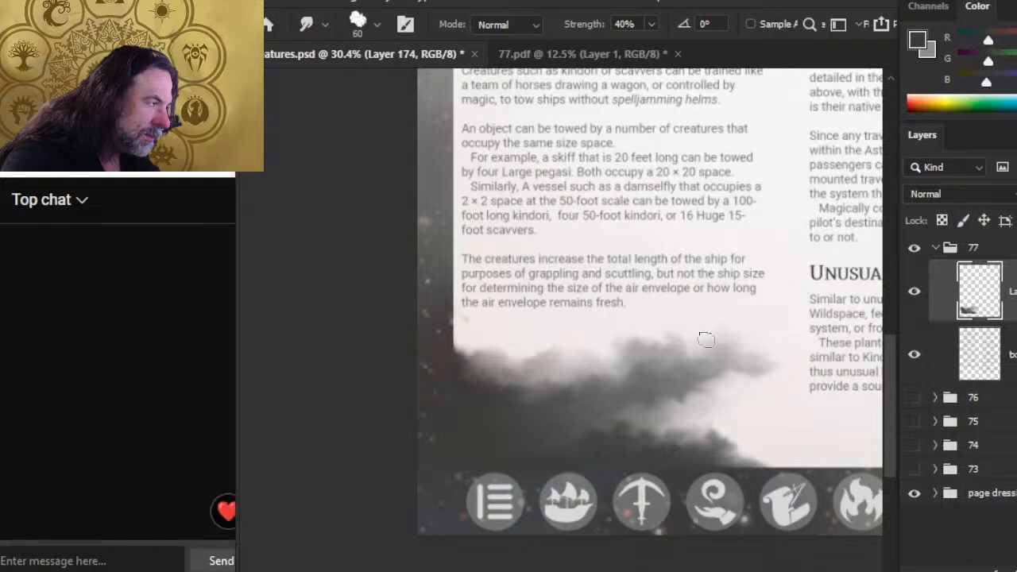
# Step: Review the resized smoke on the whole of page 77 against page 74, finishing with only page 77 visible
pyautogui.press('z')
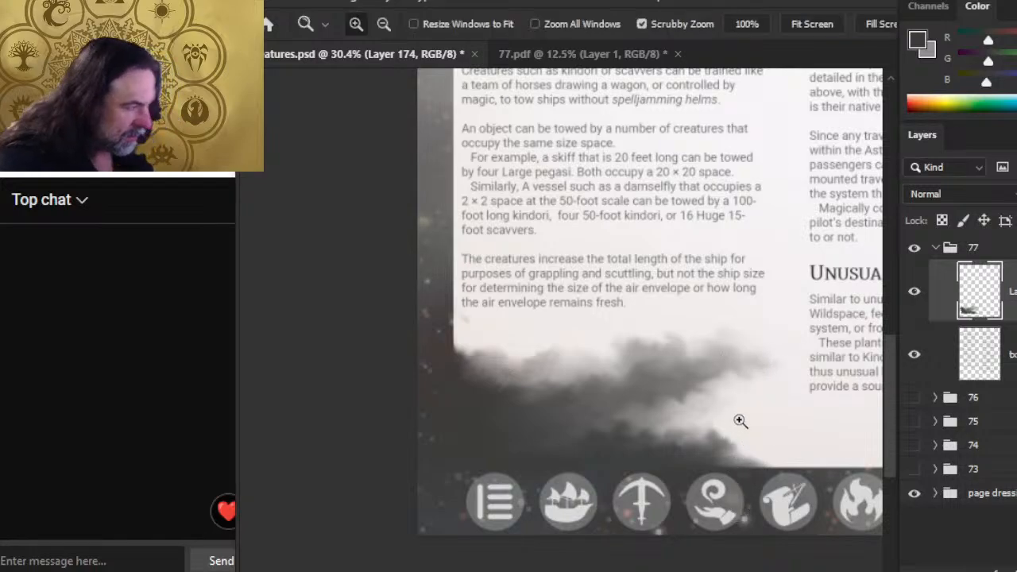
pyautogui.moveTo(738, 420); pyautogui.dragTo(620, 497)
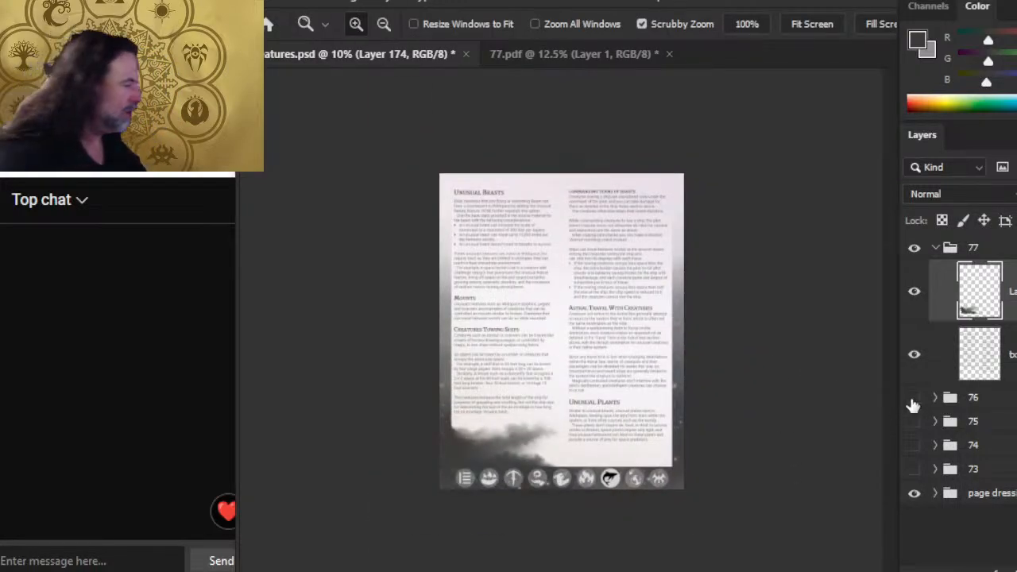
pyautogui.click(914, 250)
pyautogui.click(913, 446)
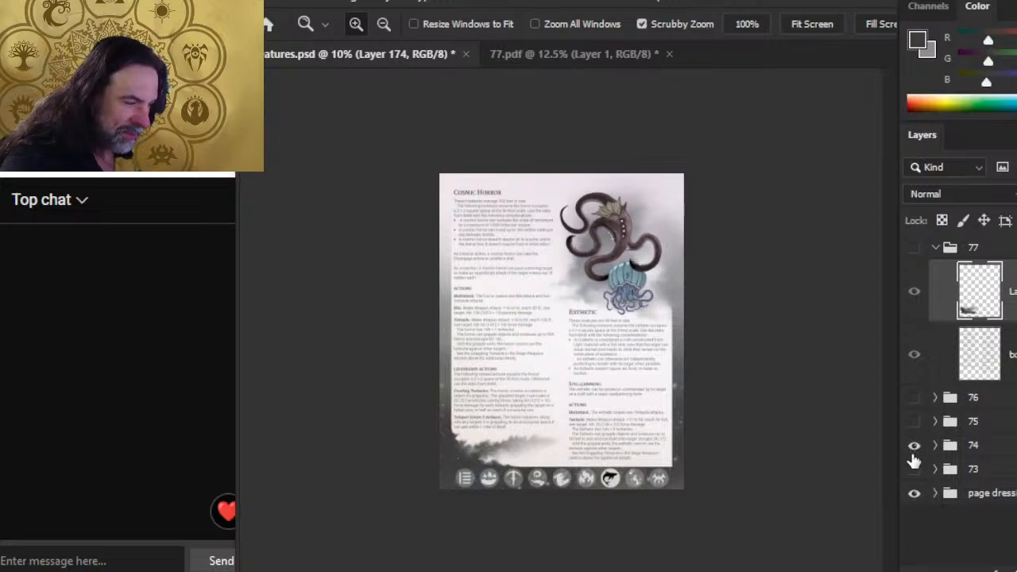
pyautogui.click(914, 446)
pyautogui.click(914, 248)
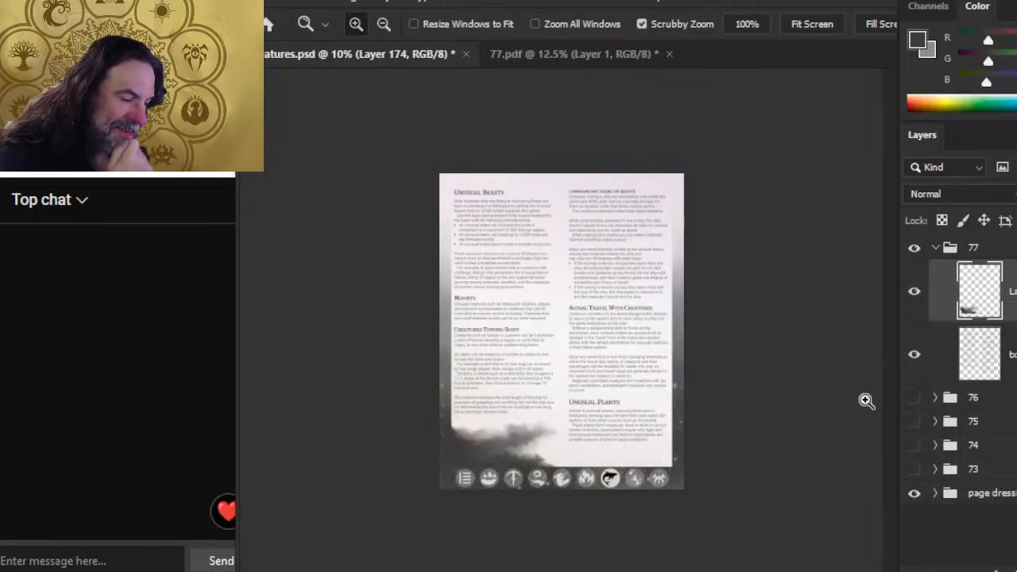
# Step: Extend the smoke's lower tail rightward along the footer strip with brush strokes in sampled greys, blending them with the Smudge tool at 40% strength
pyautogui.moveTo(513, 469); pyautogui.dragTo(564, 468)
pyautogui.press('r')
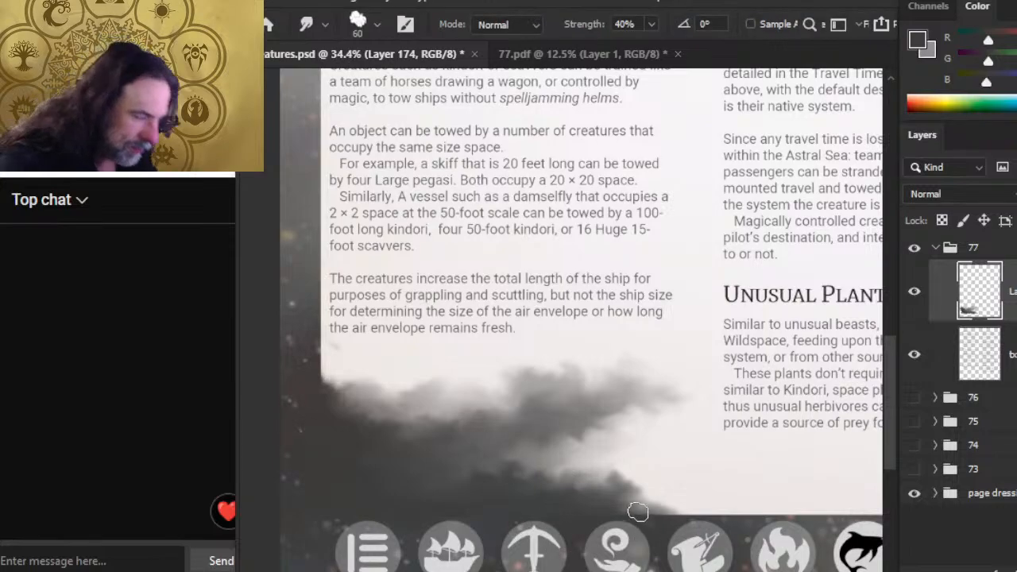
pyautogui.press('b')
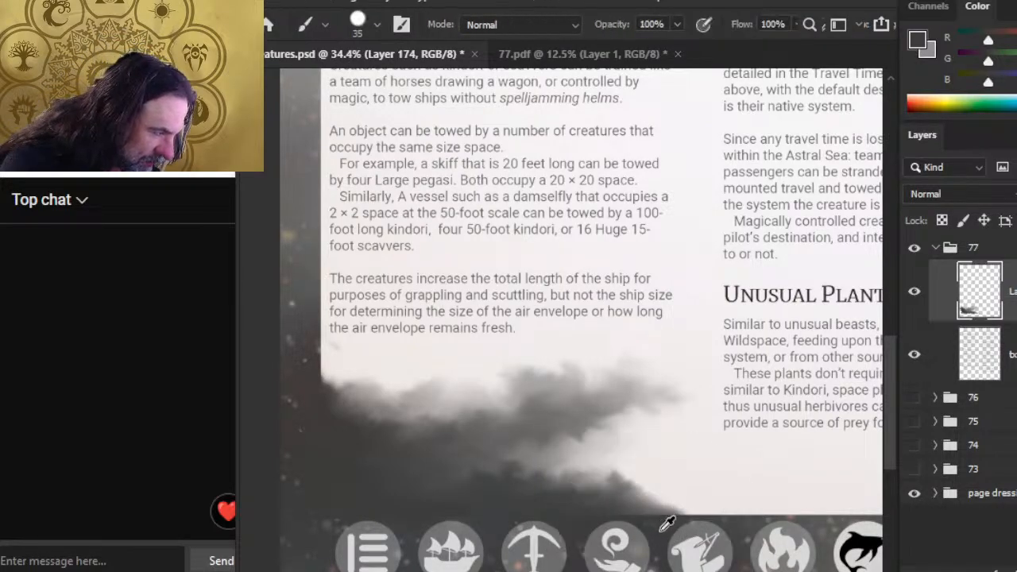
pyautogui.press('r')
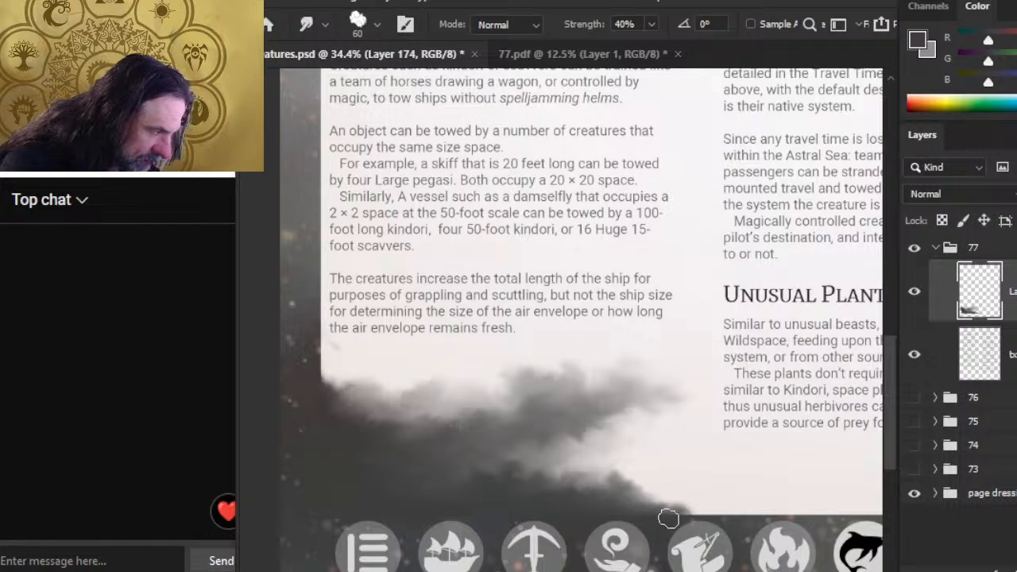
pyautogui.press('b')
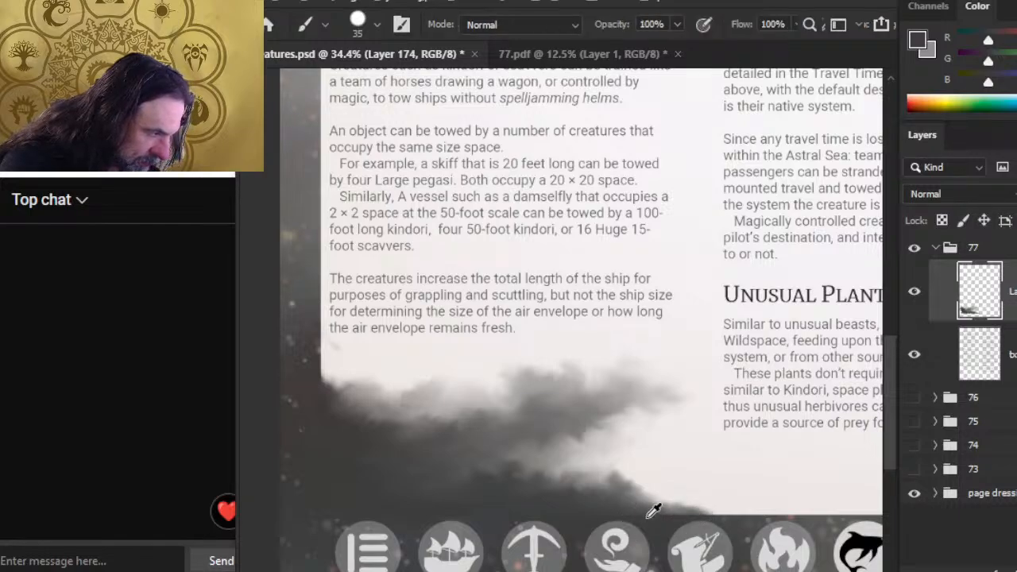
pyautogui.press('r')
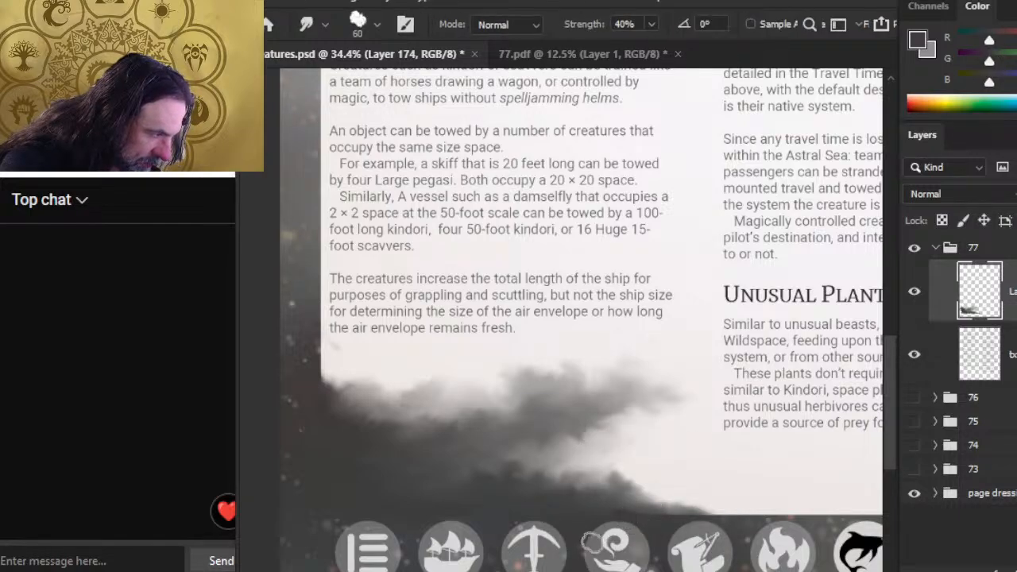
pyautogui.press('b')
pyautogui.press('r')
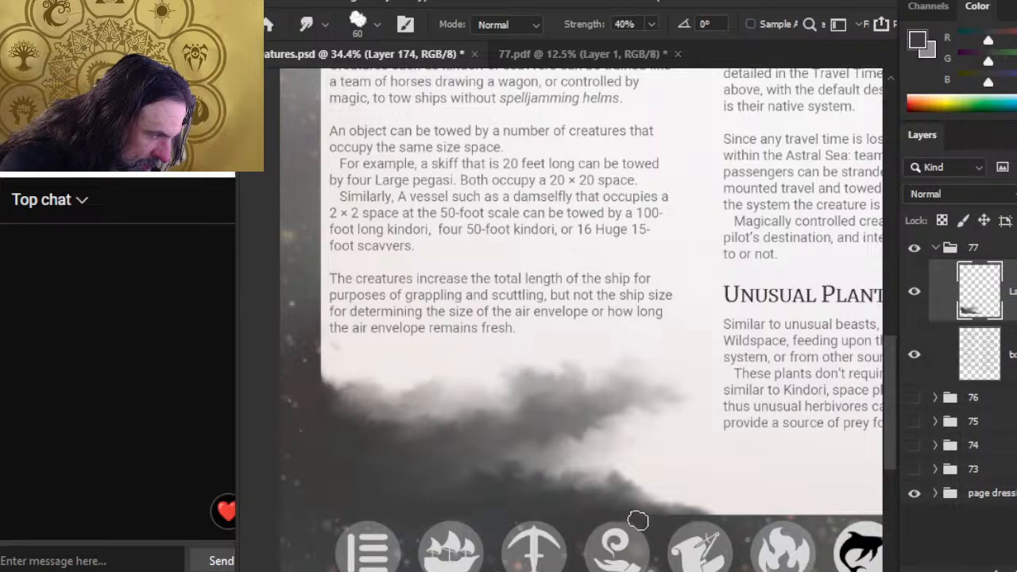
pyautogui.press('b')
pyautogui.press('r')
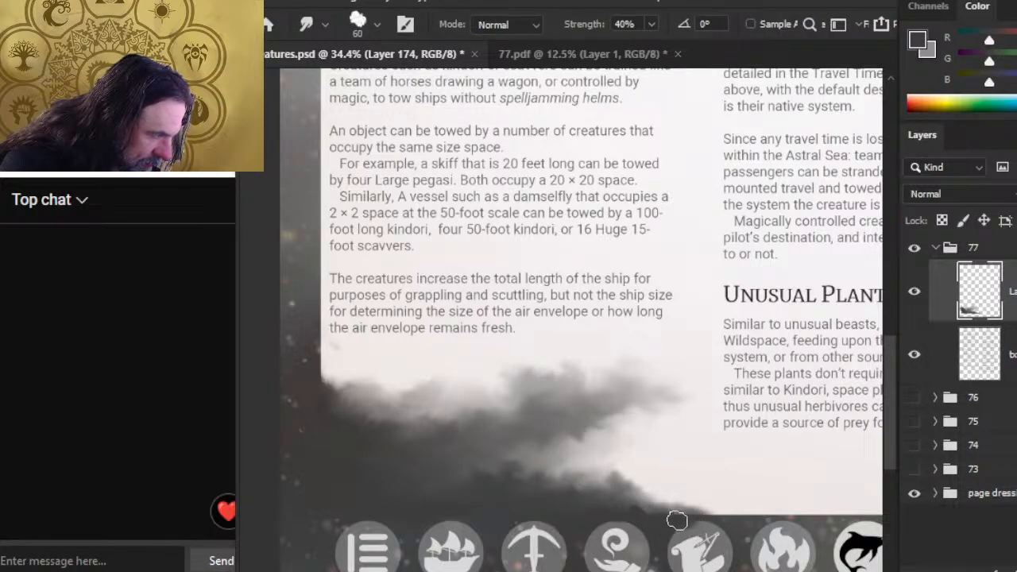
# Step: Build up the tail's upper edge and pull its tip farther right along the footer strip with the brush and Smudge tool
pyautogui.moveTo(646, 506)
pyautogui.mouseDown()
pyautogui.moveTo(629, 503)
pyautogui.moveTo(657, 500)
pyautogui.mouseUp()
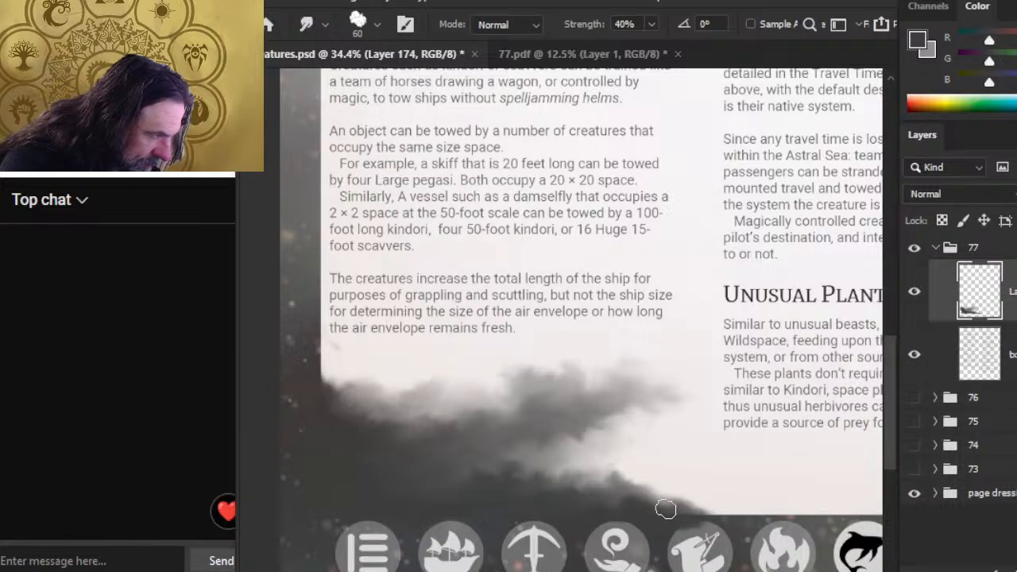
pyautogui.press('b')
pyautogui.press('r')
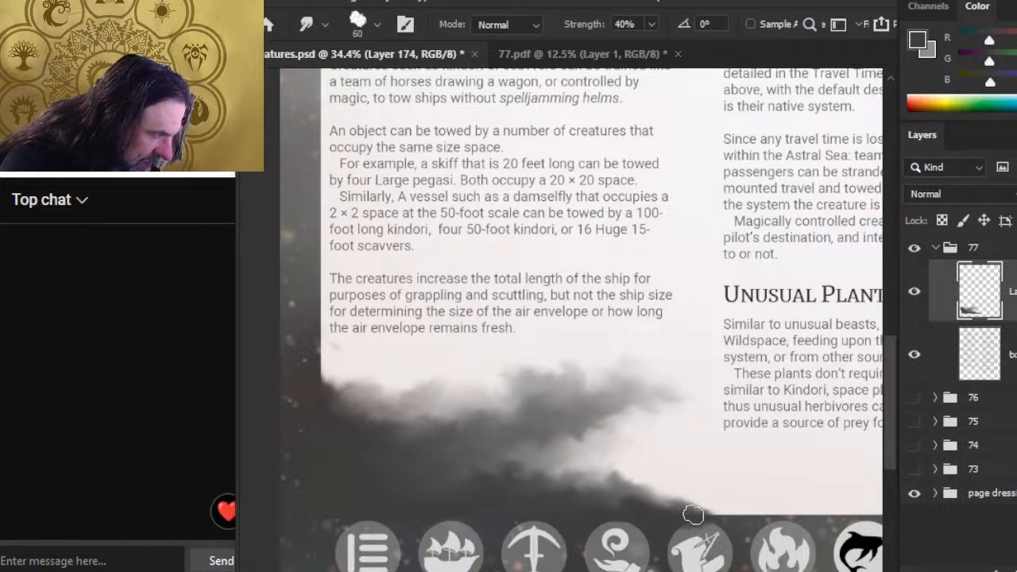
pyautogui.moveTo(692, 515)
pyautogui.mouseDown()
pyautogui.moveTo(741, 506)
pyautogui.moveTo(727, 510)
pyautogui.moveTo(753, 516)
pyautogui.moveTo(747, 526)
pyautogui.moveTo(685, 504)
pyautogui.moveTo(704, 502)
pyautogui.moveTo(682, 503)
pyautogui.moveTo(682, 492)
pyautogui.moveTo(729, 496)
pyautogui.moveTo(708, 501)
pyautogui.moveTo(712, 491)
pyautogui.moveTo(671, 496)
pyautogui.moveTo(747, 512)
pyautogui.mouseUp()
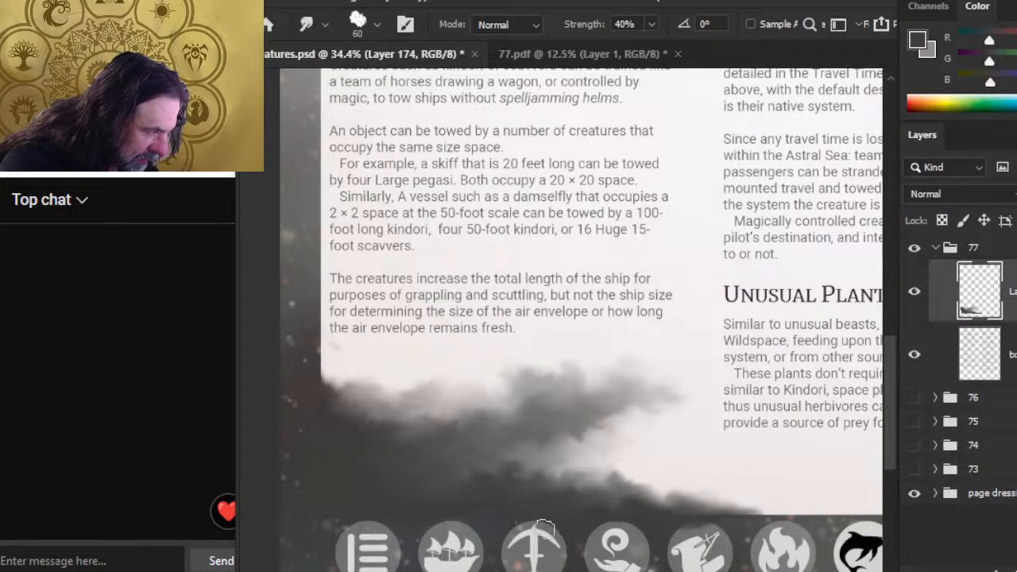
pyautogui.moveTo(675, 496)
pyautogui.mouseDown()
pyautogui.moveTo(701, 498)
pyautogui.moveTo(651, 499)
pyautogui.mouseUp()
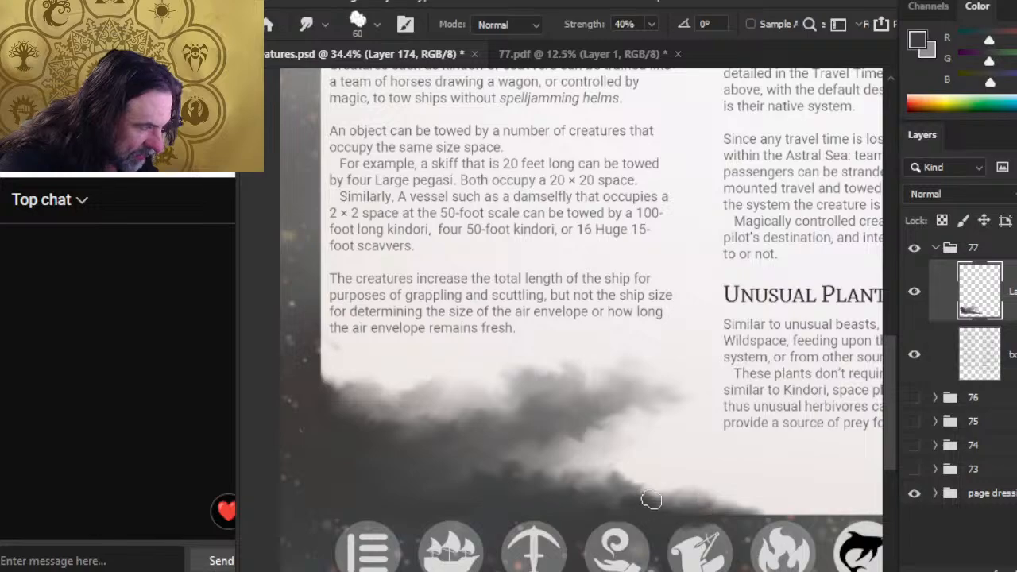
# Step: Refine the smoke's tail with the eraser and taper its tip into the footer edge with the Smudge tool at size 45
pyautogui.press('e')
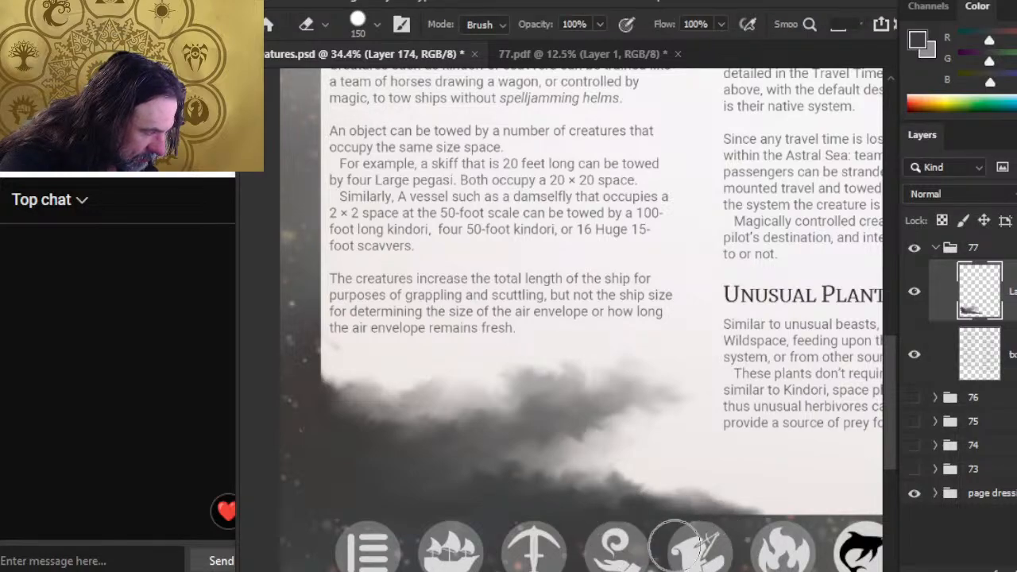
pyautogui.press('r')
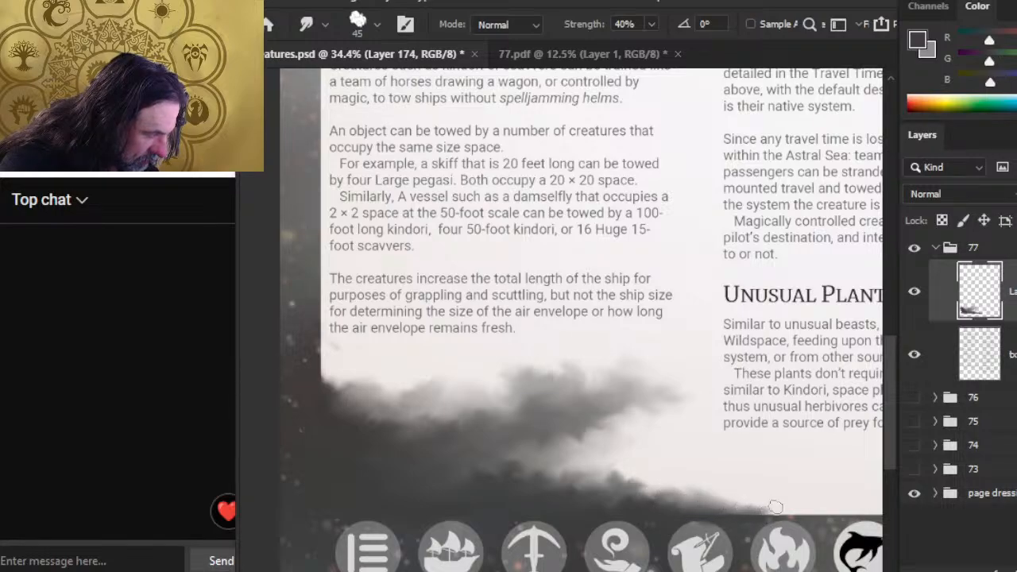
pyautogui.moveTo(782, 514)
pyautogui.mouseDown()
pyautogui.moveTo(729, 511)
pyautogui.moveTo(773, 517)
pyautogui.mouseUp()
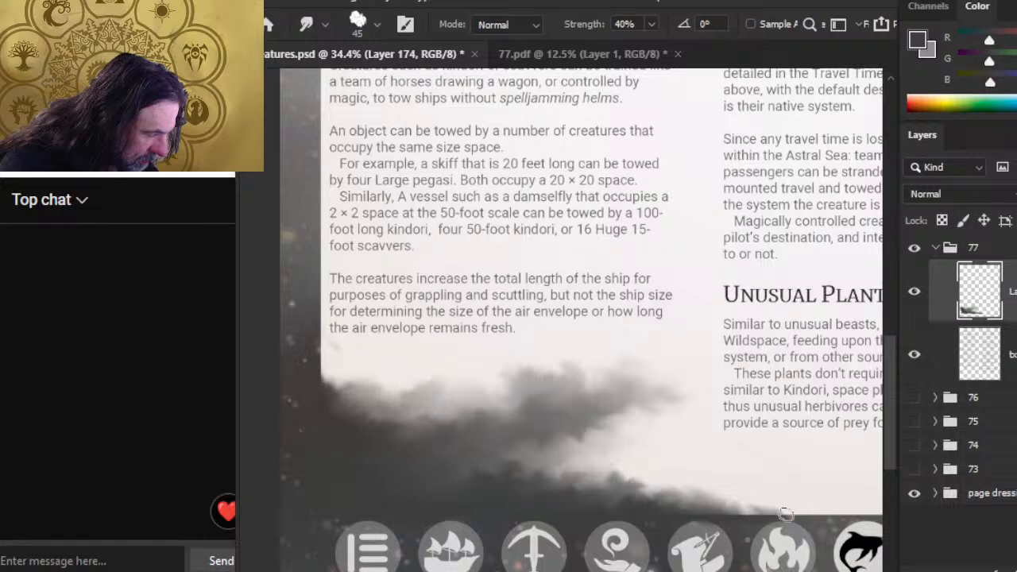
pyautogui.press('e')
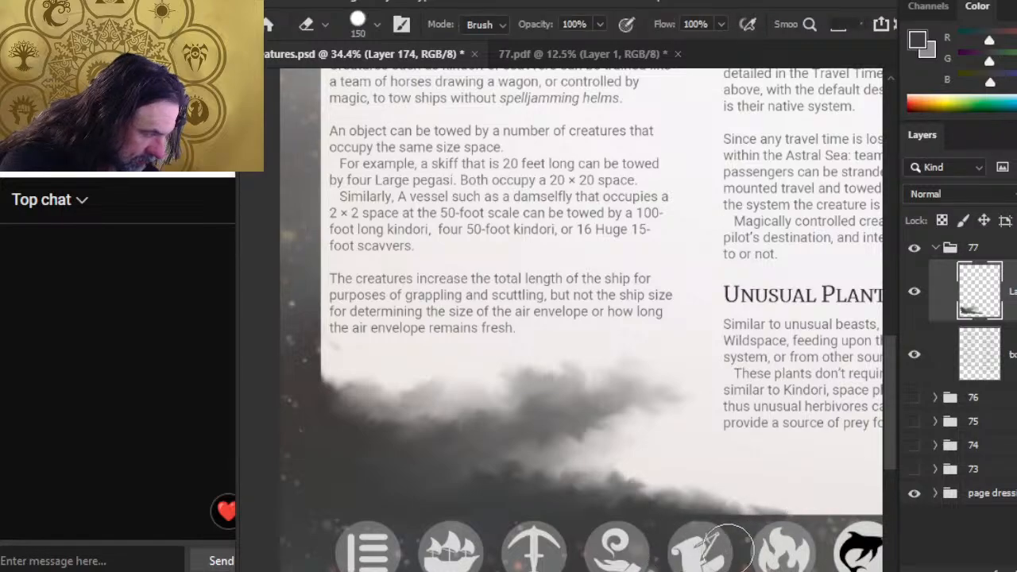
# Step: Sample the footer's dark grey and touch up the smoke's base above the footer icons with the brush and Smudge tool
pyautogui.press('z')
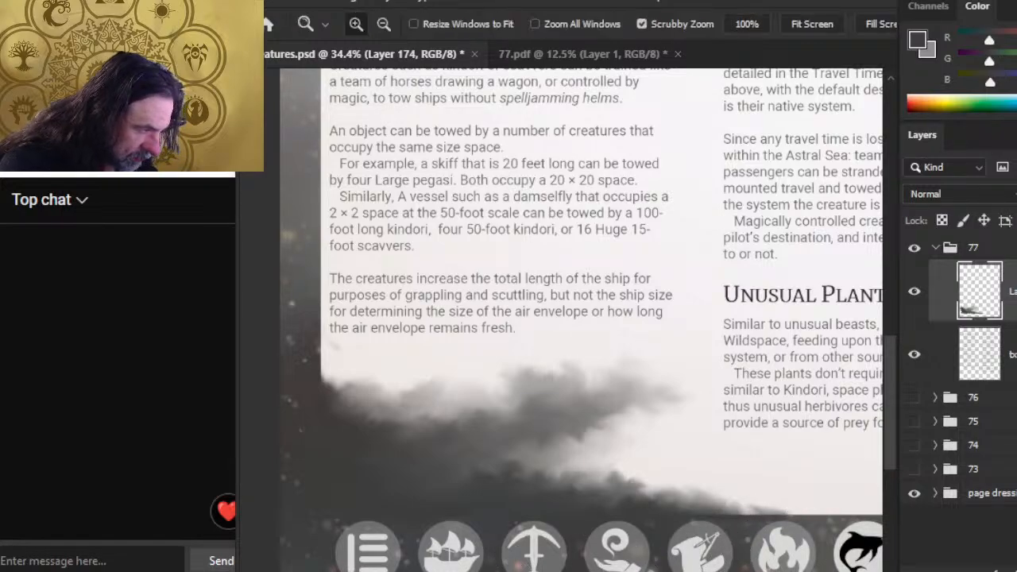
pyautogui.press('e')
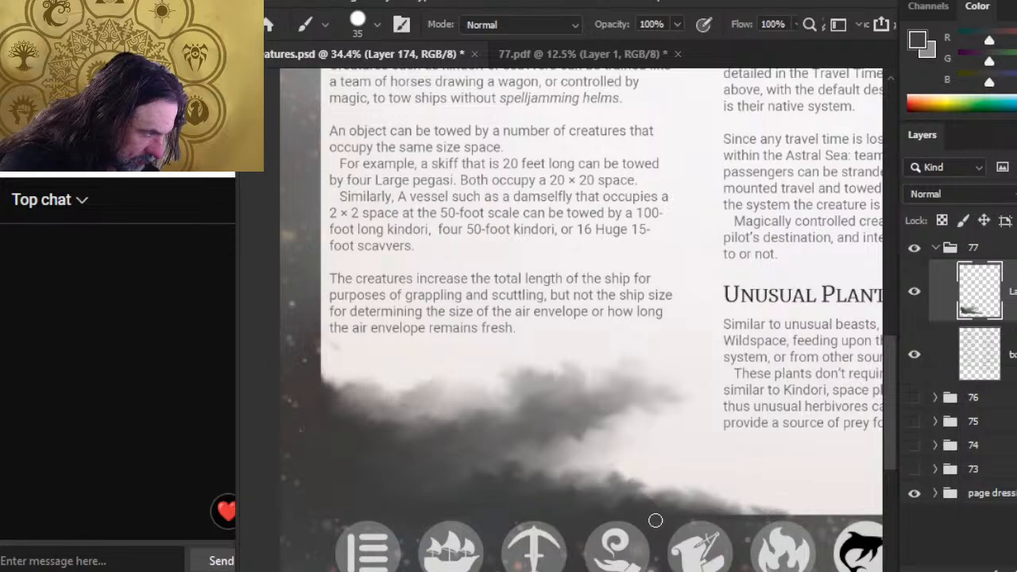
pyautogui.press('b')
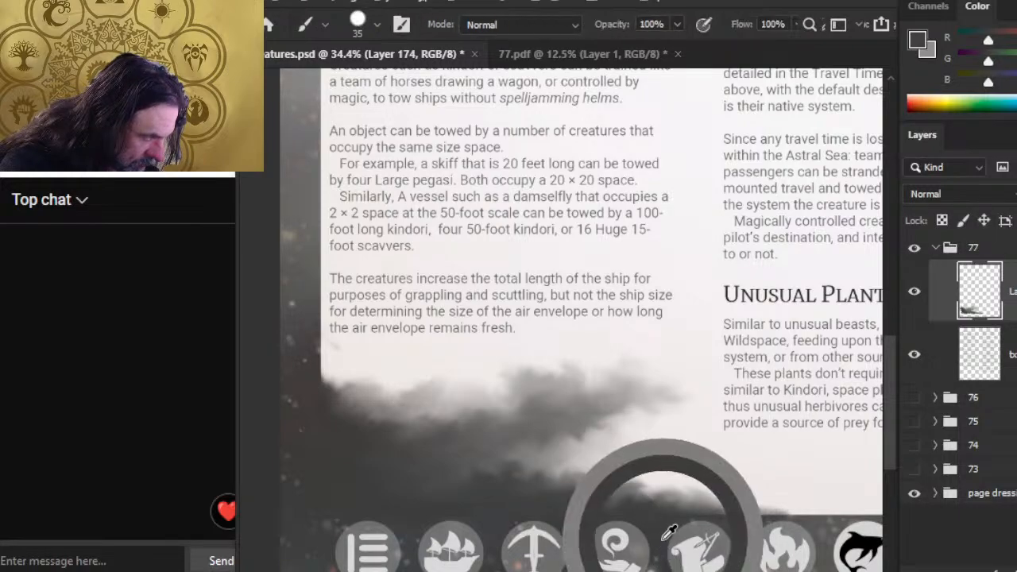
pyautogui.press('b')
pyautogui.press('r')
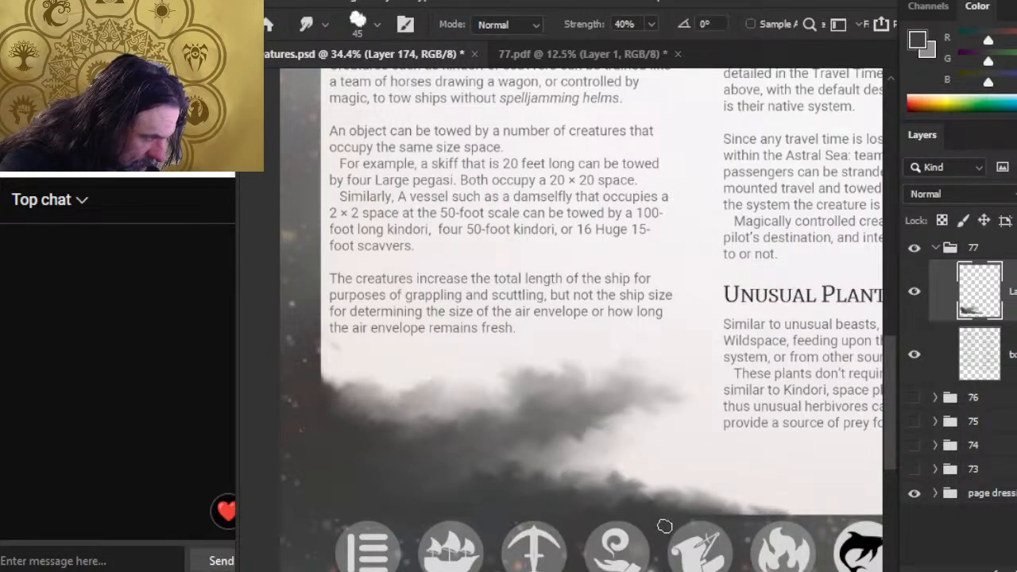
# Step: Compare the smoke on the whole of page 77 with page 74, finishing with only page 77 shown
pyautogui.press('z')
pyautogui.hotkey('ctrl', '0')
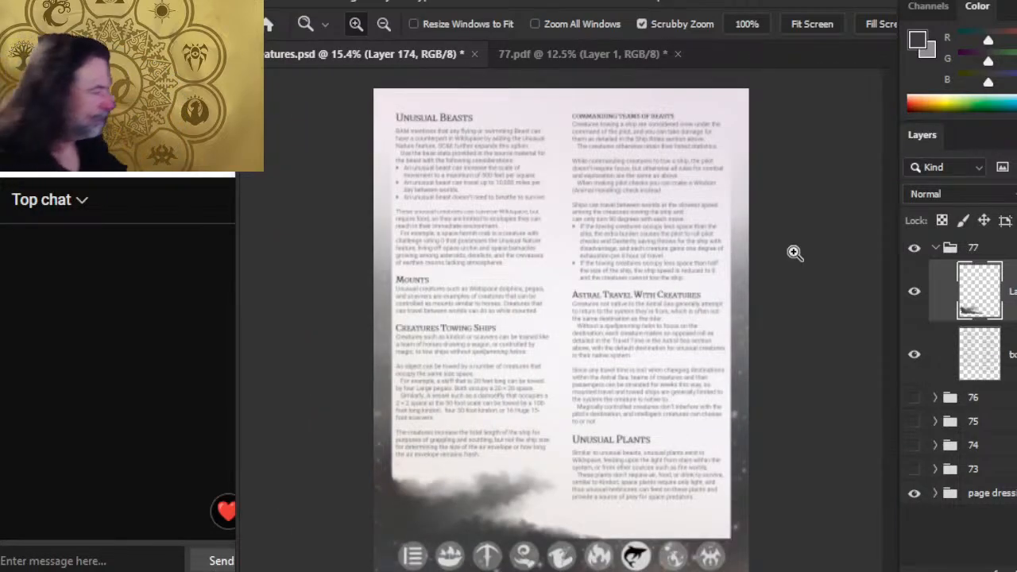
pyautogui.click(913, 248)
pyautogui.click(914, 447)
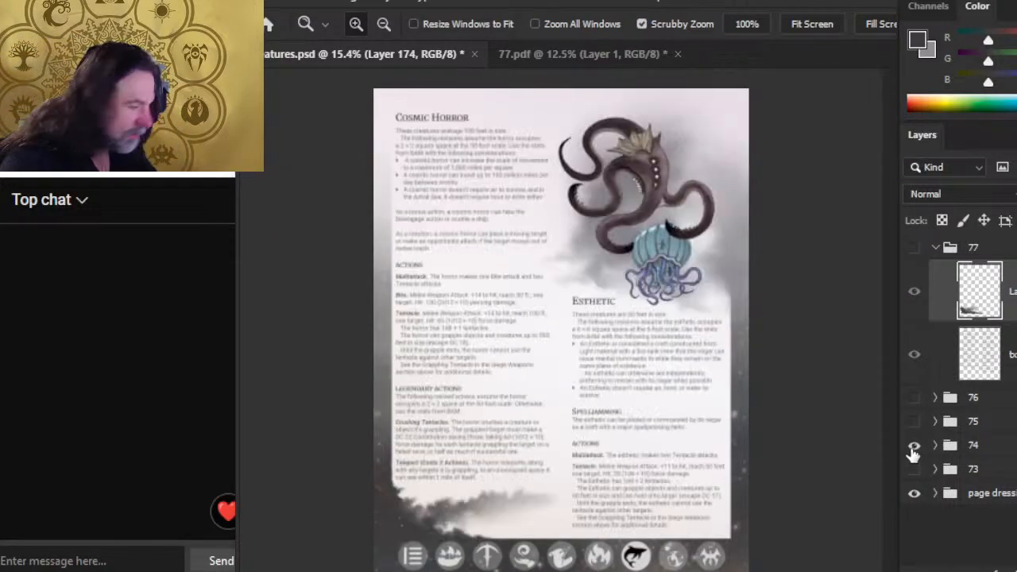
pyautogui.click(913, 447)
pyautogui.click(914, 248)
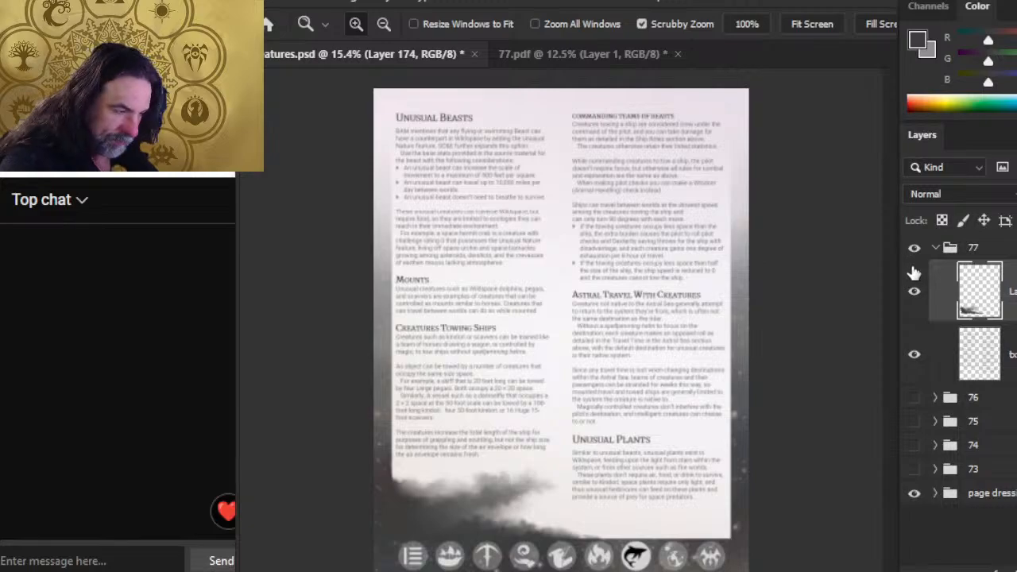
pyautogui.click(913, 250)
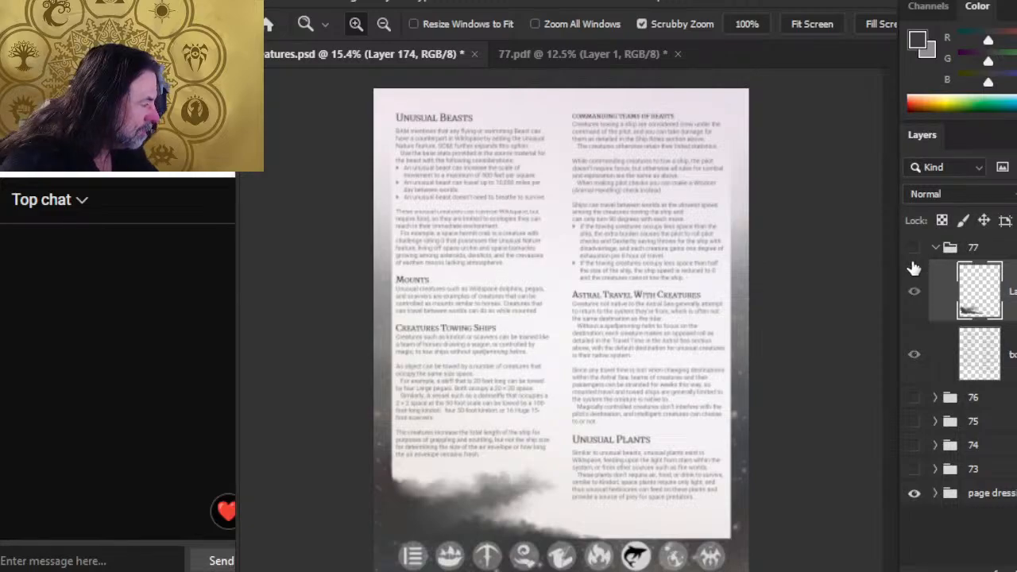
pyautogui.click(913, 446)
pyautogui.click(914, 447)
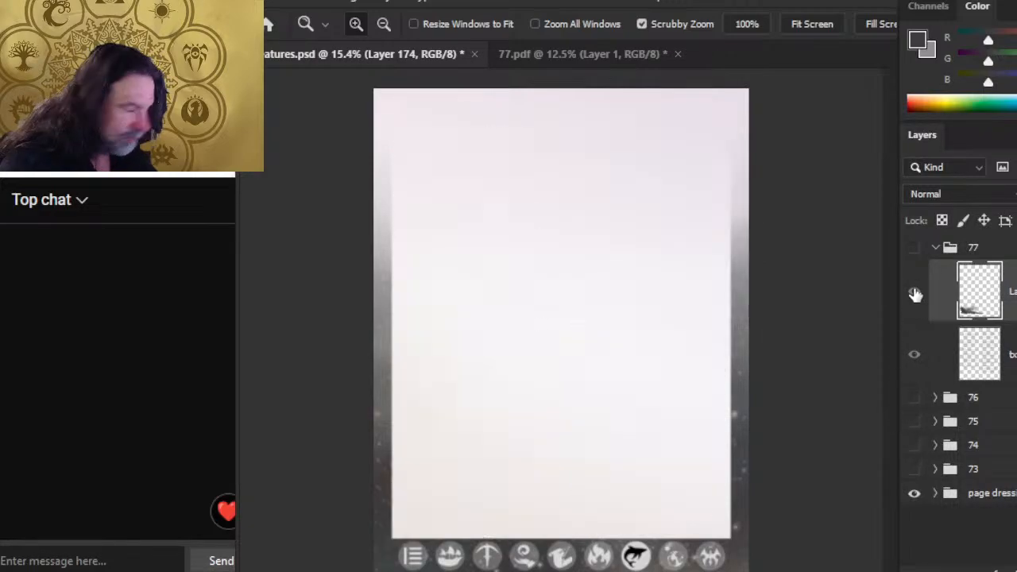
pyautogui.click(914, 247)
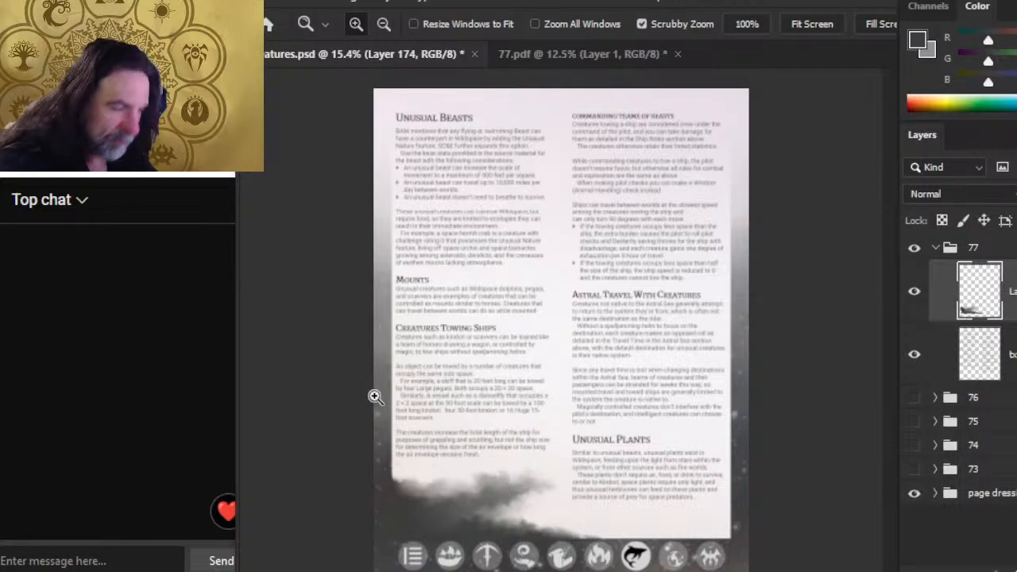
# Step: Reshape the smoke's upper-left edge below the text column with the Smudge tool at 40% strength and the eraser
pyautogui.moveTo(416, 472); pyautogui.dragTo(465, 476)
pyautogui.press('r')
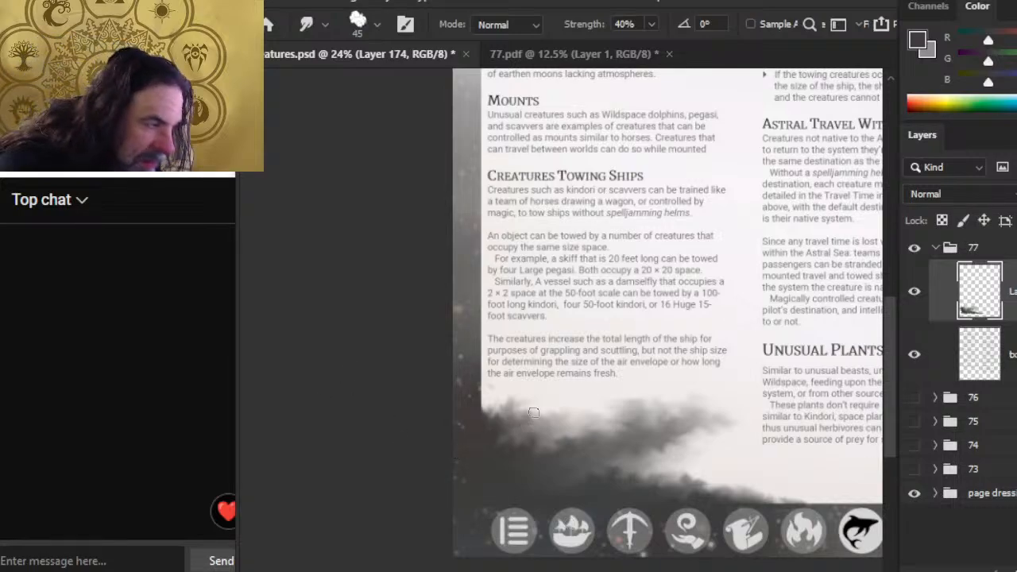
pyautogui.moveTo(509, 382)
pyautogui.mouseDown()
pyautogui.moveTo(536, 381)
pyautogui.moveTo(541, 464)
pyautogui.mouseUp()
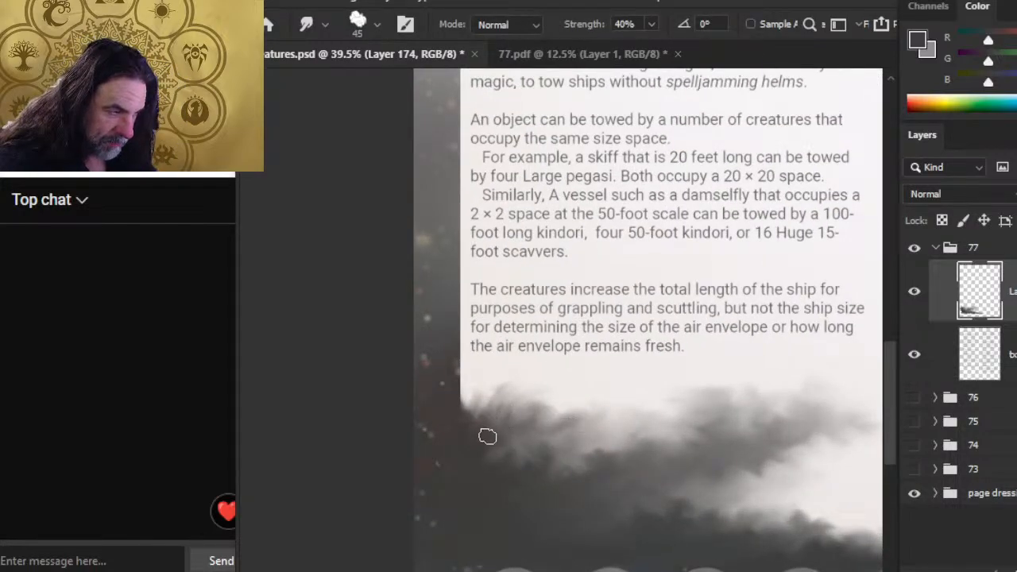
pyautogui.press('e')
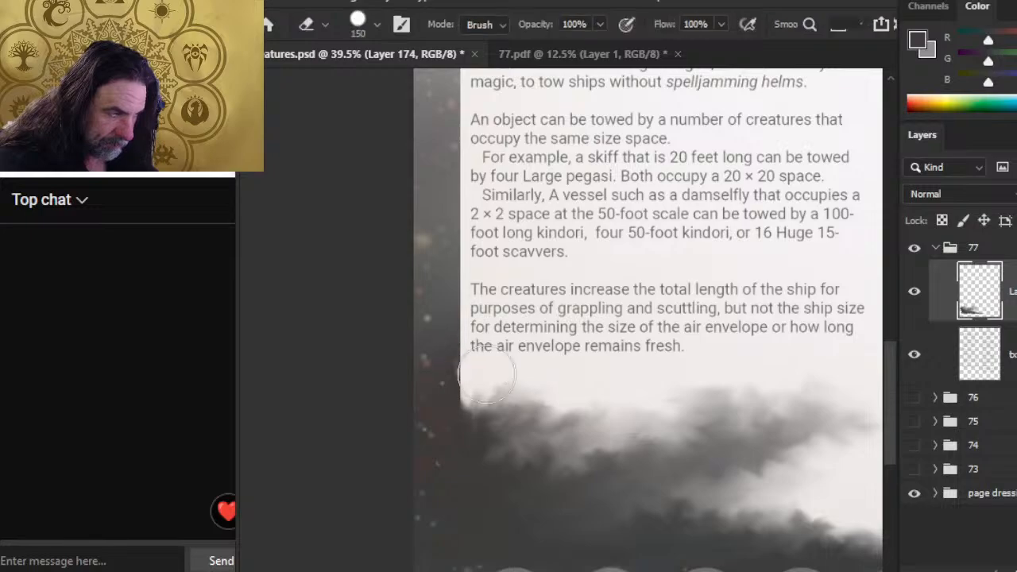
pyautogui.press('r')
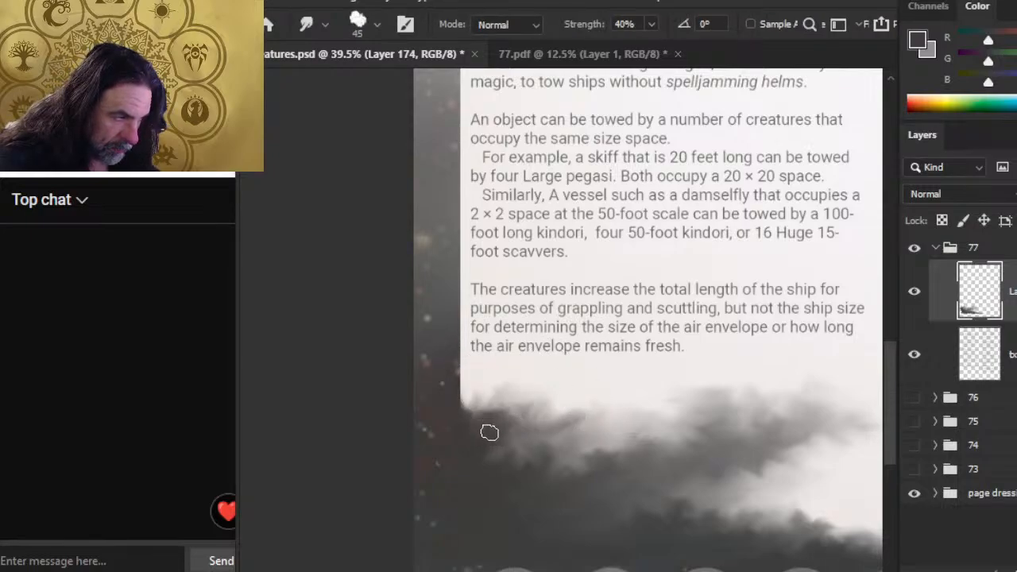
# Step: Soften the smoke's left crest and body with the Smudge tool at 20% strength and size 60
pyautogui.press('2')
pyautogui.press(']')
pyautogui.press(']')
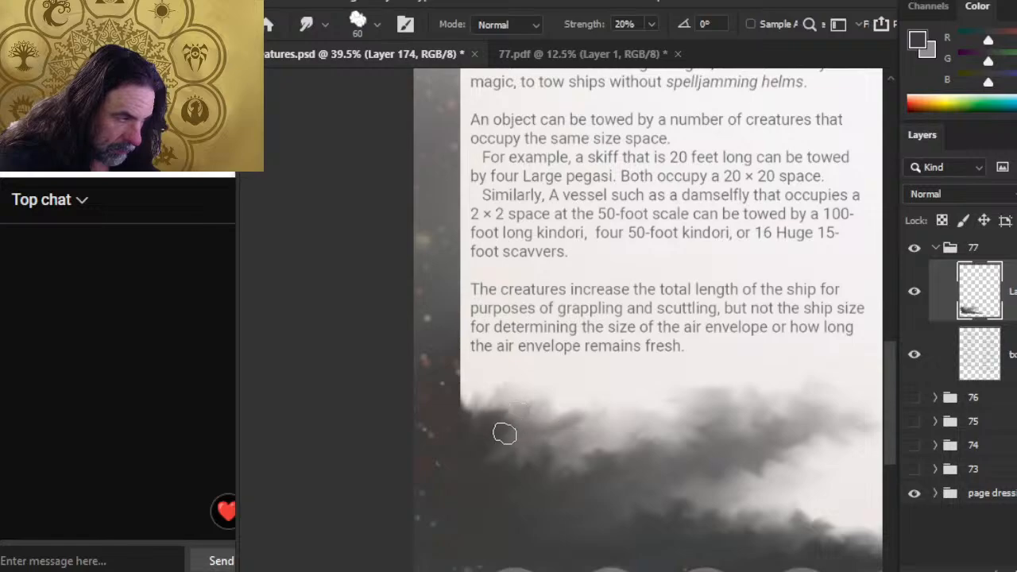
pyautogui.moveTo(481, 457)
pyautogui.mouseDown()
pyautogui.moveTo(580, 466)
pyautogui.moveTo(559, 474)
pyautogui.moveTo(601, 450)
pyautogui.moveTo(602, 469)
pyautogui.moveTo(629, 482)
pyautogui.moveTo(610, 465)
pyautogui.moveTo(642, 453)
pyautogui.moveTo(663, 463)
pyautogui.moveTo(656, 438)
pyautogui.moveTo(688, 433)
pyautogui.mouseUp()
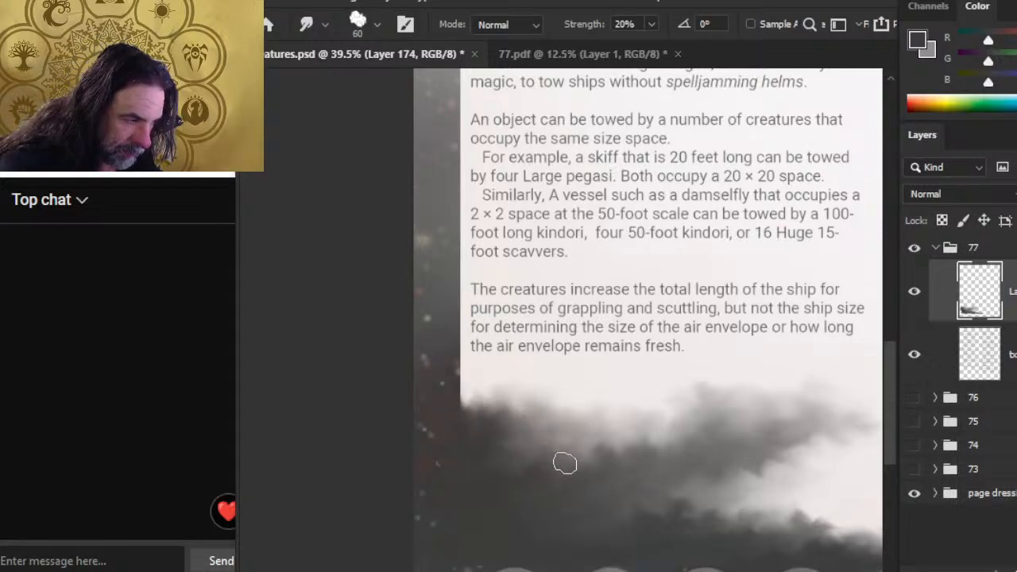
# Step: Darken the smoke's upper-left corner at the page border with the brush, then blend the crest and right plume at 20% smudge strength
pyautogui.press('b')
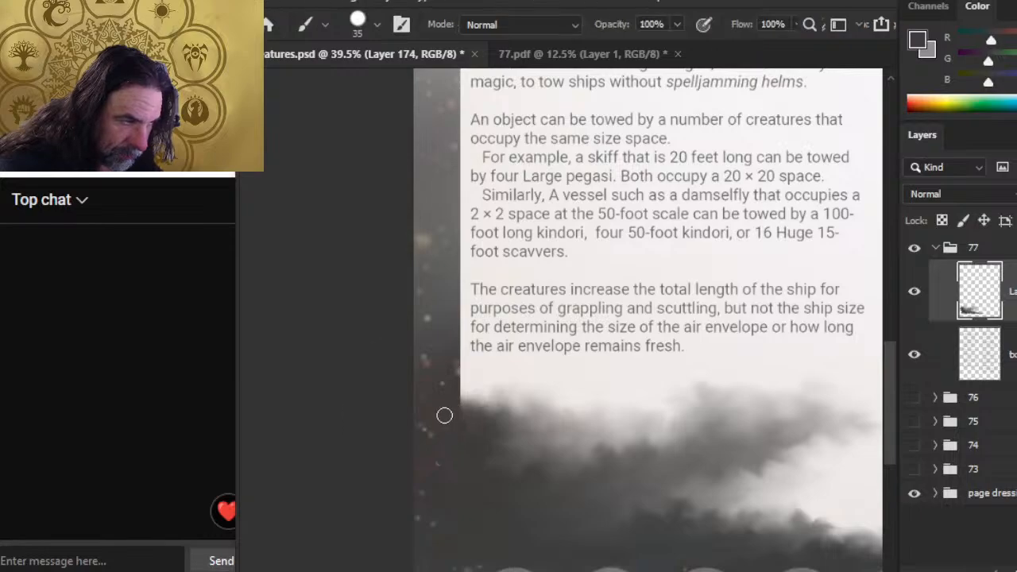
pyautogui.press('b')
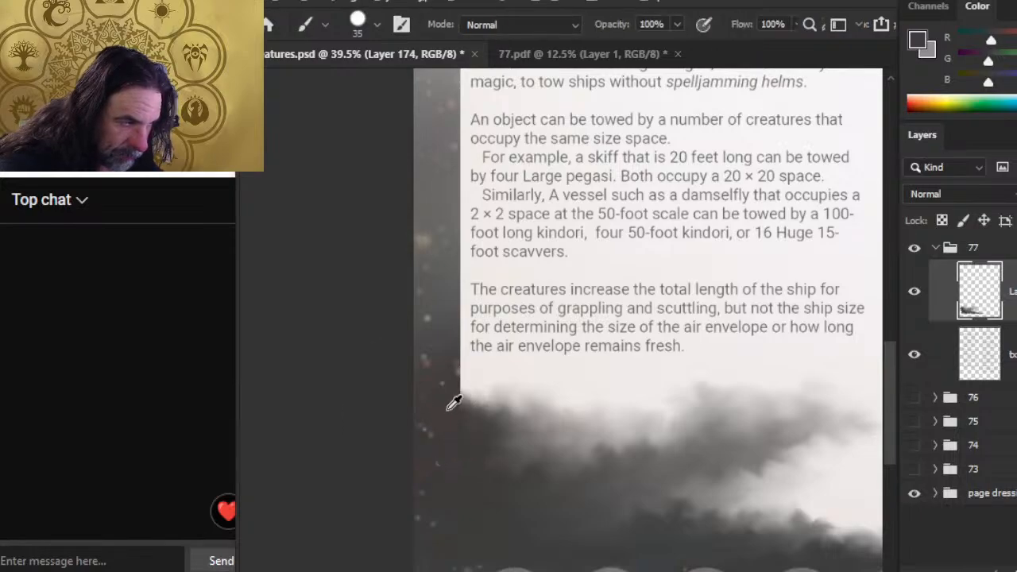
pyautogui.press('r')
pyautogui.moveTo(459, 398)
pyautogui.mouseDown()
pyautogui.moveTo(487, 439)
pyautogui.moveTo(495, 405)
pyautogui.moveTo(499, 430)
pyautogui.moveTo(497, 414)
pyautogui.moveTo(466, 430)
pyautogui.moveTo(502, 408)
pyautogui.moveTo(486, 396)
pyautogui.moveTo(483, 369)
pyautogui.moveTo(474, 404)
pyautogui.moveTo(486, 425)
pyautogui.moveTo(483, 394)
pyautogui.moveTo(505, 415)
pyautogui.moveTo(448, 391)
pyautogui.moveTo(468, 410)
pyautogui.moveTo(448, 402)
pyautogui.moveTo(472, 422)
pyautogui.moveTo(492, 402)
pyautogui.moveTo(486, 429)
pyautogui.moveTo(505, 425)
pyautogui.moveTo(488, 426)
pyautogui.moveTo(502, 410)
pyautogui.moveTo(523, 439)
pyautogui.moveTo(506, 420)
pyautogui.moveTo(545, 436)
pyautogui.moveTo(511, 444)
pyautogui.moveTo(531, 418)
pyautogui.moveTo(551, 434)
pyautogui.moveTo(496, 441)
pyautogui.moveTo(511, 475)
pyautogui.moveTo(539, 482)
pyautogui.moveTo(528, 452)
pyautogui.moveTo(531, 481)
pyautogui.moveTo(547, 459)
pyautogui.moveTo(612, 473)
pyautogui.moveTo(611, 460)
pyautogui.moveTo(590, 459)
pyautogui.moveTo(603, 458)
pyautogui.moveTo(567, 518)
pyautogui.moveTo(580, 487)
pyautogui.moveTo(500, 469)
pyautogui.moveTo(502, 441)
pyautogui.moveTo(558, 398)
pyautogui.moveTo(522, 429)
pyautogui.moveTo(545, 430)
pyautogui.moveTo(543, 411)
pyautogui.moveTo(571, 432)
pyautogui.moveTo(552, 420)
pyautogui.moveTo(500, 425)
pyautogui.moveTo(552, 444)
pyautogui.moveTo(502, 432)
pyautogui.moveTo(564, 450)
pyautogui.moveTo(536, 406)
pyautogui.moveTo(583, 446)
pyautogui.moveTo(570, 424)
pyautogui.moveTo(569, 440)
pyautogui.moveTo(591, 428)
pyautogui.moveTo(565, 439)
pyautogui.moveTo(641, 430)
pyautogui.moveTo(640, 418)
pyautogui.moveTo(606, 482)
pyautogui.moveTo(593, 464)
pyautogui.moveTo(610, 465)
pyautogui.moveTo(572, 471)
pyautogui.moveTo(588, 459)
pyautogui.moveTo(593, 477)
pyautogui.moveTo(578, 509)
pyautogui.moveTo(555, 499)
pyautogui.moveTo(660, 468)
pyautogui.moveTo(571, 476)
pyautogui.moveTo(695, 482)
pyautogui.moveTo(623, 491)
pyautogui.moveTo(726, 473)
pyautogui.moveTo(656, 479)
pyautogui.moveTo(633, 501)
pyautogui.moveTo(672, 470)
pyautogui.moveTo(625, 459)
pyautogui.moveTo(755, 441)
pyautogui.moveTo(665, 467)
pyautogui.moveTo(647, 438)
pyautogui.moveTo(667, 453)
pyautogui.moveTo(715, 434)
pyautogui.moveTo(819, 456)
pyautogui.mouseUp()
pyautogui.moveTo(750, 495)
pyautogui.mouseDown()
pyautogui.moveTo(683, 499)
pyautogui.moveTo(707, 520)
pyautogui.moveTo(691, 535)
pyautogui.moveTo(703, 524)
pyautogui.moveTo(674, 538)
pyautogui.moveTo(630, 517)
pyautogui.moveTo(622, 546)
pyautogui.moveTo(599, 496)
pyautogui.moveTo(641, 512)
pyautogui.moveTo(602, 500)
pyautogui.moveTo(568, 538)
pyautogui.moveTo(476, 550)
pyautogui.moveTo(513, 532)
pyautogui.moveTo(617, 546)
pyautogui.moveTo(505, 496)
pyautogui.moveTo(593, 487)
pyautogui.moveTo(543, 480)
pyautogui.moveTo(569, 506)
pyautogui.moveTo(563, 489)
pyautogui.moveTo(562, 504)
pyautogui.moveTo(585, 473)
pyautogui.moveTo(548, 493)
pyautogui.moveTo(476, 485)
pyautogui.moveTo(532, 492)
pyautogui.moveTo(599, 464)
pyautogui.moveTo(616, 438)
pyautogui.moveTo(528, 492)
pyautogui.moveTo(505, 457)
pyautogui.moveTo(533, 479)
pyautogui.moveTo(531, 433)
pyautogui.moveTo(537, 444)
pyautogui.moveTo(568, 392)
pyautogui.moveTo(501, 420)
pyautogui.moveTo(536, 390)
pyautogui.moveTo(532, 417)
pyautogui.moveTo(573, 416)
pyautogui.moveTo(507, 397)
pyautogui.moveTo(539, 405)
pyautogui.moveTo(558, 436)
pyautogui.moveTo(539, 400)
pyautogui.moveTo(499, 414)
pyautogui.moveTo(558, 411)
pyautogui.moveTo(573, 420)
pyautogui.moveTo(512, 395)
pyautogui.moveTo(496, 402)
pyautogui.moveTo(580, 439)
pyautogui.moveTo(580, 419)
pyautogui.moveTo(527, 410)
pyautogui.moveTo(501, 422)
pyautogui.moveTo(547, 410)
pyautogui.moveTo(522, 417)
pyautogui.moveTo(513, 405)
pyautogui.moveTo(560, 424)
pyautogui.moveTo(580, 404)
pyautogui.moveTo(524, 384)
pyautogui.moveTo(614, 434)
pyautogui.moveTo(625, 409)
pyautogui.moveTo(647, 446)
pyautogui.moveTo(612, 451)
pyautogui.moveTo(644, 431)
pyautogui.moveTo(641, 458)
pyautogui.moveTo(615, 434)
pyautogui.moveTo(616, 457)
pyautogui.moveTo(571, 476)
pyautogui.moveTo(572, 446)
pyautogui.moveTo(677, 442)
pyautogui.moveTo(651, 419)
pyautogui.moveTo(659, 439)
pyautogui.moveTo(653, 433)
pyautogui.moveTo(675, 422)
pyautogui.moveTo(712, 420)
pyautogui.moveTo(797, 449)
pyautogui.moveTo(732, 479)
pyautogui.moveTo(793, 449)
pyautogui.mouseUp()
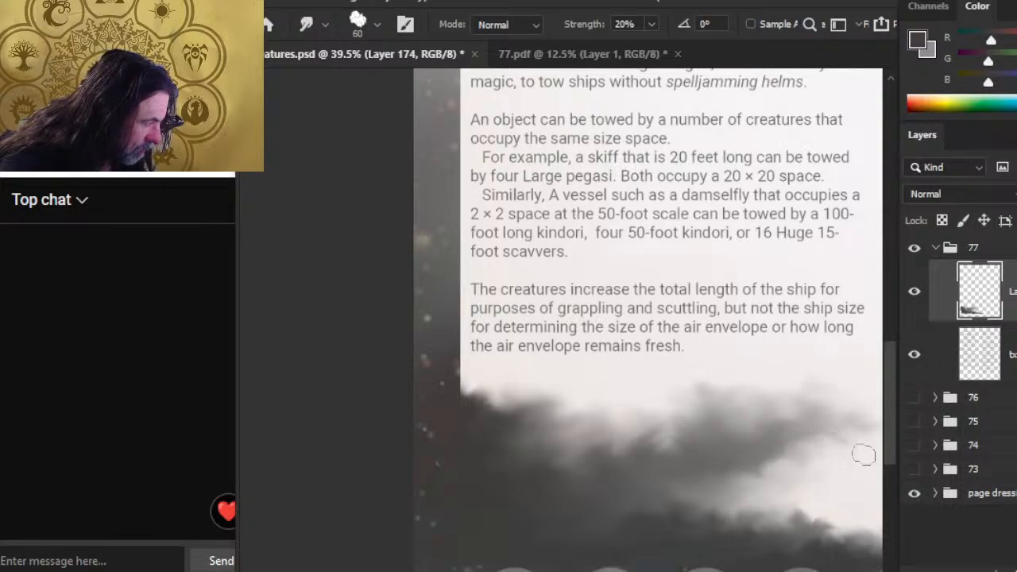
pyautogui.moveTo(733, 479); pyautogui.dragTo(625, 401)
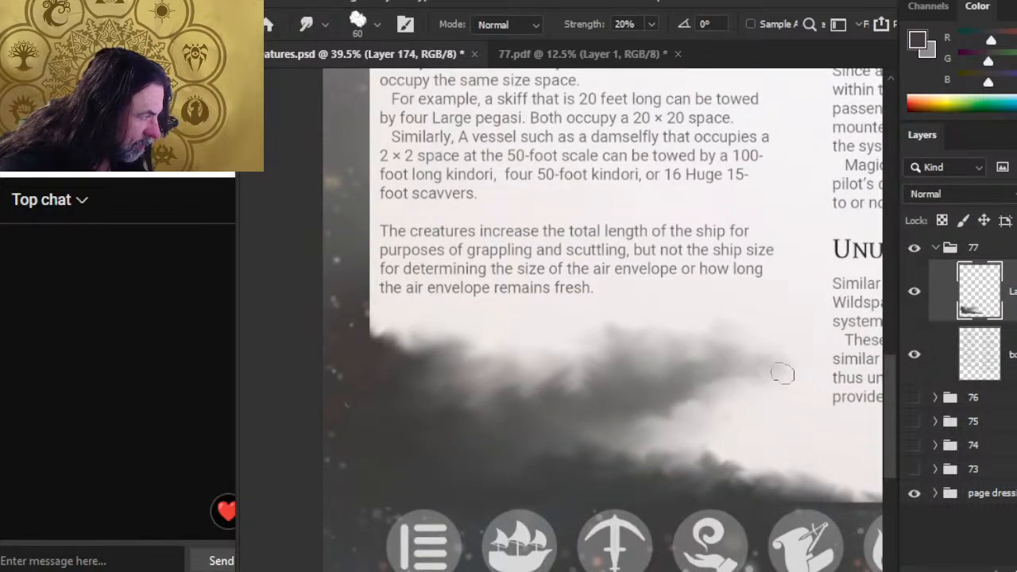
# Step: Blend the smoke's right plume and lower edge with the Smudge tool at 20% strength, and lighten it over the icons with a 10% eraser
pyautogui.moveTo(782, 373)
pyautogui.mouseDown()
pyautogui.moveTo(775, 480)
pyautogui.moveTo(745, 487)
pyautogui.moveTo(730, 474)
pyautogui.moveTo(777, 468)
pyautogui.moveTo(741, 452)
pyautogui.moveTo(749, 469)
pyautogui.moveTo(741, 477)
pyautogui.moveTo(762, 474)
pyautogui.moveTo(695, 456)
pyautogui.moveTo(723, 452)
pyautogui.moveTo(713, 444)
pyautogui.moveTo(677, 483)
pyautogui.moveTo(782, 473)
pyautogui.moveTo(750, 474)
pyautogui.moveTo(781, 460)
pyautogui.moveTo(780, 470)
pyautogui.moveTo(749, 475)
pyautogui.moveTo(771, 461)
pyautogui.moveTo(788, 471)
pyautogui.moveTo(746, 490)
pyautogui.moveTo(762, 474)
pyautogui.moveTo(744, 469)
pyautogui.moveTo(777, 463)
pyautogui.moveTo(805, 491)
pyautogui.moveTo(782, 483)
pyautogui.moveTo(740, 497)
pyautogui.moveTo(796, 494)
pyautogui.moveTo(782, 483)
pyautogui.moveTo(790, 463)
pyautogui.moveTo(833, 475)
pyautogui.moveTo(753, 496)
pyautogui.moveTo(686, 481)
pyautogui.moveTo(739, 478)
pyautogui.moveTo(685, 468)
pyautogui.moveTo(701, 470)
pyautogui.moveTo(645, 445)
pyautogui.moveTo(661, 458)
pyautogui.moveTo(674, 454)
pyautogui.moveTo(551, 477)
pyautogui.moveTo(571, 475)
pyautogui.moveTo(555, 445)
pyautogui.moveTo(574, 467)
pyautogui.mouseUp()
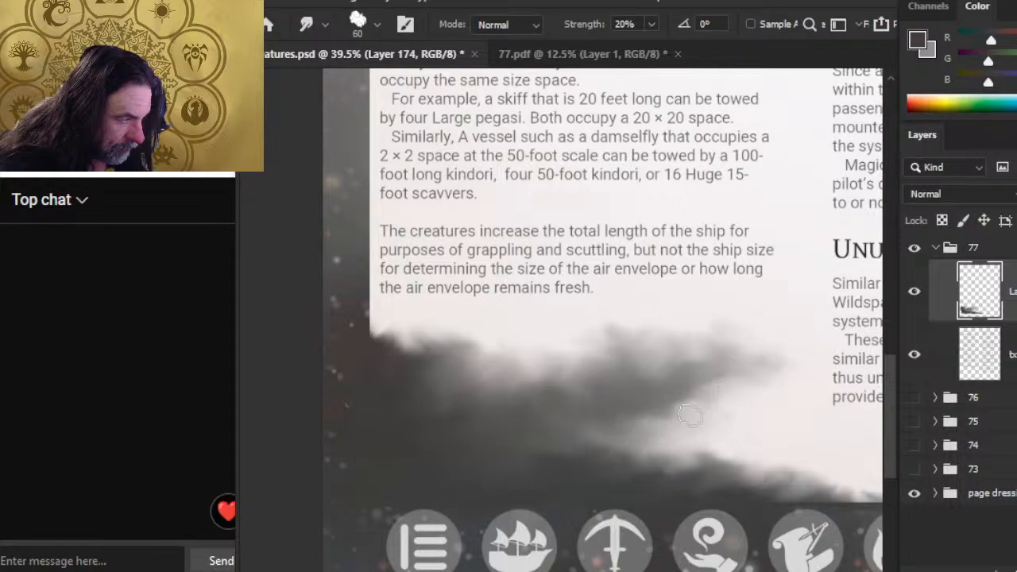
pyautogui.press('z')
pyautogui.moveTo(721, 413); pyautogui.dragTo(656, 410)
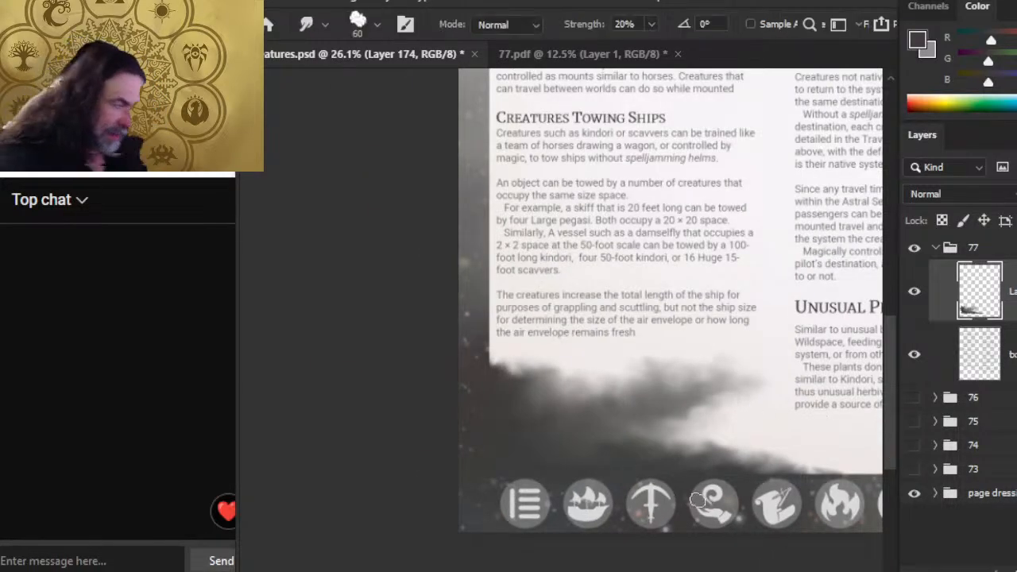
pyautogui.press('r')
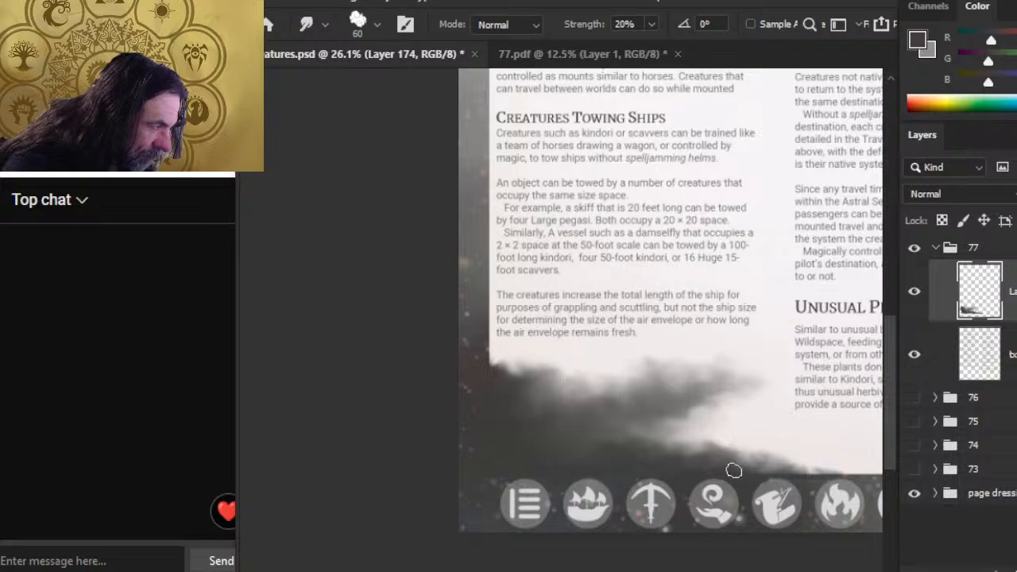
pyautogui.moveTo(773, 475); pyautogui.dragTo(837, 466)
pyautogui.moveTo(777, 454); pyautogui.dragTo(811, 465)
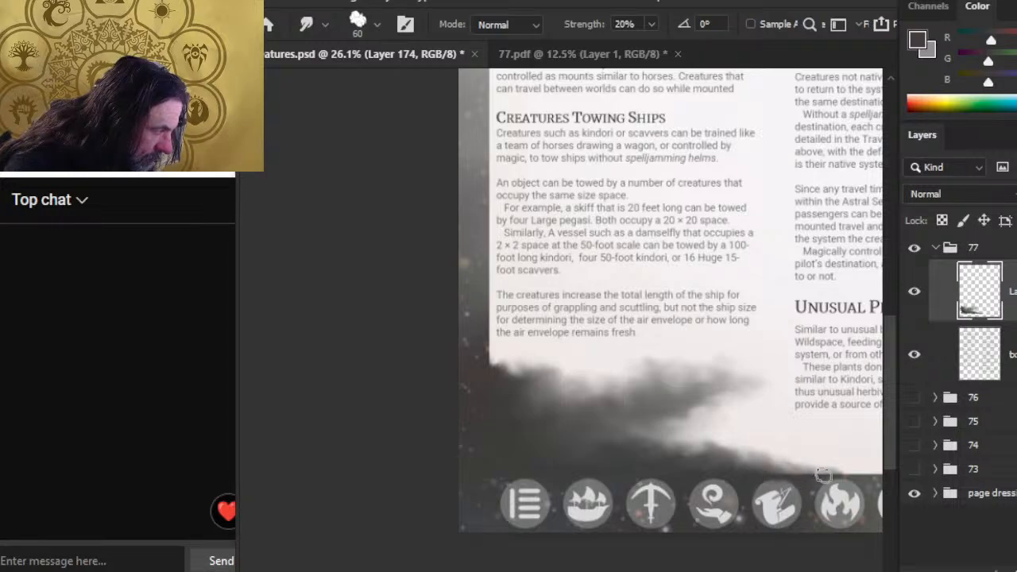
pyautogui.press('e')
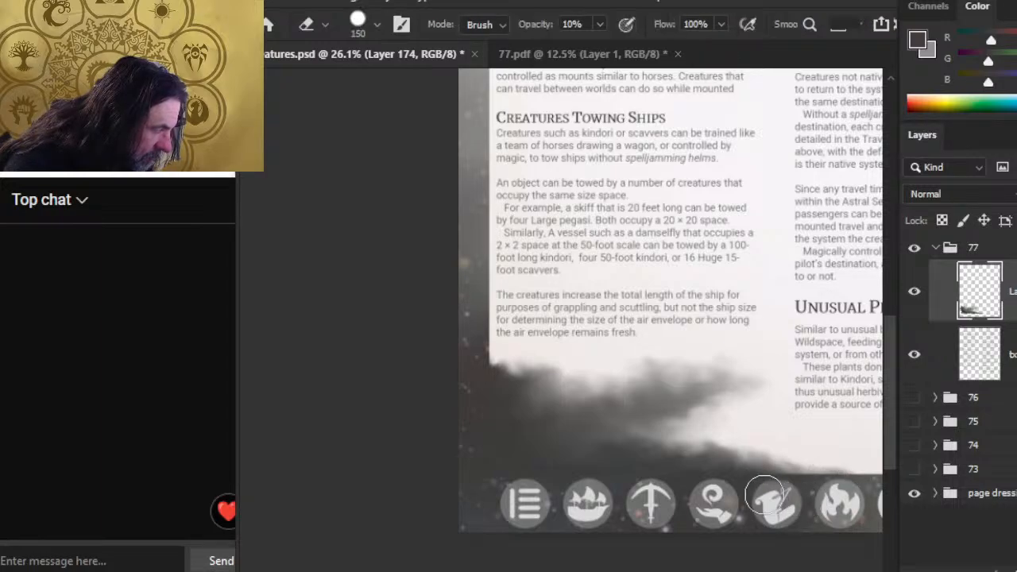
pyautogui.moveTo(775, 501)
pyautogui.mouseDown()
pyautogui.moveTo(824, 499)
pyautogui.moveTo(743, 496)
pyautogui.mouseUp()
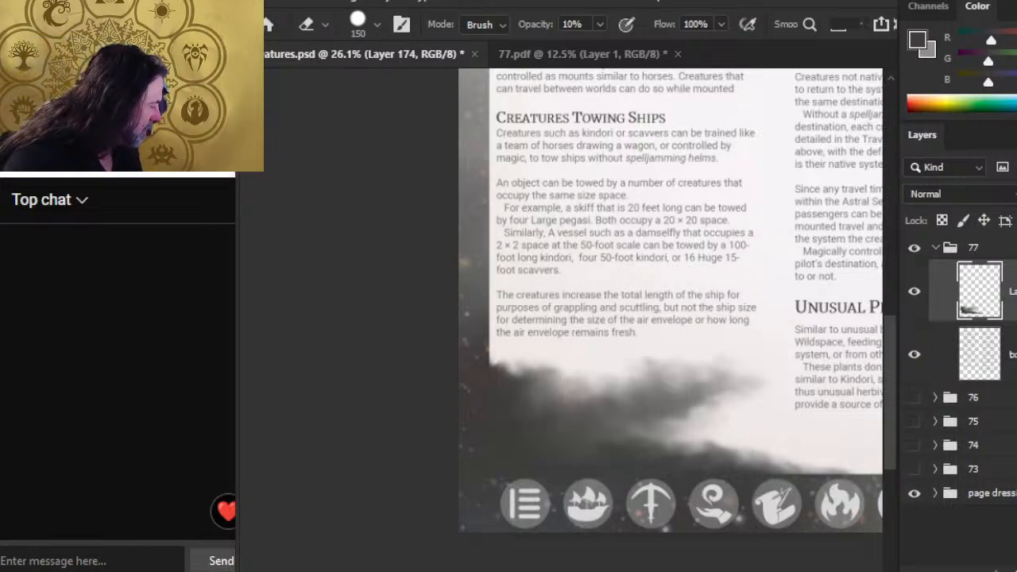
# Step: Add a new layer to group 77 and dot star specks over the smoke in the page's off-white at brush size 8
pyautogui.hotkey('ctrl', 'shift', 'alt', 'n')
pyautogui.press('b')
pyautogui.keyDown('alt'); pyautogui.click(688, 337); pyautogui.keyUp('alt')
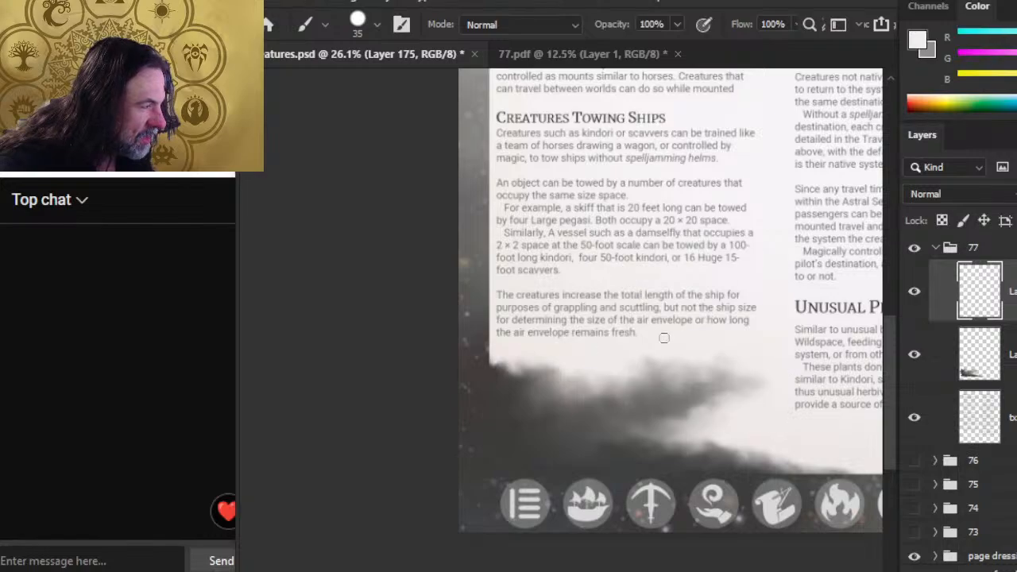
pyautogui.press('[')
pyautogui.press('[')
pyautogui.press('[')
pyautogui.press('[')
pyautogui.press('[')
pyautogui.press('[')
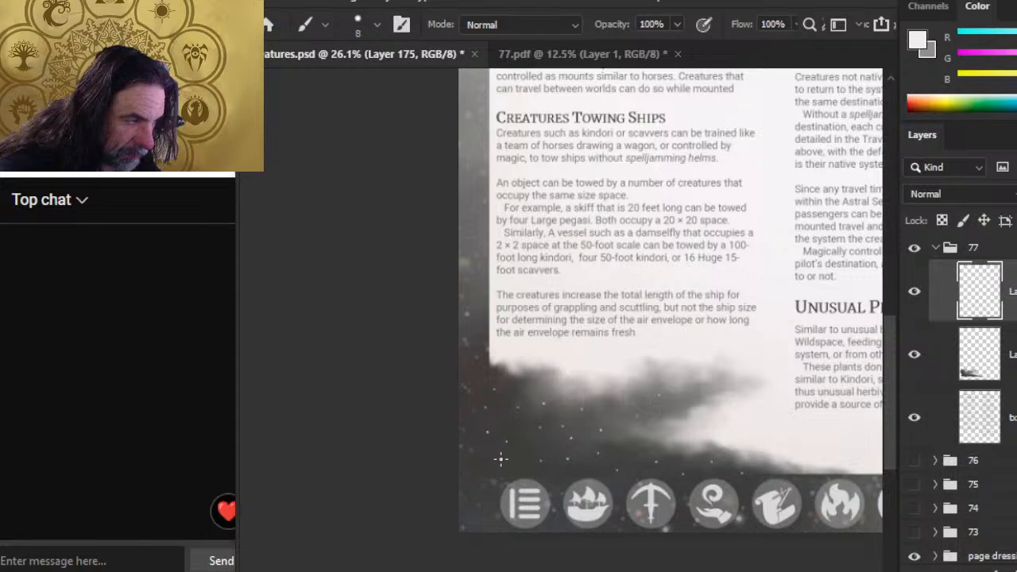
# Step: Fade the star specks with the eraser at 10% opacity and size 150, adding fresh off-white specks between passes
pyautogui.press('e')
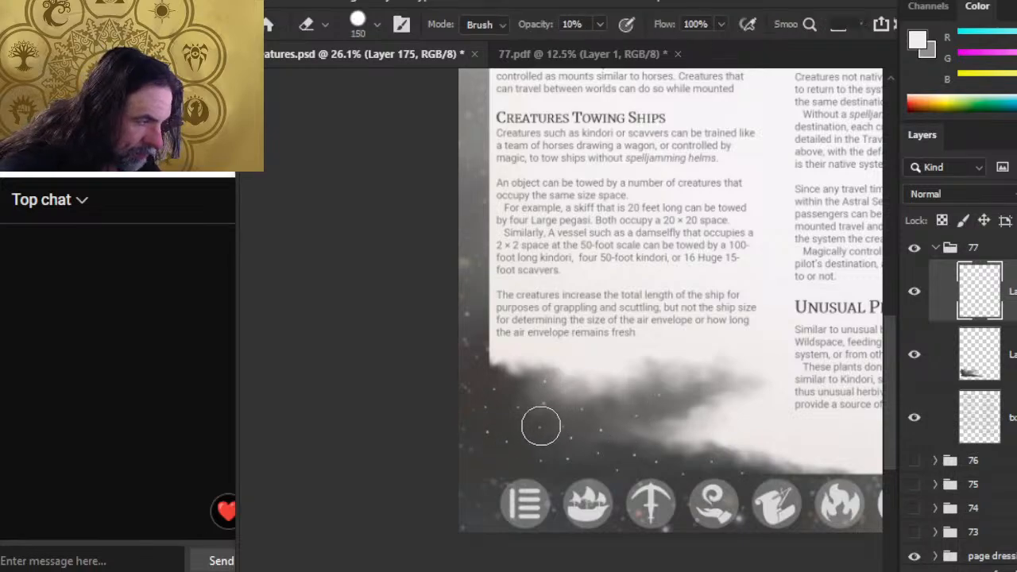
pyautogui.moveTo(533, 370)
pyautogui.mouseDown()
pyautogui.moveTo(519, 446)
pyautogui.moveTo(563, 393)
pyautogui.moveTo(534, 434)
pyautogui.moveTo(556, 403)
pyautogui.moveTo(547, 391)
pyautogui.moveTo(507, 394)
pyautogui.moveTo(526, 411)
pyautogui.moveTo(576, 389)
pyautogui.moveTo(518, 385)
pyautogui.moveTo(446, 436)
pyautogui.moveTo(516, 382)
pyautogui.mouseUp()
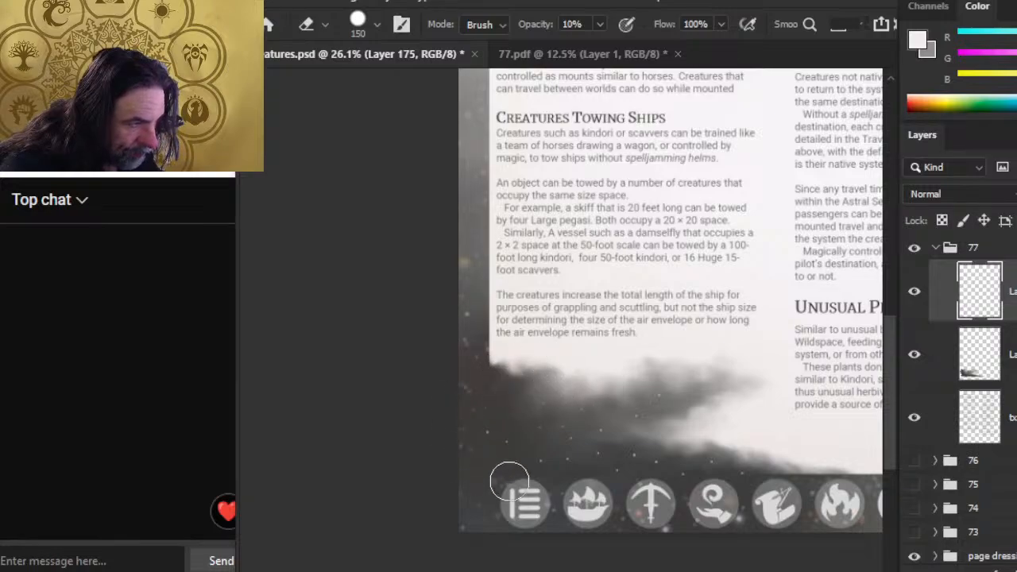
pyautogui.press('b')
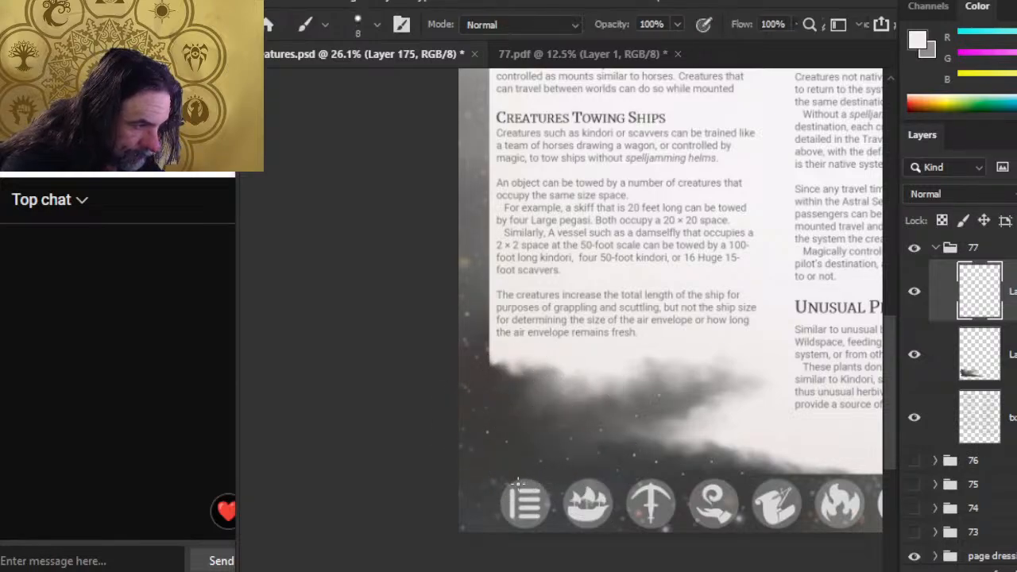
pyautogui.press('e')
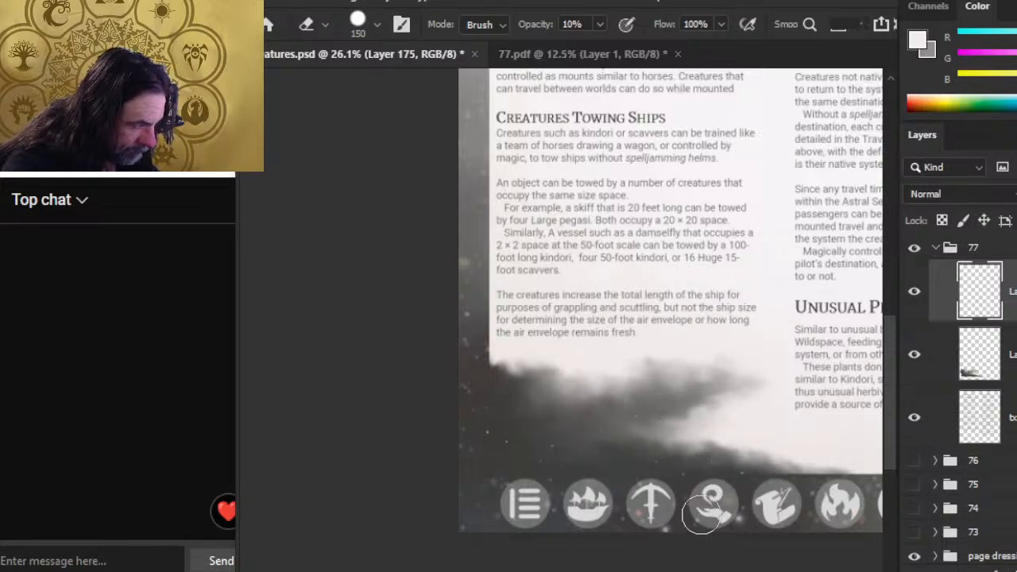
pyautogui.press('b')
pyautogui.press('e')
pyautogui.press('b')
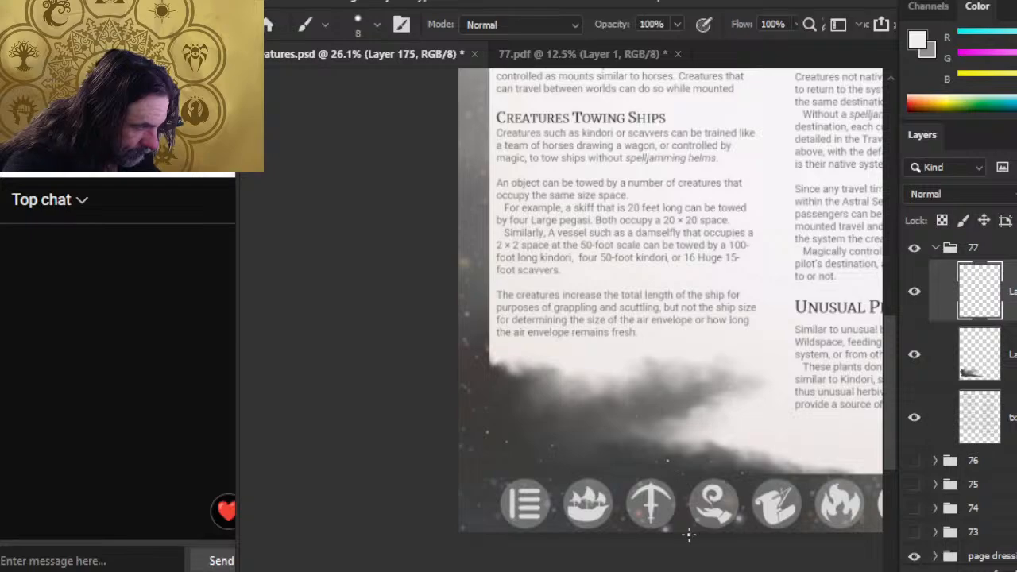
pyautogui.press('e')
# Step: Dot more small star specks into the smoke beside the left page border
pyautogui.press('z')
pyautogui.click(457, 402)
pyautogui.press('b')
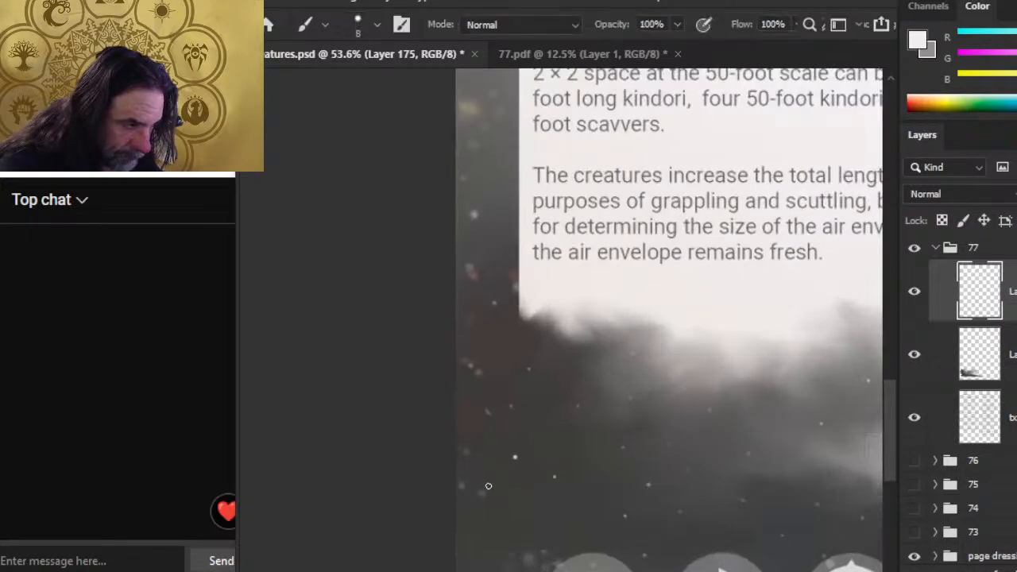
pyautogui.press('z')
pyautogui.keyDown('alt'); pyautogui.click(606, 452); pyautogui.keyUp('alt')
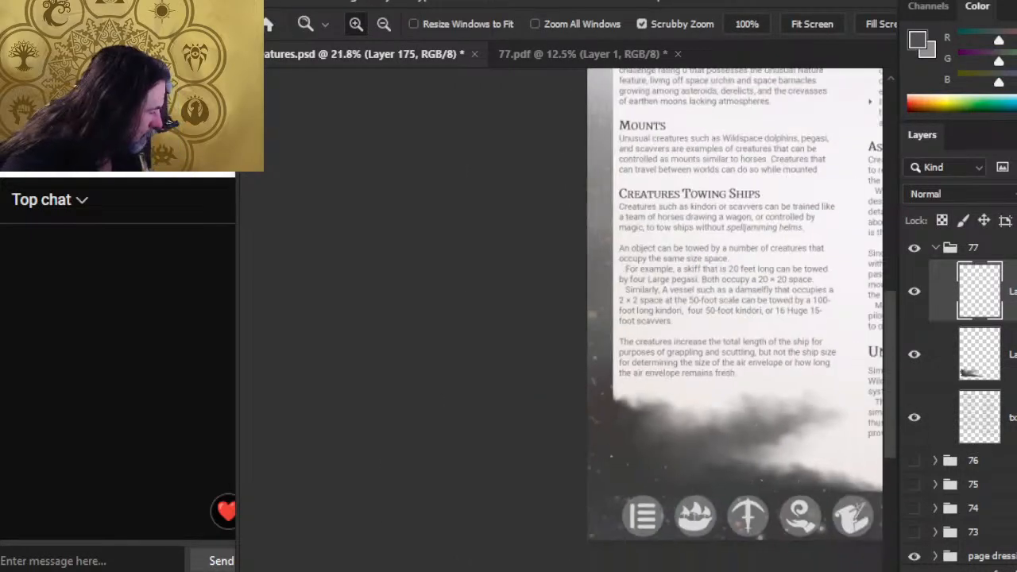
# Step: Paint grey specks up to brush size 20 on a new layer, fade them with the eraser and merge the layer down
pyautogui.hotkey('ctrl', 'shift', 'alt', 'n')
pyautogui.press('b')
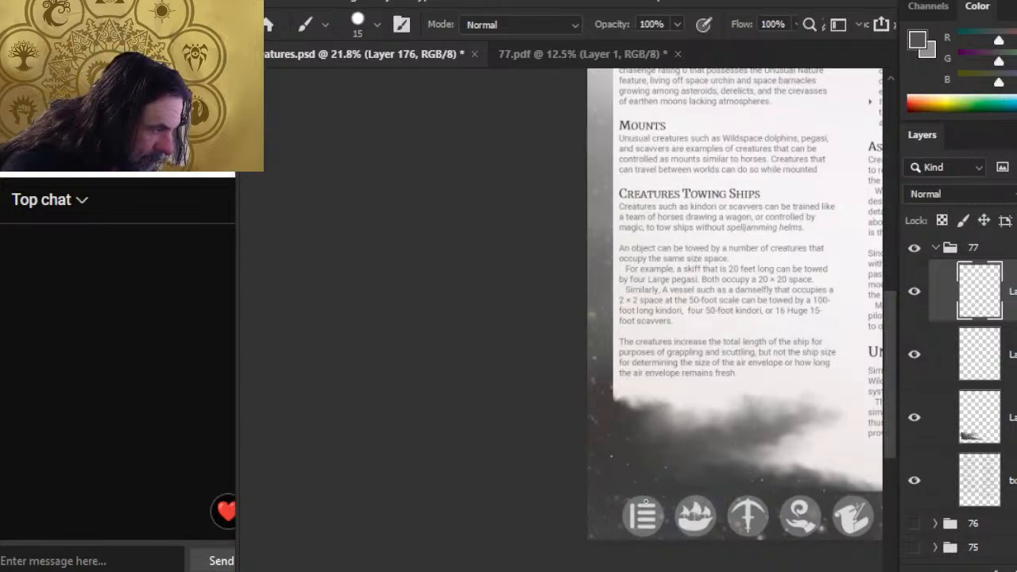
pyautogui.press(']')
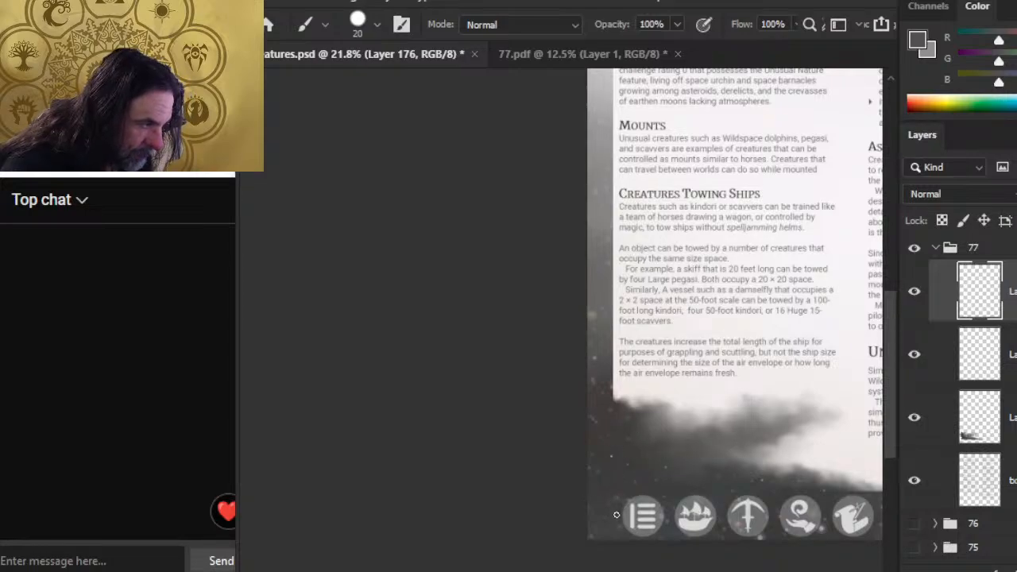
pyautogui.press('e')
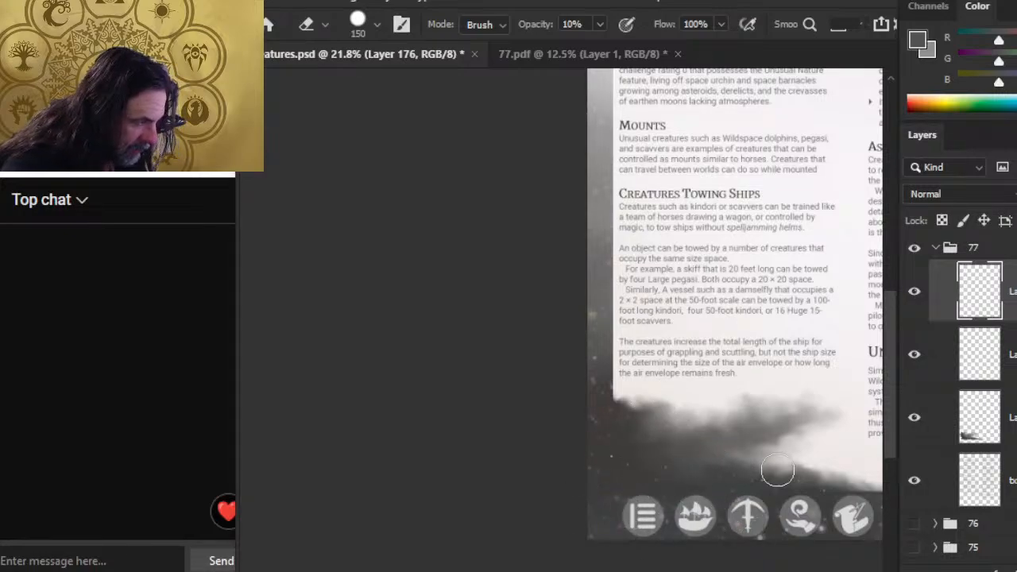
pyautogui.rightClick(897, 507)
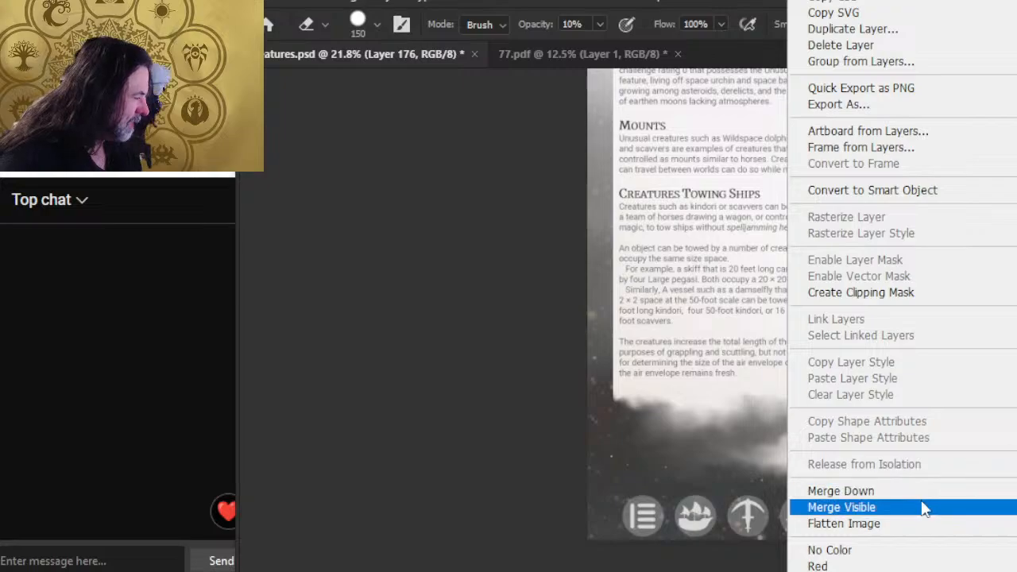
pyautogui.click(836, 490)
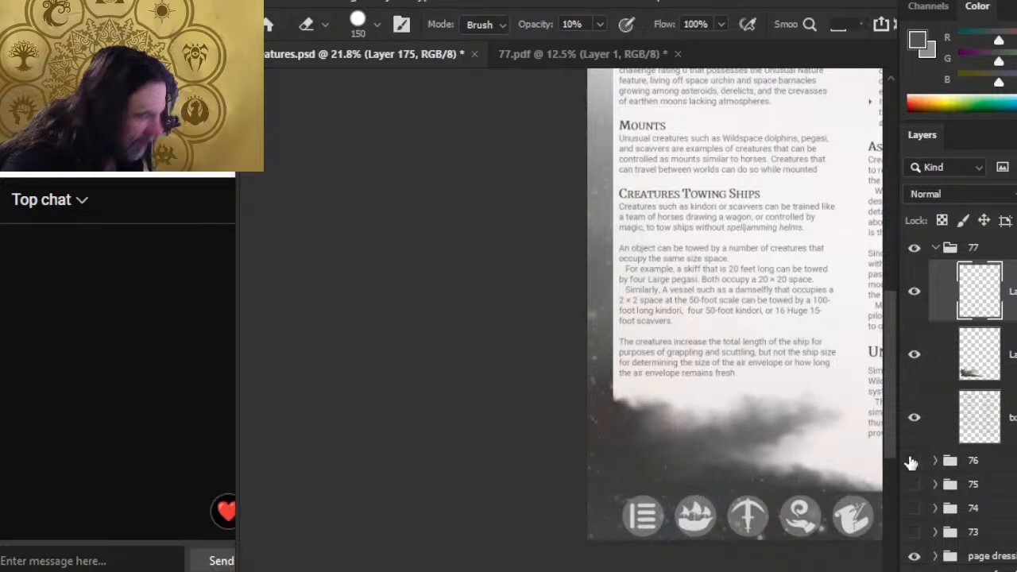
# Step: Duplicate the merged speck layer in group 77
pyautogui.rightClick(985, 290)
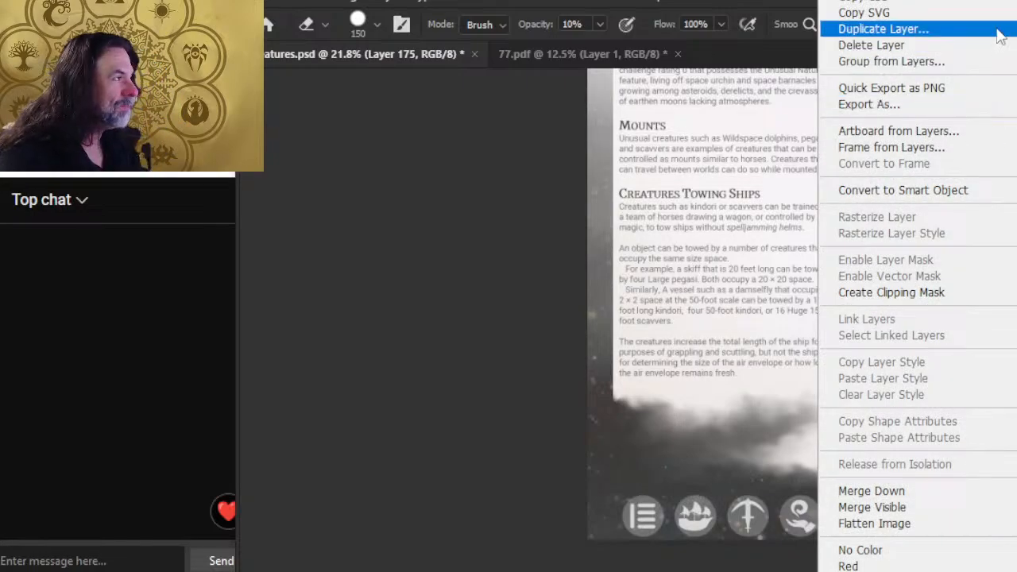
pyautogui.click(999, 30)
pyautogui.press('Return')
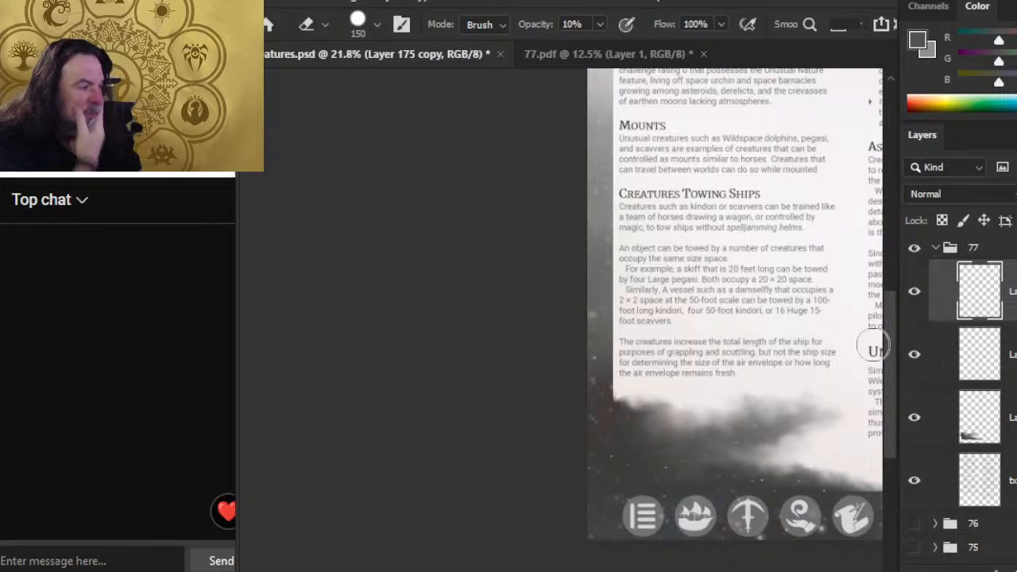
pyautogui.rightClick(1000, 403)
pyautogui.press('Escape')
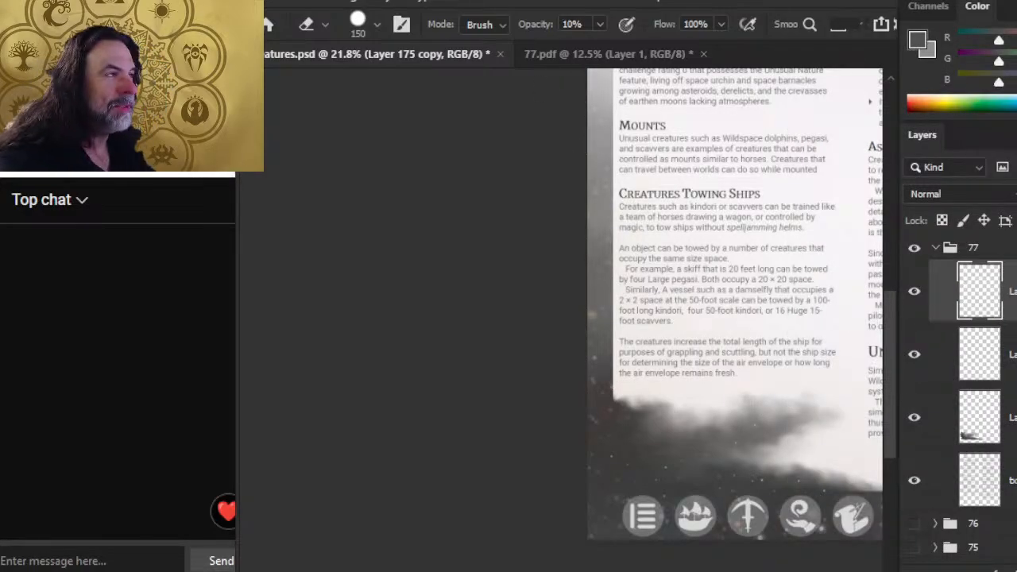
# Step: Apply a Gaussian Blur to the duplicated speck layer and merge it down into the original specks
pyautogui.click(493, 1)
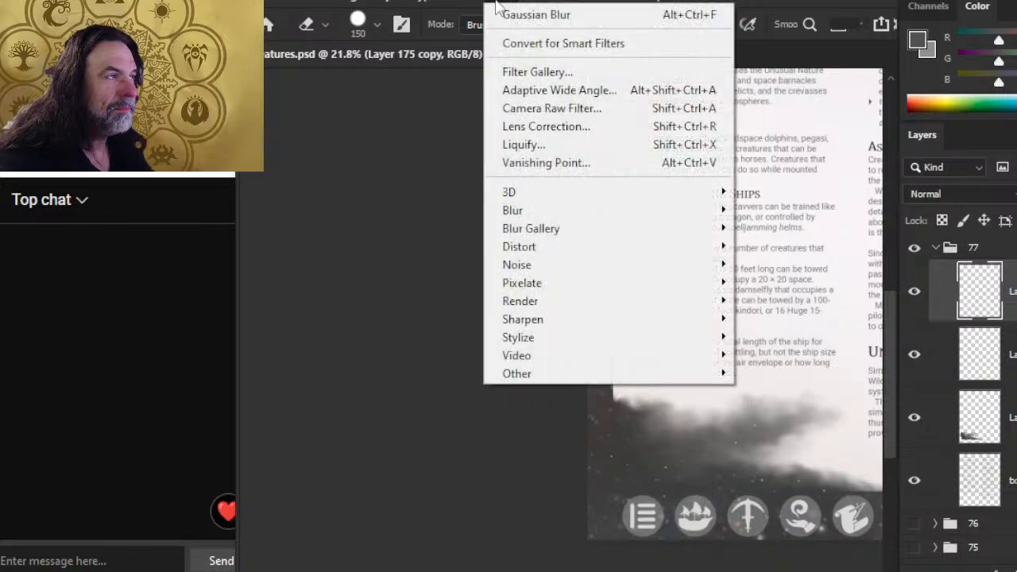
pyautogui.moveTo(576, 210)
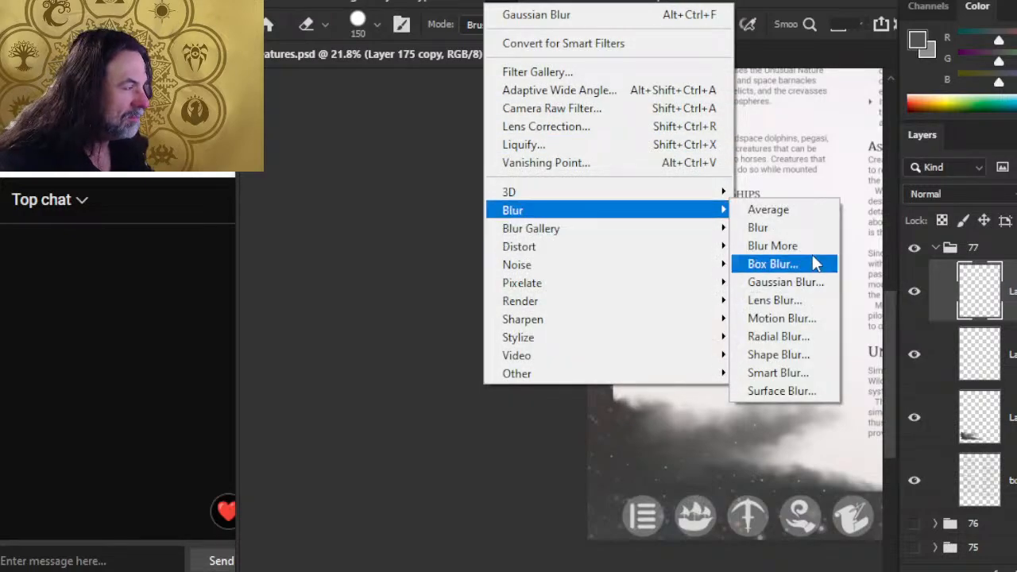
pyautogui.click(812, 282)
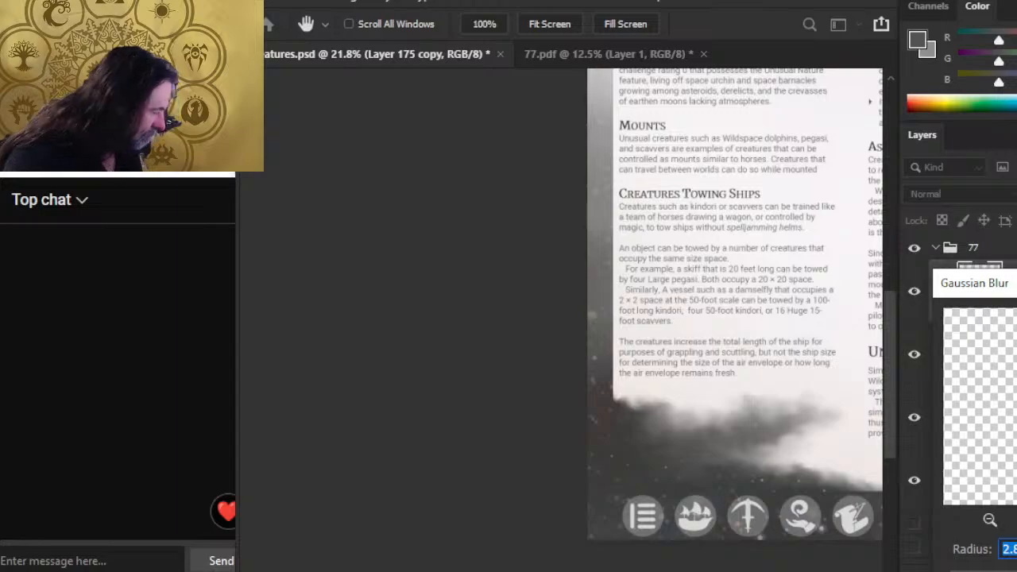
pyautogui.press('Return')
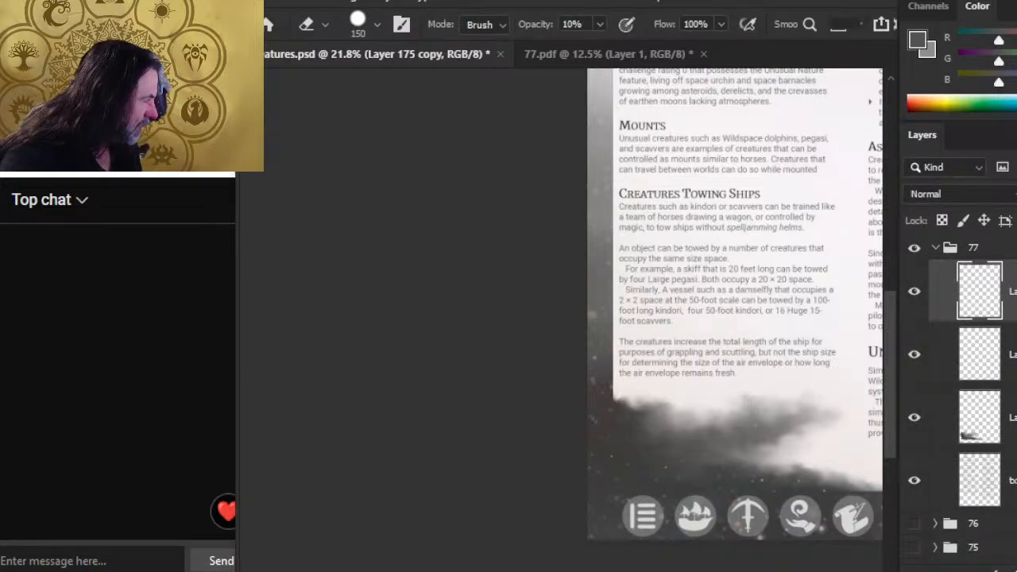
pyautogui.rightClick(985, 291)
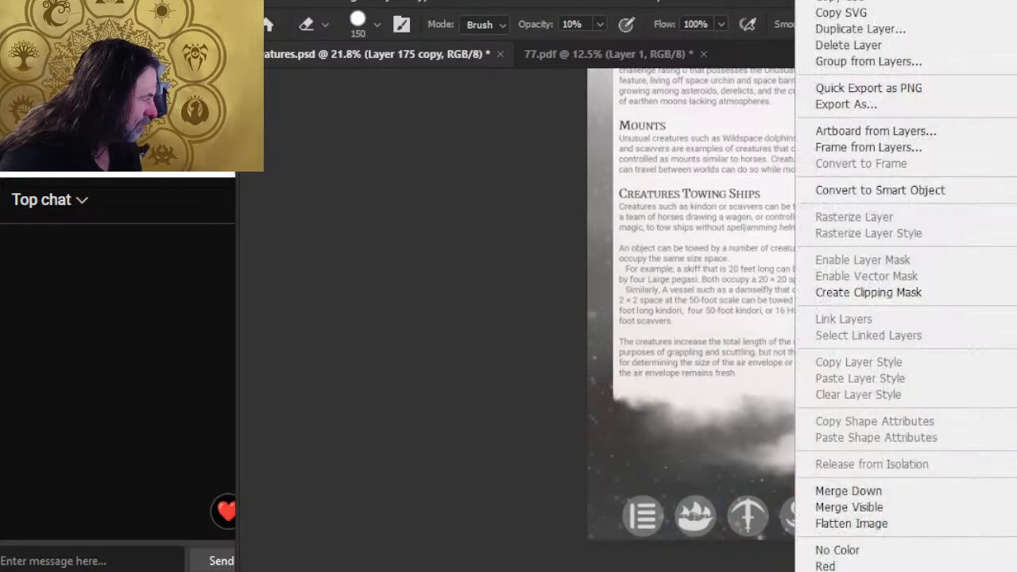
pyautogui.click(989, 491)
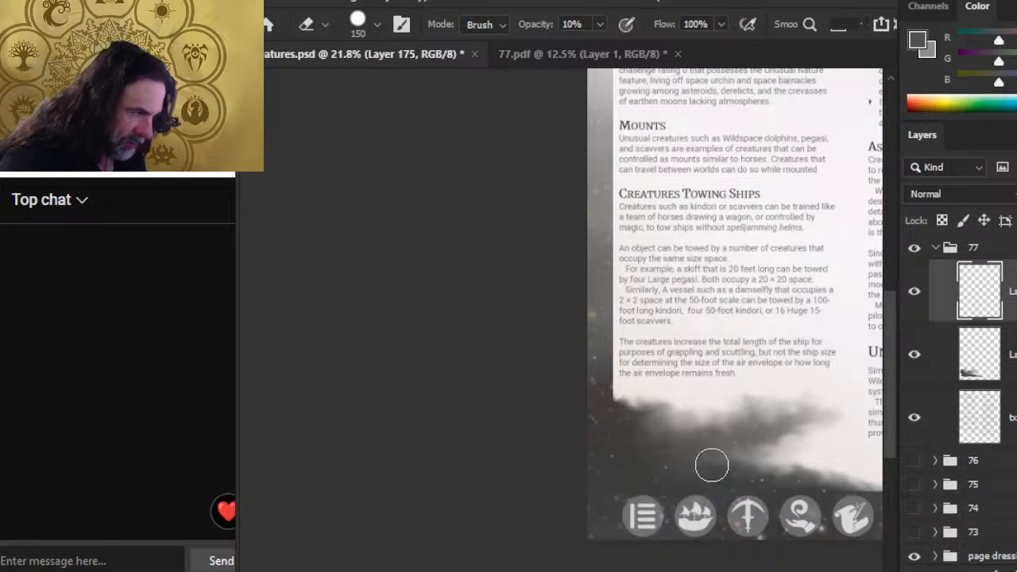
# Step: Add another new layer and dot light specks sampled from the page over the smoke with a size 10 brush
pyautogui.press('b')
pyautogui.hotkey('ctrl', 'shift', 'alt', 'n')
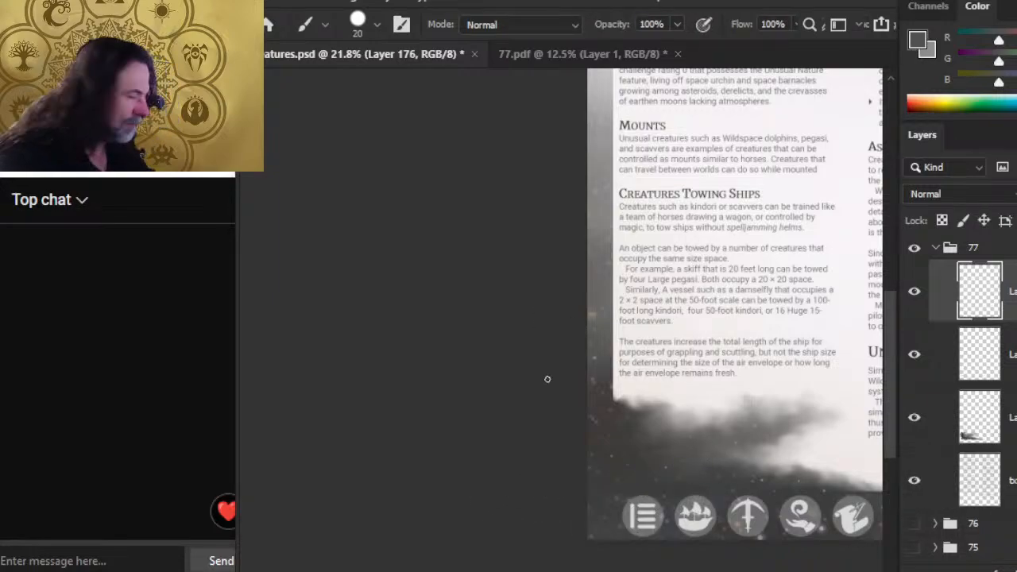
pyautogui.press('[')
pyautogui.keyDown('alt'); pyautogui.click(699, 419); pyautogui.keyUp('alt')
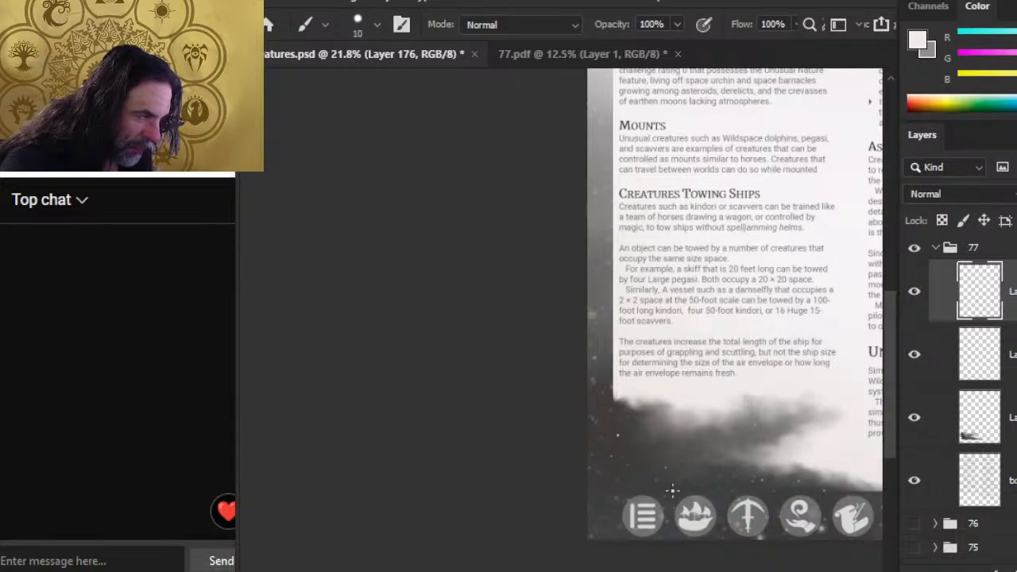
# Step: Scatter grey specks sampled from the page border across the smoke at brush size 7, fading them with the eraser at 10% opacity
pyautogui.keyDown('alt'); pyautogui.click(605, 361); pyautogui.keyUp('alt')
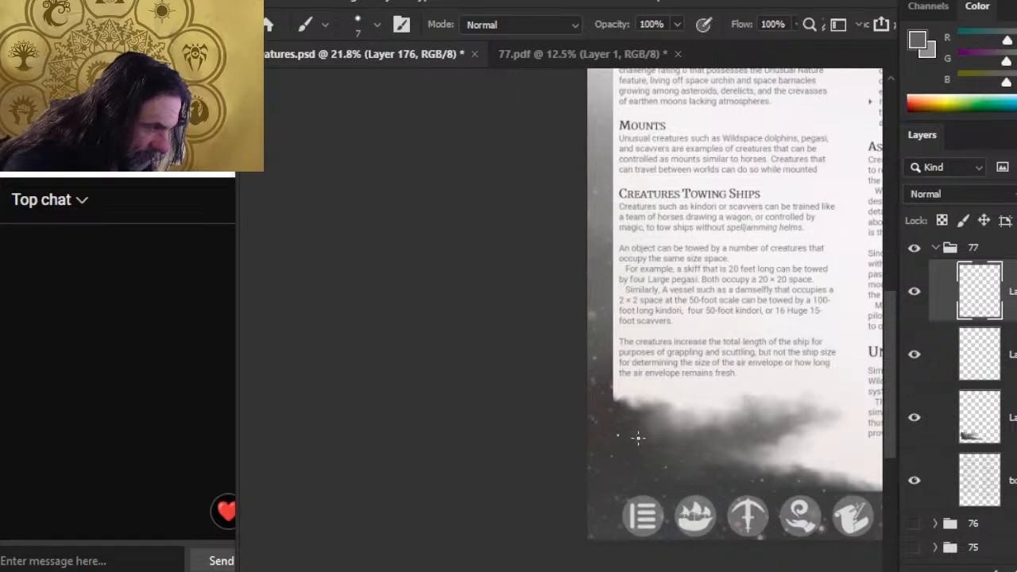
pyautogui.moveTo(640, 451); pyautogui.dragTo(688, 416)
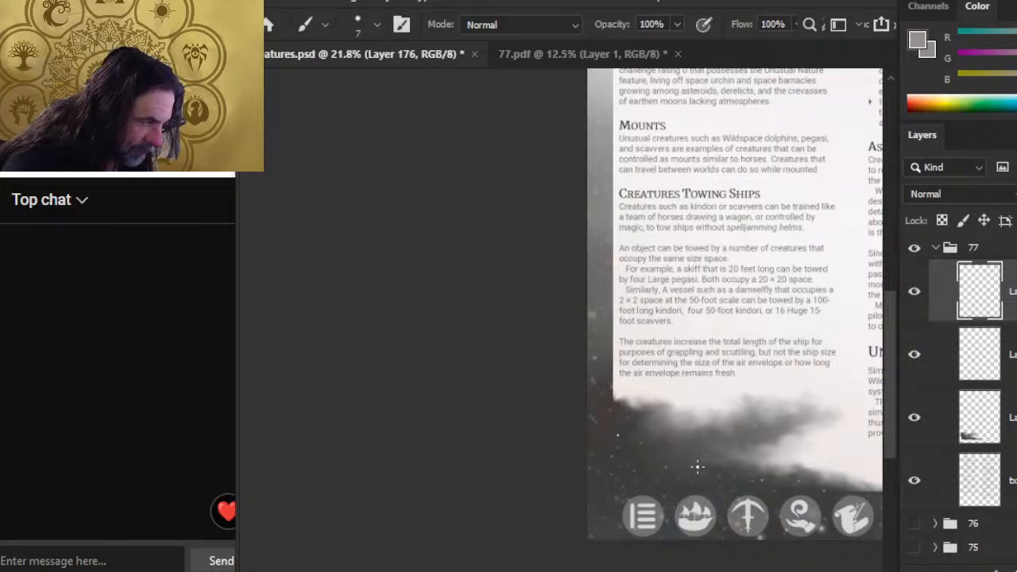
pyautogui.press('e')
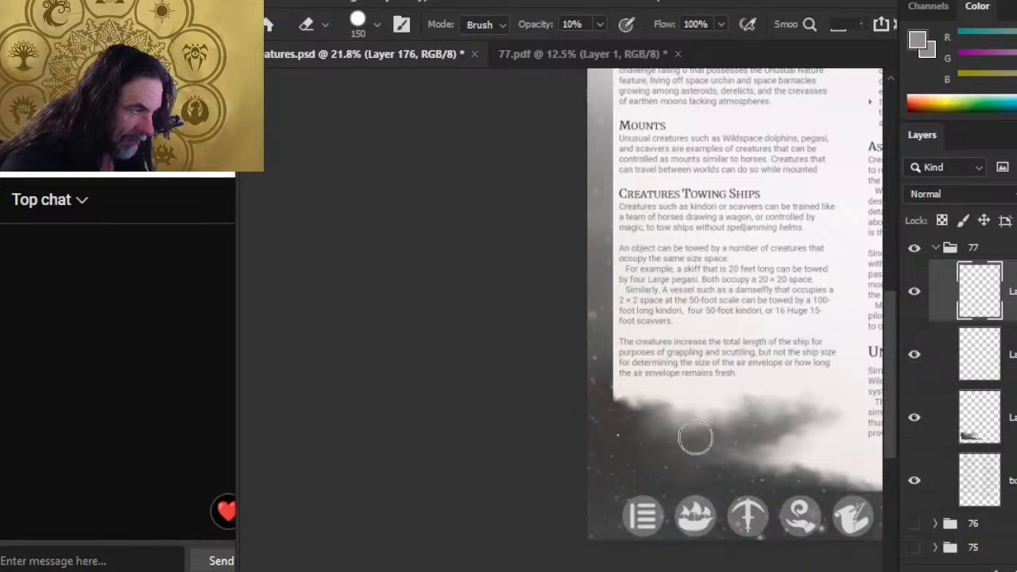
pyautogui.press('b')
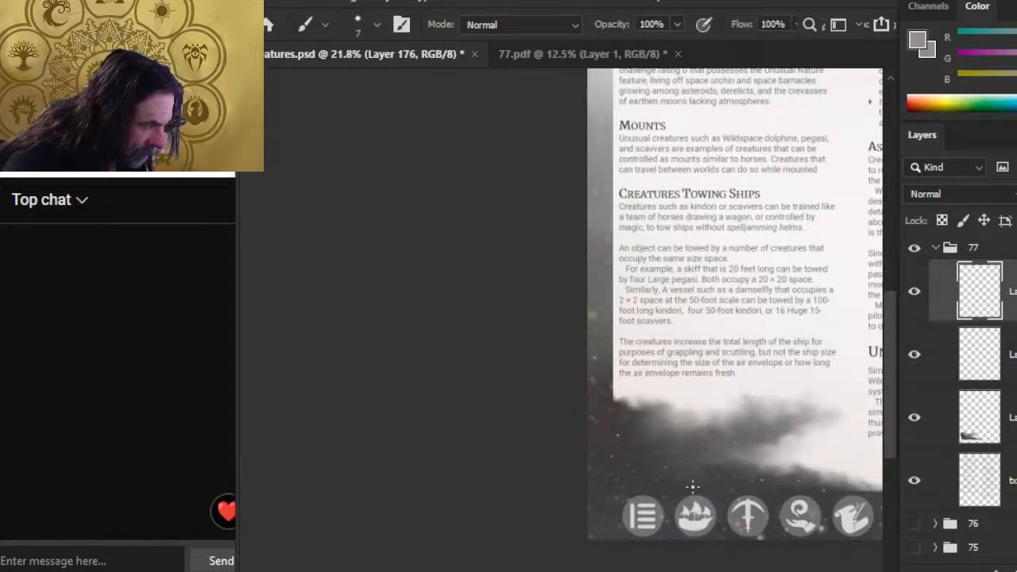
# Step: Dot a larger grey speck in the middle of the smoke at brush size 25 and fade it with the size 150 eraser at 10% opacity
pyautogui.press('e')
pyautogui.press('b')
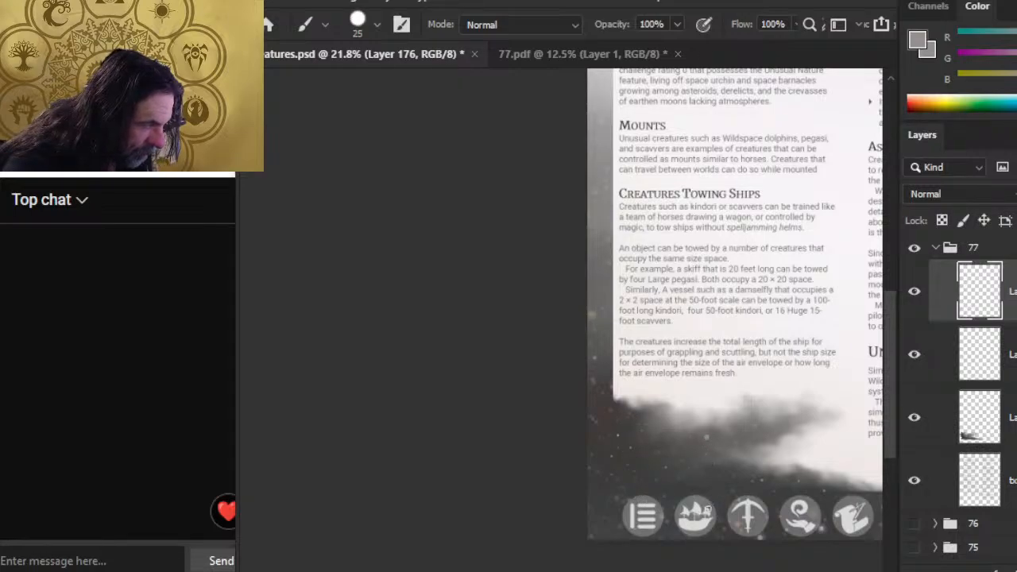
pyautogui.press('e')
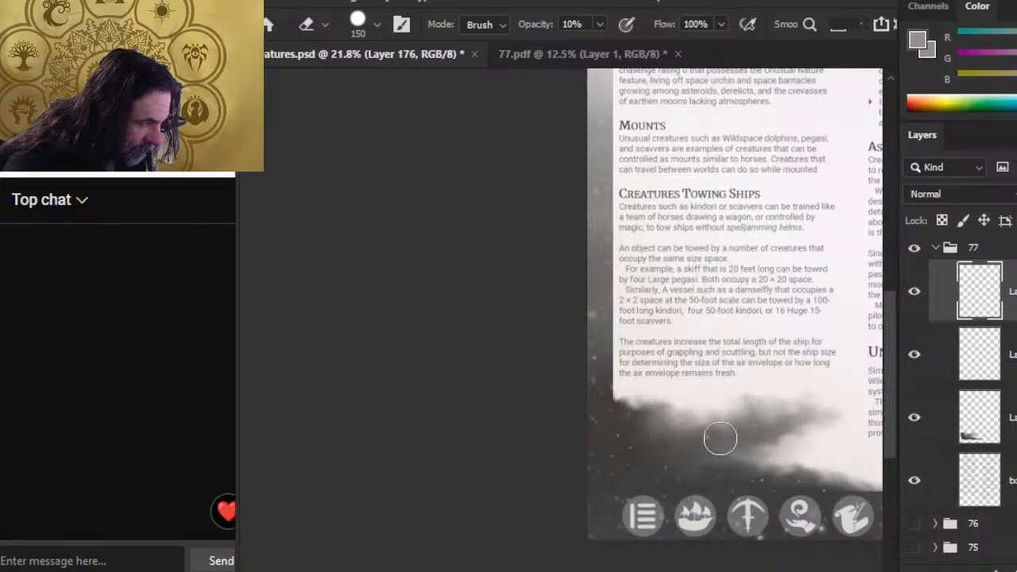
# Step: Lasso the large speck in the middle of the smoke and copy it to a new layer
pyautogui.press('l')
pyautogui.moveTo(713, 426); pyautogui.dragTo(709, 430)
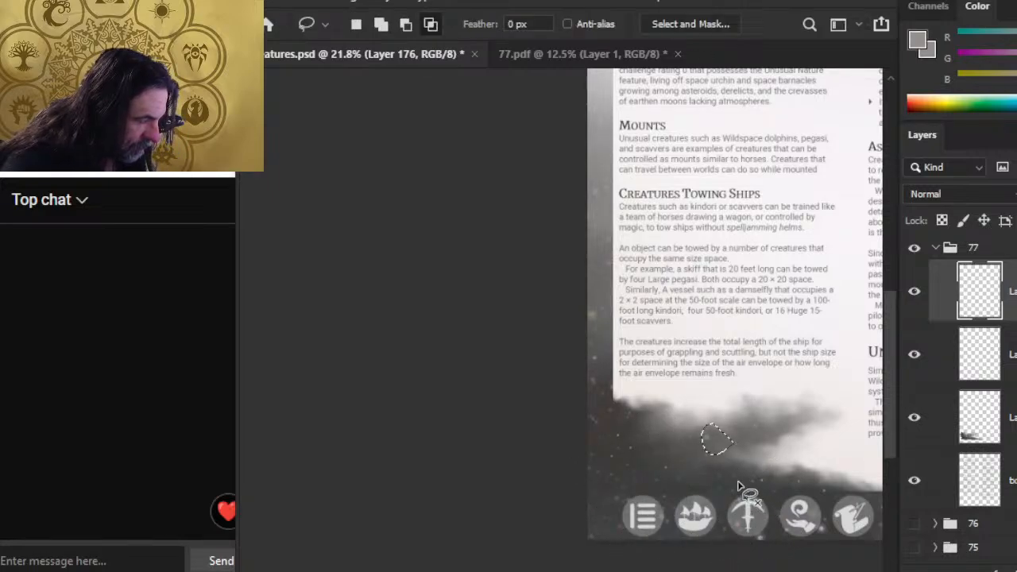
pyautogui.hotkey('ctrl', 'j')
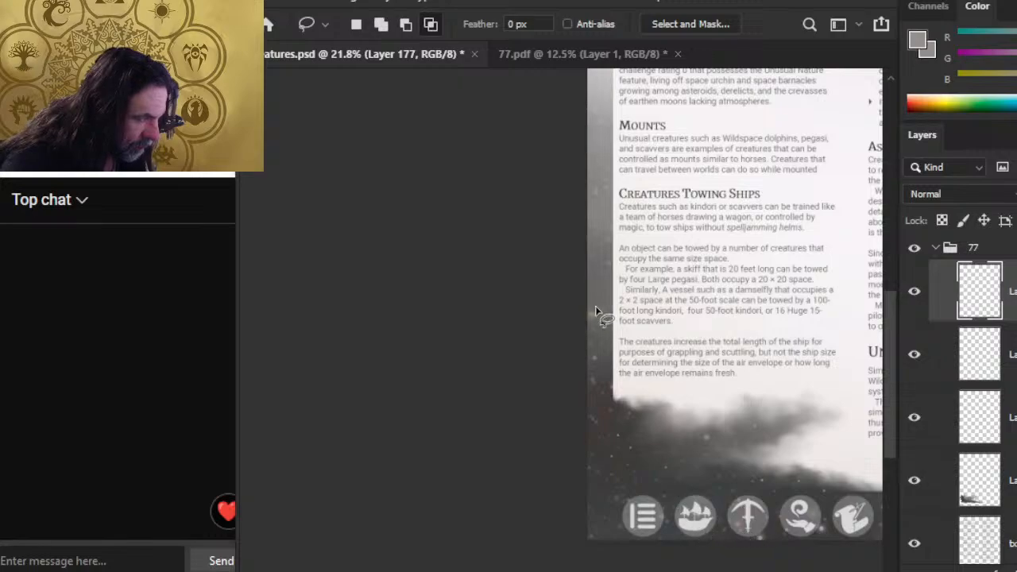
# Step: Apply a Gaussian Blur of about 2.8 px to the copied large speck and merge the speck layers above the smoke
pyautogui.click(508, 2)
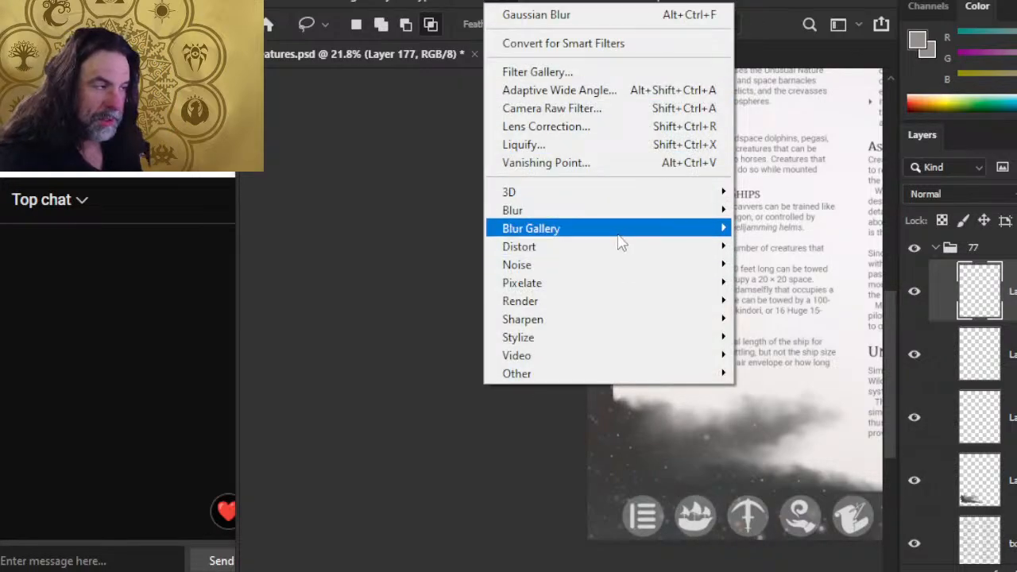
pyautogui.moveTo(618, 212)
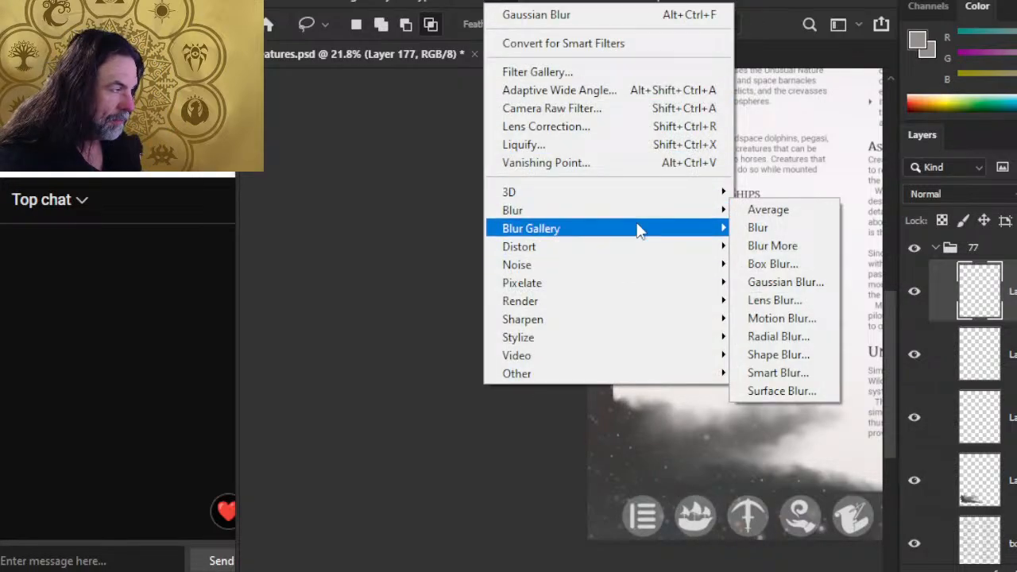
pyautogui.click(801, 282)
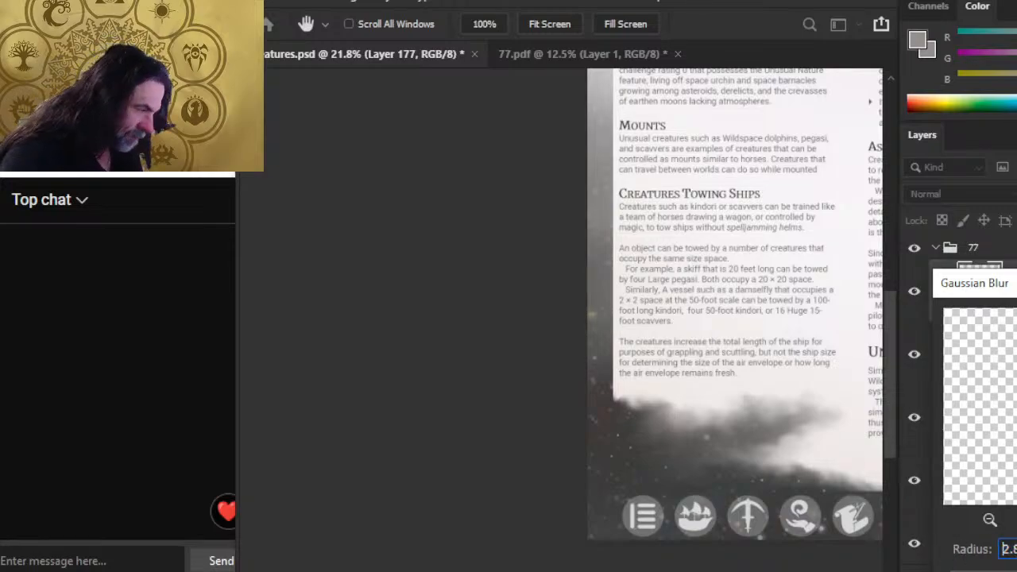
pyautogui.press('Return')
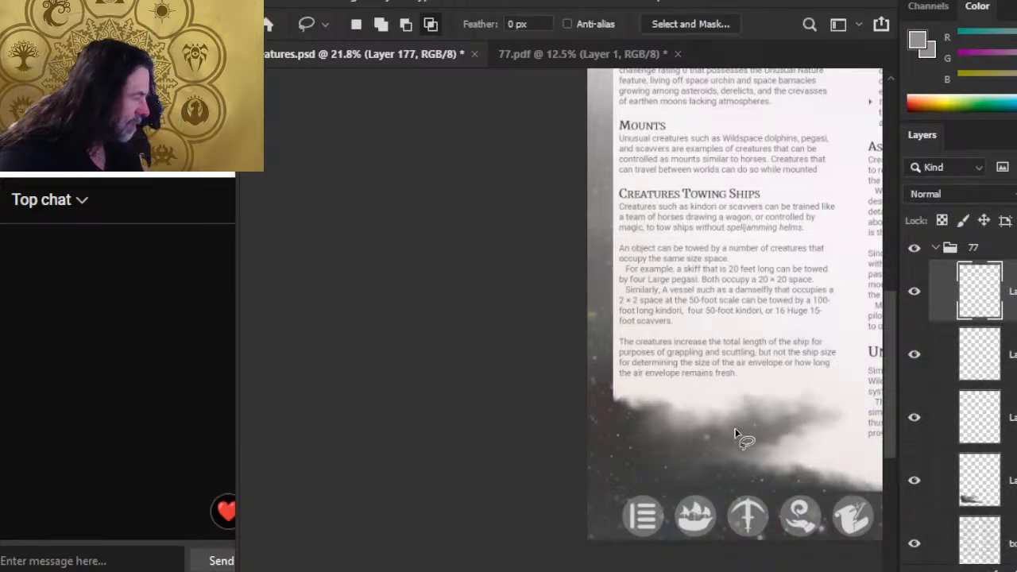
pyautogui.rightClick(985, 417)
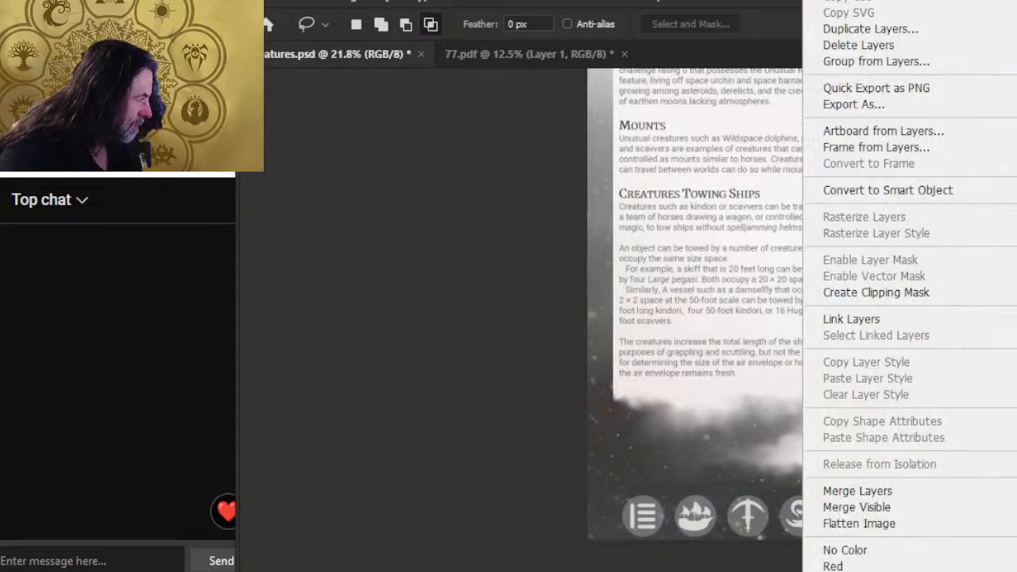
pyautogui.click(845, 488)
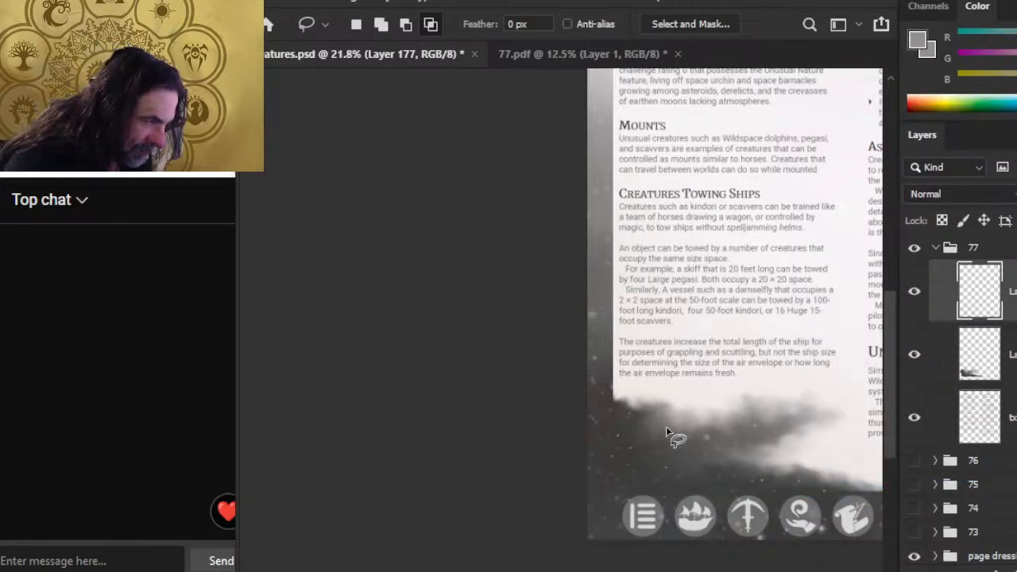
# Step: Lasso a group of specks across the dark smoke above the icons and copy them to a new layer
pyautogui.moveTo(628, 418); pyautogui.dragTo(642, 492)
pyautogui.hotkey('ctrl', 'j')
pyautogui.moveTo(699, 472); pyautogui.dragTo(763, 493)
pyautogui.rightClick(990, 477)
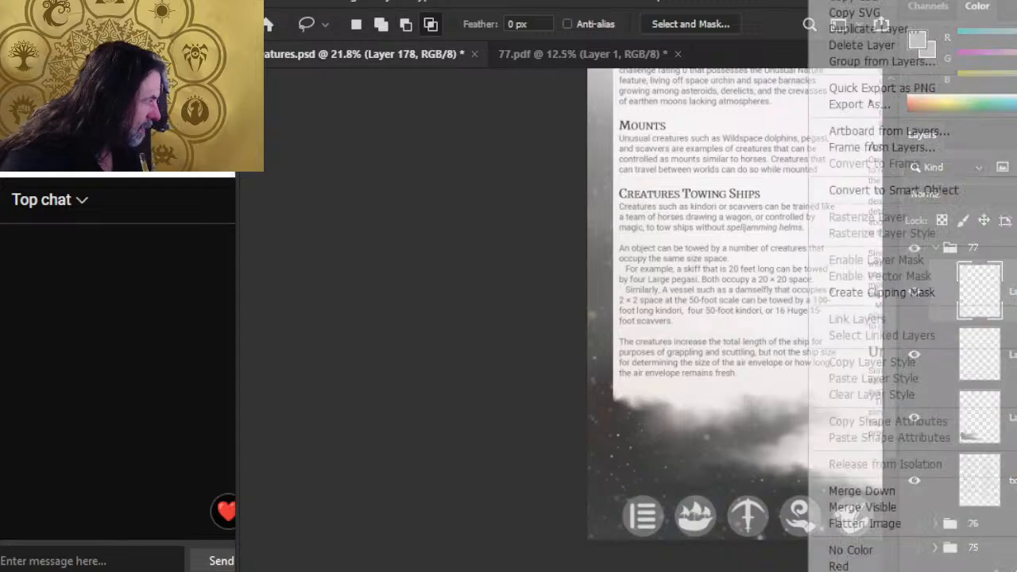
pyautogui.press('Escape')
# Step: Apply a Gaussian Blur of about 3.9 px to the copied speck group and merge it down into the speck layer
pyautogui.hotkey('alt', 't')
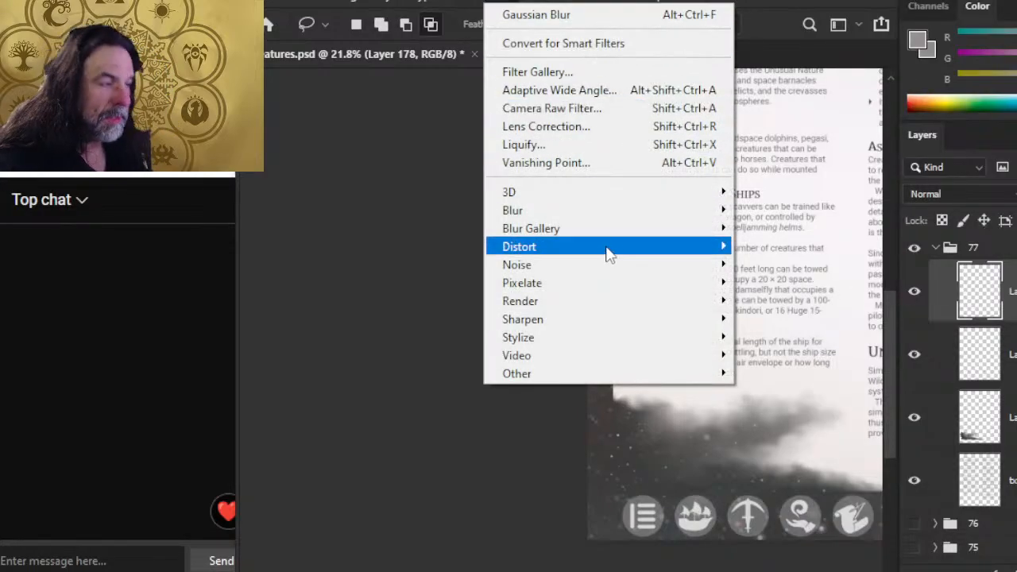
pyautogui.moveTo(612, 236)
pyautogui.moveTo(613, 216)
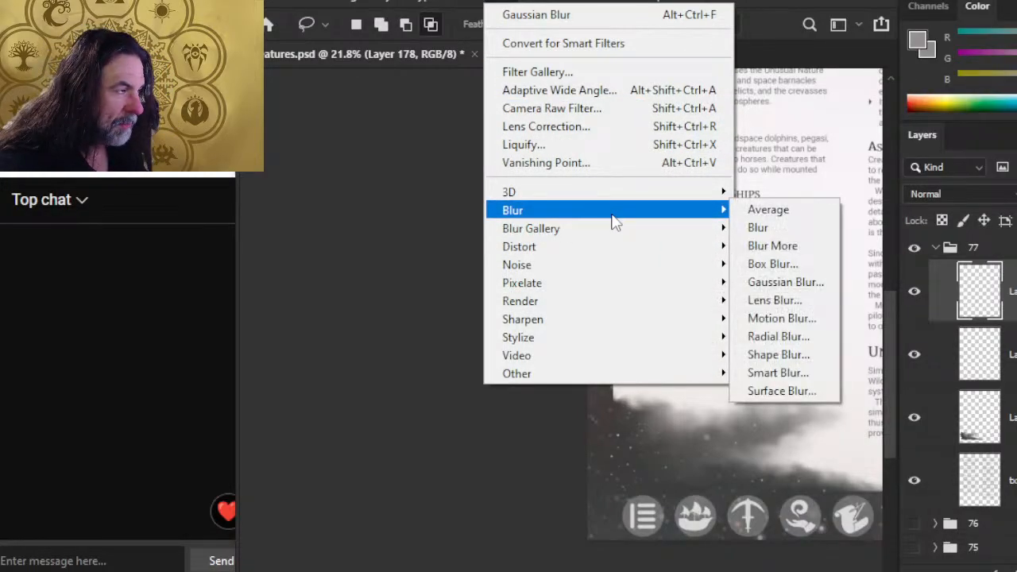
pyautogui.click(794, 286)
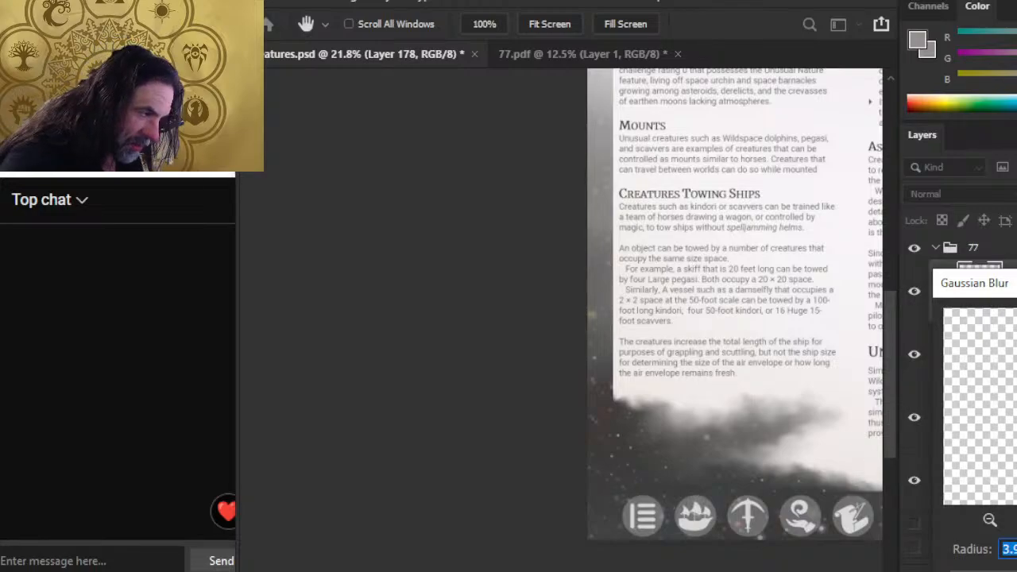
pyautogui.press('Return')
pyautogui.press('e')
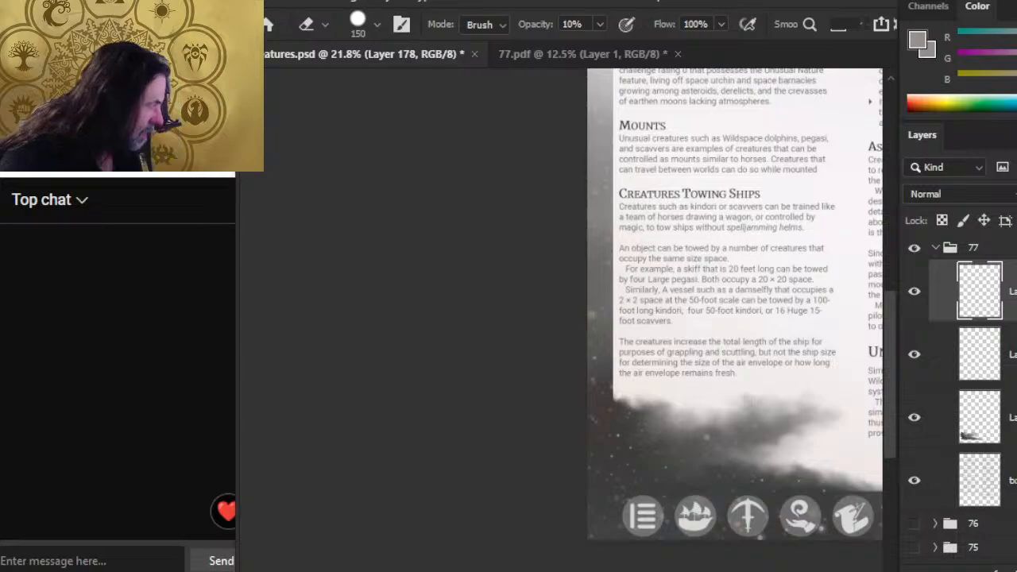
pyautogui.rightClick(945, 291)
pyautogui.click(980, 490)
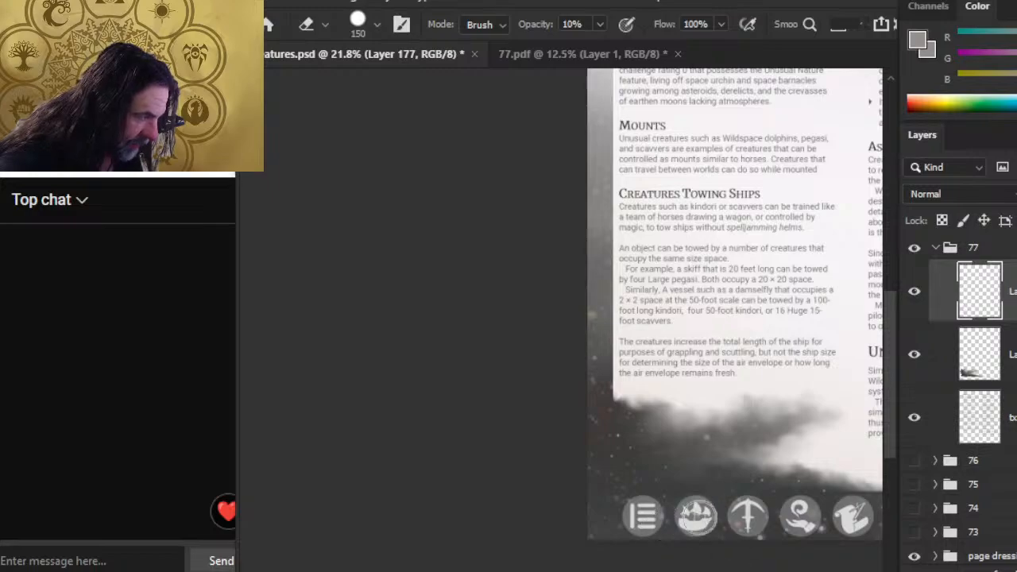
# Step: Add a new layer, dot light specks over the lower smoke at brush size 10, and fade them with the eraser at 10% opacity
pyautogui.hotkey('ctrl', 'shift', 'alt', 'n')
pyautogui.press('b')
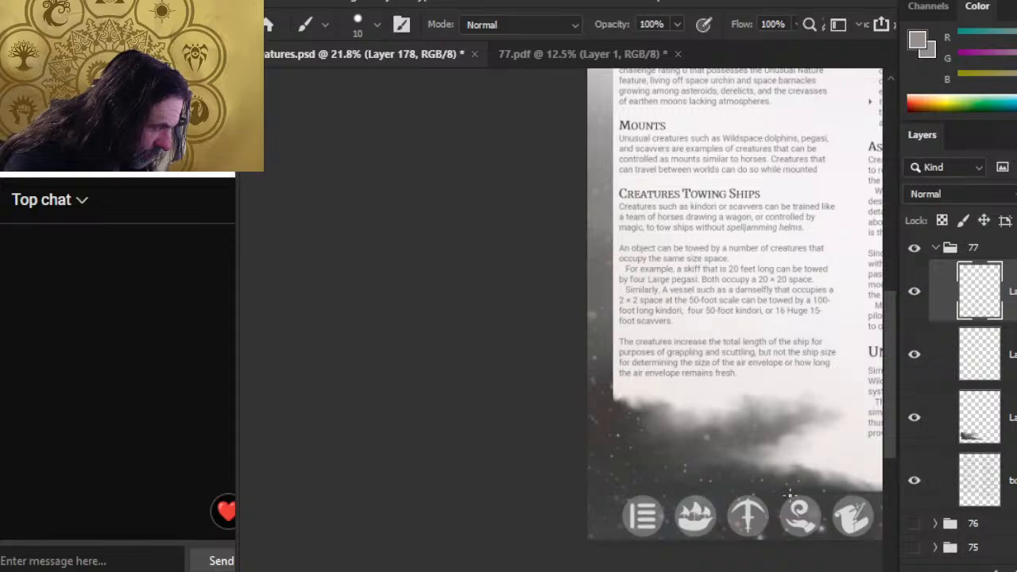
pyautogui.press('e')
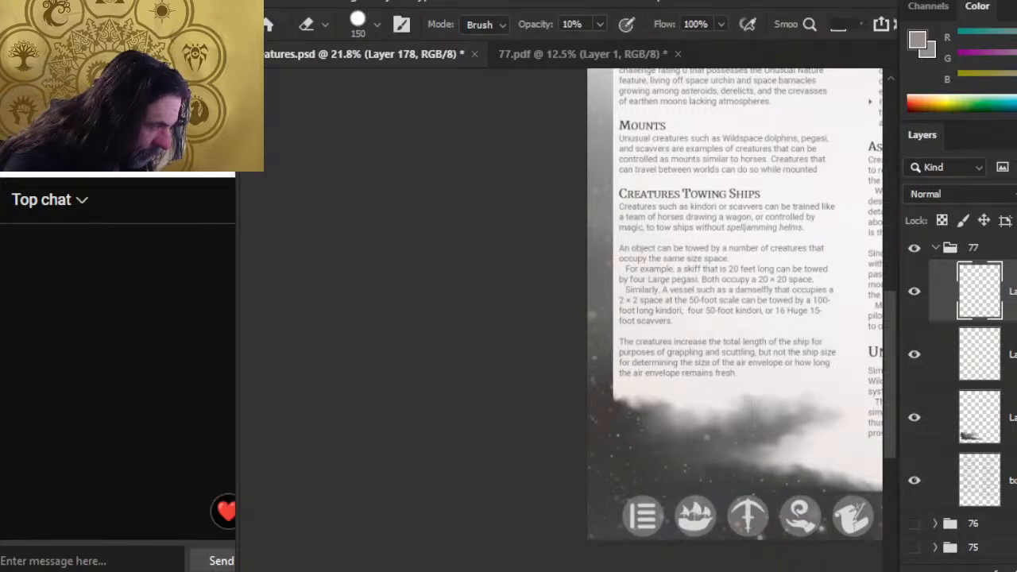
# Step: Duplicate the new speck layer and merge the copy down into it
pyautogui.rightClick(955, 401)
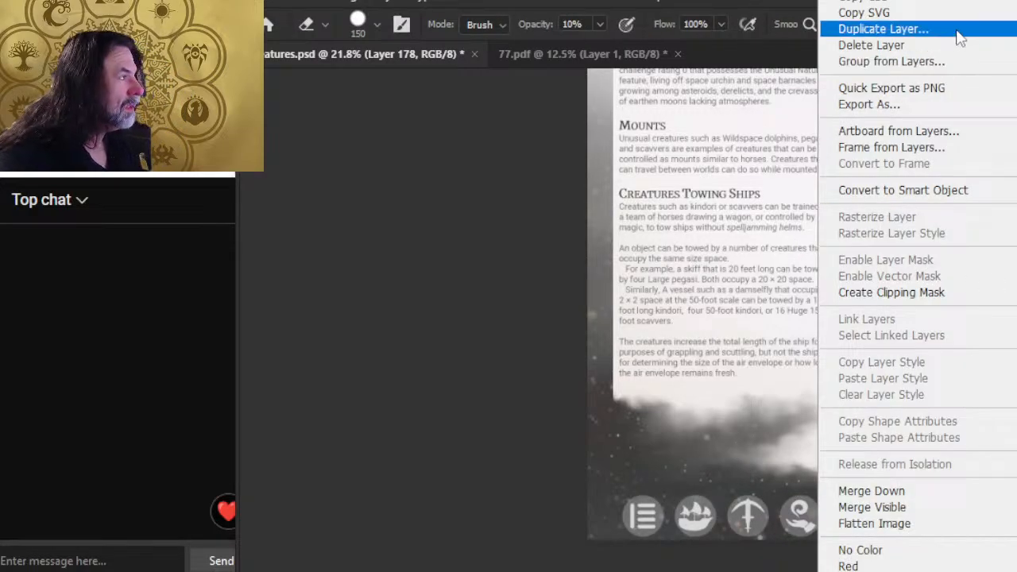
pyautogui.click(874, 27)
pyautogui.press('Return')
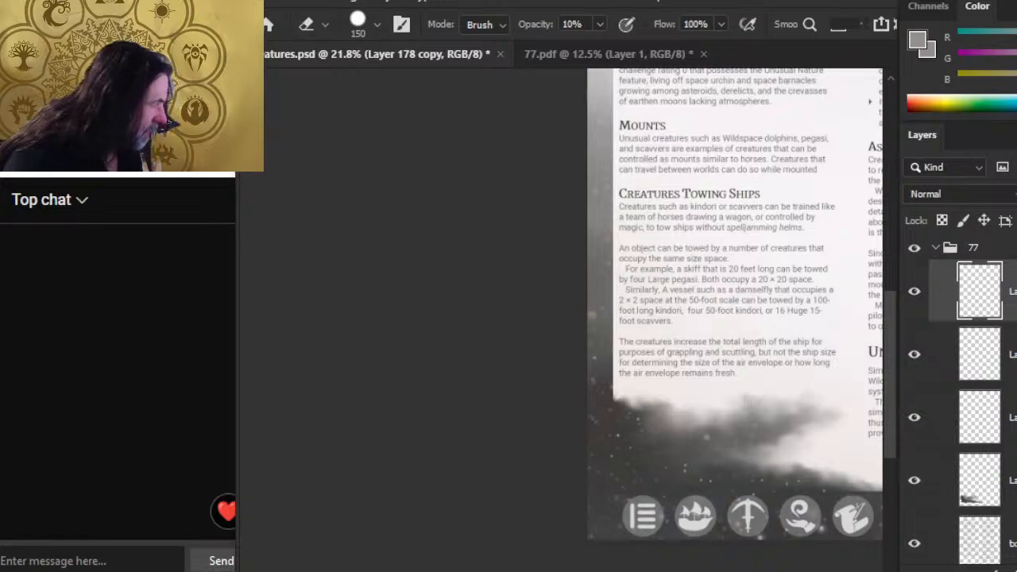
pyautogui.rightClick(1007, 374)
pyautogui.click(899, 493)
# Step: Apply a Gaussian Blur of about 1.8 px to a lassoed copy of the new specks and merge all speck layers into one
pyautogui.press('l')
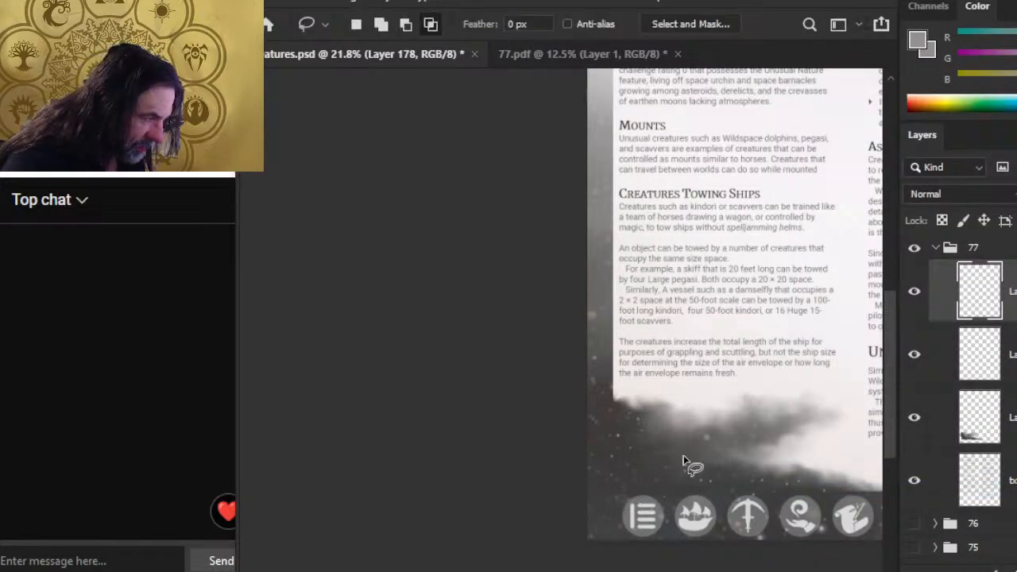
pyautogui.hotkey('ctrl', 'j')
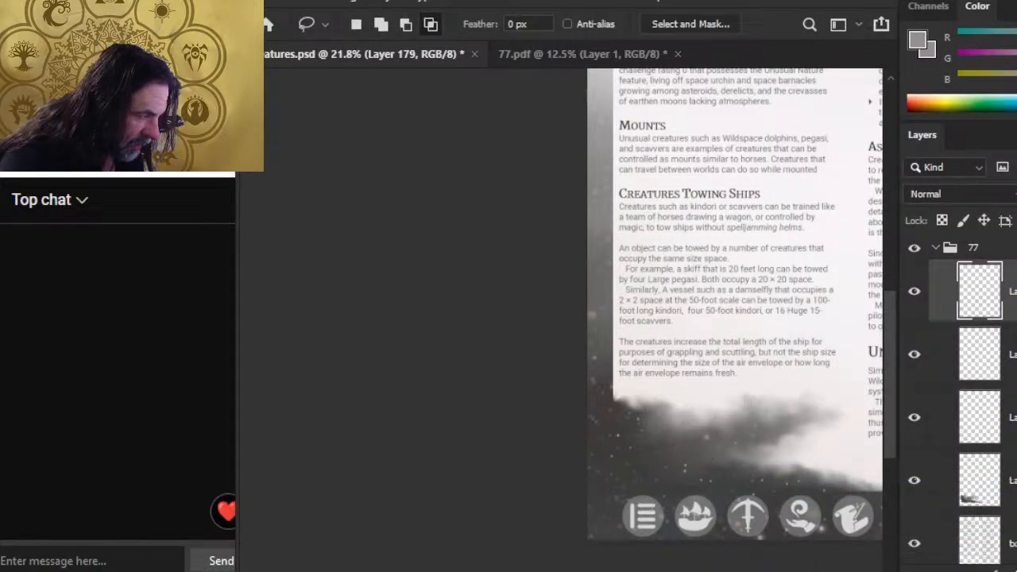
pyautogui.click(477, 4)
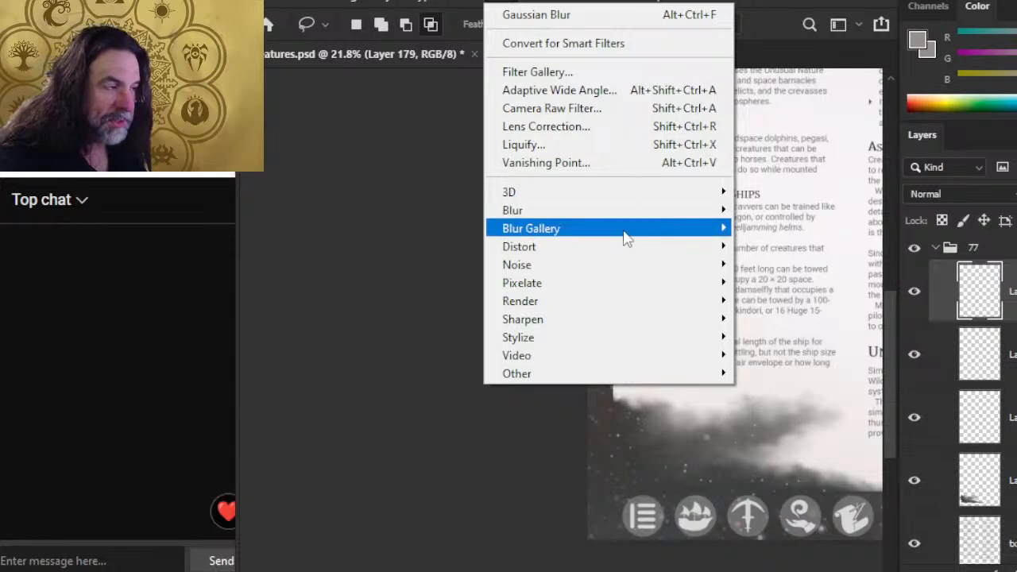
pyautogui.moveTo(640, 213)
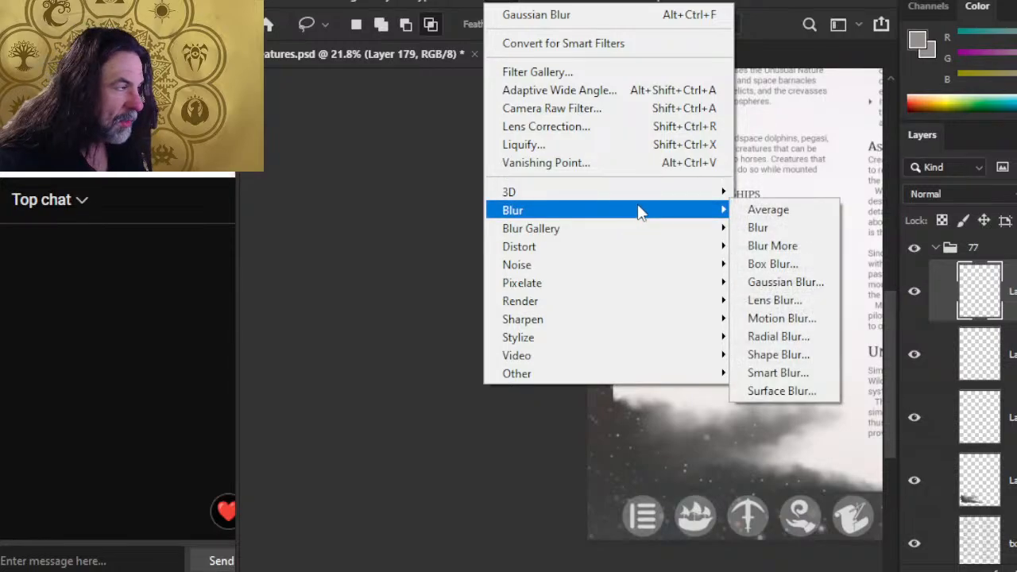
pyautogui.click(786, 288)
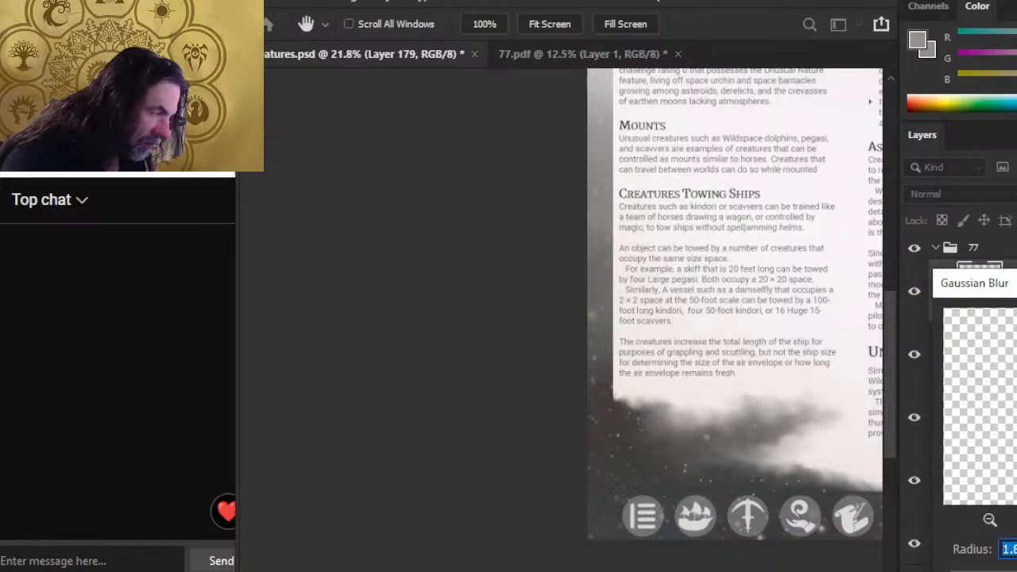
pyautogui.press('Return')
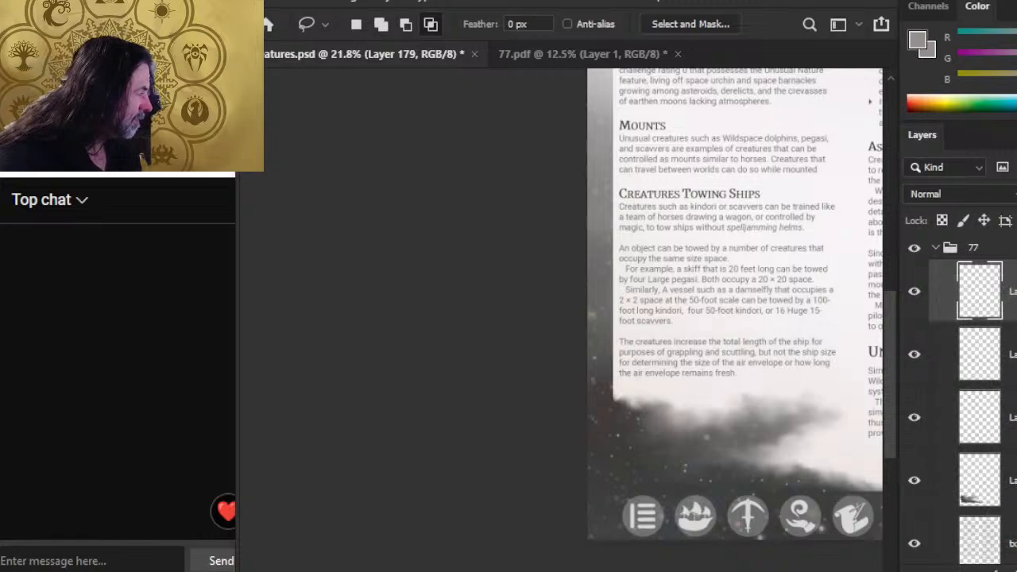
pyautogui.rightClick(953, 479)
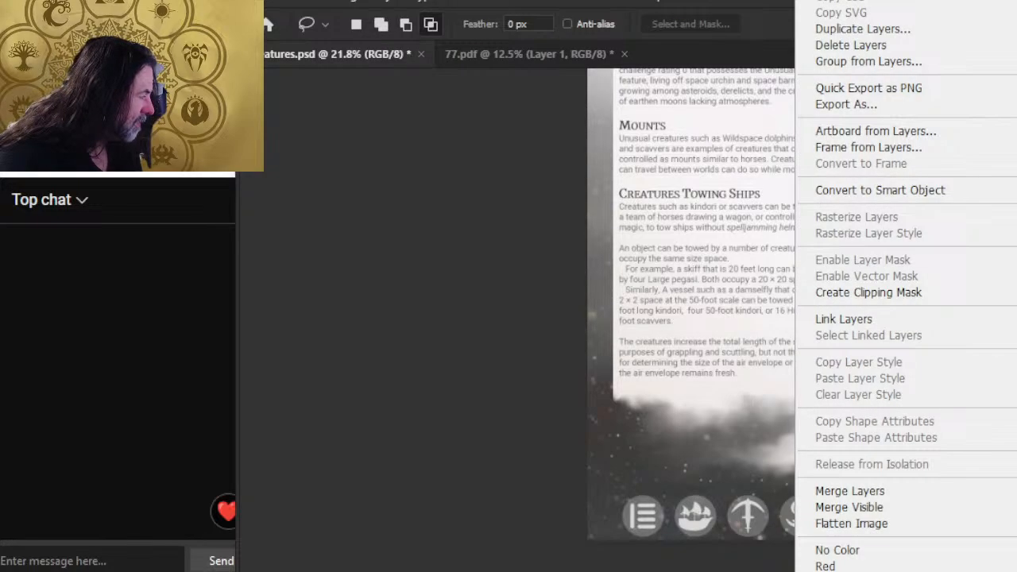
pyautogui.click(942, 493)
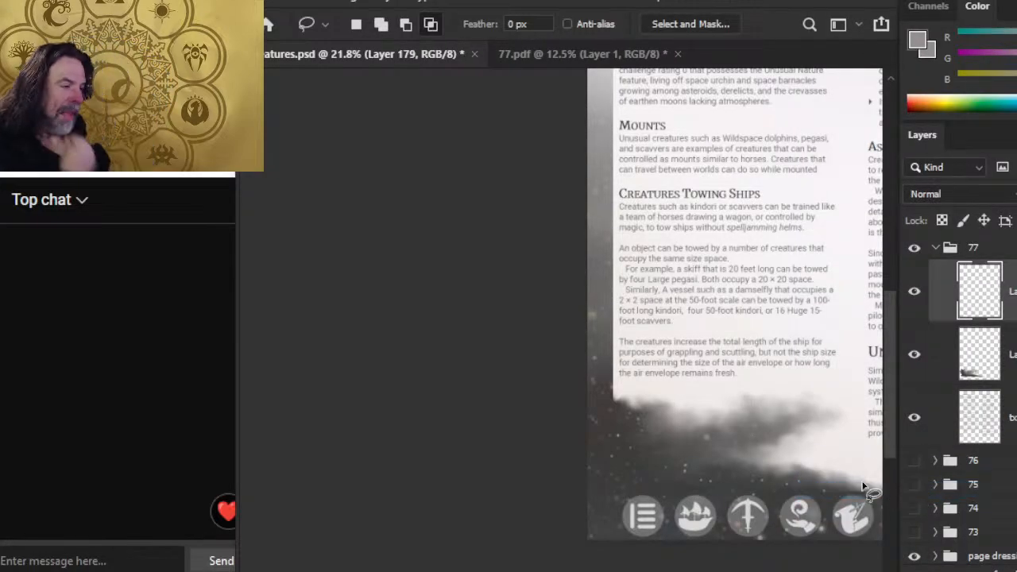
# Step: Fade specks over the corner smoke with a size 125 eraser at 20% opacity
pyautogui.press('z')
pyautogui.click(679, 477)
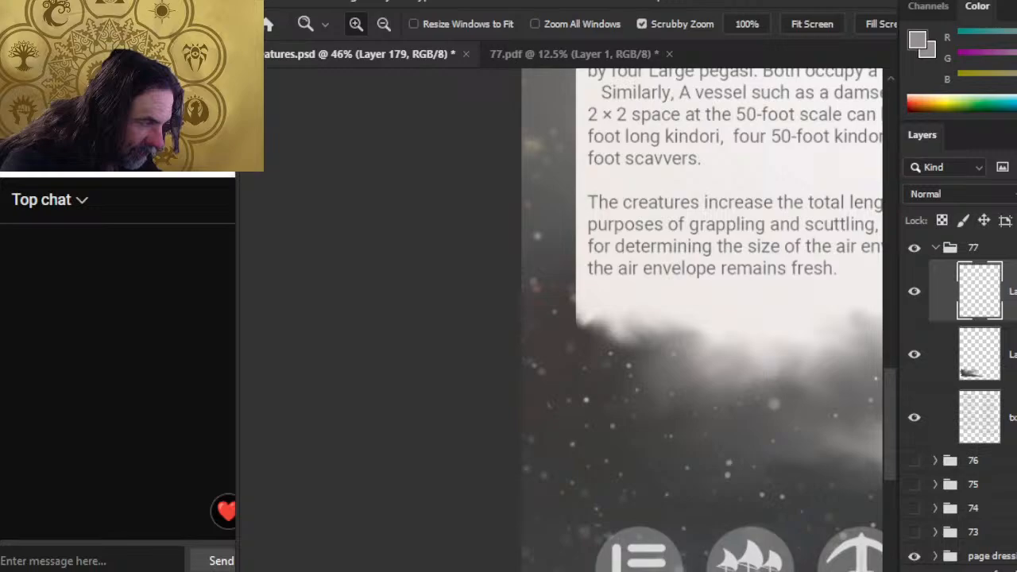
pyautogui.keyDown('alt'); pyautogui.click(701, 513); pyautogui.keyUp('alt')
pyautogui.moveTo(701, 513); pyautogui.dragTo(651, 431)
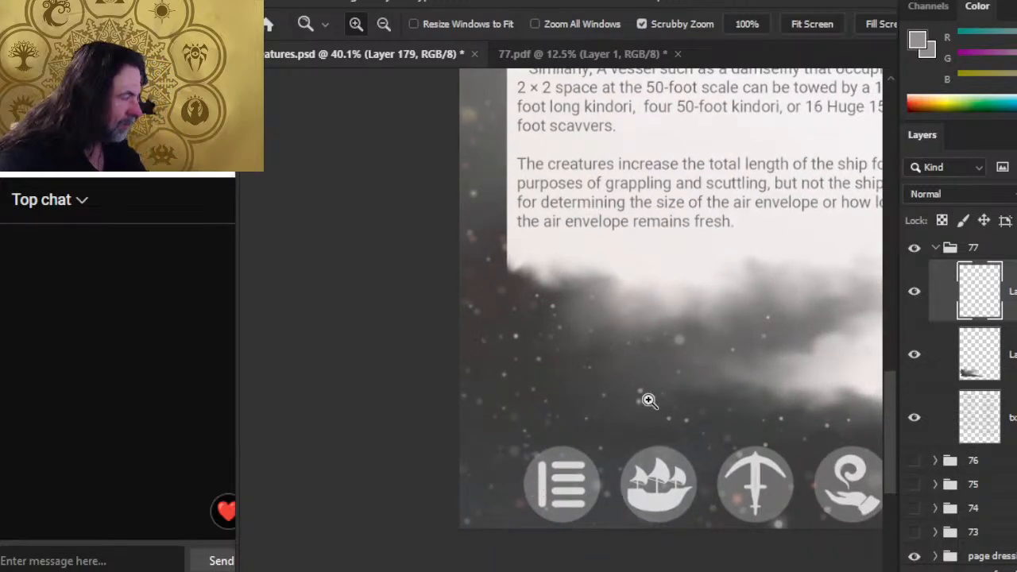
pyautogui.press('e')
pyautogui.press('[')
pyautogui.press('2')
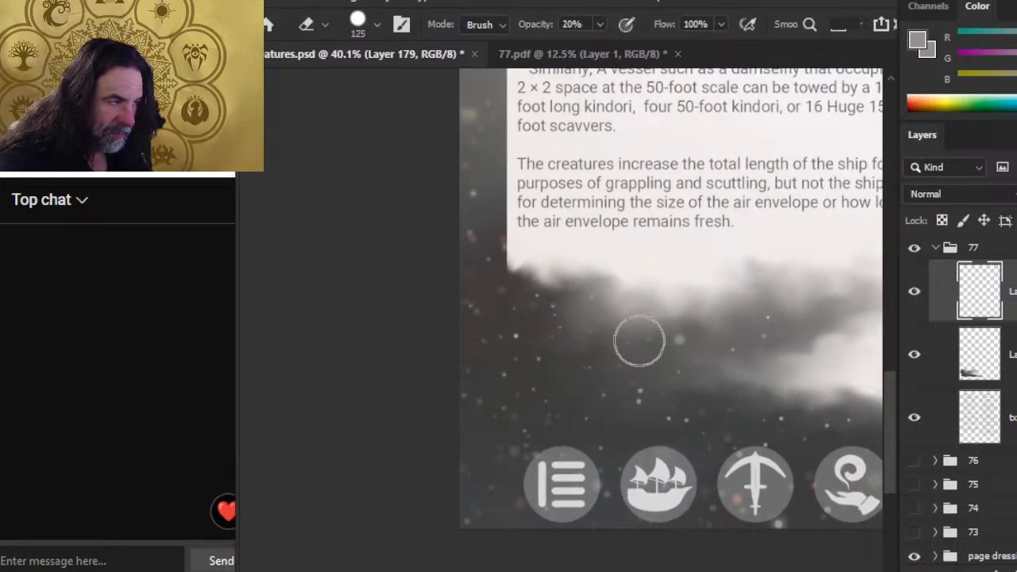
# Step: Dot extra specks around the corner smoke at brush size 10 and soften them with the eraser reduced to size 80 at 20% opacity
pyautogui.press('b')
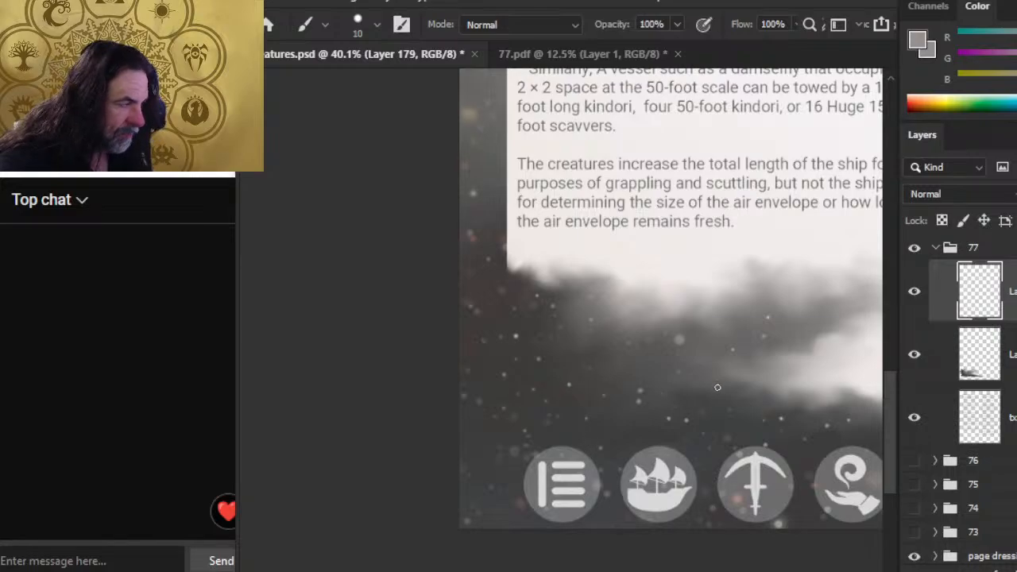
pyautogui.press('e')
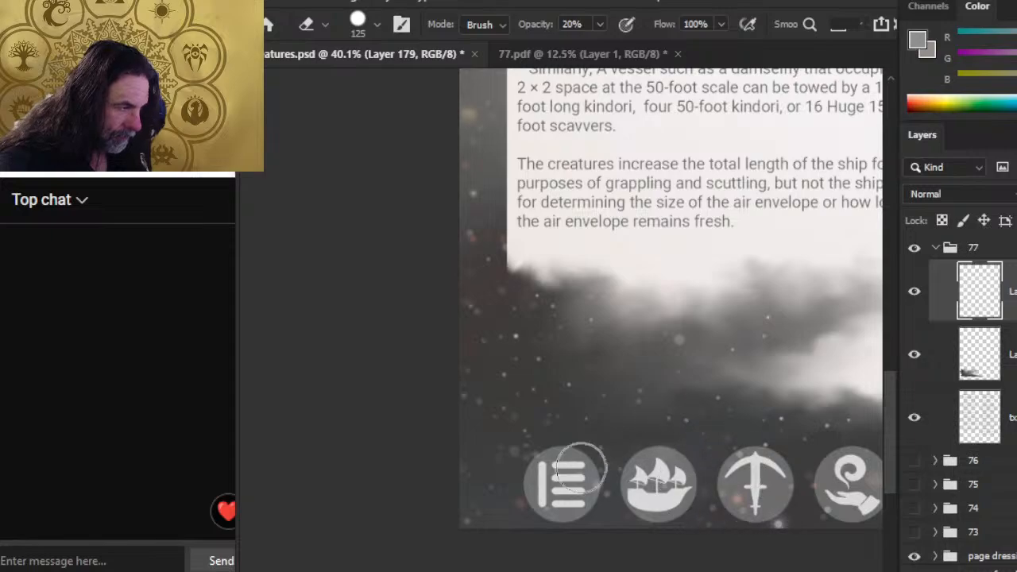
pyautogui.press('[')
pyautogui.press('[')
pyautogui.press('[')
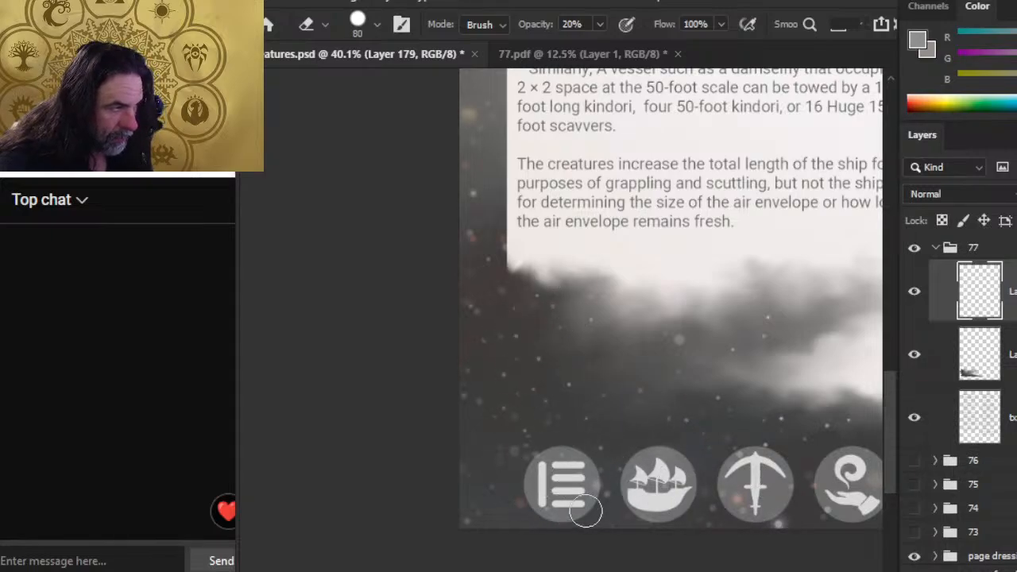
pyautogui.press('z')
pyautogui.scroll(-3, 659, 431)
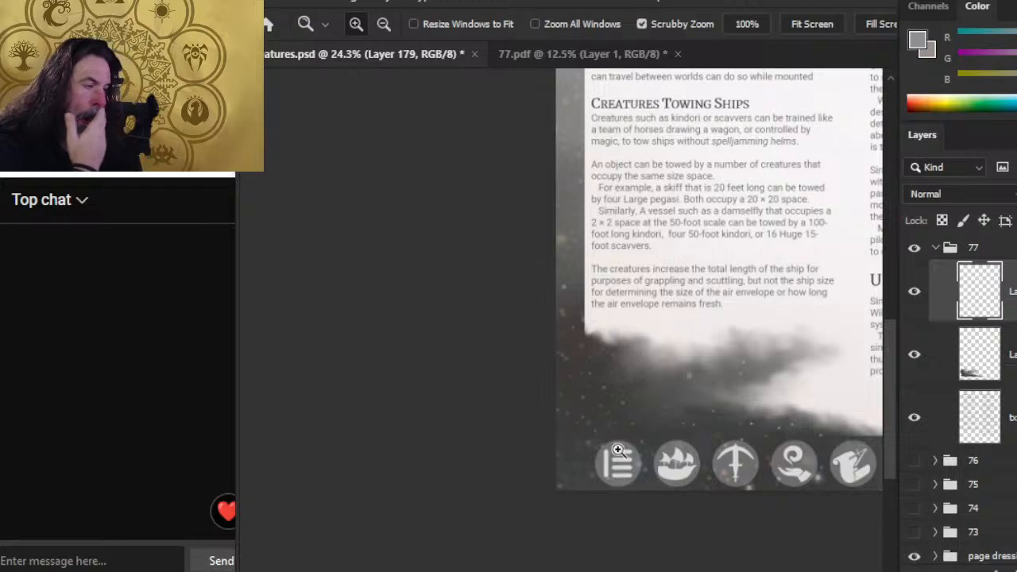
# Step: Lasso a small patch of specks above the list icon in the page's lower corner and copy it to a new layer
pyautogui.scroll(3, 604, 439)
pyautogui.press('e')
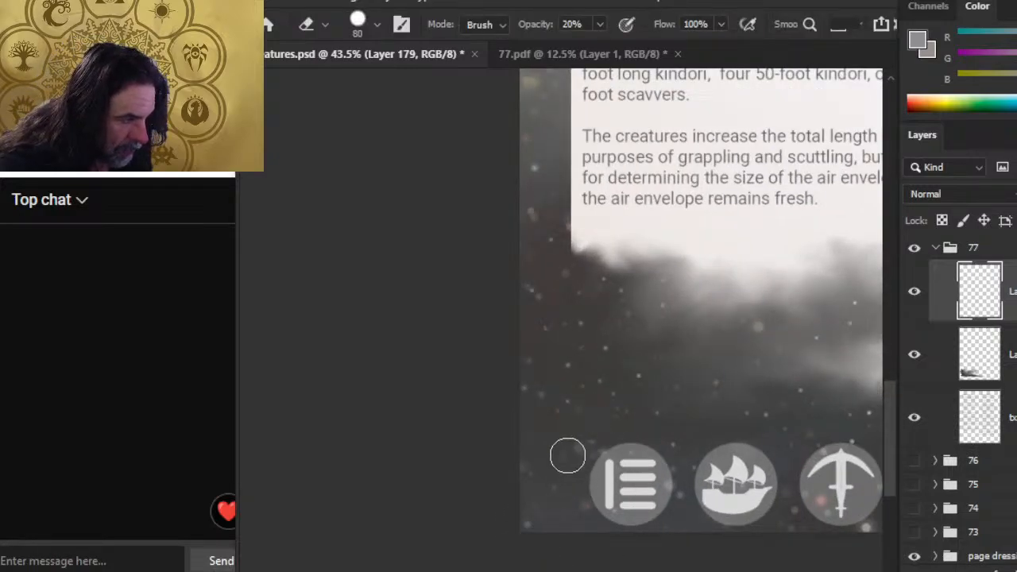
pyautogui.press('[')
pyautogui.press('[')
pyautogui.press('[')
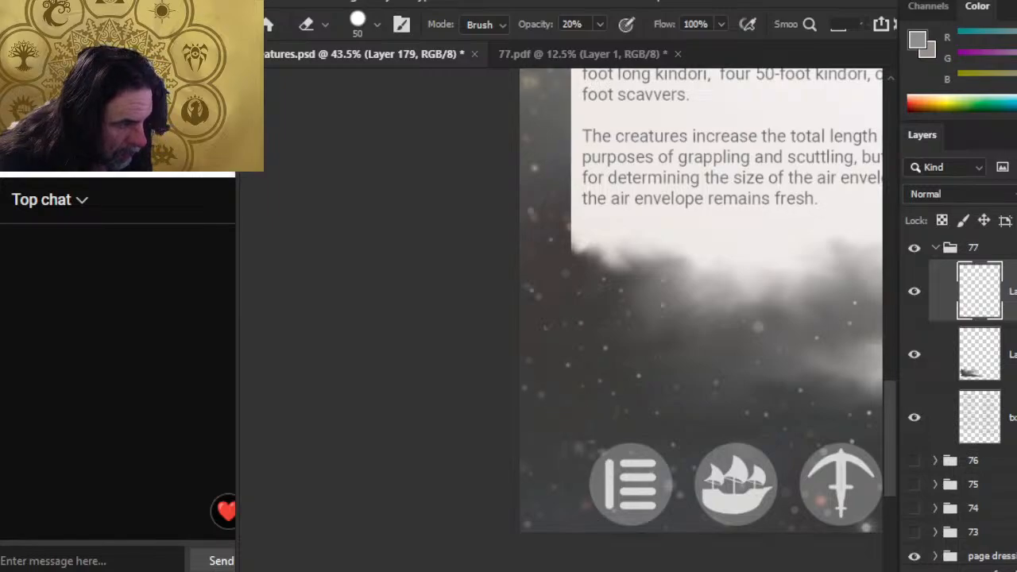
pyautogui.press('l')
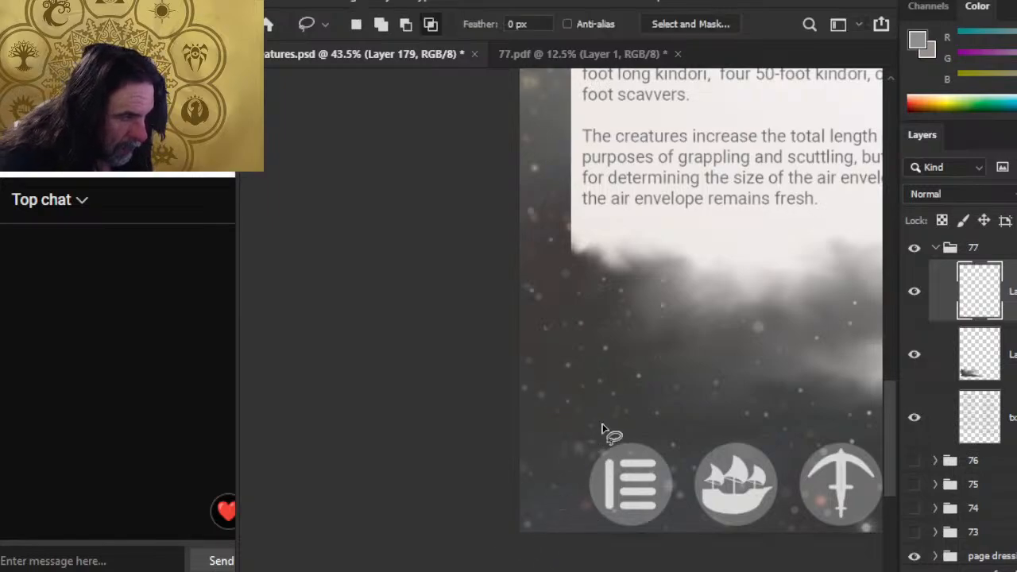
pyautogui.moveTo(597, 411)
pyautogui.mouseDown()
pyautogui.moveTo(545, 421)
pyautogui.moveTo(594, 417)
pyautogui.mouseUp()
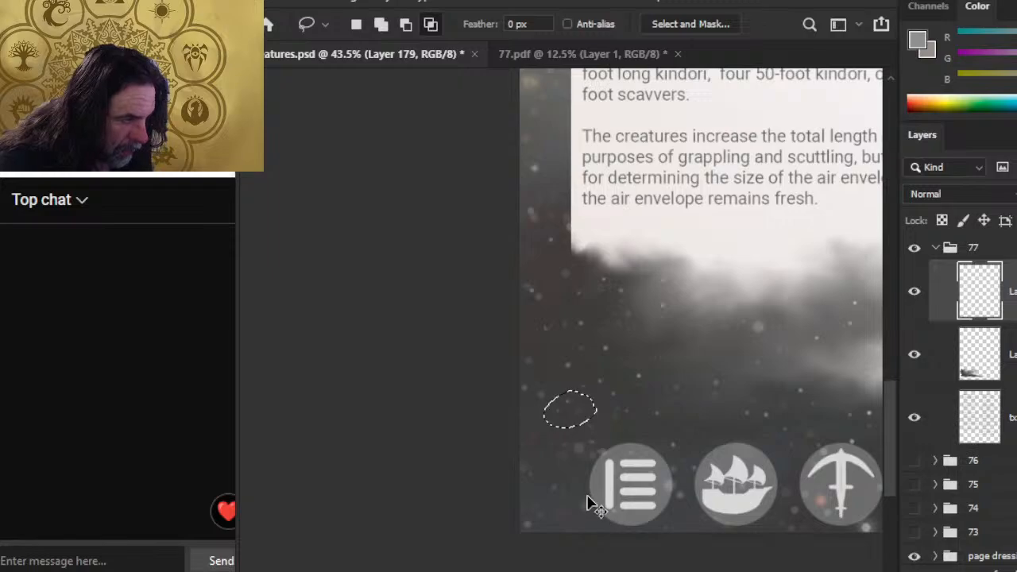
pyautogui.hotkey('ctrl', 'j')
pyautogui.click(473, 4)
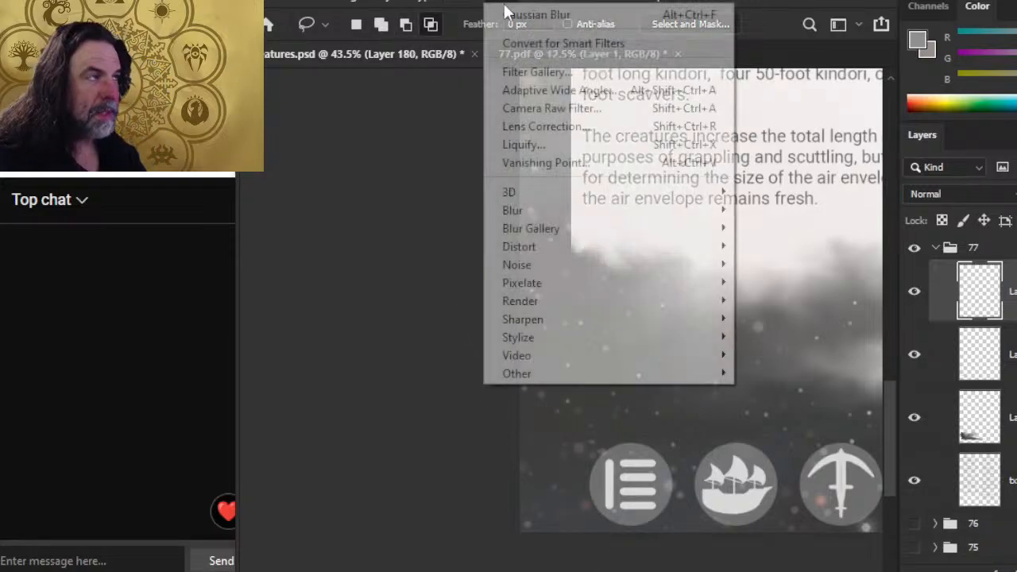
pyautogui.moveTo(586, 213)
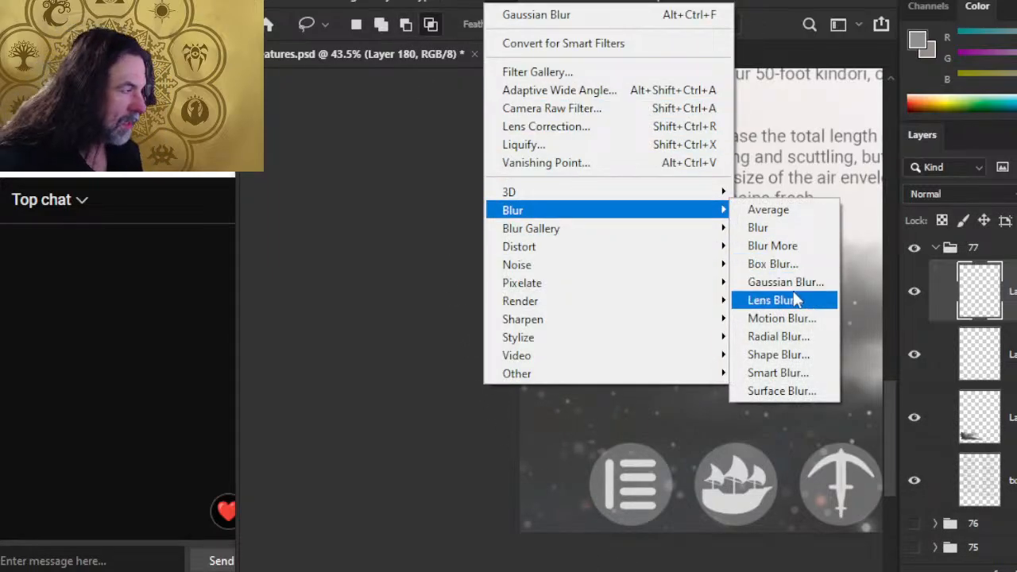
pyautogui.click(794, 300)
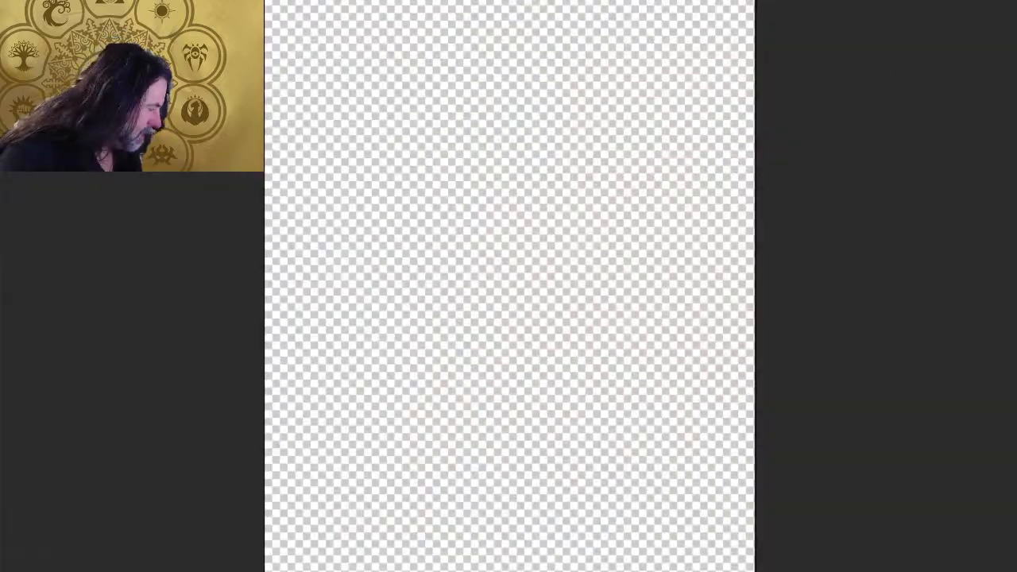
pyautogui.press('Escape')
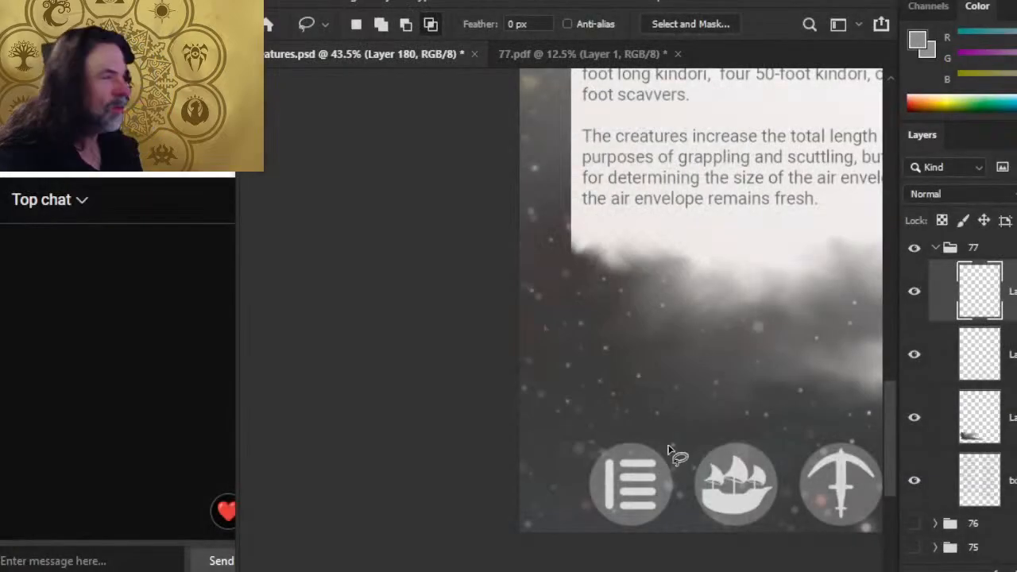
# Step: Apply a Gaussian Blur of about 1.8 px to the copied speck patch and merge it down into the speck layer
pyautogui.click(496, 7)
pyautogui.moveTo(676, 218)
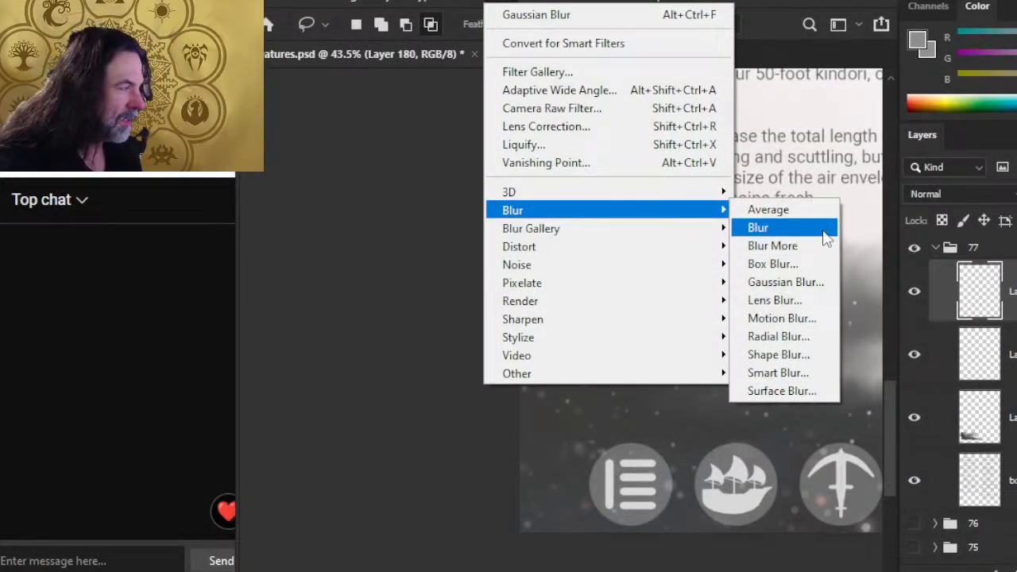
pyautogui.click(810, 285)
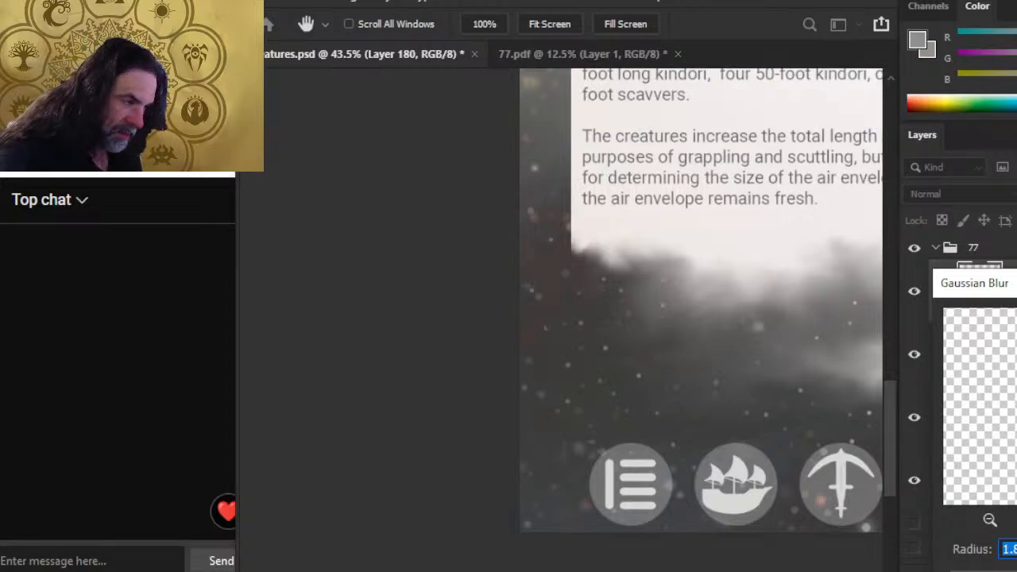
pyautogui.press('Return')
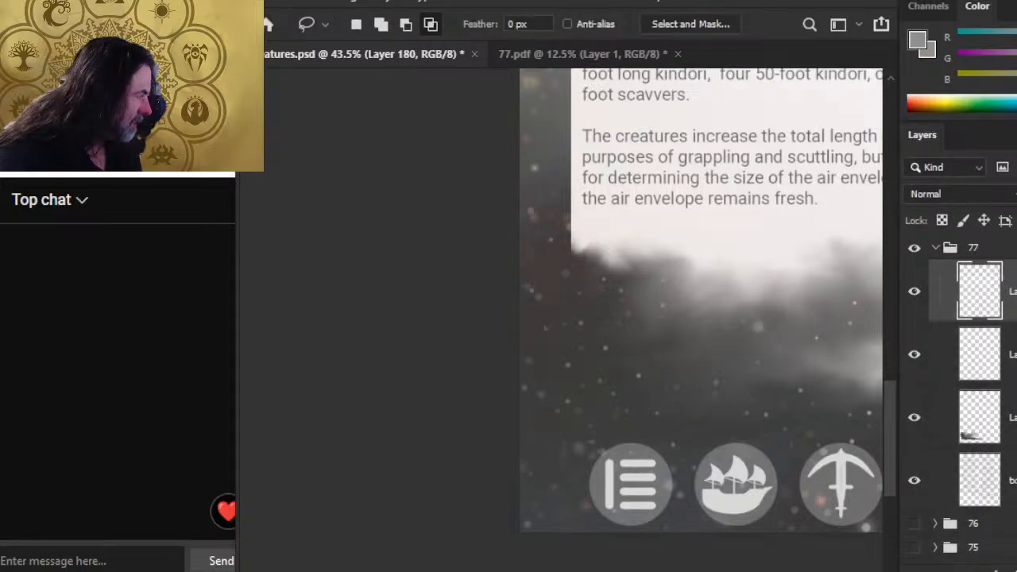
pyautogui.rightClick(965, 528)
pyautogui.click(953, 496)
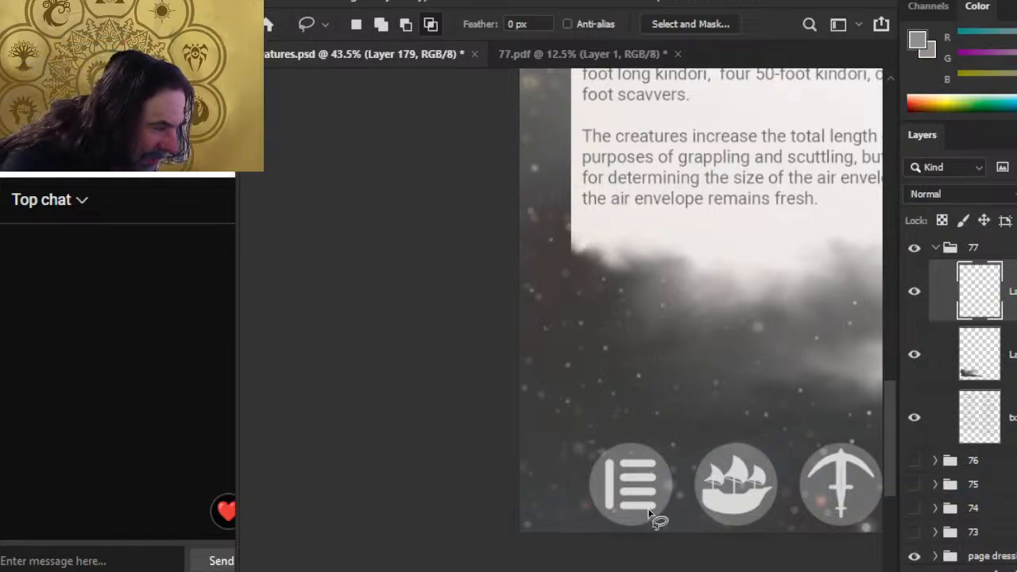
# Step: Review the whole of page 77, collapse the 77 layer group and save creatures.psd
pyautogui.press('z')
pyautogui.moveTo(704, 447); pyautogui.dragTo(632, 463)
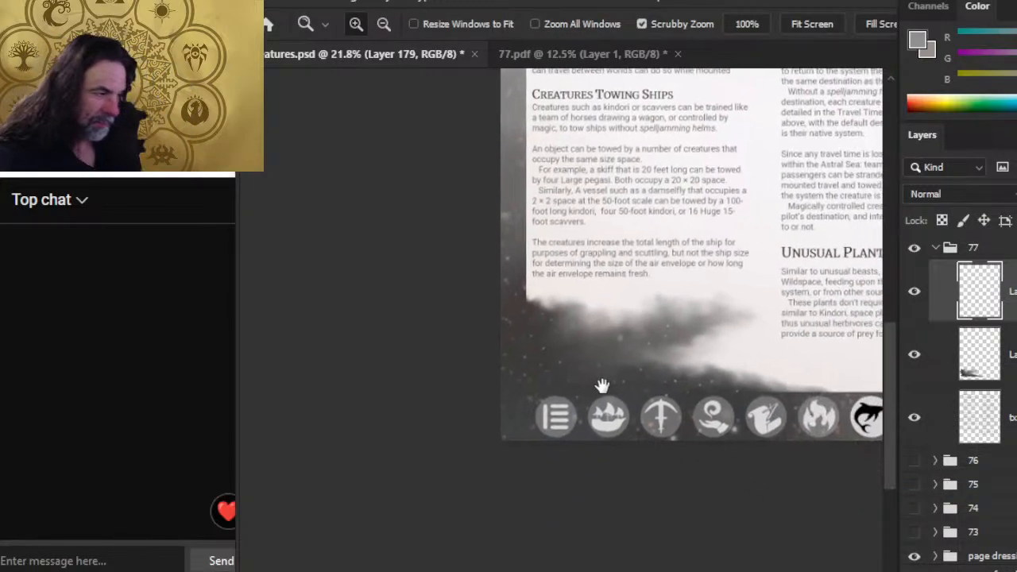
pyautogui.moveTo(717, 481); pyautogui.dragTo(636, 482)
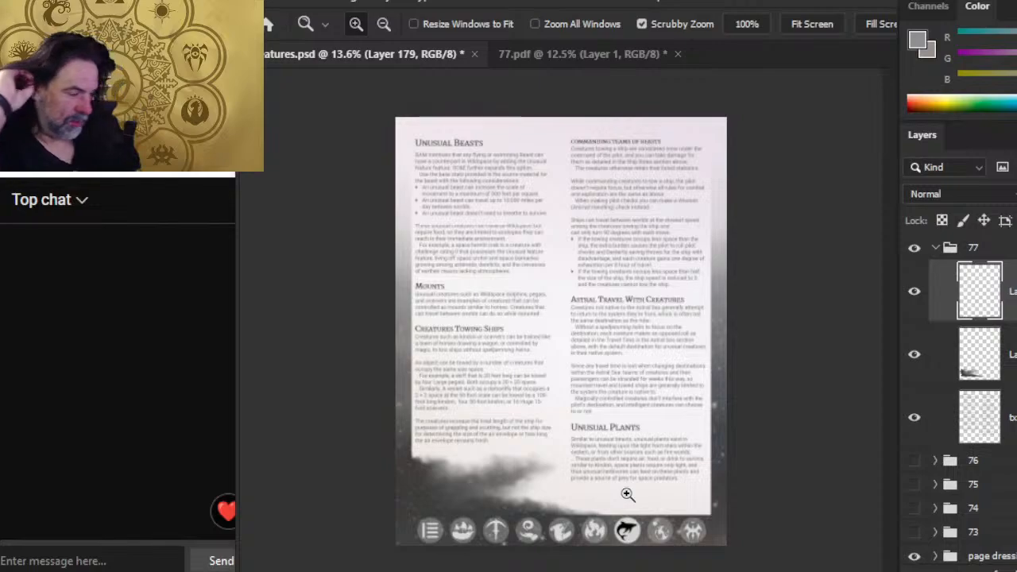
pyautogui.click(935, 248)
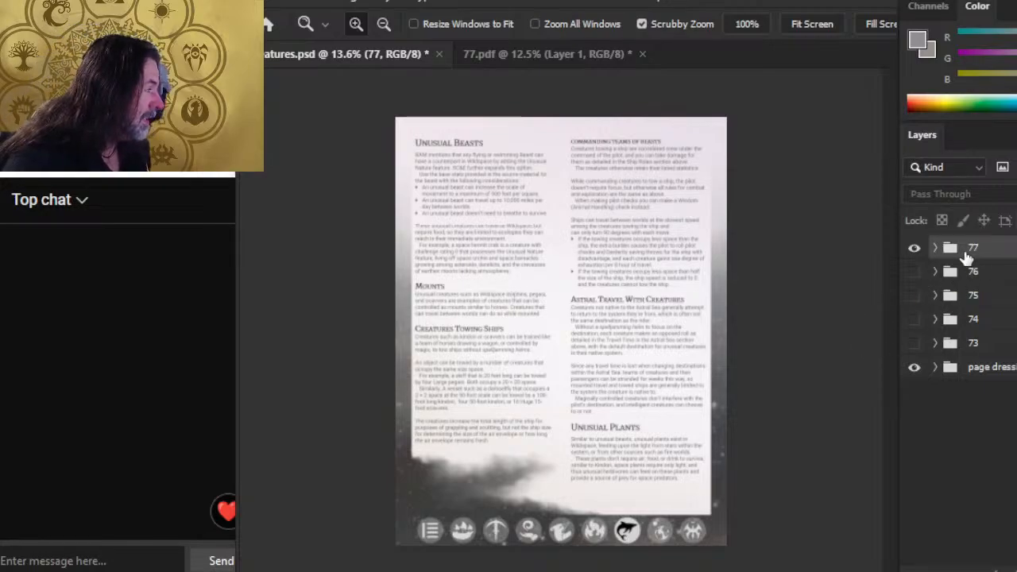
pyautogui.hotkey('ctrl', 's')
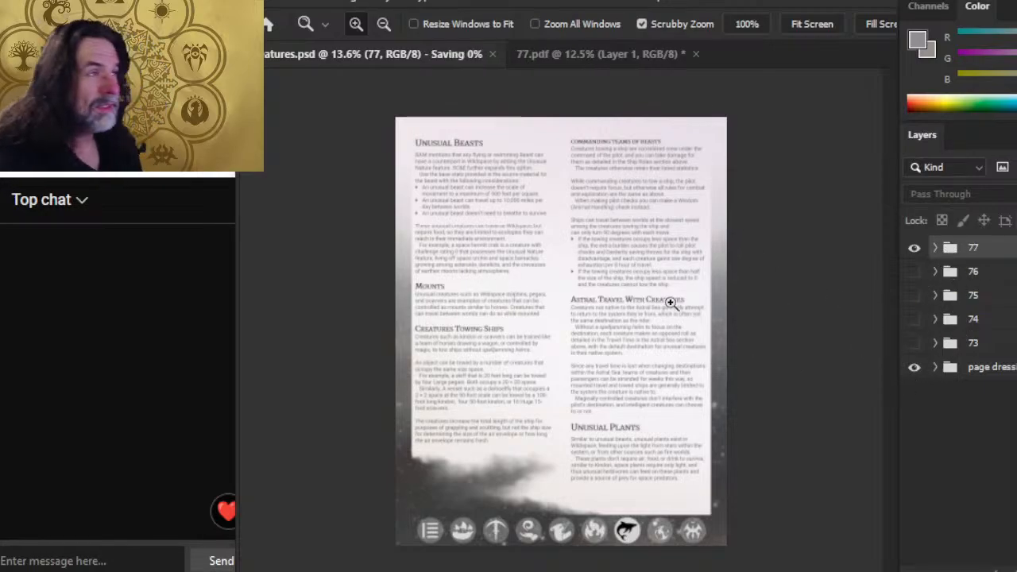
# Step: Close the 77.pdf and creatures.psd documents
pyautogui.moveTo(687, 62); pyautogui.dragTo(547, 109)
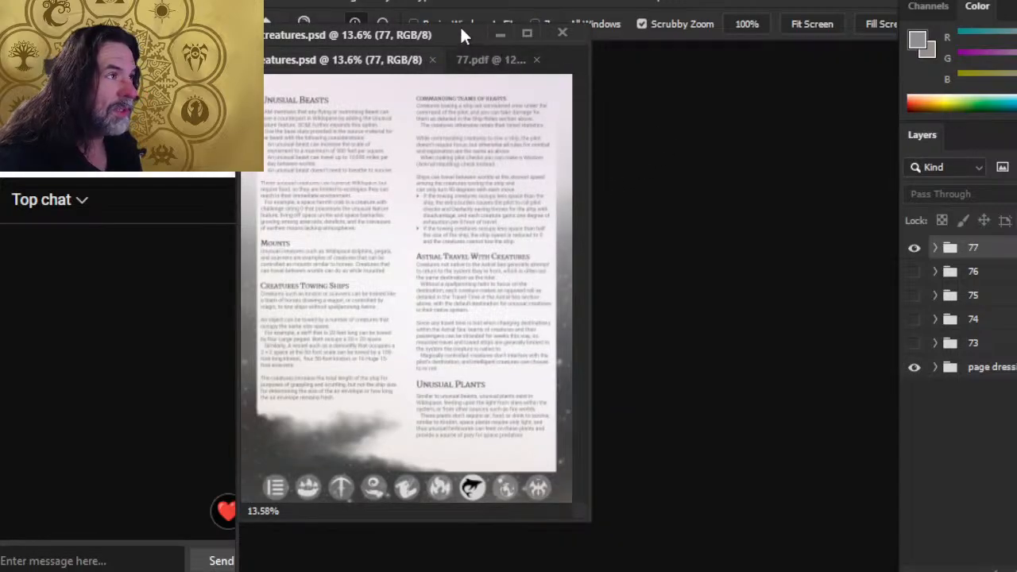
pyautogui.moveTo(464, 36); pyautogui.dragTo(555, 123)
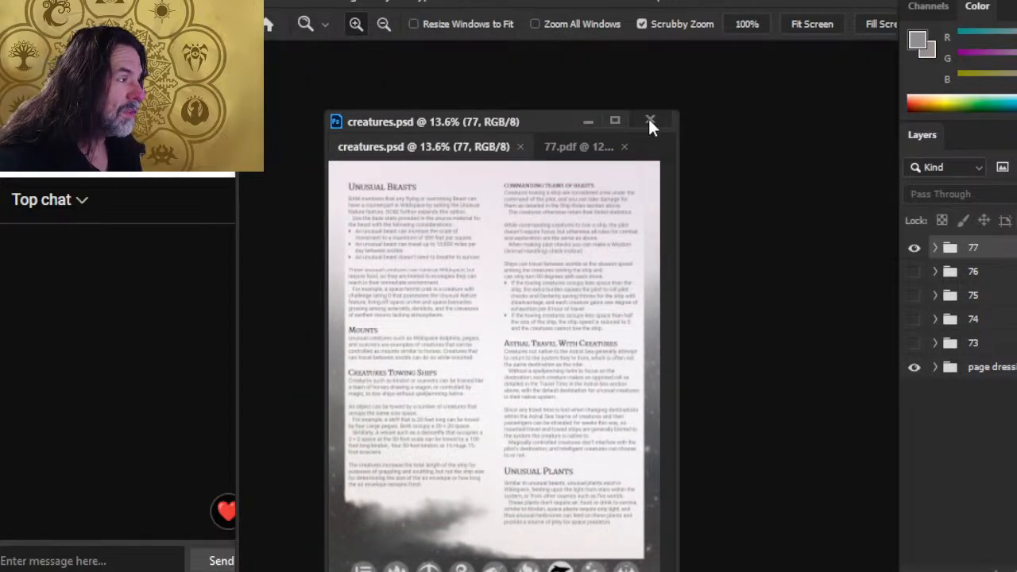
pyautogui.click(623, 147)
pyautogui.click(561, 240)
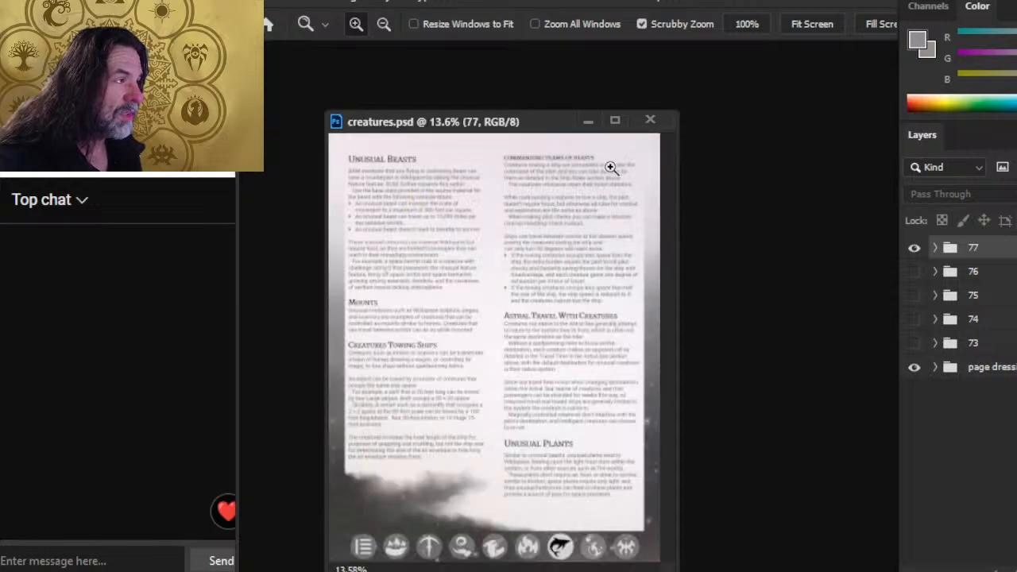
pyautogui.click(653, 123)
# Step: Try to move the CREATURES folder into the `` DONE folder within interior pages, and check the contents of `` DONE
pyautogui.click(292, 2)
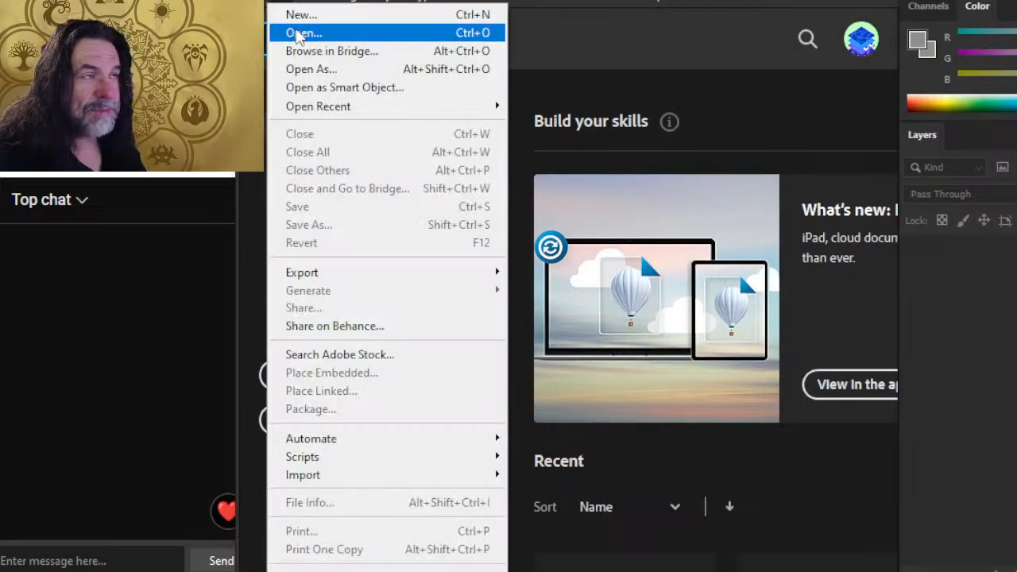
pyautogui.click(297, 30)
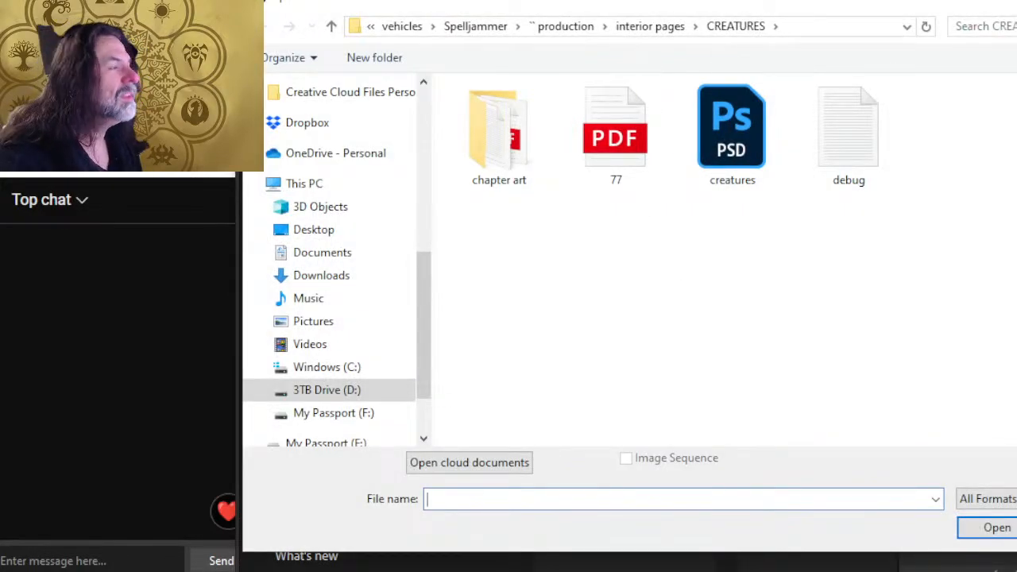
pyautogui.click(649, 27)
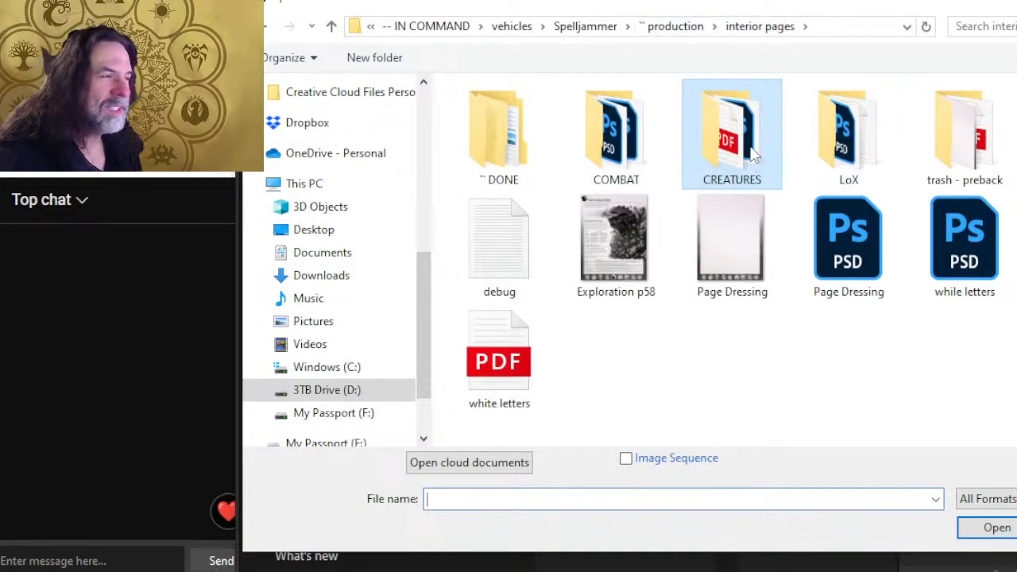
pyautogui.moveTo(753, 155); pyautogui.dragTo(505, 135)
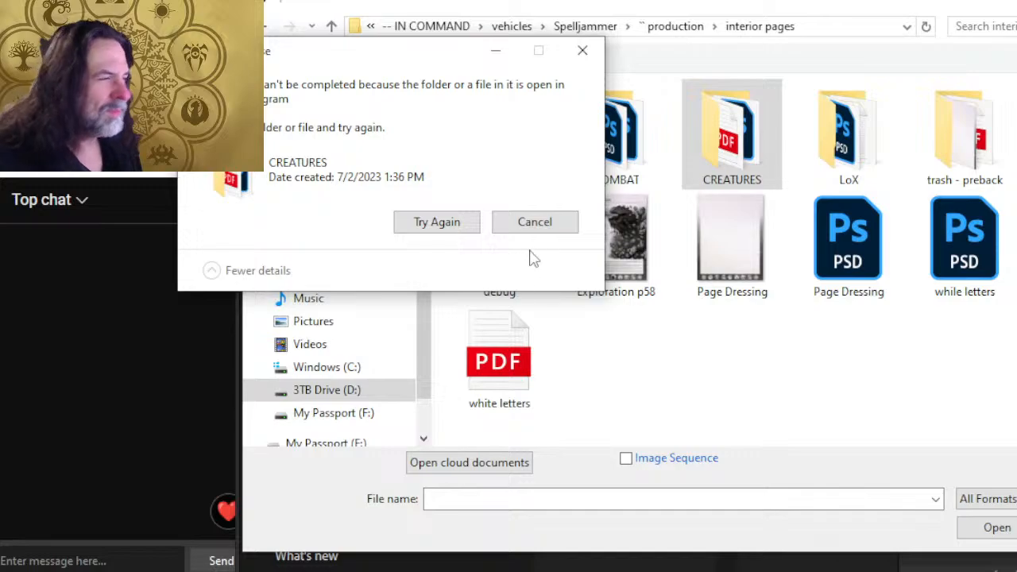
pyautogui.click(537, 229)
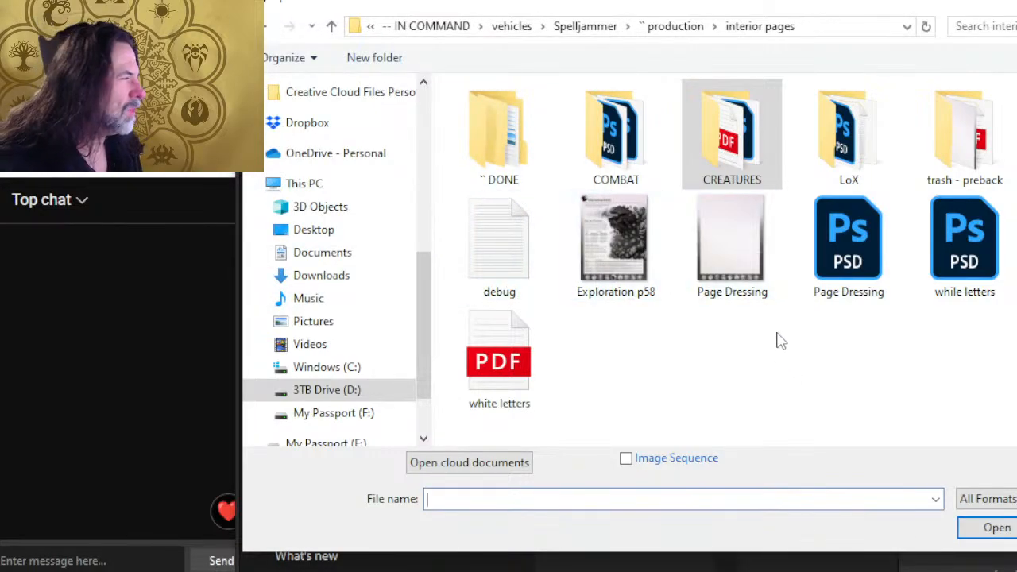
pyautogui.doubleClick(516, 175)
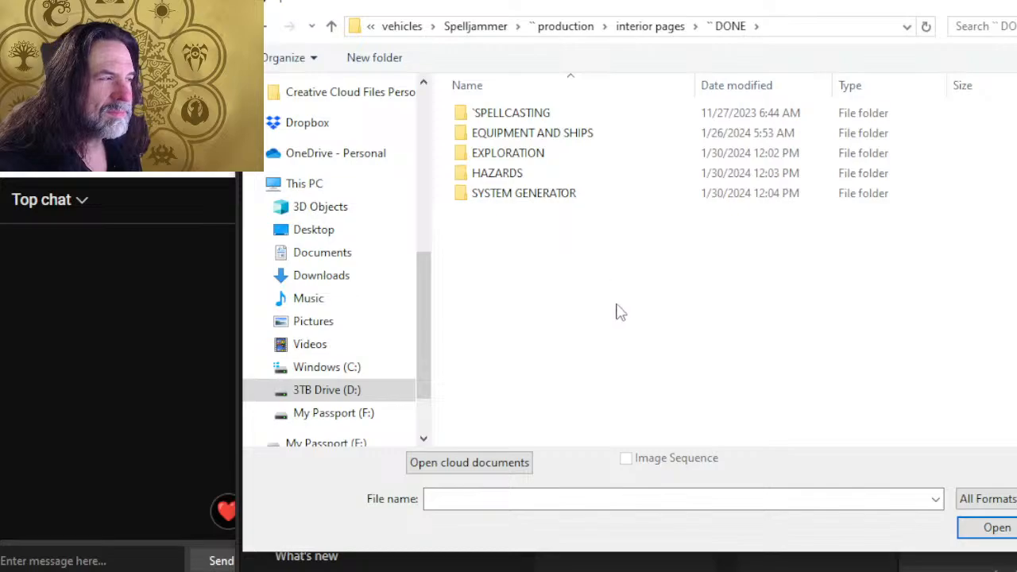
pyautogui.press('Escape')
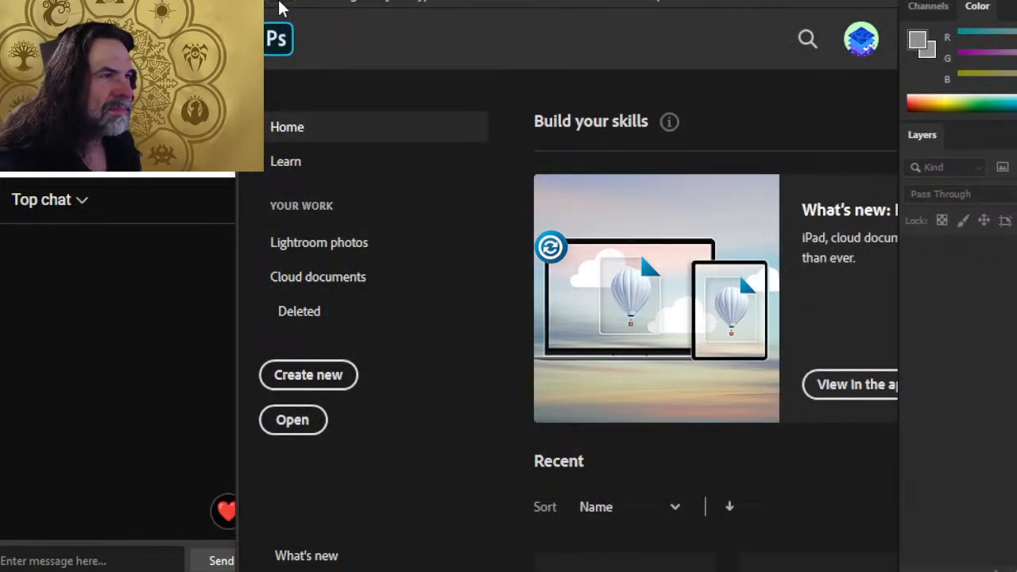
# Step: Browse to interior pages again and retry moving the CREATURES folder into `` DONE
pyautogui.click(280, 7)
pyautogui.click(298, 31)
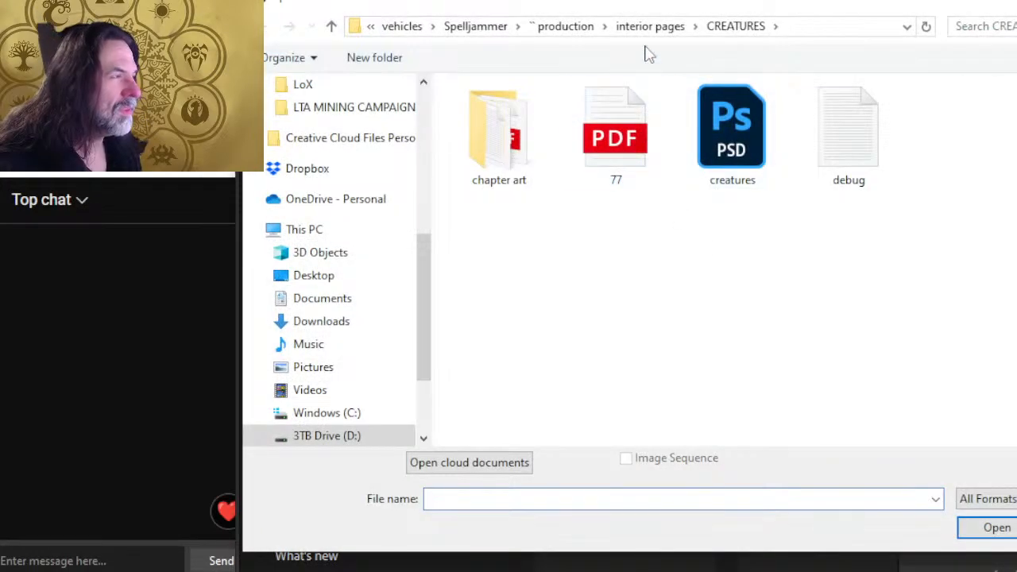
pyautogui.click(645, 28)
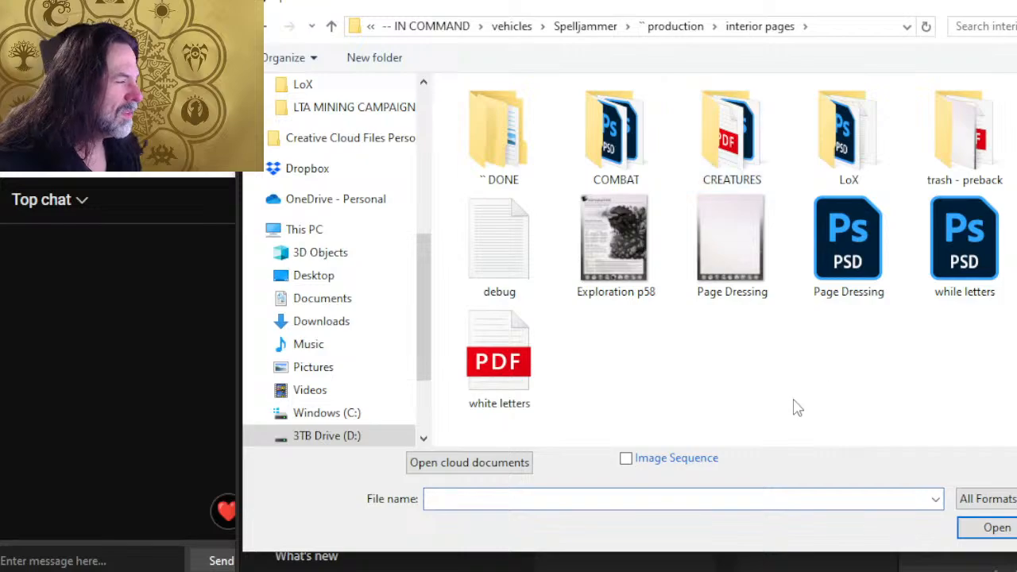
pyautogui.moveTo(735, 155); pyautogui.dragTo(508, 141)
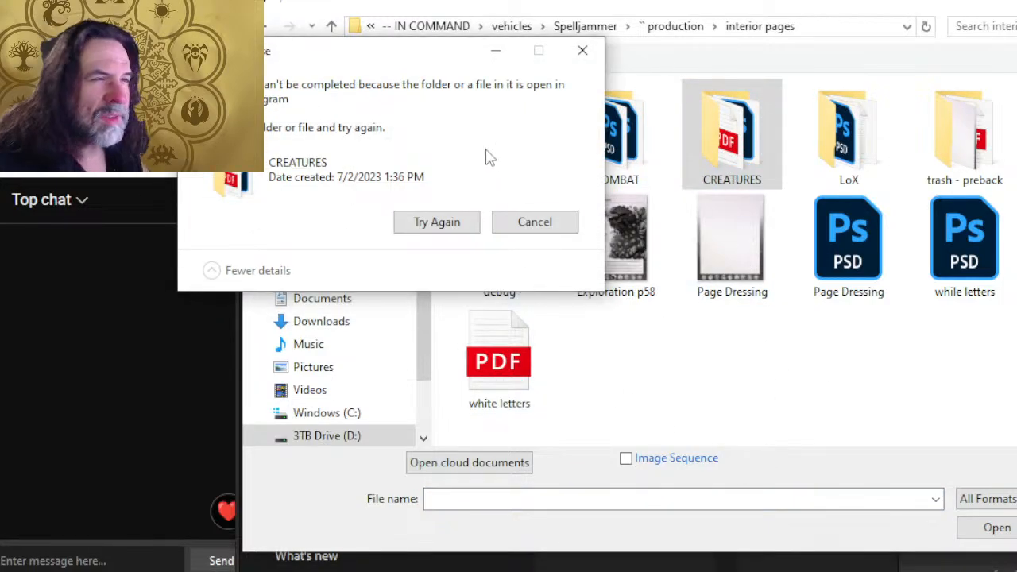
pyautogui.moveTo(419, 64); pyautogui.dragTo(520, 254)
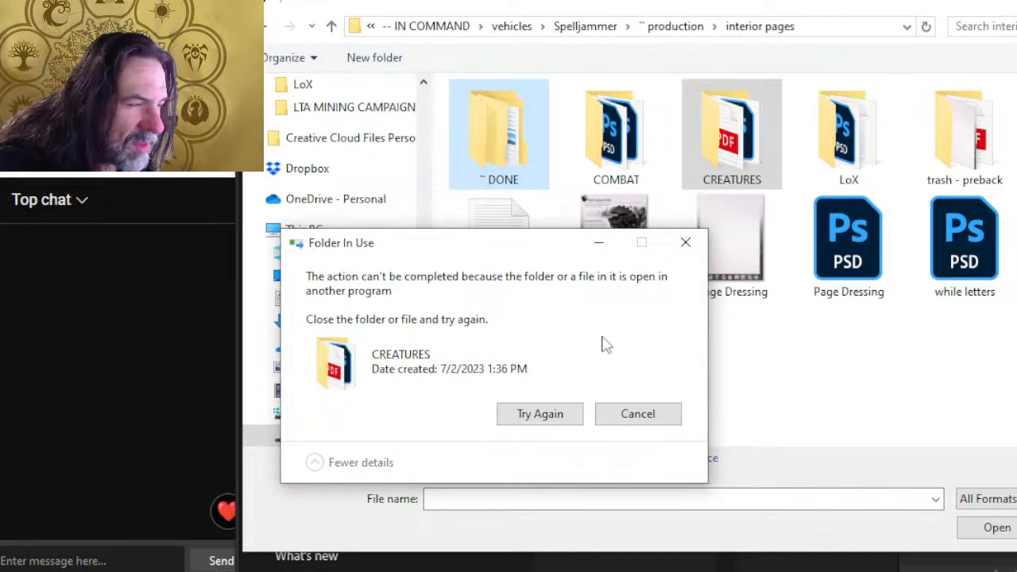
pyautogui.click(658, 415)
# Step: Dismiss the file browser and switch to the SCE Layout 24-01-29 document in Word
pyautogui.hotkey('alt', 'Tab')
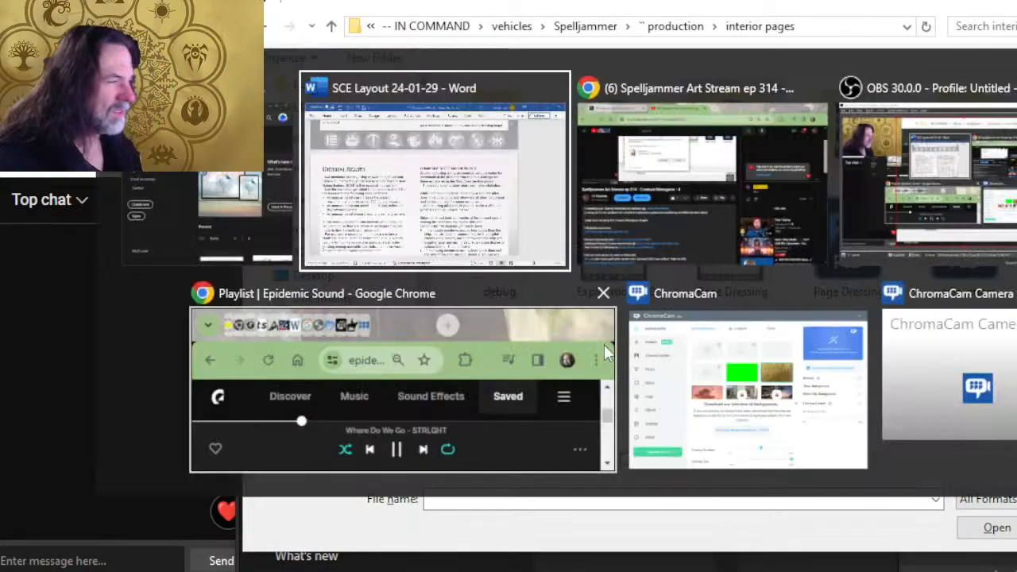
pyautogui.hotkey('alt', 'shift', 'Tab')
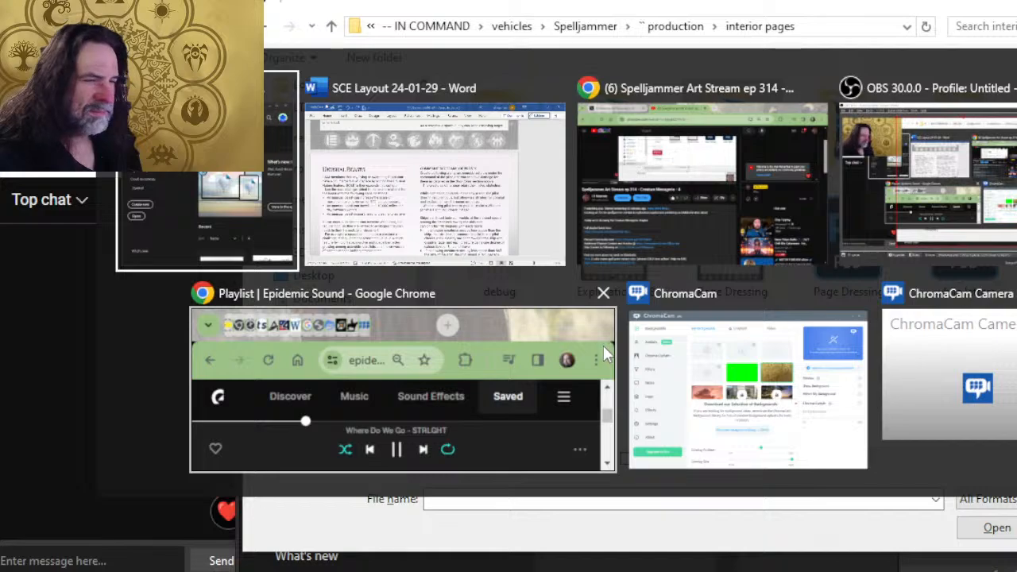
pyautogui.press('Escape')
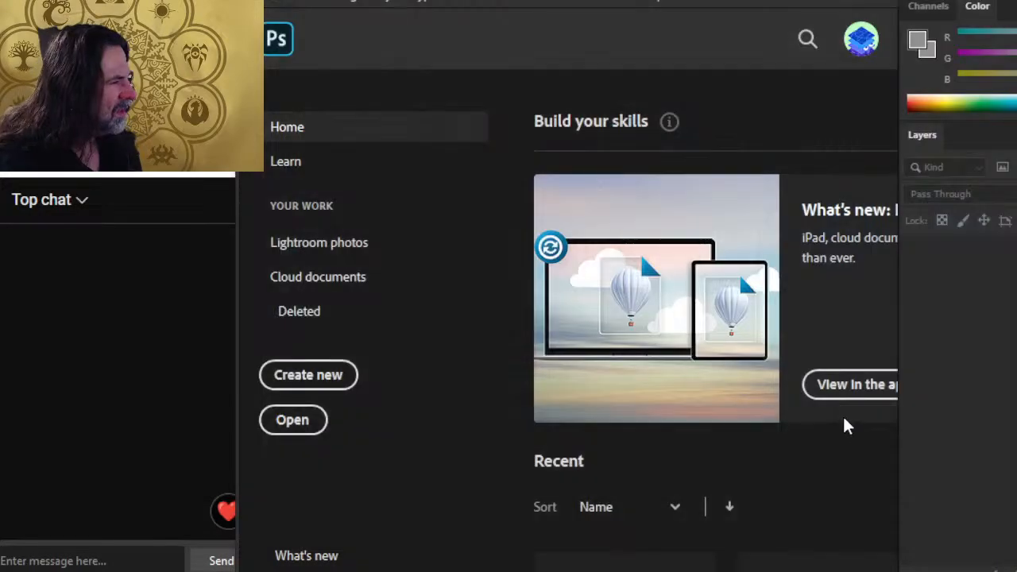
pyautogui.hotkey('alt', 'Tab')
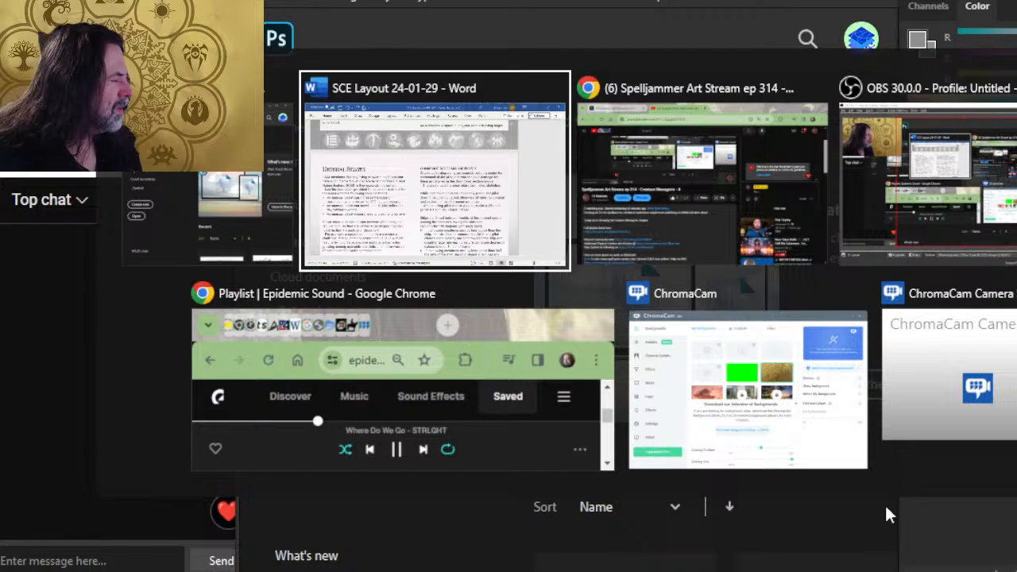
pyautogui.press('alt')
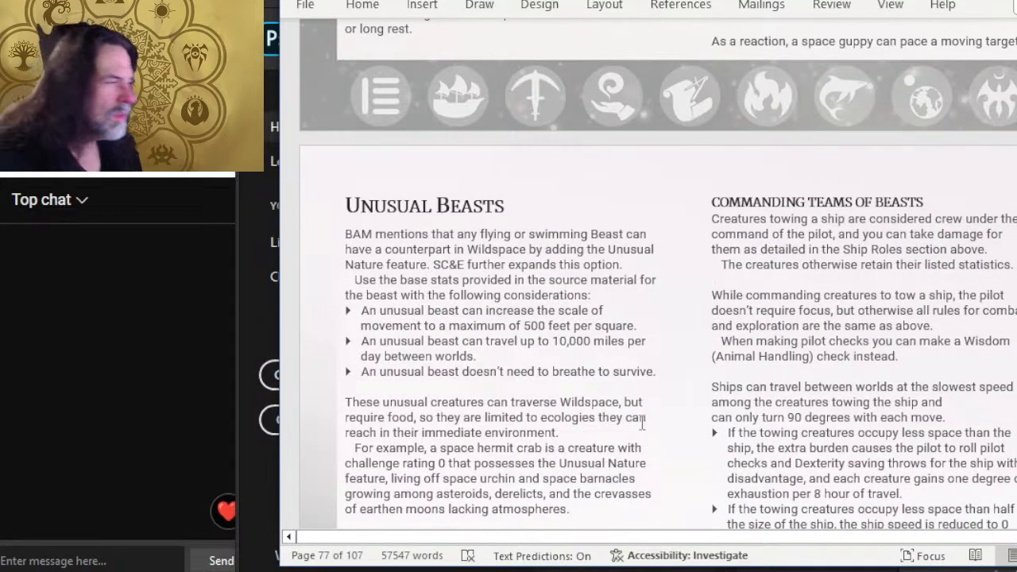
pyautogui.scroll(-3, 644, 422)
pyautogui.scroll(3, 645, 423)
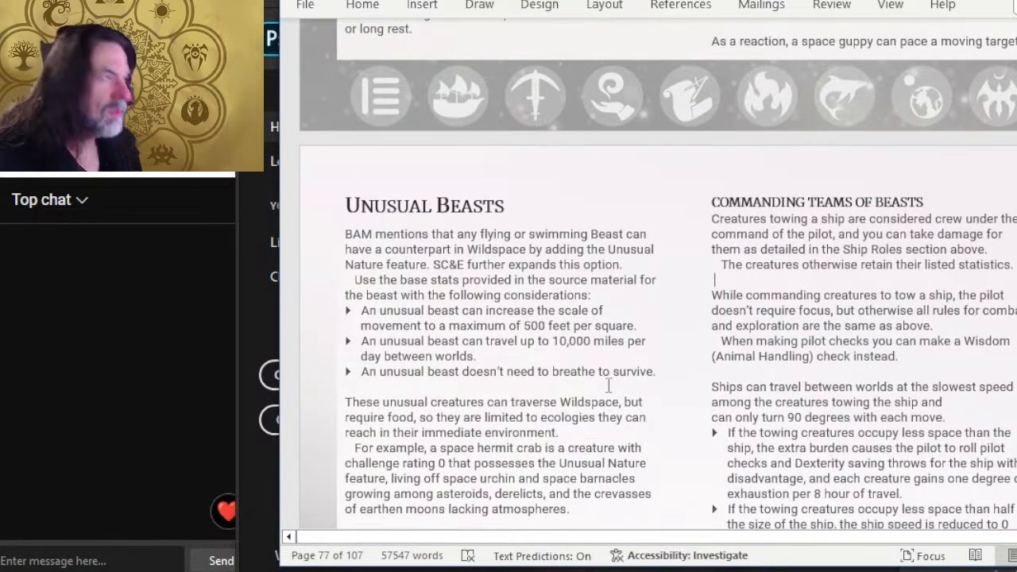
# Step: Switch to Photoshop and check the contents of the chapter art folder within CREATURES through the Open file browser
pyautogui.hotkey('alt', 'Tab')
pyautogui.click(290, 5)
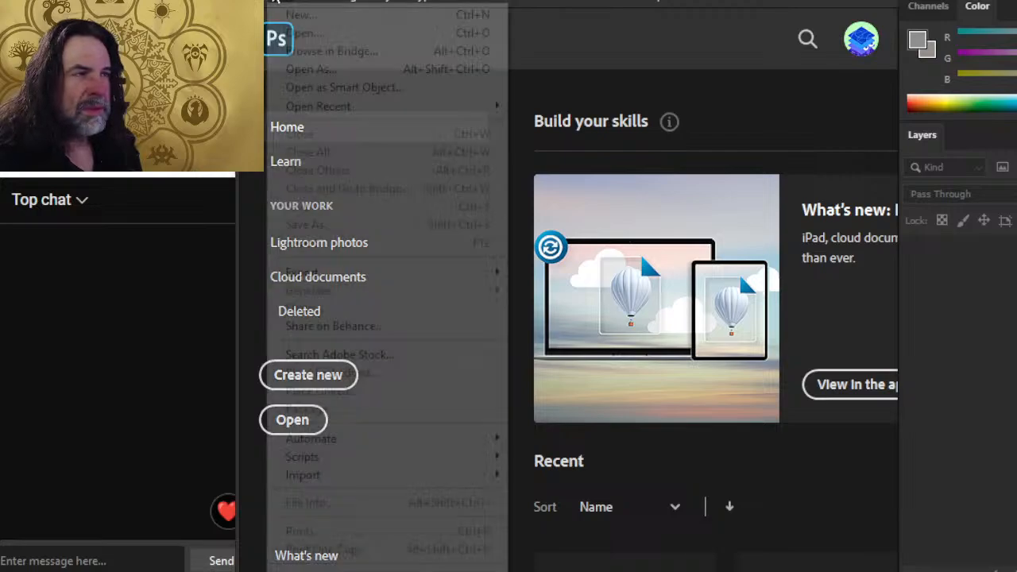
pyautogui.click(293, 33)
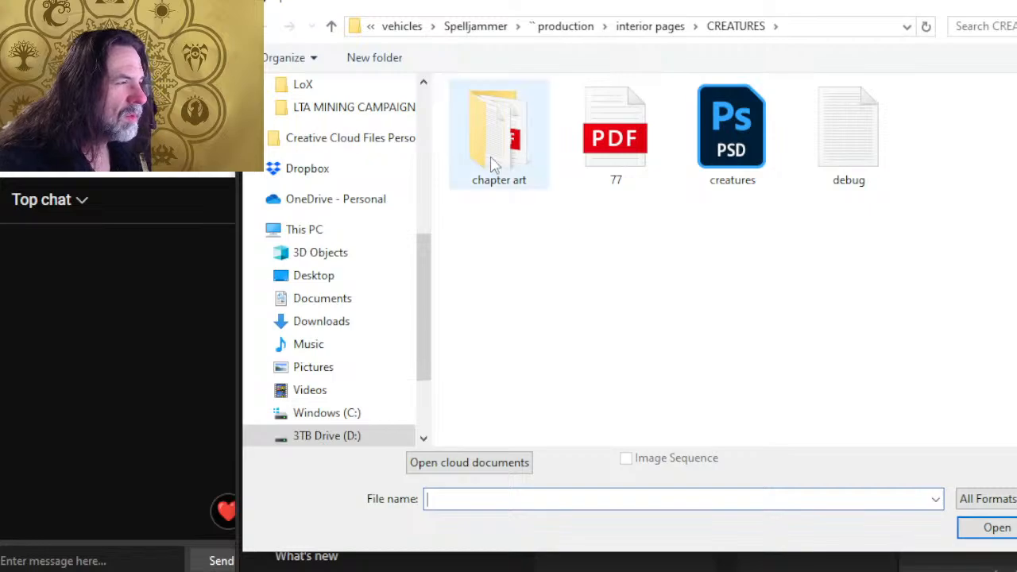
pyautogui.doubleClick(515, 159)
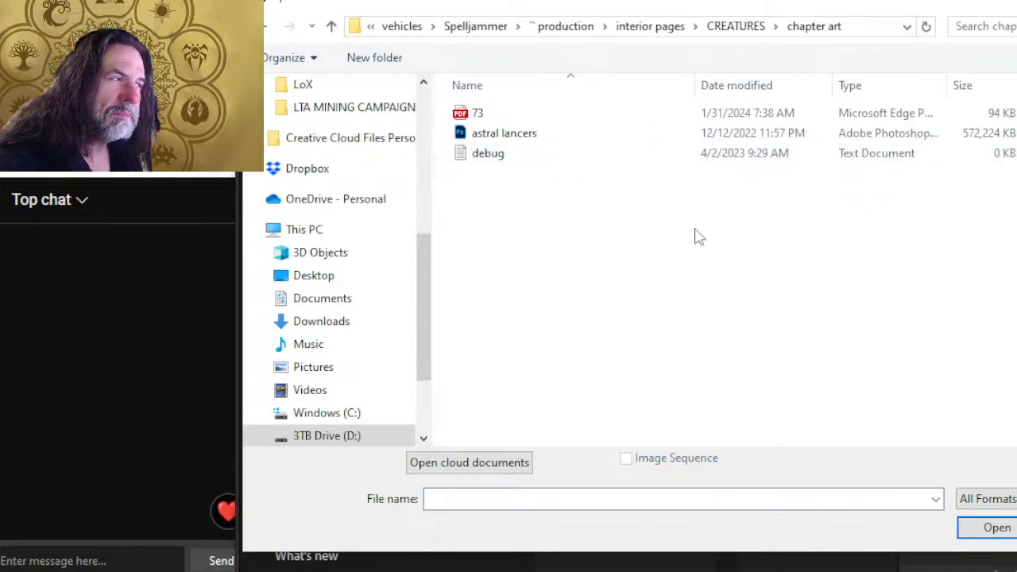
pyautogui.hotkey('alt', 'Up')
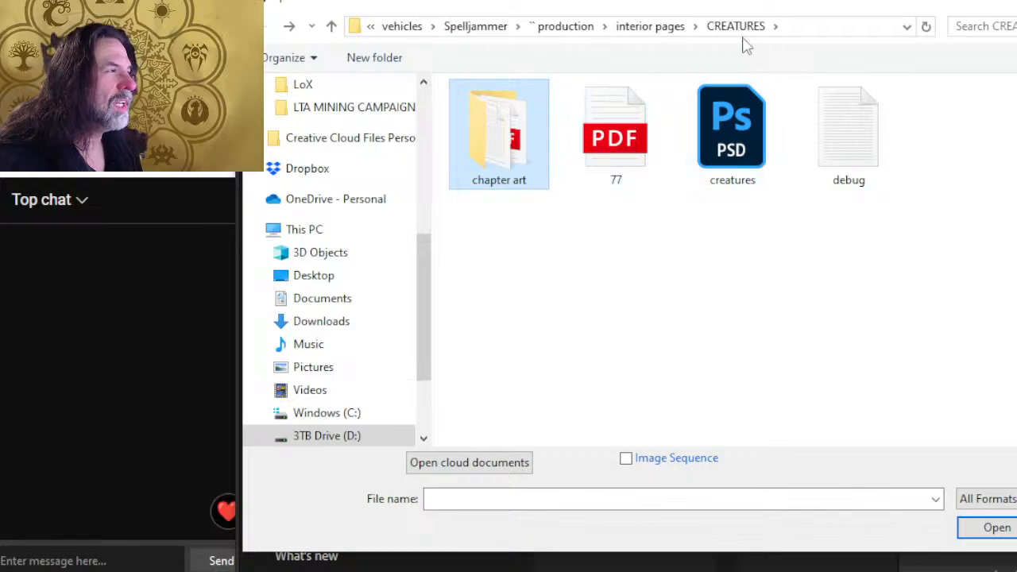
# Step: Try to move the CREATURES folder from interior pages into the `` DONE folder, and dismiss the file browser
pyautogui.click(679, 26)
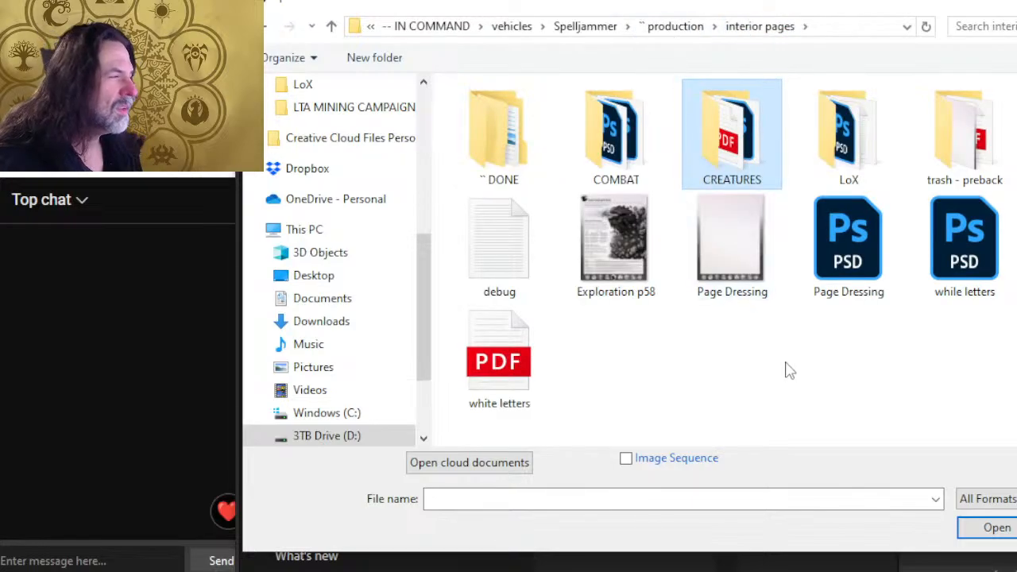
pyautogui.click(727, 131)
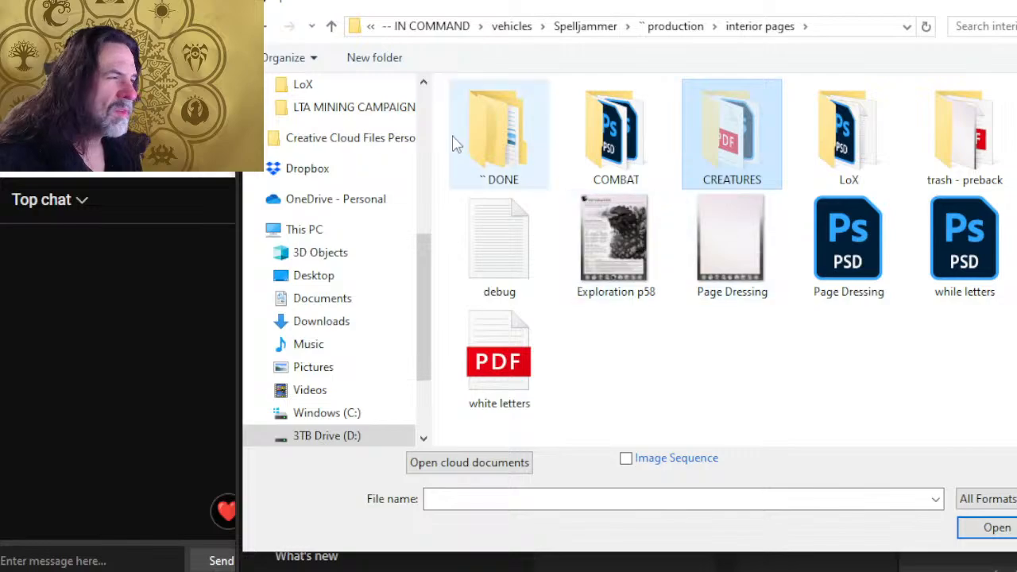
pyautogui.doubleClick(517, 159)
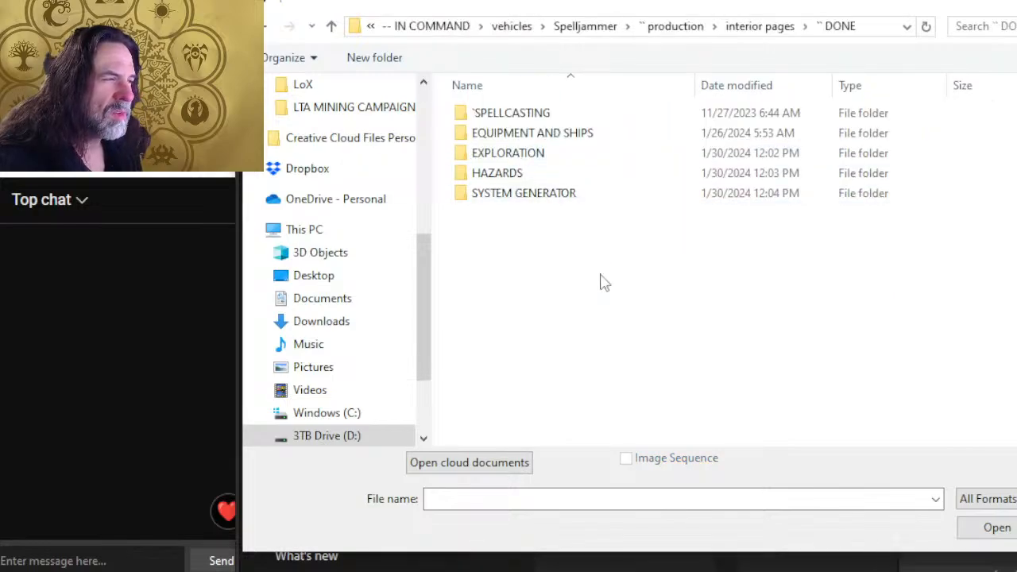
pyautogui.hotkey('ctrl', 'v')
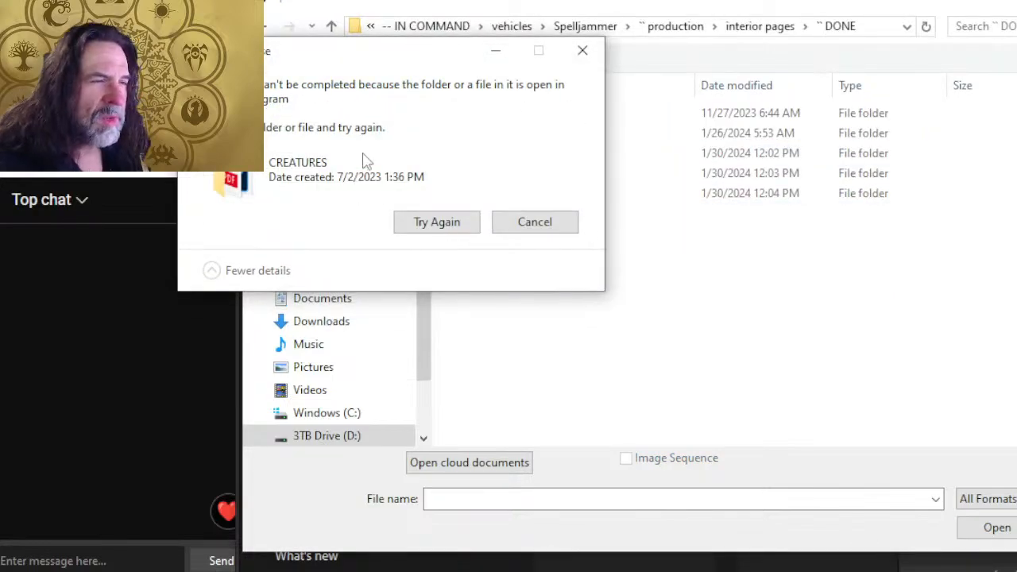
pyautogui.moveTo(347, 53); pyautogui.dragTo(478, 286)
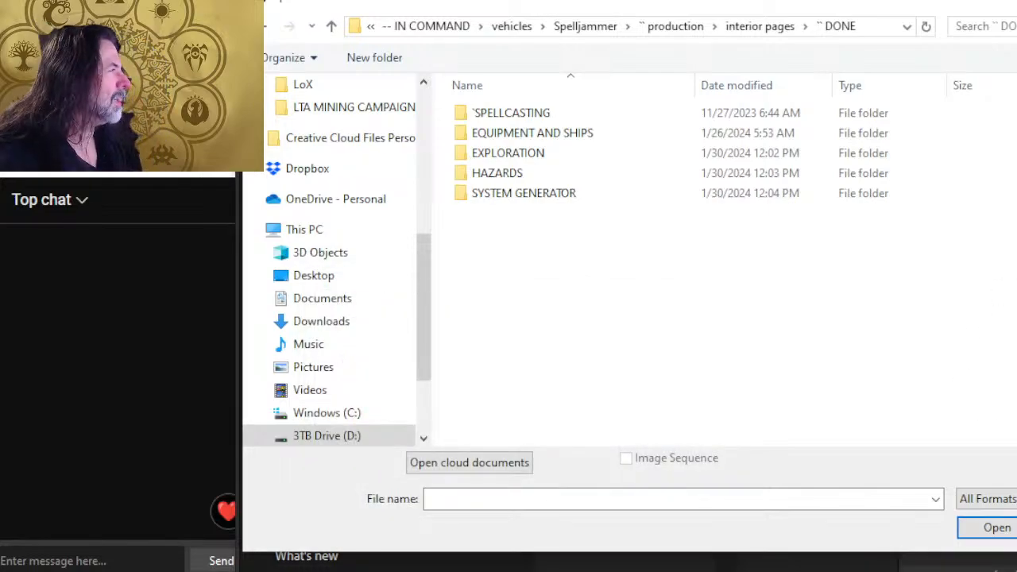
pyautogui.press('Escape')
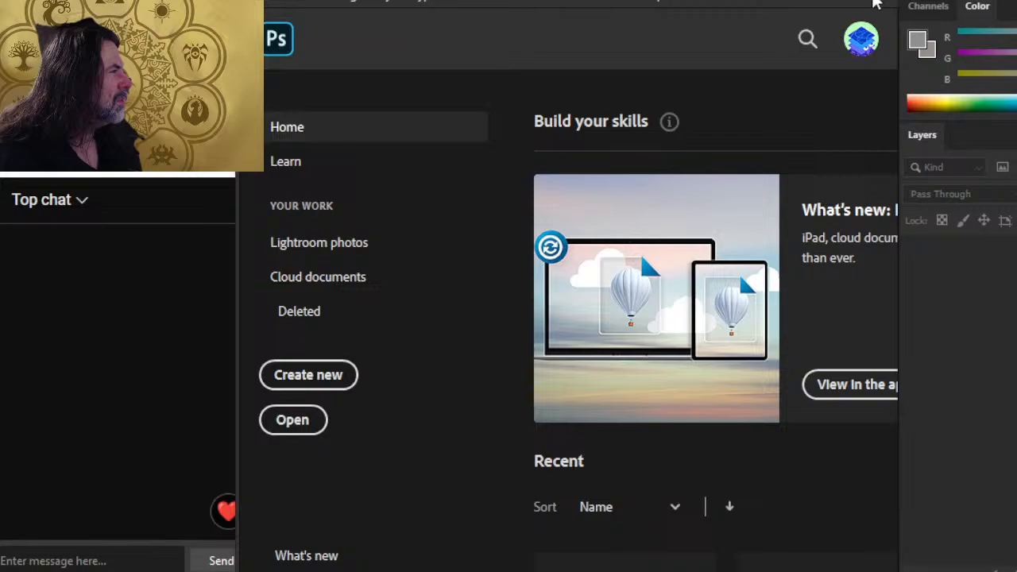
# Step: Close Photoshop, open the interior pages folder in File Explorer through the CREATURES shortcut, and adjust the window's width
pyautogui.hotkey('alt', 'Tab')
pyautogui.hotkey('alt', 'Tab')
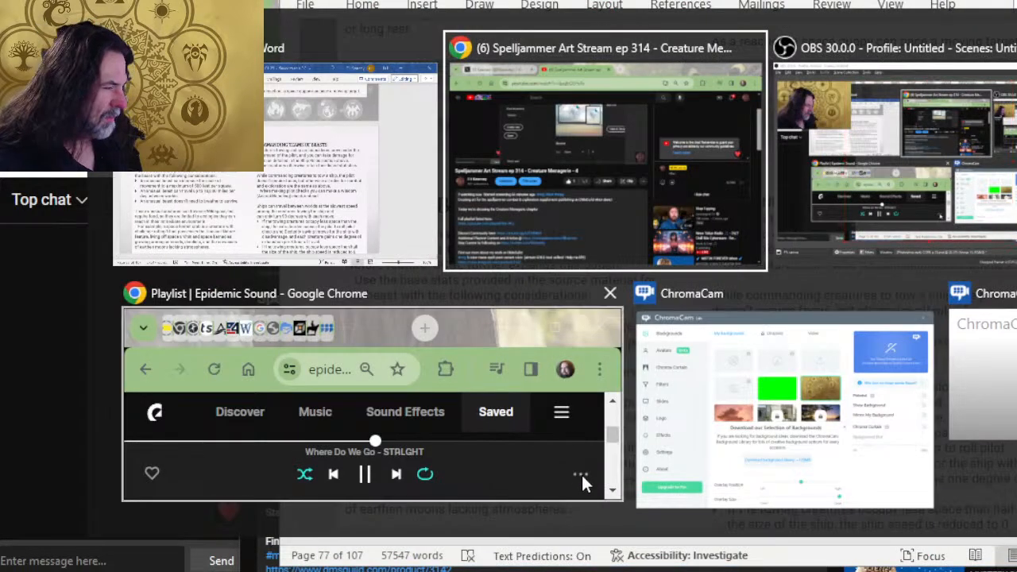
pyautogui.hotkey('shift', 'alt', 'Tab')
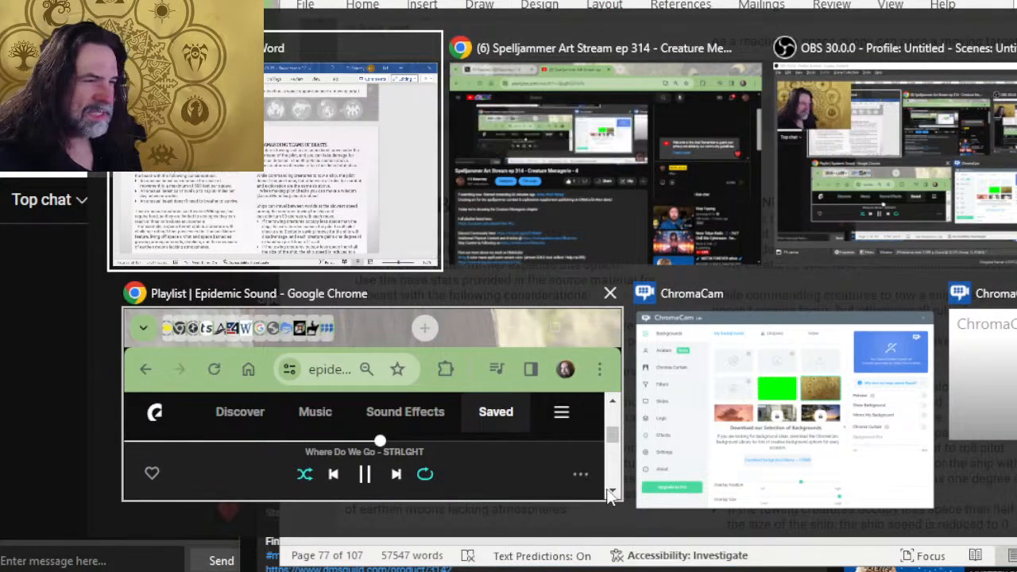
pyautogui.hotkey('alt', 'Tab')
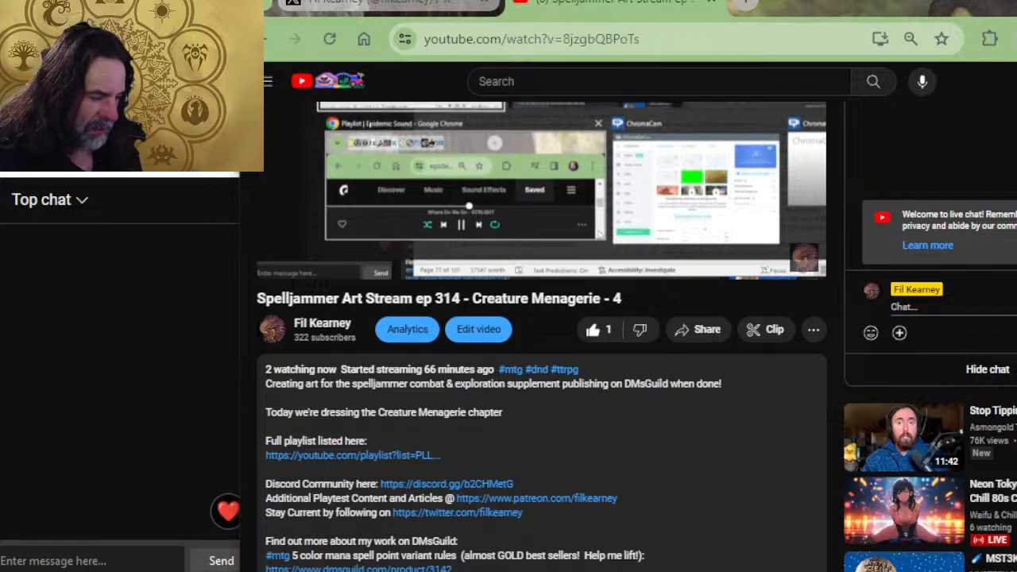
pyautogui.press('super+e')
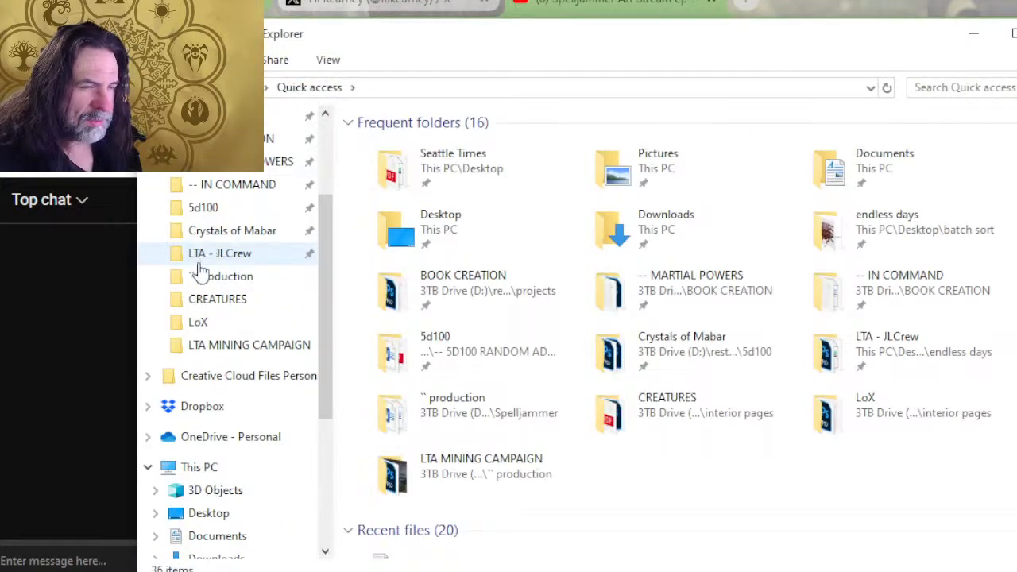
pyautogui.click(210, 303)
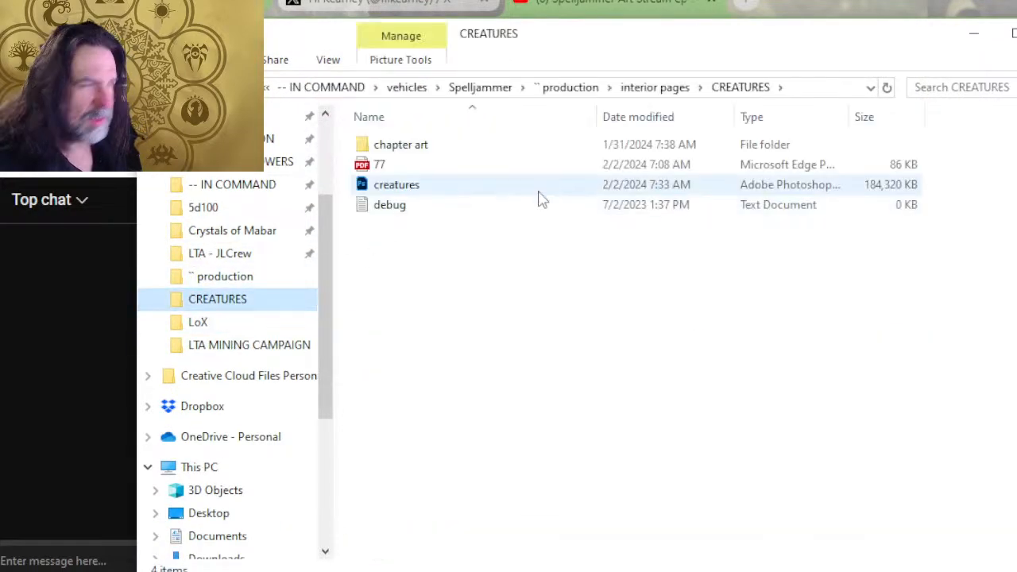
pyautogui.click(656, 89)
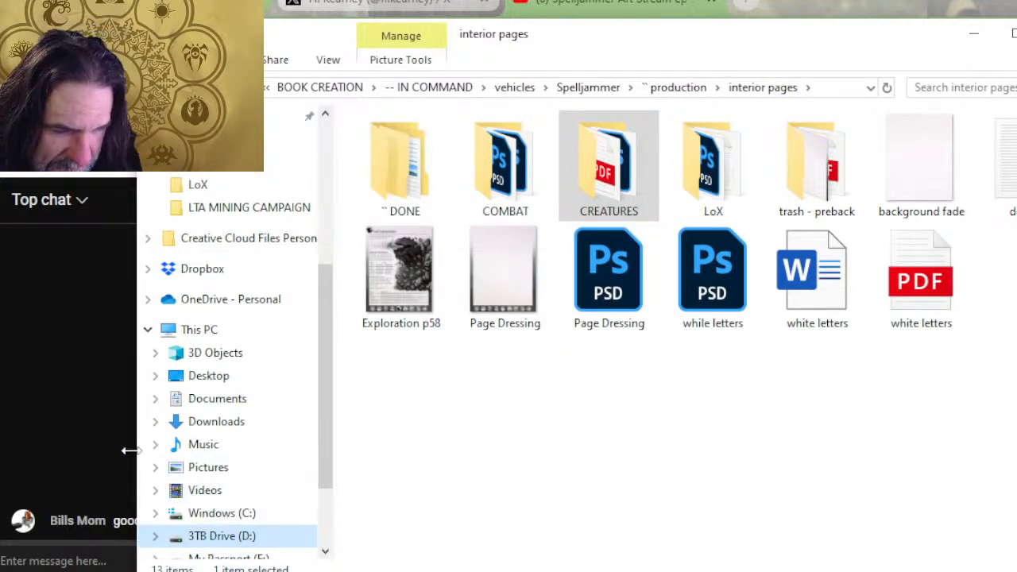
pyautogui.moveTo(131, 451); pyautogui.dragTo(239, 468)
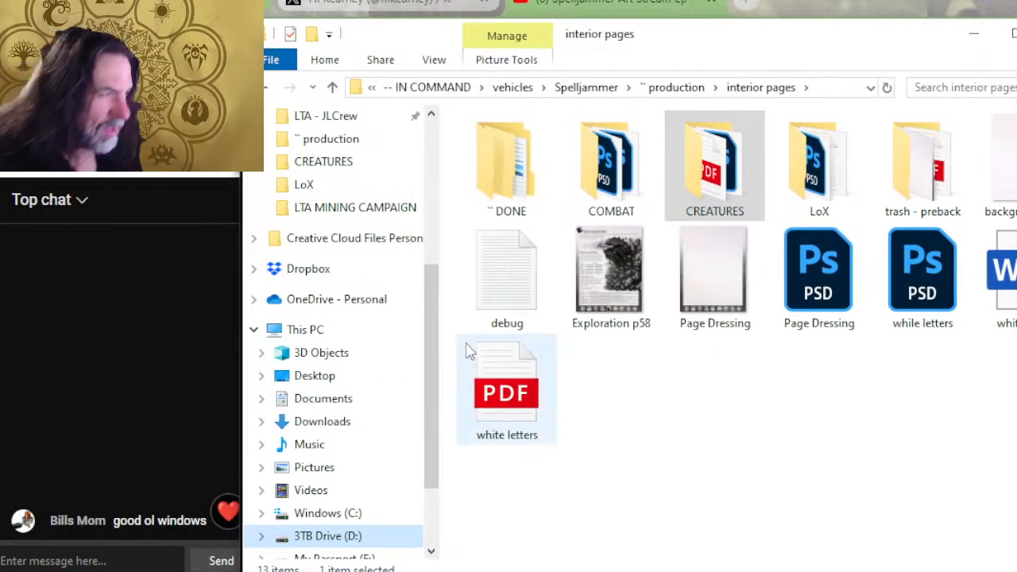
# Step: Try to move the CREATURES folder into `` DONE in File Explorer, and cancel the operation
pyautogui.click(765, 487)
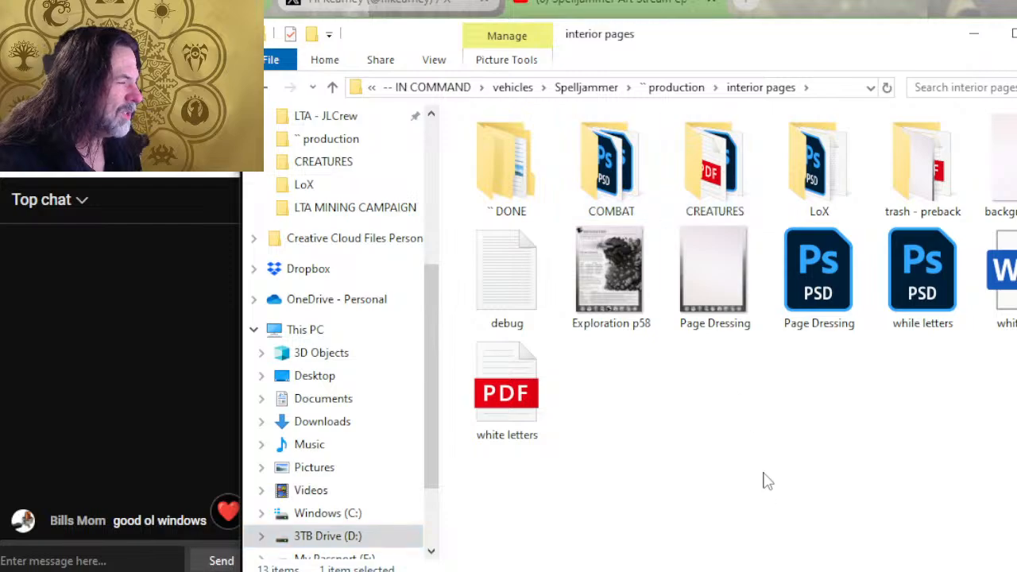
pyautogui.moveTo(712, 169); pyautogui.dragTo(517, 179)
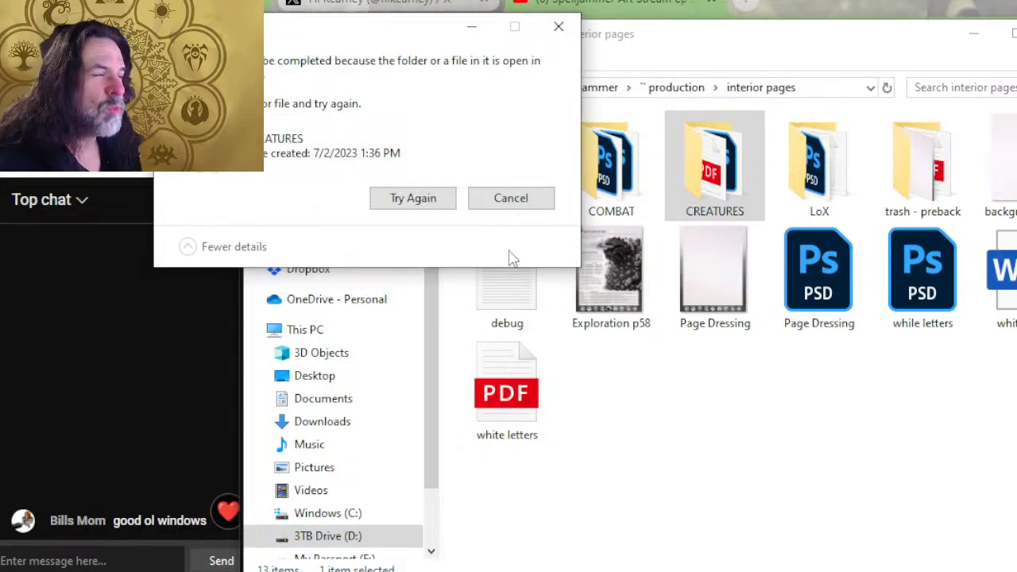
pyautogui.click(515, 199)
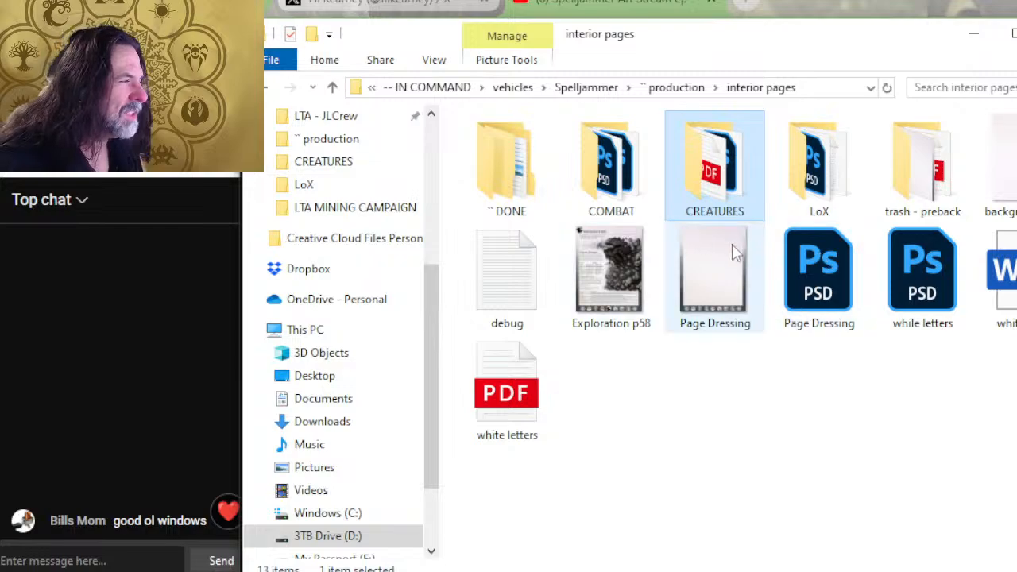
# Step: Check the contents of the CREATURES folder and its chapter art subfolder for files that may be in use
pyautogui.doubleClick(726, 205)
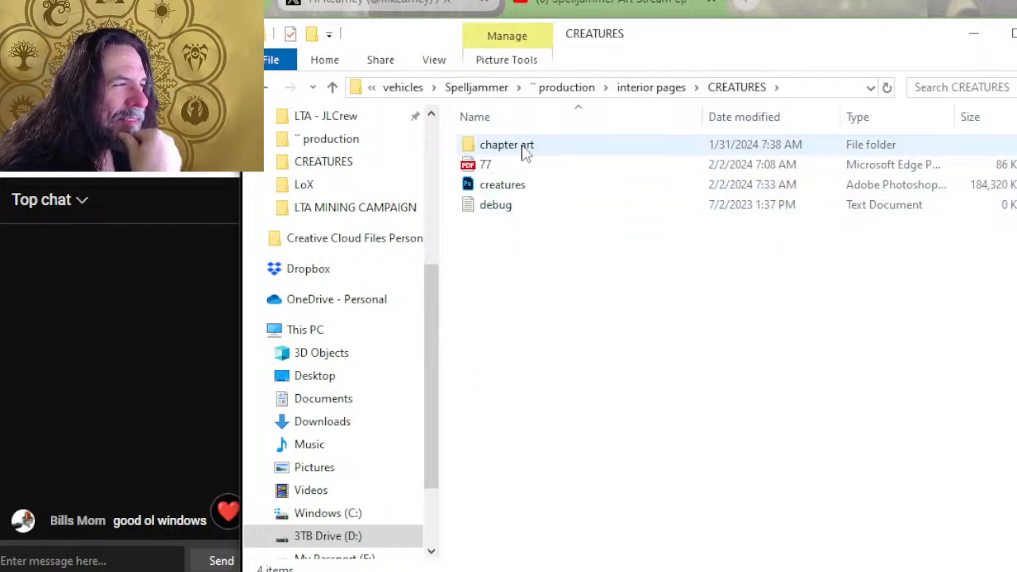
pyautogui.moveTo(524, 153)
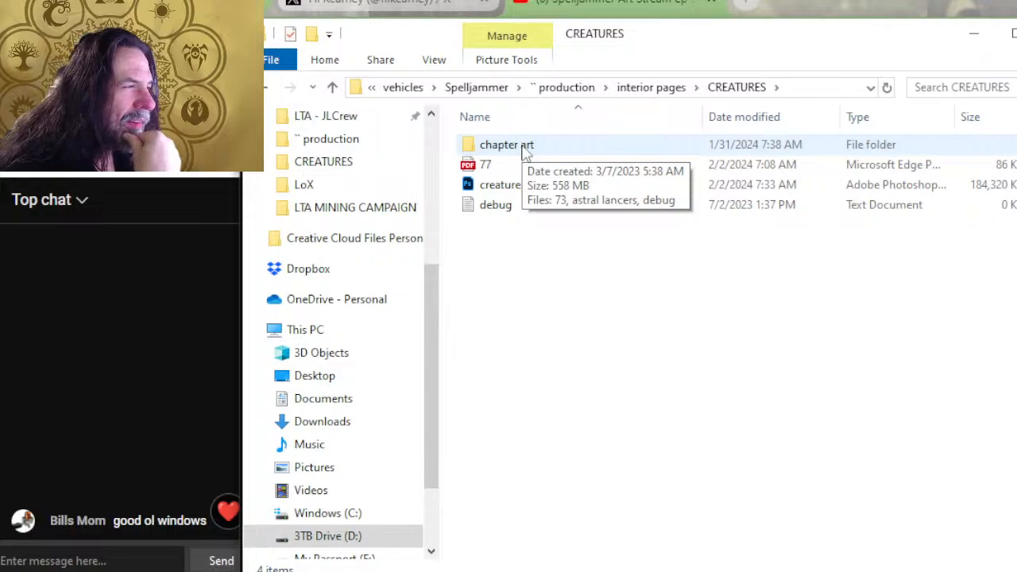
pyautogui.doubleClick(525, 154)
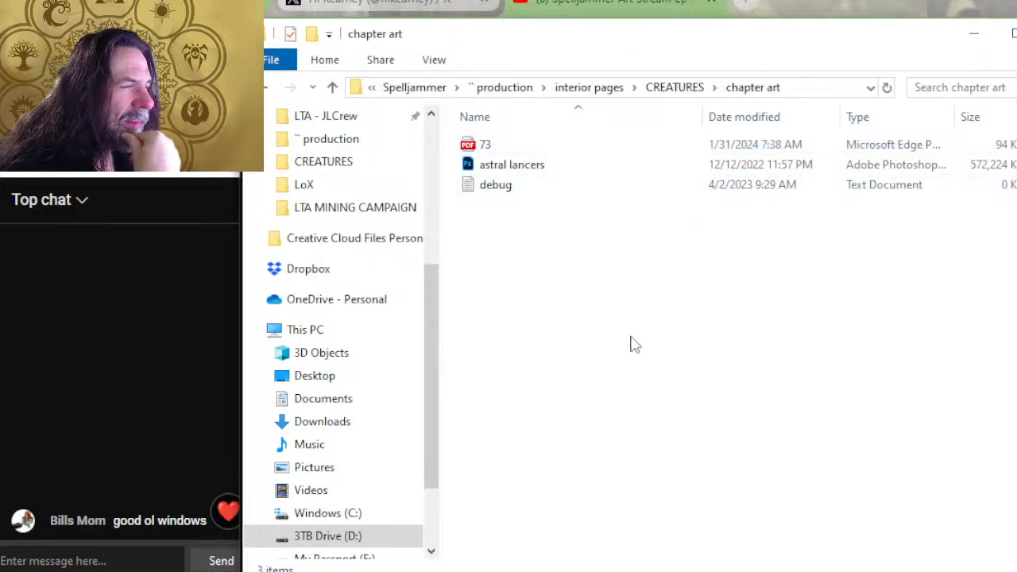
pyautogui.hotkey('alt', 'Left')
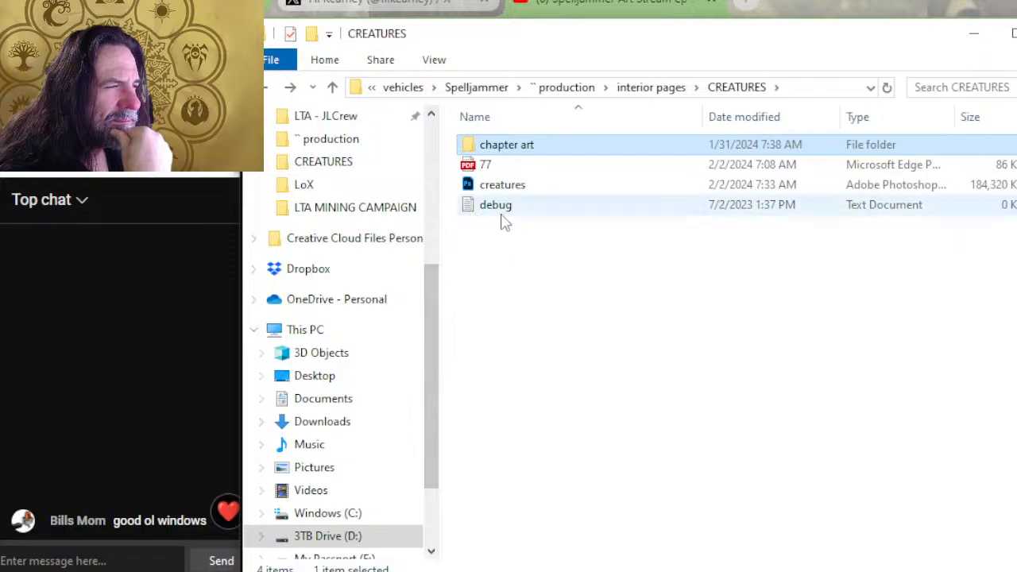
pyautogui.click(567, 277)
# Step: Close the SCE Layout 24-01-29 document in Word and the File Explorer window showing the CREATURES folder
pyautogui.hotkey('alt', 'Tab')
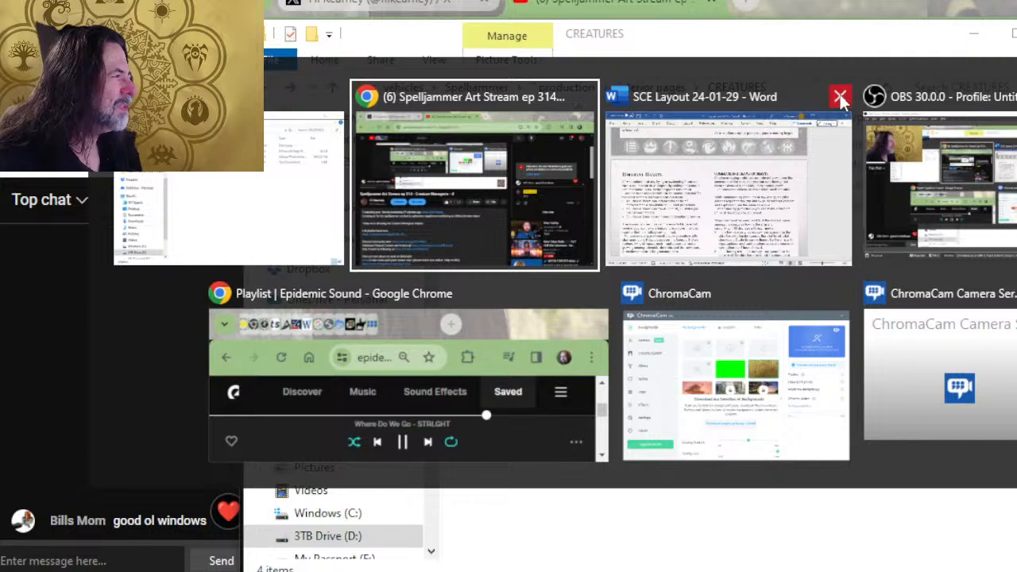
pyautogui.hotkey('alt', 'Tab')
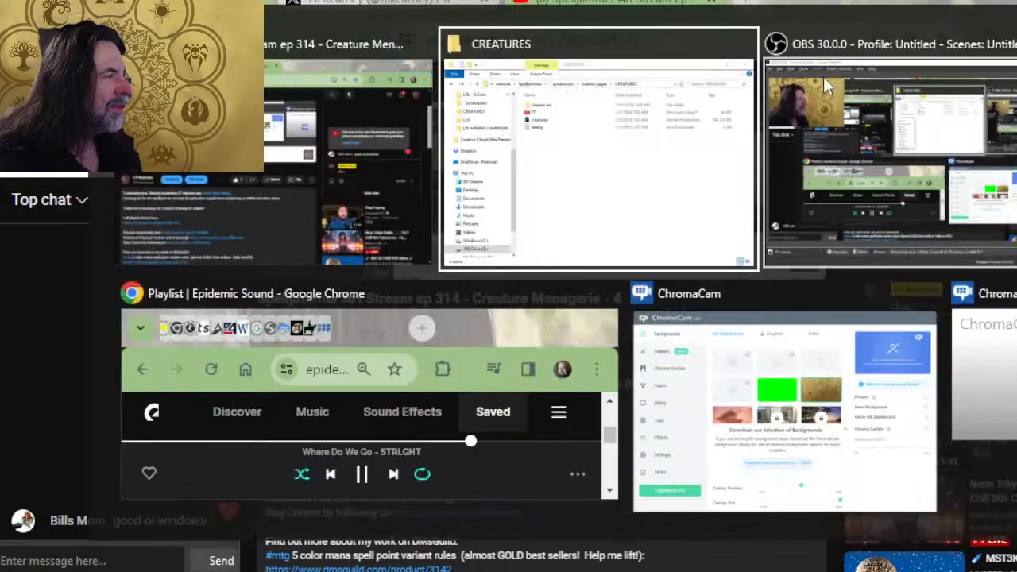
pyautogui.click(579, 95)
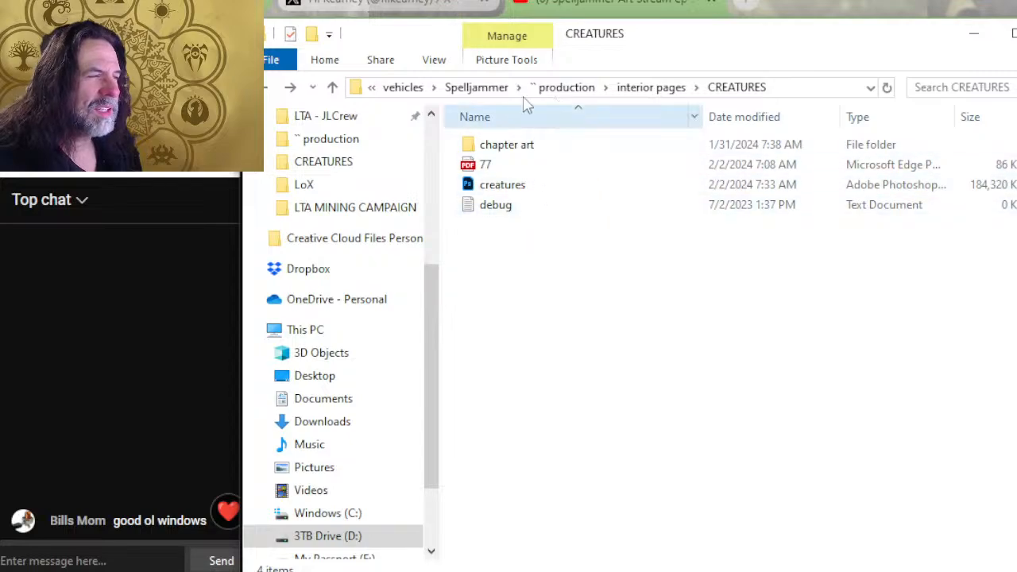
pyautogui.hotkey('alt', 'Tab')
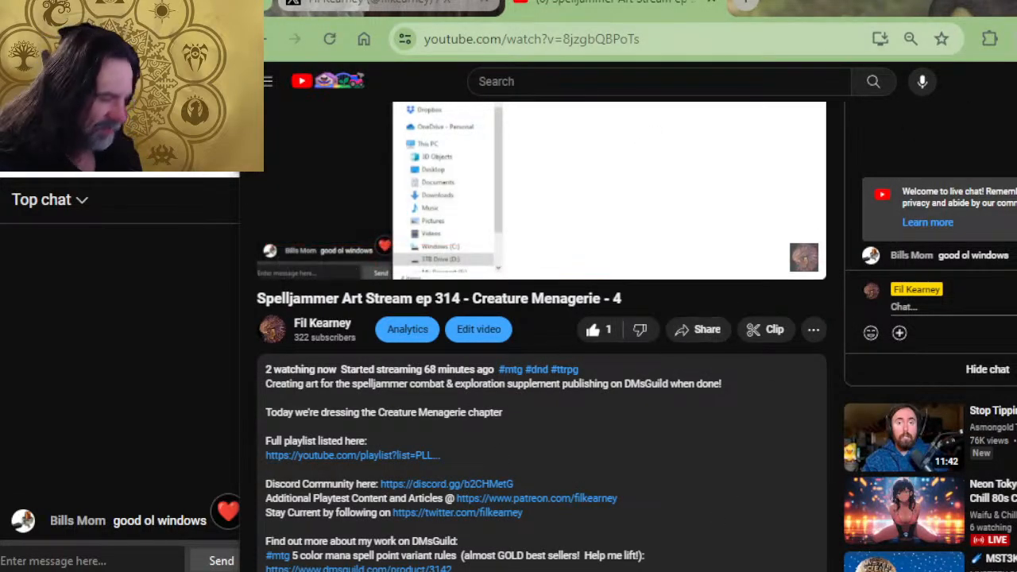
# Step: Open interior pages in a new File Explorer window, move the CREATURES folder into `` DONE, and check that folder's contents
pyautogui.press('super+e')
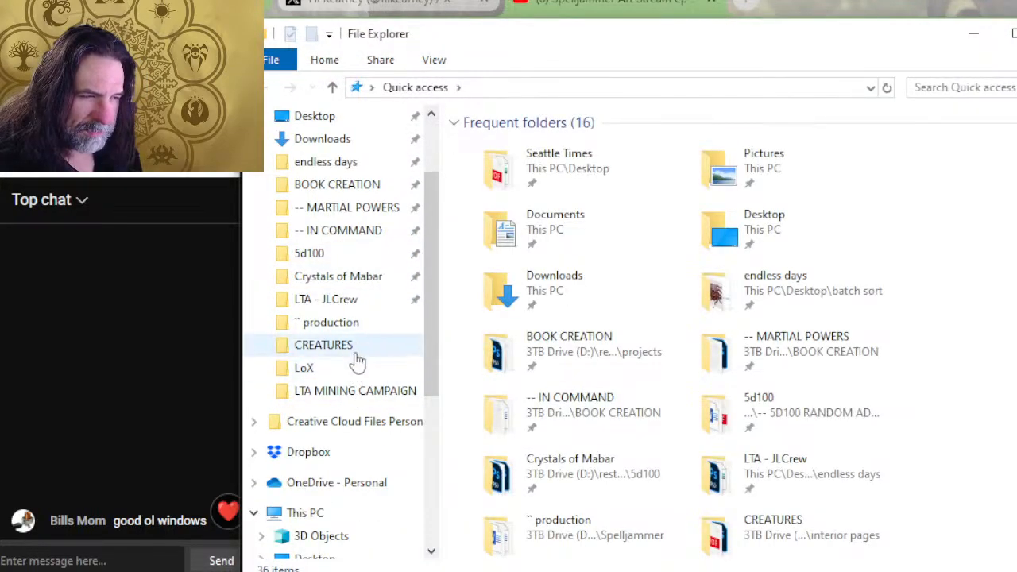
pyautogui.click(354, 347)
pyautogui.click(675, 87)
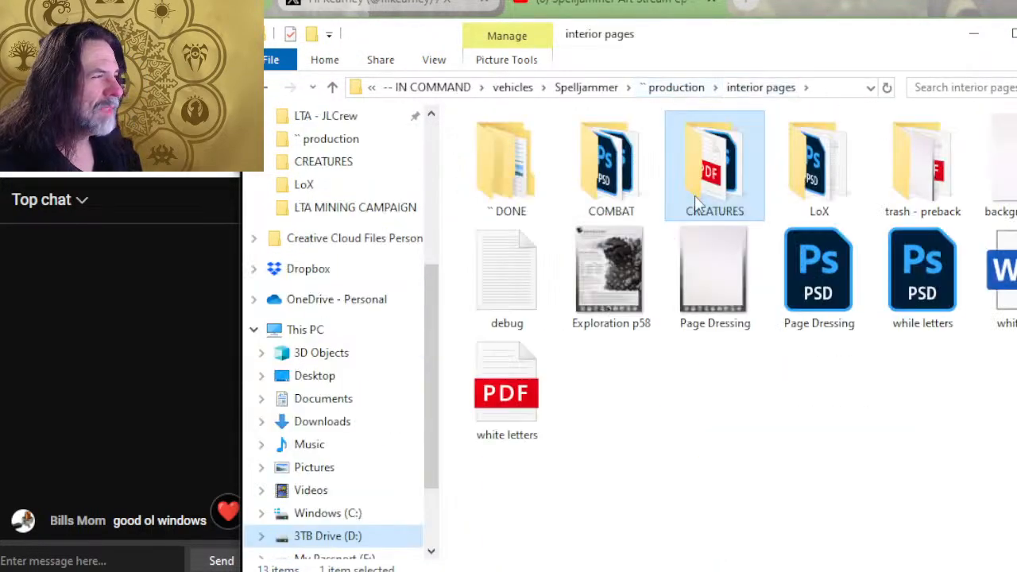
pyautogui.moveTo(707, 191); pyautogui.dragTo(497, 174)
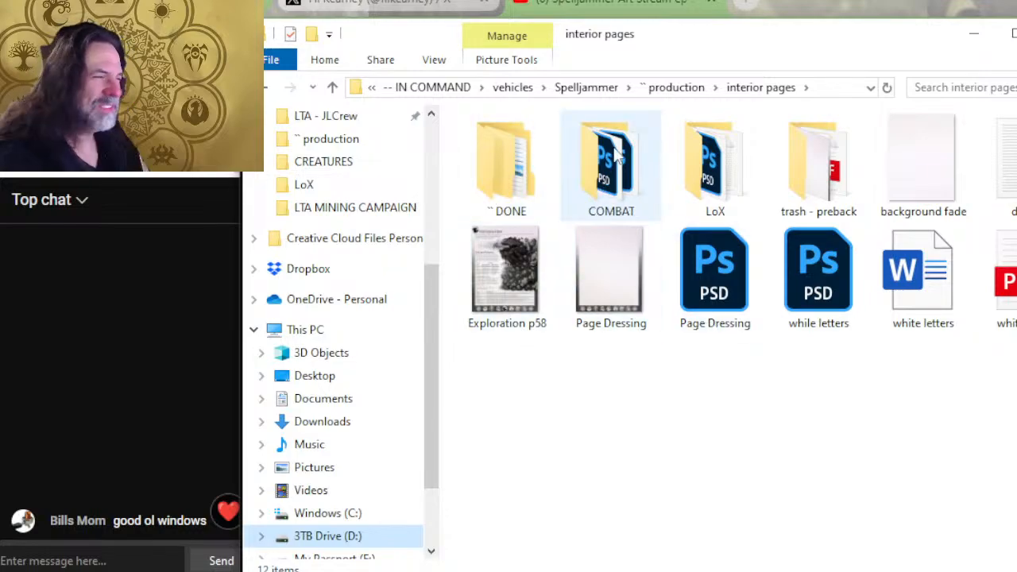
pyautogui.doubleClick(518, 173)
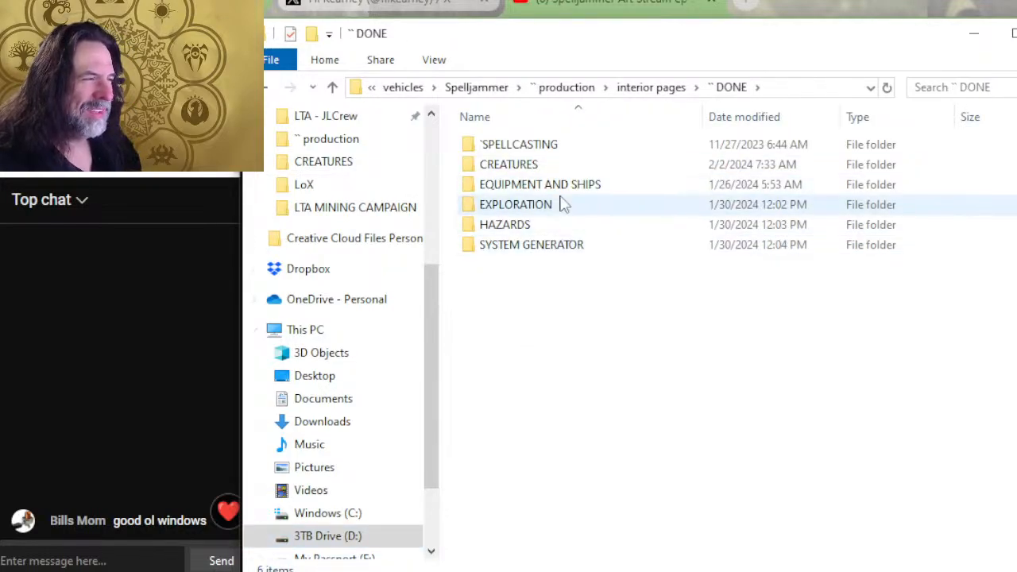
# Step: Switch to Photoshop and browse to the `` production folder in the Open file browser
pyautogui.hotkey('alt', 'Tab')
pyautogui.press('Escape')
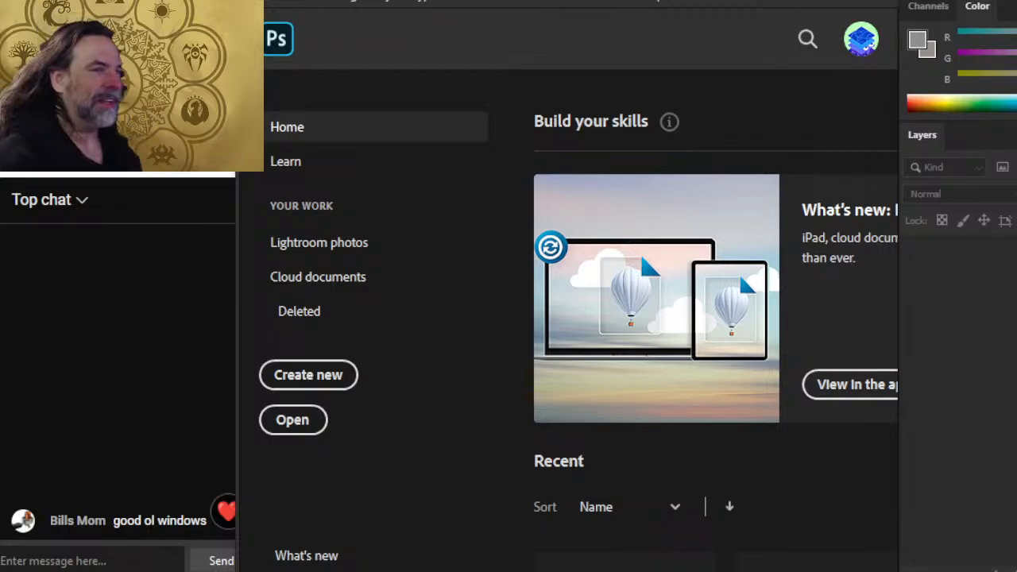
pyautogui.click(284, 6)
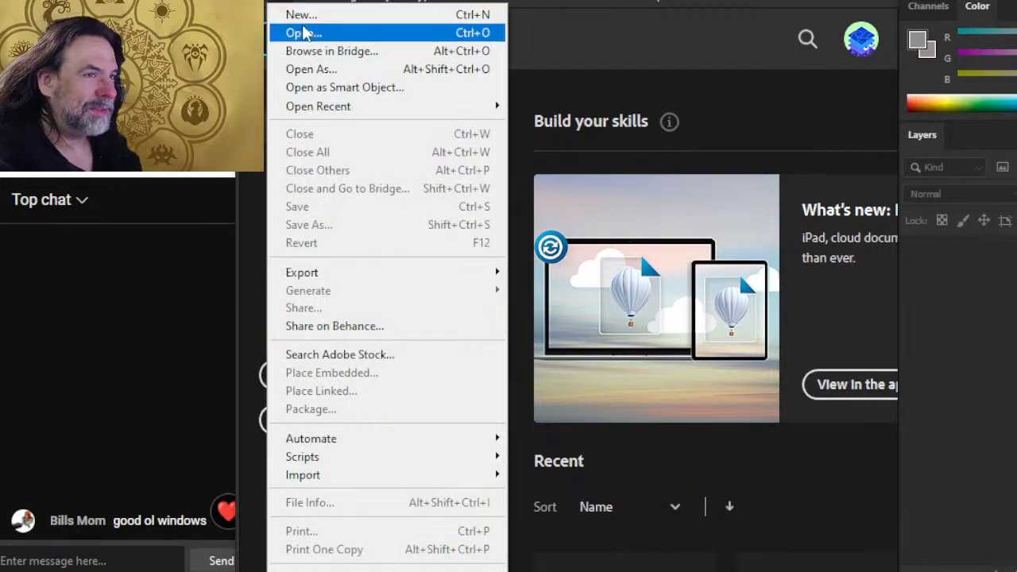
pyautogui.click(337, 33)
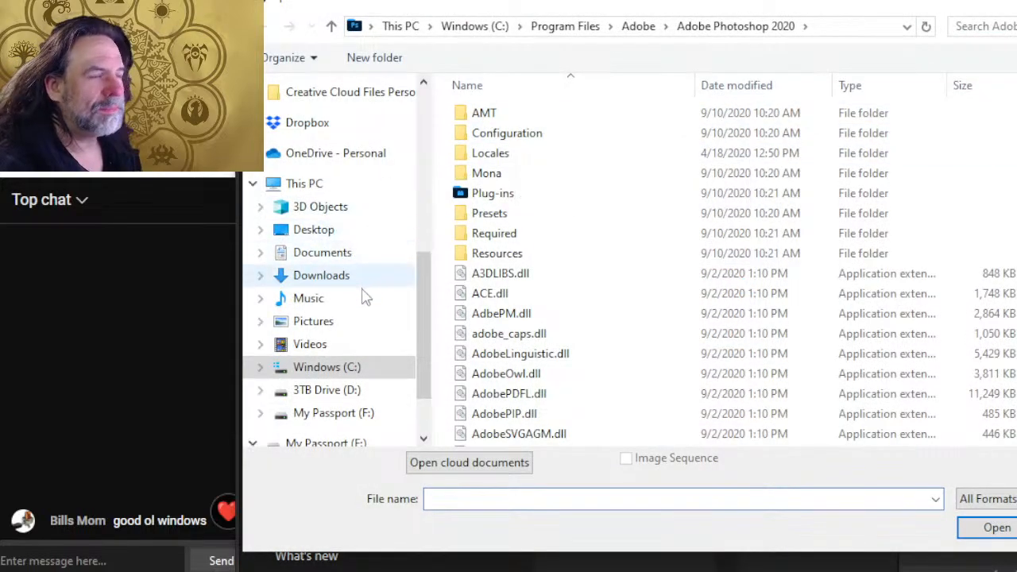
pyautogui.scroll(3, 367, 340)
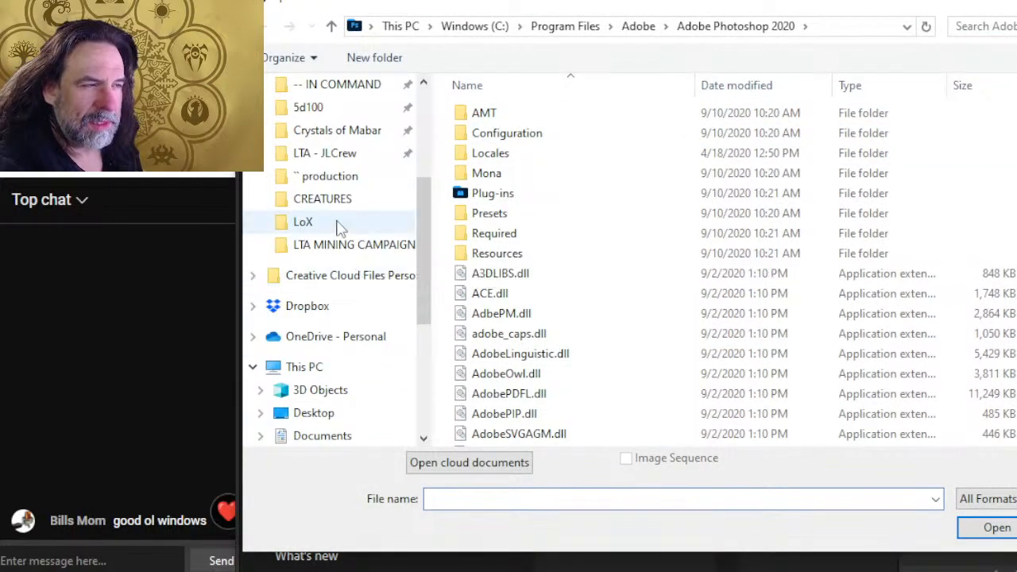
pyautogui.click(340, 222)
pyautogui.click(358, 178)
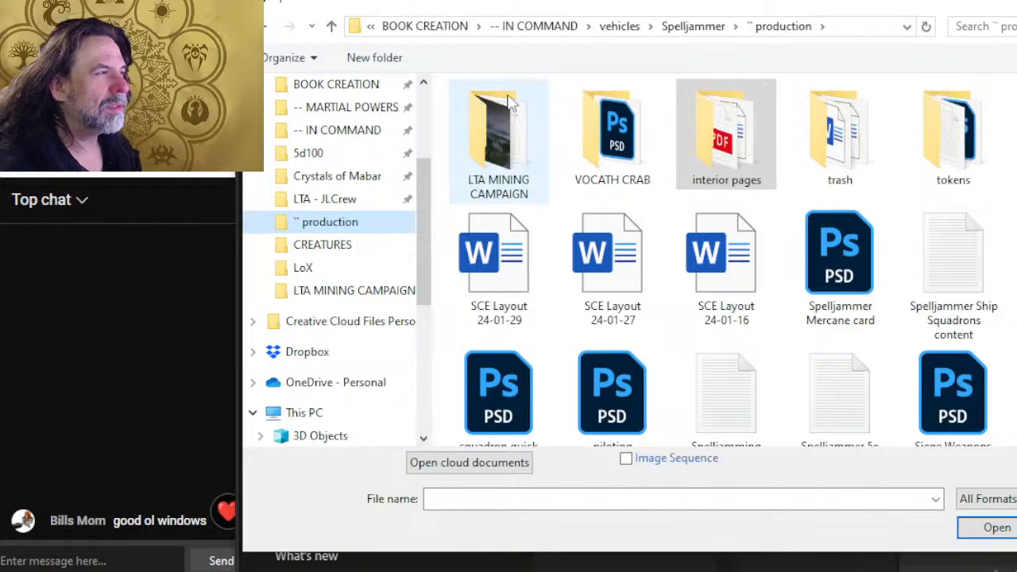
# Step: Open the equipment and ships PSD from the interior pages production folder, under DONE, EQUIPMENT AND SHIPS
pyautogui.click(693, 27)
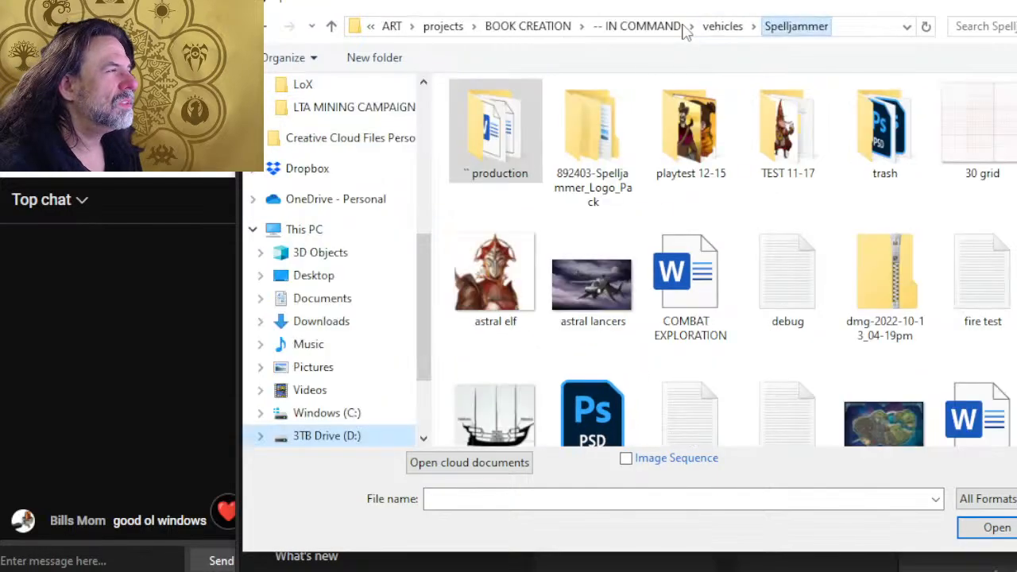
pyautogui.doubleClick(471, 168)
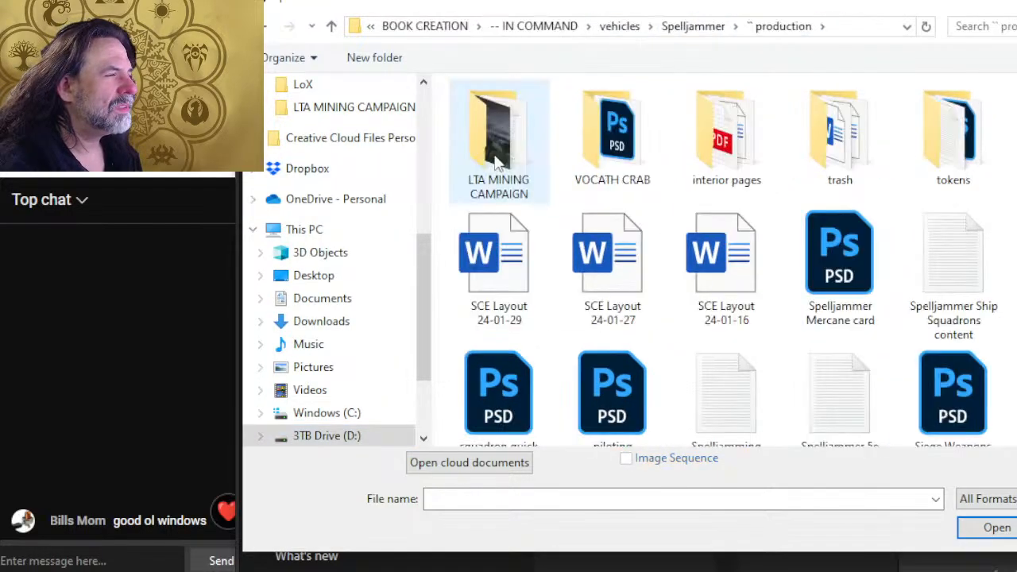
pyautogui.doubleClick(684, 175)
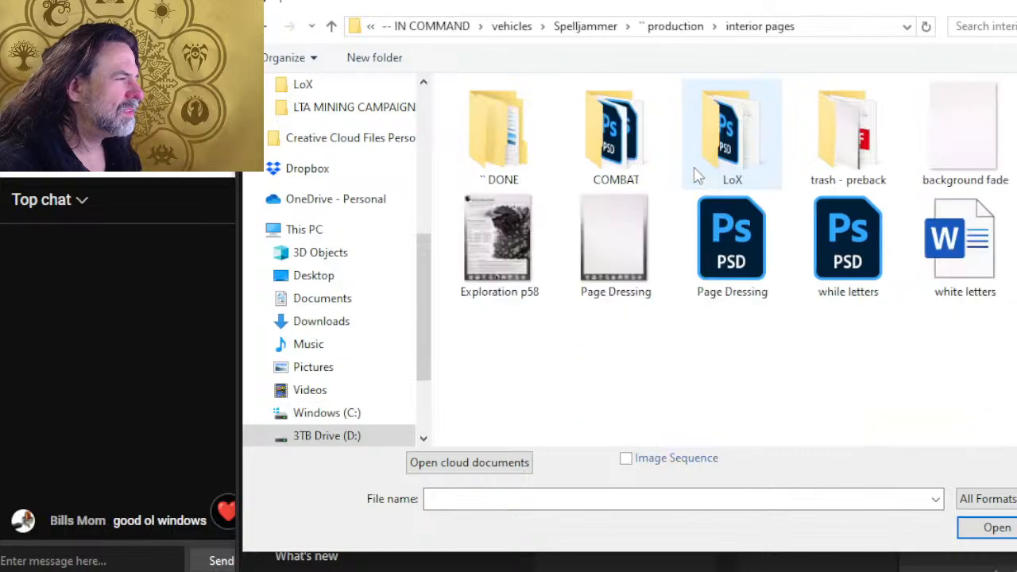
pyautogui.doubleClick(509, 159)
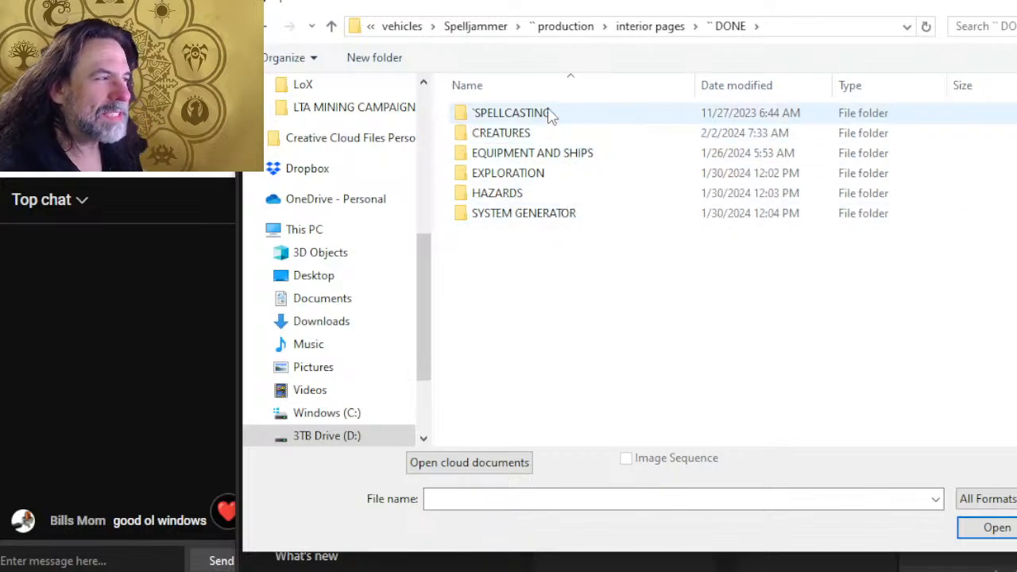
pyautogui.click(587, 156)
pyautogui.doubleClick(588, 156)
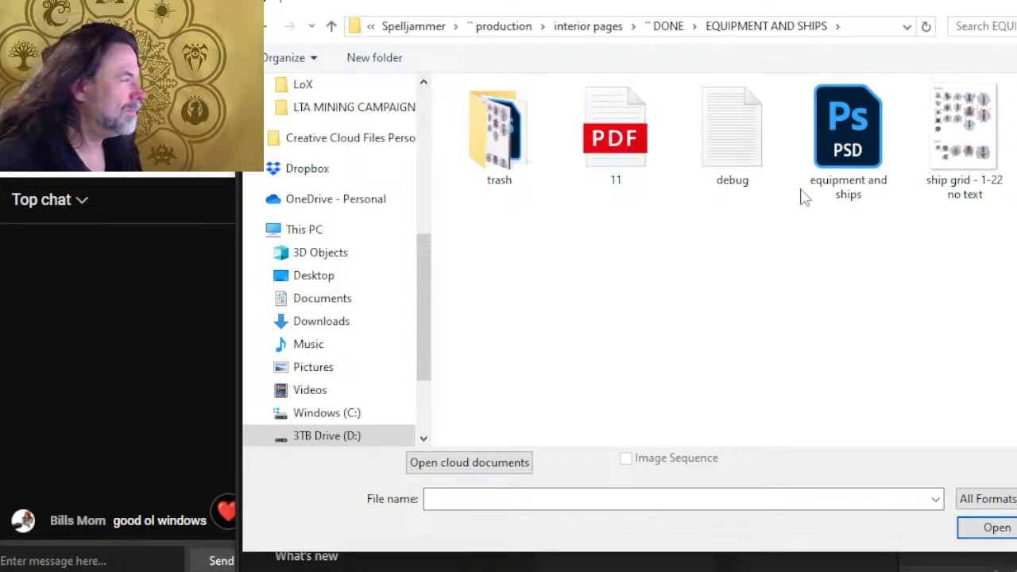
pyautogui.doubleClick(832, 142)
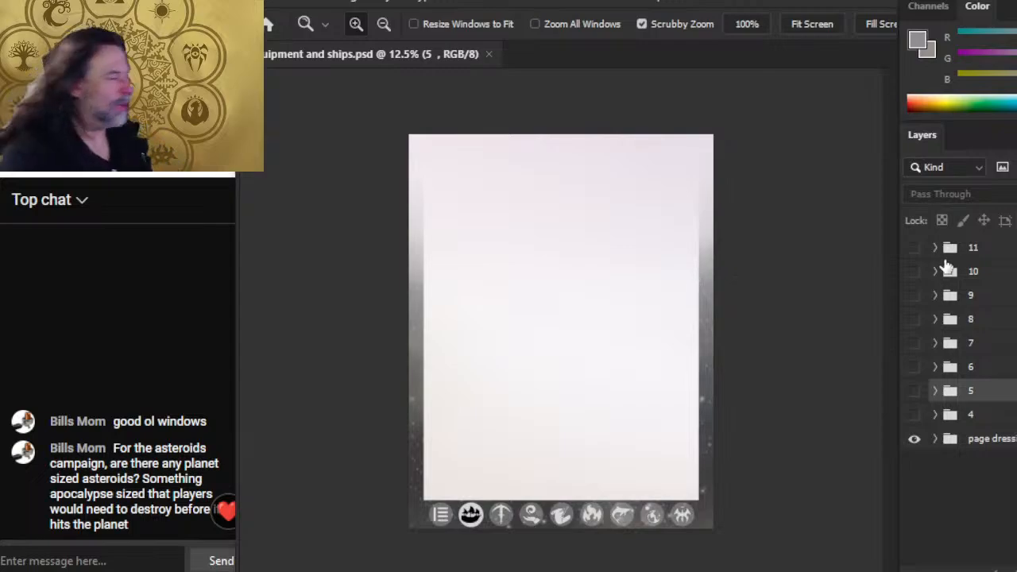
# Step: Add a new layer and sketch a small central circle surrounded by a large ring of broken arcs with the Brush tool
pyautogui.hotkey('ctrl', 'shift', 'alt', 'n')
pyautogui.press('b')
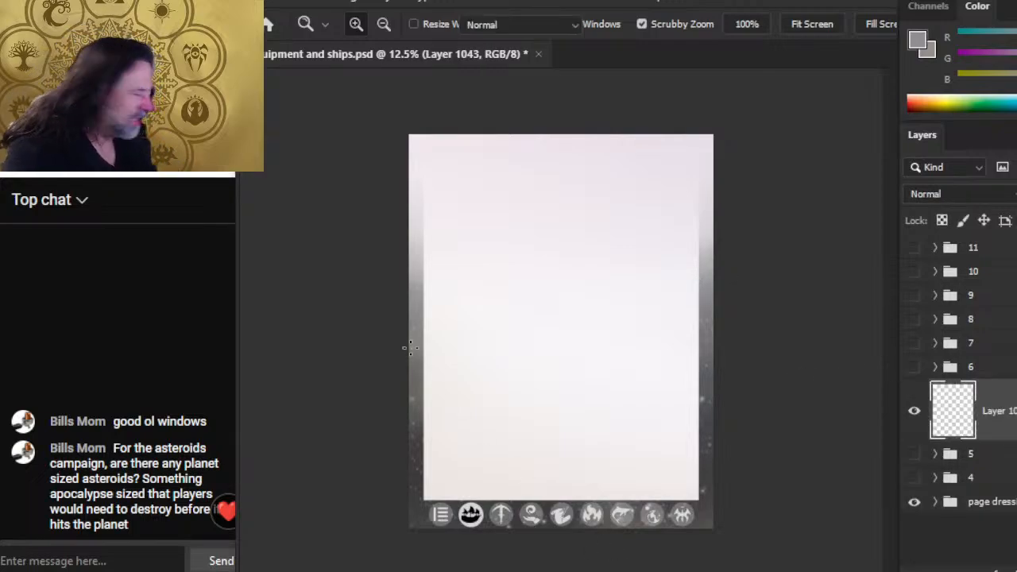
pyautogui.moveTo(537, 302); pyautogui.dragTo(558, 317)
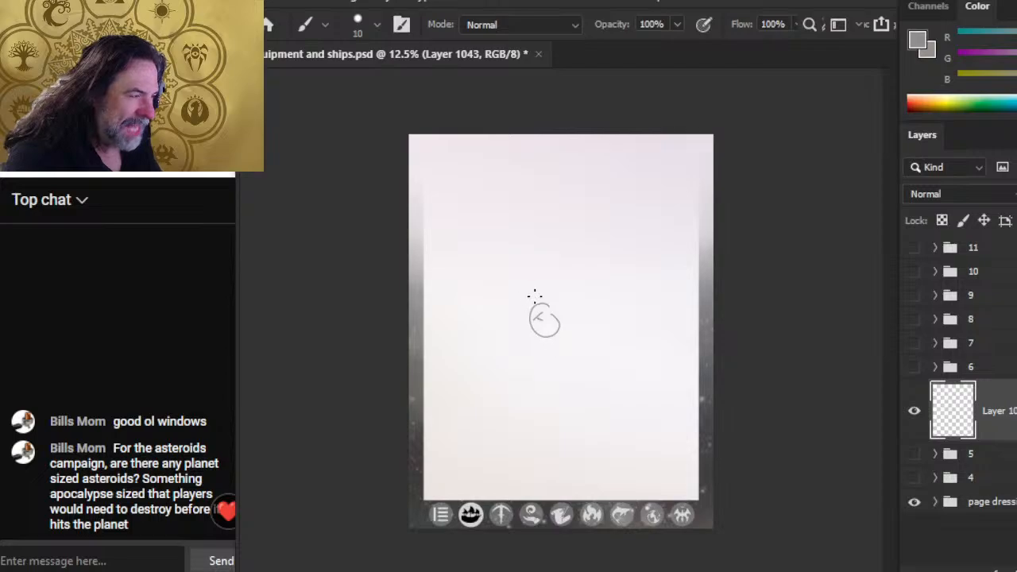
pyautogui.moveTo(492, 278)
pyautogui.mouseDown()
pyautogui.moveTo(513, 242)
pyautogui.moveTo(569, 246)
pyautogui.mouseUp()
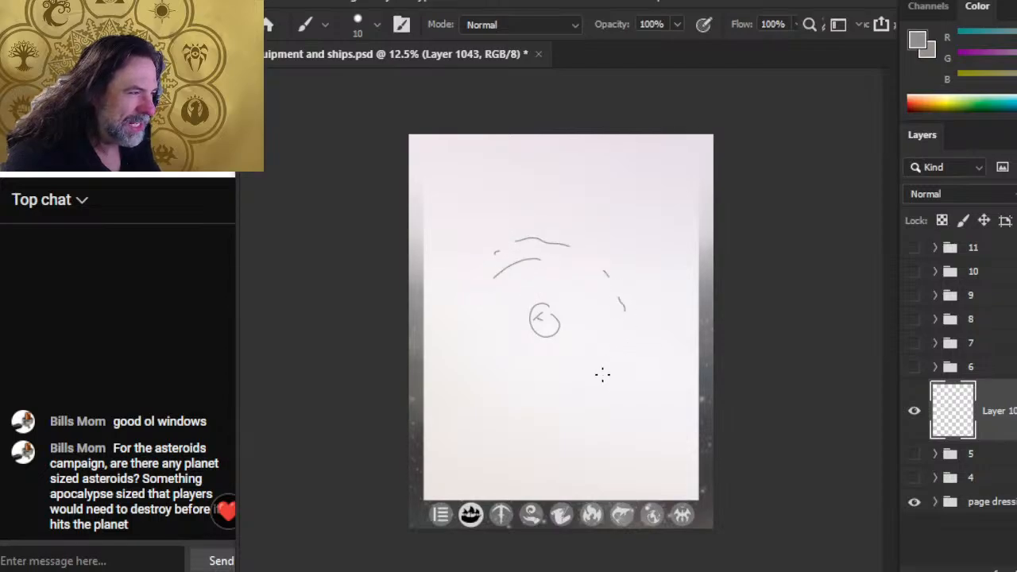
pyautogui.moveTo(480, 302)
pyautogui.mouseDown()
pyautogui.moveTo(515, 387)
pyautogui.moveTo(545, 394)
pyautogui.mouseUp()
pyautogui.moveTo(608, 362)
pyautogui.mouseDown()
pyautogui.moveTo(622, 306)
pyautogui.moveTo(597, 373)
pyautogui.mouseUp()
pyautogui.moveTo(624, 320); pyautogui.dragTo(587, 384)
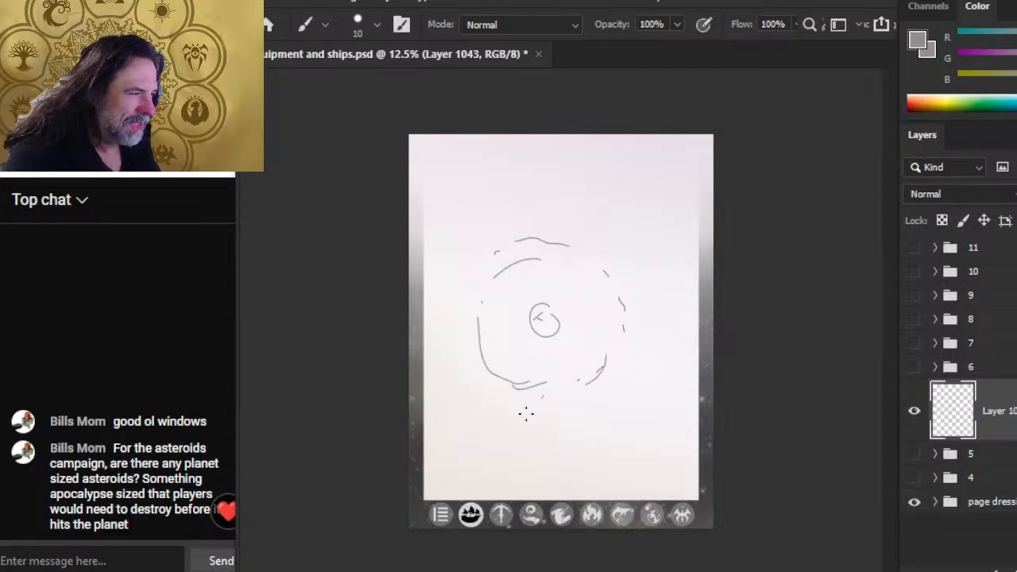
# Step: Set the Eraser to 100% opacity and erase parts of the central circle and the outer ring's lower-left arc
pyautogui.press('e')
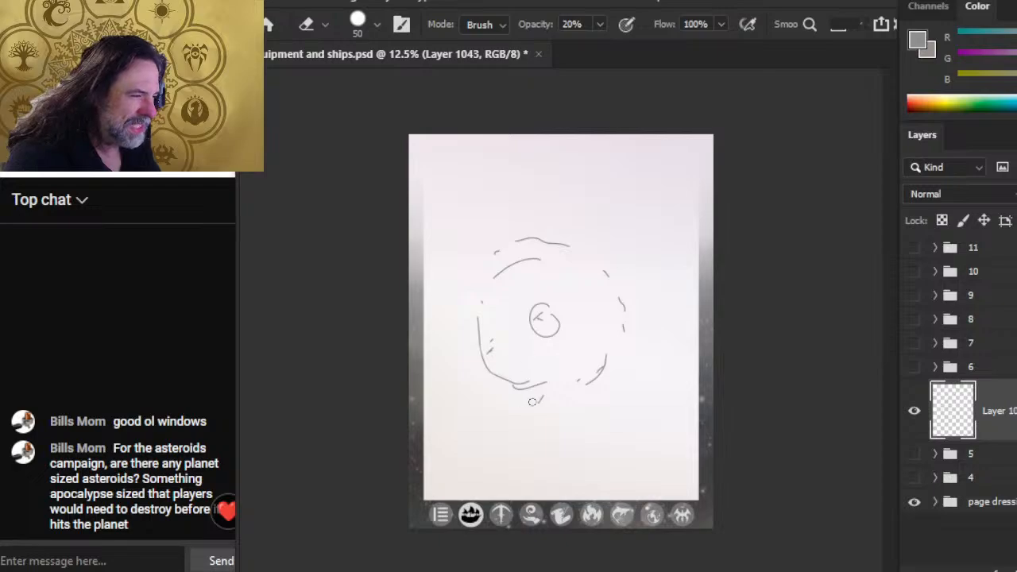
pyautogui.press('0')
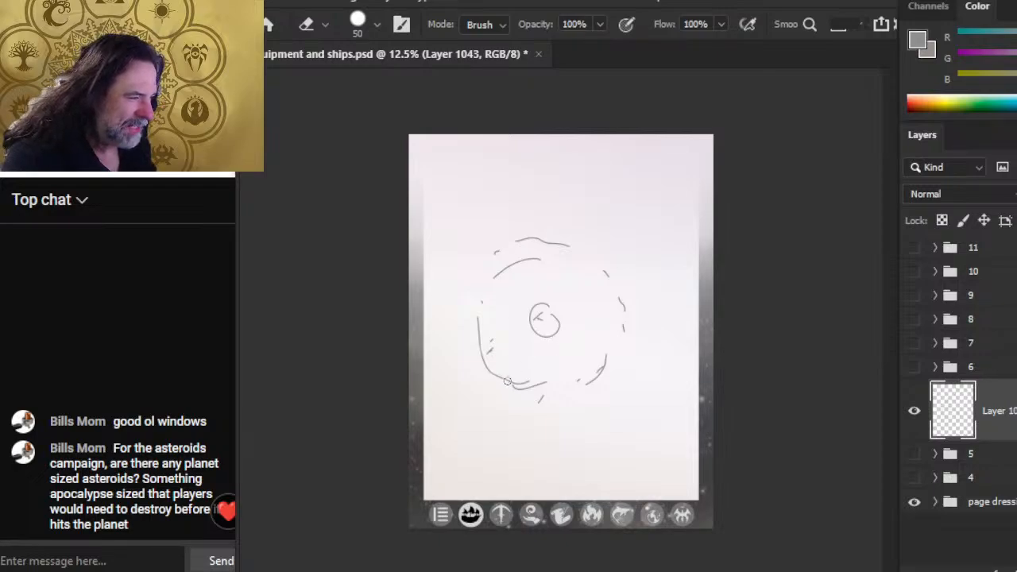
pyautogui.moveTo(534, 321)
pyautogui.mouseDown()
pyautogui.moveTo(549, 296)
pyautogui.moveTo(672, 342)
pyautogui.moveTo(620, 333)
pyautogui.mouseUp()
pyautogui.press('z')
pyautogui.press('b')
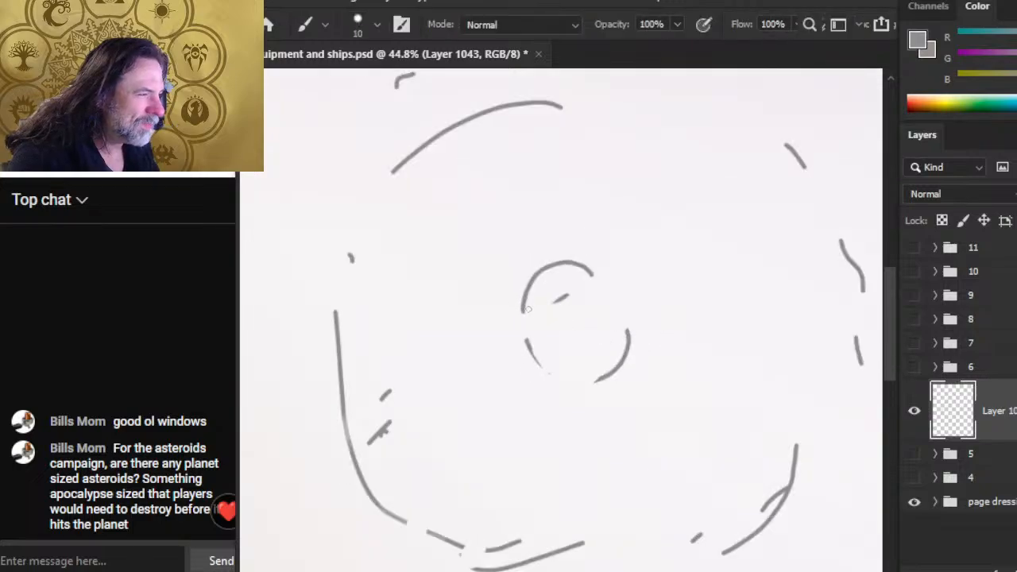
pyautogui.press('e')
pyautogui.moveTo(530, 277)
pyautogui.mouseDown()
pyautogui.moveTo(565, 263)
pyautogui.moveTo(593, 292)
pyautogui.moveTo(603, 269)
pyautogui.moveTo(569, 264)
pyautogui.mouseUp()
# Step: Draw a cluster of small irregular asteroids in place of the central circle, erasing its remaining arc
pyautogui.press('b')
pyautogui.moveTo(578, 322)
pyautogui.mouseDown()
pyautogui.moveTo(586, 354)
pyautogui.moveTo(606, 327)
pyautogui.moveTo(588, 311)
pyautogui.mouseUp()
pyautogui.moveTo(525, 361)
pyautogui.mouseDown()
pyautogui.moveTo(547, 331)
pyautogui.moveTo(557, 365)
pyautogui.moveTo(545, 367)
pyautogui.mouseUp()
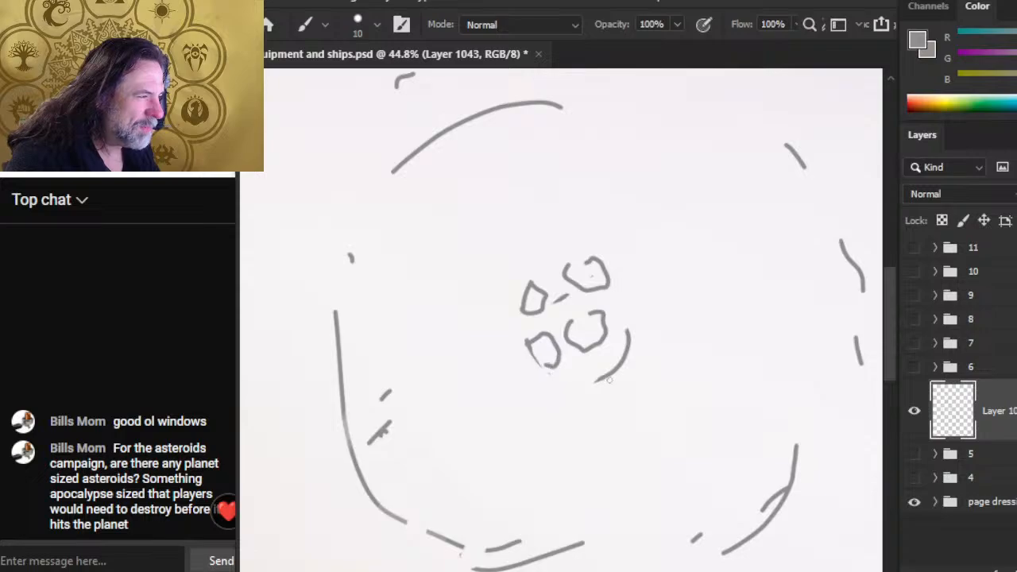
pyautogui.press('e')
pyautogui.moveTo(608, 380); pyautogui.dragTo(630, 335)
pyautogui.press('b')
pyautogui.moveTo(595, 390)
pyautogui.mouseDown()
pyautogui.moveTo(624, 380)
pyautogui.moveTo(623, 356)
pyautogui.moveTo(597, 367)
pyautogui.mouseUp()
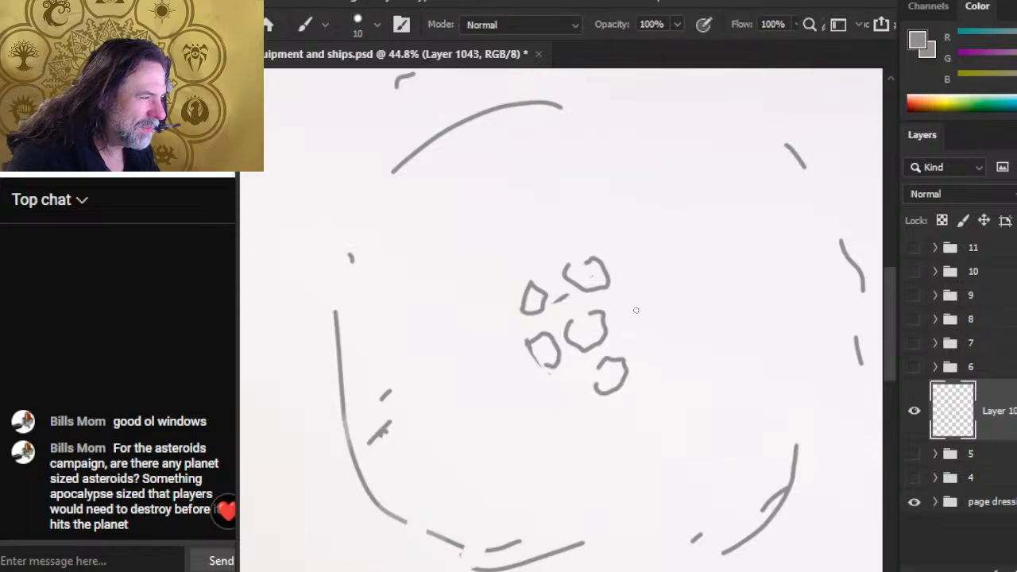
pyautogui.moveTo(633, 298)
pyautogui.mouseDown()
pyautogui.moveTo(636, 326)
pyautogui.moveTo(650, 305)
pyautogui.moveTo(626, 280)
pyautogui.mouseUp()
pyautogui.moveTo(629, 340); pyautogui.dragTo(638, 338)
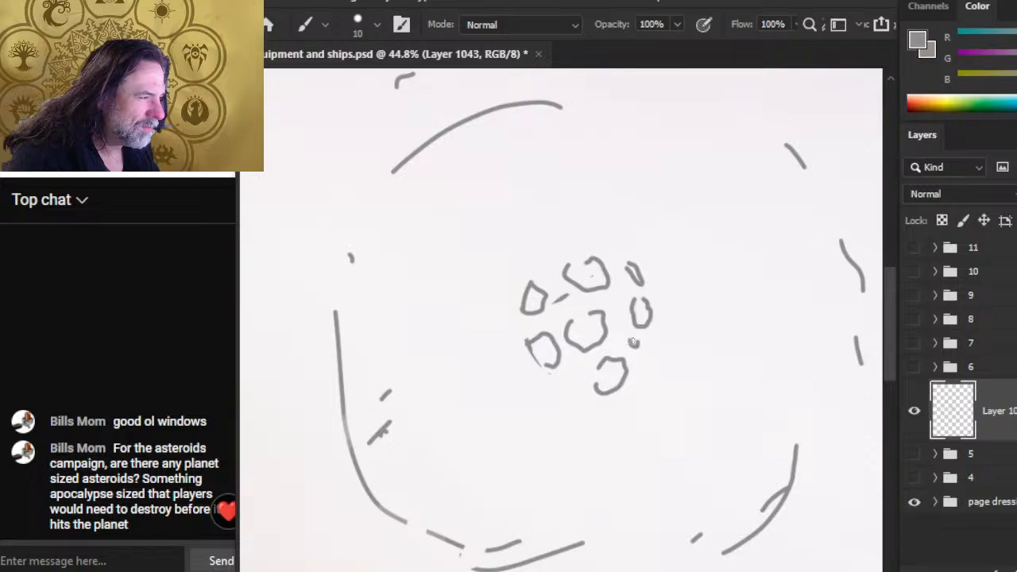
# Step: Draw a shallow curved orbit line across the asteroid cluster and reshape both of its upturned ends
pyautogui.moveTo(490, 322)
pyautogui.mouseDown()
pyautogui.moveTo(540, 350)
pyautogui.moveTo(618, 359)
pyautogui.moveTo(704, 329)
pyautogui.moveTo(703, 318)
pyautogui.moveTo(675, 307)
pyautogui.mouseUp()
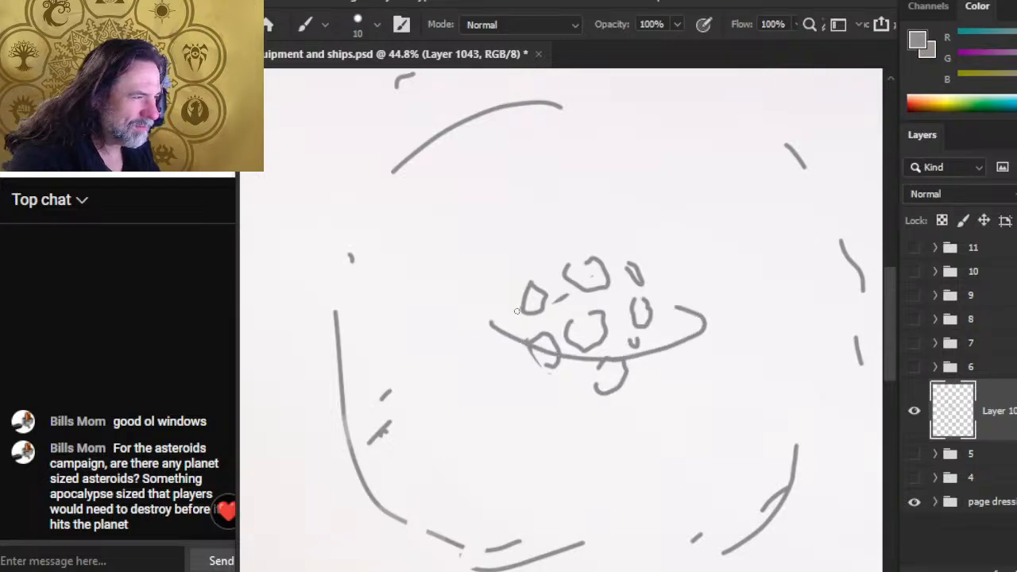
pyautogui.moveTo(512, 307); pyautogui.dragTo(491, 326)
pyautogui.press('e')
pyautogui.press('b')
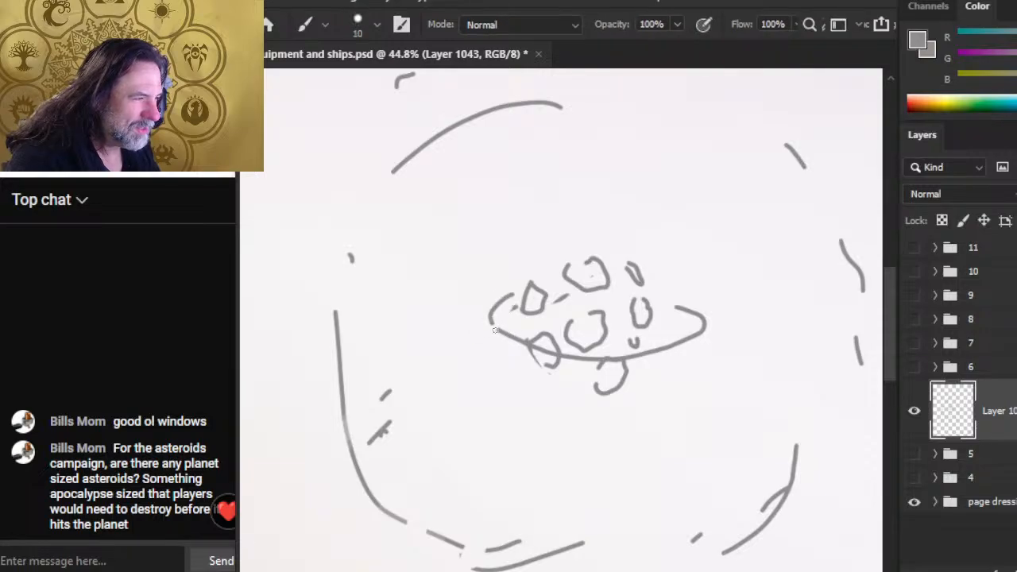
pyautogui.press('e')
pyautogui.moveTo(715, 310); pyautogui.dragTo(685, 327)
pyautogui.press('b')
pyautogui.moveTo(675, 293)
pyautogui.mouseDown()
pyautogui.moveTo(689, 327)
pyautogui.moveTo(682, 348)
pyautogui.mouseUp()
# Step: Erase part of the lowest asteroid and redraw its underside as a shallower curve
pyautogui.press('e')
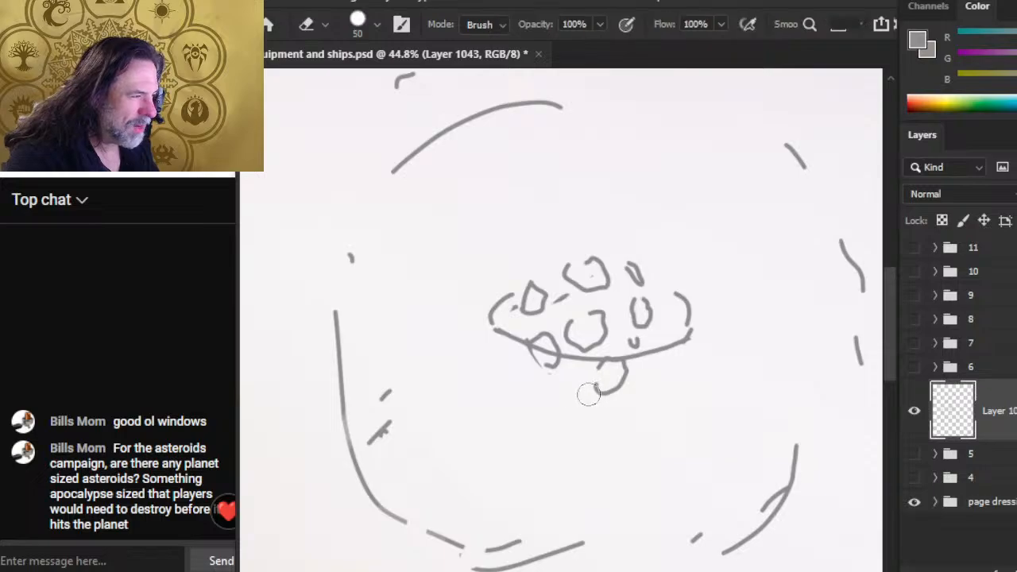
pyautogui.press('b')
pyautogui.moveTo(585, 390)
pyautogui.mouseDown()
pyautogui.moveTo(623, 389)
pyautogui.moveTo(622, 375)
pyautogui.mouseUp()
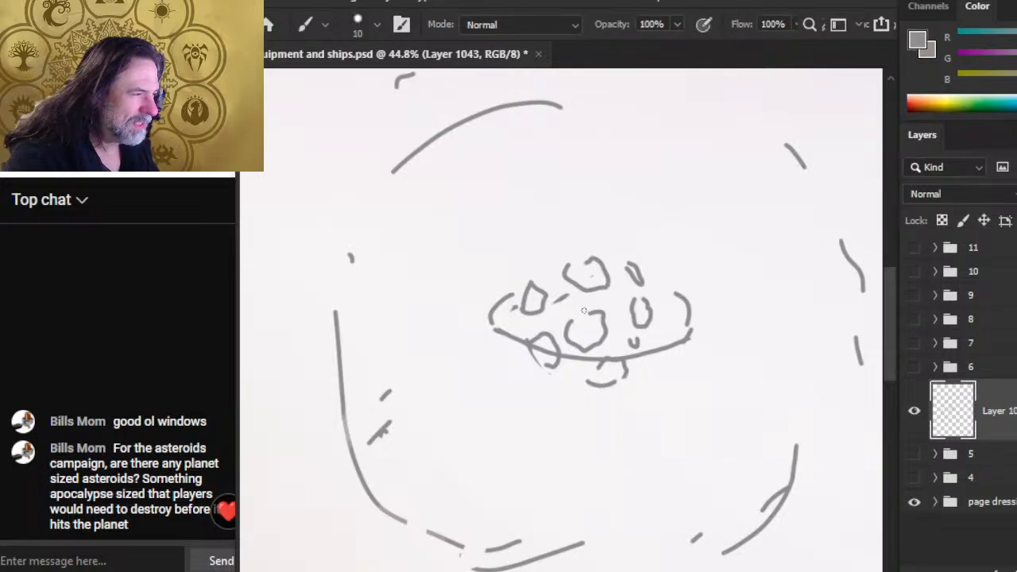
# Step: Hide the asteroid sketch layer, add a new layer above it and enlarge the brush to 80 px
pyautogui.click(913, 410)
pyautogui.hotkey('ctrl', 'shift', 'alt', 'n')
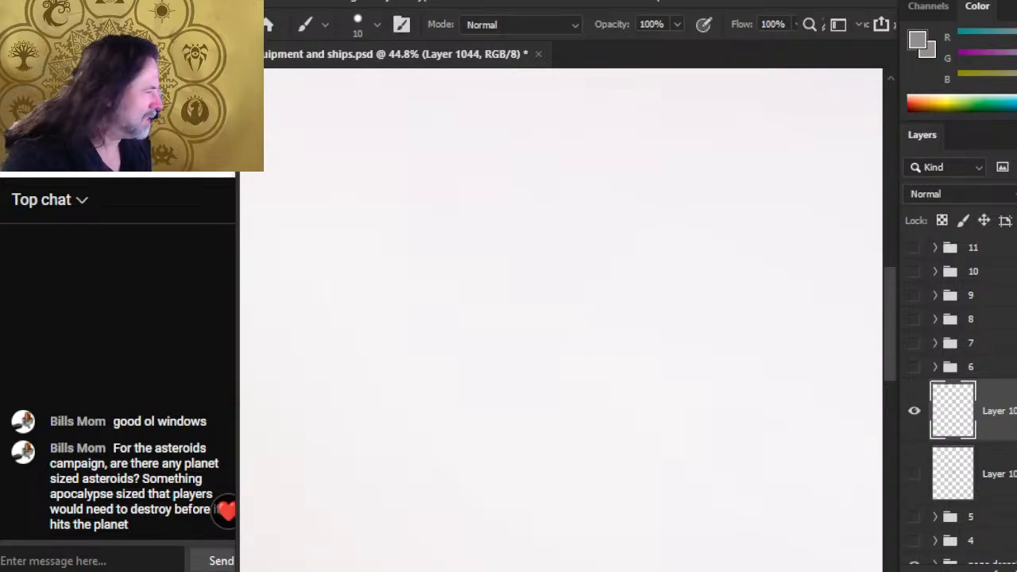
pyautogui.press('d')
pyautogui.press('x')
pyautogui.press(']')
pyautogui.press(']')
pyautogui.press(']')
pyautogui.press(']')
pyautogui.press(']')
pyautogui.press(']')
pyautogui.press(']')
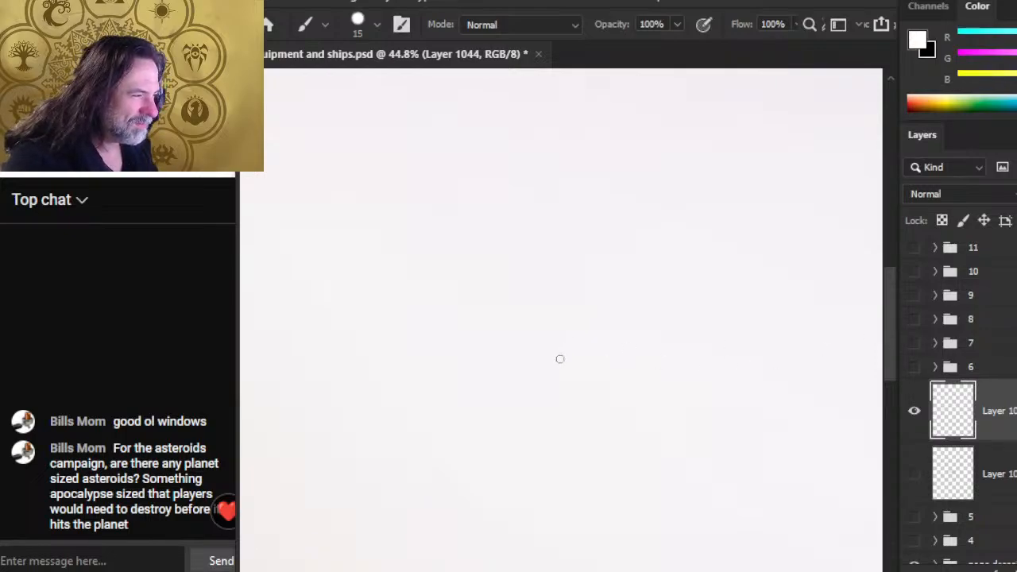
# Step: Undo the white dab and paint a solid black dot near the middle of the new layer
pyautogui.click(564, 350)
pyautogui.hotkey('ctrl', 'z')
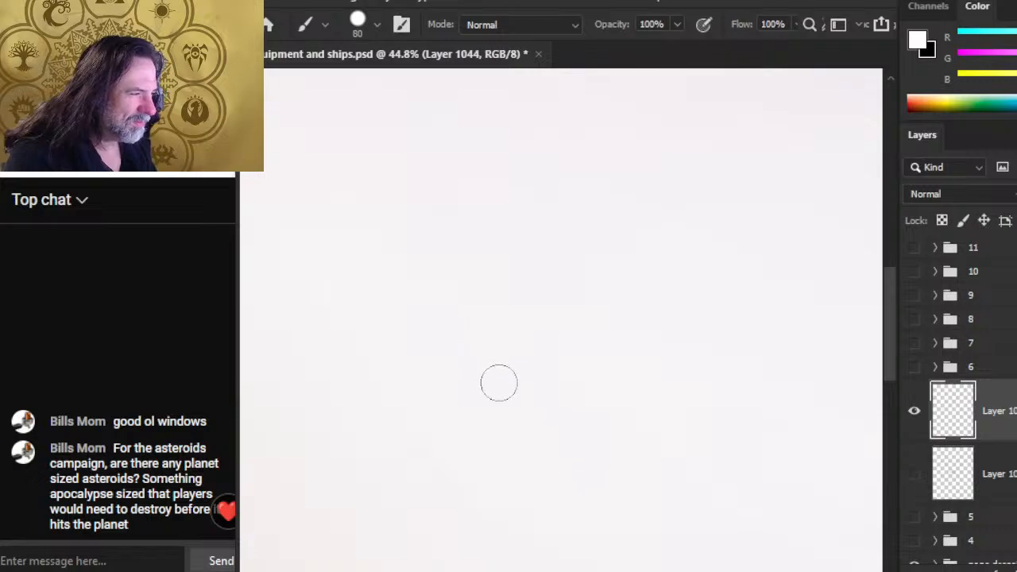
pyautogui.press('x')
pyautogui.click(558, 348)
# Step: Show the asteroid sketch layer again and move the black dot onto the middle of the cluster
pyautogui.press('r')
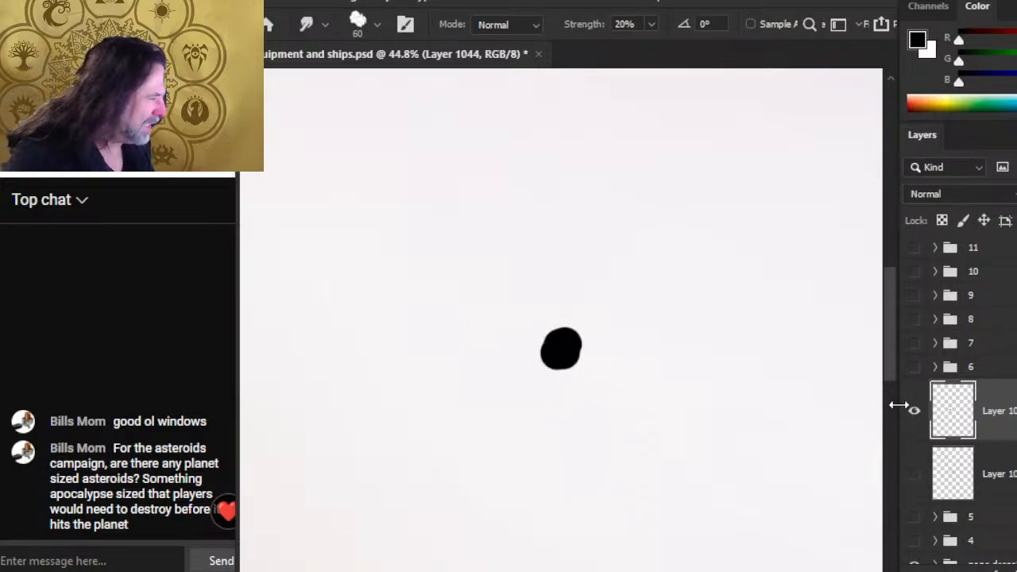
pyautogui.click(916, 487)
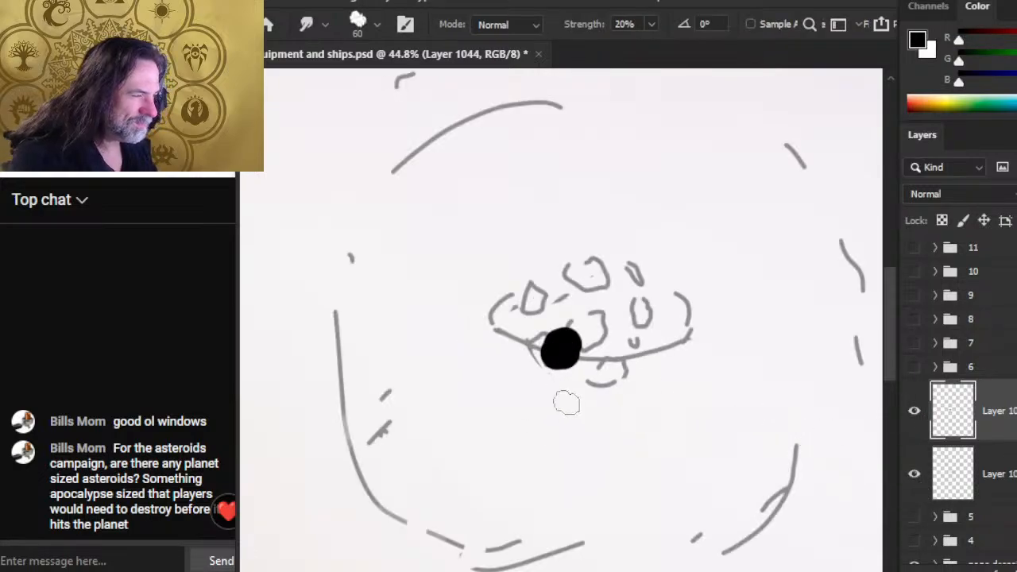
pyautogui.press('v')
pyautogui.moveTo(566, 423)
pyautogui.mouseDown()
pyautogui.moveTo(617, 390)
pyautogui.moveTo(604, 390)
pyautogui.moveTo(608, 399)
pyautogui.mouseUp()
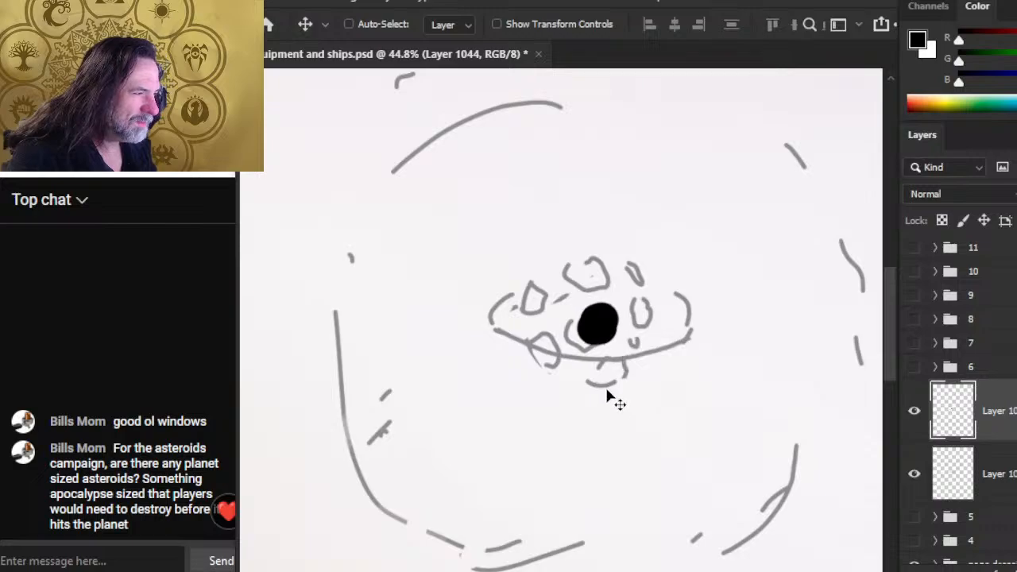
# Step: Smudge the black dot into a soft dark haze using a 175 px Smudge brush at 20% strength
pyautogui.press('r')
pyautogui.press(']')
pyautogui.press(']')
pyautogui.press(']')
pyautogui.press(']')
pyautogui.press(']')
pyautogui.press(']')
pyautogui.moveTo(596, 325)
pyautogui.mouseDown()
pyautogui.moveTo(589, 294)
pyautogui.moveTo(607, 299)
pyautogui.moveTo(610, 330)
pyautogui.moveTo(580, 318)
pyautogui.moveTo(611, 343)
pyautogui.moveTo(600, 339)
pyautogui.moveTo(613, 298)
pyautogui.moveTo(603, 355)
pyautogui.moveTo(592, 326)
pyautogui.mouseUp()
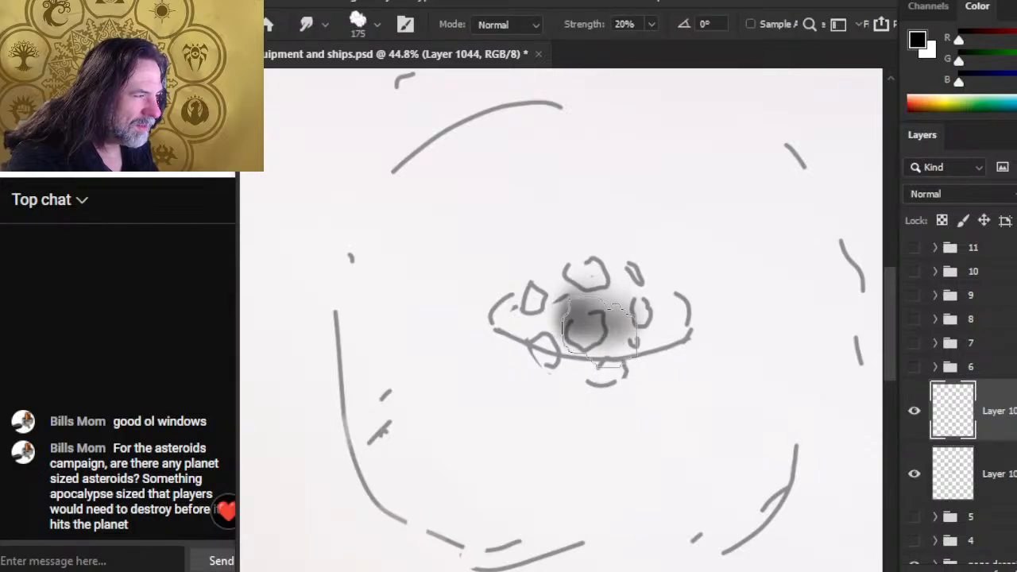
# Step: Paint and smudge a white dot at the haze's centre with a smaller Smudge brush, and place the haze layer below the sketch
pyautogui.press('x')
pyautogui.press('b')
pyautogui.click(591, 321)
pyautogui.press('r')
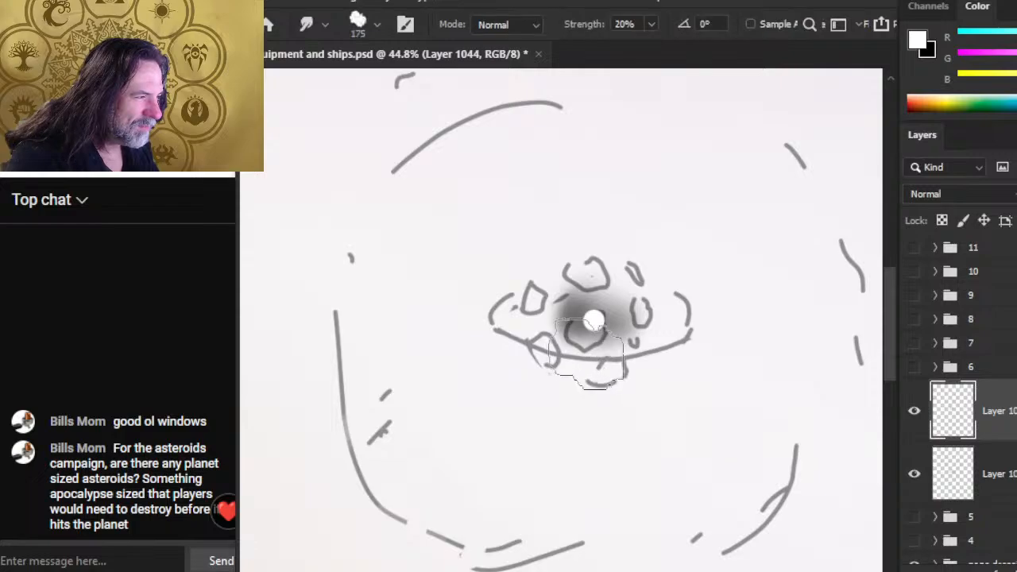
pyautogui.press('[')
pyautogui.press('[')
pyautogui.press('[')
pyautogui.press('[')
pyautogui.press('[')
pyautogui.press('[')
pyautogui.press('[')
pyautogui.moveTo(594, 319)
pyautogui.mouseDown()
pyautogui.moveTo(585, 324)
pyautogui.moveTo(611, 314)
pyautogui.moveTo(592, 321)
pyautogui.moveTo(583, 348)
pyautogui.moveTo(587, 326)
pyautogui.moveTo(611, 314)
pyautogui.mouseUp()
pyautogui.moveTo(971, 407); pyautogui.dragTo(995, 502)
# Step: Outline the cluster's leftmost asteroid and a rock on the outer ring's lower-left arc with a 7 px black brush, and merge the sketch layer down
pyautogui.press('b')
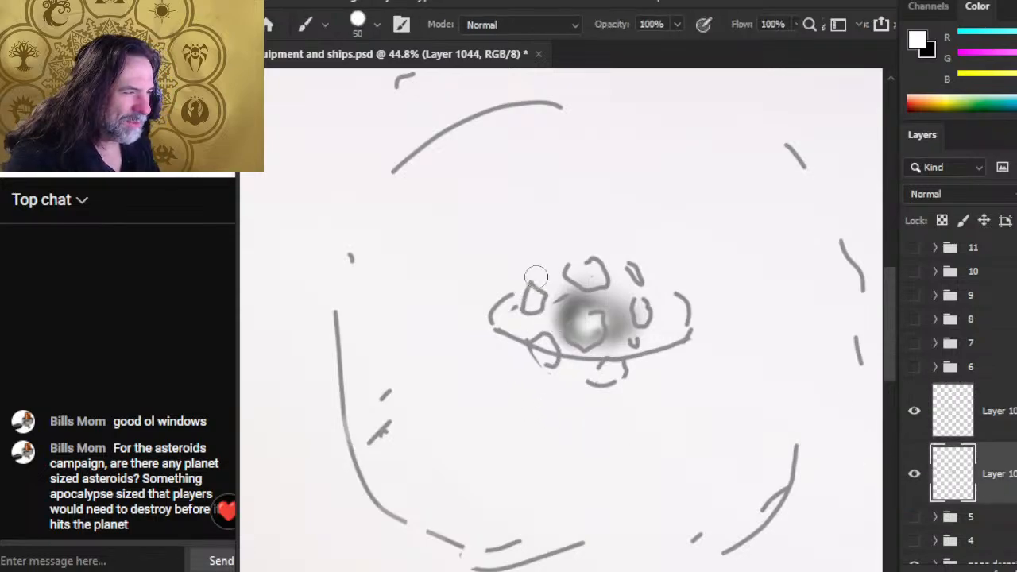
pyautogui.press('x')
pyautogui.press('[')
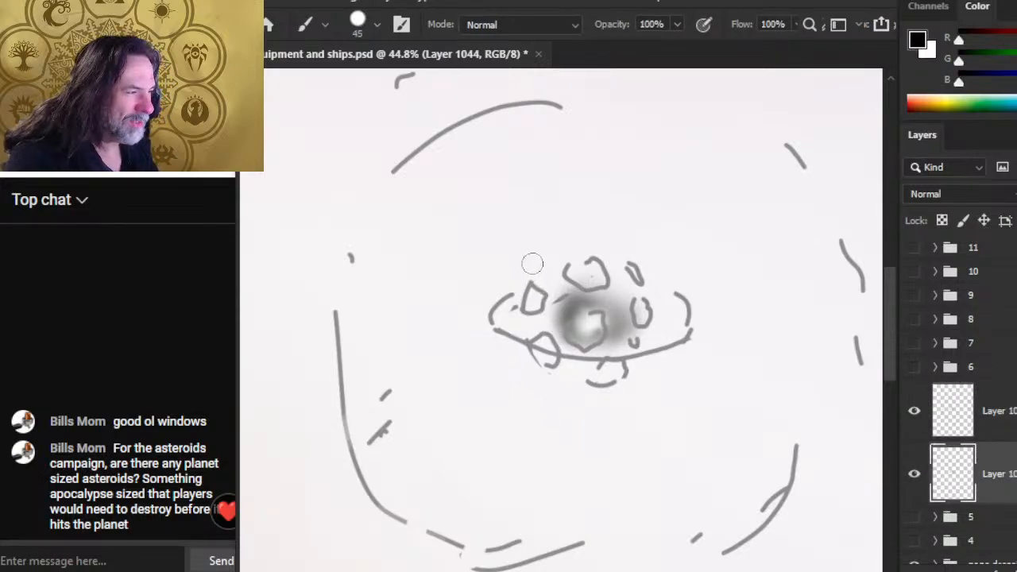
pyautogui.press('[')
pyautogui.press('[')
pyautogui.press('[')
pyautogui.press('[')
pyautogui.press('[')
pyautogui.press('[')
pyautogui.moveTo(373, 494)
pyautogui.mouseDown()
pyautogui.moveTo(415, 485)
pyautogui.moveTo(405, 527)
pyautogui.mouseUp()
pyautogui.moveTo(529, 291)
pyautogui.mouseDown()
pyautogui.moveTo(546, 306)
pyautogui.moveTo(526, 288)
pyautogui.mouseUp()
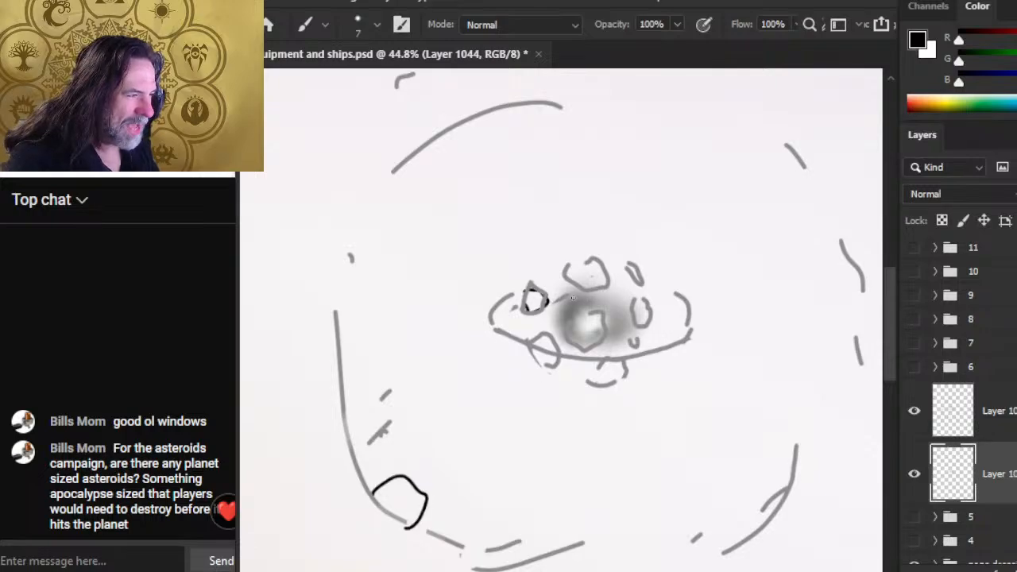
pyautogui.rightClick(958, 433)
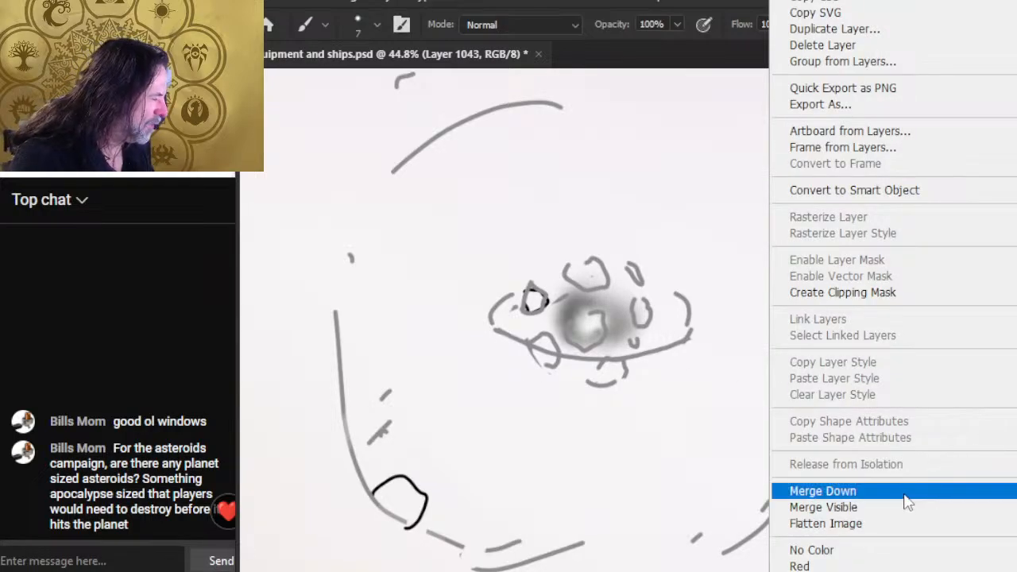
pyautogui.click(826, 491)
# Step: Fill the cluster's asteroids with black scribbles and draw three small rocks above the cluster
pyautogui.moveTo(585, 322)
pyautogui.mouseDown()
pyautogui.moveTo(589, 340)
pyautogui.moveTo(601, 332)
pyautogui.mouseUp()
pyautogui.moveTo(648, 314); pyautogui.dragTo(646, 321)
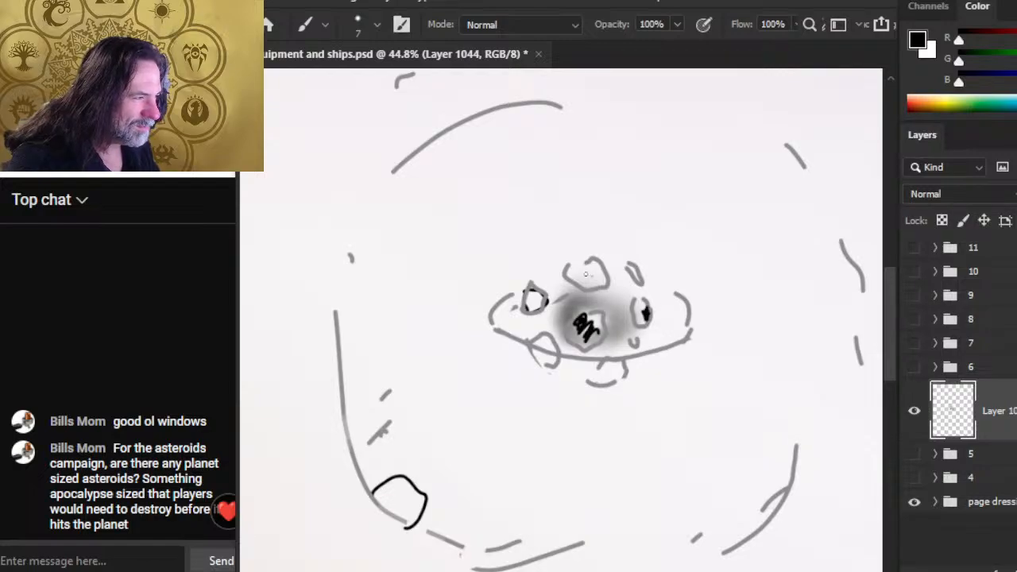
pyautogui.moveTo(581, 270); pyautogui.dragTo(598, 287)
pyautogui.moveTo(590, 326)
pyautogui.mouseDown()
pyautogui.moveTo(582, 340)
pyautogui.moveTo(592, 322)
pyautogui.mouseUp()
pyautogui.moveTo(534, 302); pyautogui.dragTo(537, 316)
pyautogui.moveTo(627, 278); pyautogui.dragTo(640, 268)
pyautogui.moveTo(644, 346)
pyautogui.mouseDown()
pyautogui.moveTo(627, 347)
pyautogui.moveTo(640, 335)
pyautogui.mouseUp()
pyautogui.moveTo(545, 372); pyautogui.dragTo(543, 353)
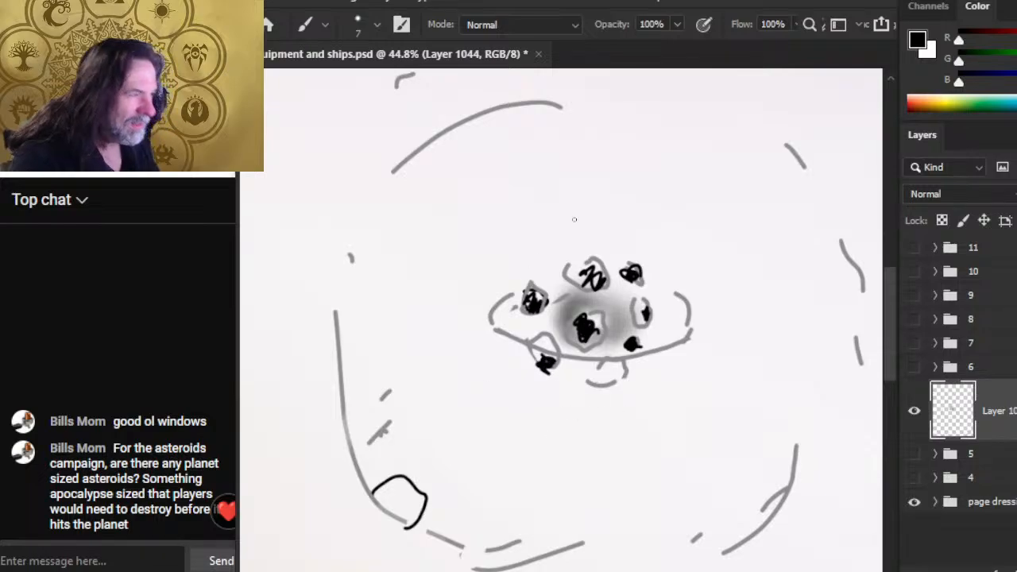
pyautogui.moveTo(579, 204)
pyautogui.mouseDown()
pyautogui.moveTo(555, 191)
pyautogui.moveTo(598, 202)
pyautogui.mouseUp()
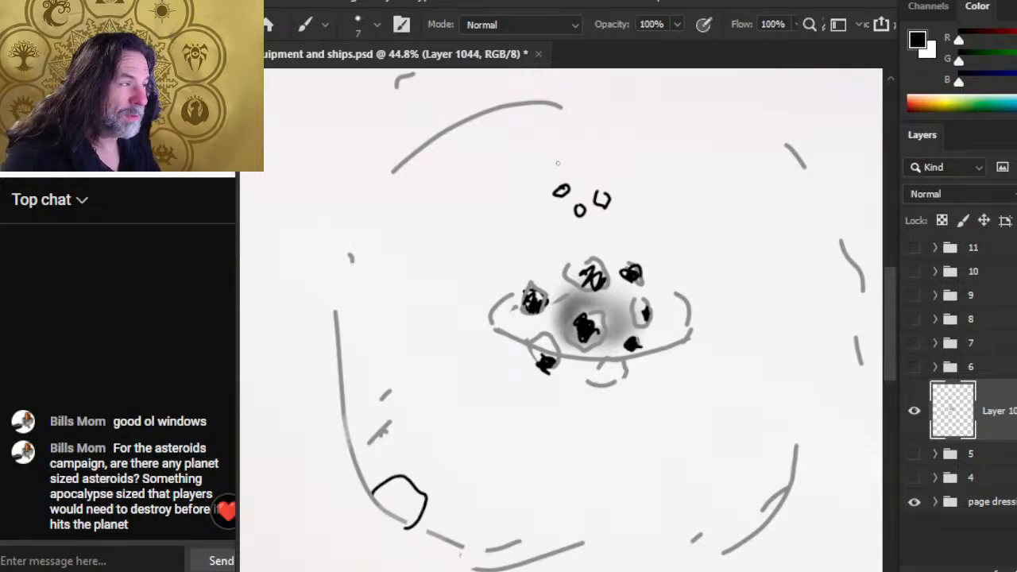
# Step: Draw six more rock outlines around the three small rocks above the cluster, plus a small black dot just below them
pyautogui.moveTo(542, 144)
pyautogui.mouseDown()
pyautogui.moveTo(534, 157)
pyautogui.moveTo(568, 148)
pyautogui.moveTo(547, 145)
pyautogui.moveTo(520, 184)
pyautogui.moveTo(543, 165)
pyautogui.mouseUp()
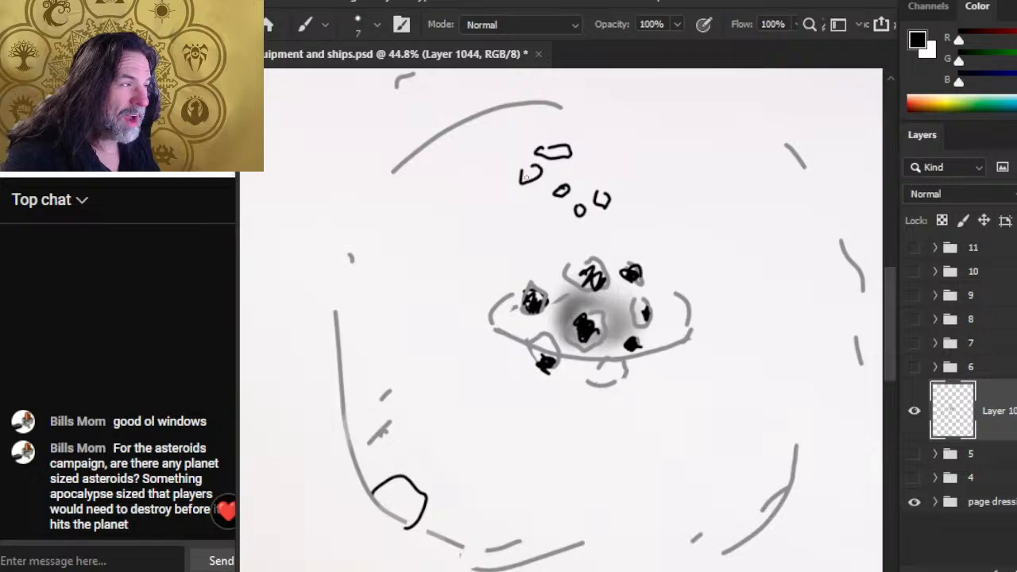
pyautogui.moveTo(602, 154)
pyautogui.mouseDown()
pyautogui.moveTo(613, 169)
pyautogui.moveTo(627, 151)
pyautogui.mouseUp()
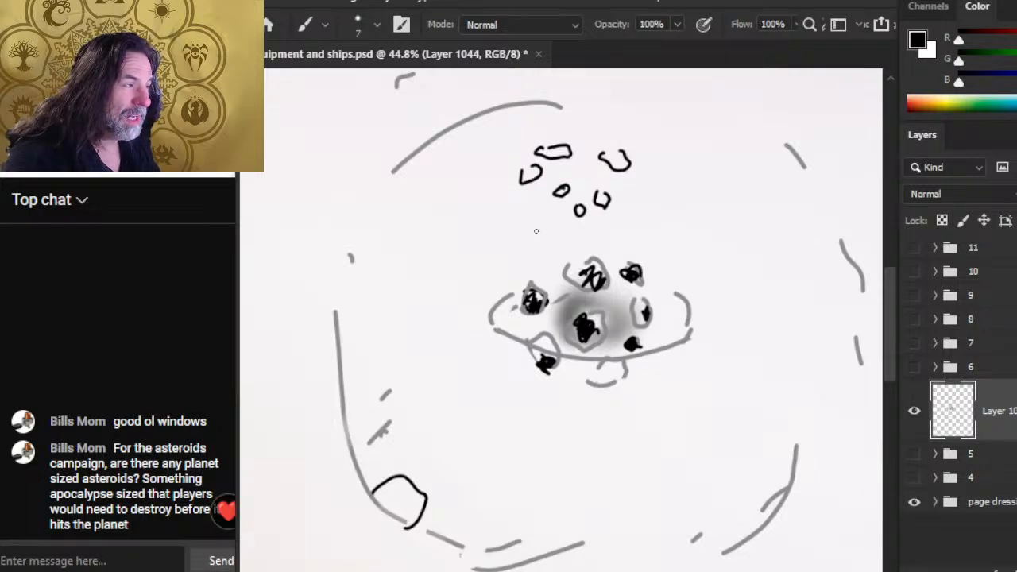
pyautogui.moveTo(522, 221)
pyautogui.mouseDown()
pyautogui.moveTo(542, 240)
pyautogui.moveTo(538, 230)
pyautogui.moveTo(599, 232)
pyautogui.mouseUp()
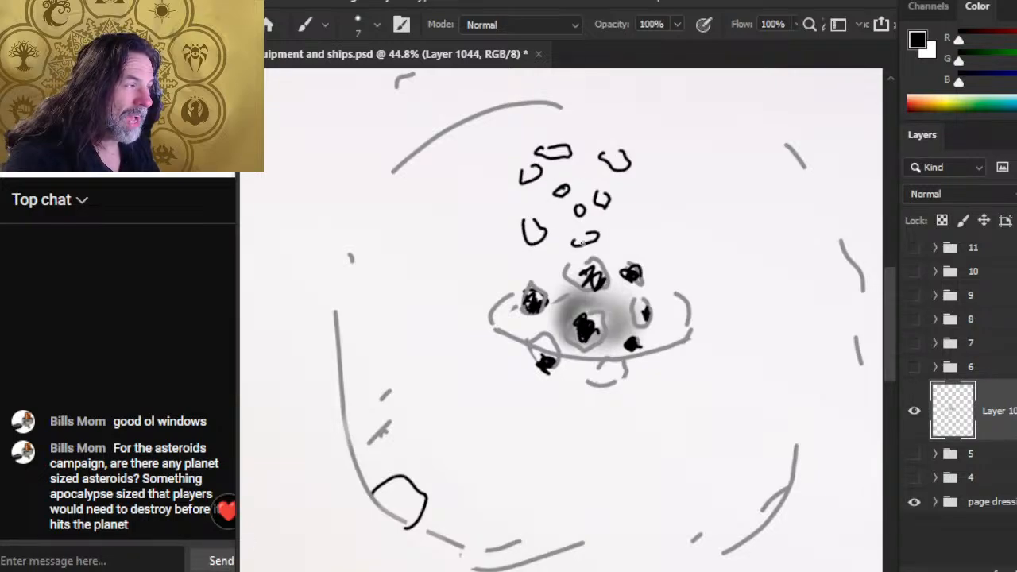
pyautogui.moveTo(640, 206)
pyautogui.mouseDown()
pyautogui.moveTo(628, 239)
pyautogui.moveTo(645, 203)
pyautogui.mouseUp()
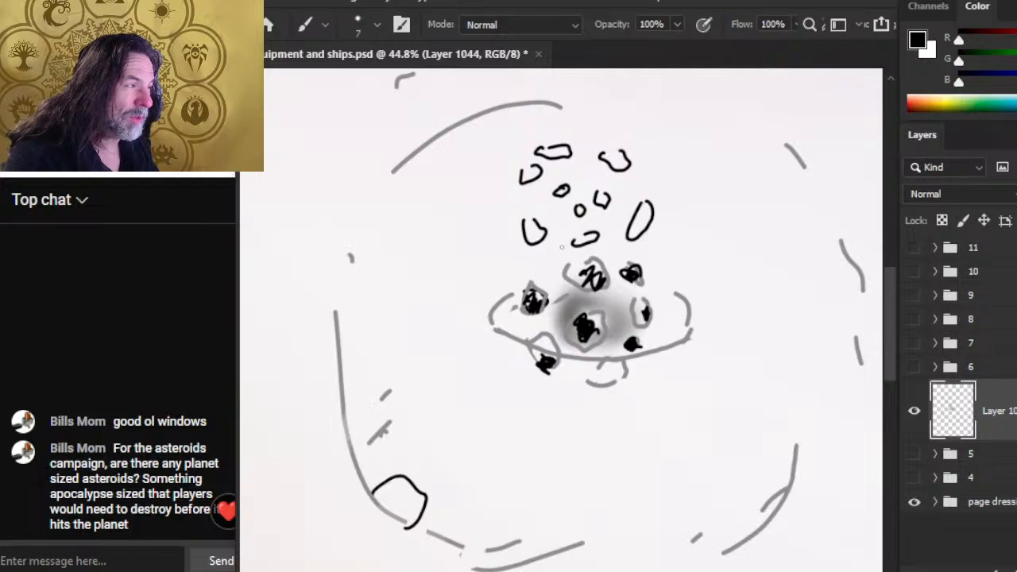
pyautogui.moveTo(562, 247); pyautogui.dragTo(566, 253)
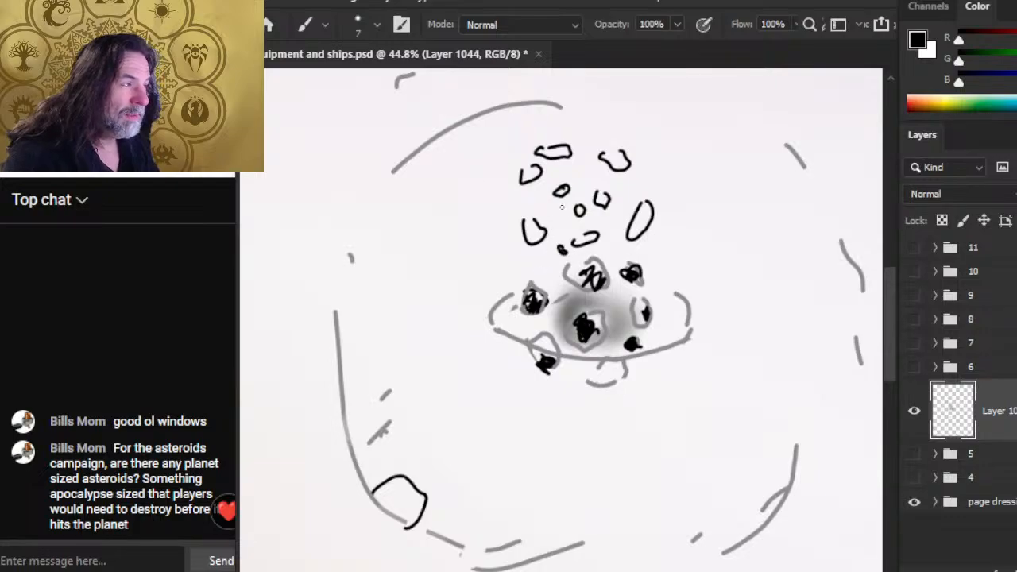
# Step: Draw a large black circle around the upper rock group and outline three rocks beyond it to the upper left
pyautogui.scroll(3, 562, 207)
pyautogui.moveTo(575, 168)
pyautogui.mouseDown()
pyautogui.moveTo(465, 318)
pyautogui.moveTo(690, 262)
pyautogui.moveTo(582, 207)
pyautogui.moveTo(609, 201)
pyautogui.moveTo(674, 234)
pyautogui.moveTo(689, 278)
pyautogui.moveTo(680, 229)
pyautogui.moveTo(679, 258)
pyautogui.mouseUp()
pyautogui.press('e')
pyautogui.press('b')
pyautogui.moveTo(398, 173)
pyautogui.mouseDown()
pyautogui.moveTo(400, 142)
pyautogui.moveTo(420, 193)
pyautogui.moveTo(407, 143)
pyautogui.mouseUp()
pyautogui.moveTo(354, 225)
pyautogui.mouseDown()
pyautogui.moveTo(401, 238)
pyautogui.moveTo(395, 195)
pyautogui.mouseUp()
pyautogui.click(475, 85)
pyautogui.moveTo(474, 87); pyautogui.dragTo(494, 96)
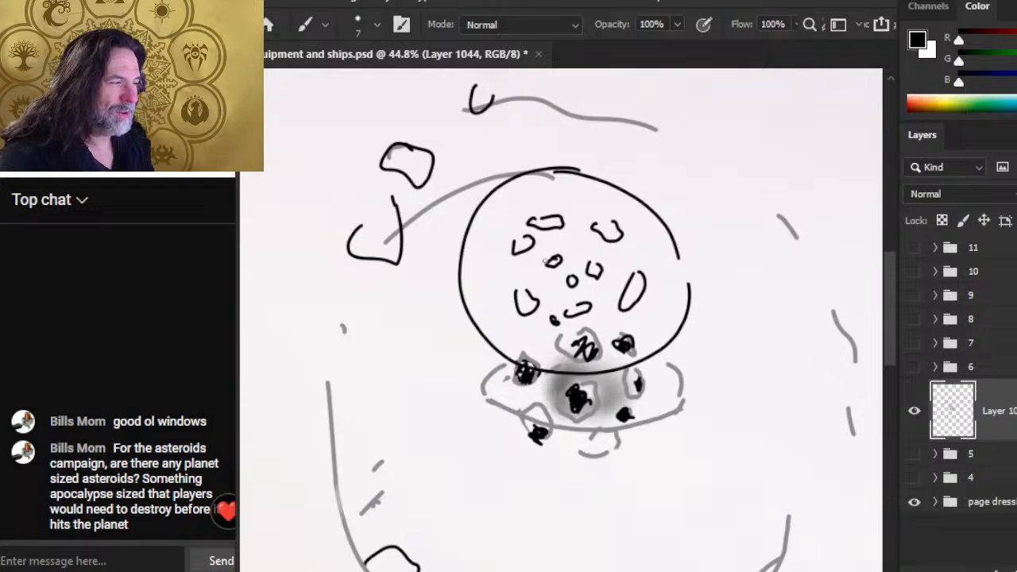
# Step: Draw arrows leading out of the circle, curved lines coming into it, and a large arc around its right side
pyautogui.moveTo(539, 271)
pyautogui.mouseDown()
pyautogui.moveTo(439, 262)
pyautogui.moveTo(435, 280)
pyautogui.mouseUp()
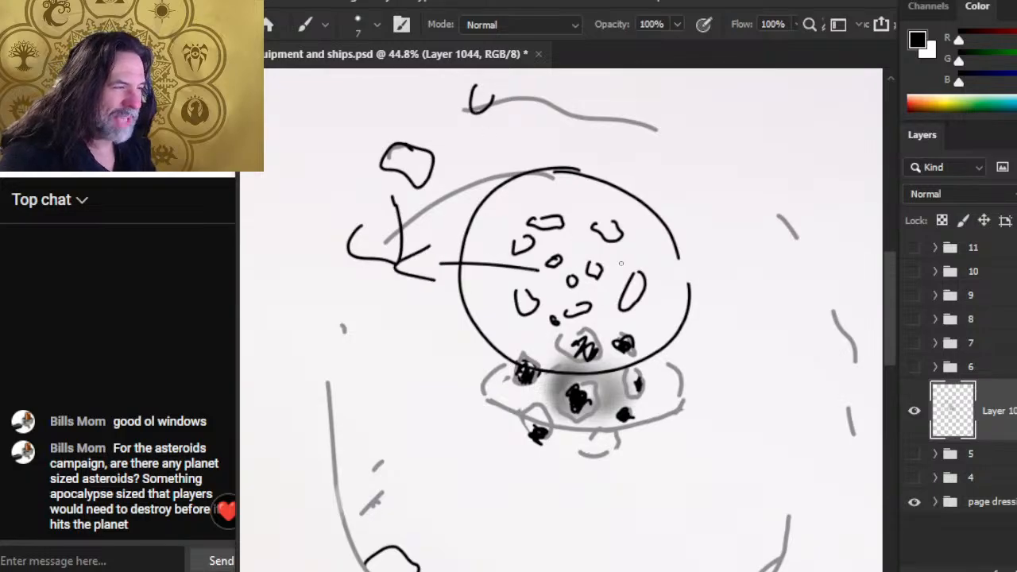
pyautogui.moveTo(628, 259)
pyautogui.mouseDown()
pyautogui.moveTo(748, 185)
pyautogui.moveTo(738, 205)
pyautogui.mouseUp()
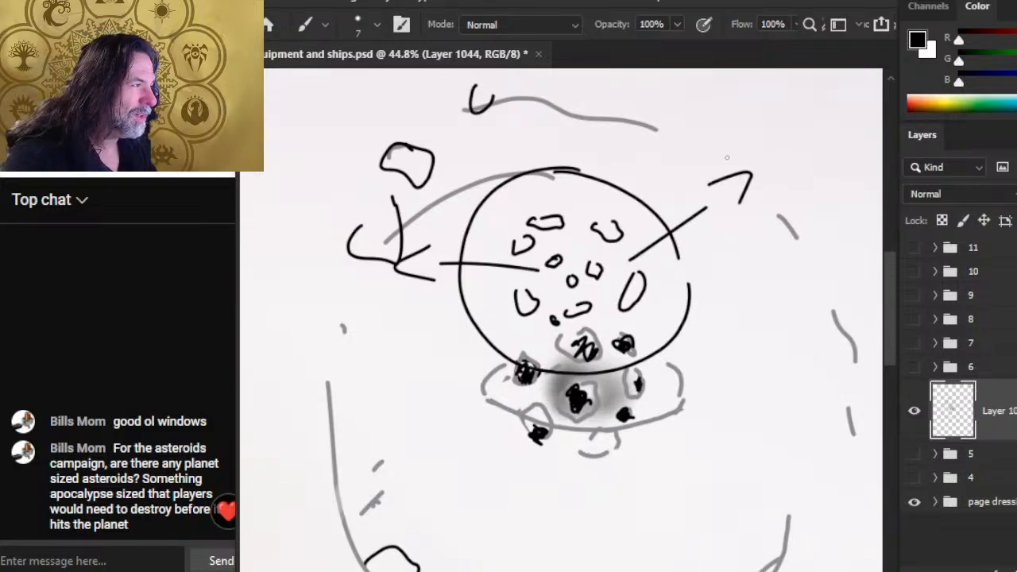
pyautogui.moveTo(787, 127)
pyautogui.mouseDown()
pyautogui.moveTo(674, 108)
pyautogui.moveTo(652, 172)
pyautogui.moveTo(598, 216)
pyautogui.mouseUp()
pyautogui.moveTo(559, 131); pyautogui.dragTo(547, 230)
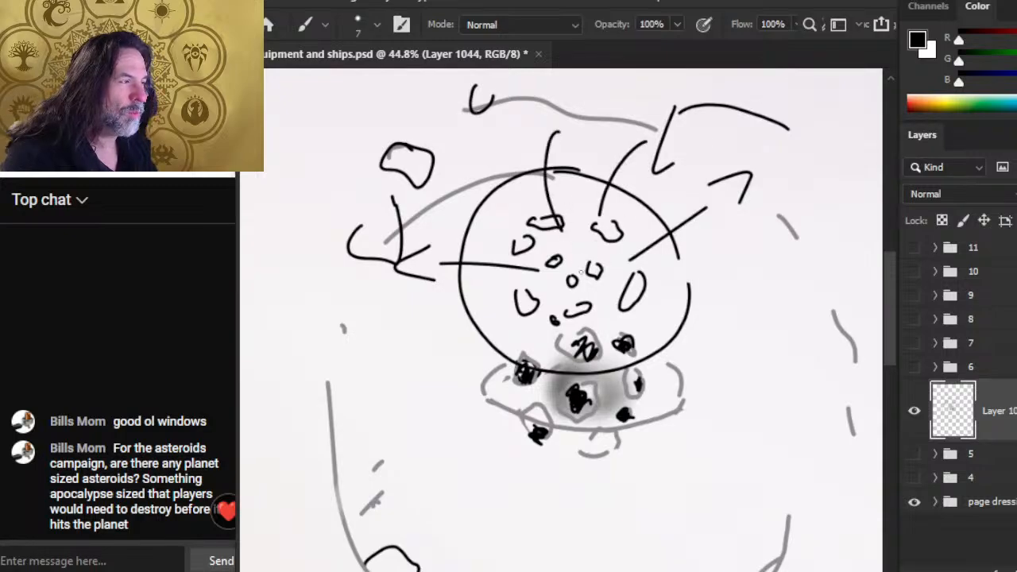
pyautogui.moveTo(467, 165)
pyautogui.mouseDown()
pyautogui.moveTo(508, 243)
pyautogui.moveTo(564, 262)
pyautogui.mouseUp()
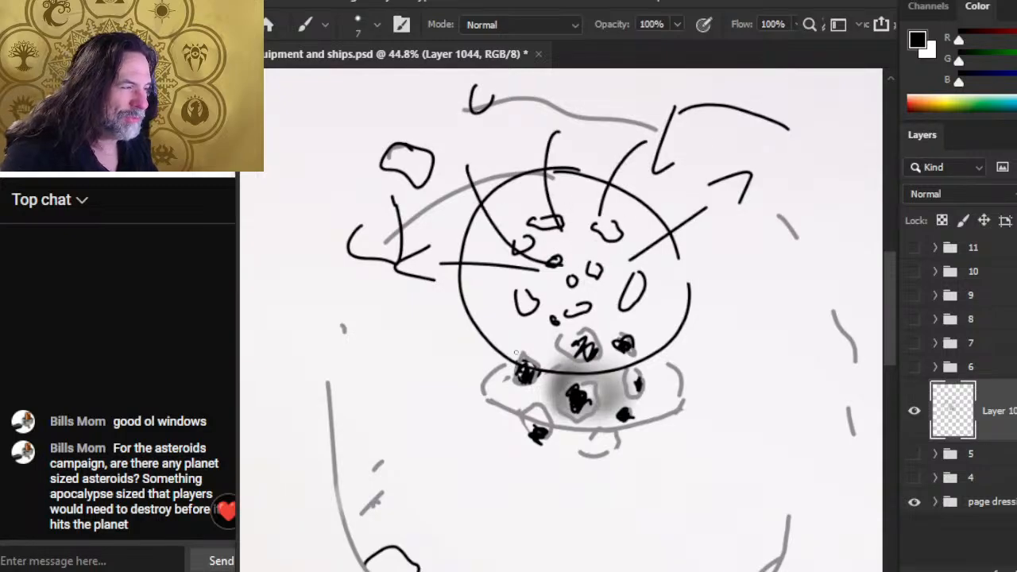
pyautogui.moveTo(435, 240); pyautogui.dragTo(490, 331)
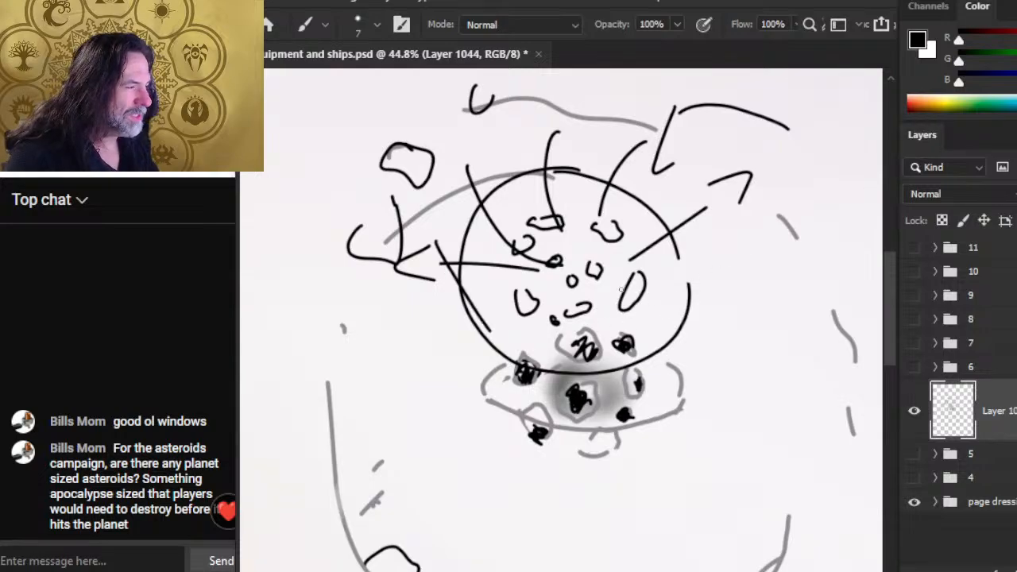
pyautogui.moveTo(615, 286)
pyautogui.mouseDown()
pyautogui.moveTo(611, 302)
pyautogui.moveTo(768, 389)
pyautogui.moveTo(840, 246)
pyautogui.moveTo(731, 105)
pyautogui.moveTo(592, 119)
pyautogui.moveTo(557, 318)
pyautogui.mouseUp()
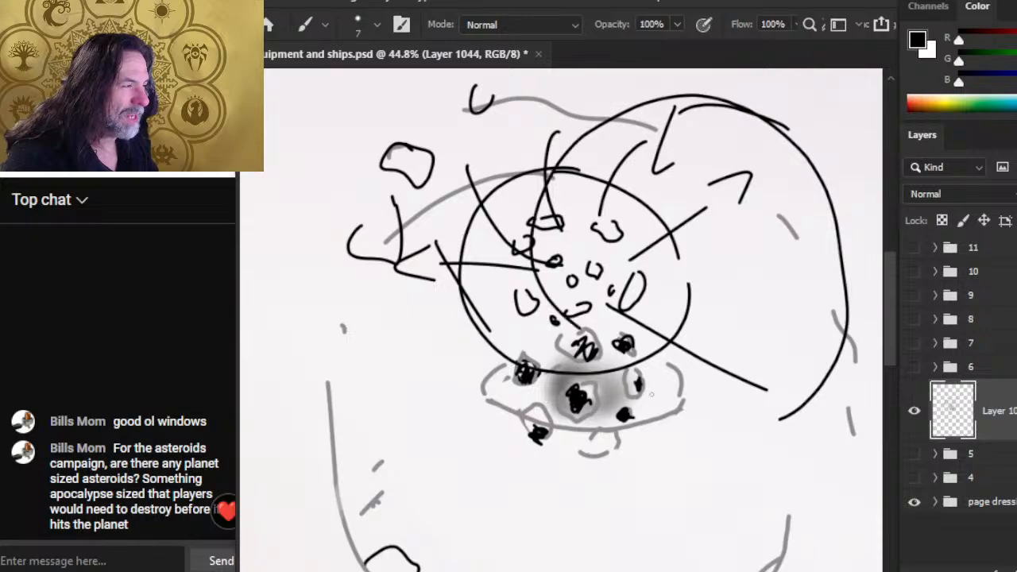
# Step: Lasso the whole diagram on the page and delete its sketch layer
pyautogui.press('z')
pyautogui.scroll(-5, 688, 388)
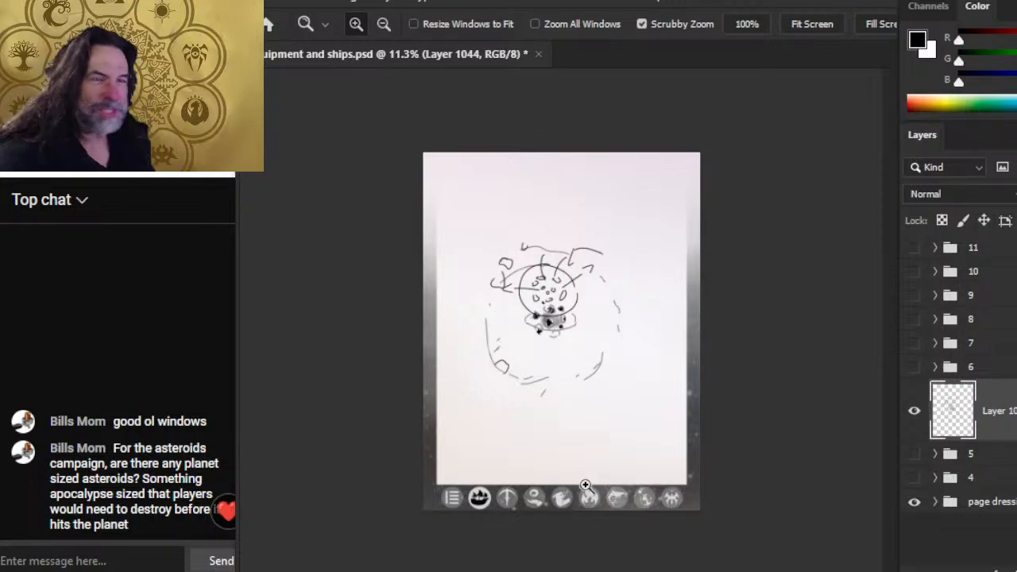
pyautogui.press('l')
pyautogui.moveTo(657, 205)
pyautogui.mouseDown()
pyautogui.moveTo(449, 262)
pyautogui.moveTo(672, 443)
pyautogui.mouseUp()
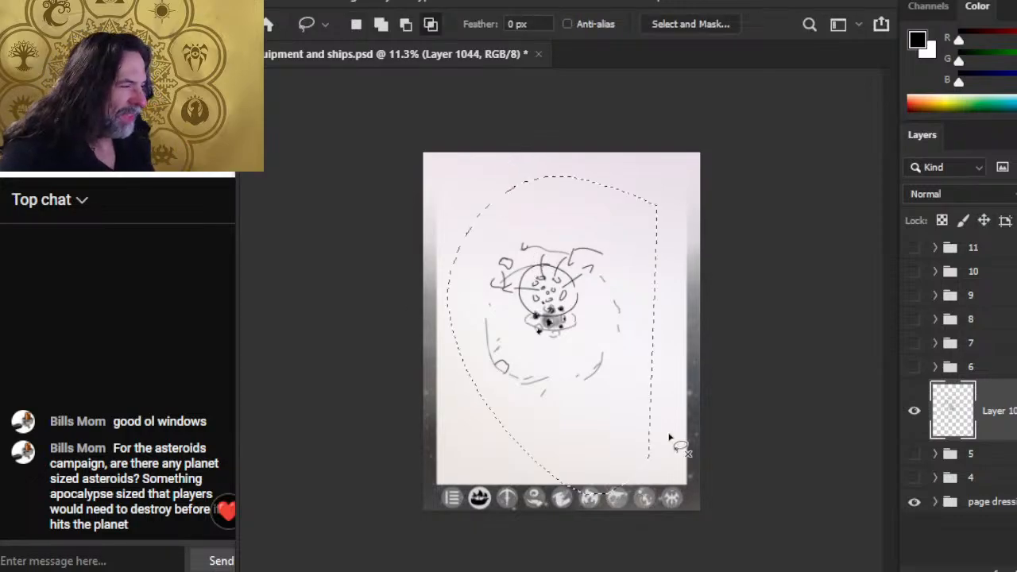
pyautogui.click(758, 399)
pyautogui.press('Delete')
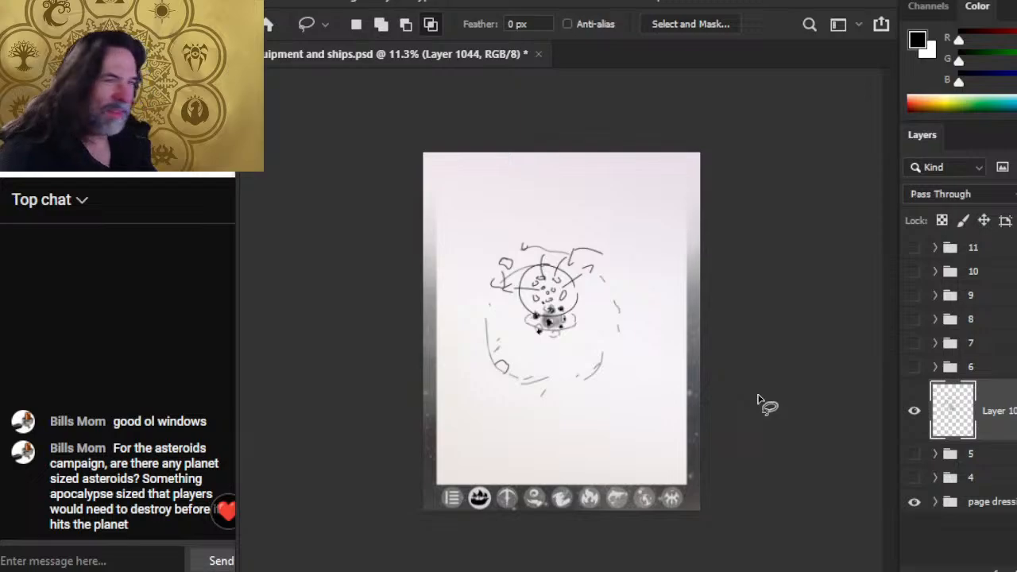
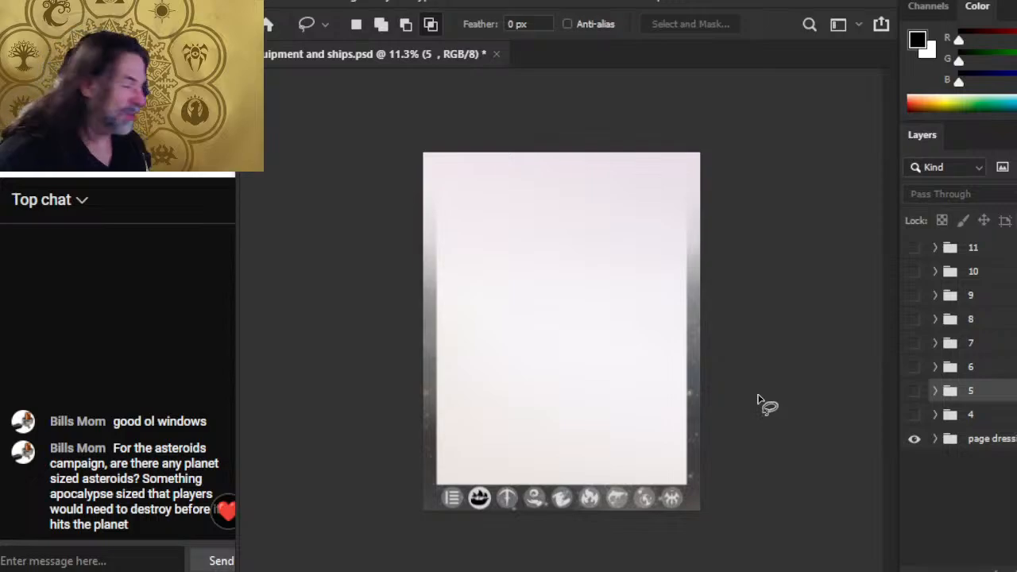
# Step: Preview page groups 4, 5, 6 and 7 one at a time, and leave only page group 6 shown over the page dressing
pyautogui.click(914, 414)
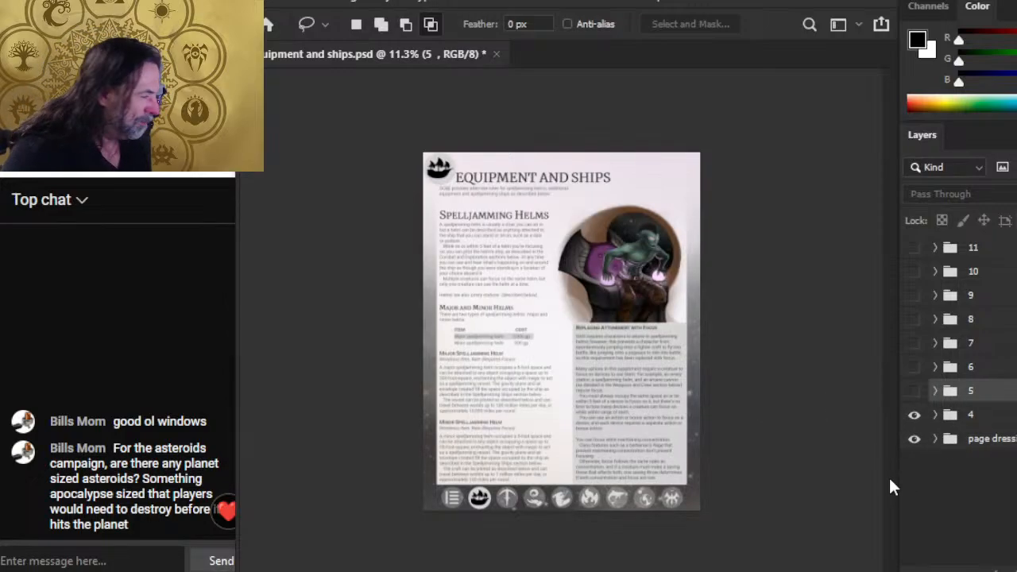
pyautogui.click(913, 414)
pyautogui.click(914, 390)
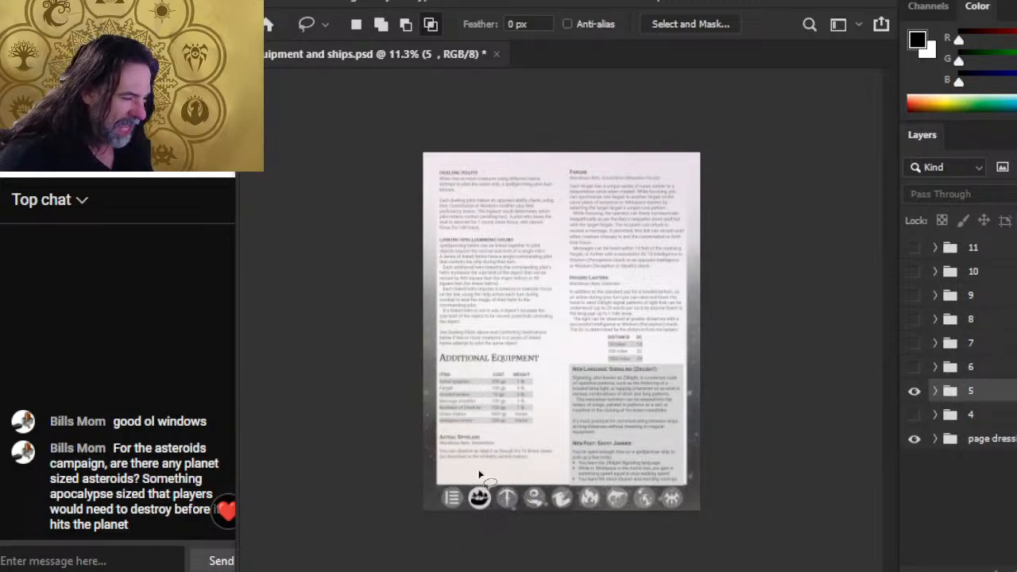
pyautogui.click(913, 390)
pyautogui.click(913, 366)
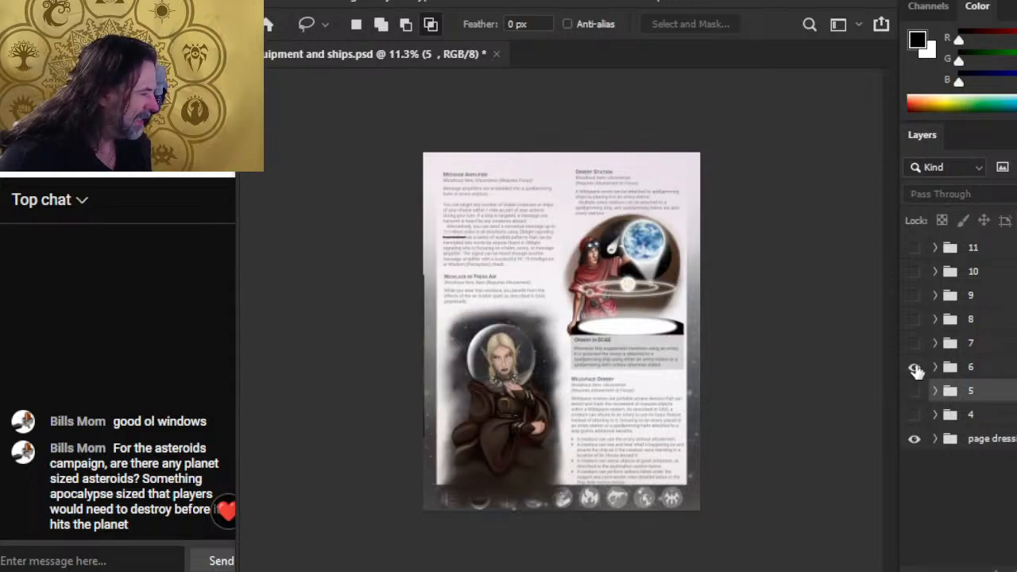
pyautogui.click(914, 368)
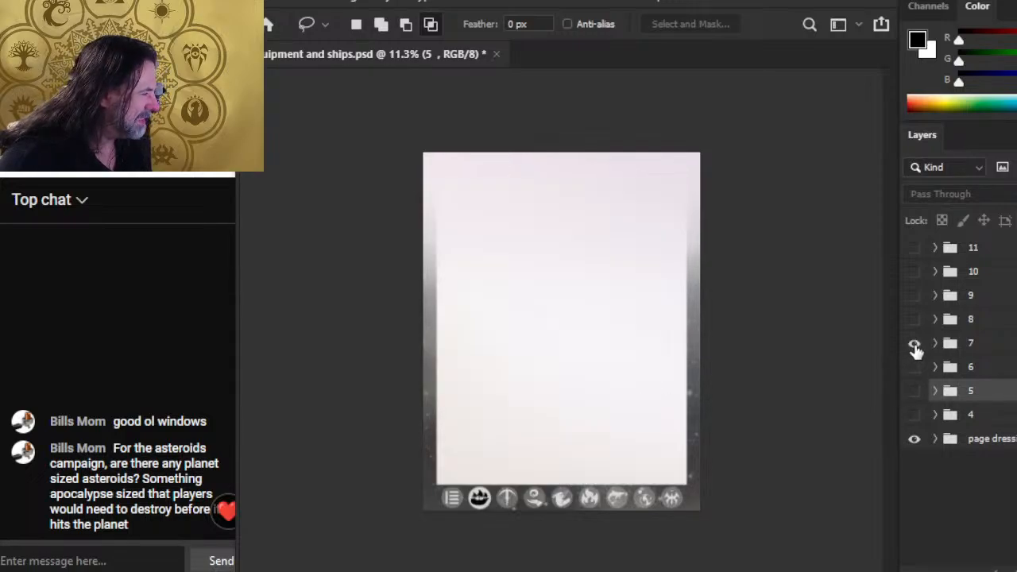
pyautogui.click(915, 344)
pyautogui.click(914, 344)
pyautogui.click(915, 368)
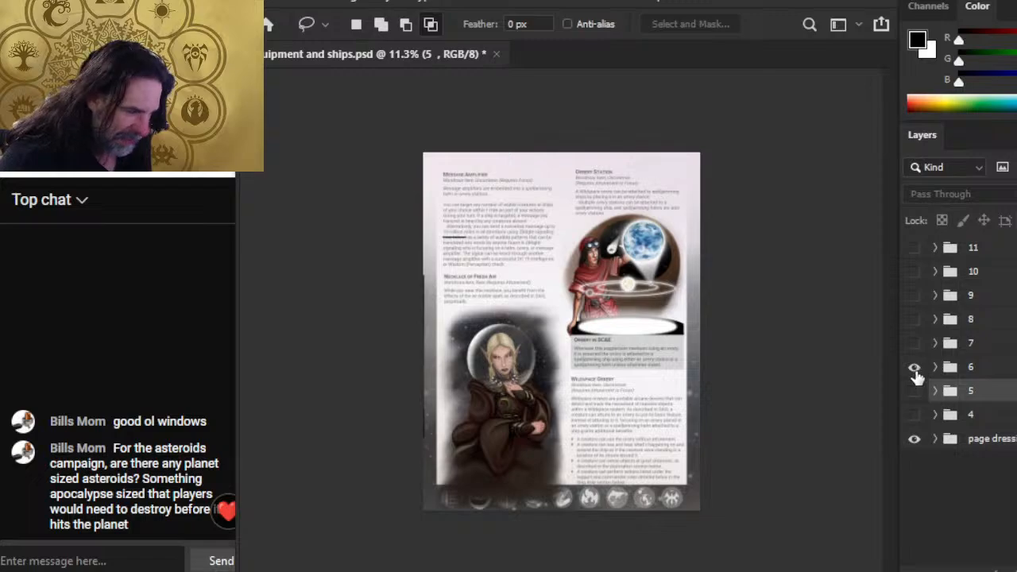
# Step: Expand page group 6, identify the Necklace group by toggling its visibility, and add a layer mask to it
pyautogui.click(935, 368)
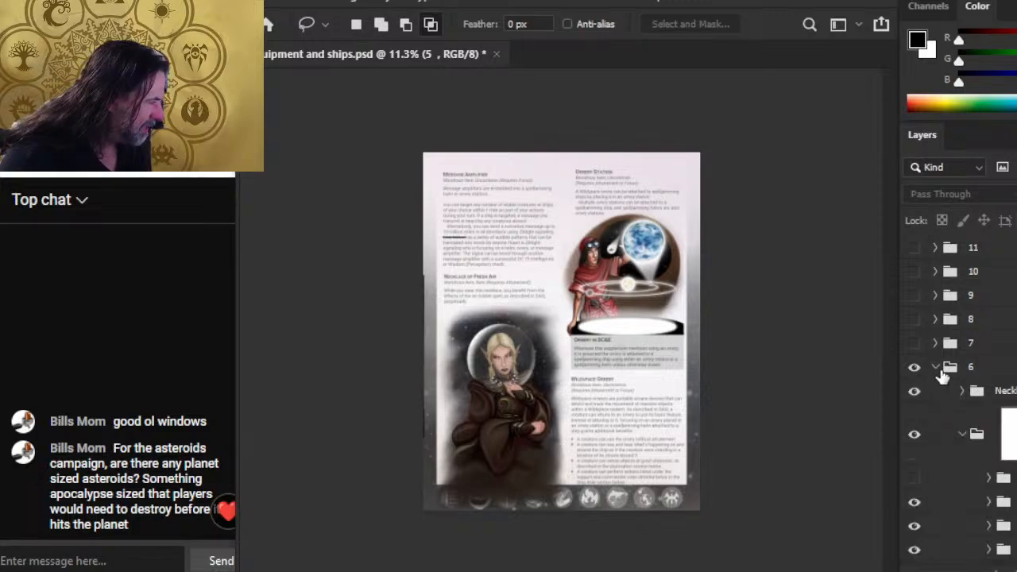
pyautogui.click(913, 391)
pyautogui.click(914, 391)
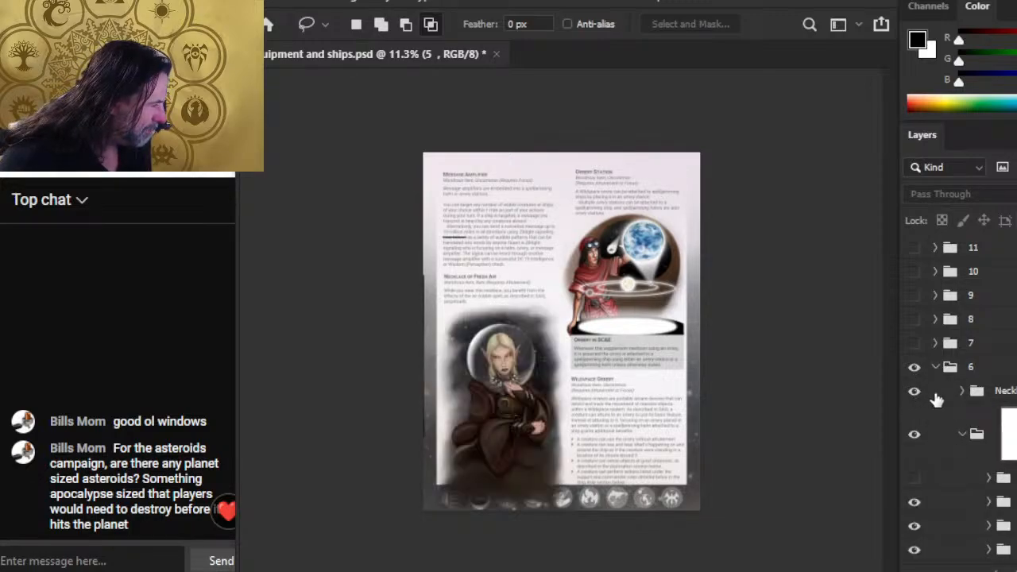
pyautogui.click(1001, 392)
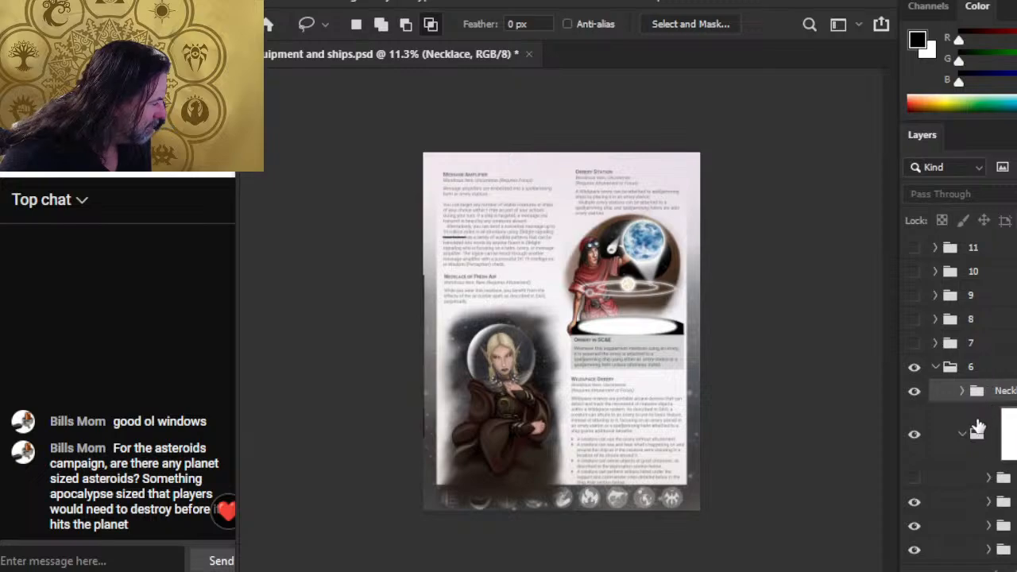
pyautogui.click(962, 366)
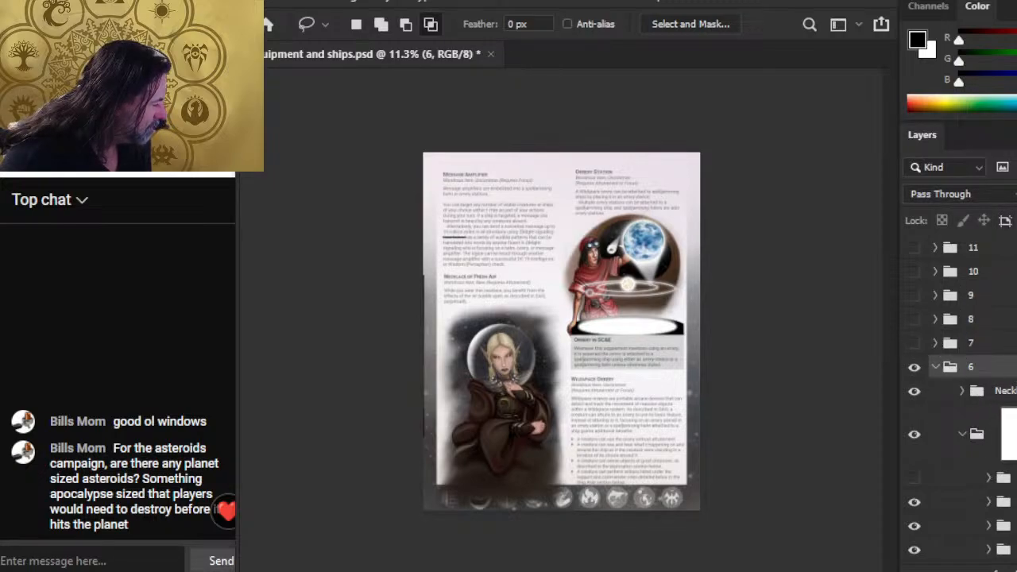
pyautogui.click(935, 368)
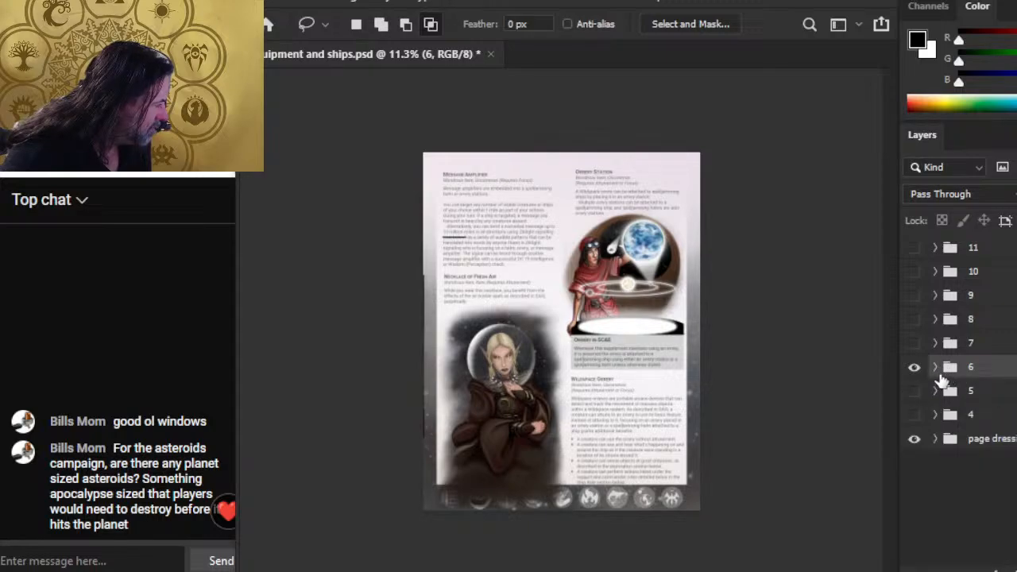
pyautogui.click(936, 368)
pyautogui.click(977, 390)
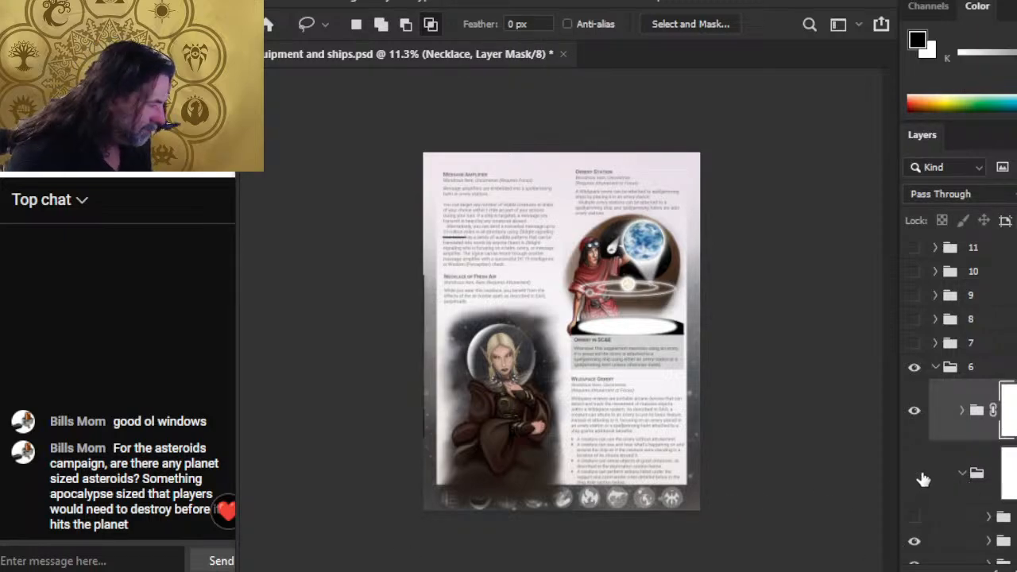
# Step: Paint black on the Necklace group's mask with a 90 px brush to hide the artwork overlapping the footer icons
pyautogui.press('z')
pyautogui.click(508, 516)
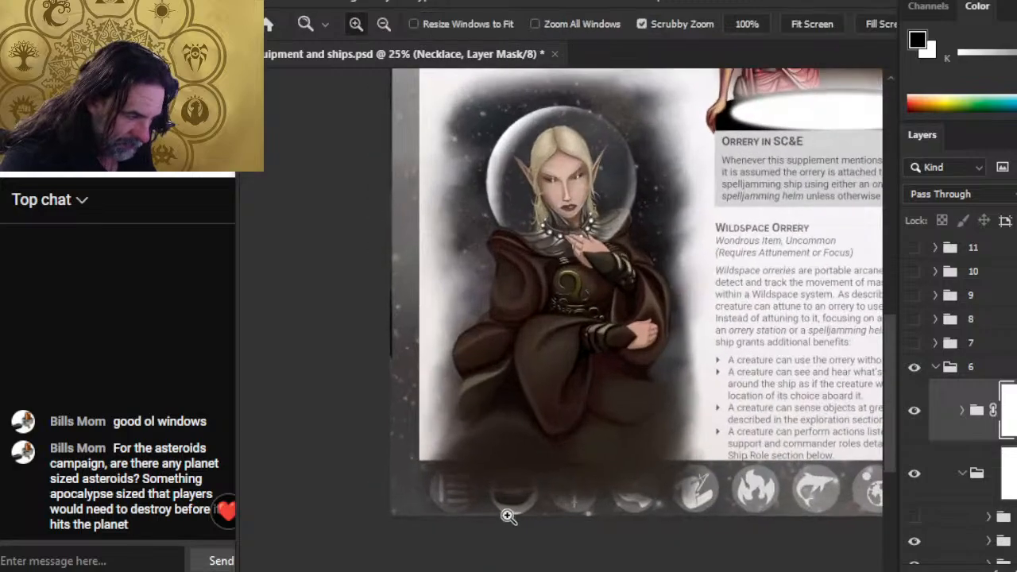
pyautogui.press('b')
pyautogui.press(']')
pyautogui.press(']')
pyautogui.press(']')
pyautogui.press(']')
pyautogui.press(']')
pyautogui.press(']')
pyautogui.press(']')
pyautogui.press(']')
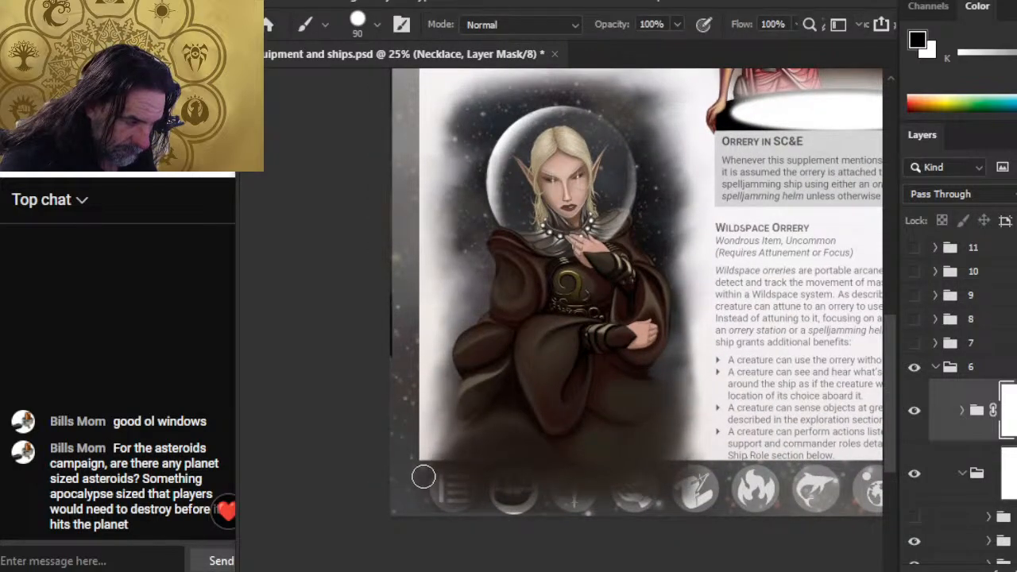
pyautogui.moveTo(422, 477); pyautogui.dragTo(707, 486)
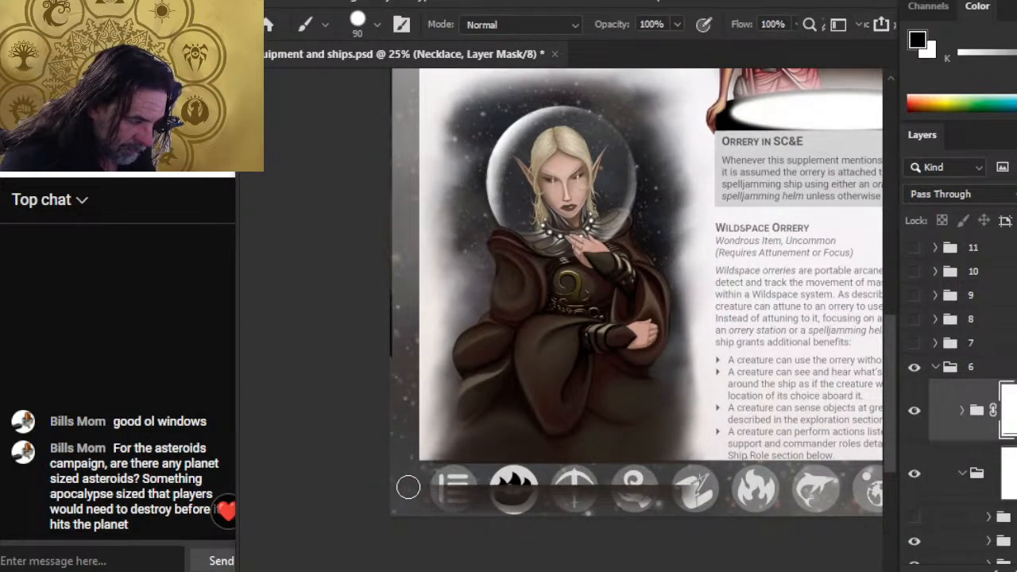
pyautogui.moveTo(408, 487)
pyautogui.mouseDown()
pyautogui.moveTo(855, 510)
pyautogui.moveTo(673, 488)
pyautogui.moveTo(750, 489)
pyautogui.moveTo(435, 538)
pyautogui.moveTo(817, 512)
pyautogui.moveTo(718, 482)
pyautogui.moveTo(766, 495)
pyautogui.moveTo(452, 520)
pyautogui.moveTo(600, 516)
pyautogui.moveTo(452, 499)
pyautogui.moveTo(460, 510)
pyautogui.moveTo(785, 508)
pyautogui.mouseUp()
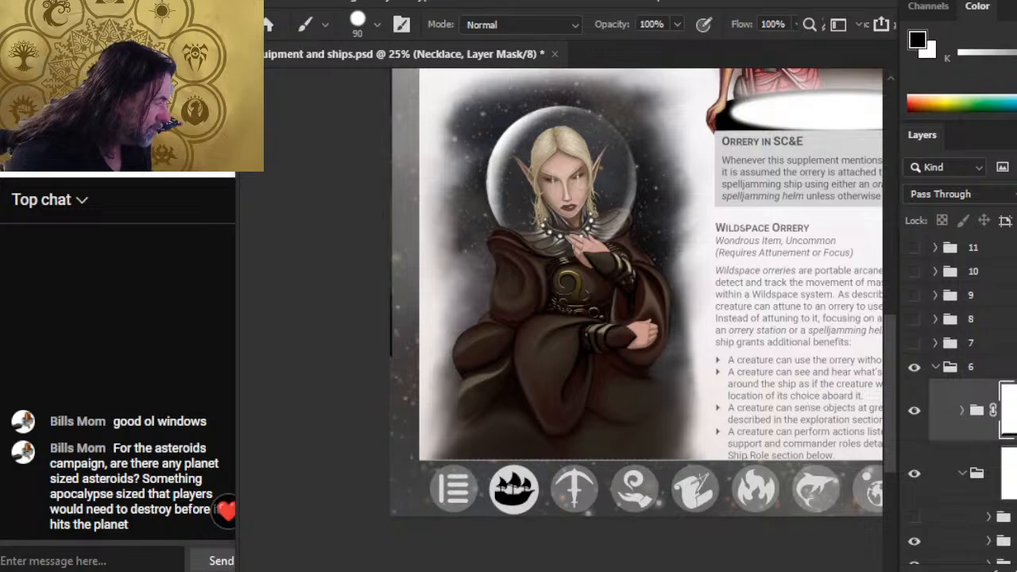
pyautogui.press('l')
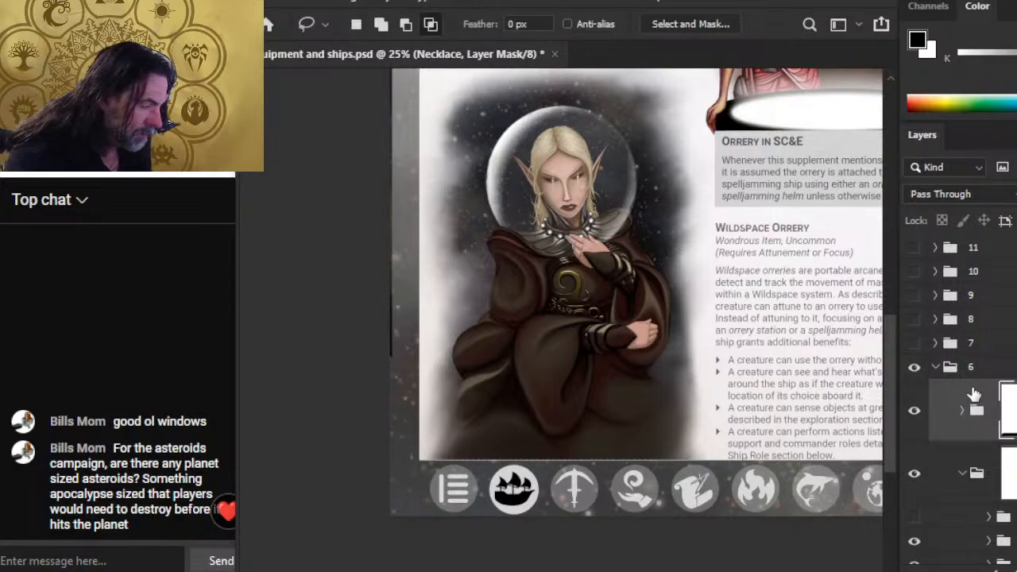
pyautogui.press('v')
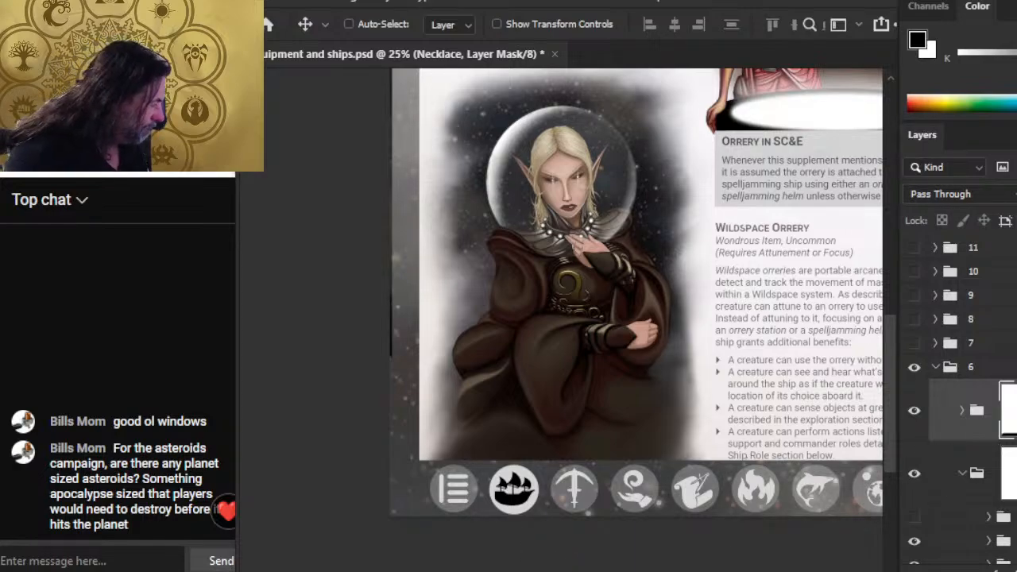
pyautogui.click(964, 413)
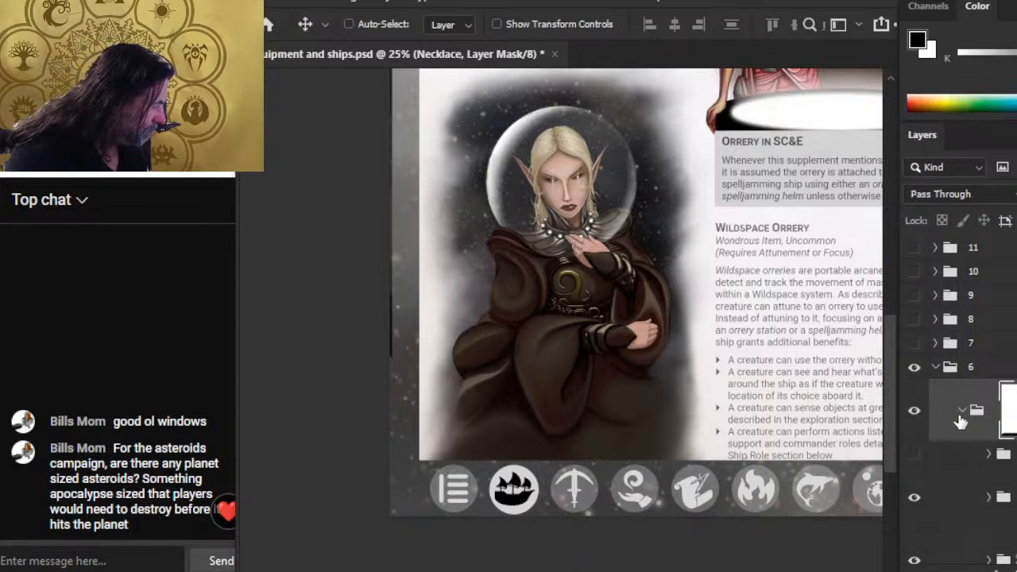
pyautogui.click(963, 412)
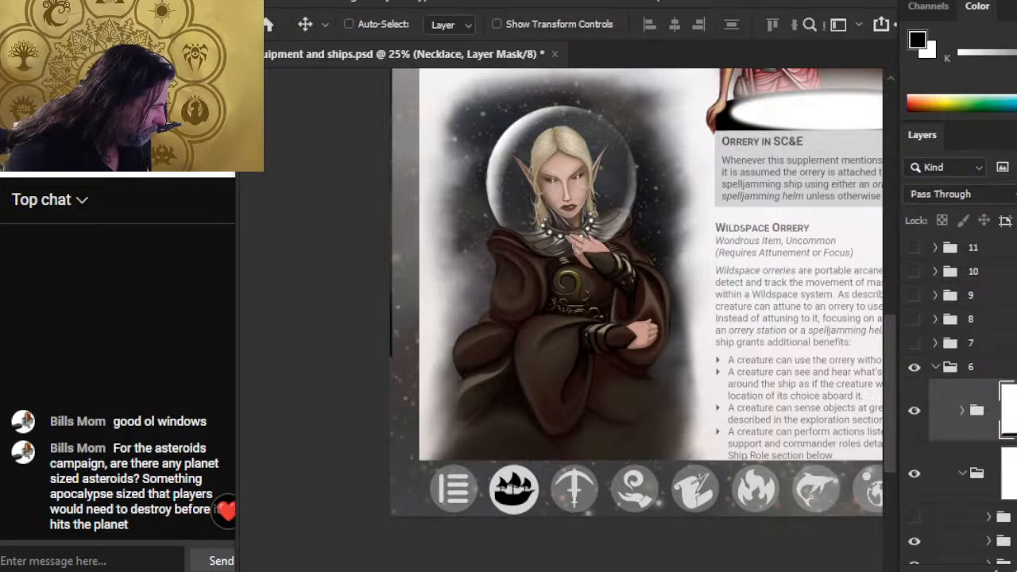
# Step: Group a new blank layer together with the Necklace group on page 6, and rename the group xedal
pyautogui.click(1008, 410)
pyautogui.hotkey('ctrl', 'shift', 'alt', 'n')
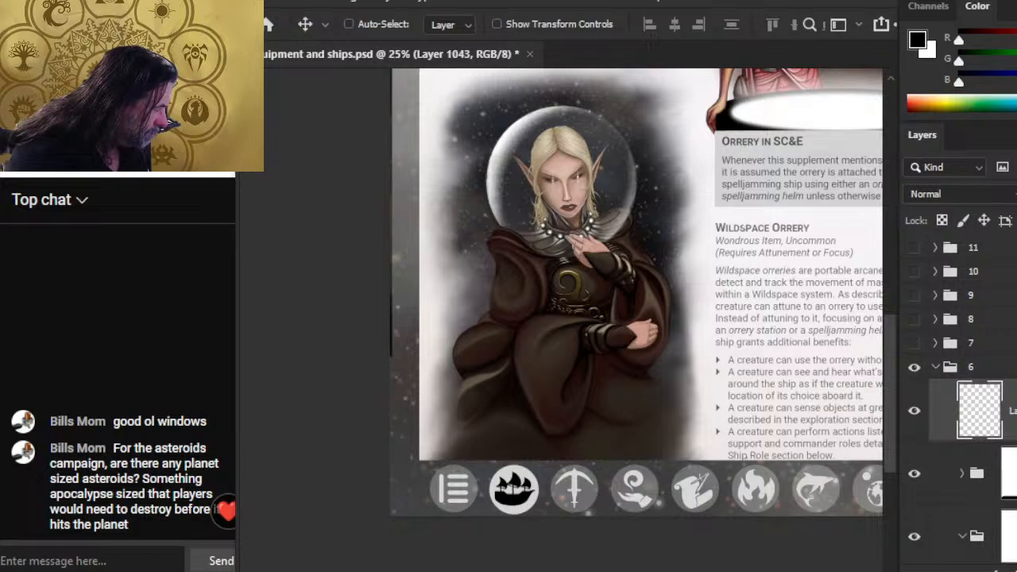
pyautogui.hotkey('ctrl', 'g')
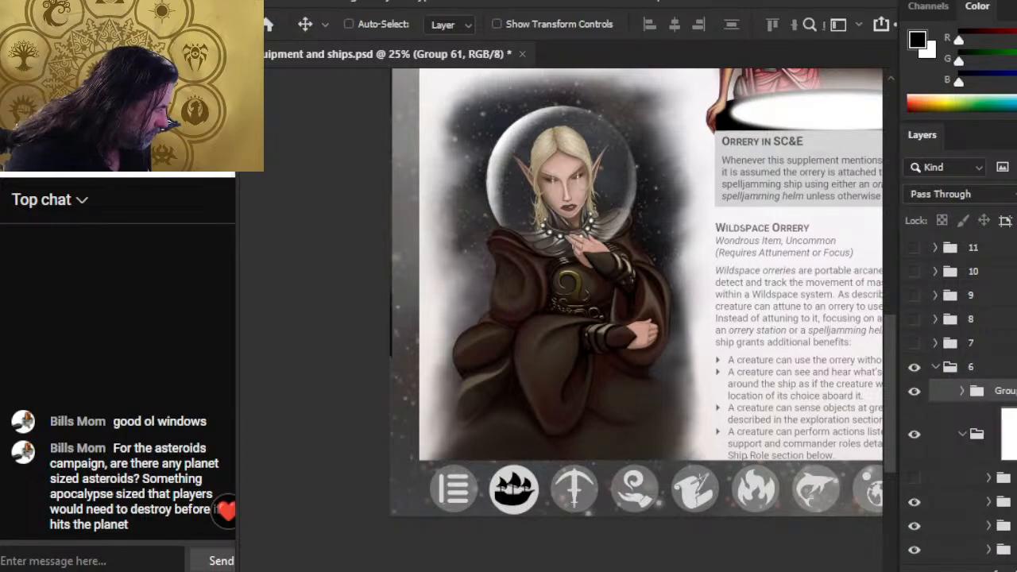
pyautogui.doubleClick(1003, 390)
pyautogui.write('xeda')
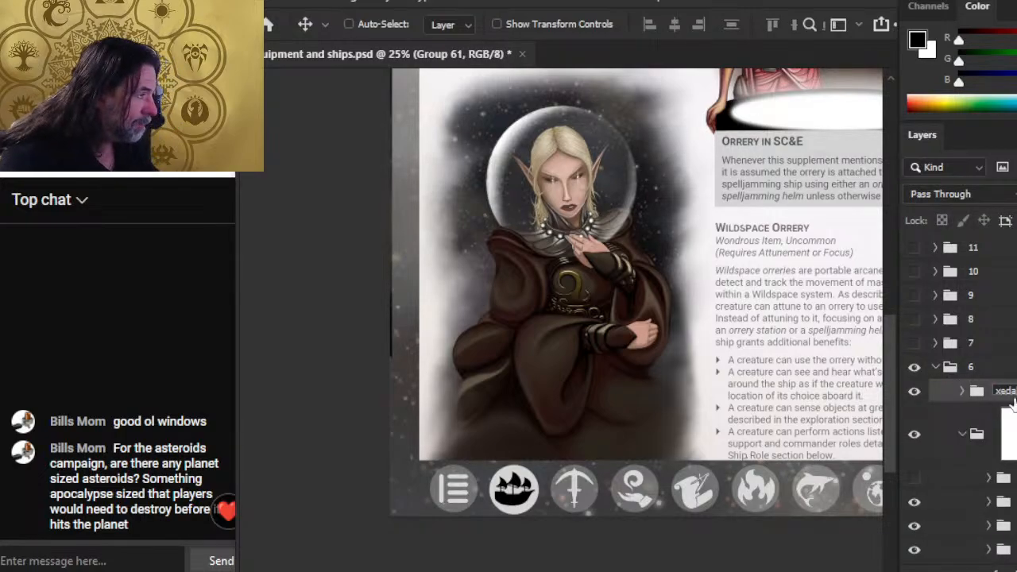
# Step: Identify the contents of the xedal and scan groups by toggling their visibility, and select the blank layer inside xedal
pyautogui.click(1007, 432)
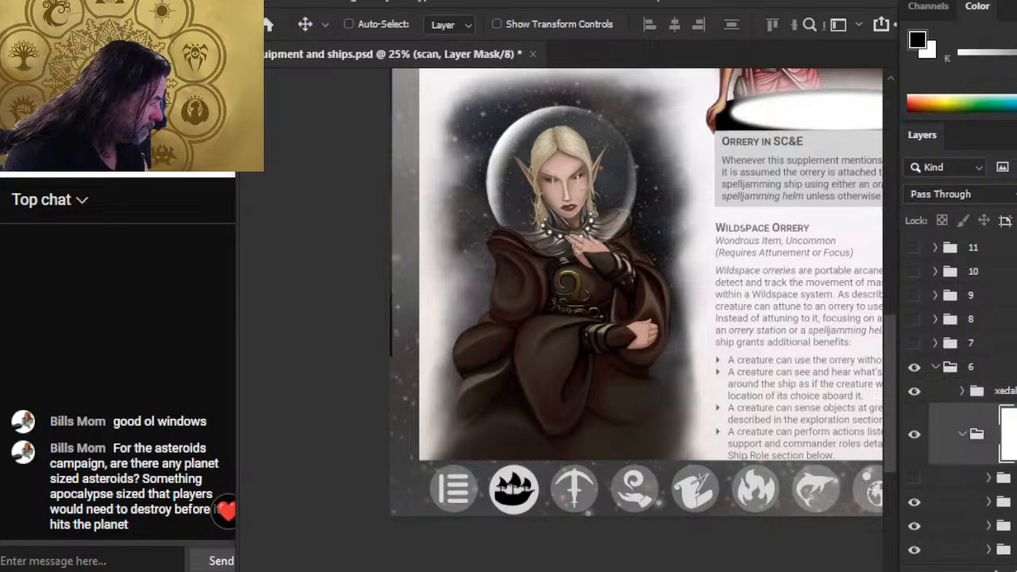
pyautogui.click(961, 391)
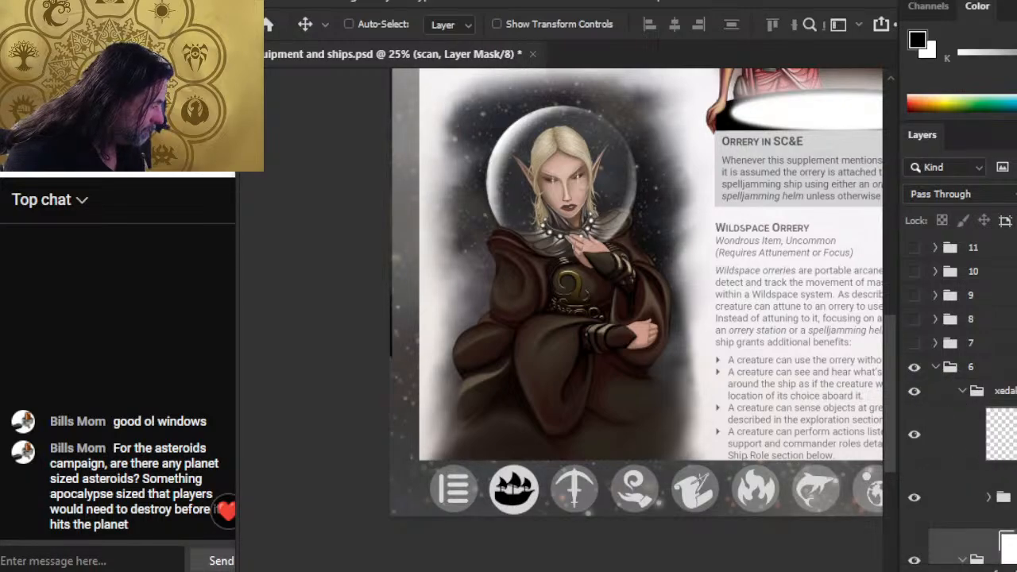
pyautogui.click(913, 499)
pyautogui.click(914, 499)
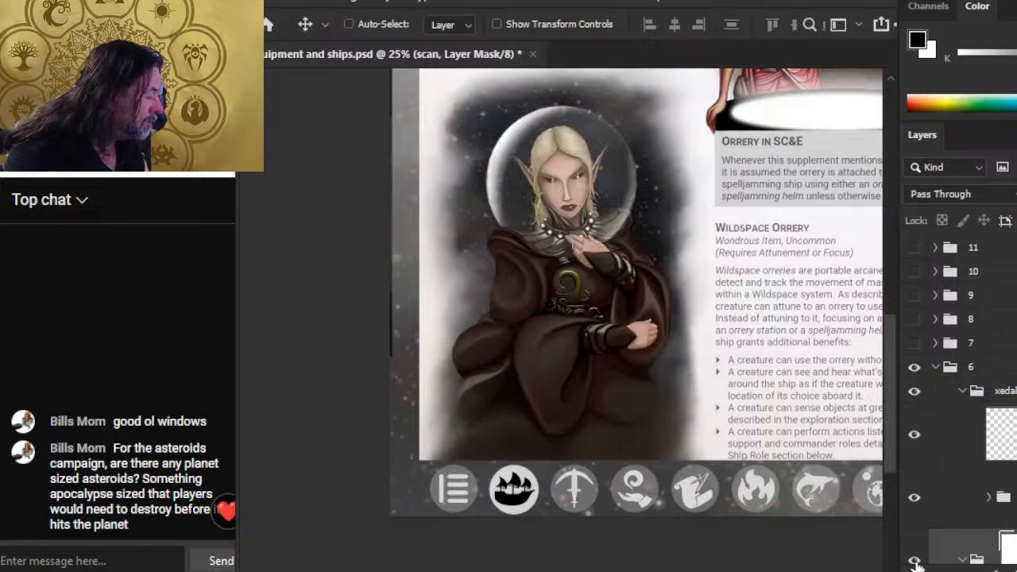
pyautogui.click(914, 560)
pyautogui.click(913, 560)
pyautogui.click(962, 393)
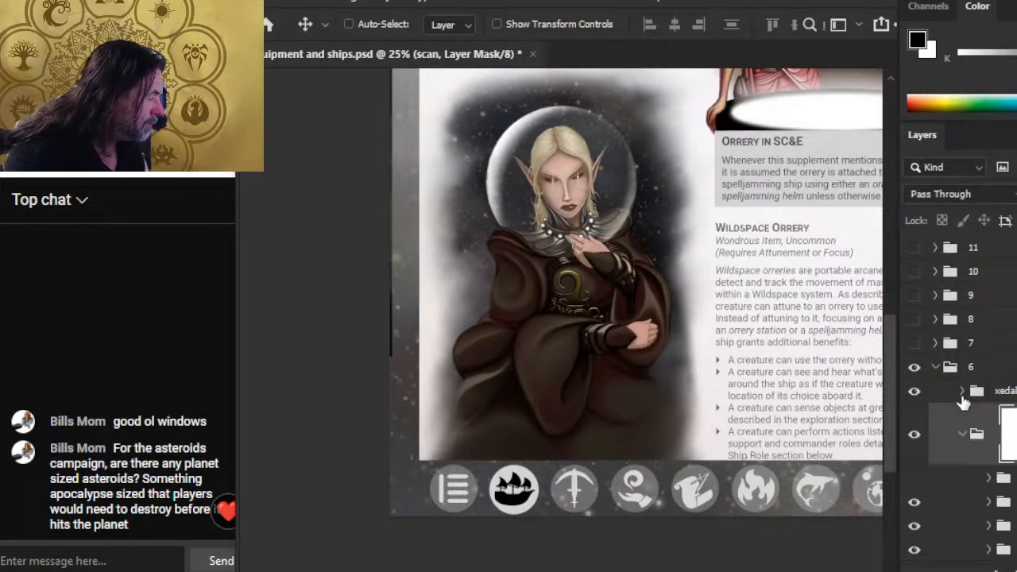
pyautogui.click(914, 433)
pyautogui.click(914, 434)
pyautogui.click(962, 391)
pyautogui.click(954, 434)
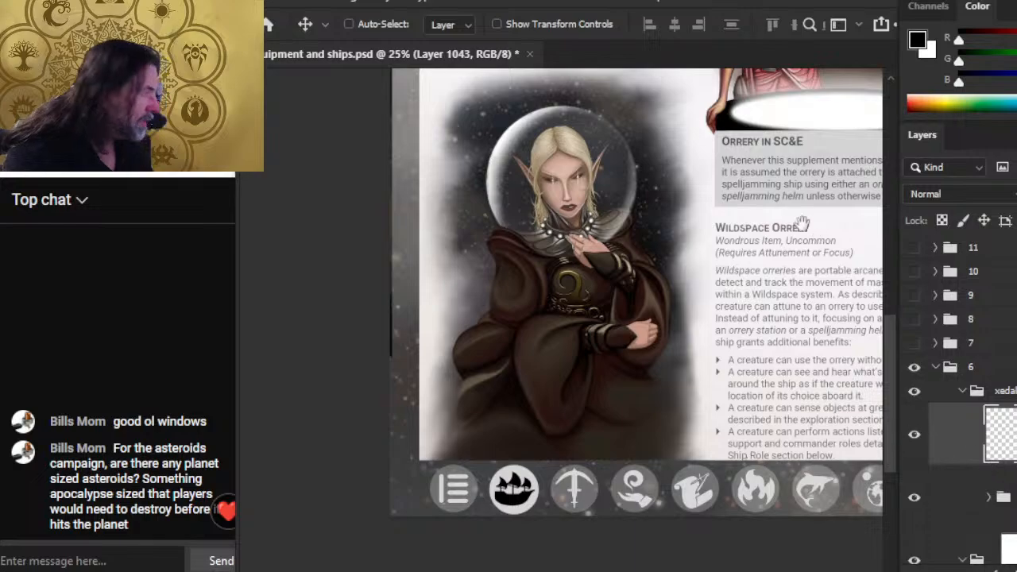
# Step: Examine page 6's artwork and read the Wildspace Orrery entry up close
pyautogui.scroll(5, 799, 220)
pyautogui.press('z')
pyautogui.moveTo(665, 354); pyautogui.dragTo(706, 437)
pyautogui.moveTo(645, 537); pyautogui.dragTo(627, 571)
pyautogui.moveTo(644, 212); pyautogui.dragTo(619, 372)
pyautogui.moveTo(555, 470); pyautogui.dragTo(625, 161)
pyautogui.moveTo(553, 527); pyautogui.dragTo(616, 451)
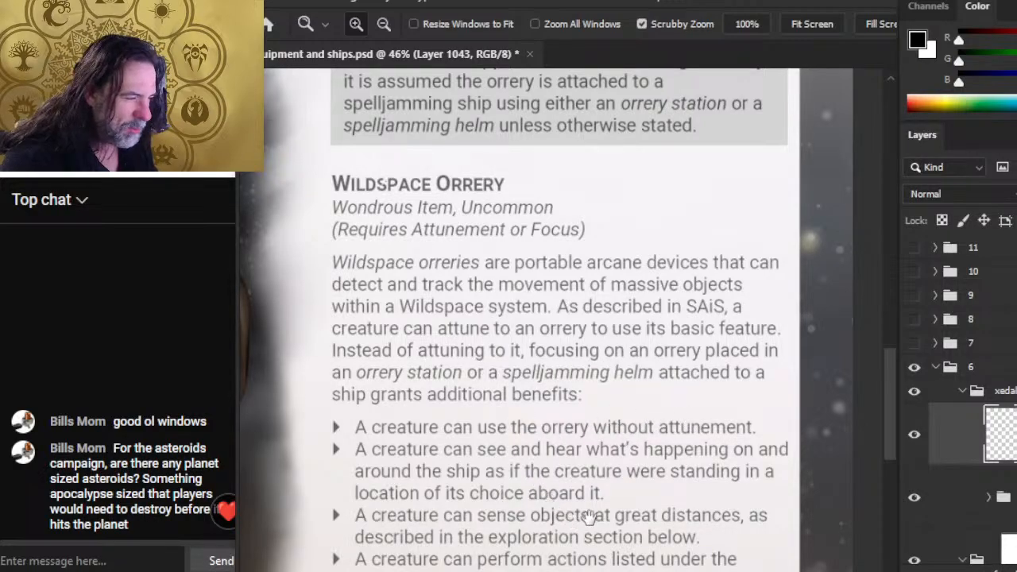
pyautogui.scroll(-2, 580, 516)
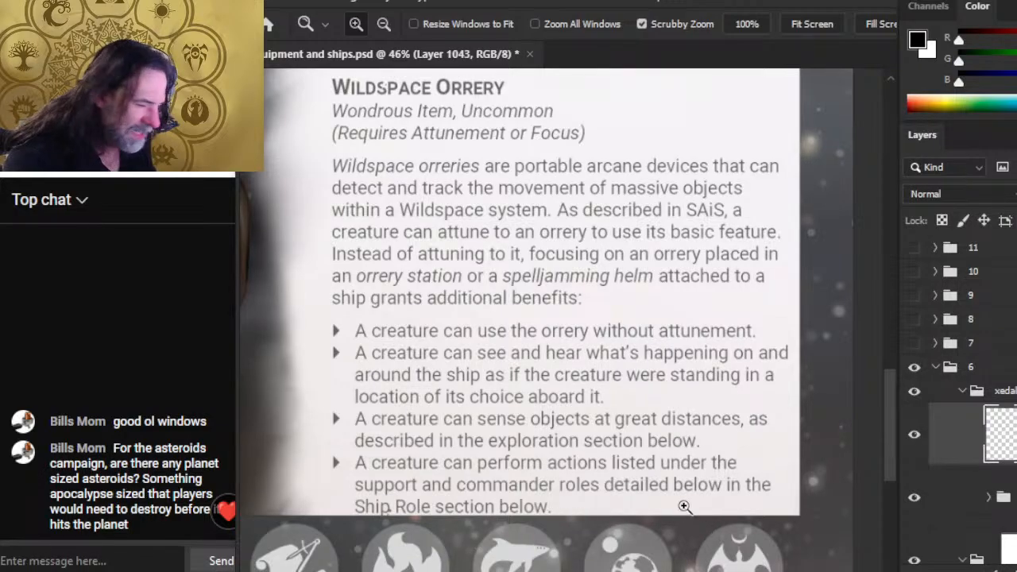
pyautogui.moveTo(707, 487); pyautogui.dragTo(637, 462)
pyautogui.moveTo(622, 343); pyautogui.dragTo(540, 331)
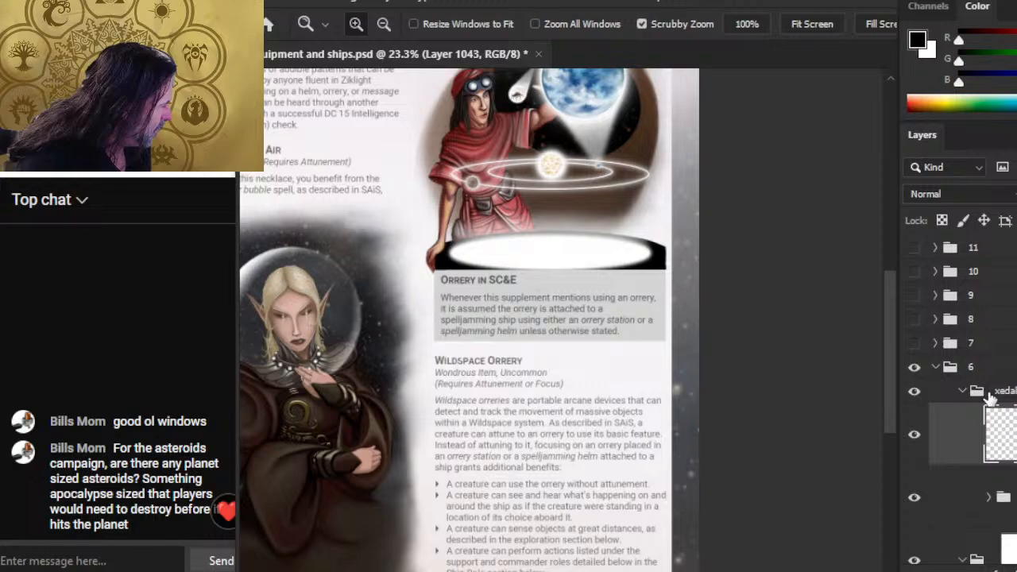
# Step: Check which artwork the scan group holds by toggling its visibility, and collapse the xedal and scan groups
pyautogui.click(963, 391)
pyautogui.click(1007, 433)
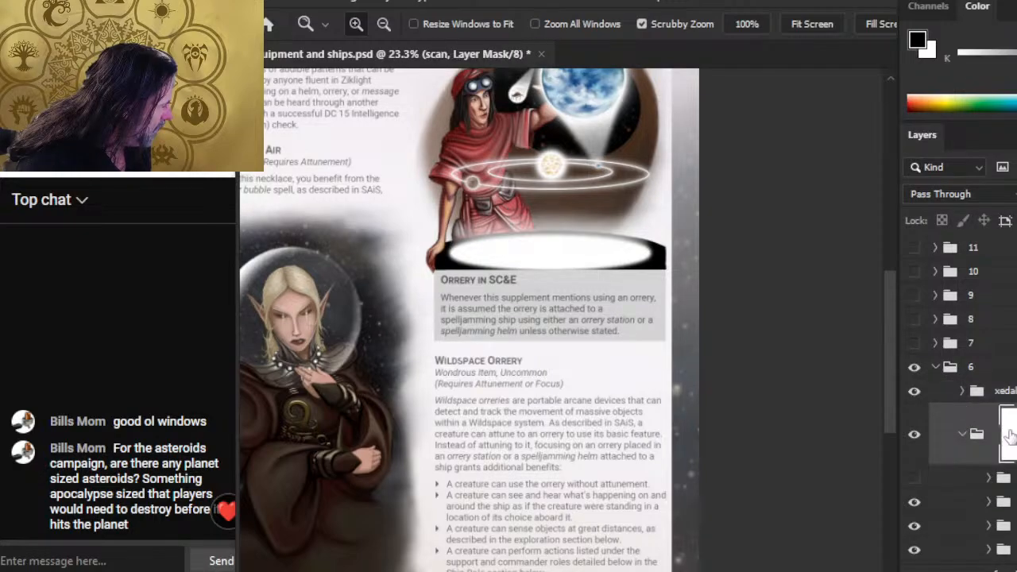
pyautogui.click(914, 434)
pyautogui.click(914, 434)
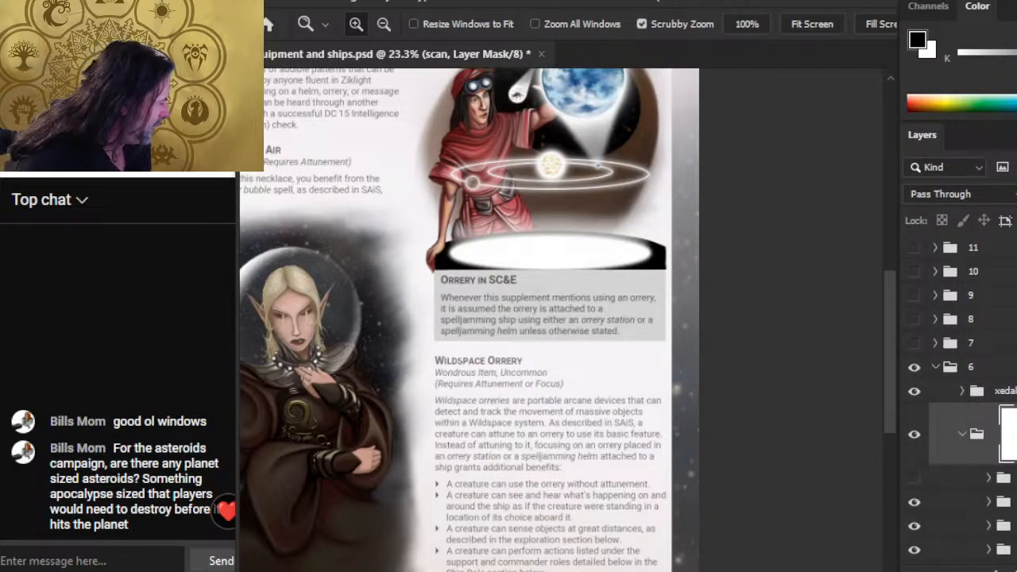
pyautogui.scroll(-4, 961, 397)
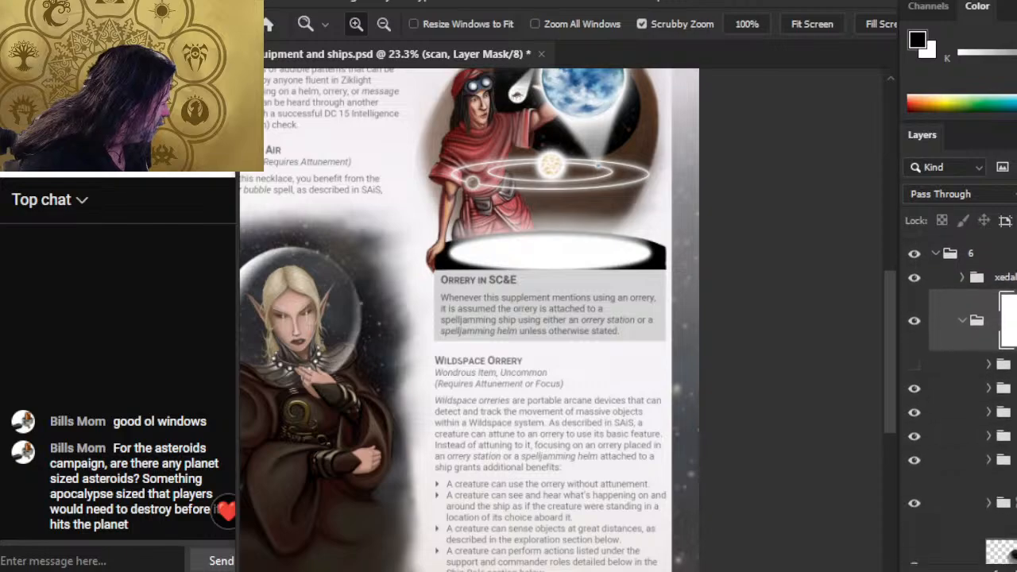
pyautogui.scroll(4, 963, 325)
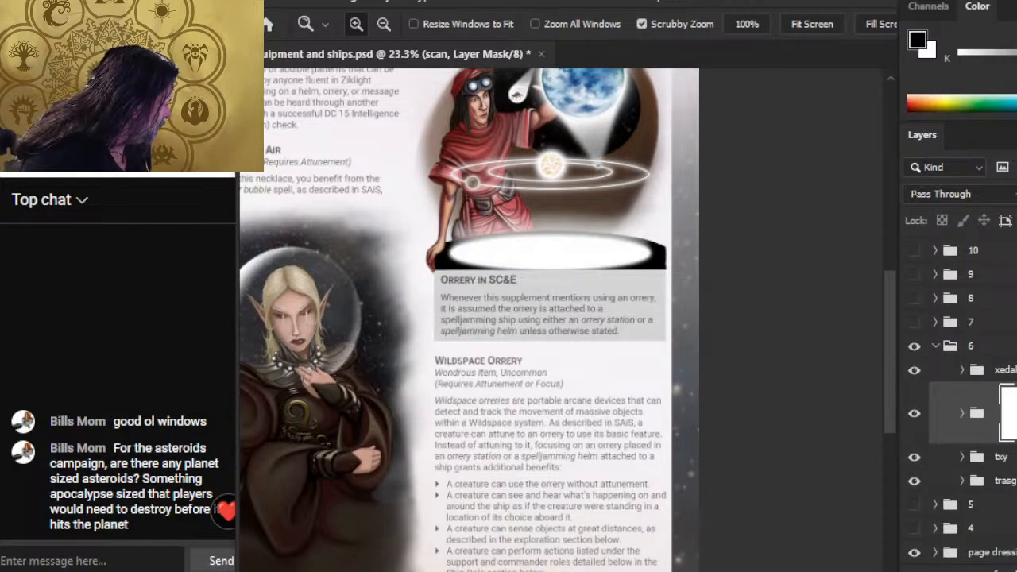
# Step: Find the Orrery in SC&E text box layer inside the txy group by toggling visibility, and select it
pyautogui.click(985, 456)
pyautogui.click(913, 480)
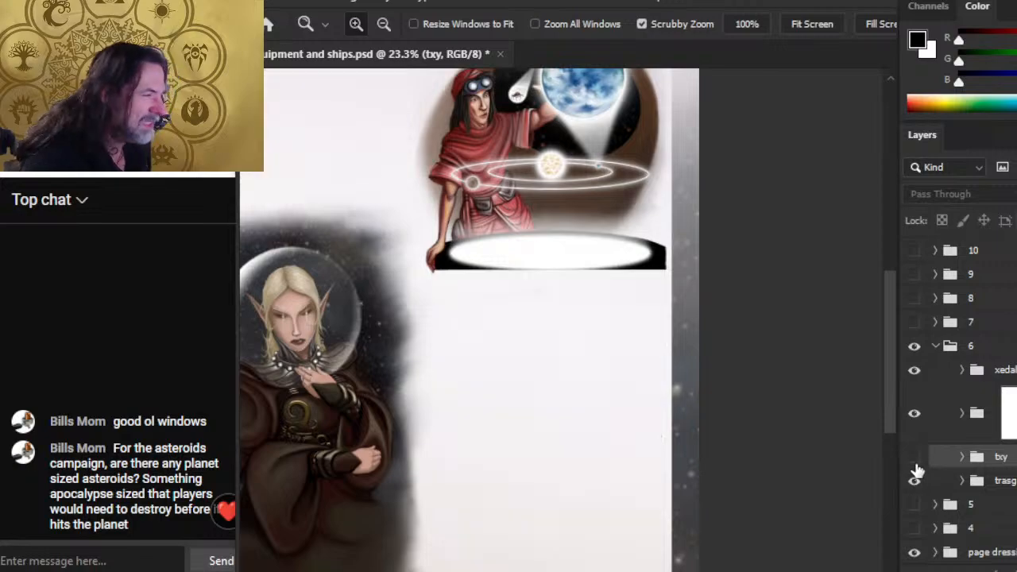
pyautogui.click(914, 479)
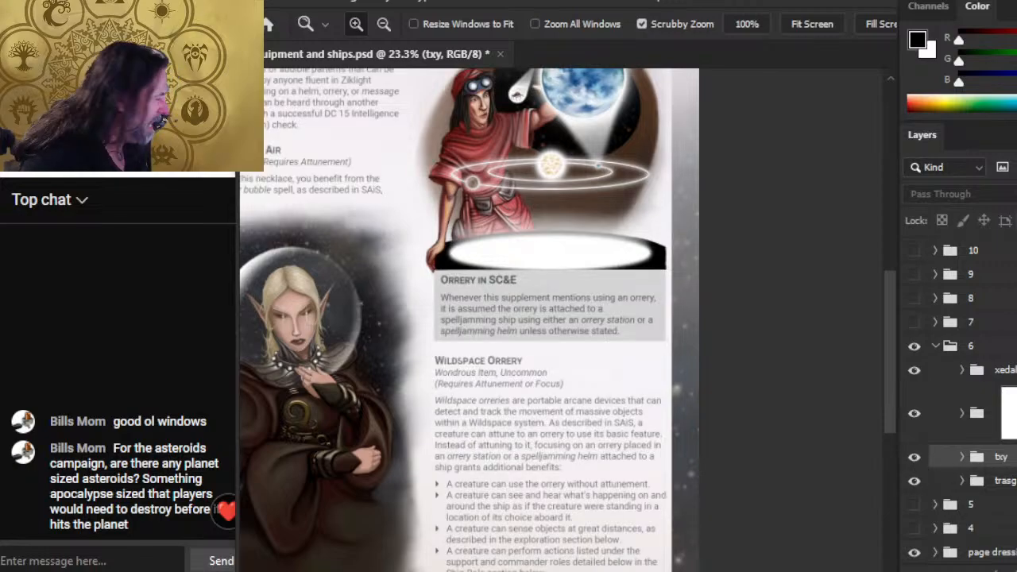
pyautogui.click(962, 457)
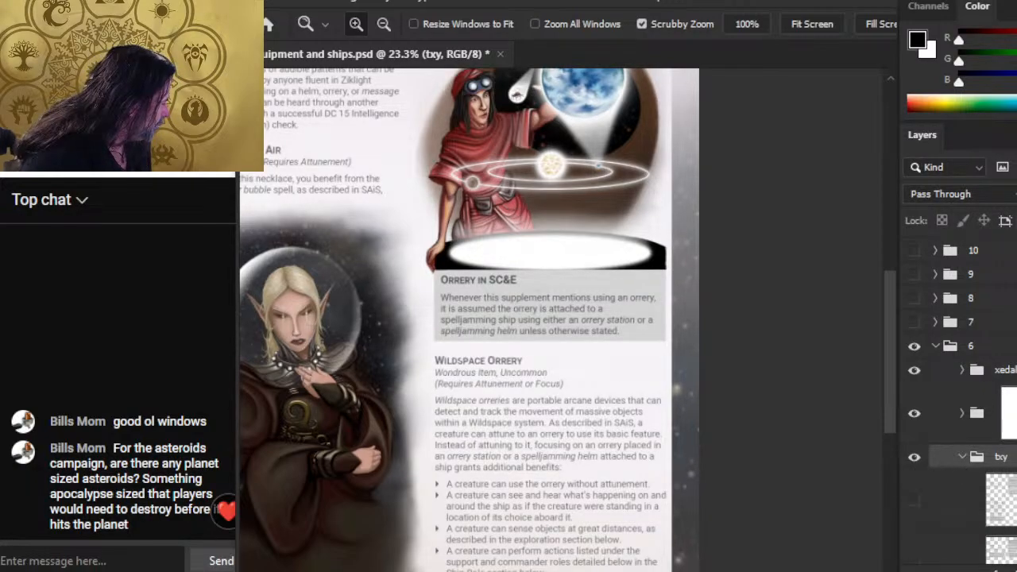
pyautogui.scroll(-5, 953, 397)
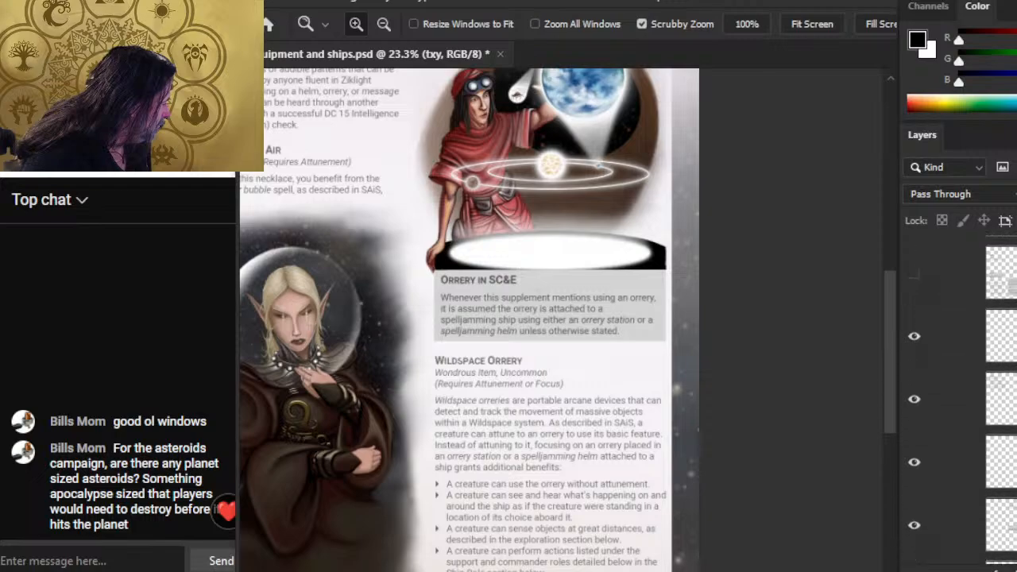
pyautogui.scroll(-1, 961, 397)
pyautogui.click(914, 436)
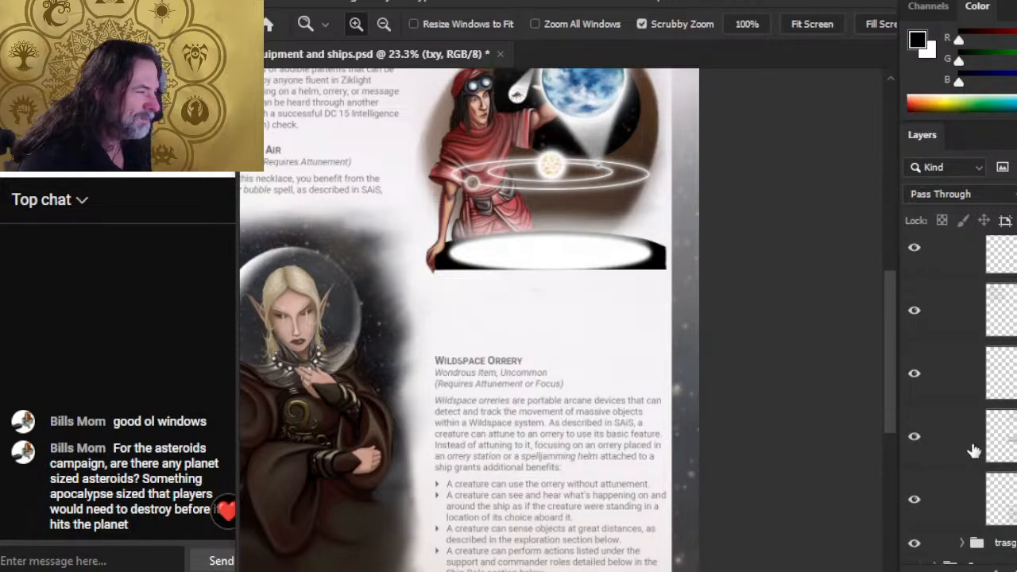
pyautogui.click(914, 436)
pyautogui.click(962, 442)
pyautogui.press('v')
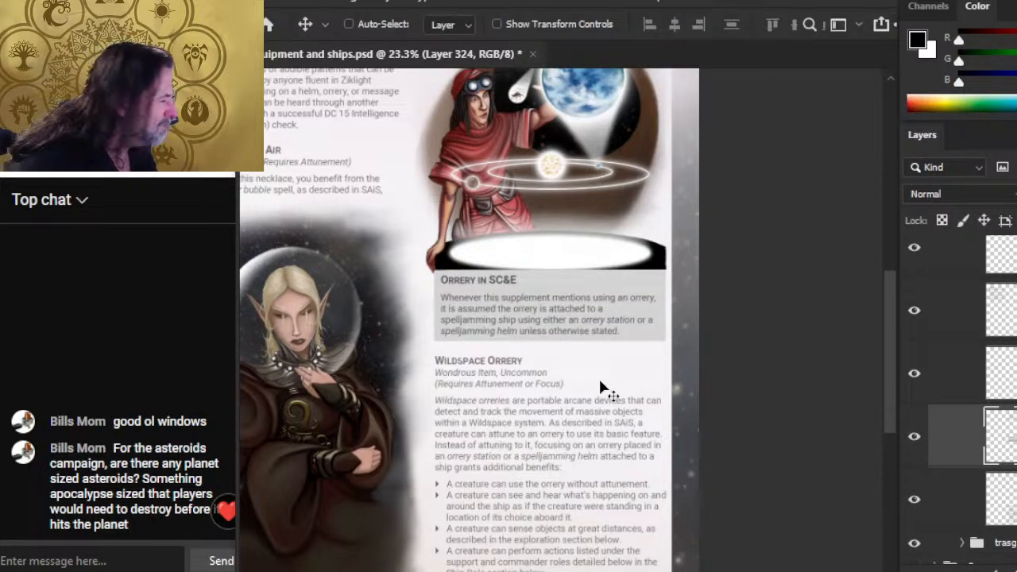
# Step: Add the scan group to the selection and nudge the orrery artwork and its text box right to the page margin's edge
pyautogui.scroll(3, 961, 397)
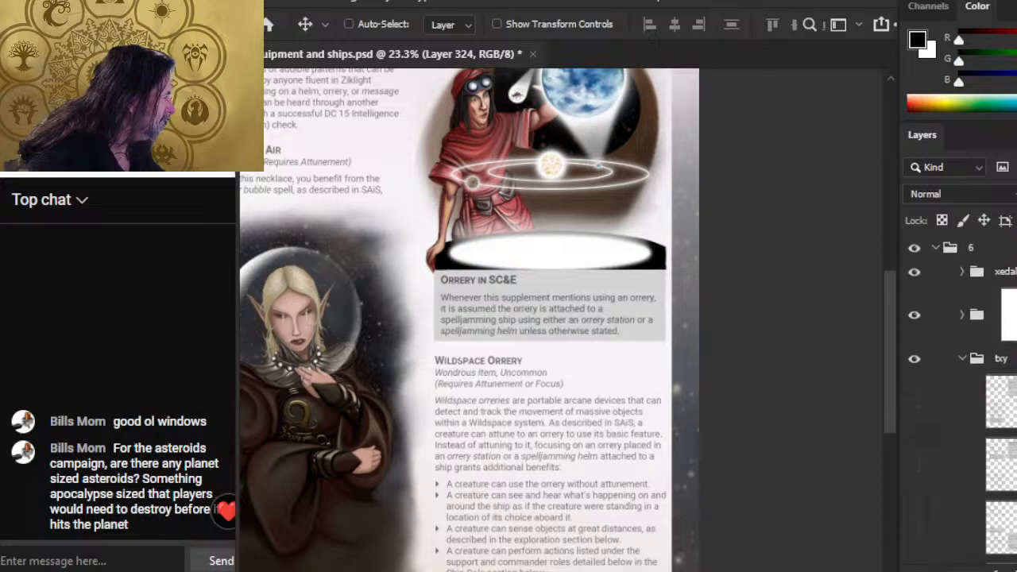
pyautogui.click(953, 361)
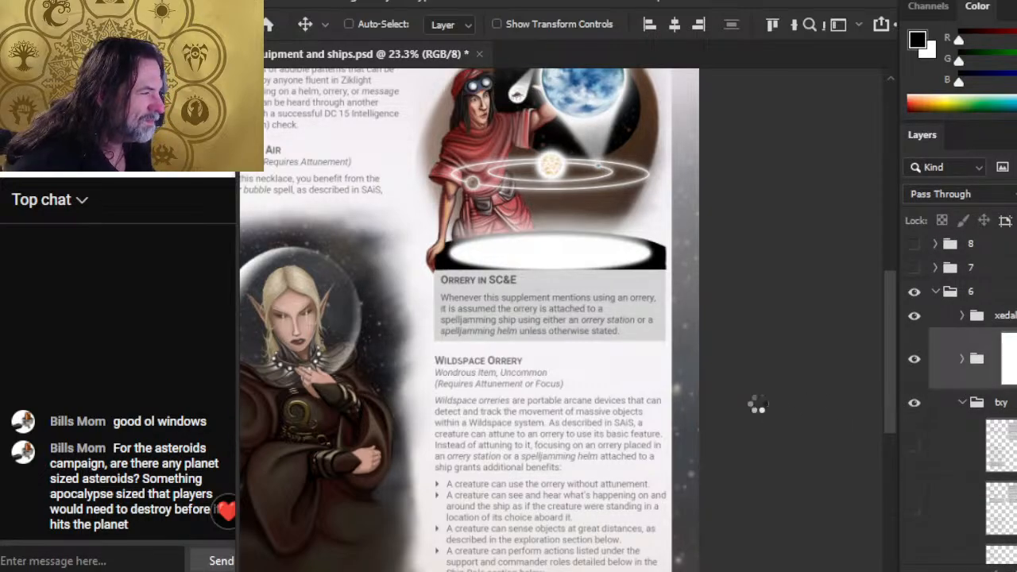
pyautogui.hotkey('shift', 'Right')
pyautogui.hotkey('shift', 'Right')
pyautogui.hotkey('shift', 'Right')
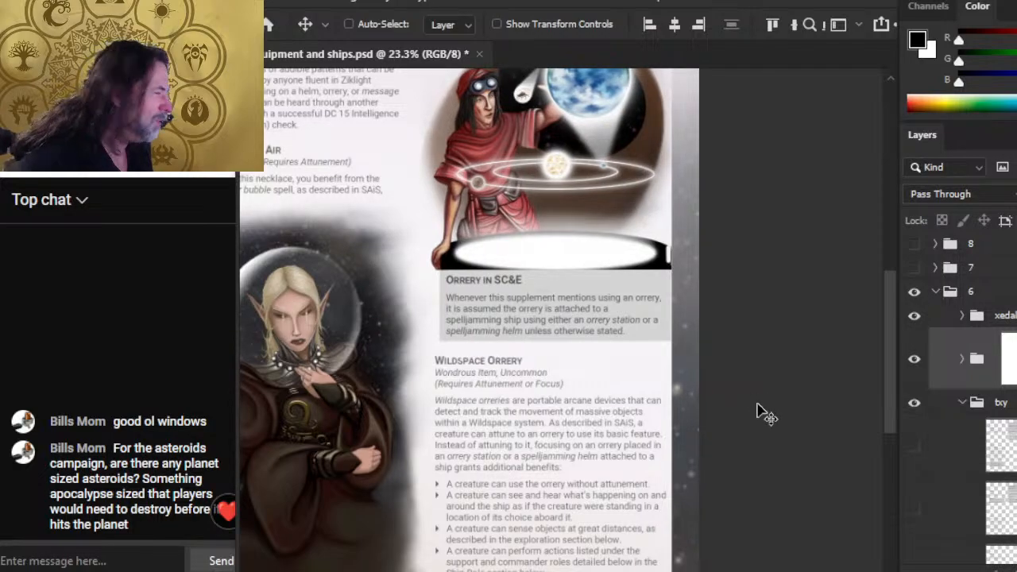
pyautogui.hotkey('shift', 'Left')
pyautogui.hotkey('shift', 'Left')
pyautogui.hotkey('shift', 'Left')
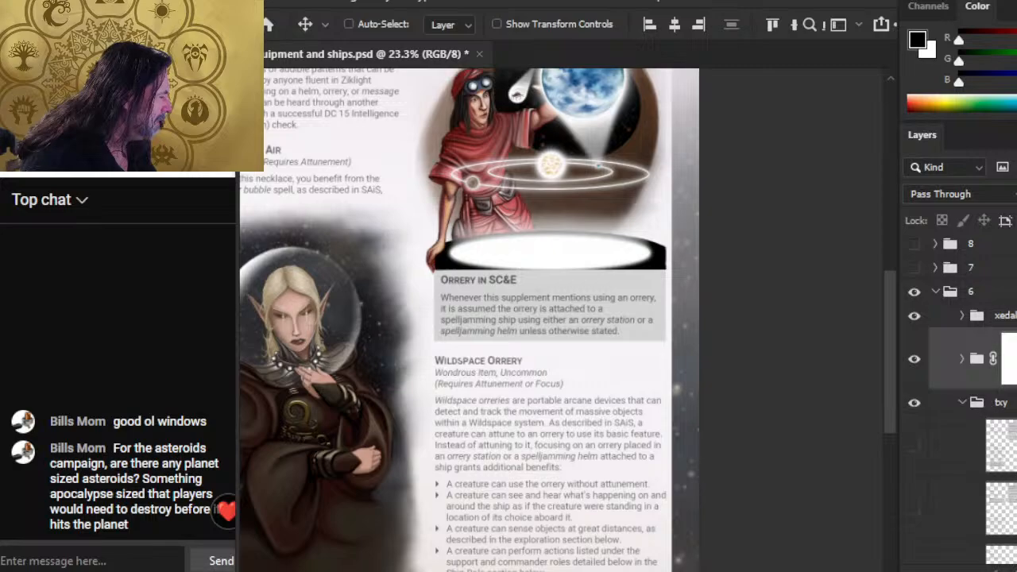
pyautogui.hotkey('shift', 'Right')
pyautogui.hotkey('shift', 'Right')
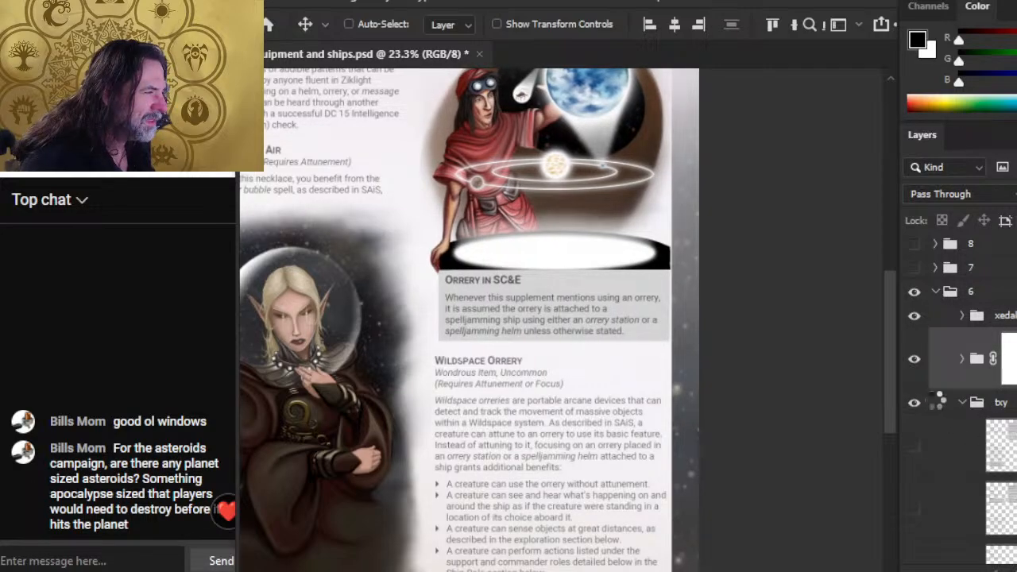
pyautogui.hotkey('shift', 'Right')
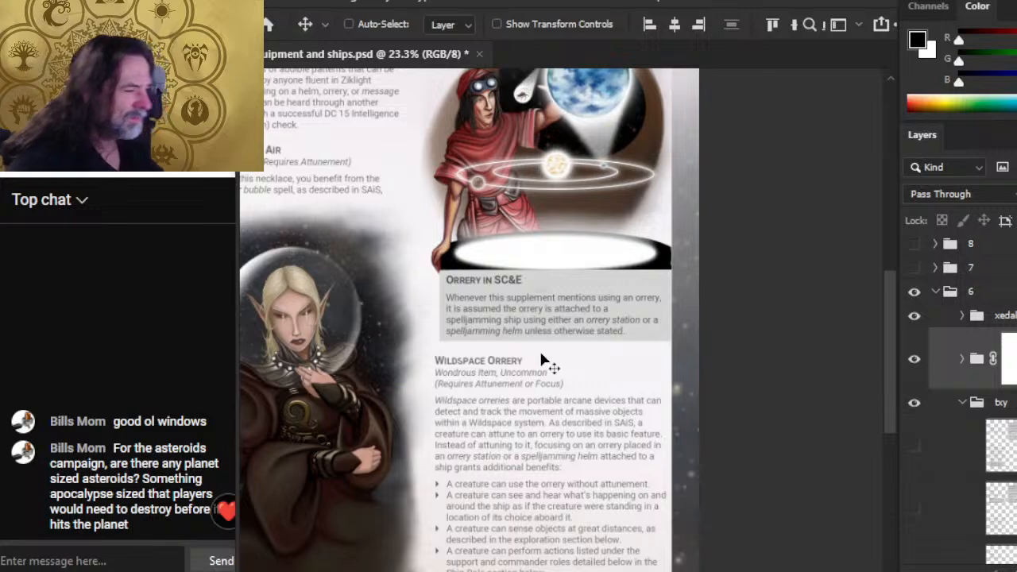
# Step: Try to scale the orrery artwork and its text box down proportionally to about 96% with Free Transform
pyautogui.press('z')
pyautogui.moveTo(586, 359); pyautogui.dragTo(565, 378)
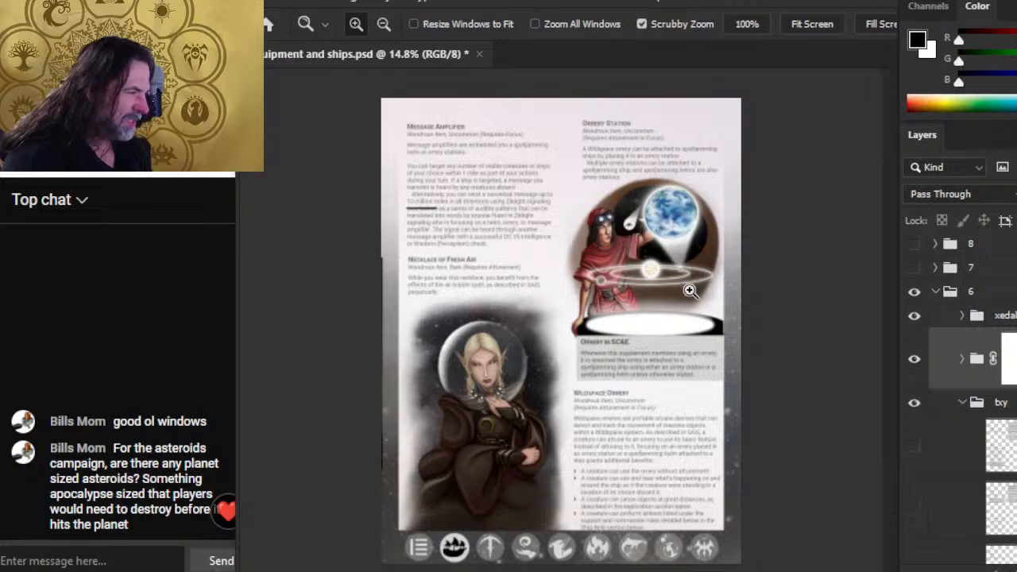
pyautogui.moveTo(689, 290); pyautogui.dragTo(713, 288)
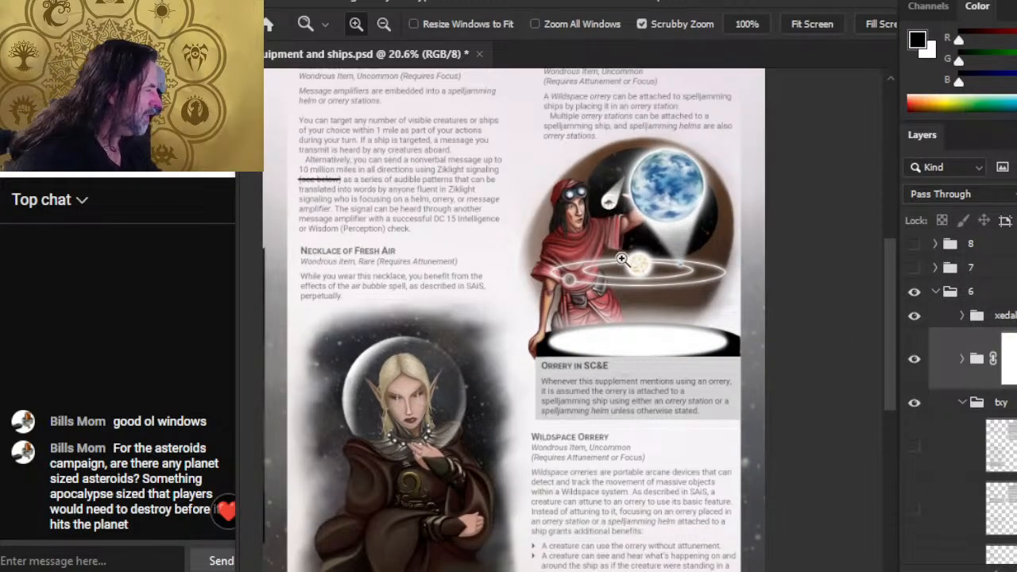
pyautogui.press('l')
pyautogui.rightClick(664, 247)
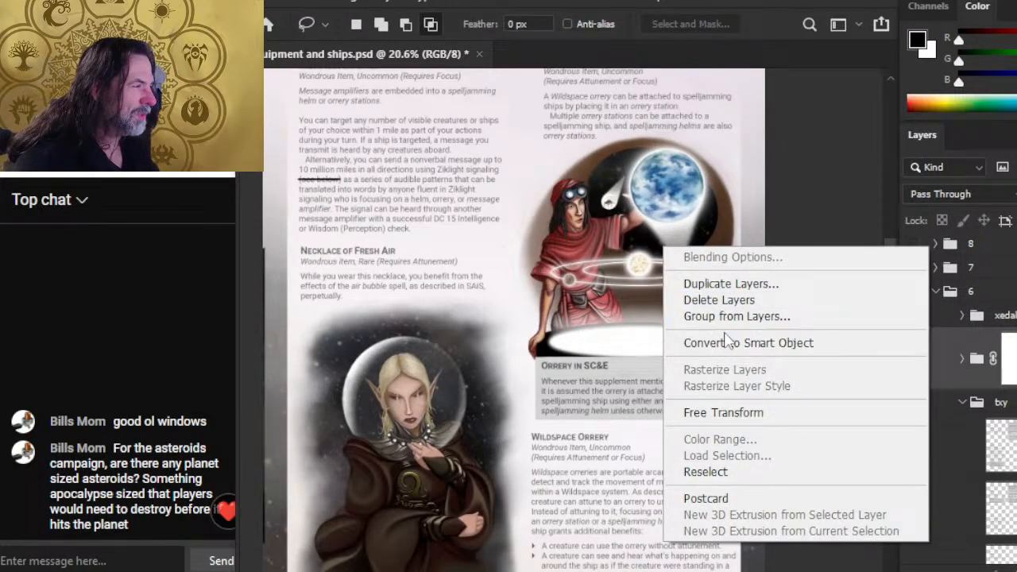
pyautogui.click(753, 413)
pyautogui.moveTo(516, 295); pyautogui.dragTo(570, 417)
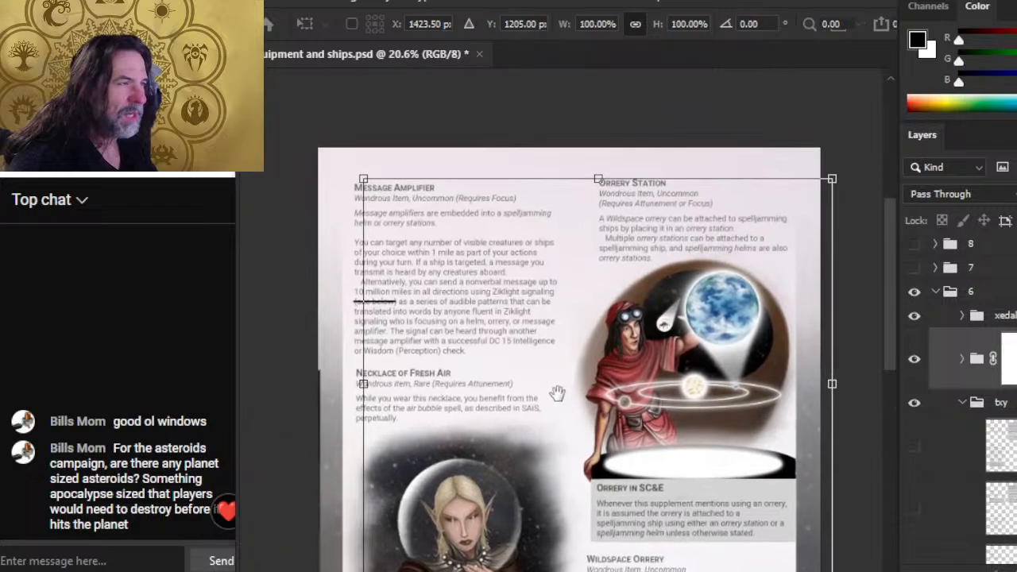
pyautogui.moveTo(360, 176); pyautogui.dragTo(380, 195)
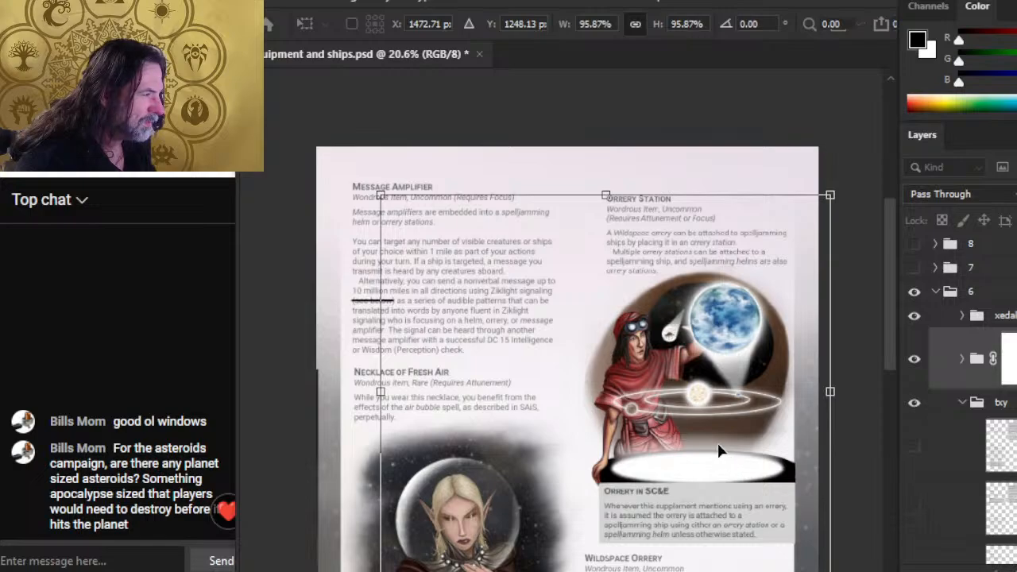
pyautogui.moveTo(381, 195); pyautogui.dragTo(391, 201)
pyautogui.press('Escape')
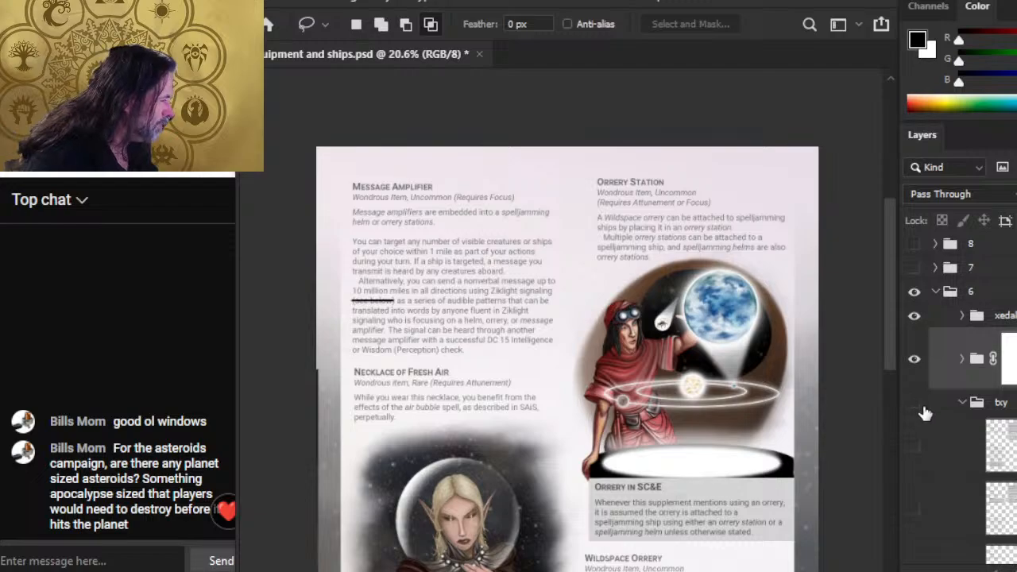
# Step: Hide the txy text group and collapse it
pyautogui.click(957, 415)
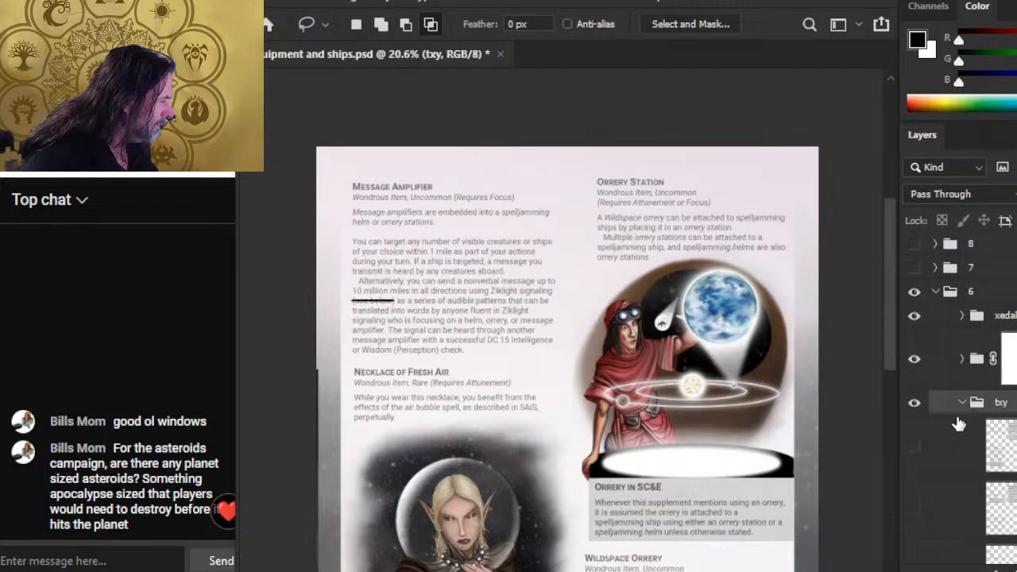
pyautogui.click(914, 404)
pyautogui.click(962, 403)
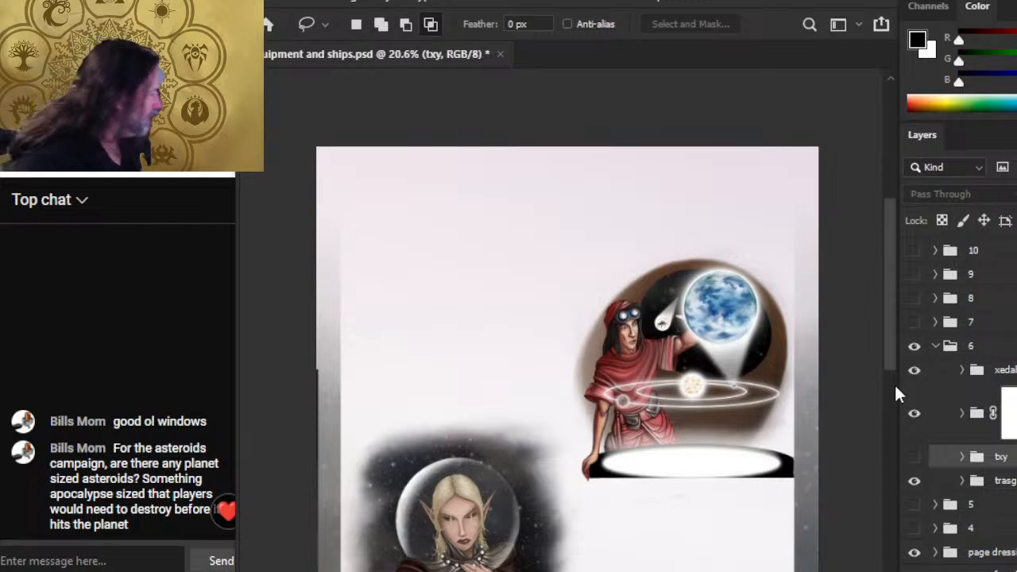
# Step: Switch to File Explorer and open the SCE Layout 24-01-29 Word document from the production folder
pyautogui.hotkey('alt', 'Tab')
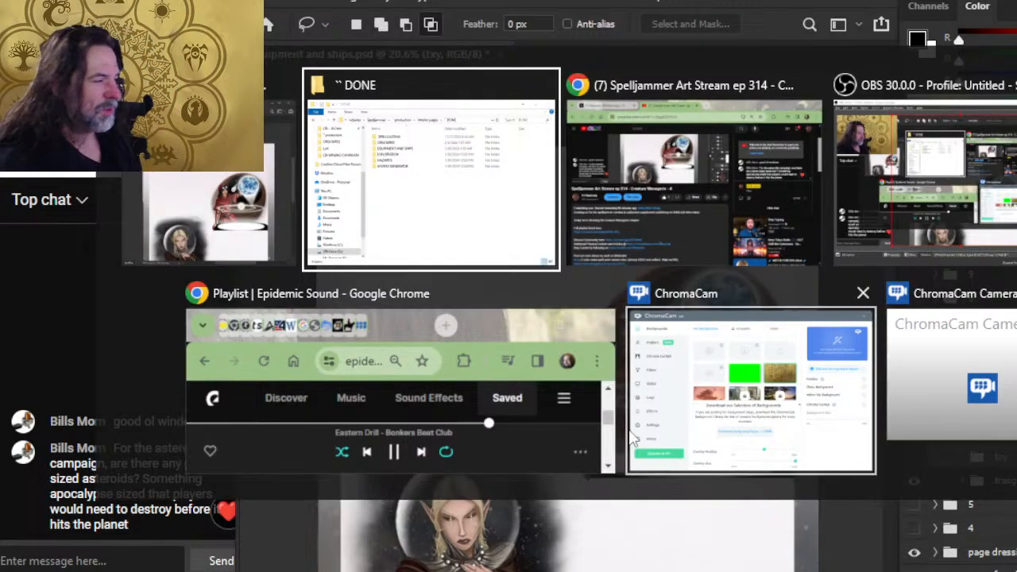
pyautogui.press('Escape')
pyautogui.hotkey('alt', 'Tab')
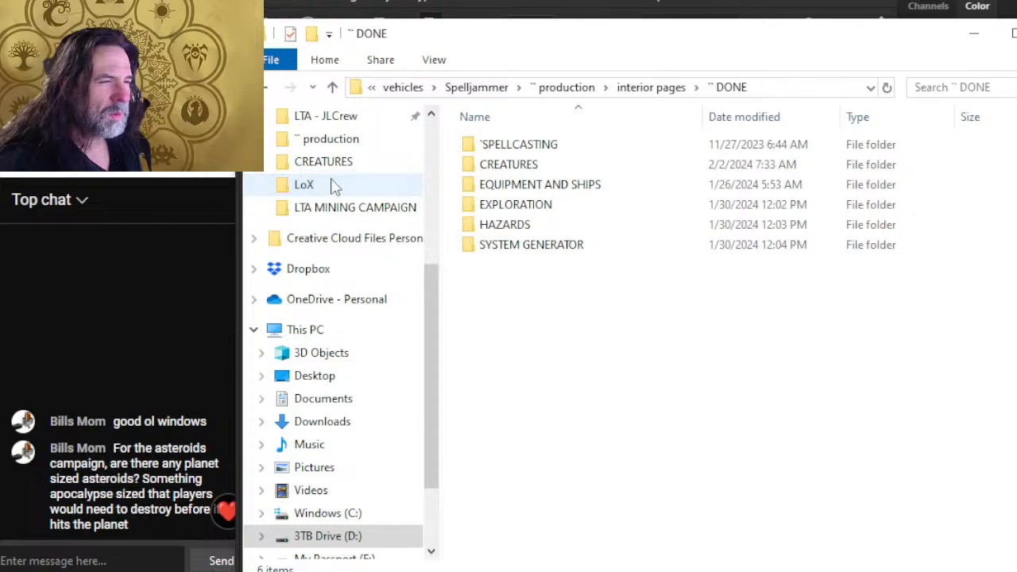
pyautogui.click(333, 185)
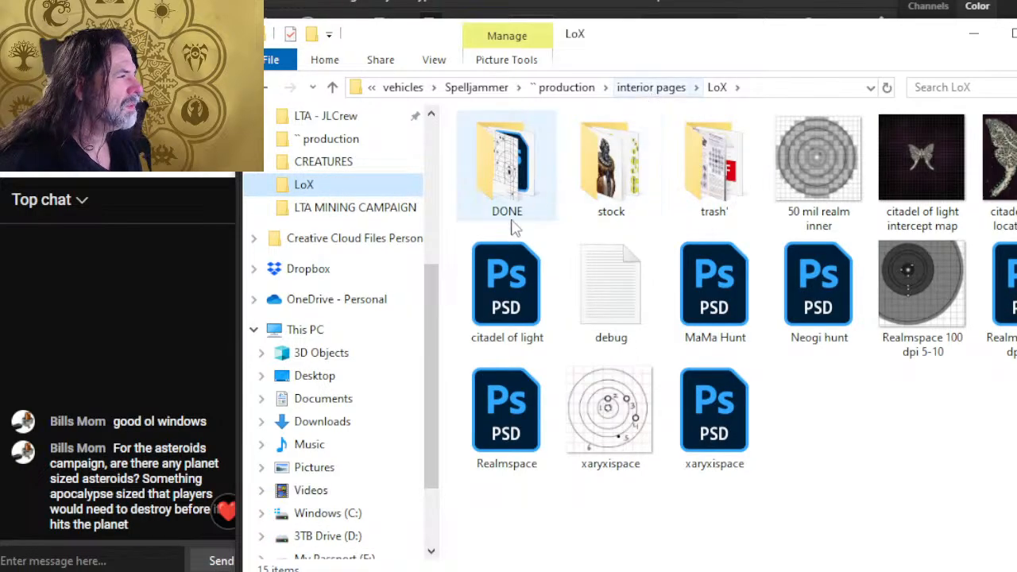
pyautogui.click(566, 87)
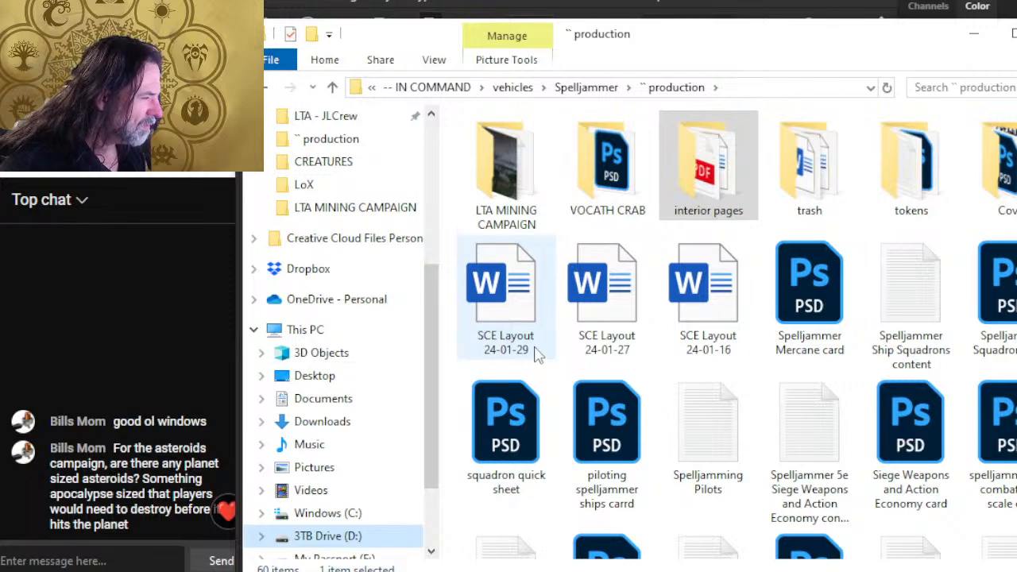
pyautogui.doubleClick(534, 348)
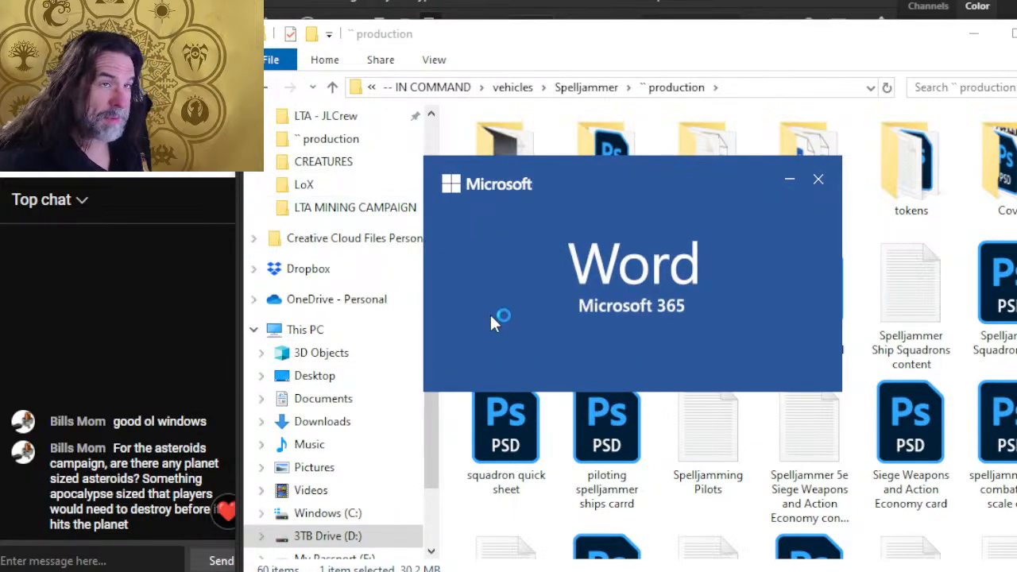
# Step: Find the page with the Message Amplifier, Necklace of Fresh Air and Orrery Station entries in the layout document
pyautogui.scroll(-10, 874, 413)
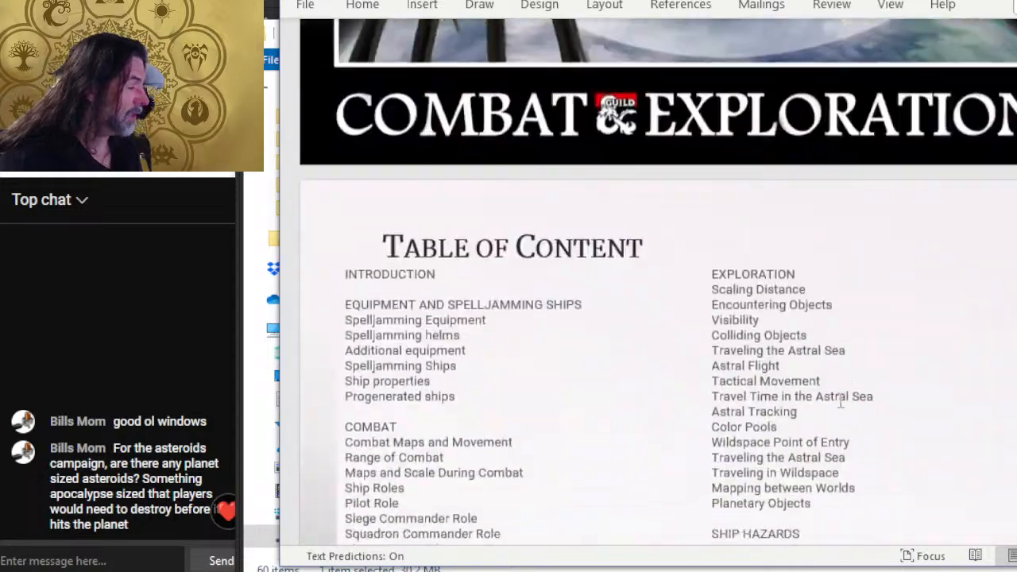
pyautogui.scroll(-20, 795, 381)
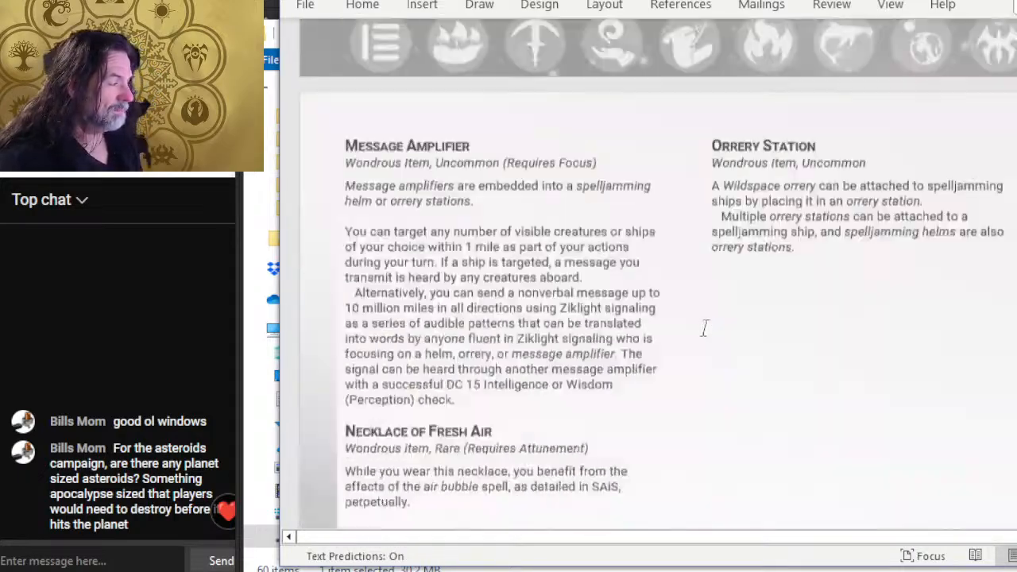
pyautogui.scroll(-20, 703, 328)
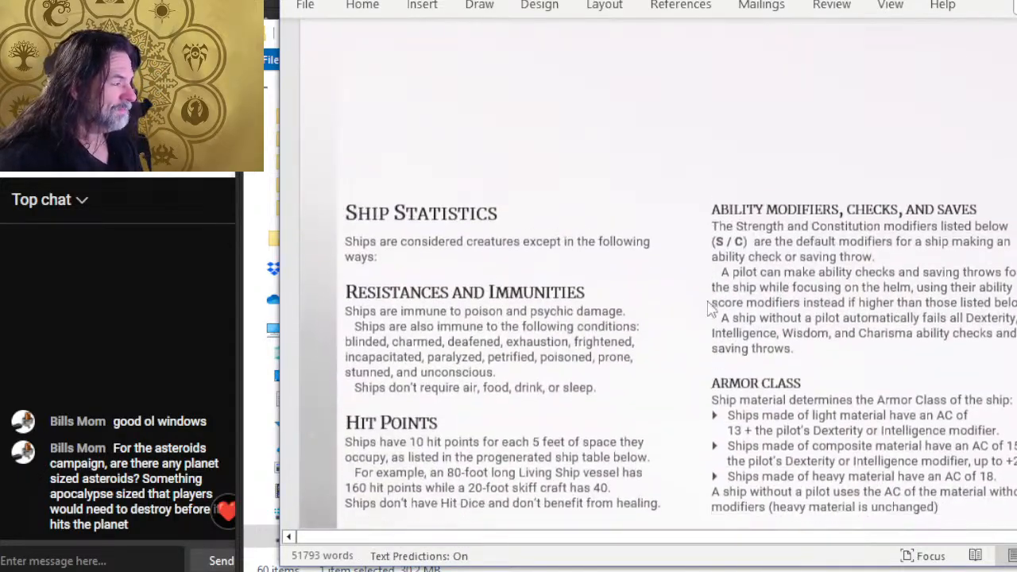
pyautogui.scroll(-3, 707, 302)
pyautogui.scroll(-10, 703, 296)
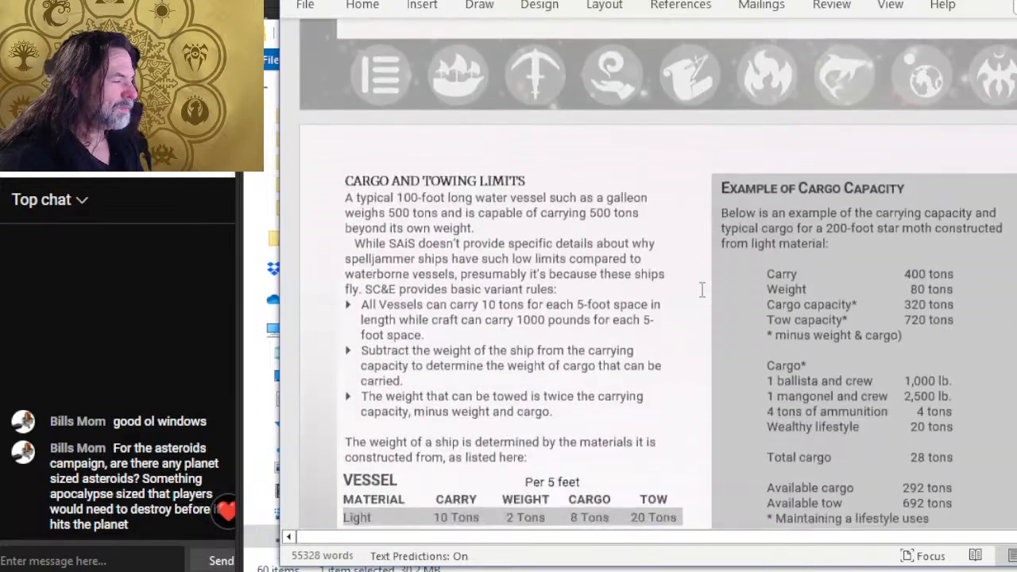
pyautogui.scroll(15, 704, 290)
pyautogui.scroll(10, 757, 342)
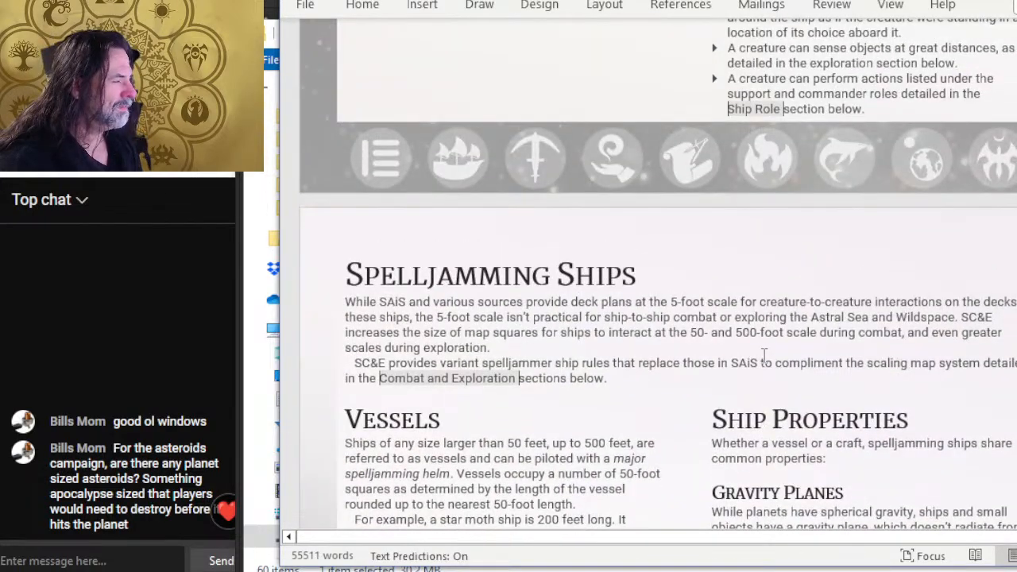
pyautogui.scroll(4, 748, 334)
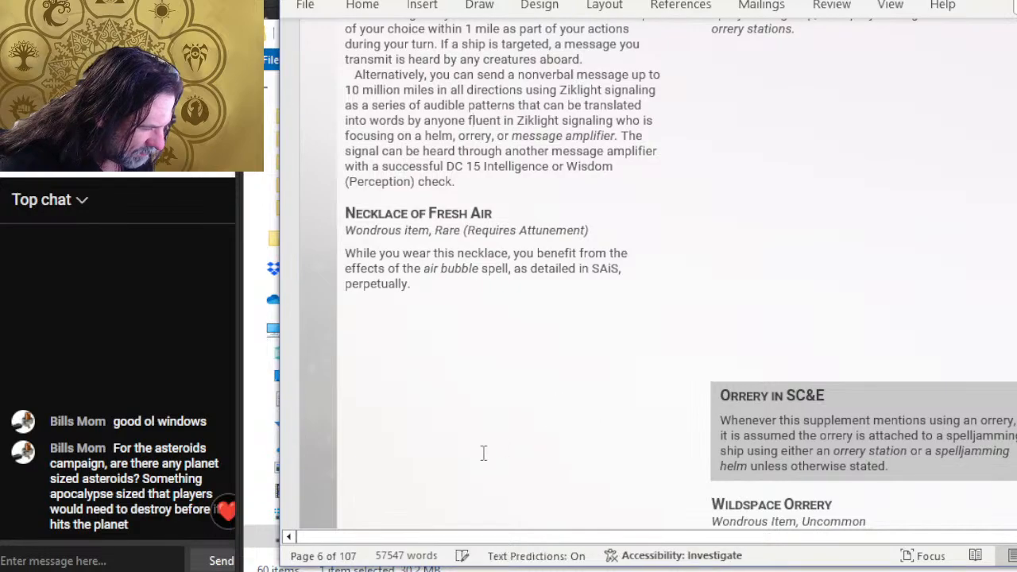
pyautogui.scroll(9, 517, 356)
pyautogui.scroll(-3, 518, 320)
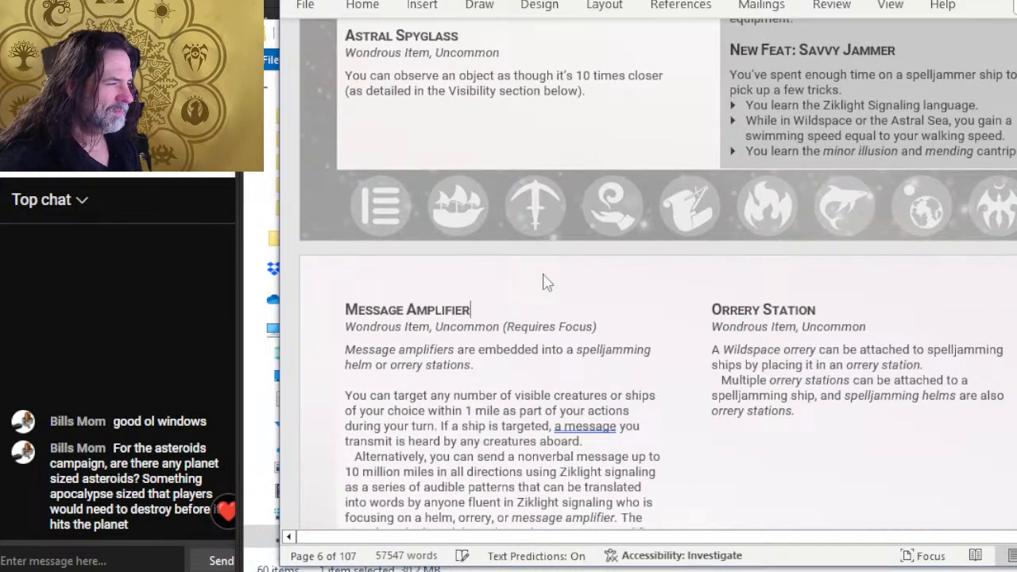
pyautogui.doubleClick(545, 281)
pyautogui.click(543, 276)
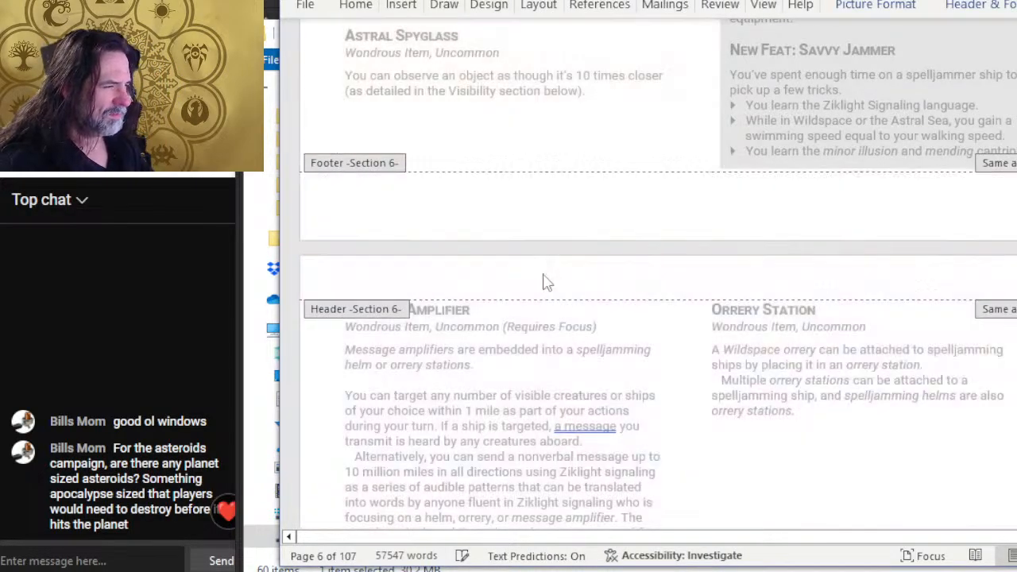
pyautogui.press('Escape')
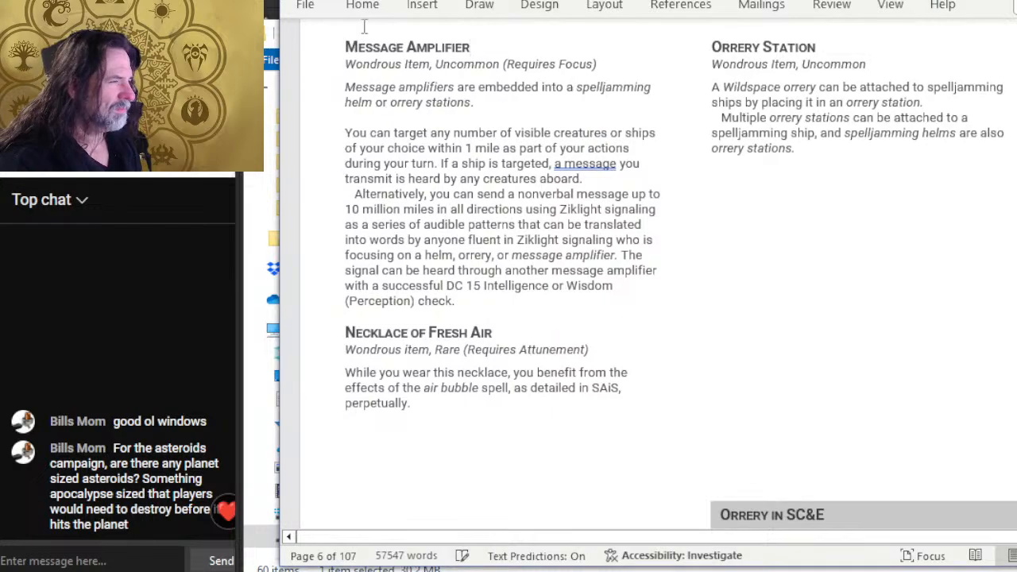
# Step: Start a PDF export of the layout document into the EQUIPMENT AND SHIPS folder inside DONE, naming the file 6
pyautogui.click(304, 6)
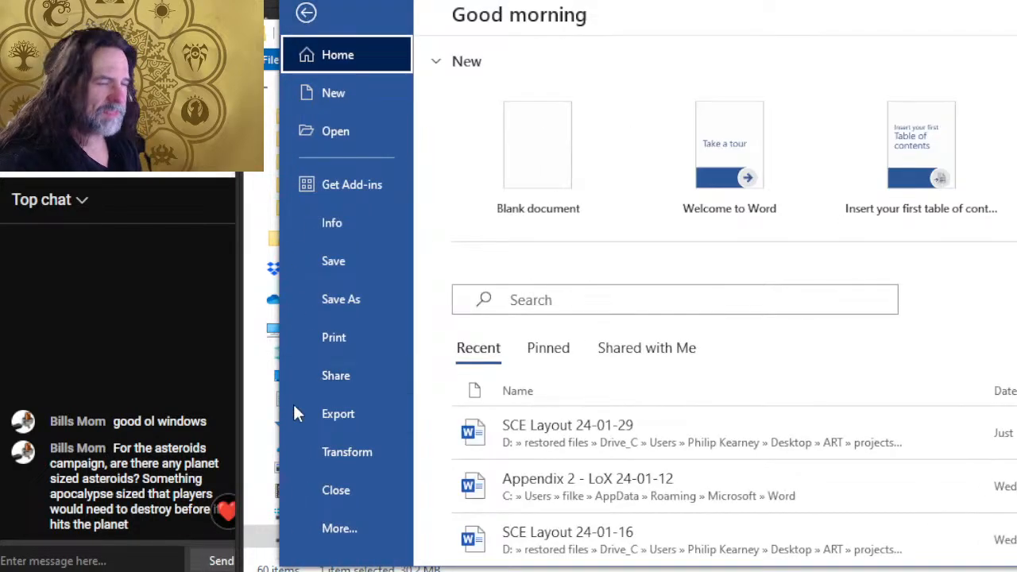
pyautogui.click(316, 414)
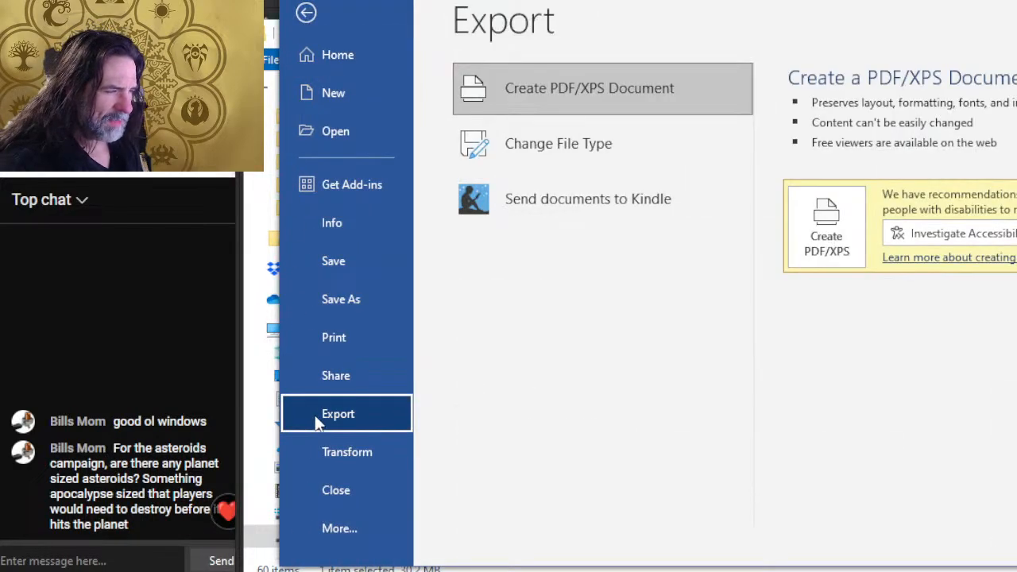
pyautogui.click(845, 242)
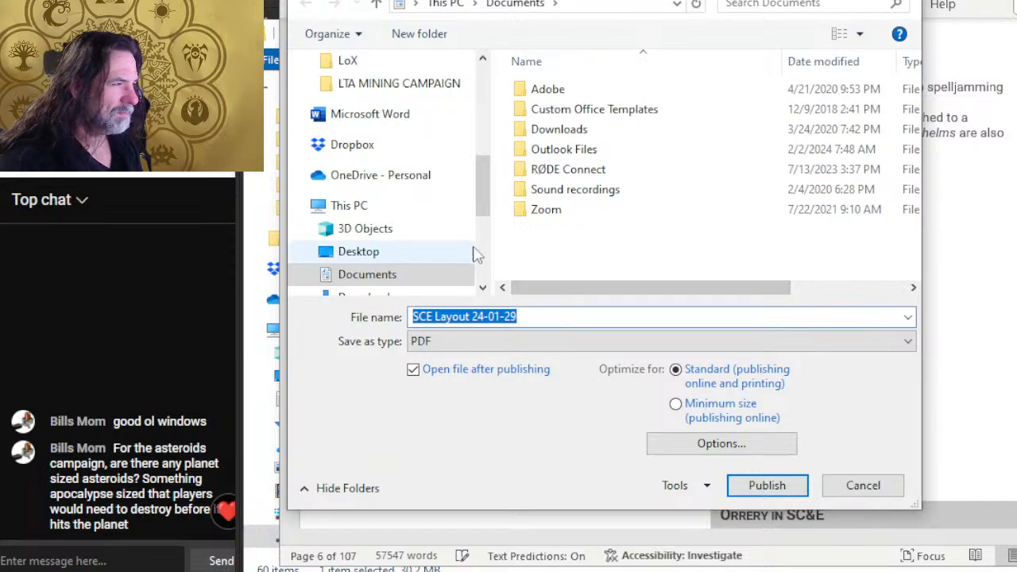
pyautogui.scroll(1, 379, 105)
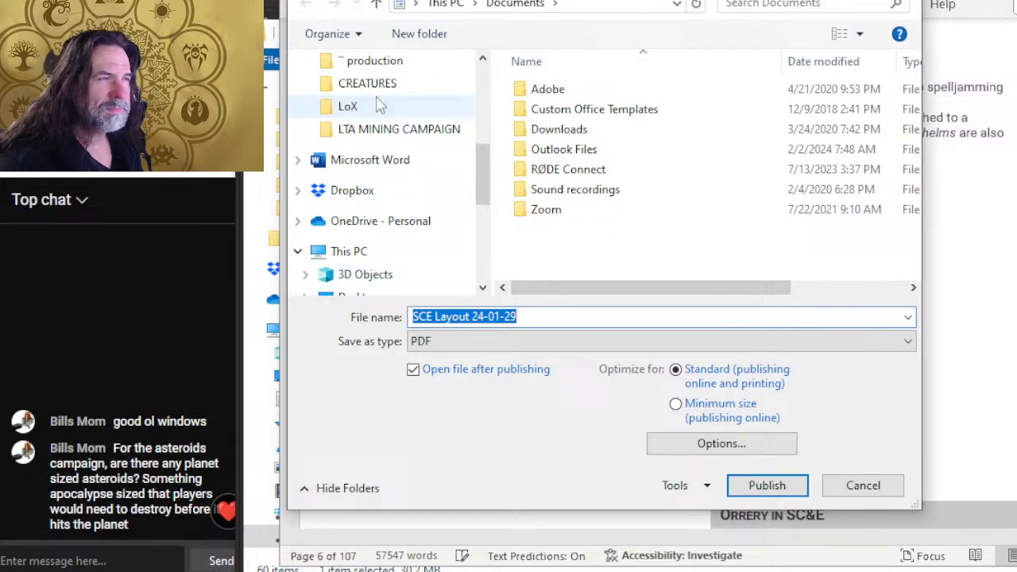
pyautogui.click(379, 111)
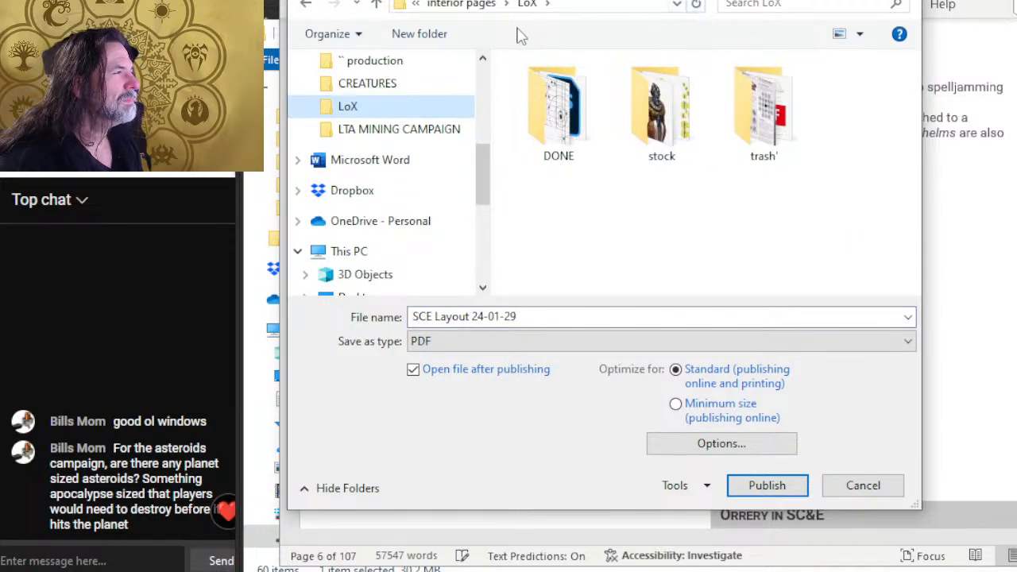
pyautogui.click(477, 8)
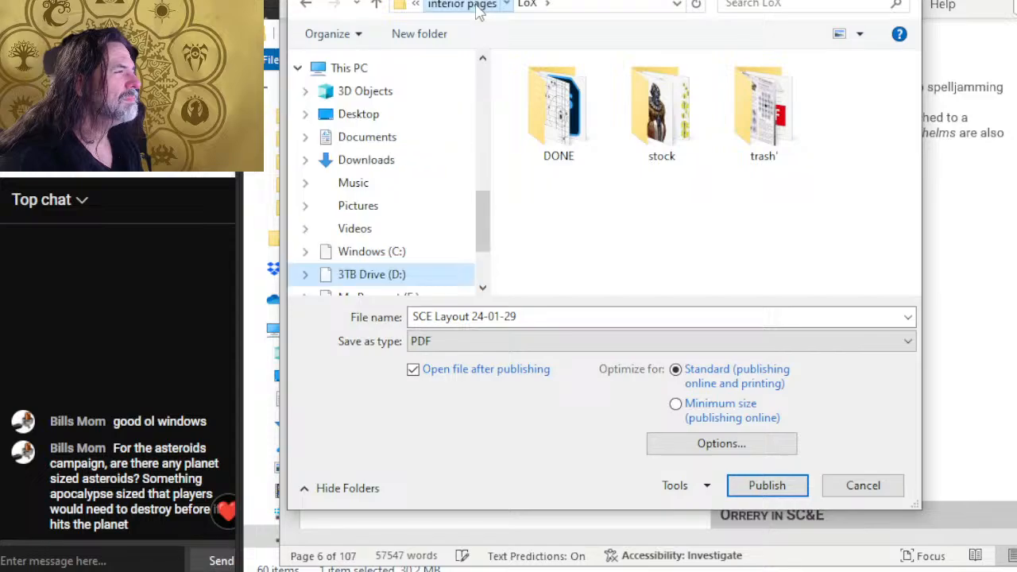
pyautogui.doubleClick(577, 120)
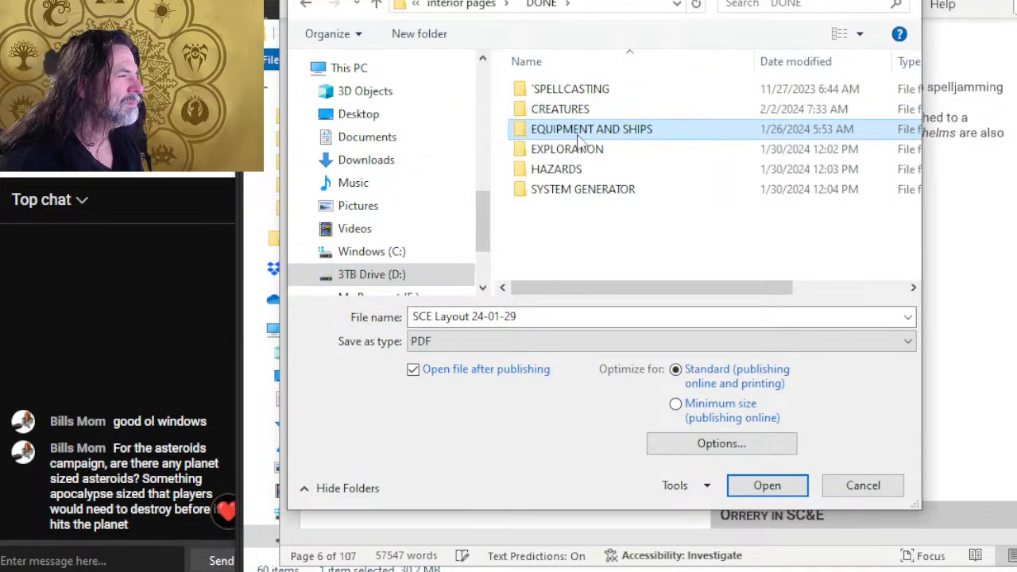
pyautogui.doubleClick(579, 137)
pyautogui.click(541, 316)
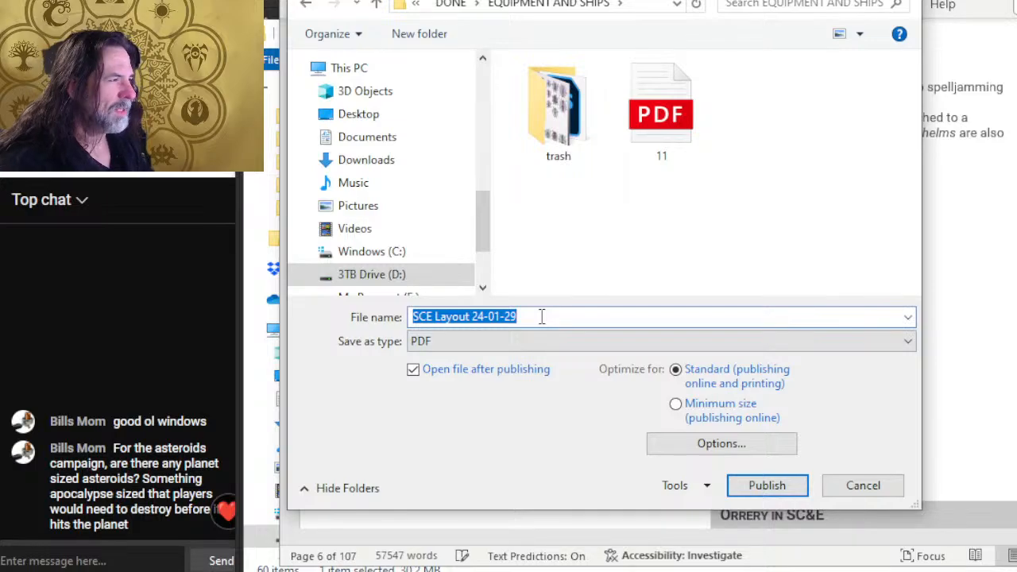
pyautogui.write('6')
# Step: Publish only the current page as a PDF without markup, document properties or accessibility structure tags
pyautogui.click(716, 445)
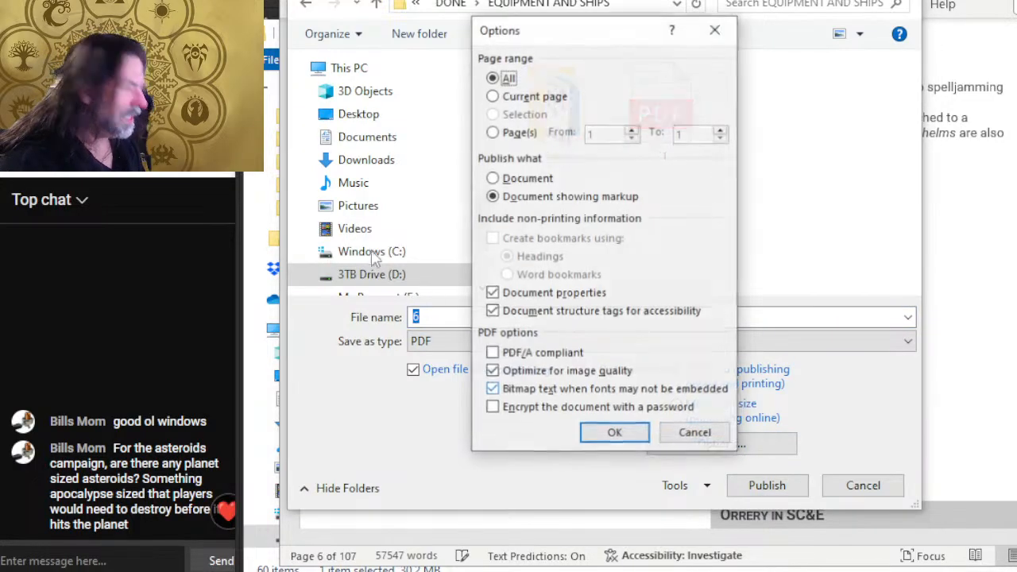
pyautogui.click(548, 99)
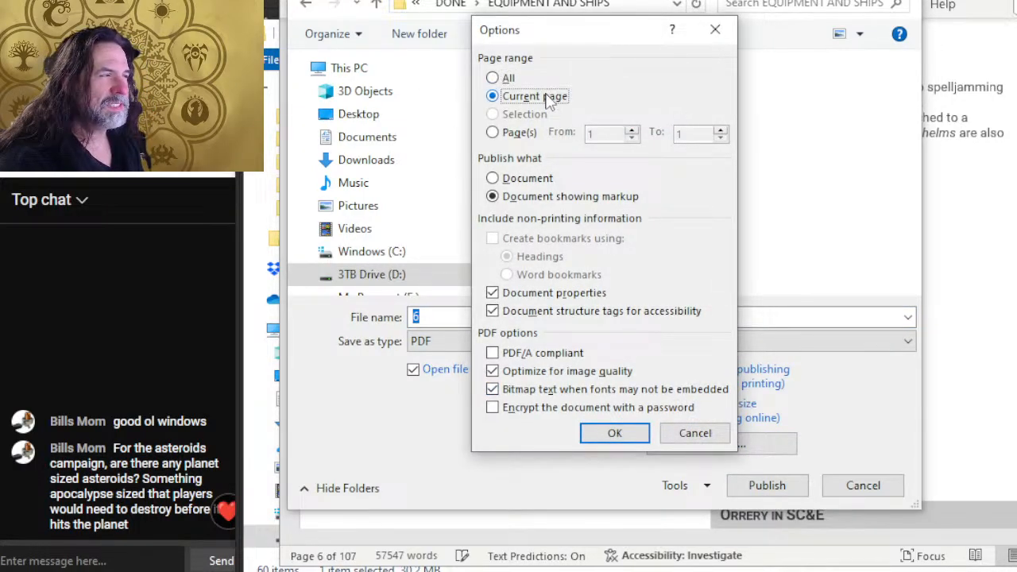
pyautogui.click(521, 179)
pyautogui.click(567, 294)
pyautogui.click(577, 312)
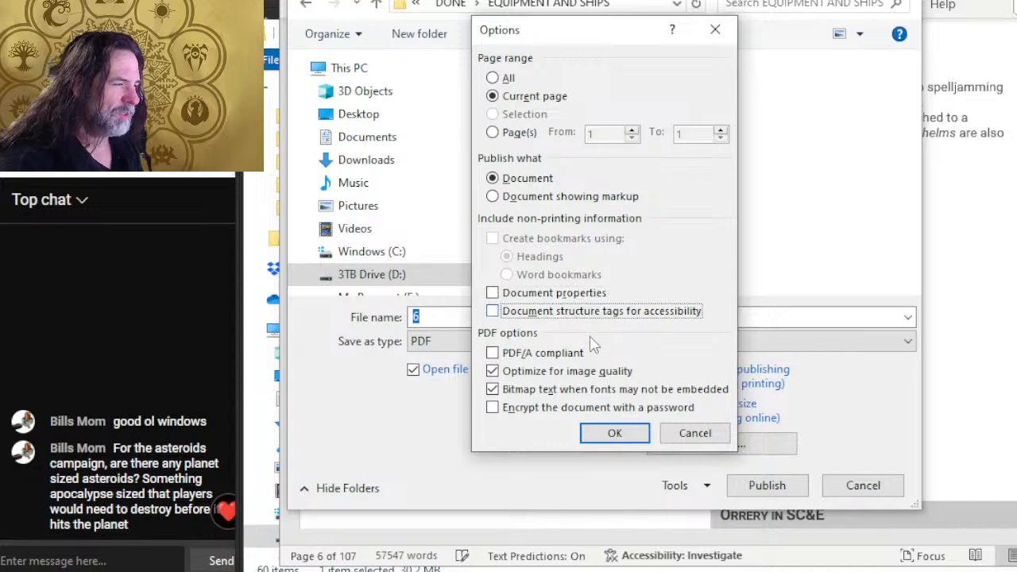
pyautogui.click(614, 432)
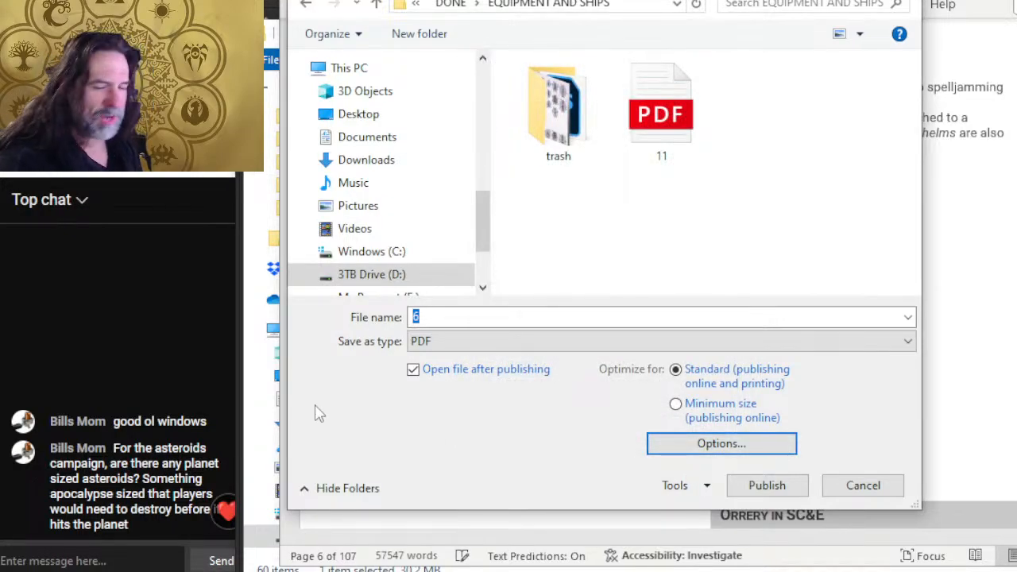
pyautogui.click(768, 484)
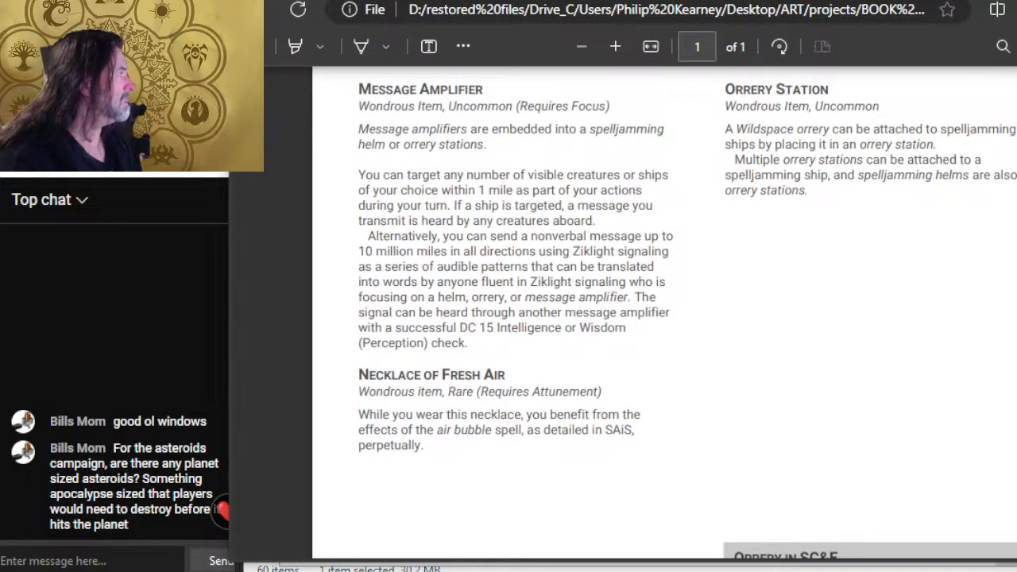
# Step: Return to the Word layout and examine page 6's text placement around the Orrery in SC&E box and Wildspace Orrery entry
pyautogui.hotkey('alt', 'Tab')
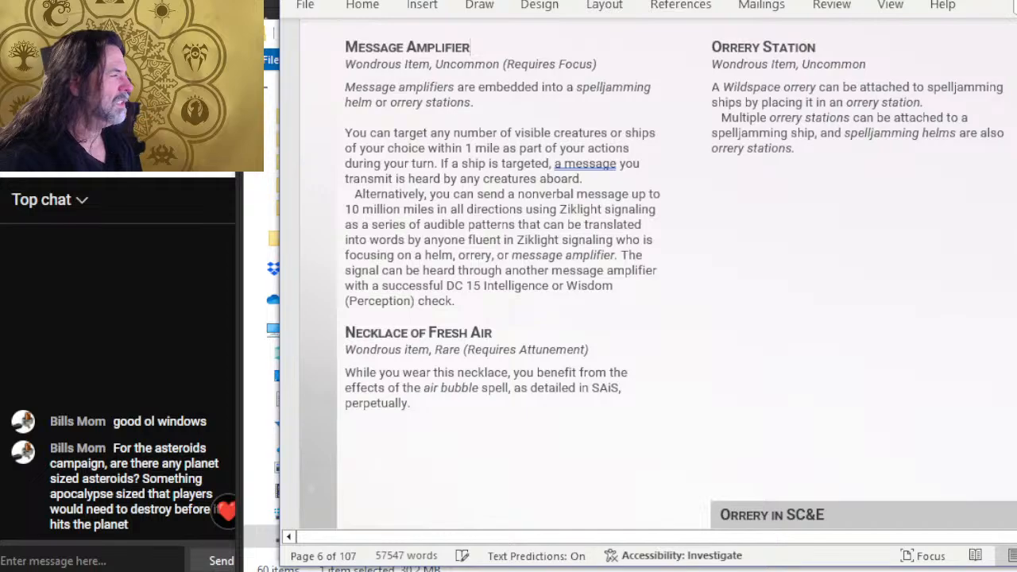
pyautogui.scroll(-5, 950, 318)
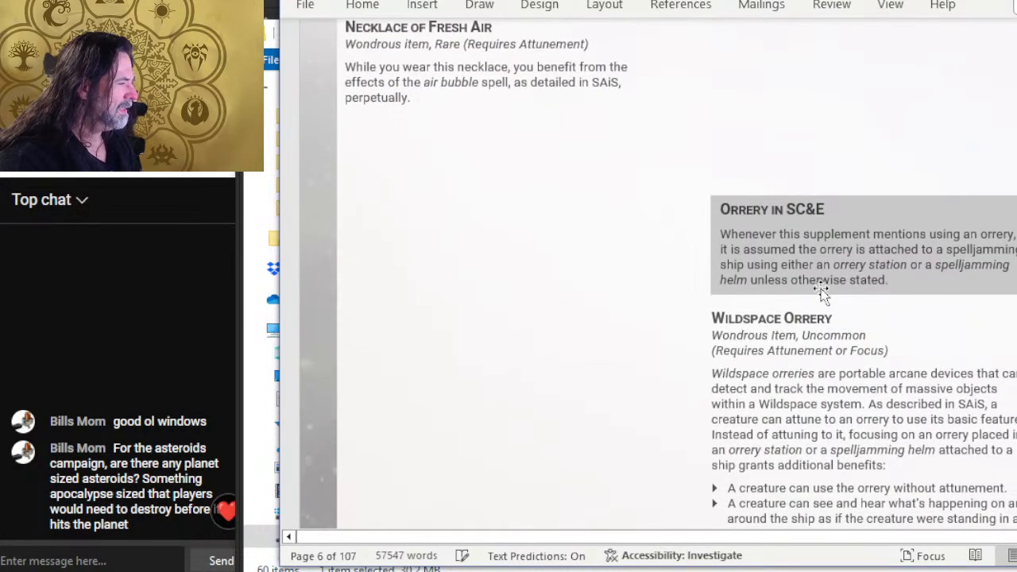
pyautogui.scroll(-3, 818, 271)
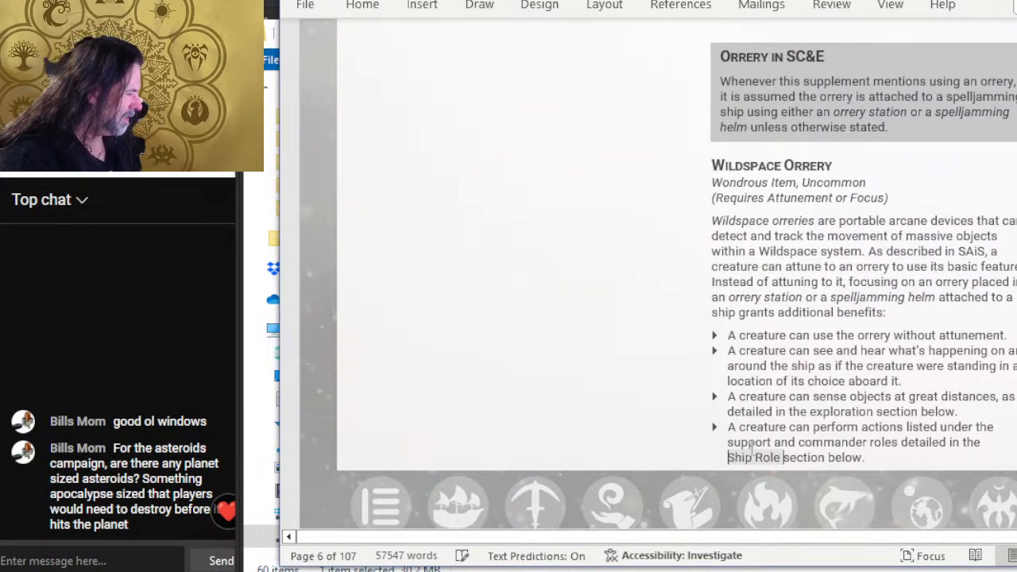
pyautogui.scroll(9, 769, 277)
pyautogui.scroll(-6, 769, 277)
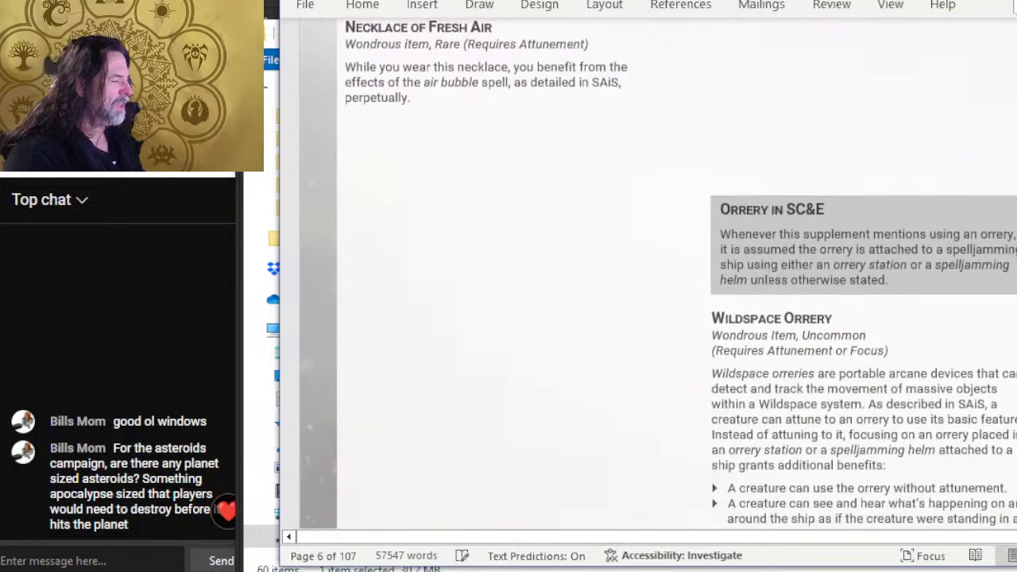
pyautogui.scroll(-4, 814, 387)
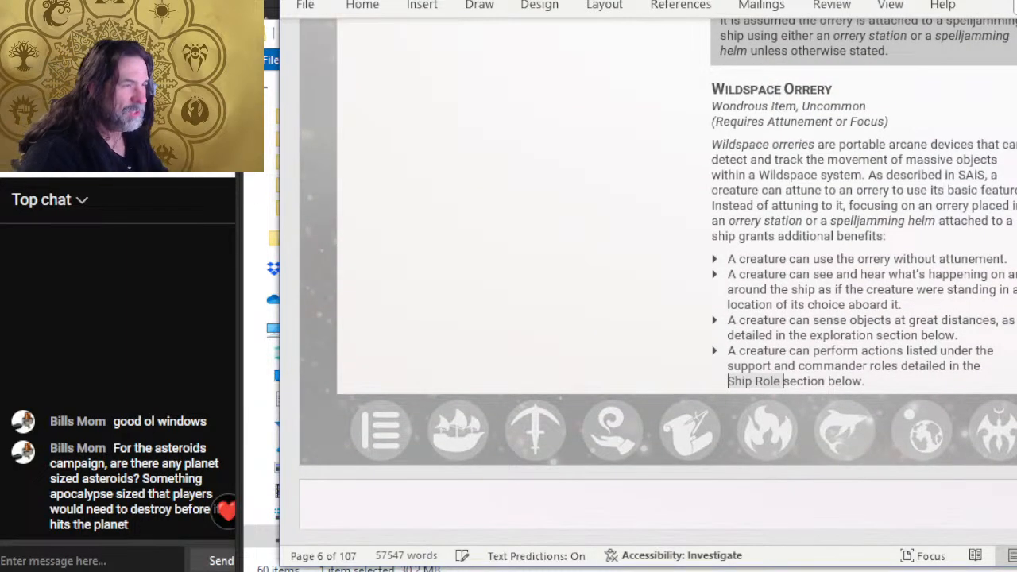
pyautogui.scroll(9, 688, 195)
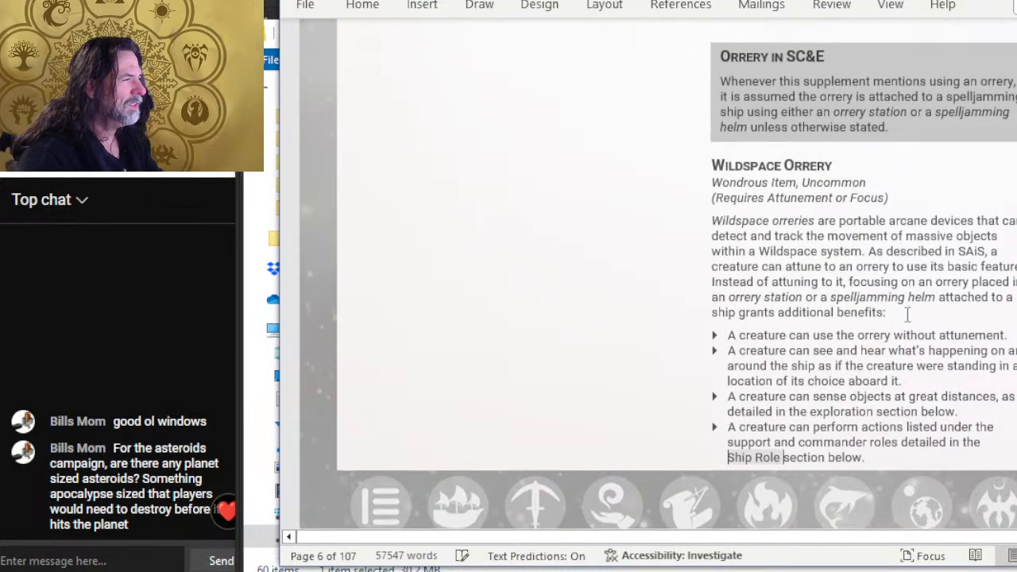
pyautogui.scroll(-5, 771, 153)
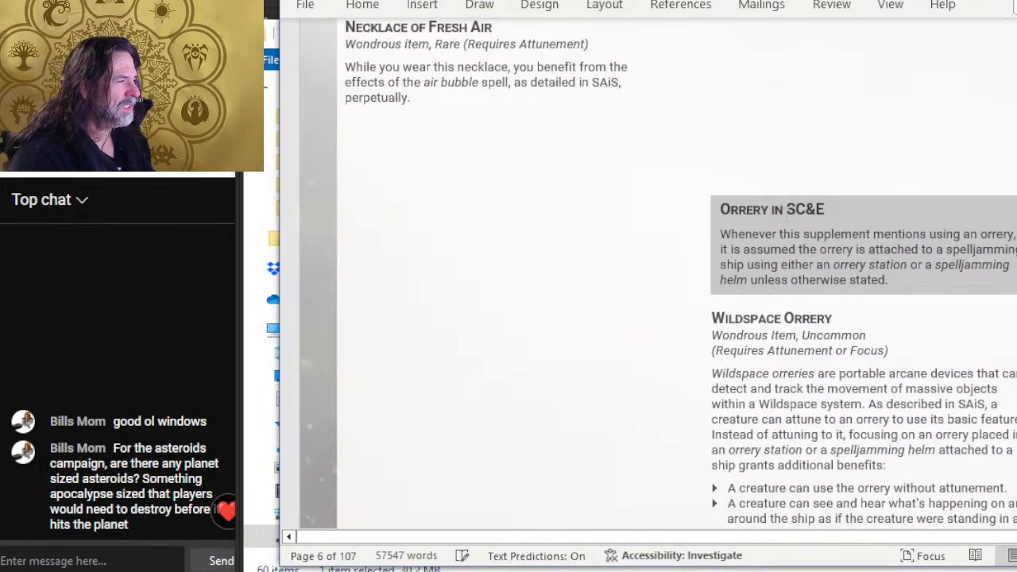
pyautogui.scroll(-5, 786, 210)
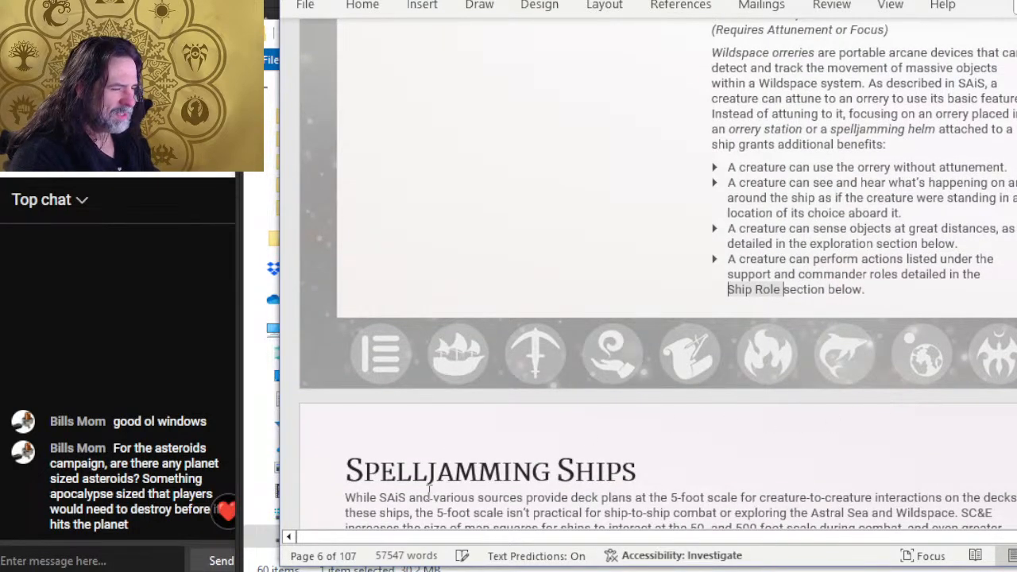
# Step: Review page 6's Message Amplifier, Necklace of Fresh Air and Orrery Station text in the Word layout
pyautogui.scroll(8, 688, 282)
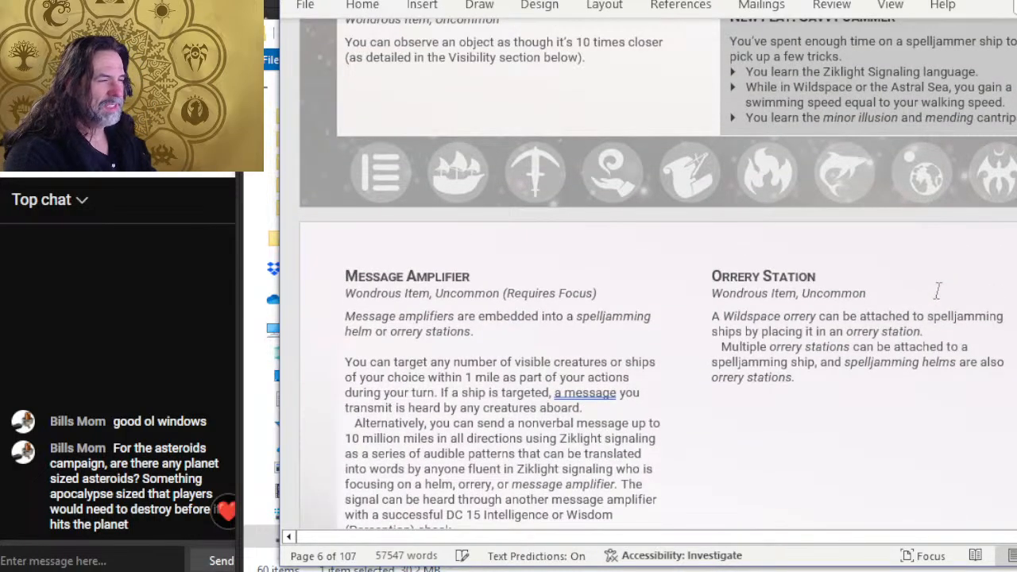
pyautogui.scroll(-8, 937, 288)
pyautogui.scroll(3, 938, 270)
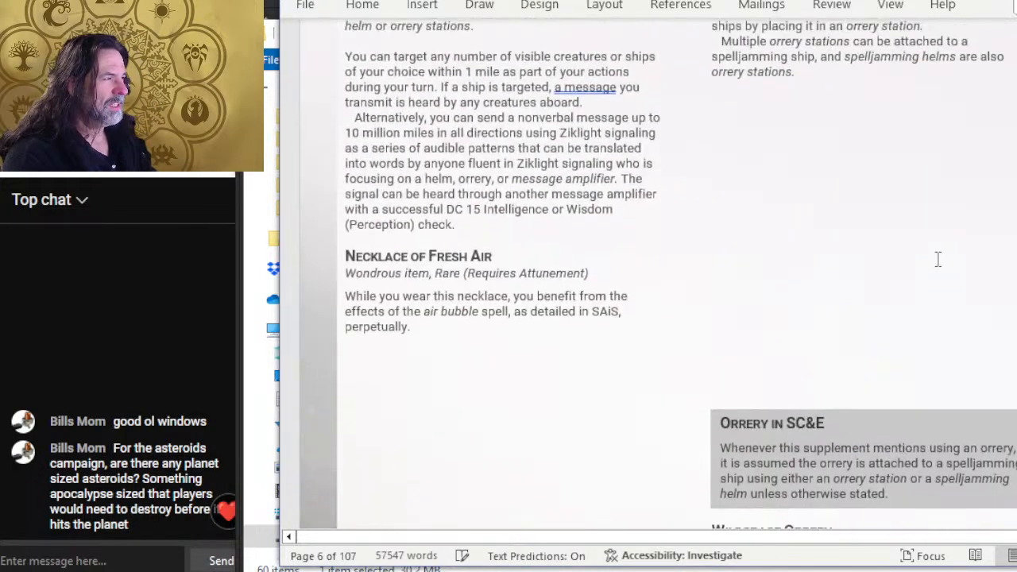
pyautogui.hotkey('alt', 'Tab')
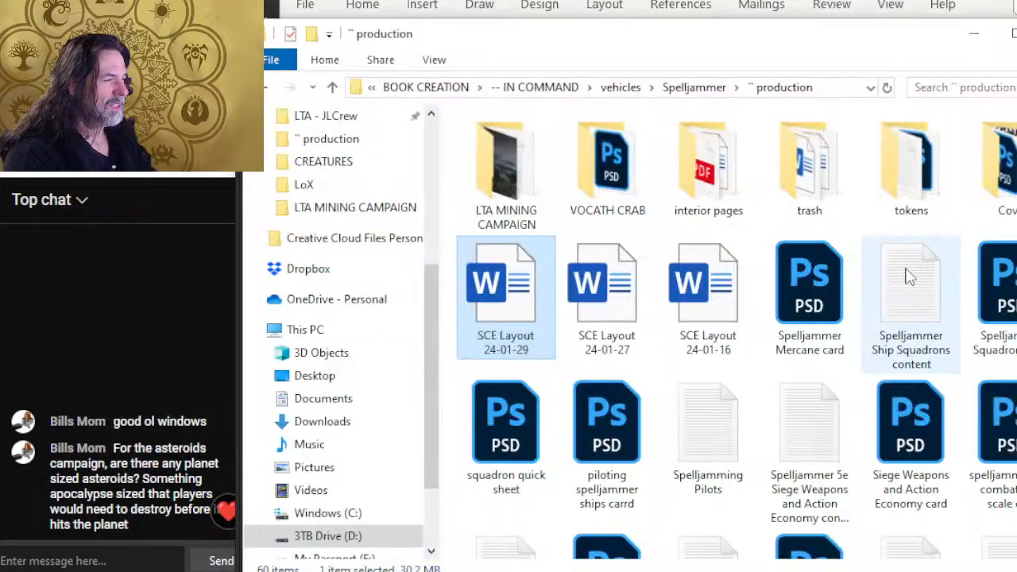
pyautogui.hotkey('alt', 'Tab')
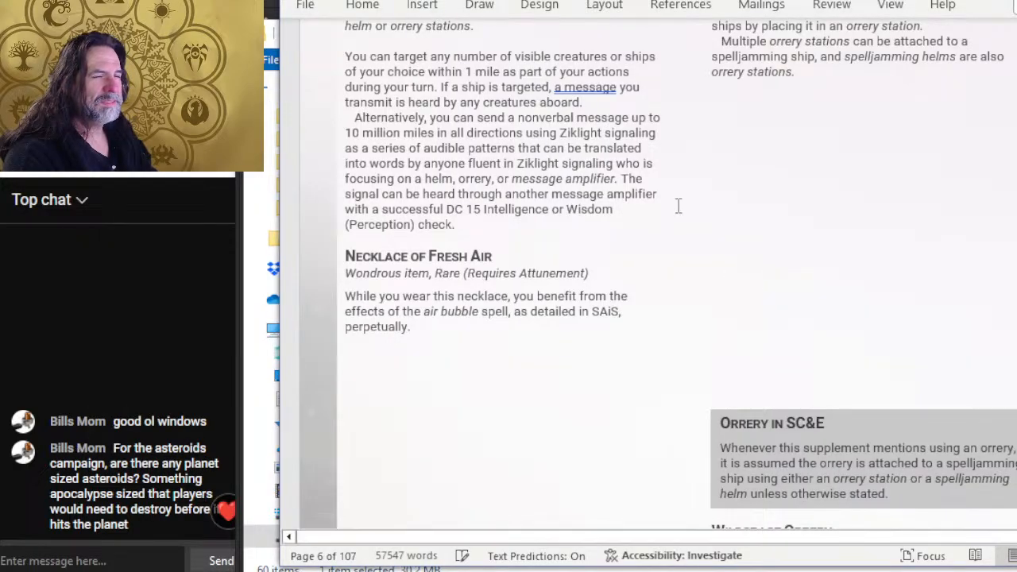
pyautogui.scroll(10, 676, 202)
pyautogui.scroll(-1, 685, 271)
pyautogui.scroll(-1, 688, 312)
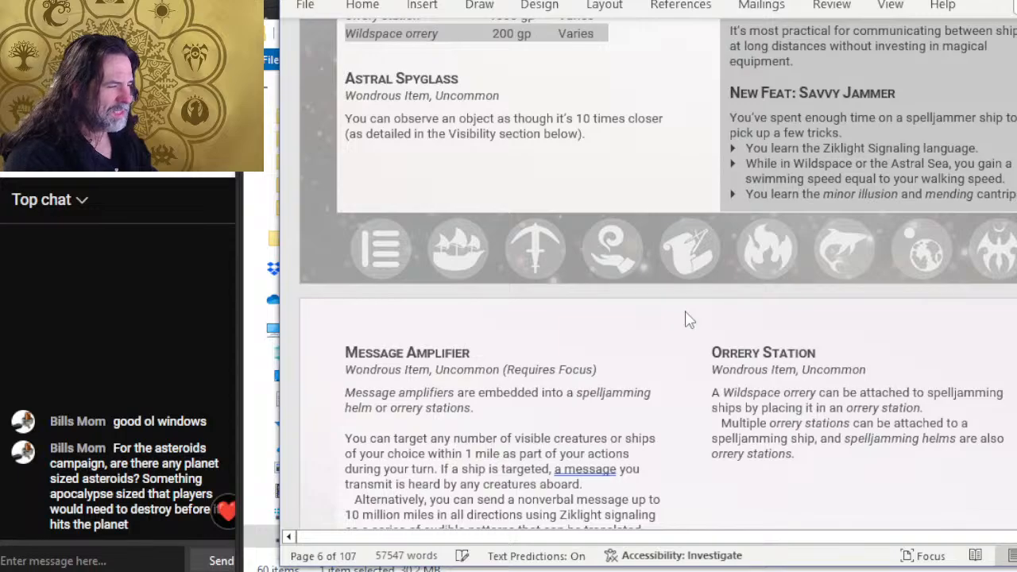
# Step: Remove the background artwork from the layout's header and footer, then return to page 6's Message Amplifier text
pyautogui.doubleClick(688, 320)
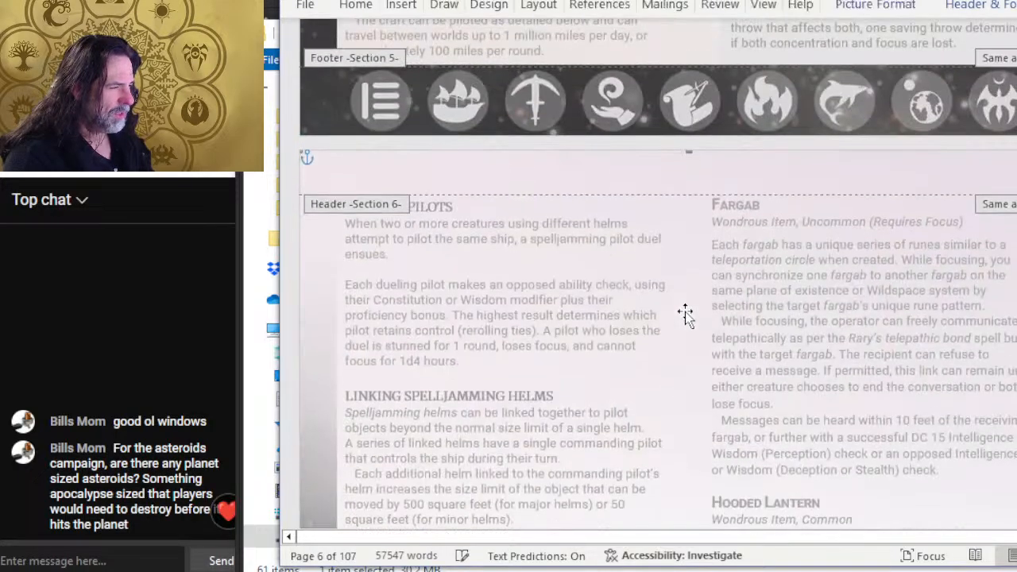
pyautogui.press('Escape')
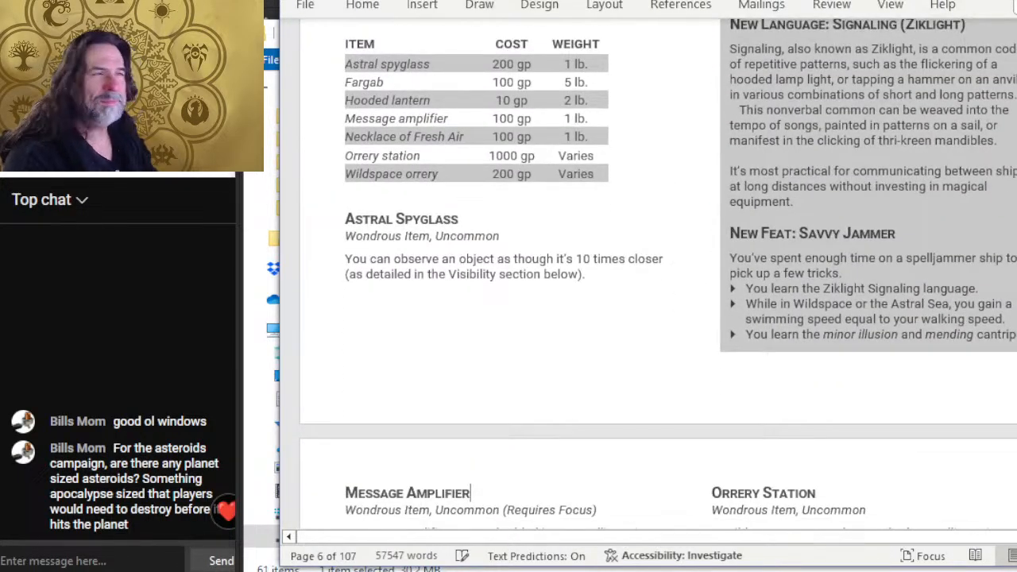
pyautogui.scroll(-6, 633, 297)
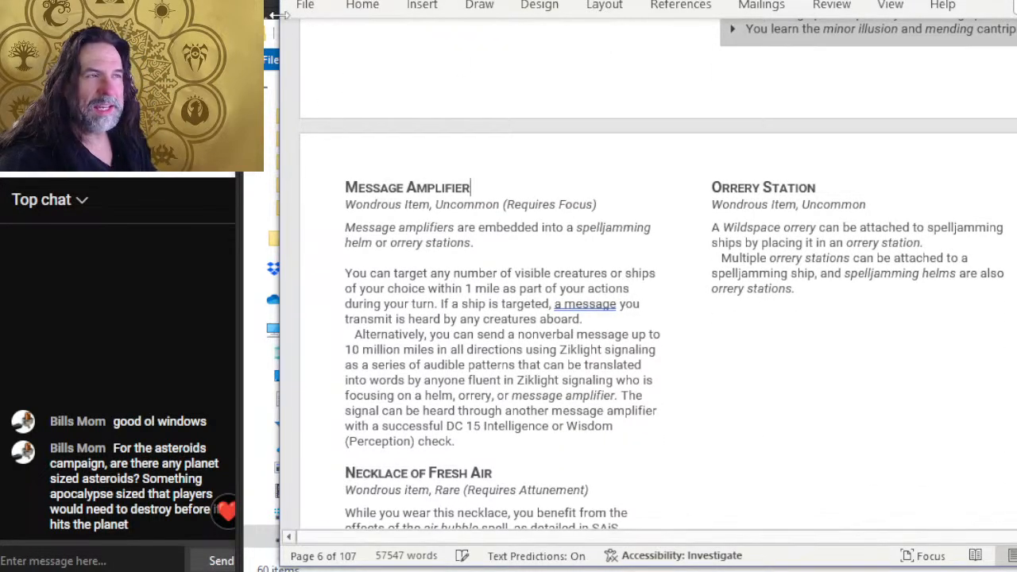
pyautogui.hotkey('alt', 'Tab')
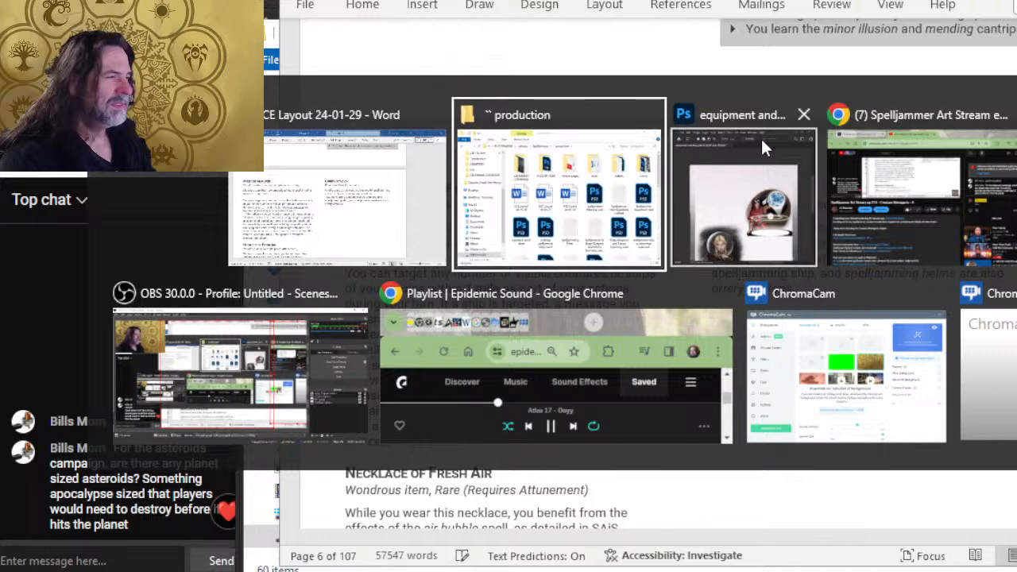
pyautogui.press('Escape')
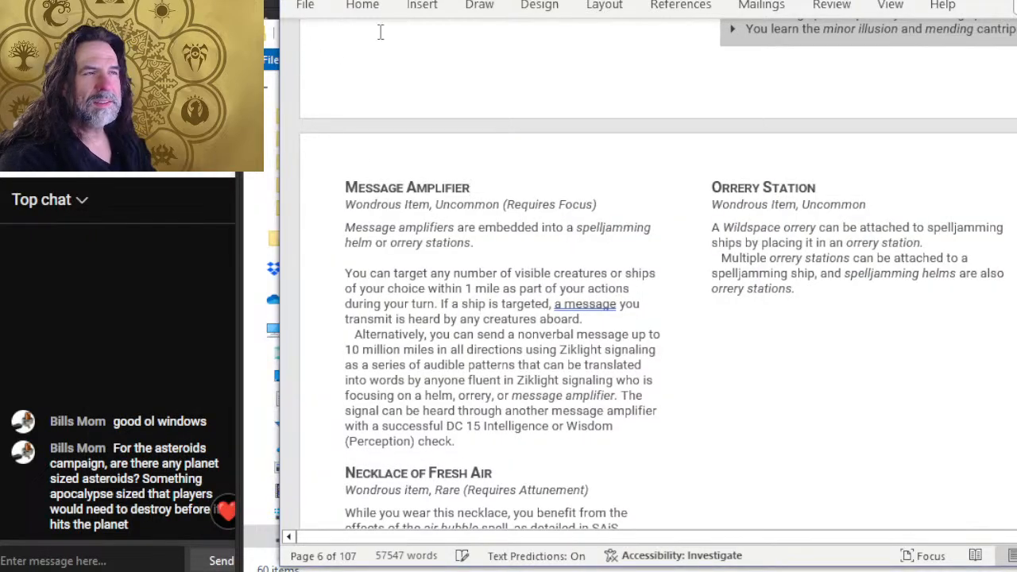
# Step: Start a PDF export into interior pages, DONE, EQUIPMENT AND SHIPS, reusing the existing file name 6
pyautogui.click(305, 5)
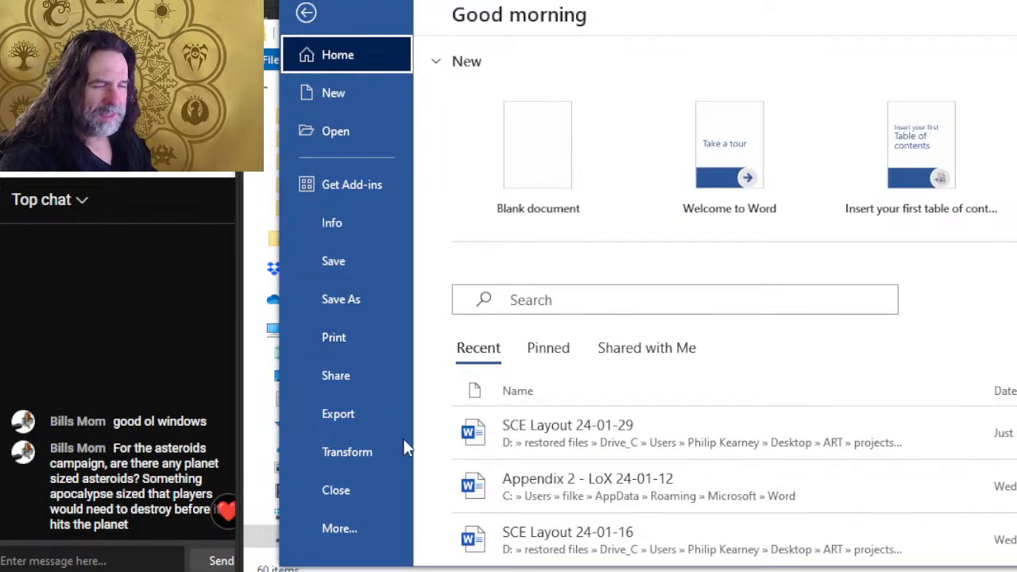
pyautogui.click(346, 413)
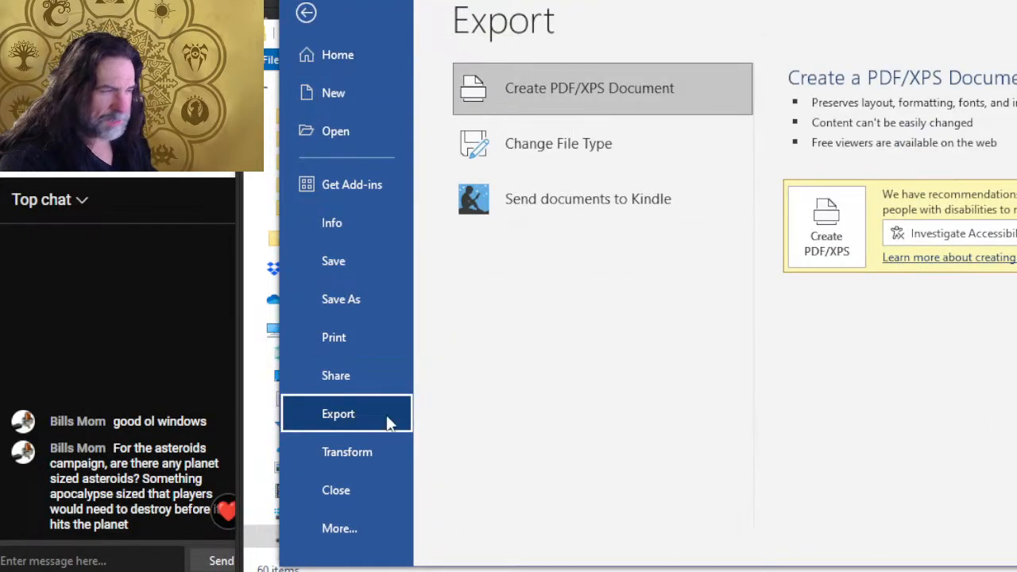
pyautogui.click(804, 227)
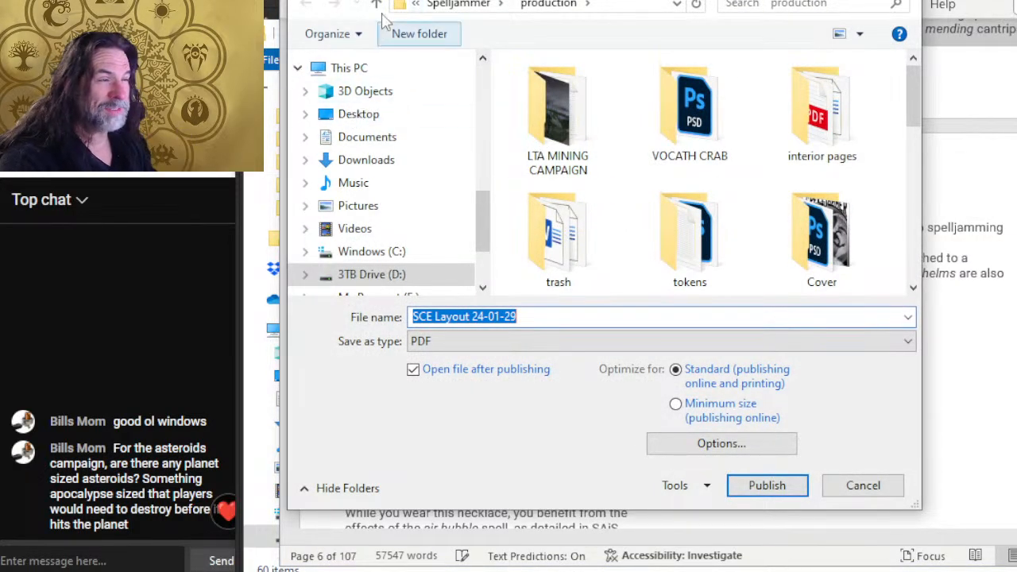
pyautogui.doubleClick(826, 148)
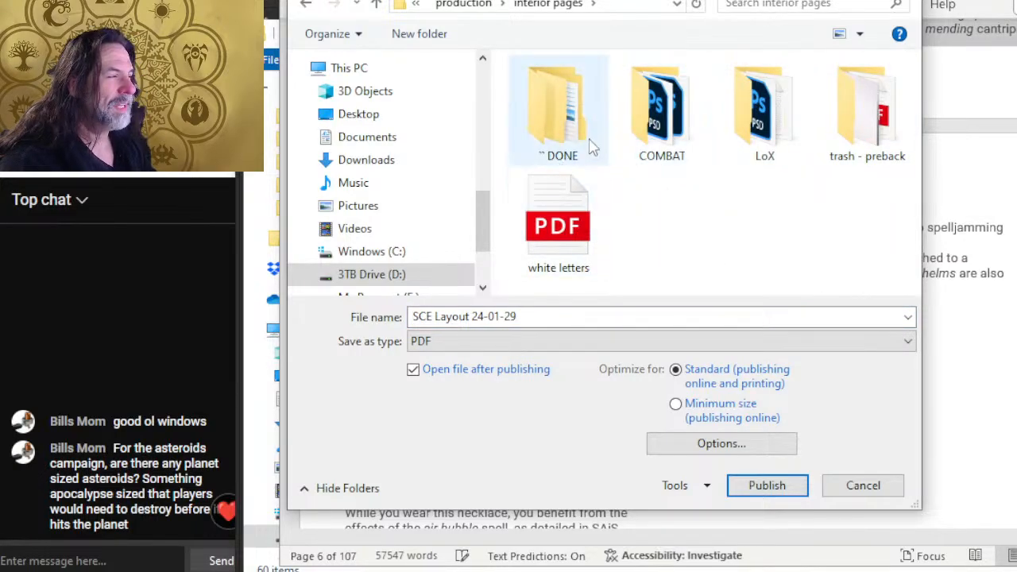
pyautogui.doubleClick(584, 131)
pyautogui.doubleClick(612, 135)
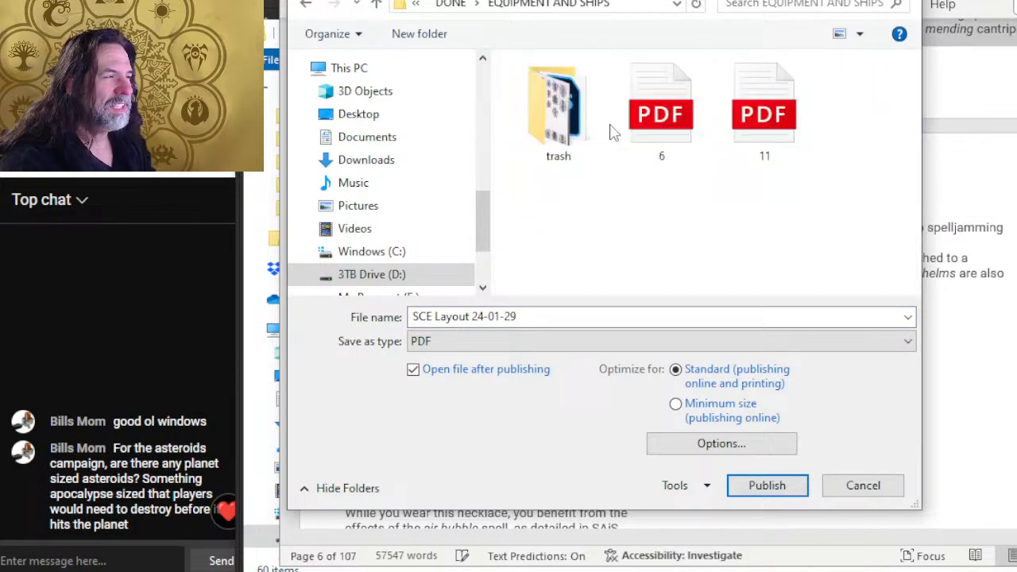
pyautogui.click(660, 155)
# Step: Publish only the current page without markup, document properties or accessibility structure tags, overwriting the existing 6 PDF
pyautogui.click(719, 444)
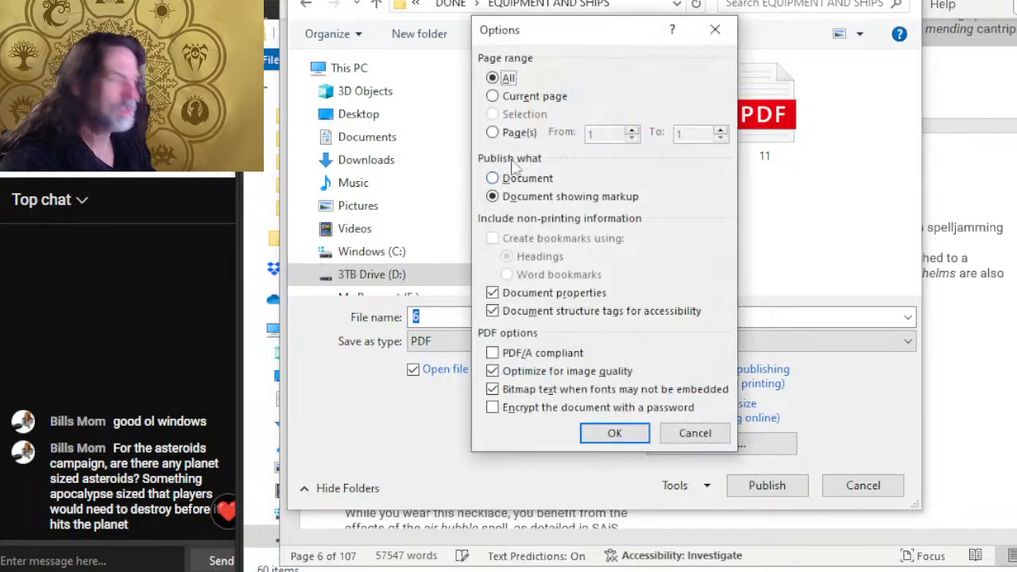
pyautogui.click(525, 100)
pyautogui.click(521, 181)
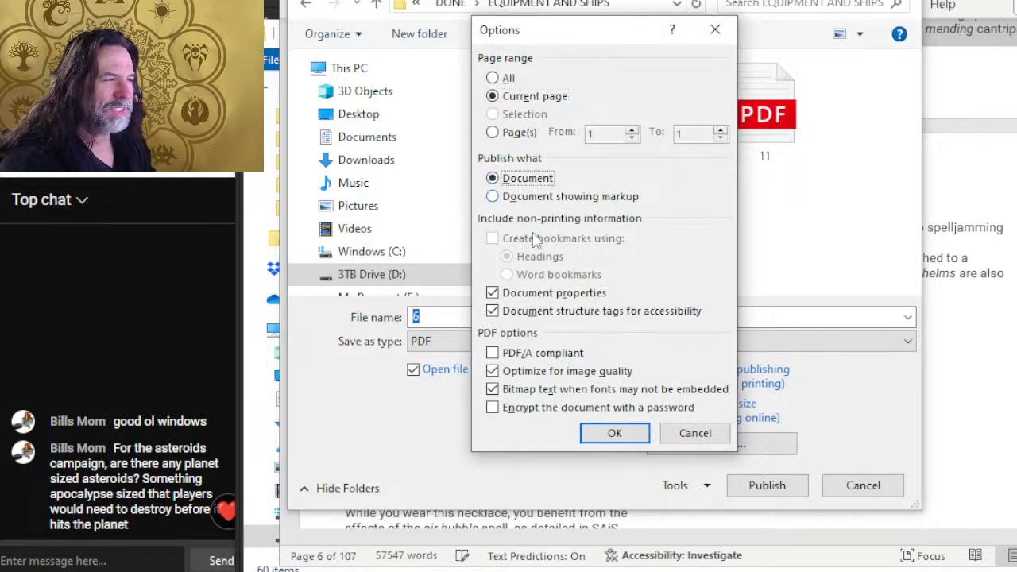
pyautogui.click(557, 294)
pyautogui.click(565, 311)
pyautogui.click(614, 433)
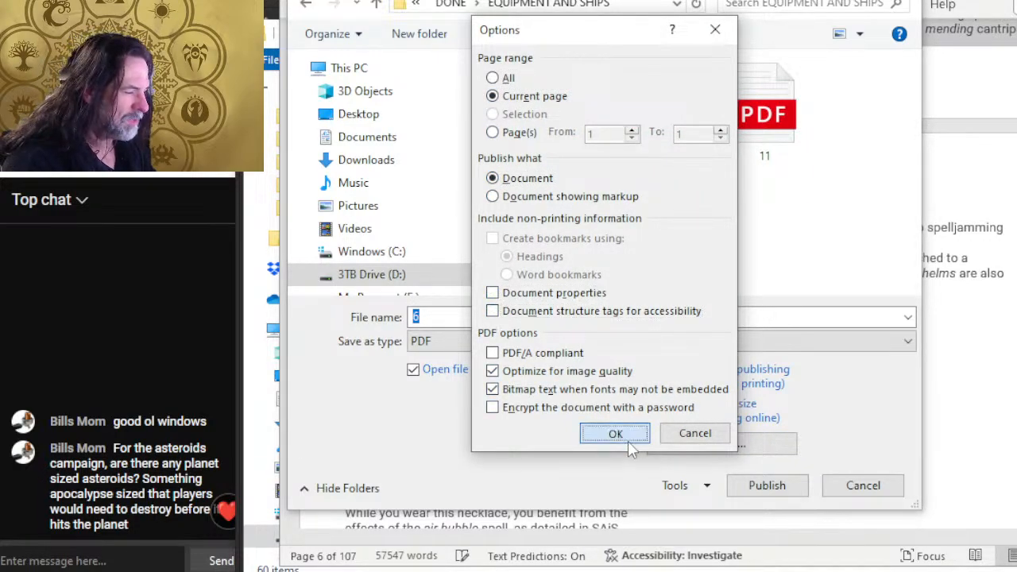
pyautogui.click(779, 492)
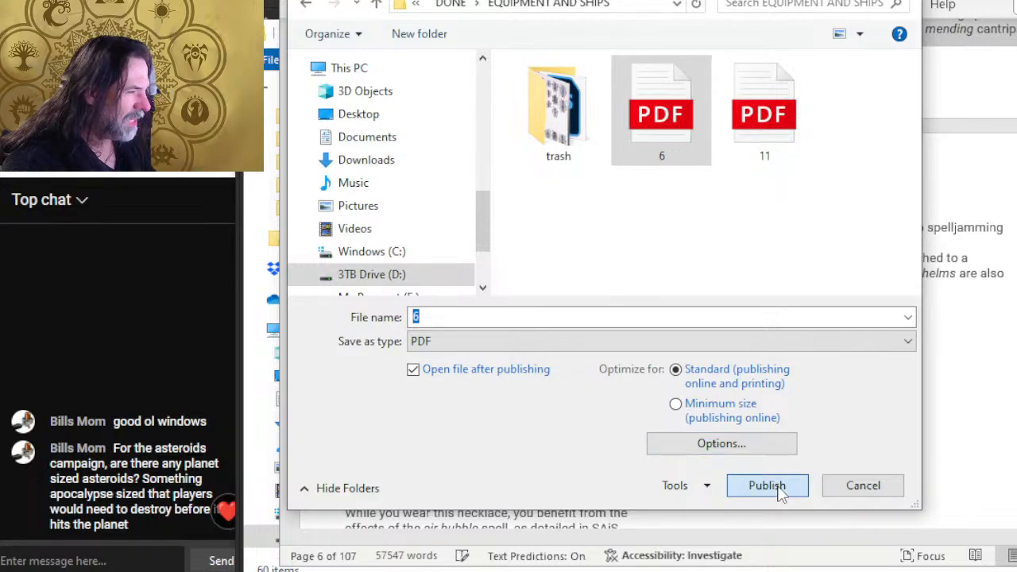
pyautogui.click(680, 285)
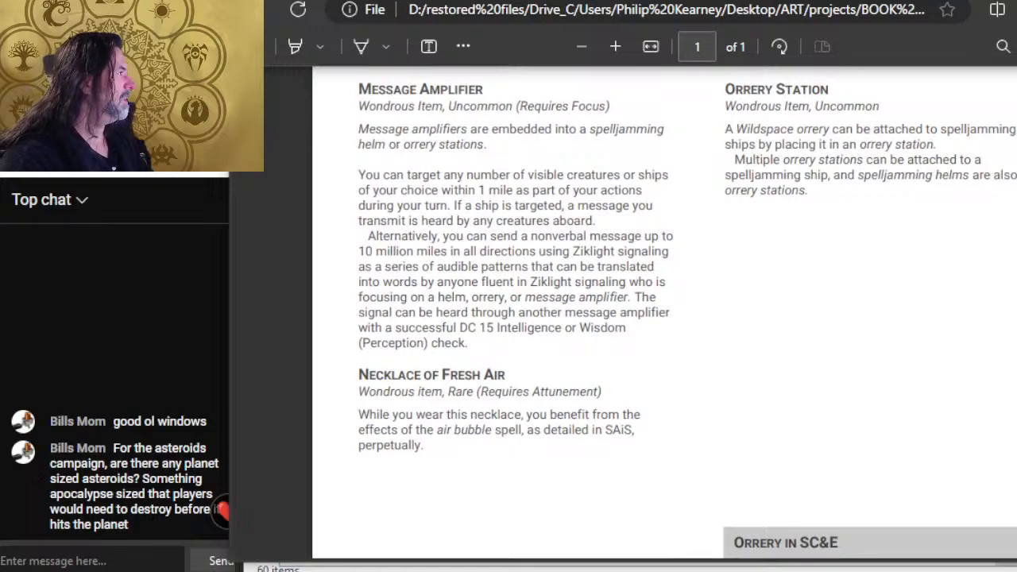
# Step: Restore the page background in the Word layout and nudge the Savvy Jammer sidebar's lower edge down to the footer band
pyautogui.hotkey('alt', 'Tab')
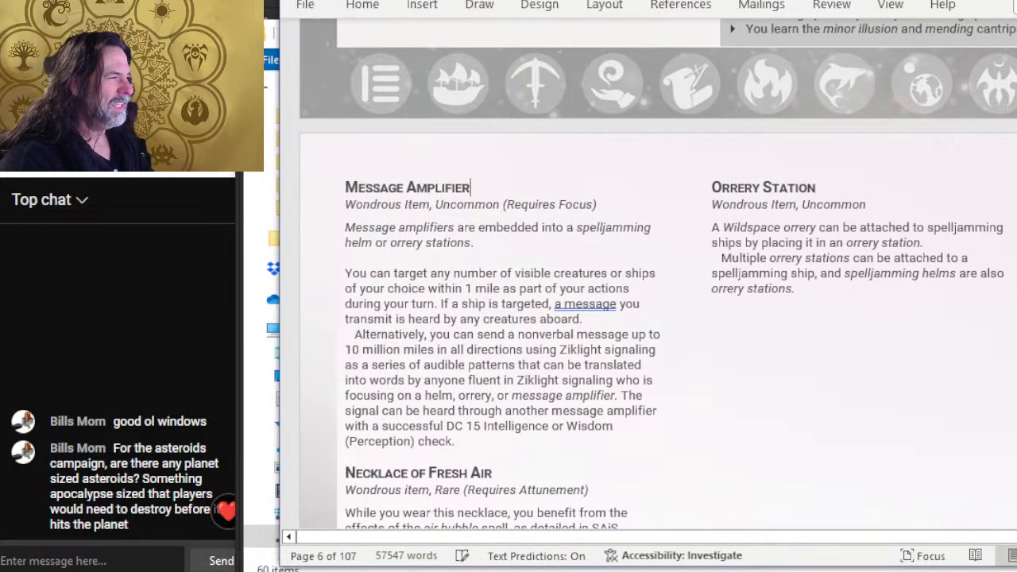
pyautogui.hotkey('alt', 'Tab')
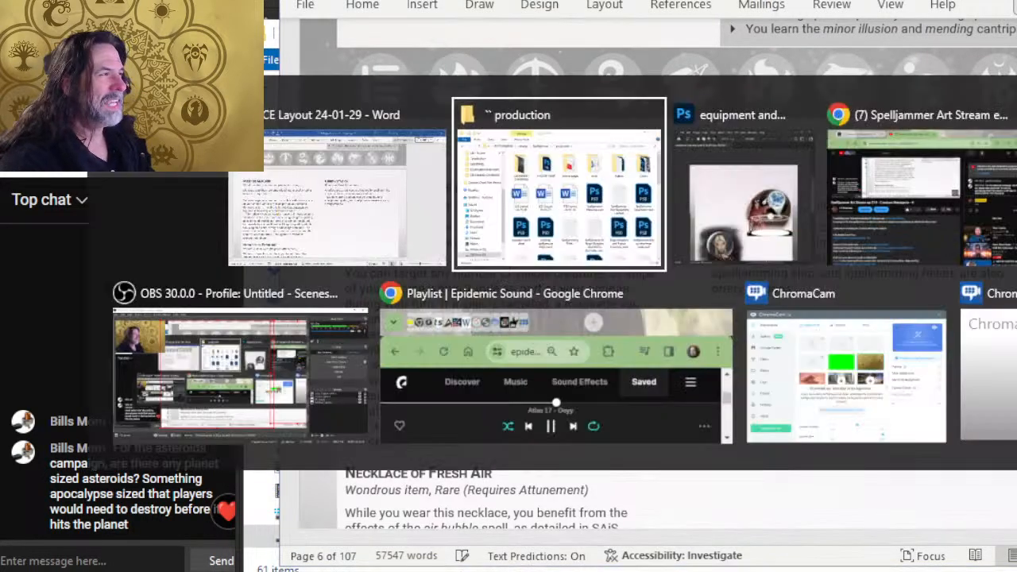
pyautogui.scroll(3, 912, 67)
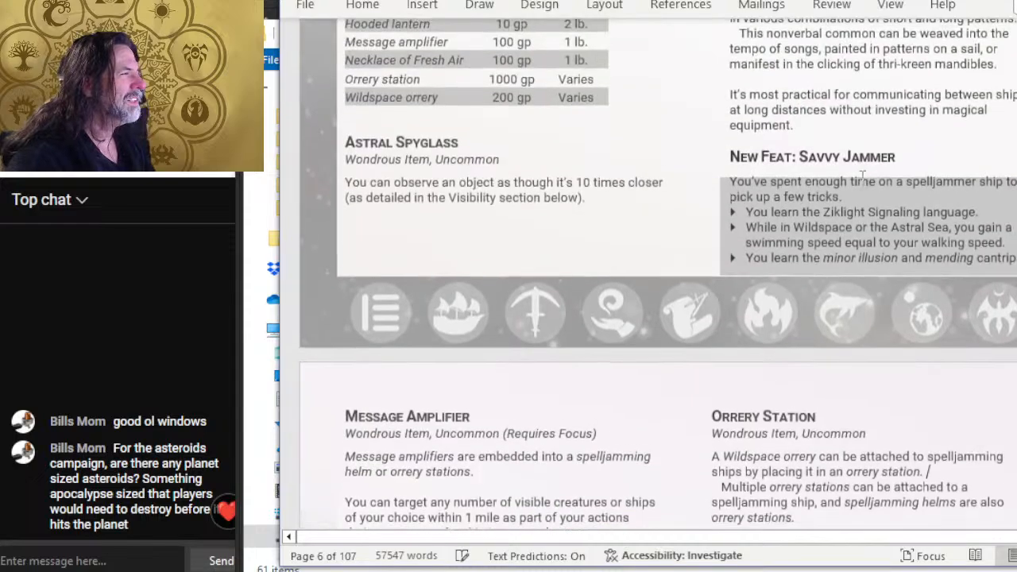
pyautogui.click(840, 197)
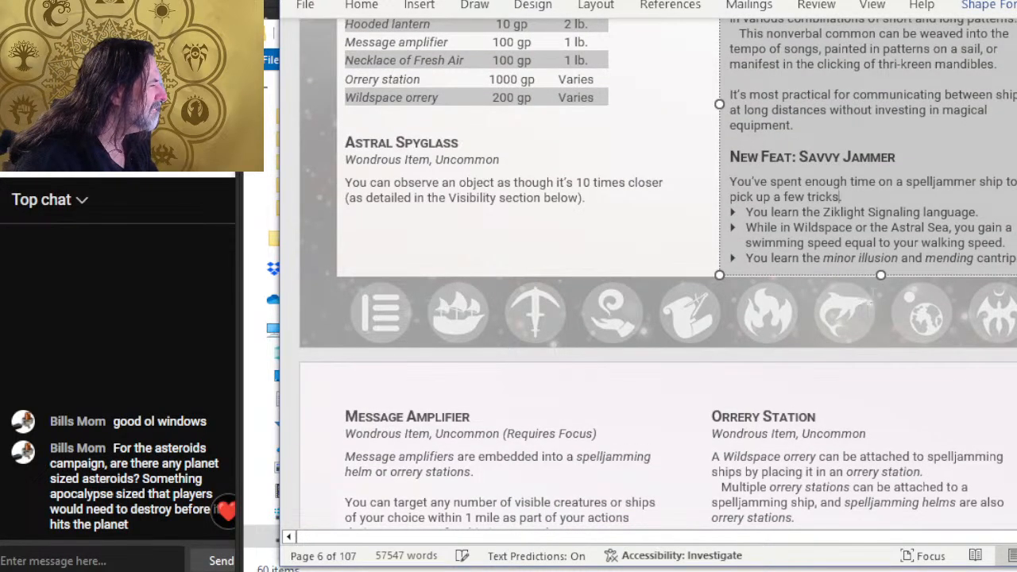
pyautogui.moveTo(881, 275); pyautogui.dragTo(881, 275)
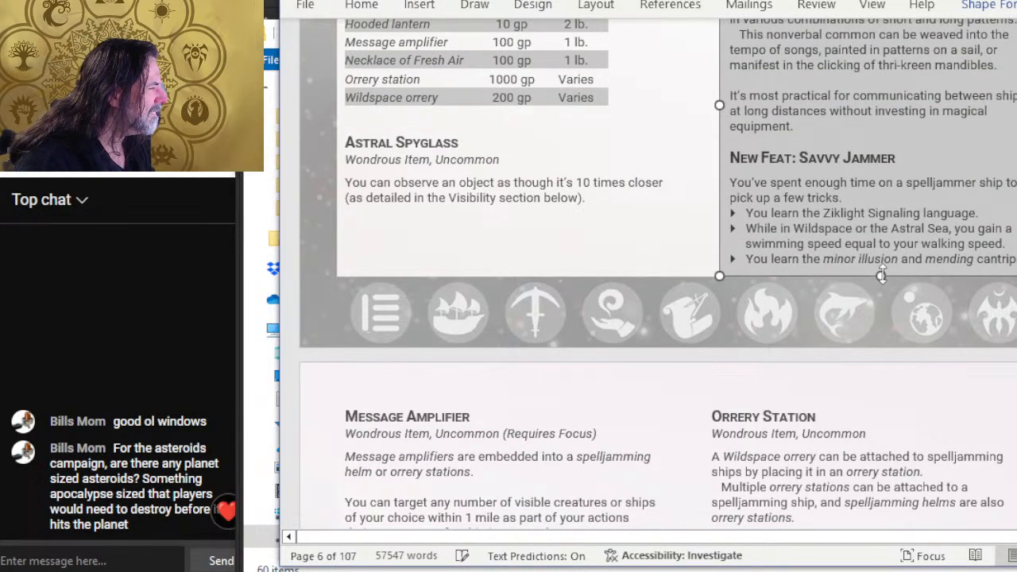
pyautogui.click(712, 261)
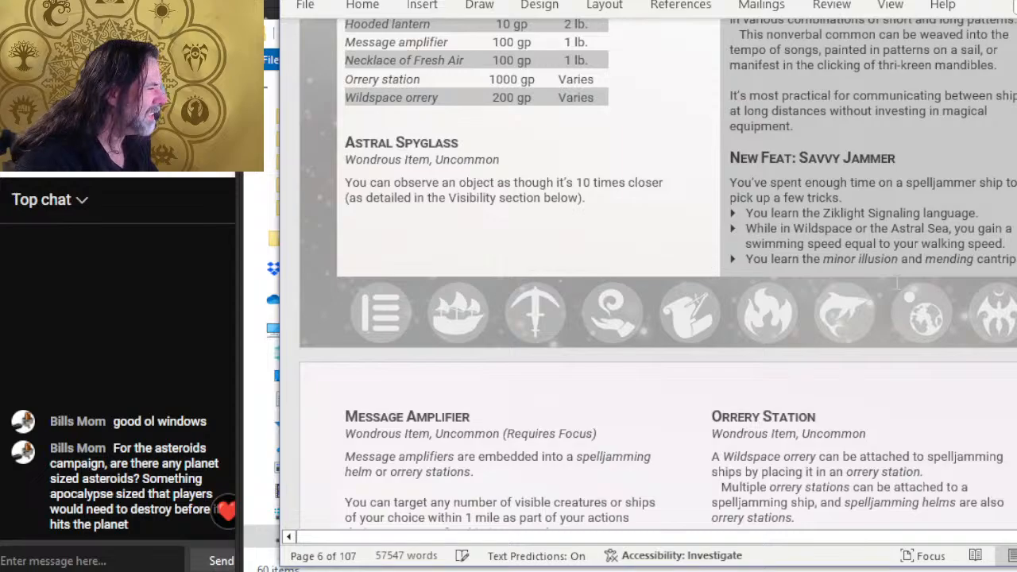
# Step: Switch to Photoshop and open page 1 of 6.pdf at 8.5 by 11 inches, 300 pixels/inch, in RGB Color mode
pyautogui.scroll(5, 882, 275)
pyautogui.scroll(5, 748, 246)
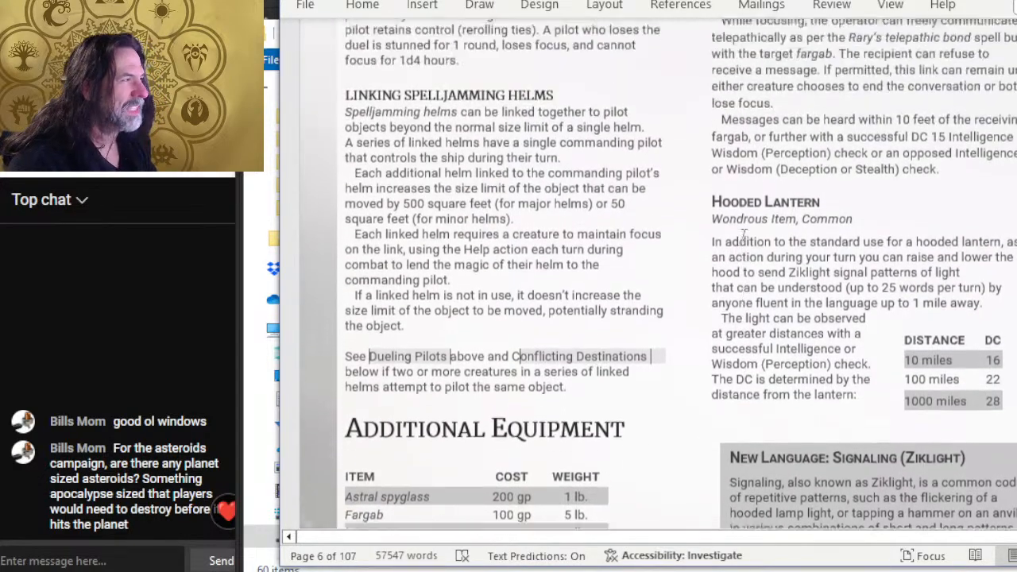
pyautogui.scroll(-13, 834, 228)
pyautogui.scroll(-6, 834, 228)
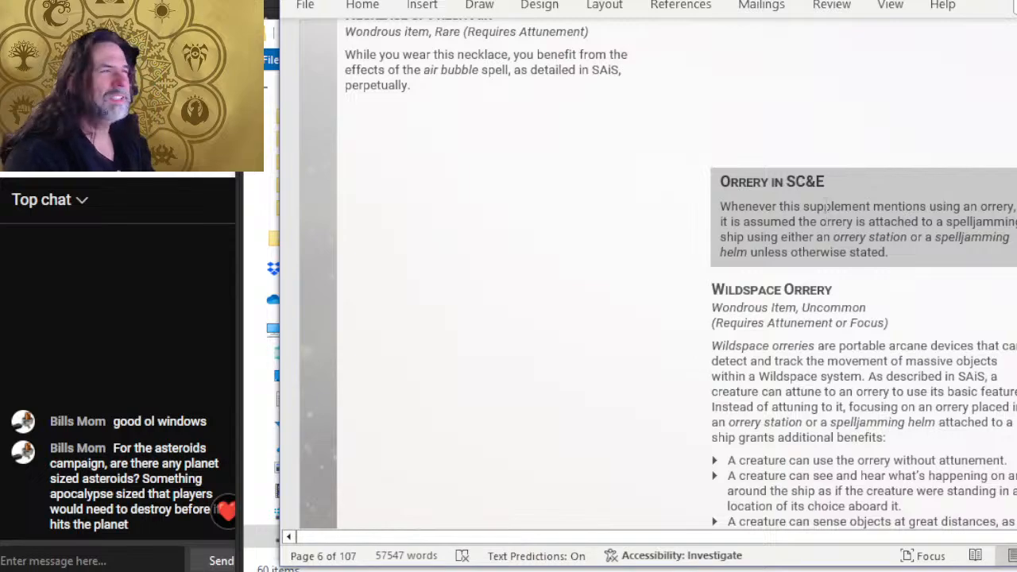
pyautogui.hotkey('alt', 'Tab')
pyautogui.hotkey('alt', 'Tab')
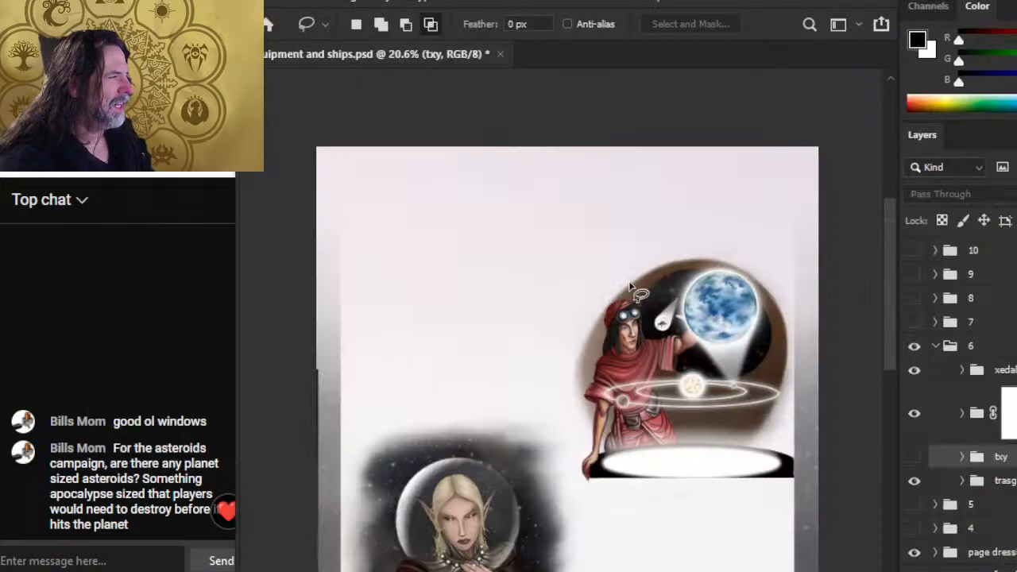
pyautogui.click(285, 5)
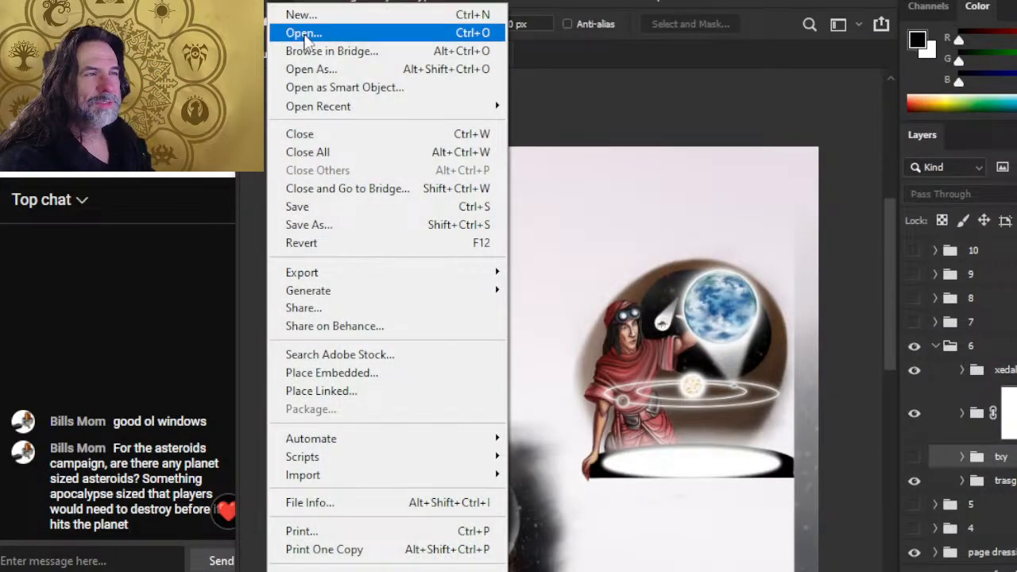
pyautogui.click(294, 29)
pyautogui.doubleClick(602, 157)
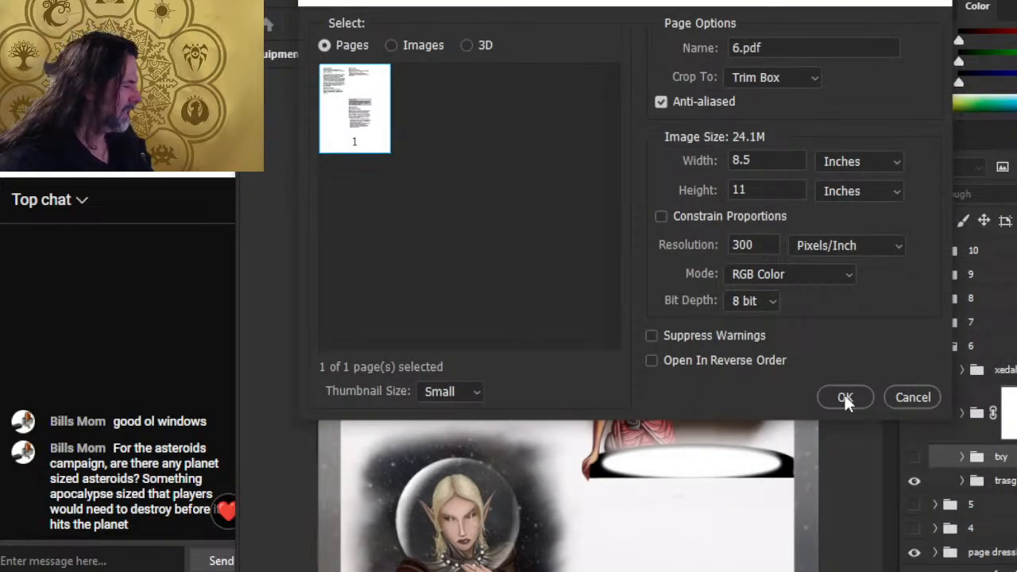
pyautogui.click(844, 397)
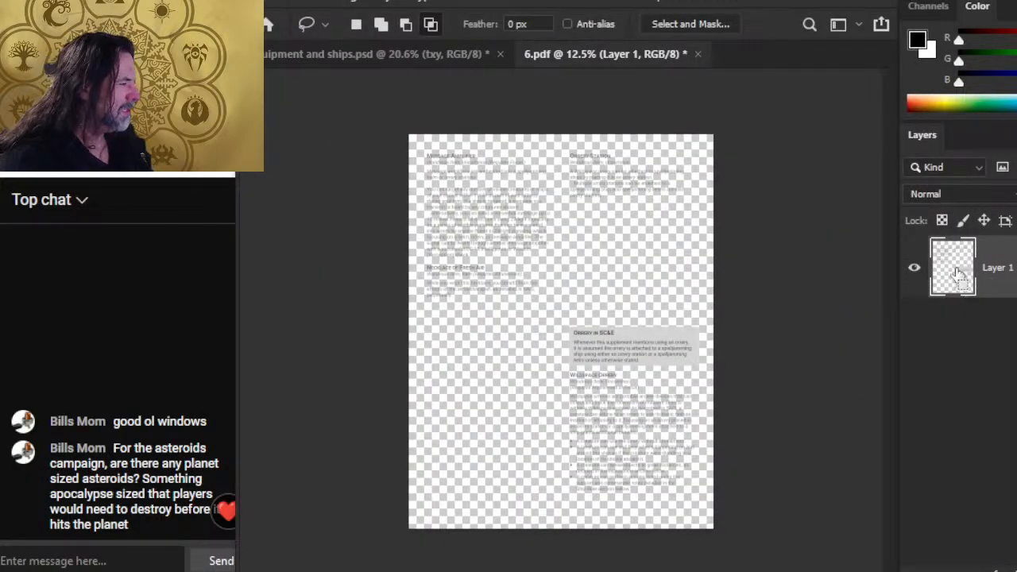
# Step: Place the text layer from 6.pdf into group 6 of the equipment and ships file, lining it up with the page artwork
pyautogui.click(459, 48)
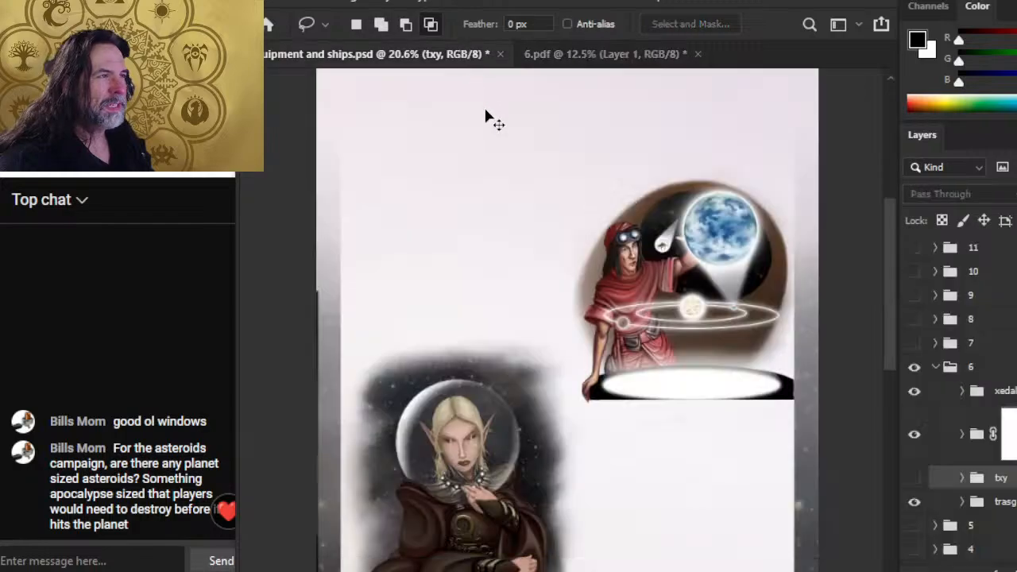
pyautogui.moveTo(486, 111); pyautogui.dragTo(485, 119)
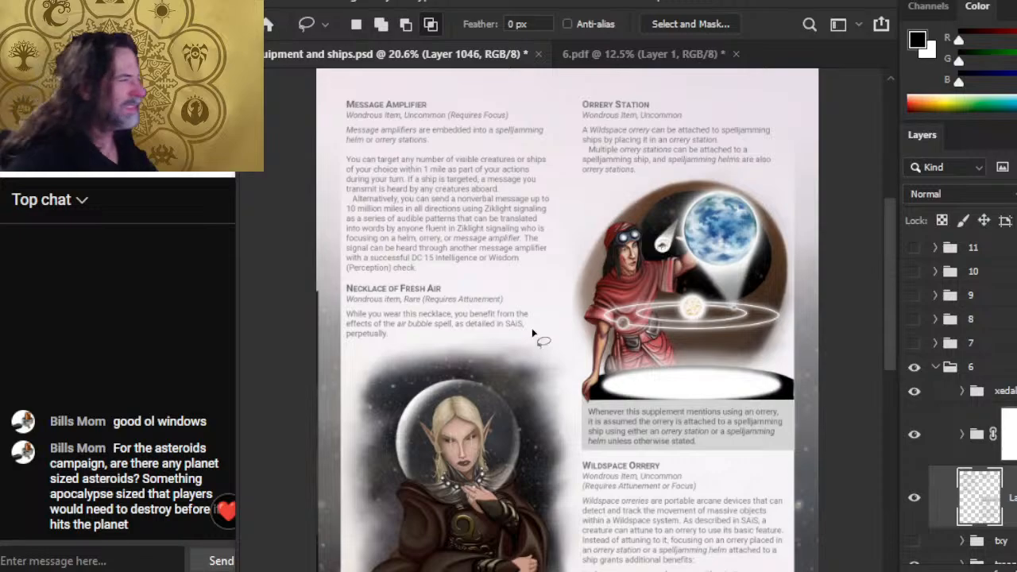
pyautogui.scroll(-1, 650, 499)
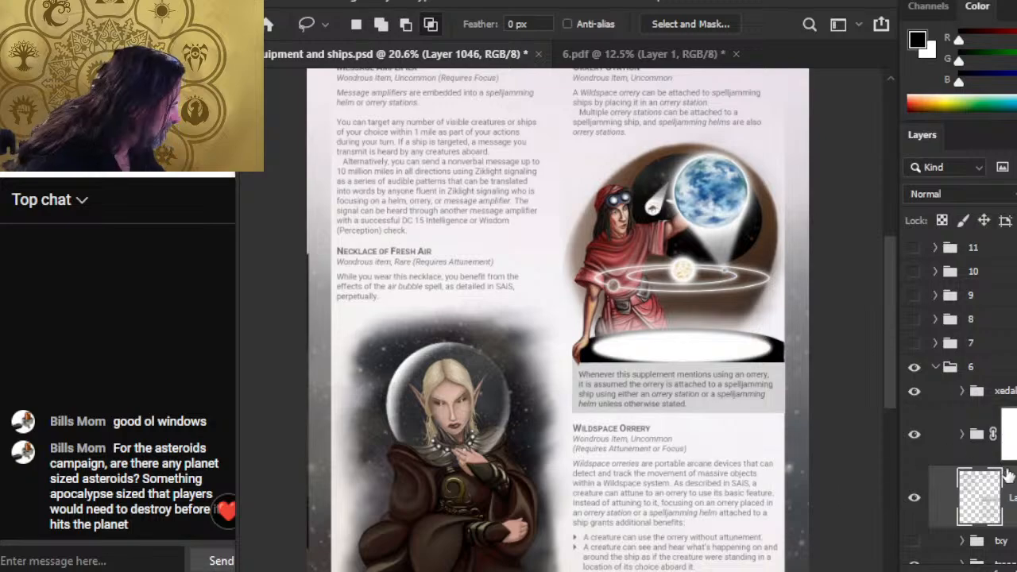
# Step: Try to paint and erase on the scan group's layer mask along the table's lower edge, where it covers the sidebar heading
pyautogui.click(1009, 445)
pyautogui.press('b')
pyautogui.moveTo(582, 369); pyautogui.dragTo(604, 370)
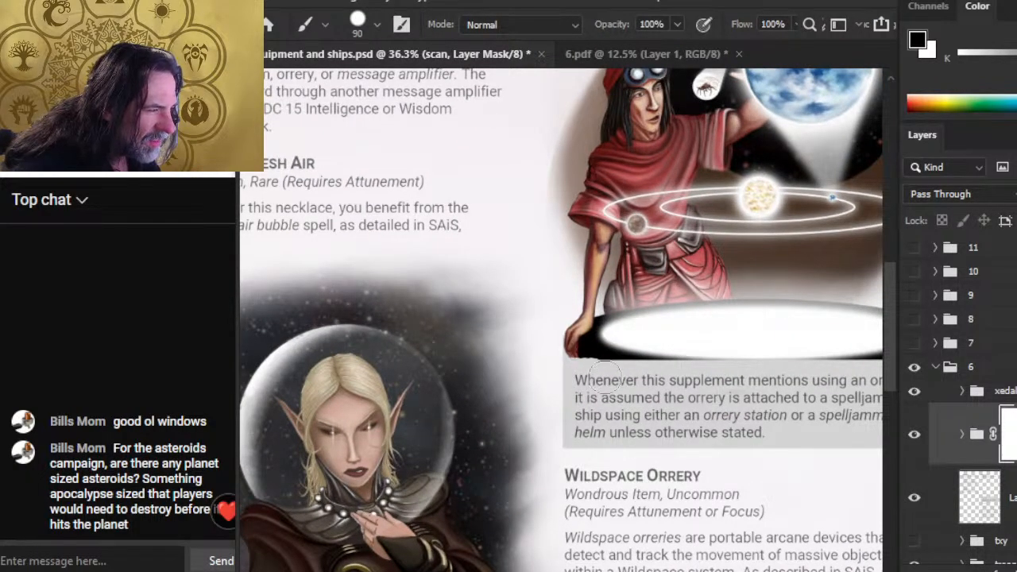
pyautogui.moveTo(606, 380)
pyautogui.mouseDown()
pyautogui.moveTo(567, 368)
pyautogui.moveTo(640, 372)
pyautogui.moveTo(627, 378)
pyautogui.mouseUp()
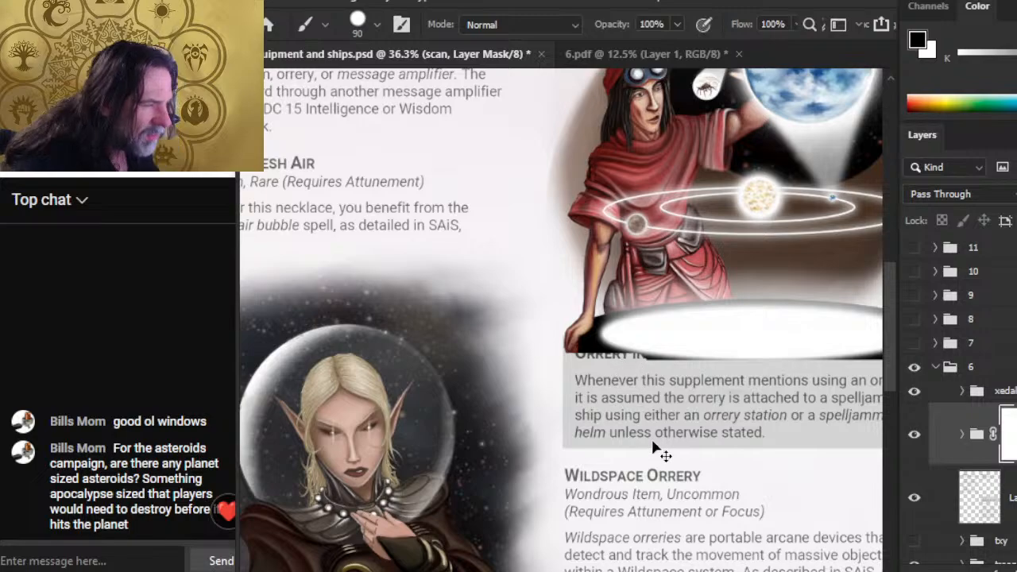
pyautogui.hotkey('ctrl', 'z')
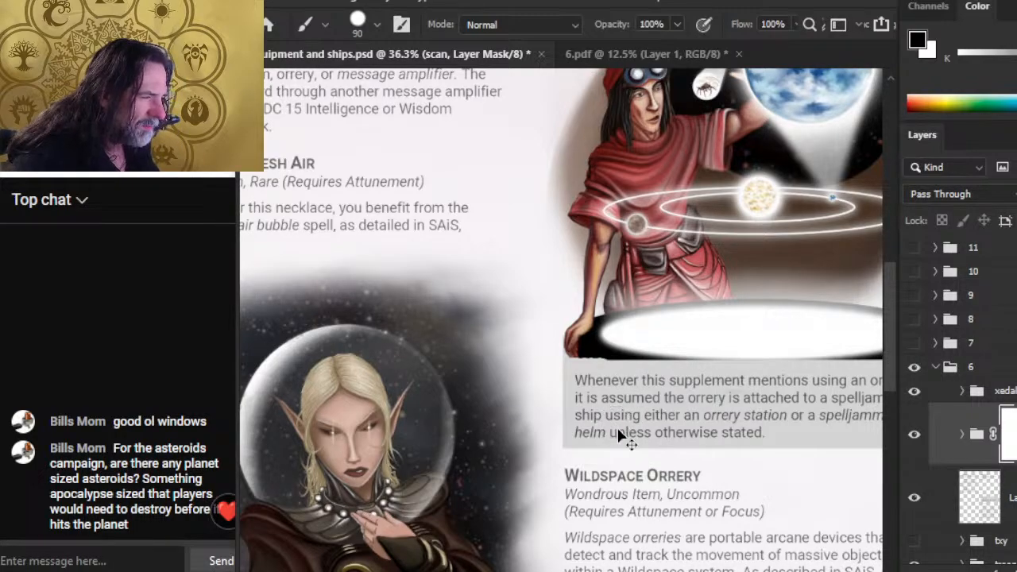
pyautogui.press('e')
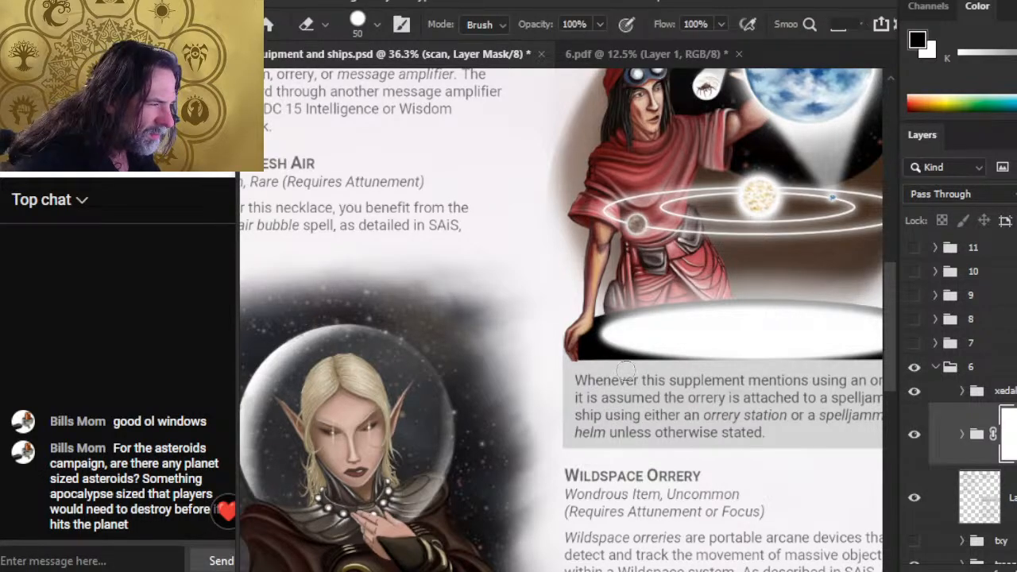
pyautogui.moveTo(626, 370); pyautogui.dragTo(537, 363)
pyautogui.hotkey('ctrl', 'z')
pyautogui.press('b')
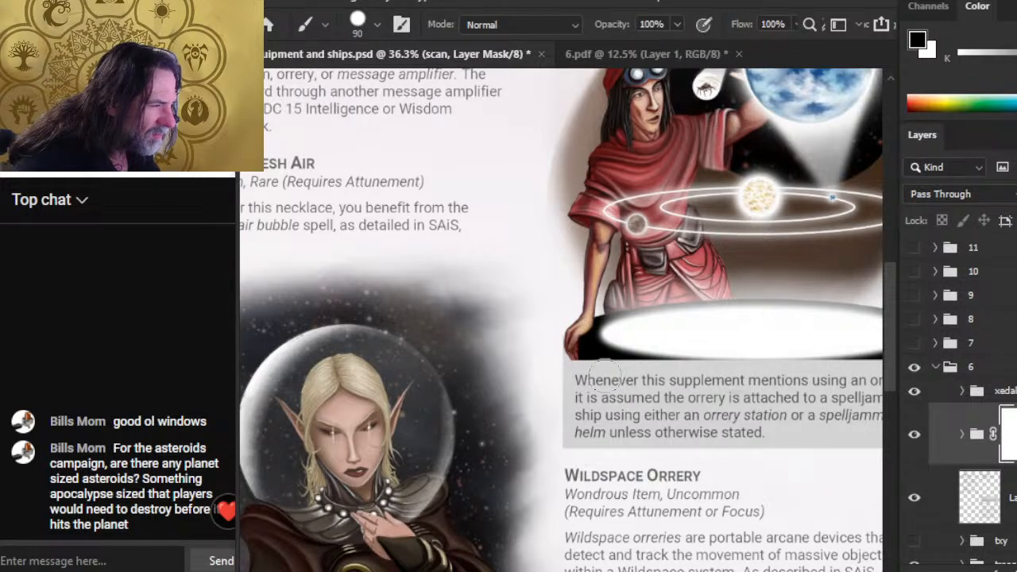
# Step: Move the scan group up in coarse nudges until the table's lower edge clears the Orrery in SC&E sidebar heading
pyautogui.hscroll(5, 605, 380)
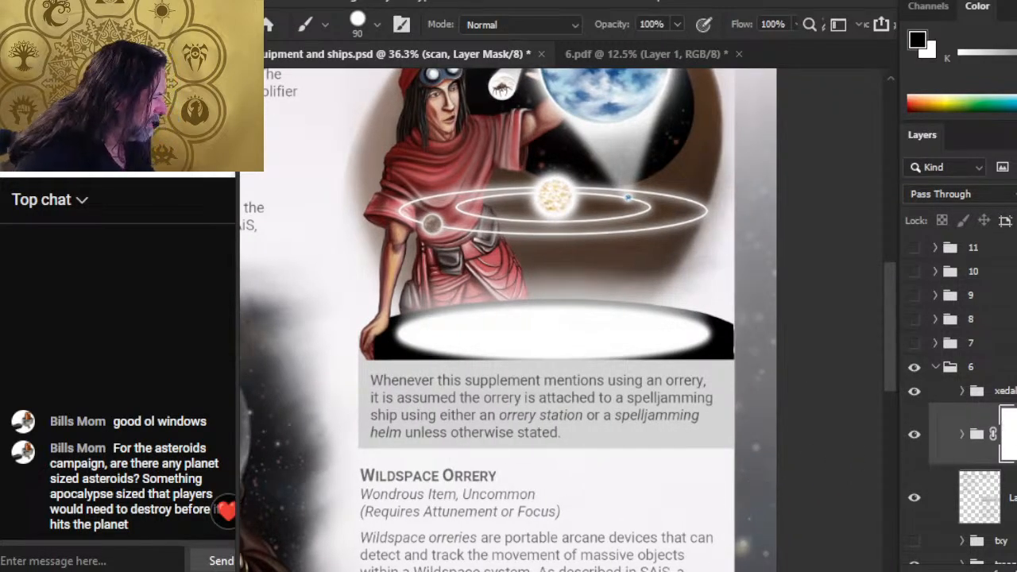
pyautogui.click(985, 433)
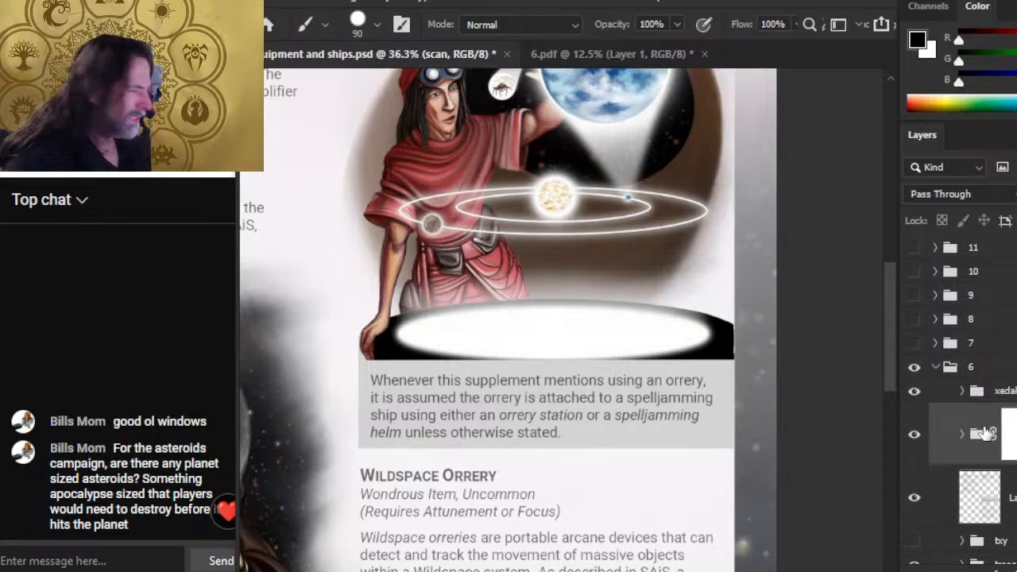
pyautogui.press('v')
pyautogui.hotkey('shift', 'Up')
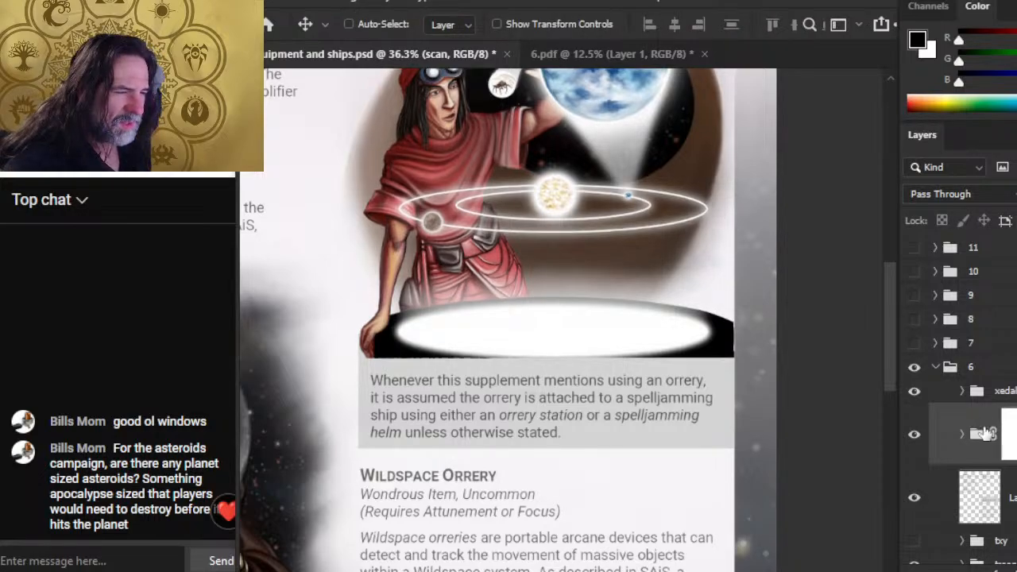
pyautogui.hotkey('shift', 'Up')
pyautogui.hotkey('shift', 'Up')
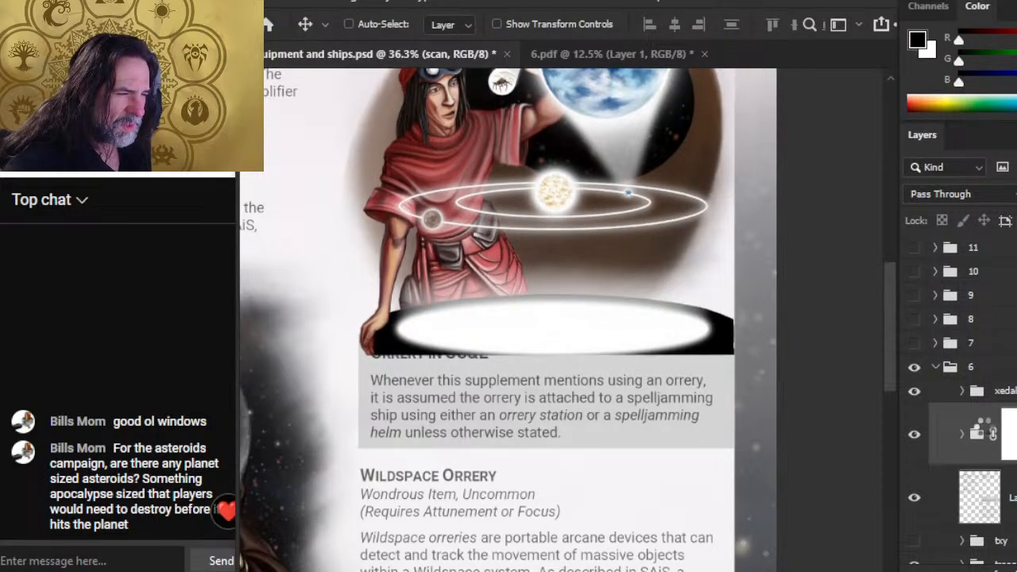
pyautogui.hotkey('shift', 'Up')
pyautogui.hotkey('shift', 'Up')
pyautogui.hotkey('shift', 'Up')
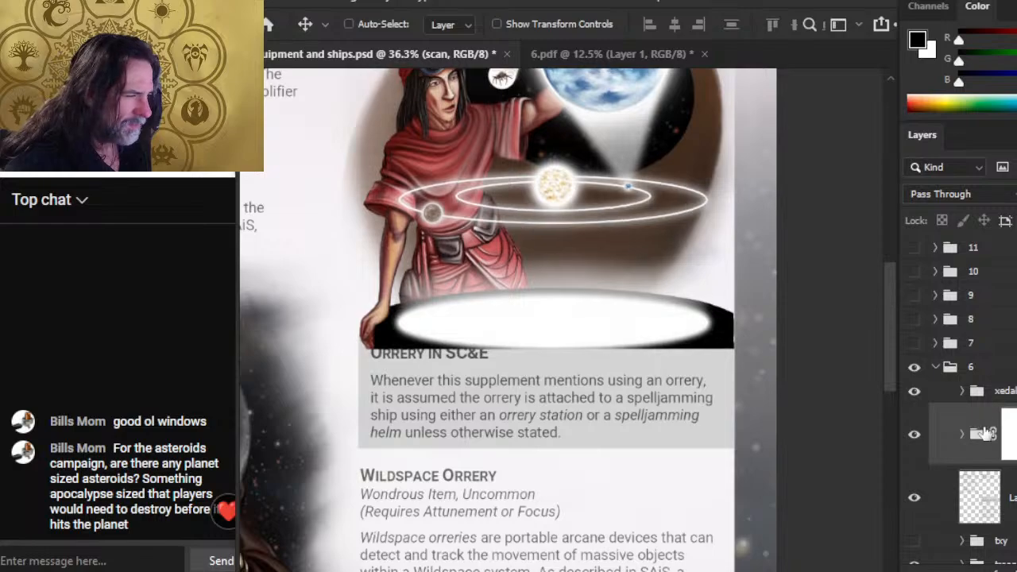
pyautogui.hotkey('shift', 'Up')
pyautogui.hotkey('shift', 'Up')
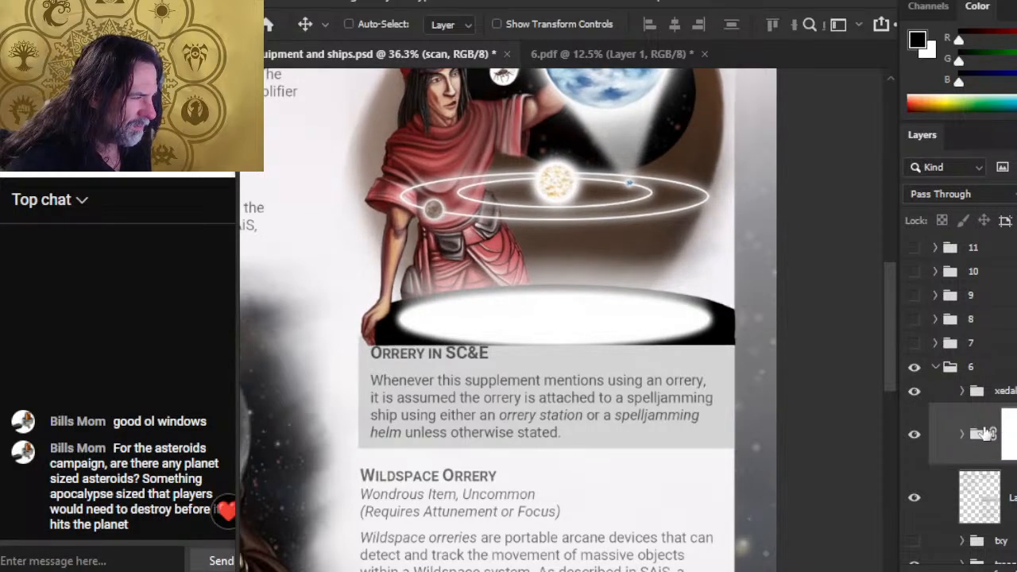
pyautogui.hotkey('shift', 'Up')
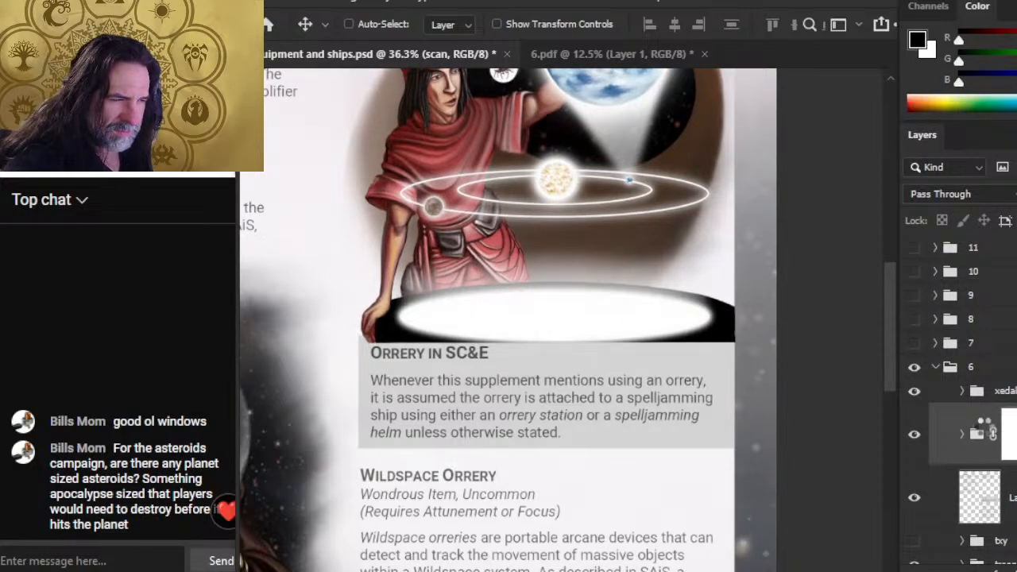
pyautogui.hotkey('shift', 'Up')
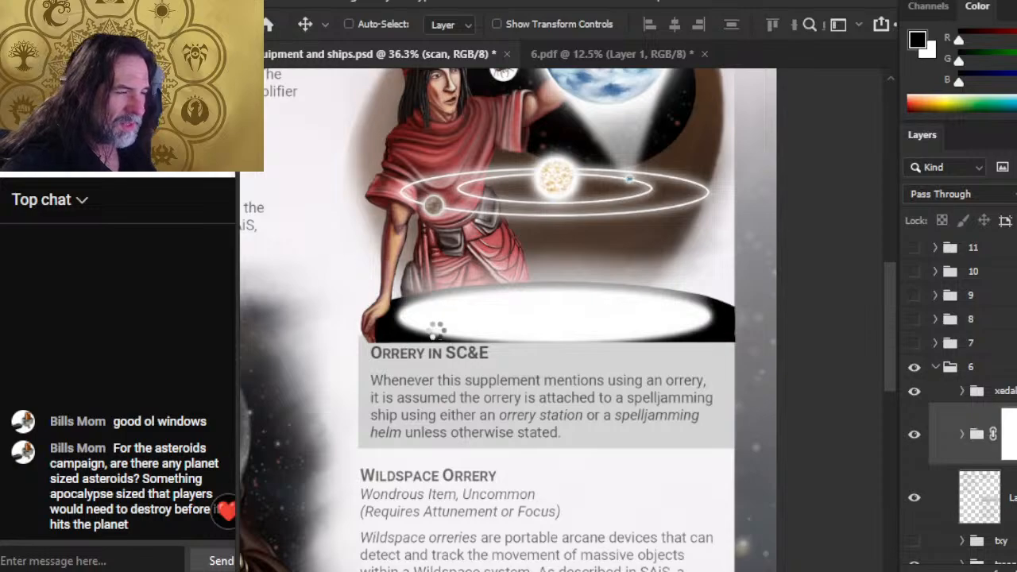
pyautogui.hotkey('shift', 'Up')
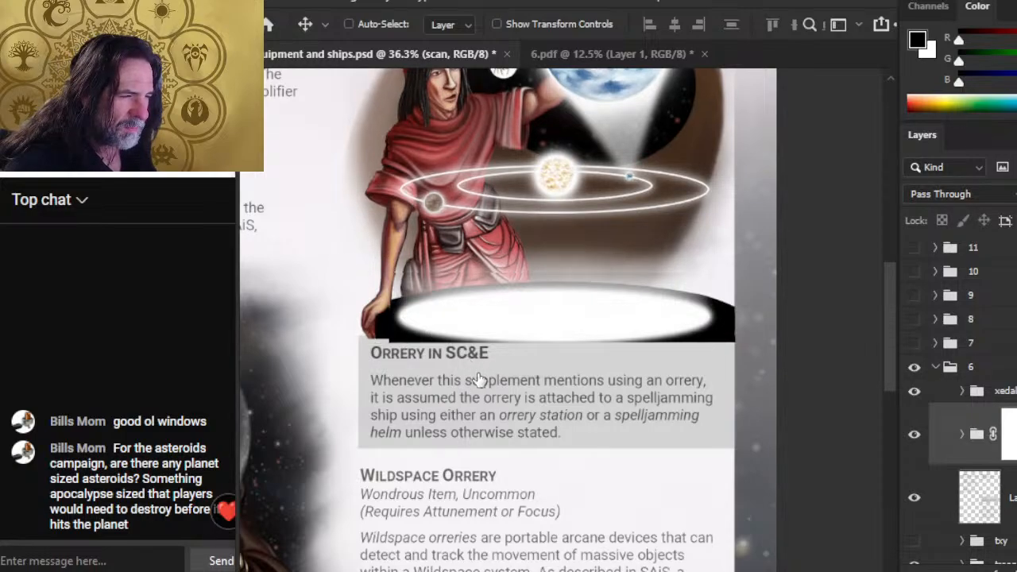
pyautogui.hotkey('shift', 'Up')
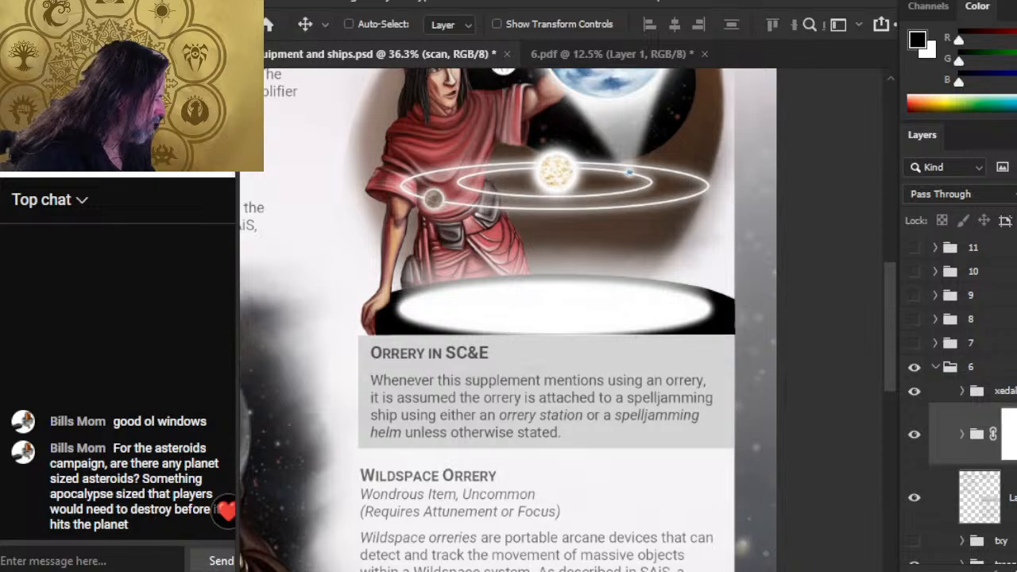
# Step: Expand the scan group and toggle a nested group's visibility to identify which part of the orrery artwork it holds
pyautogui.press('e')
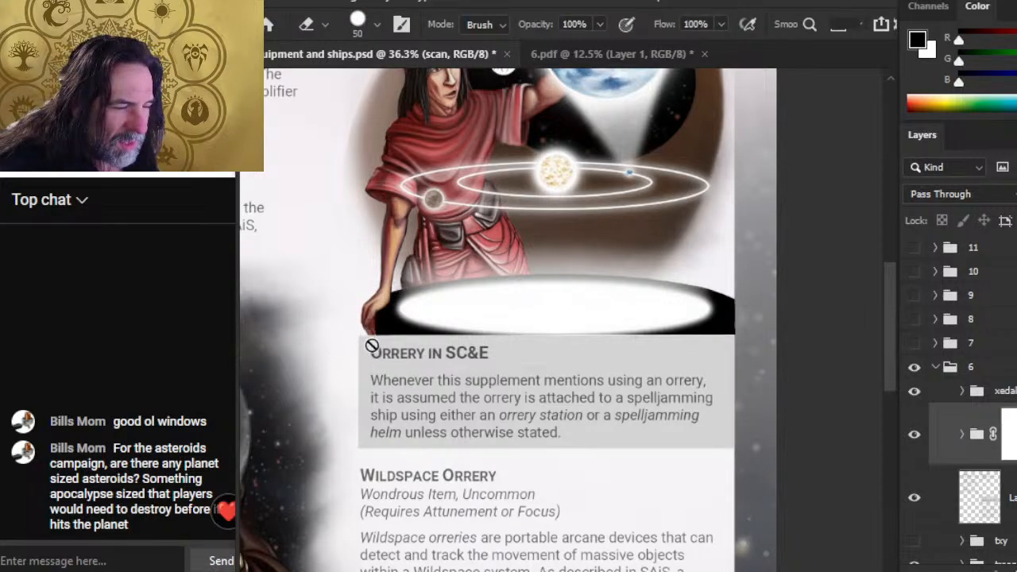
pyautogui.click(1007, 434)
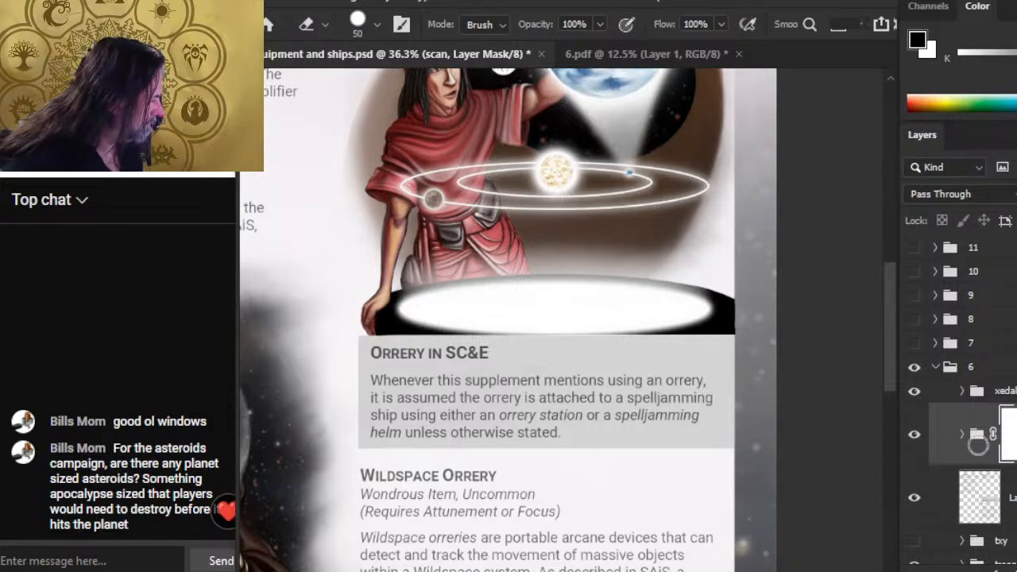
pyautogui.click(962, 433)
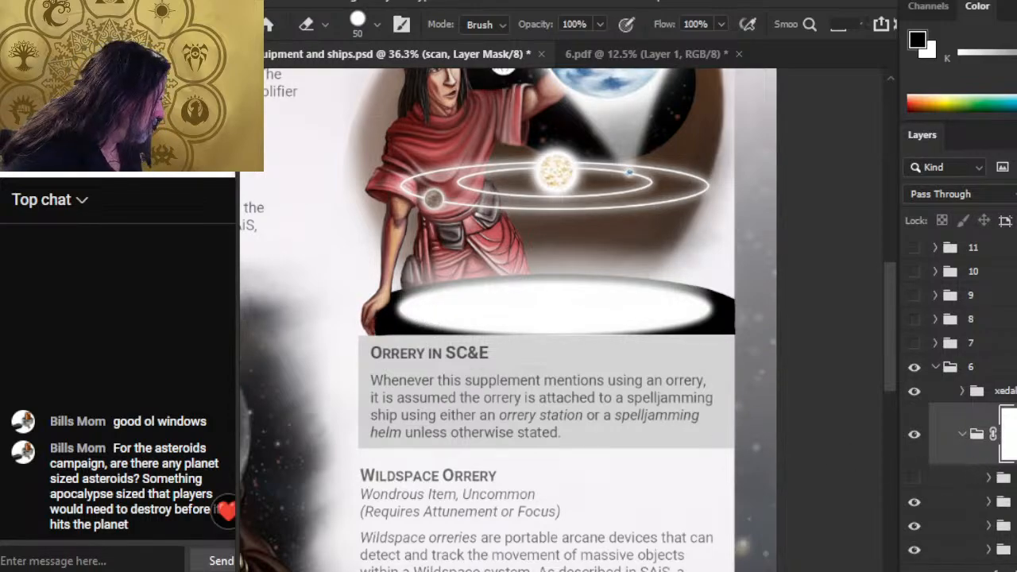
pyautogui.scroll(-5, 955, 521)
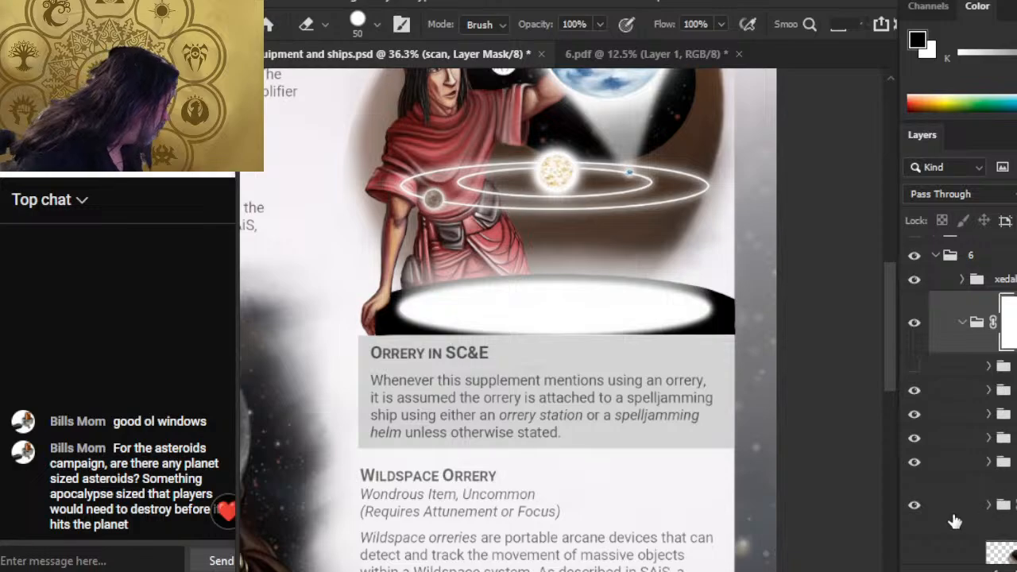
pyautogui.click(913, 466)
pyautogui.click(913, 466)
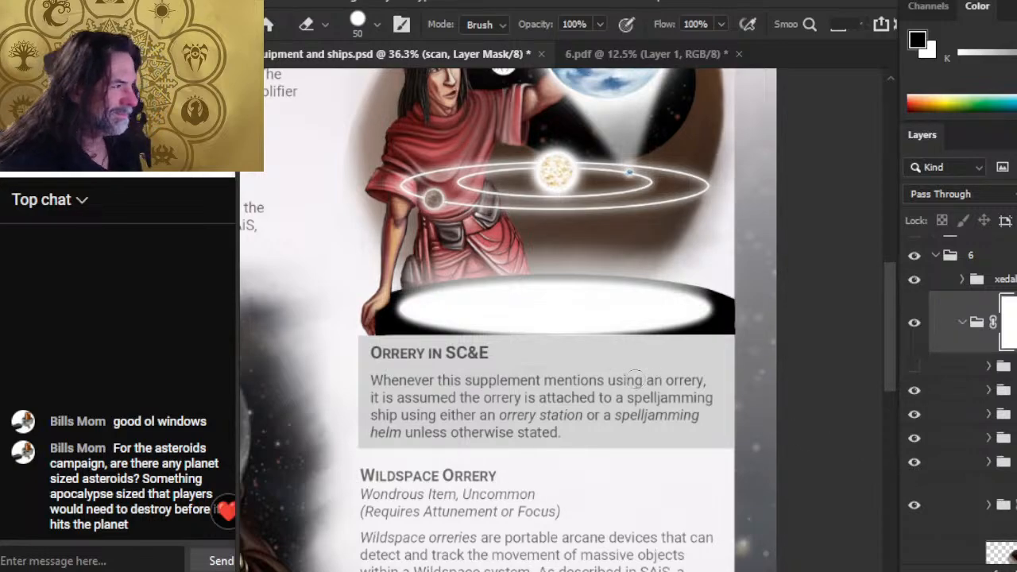
# Step: Shift the scan group left in coarse nudges so the figure's hand reaches past the sidebar's left edge
pyautogui.press('v')
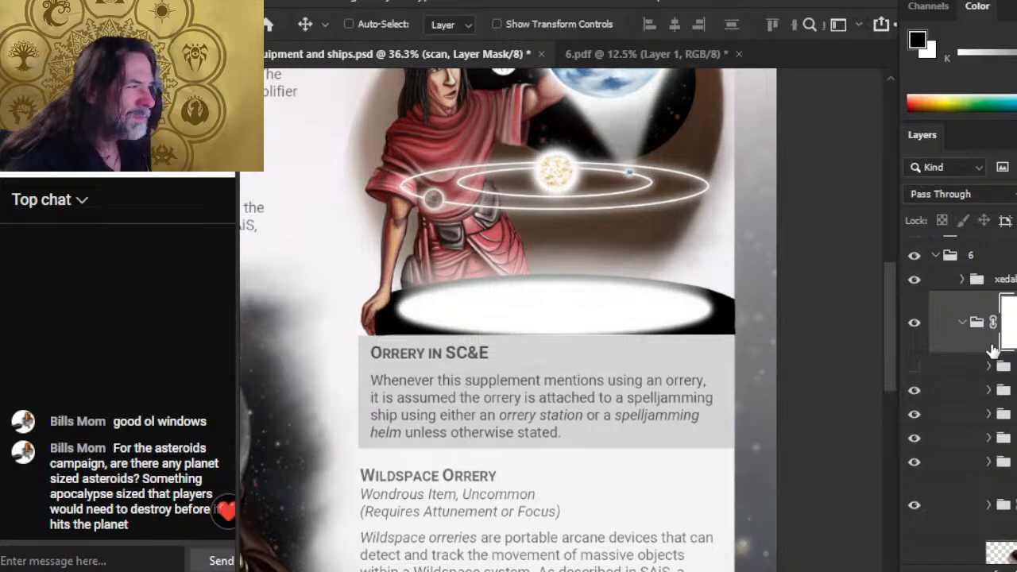
pyautogui.hotkey('shift', 'Left')
pyautogui.hotkey('shift', 'Left')
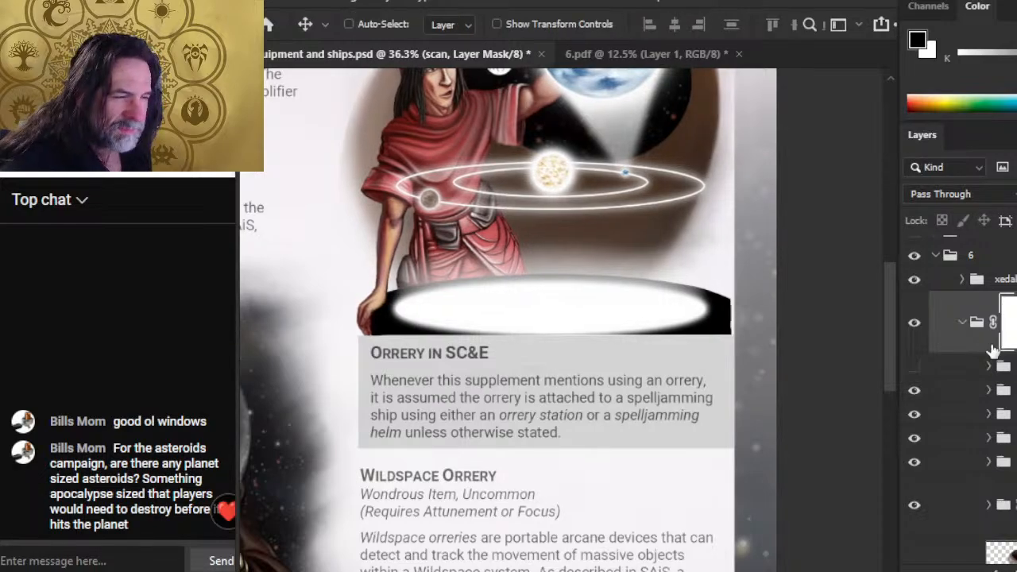
pyautogui.hotkey('shift', 'Left')
pyautogui.hotkey('shift', 'Left')
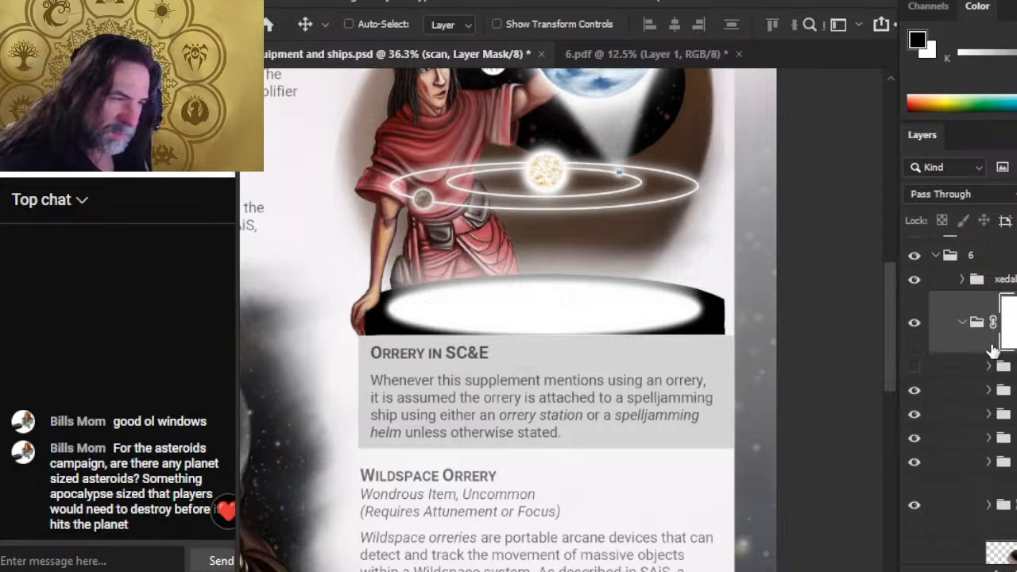
pyautogui.hotkey('shift', 'Left')
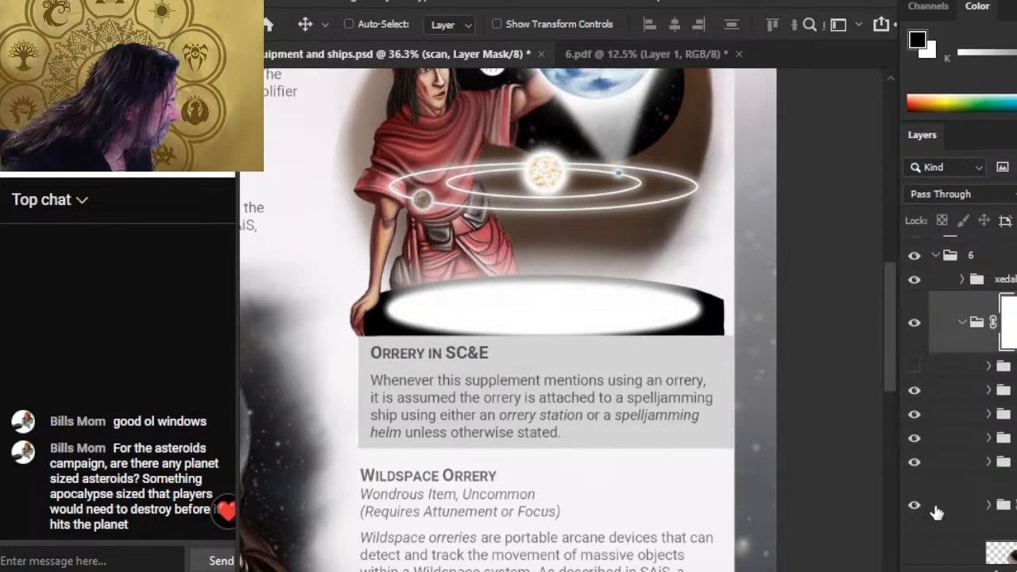
# Step: Fine-tune the scan group's position leftward until the black table's corner beside the hand lines up with the sidebar's left edge
pyautogui.press('b')
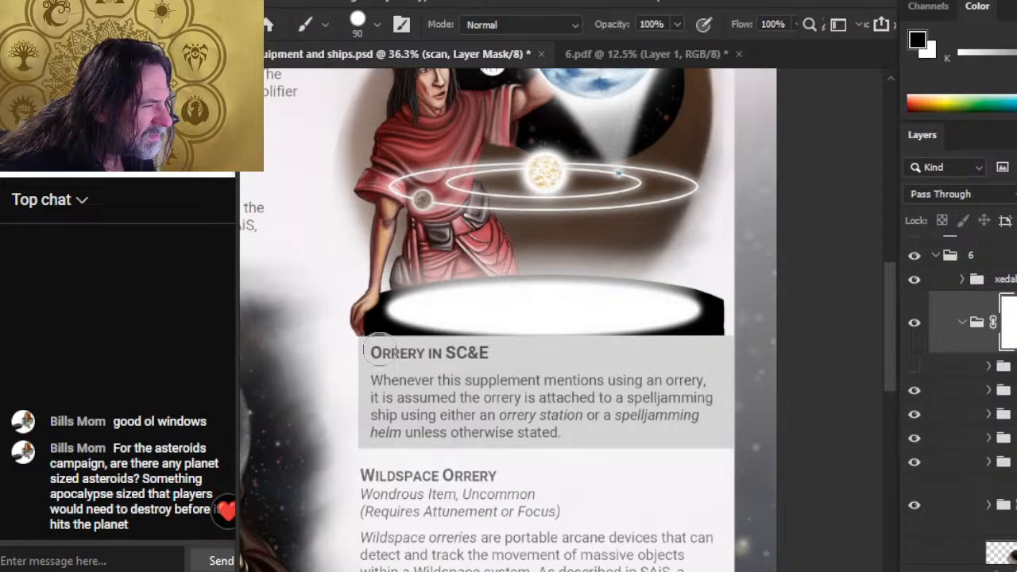
pyautogui.press('z')
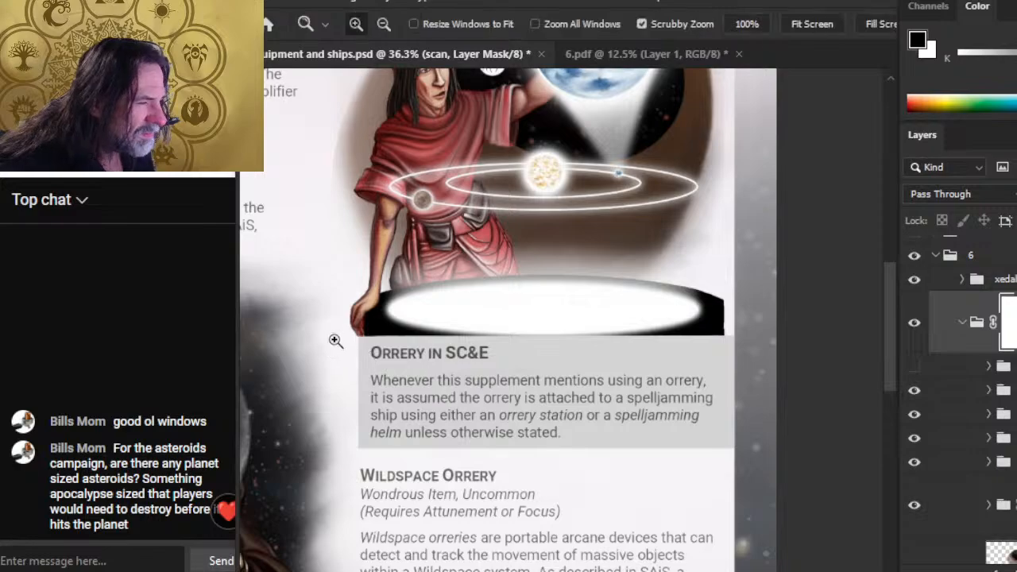
pyautogui.moveTo(334, 342); pyautogui.dragTo(456, 400)
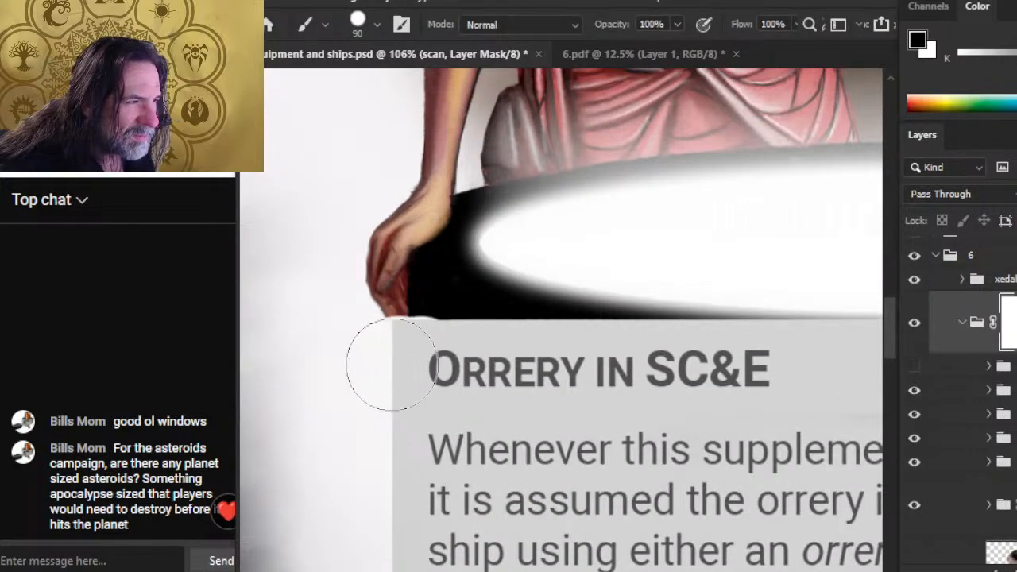
pyautogui.press('v')
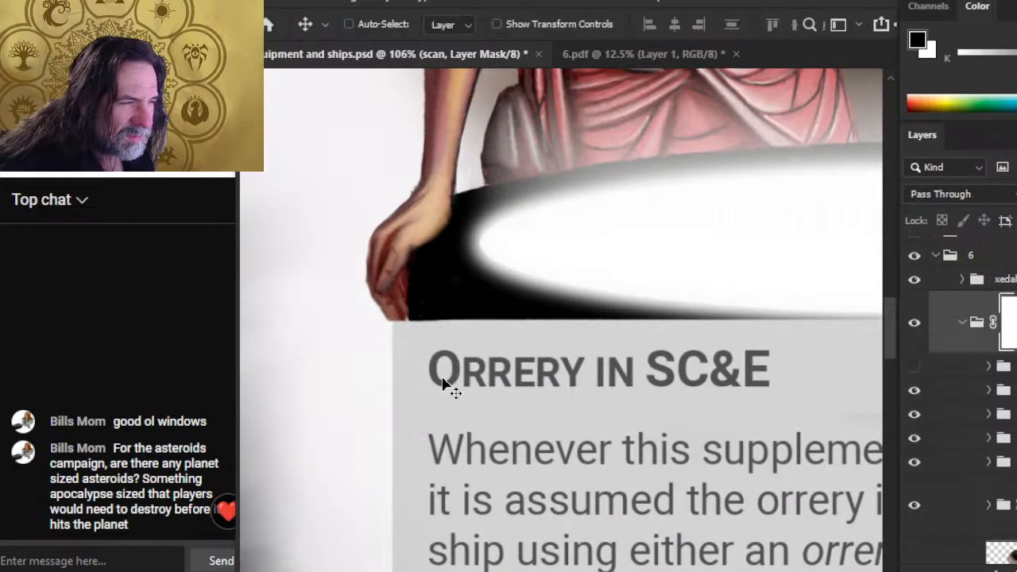
pyautogui.press('Left')
pyautogui.press('Left')
pyautogui.press('Left')
pyautogui.press('Left')
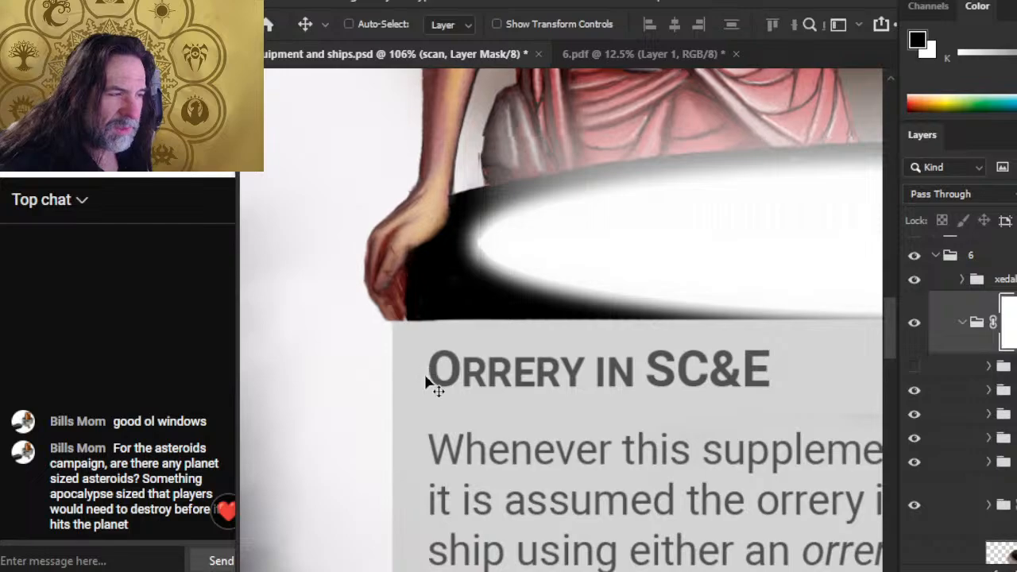
pyautogui.press('Left')
pyautogui.press('Left')
pyautogui.press('Left')
pyautogui.press('Left')
pyautogui.press('Left')
pyautogui.press('Left')
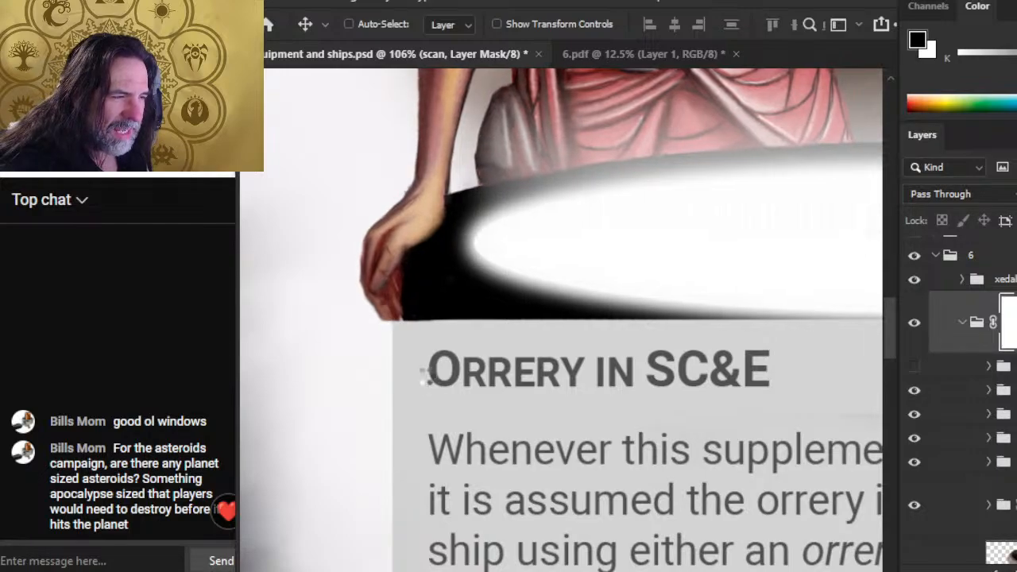
pyautogui.press('Left')
pyautogui.press('Left')
pyautogui.press('Left')
pyautogui.press('Left')
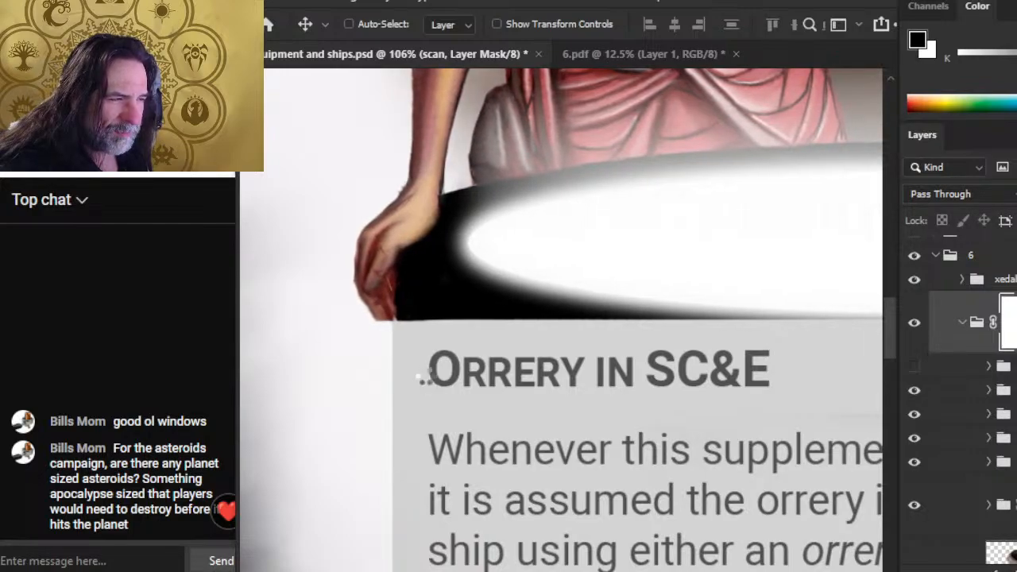
# Step: Toggle nested layers' visibility and expand the nested group in the scan group to locate the table artwork, and select Layer 1047
pyautogui.press('z')
pyautogui.scroll(-5, 559, 454)
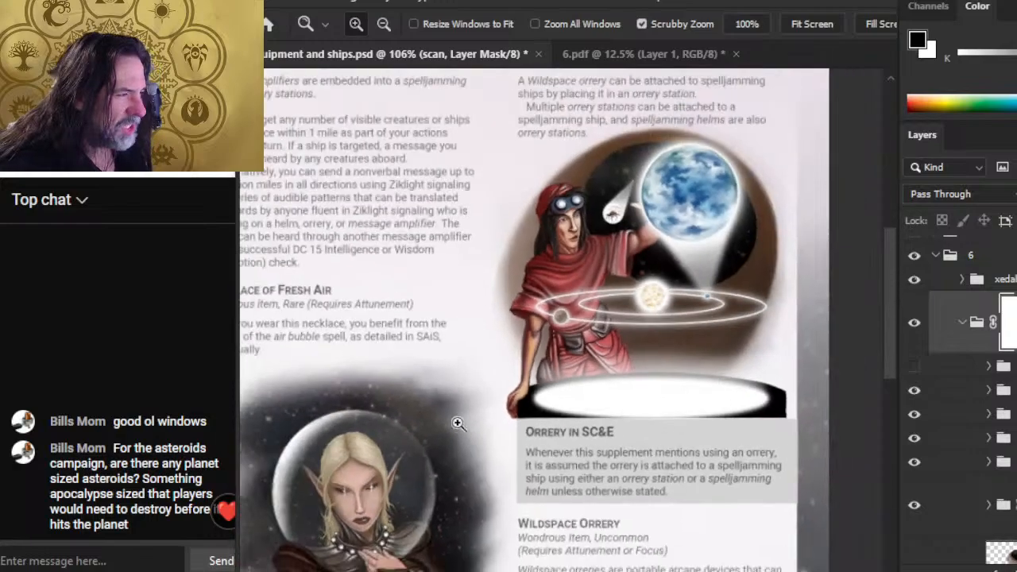
pyautogui.moveTo(681, 457); pyautogui.dragTo(548, 437)
pyautogui.scroll(3, 722, 379)
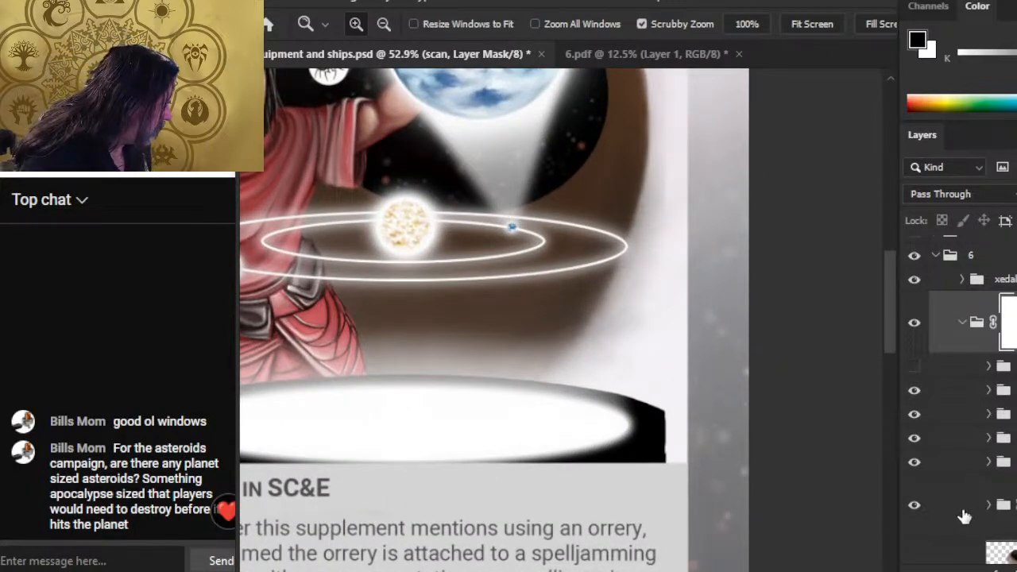
pyautogui.click(913, 504)
pyautogui.click(913, 505)
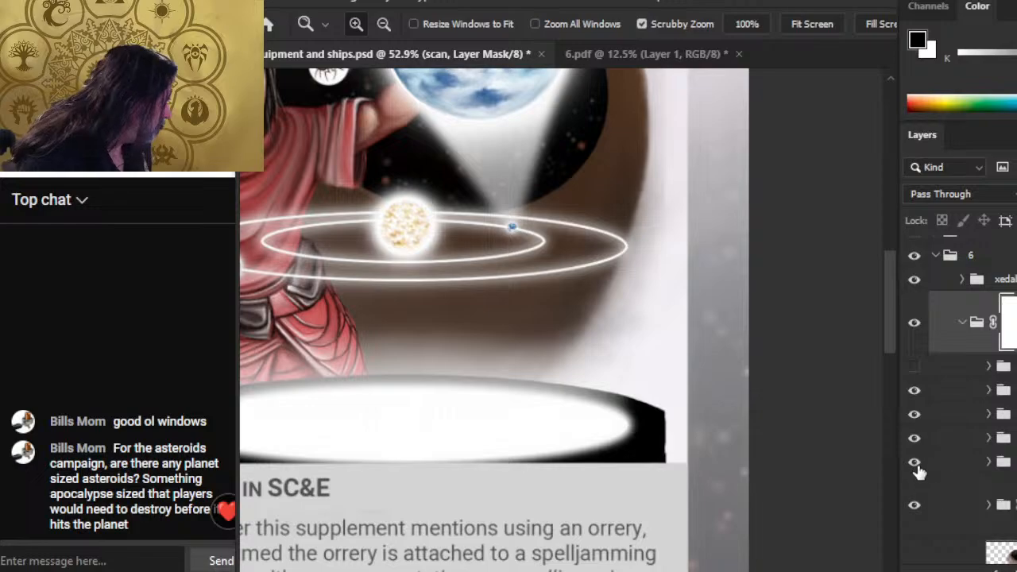
pyautogui.click(990, 463)
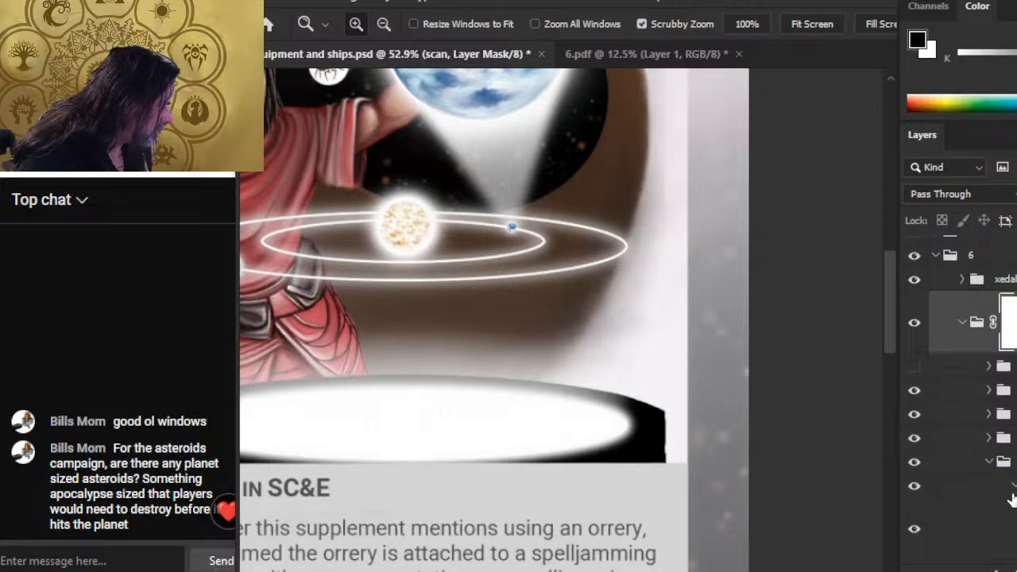
pyautogui.click(913, 529)
pyautogui.click(914, 529)
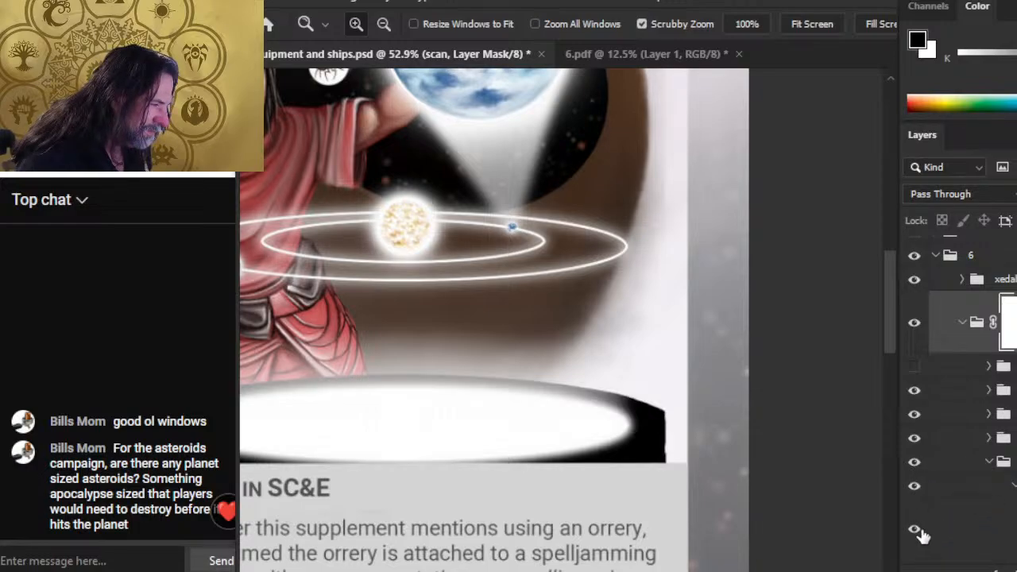
pyautogui.click(961, 532)
# Step: Paint black over the table's cut-off right end on Layer 1047 with the Brush at size 40
pyautogui.press('b')
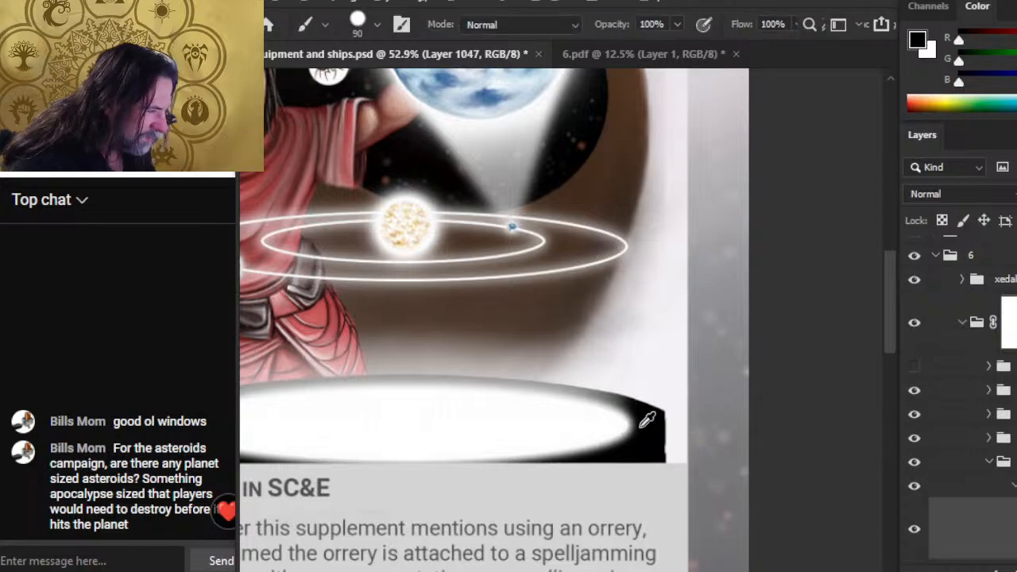
pyautogui.press('[')
pyautogui.press('[')
pyautogui.press('[')
pyautogui.press('[')
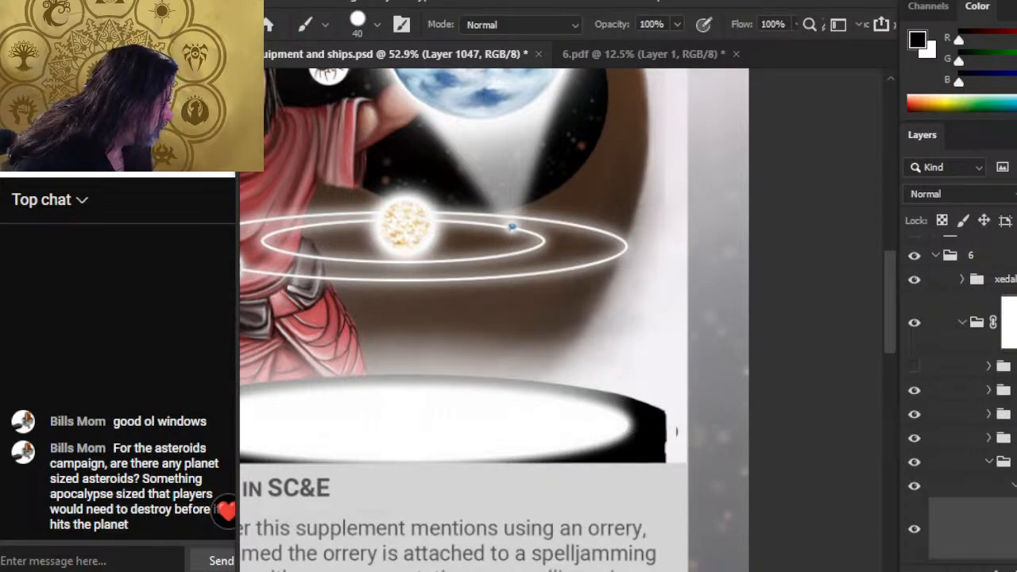
# Step: Target the scan group's layer mask and erase around the table's lower right corner to reveal the hidden black
pyautogui.keyDown('ctrl'); pyautogui.click(667, 431); pyautogui.keyUp('ctrl')
pyautogui.press('e')
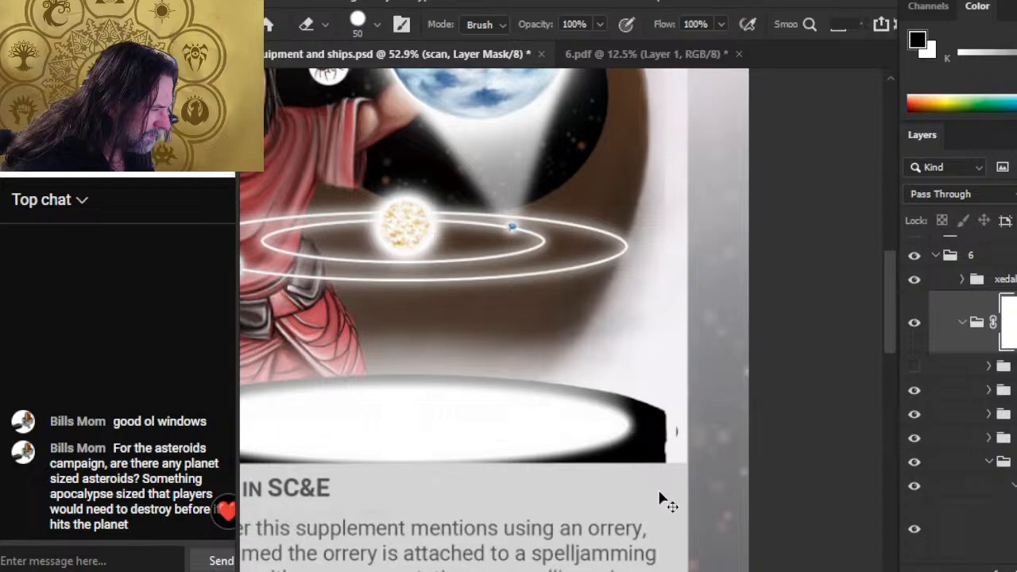
pyautogui.press('b')
pyautogui.press('e')
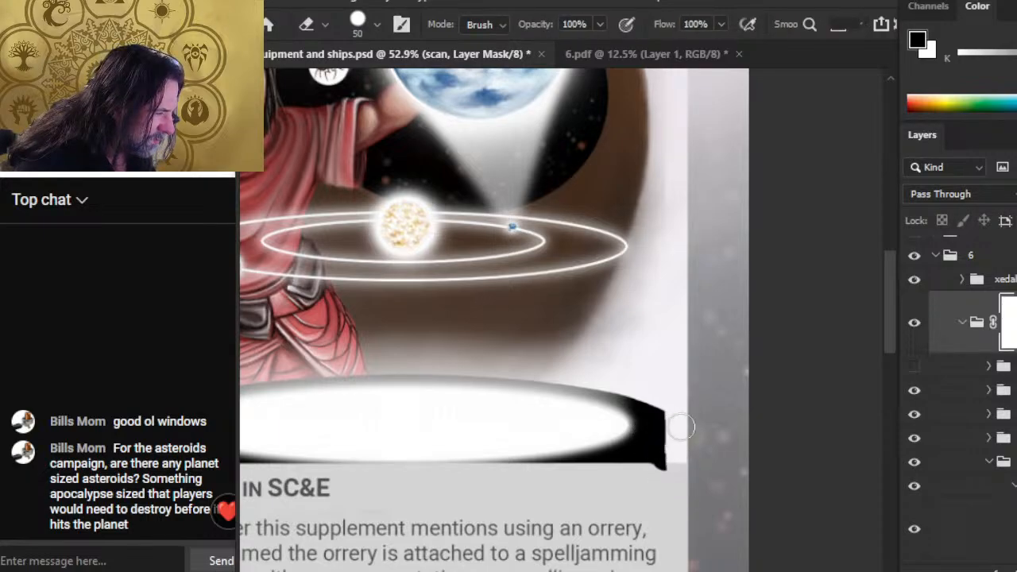
# Step: Extend the table's right end on Layer 1047 in black as a rounded tip reaching the sidebar's right edge
pyautogui.hotkey('ctrl', 'shift', 'alt', 'n')
pyautogui.press('b')
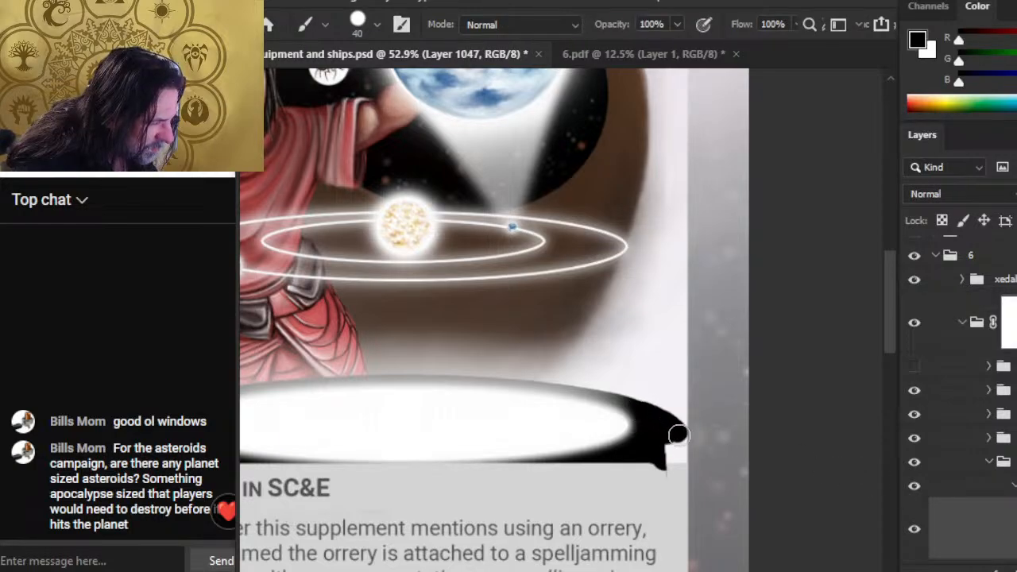
pyautogui.press('e')
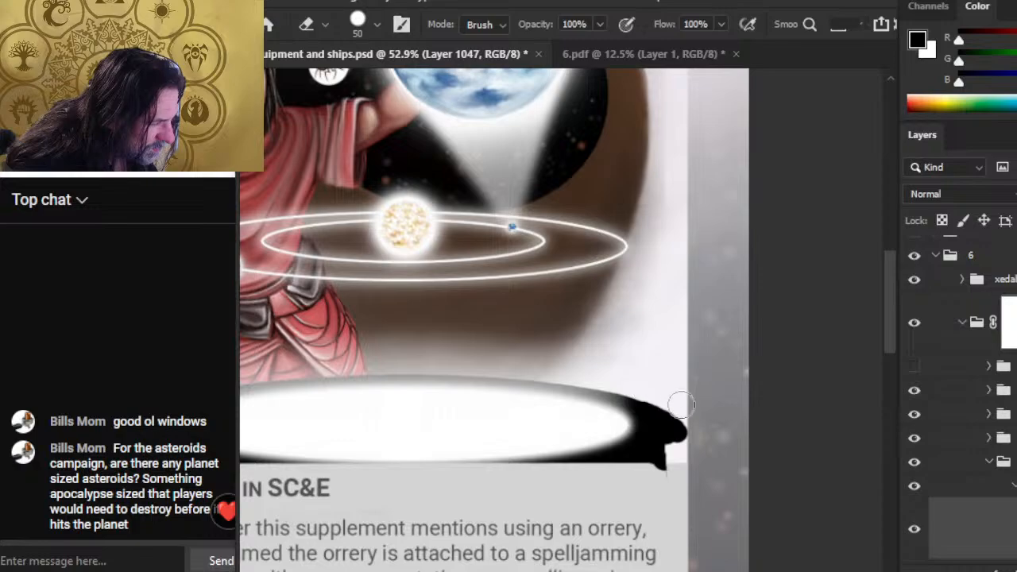
pyautogui.press('b')
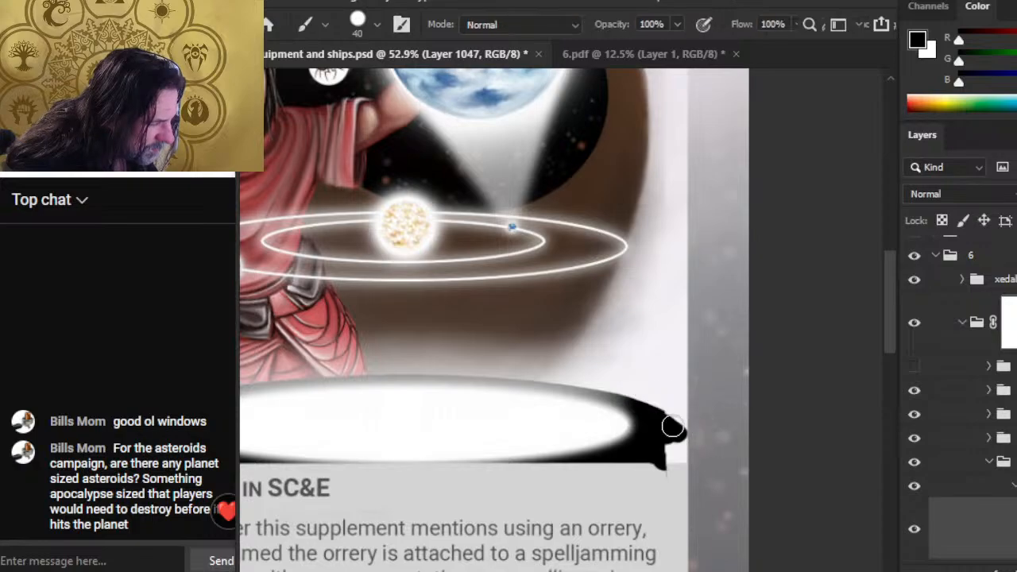
pyautogui.moveTo(675, 433)
pyautogui.mouseDown()
pyautogui.moveTo(653, 417)
pyautogui.moveTo(682, 438)
pyautogui.moveTo(657, 421)
pyautogui.moveTo(669, 430)
pyautogui.moveTo(675, 469)
pyautogui.mouseUp()
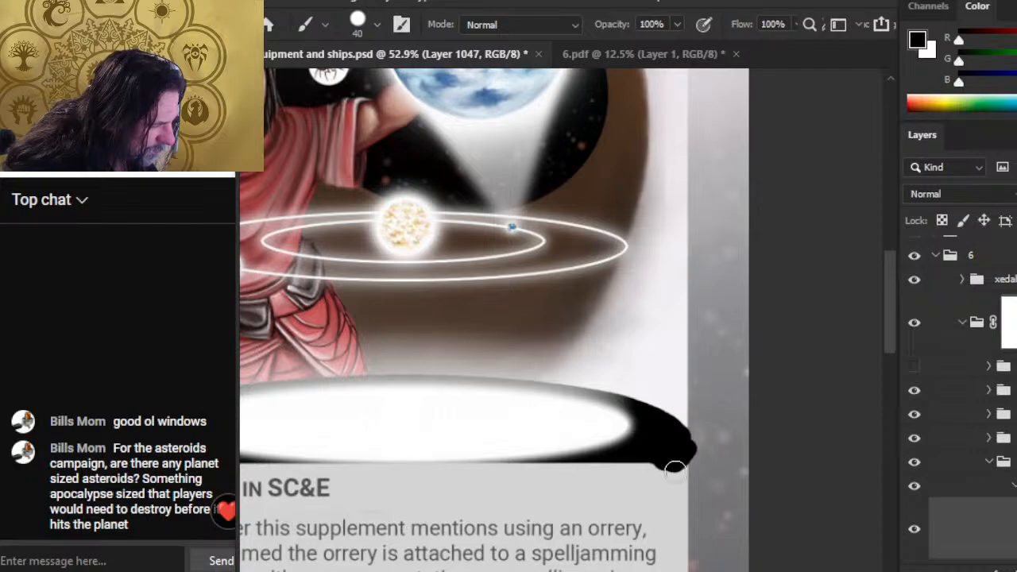
# Step: Trim the painted tip on Layer 1047 with the size 50 Eraser so it stays inside the sidebar's right edge
pyautogui.press('z')
pyautogui.moveTo(676, 508); pyautogui.dragTo(632, 504)
pyautogui.moveTo(464, 496); pyautogui.dragTo(484, 517)
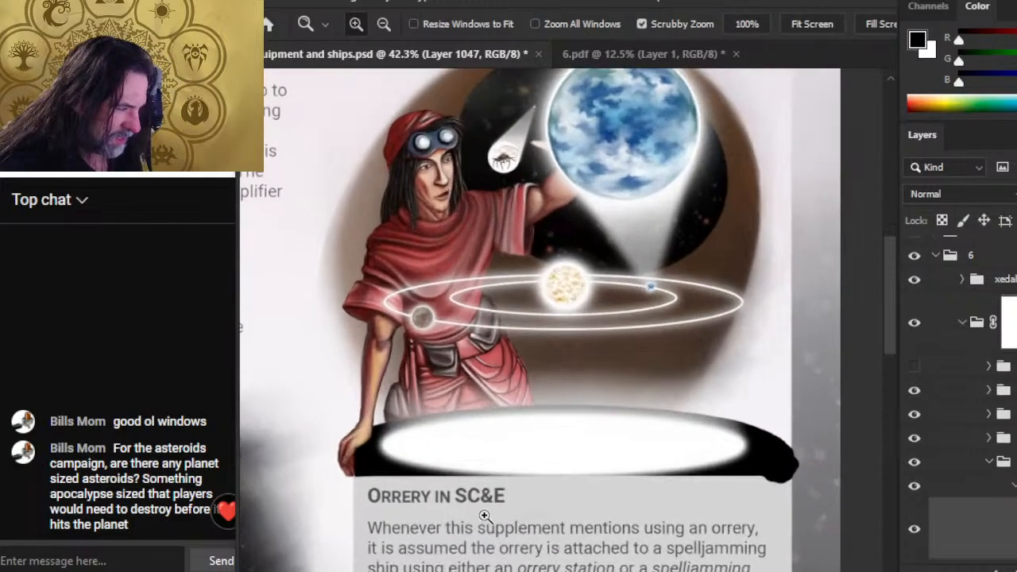
pyautogui.scroll(-3, 485, 516)
pyautogui.scroll(2, 512, 477)
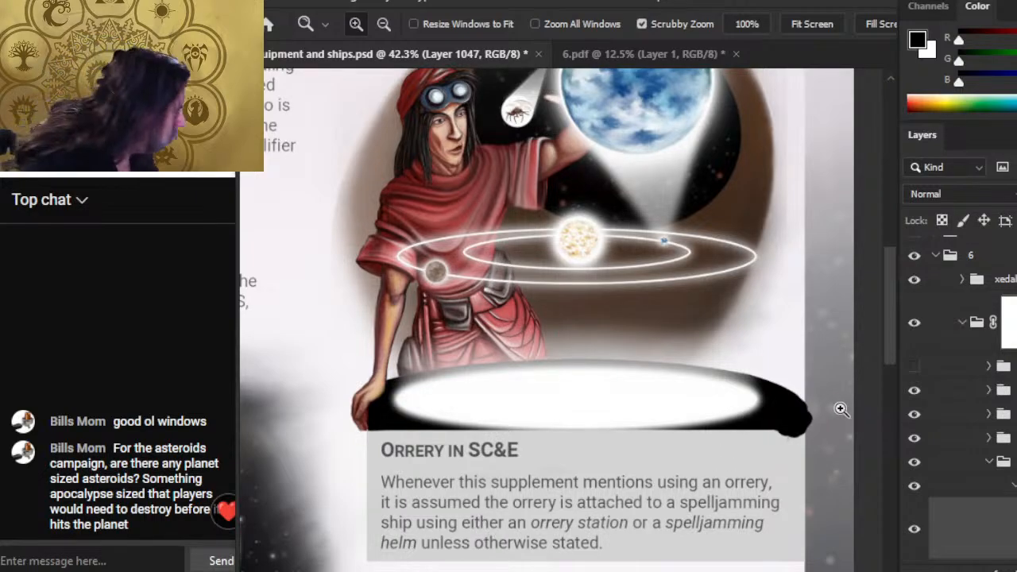
pyautogui.press('e')
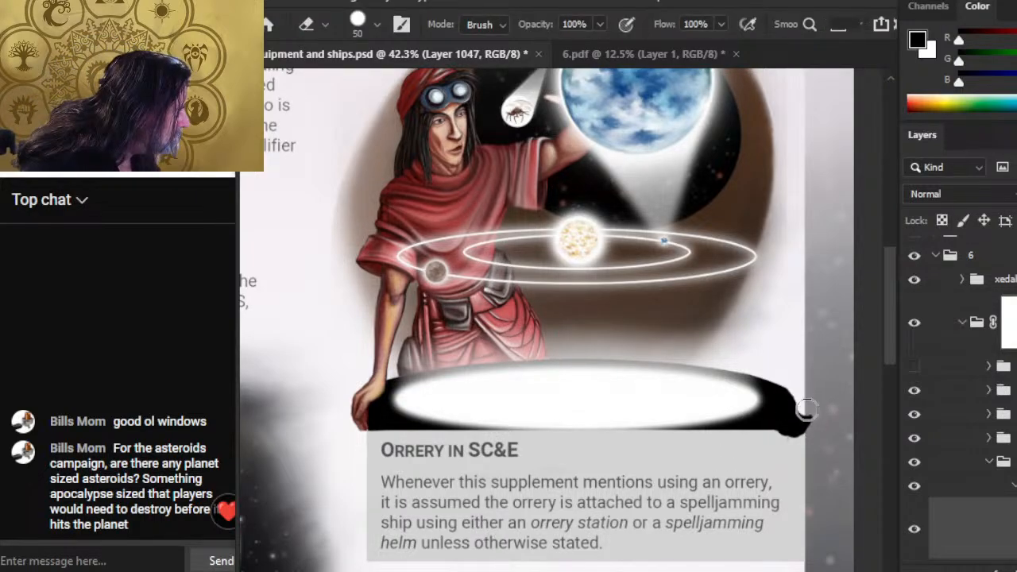
pyautogui.moveTo(806, 409); pyautogui.dragTo(788, 436)
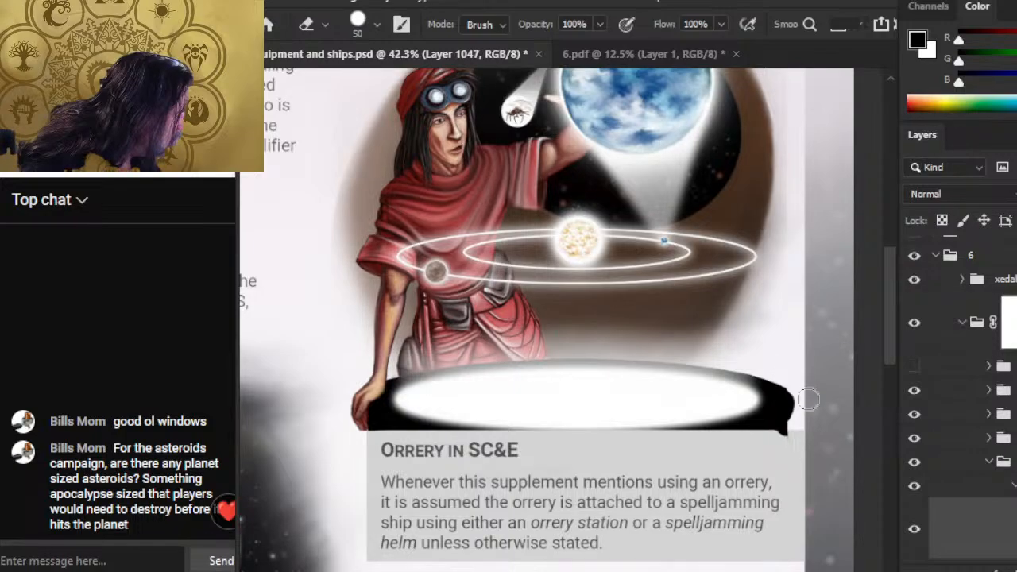
pyautogui.press('b')
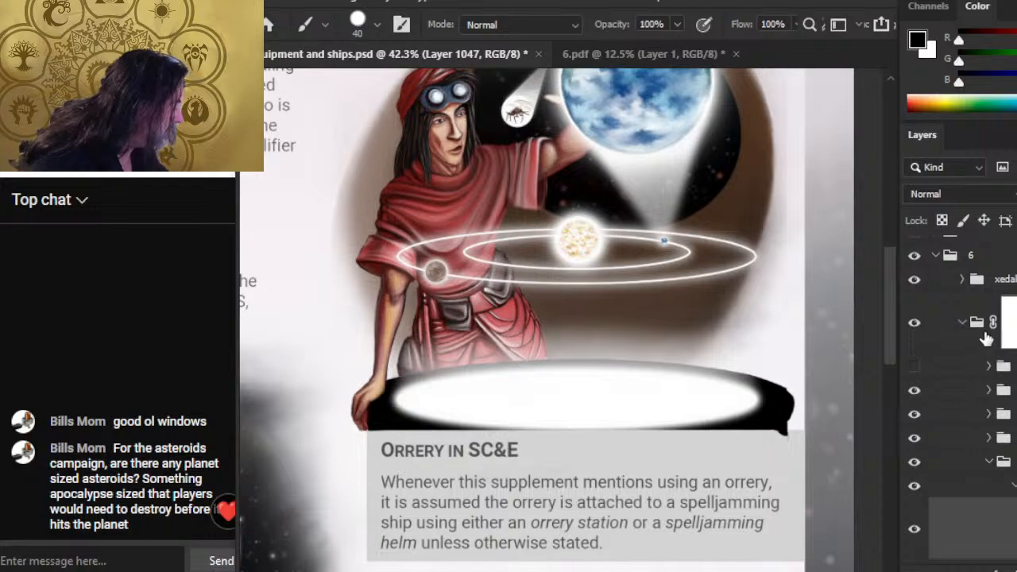
# Step: Erase the scan group's layer mask around the table's right end and over the sidebar's upper right corner
pyautogui.click(1007, 321)
pyautogui.press('e')
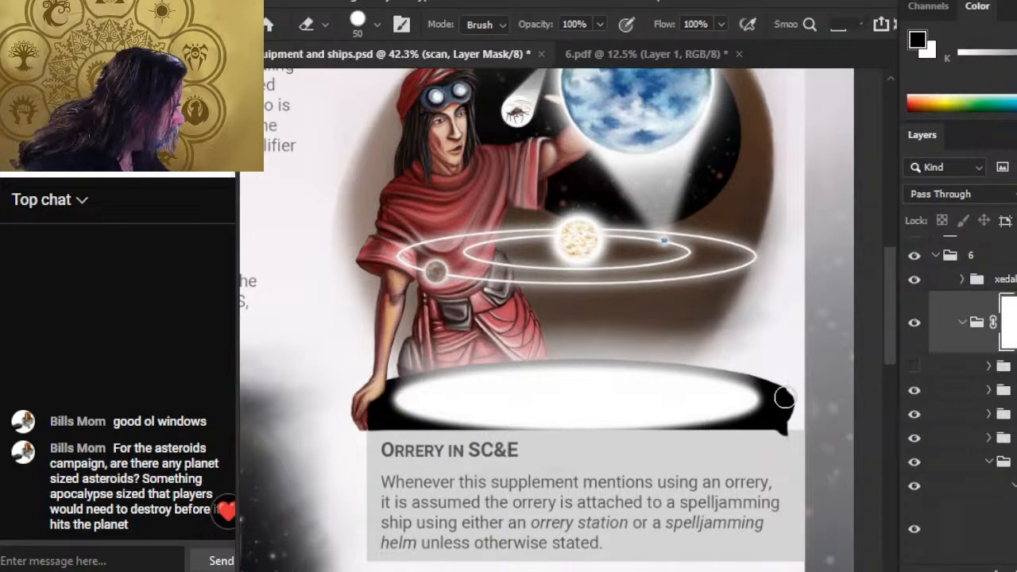
pyautogui.moveTo(784, 398); pyautogui.dragTo(783, 408)
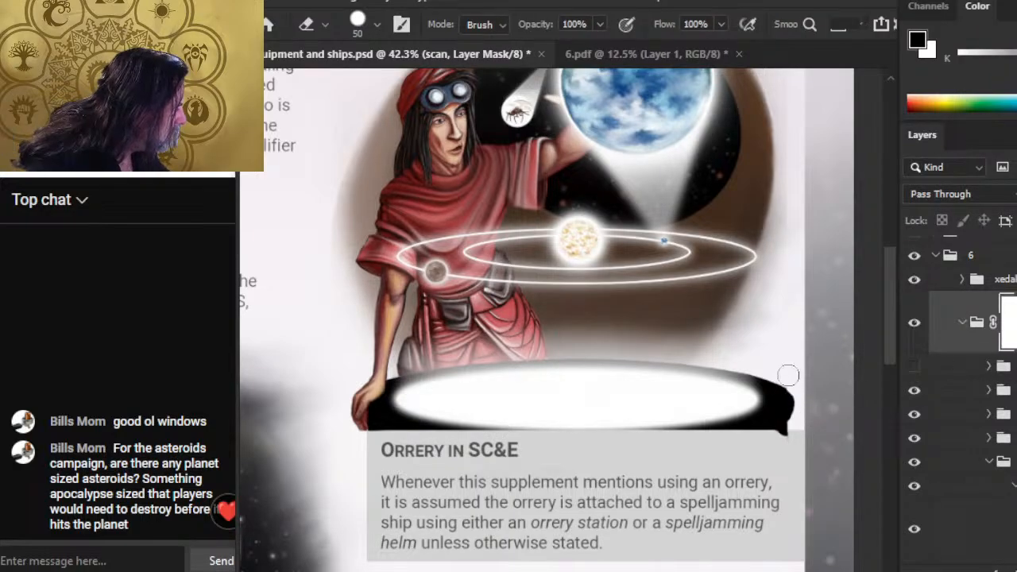
pyautogui.moveTo(786, 373)
pyautogui.mouseDown()
pyautogui.moveTo(774, 434)
pyautogui.moveTo(735, 445)
pyautogui.mouseUp()
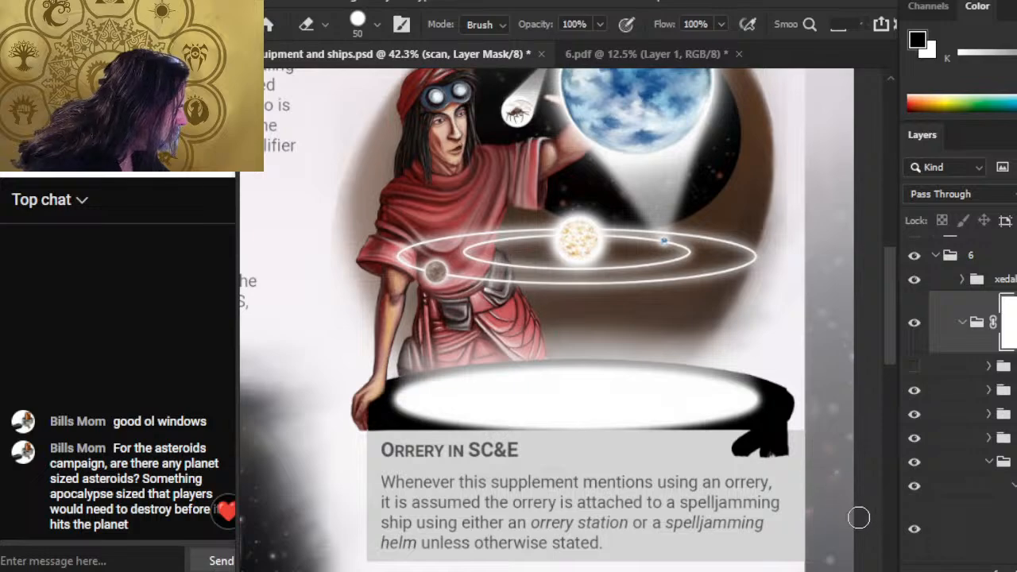
# Step: Reshape the table's right tip on Layer 1047, alternating a size 15 black Brush with the size 50 Eraser
pyautogui.click(965, 528)
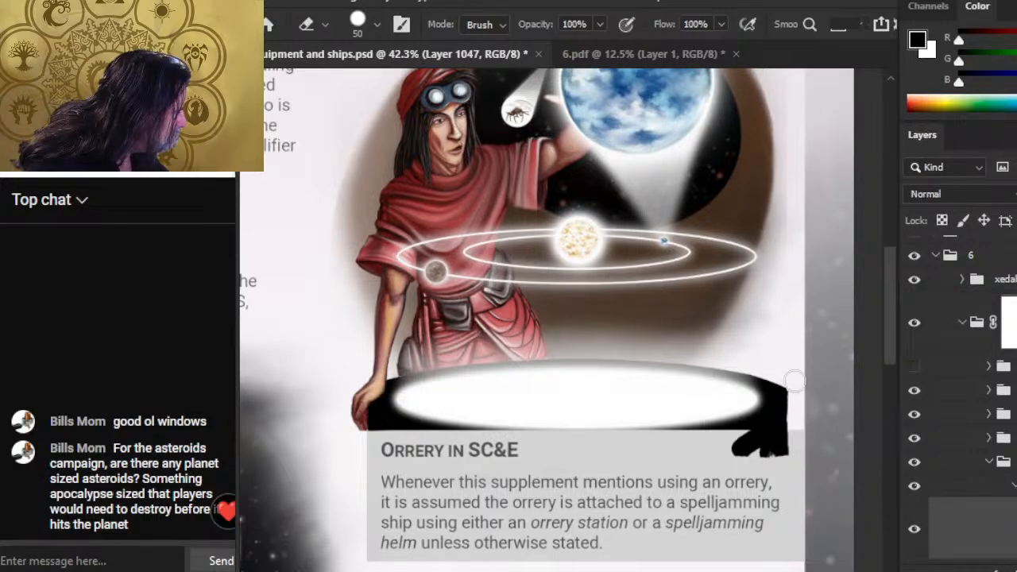
pyautogui.press('b')
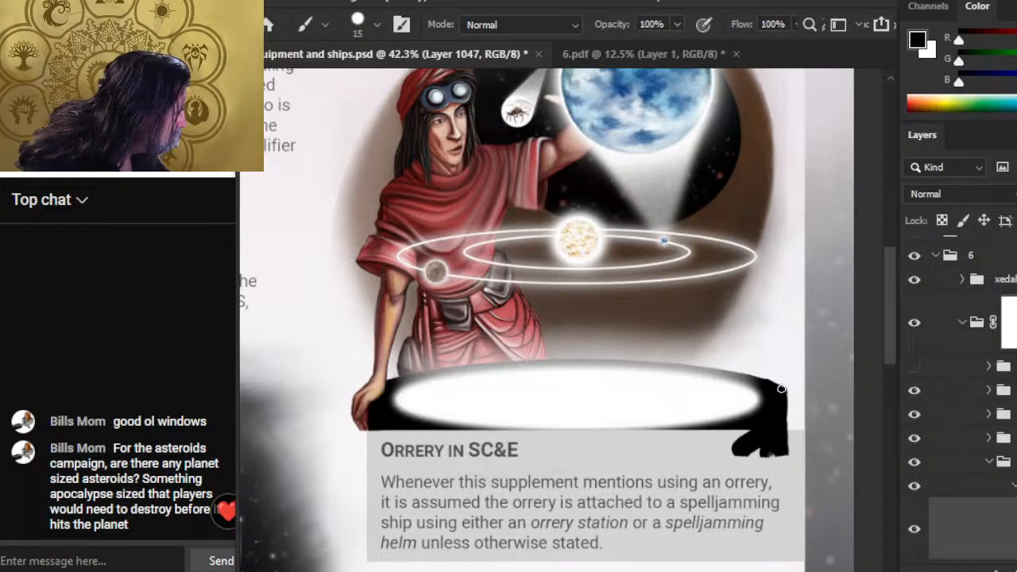
pyautogui.press('e')
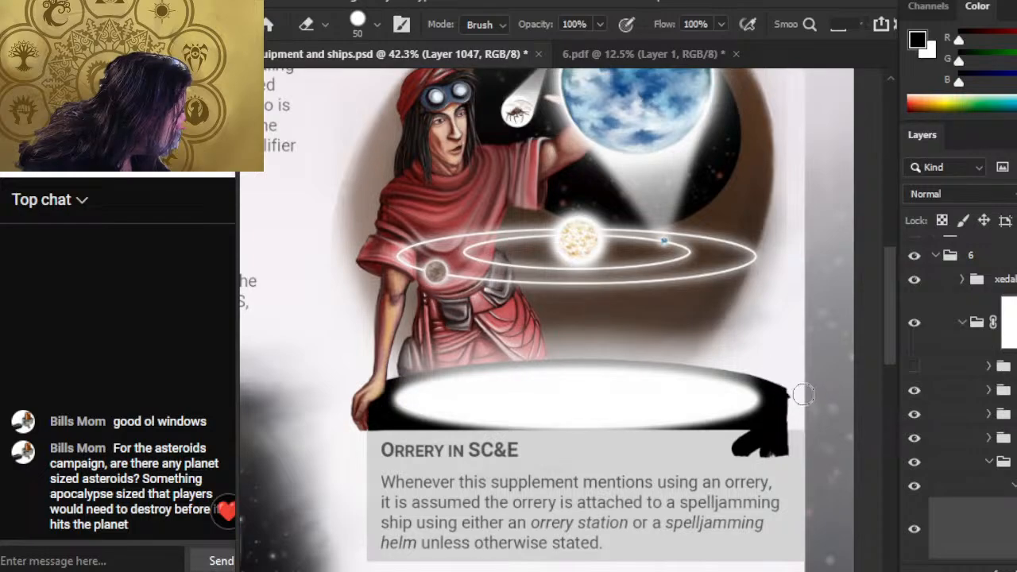
pyautogui.press('b')
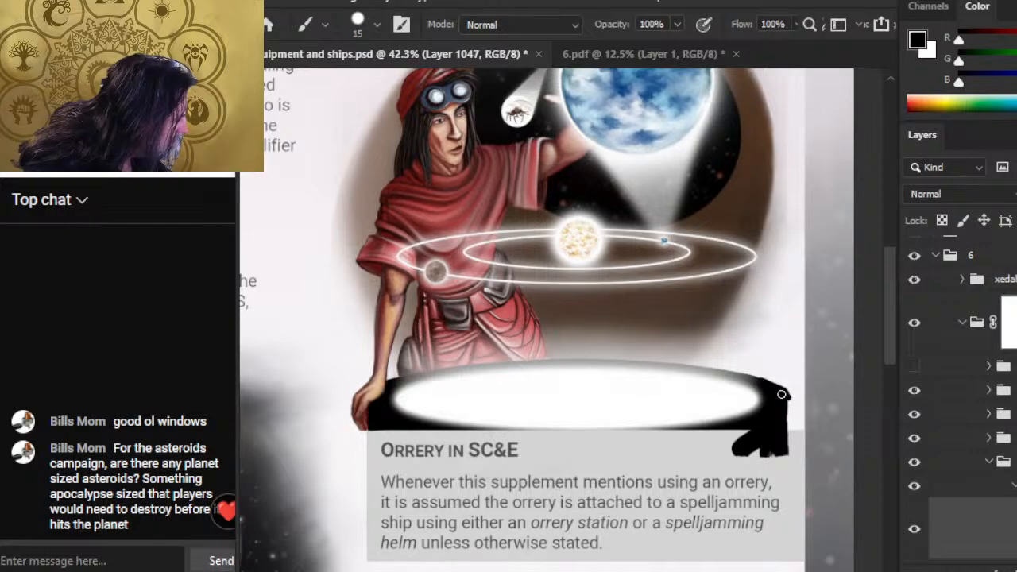
pyautogui.press('e')
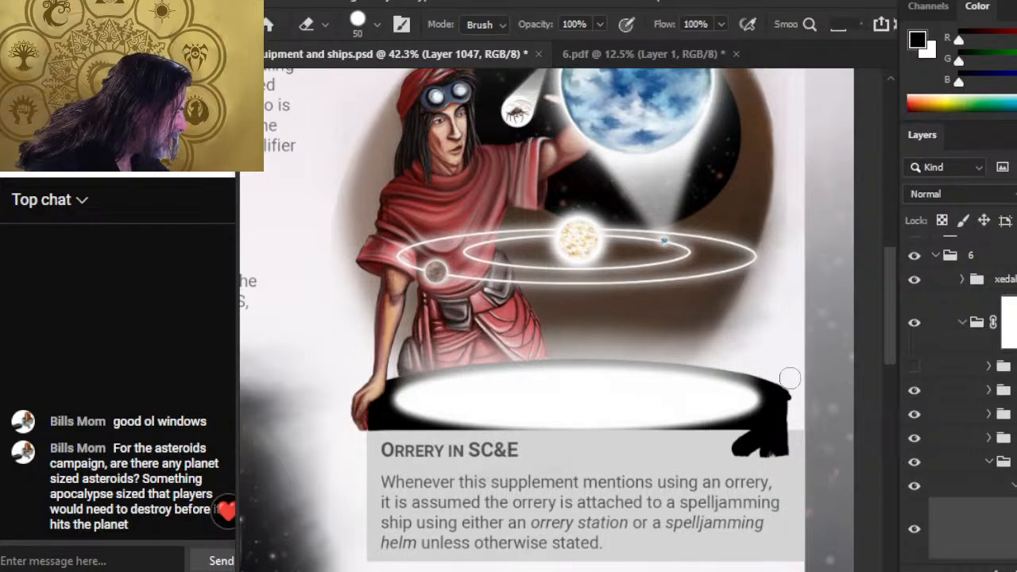
pyautogui.press('b')
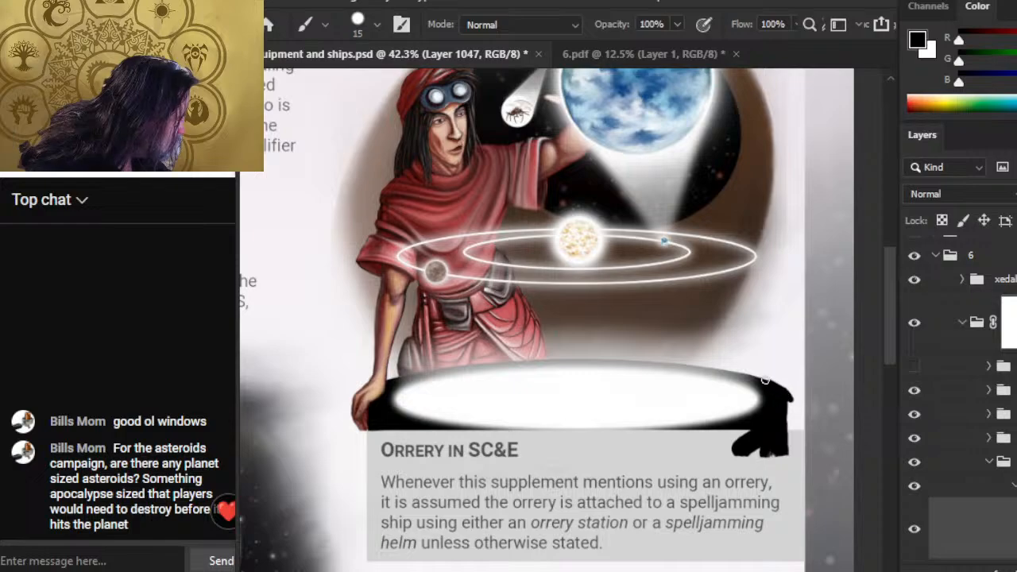
pyautogui.press('e')
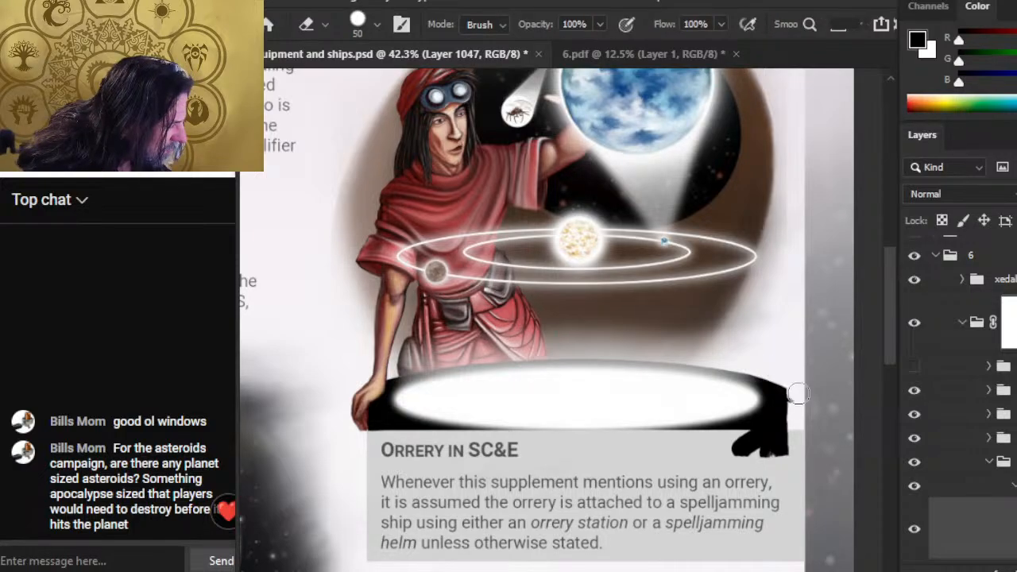
# Step: Toggle Layer 353's visibility to check which part of the table it holds, and select that layer
pyautogui.scroll(-4, 961, 398)
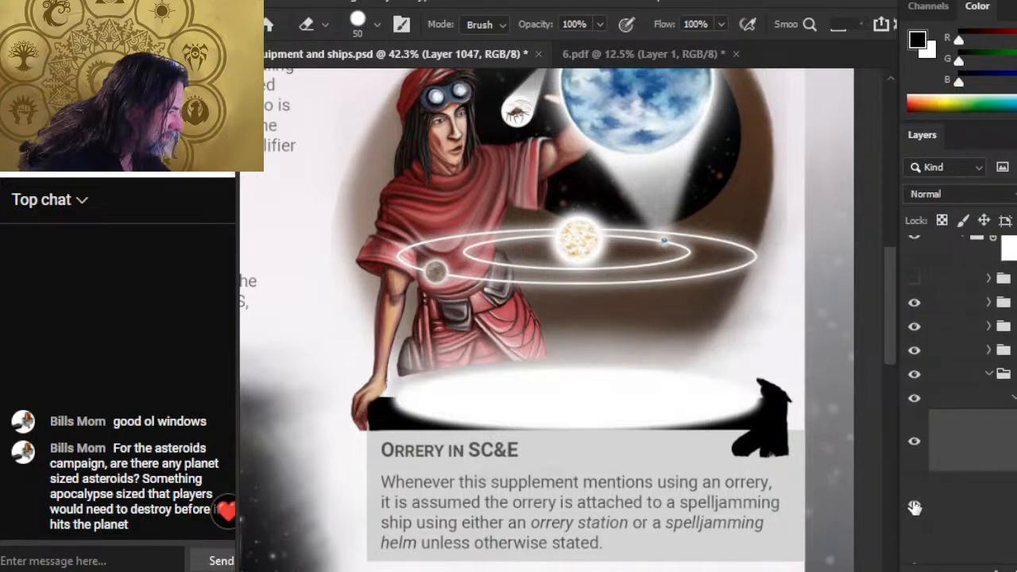
pyautogui.click(923, 507)
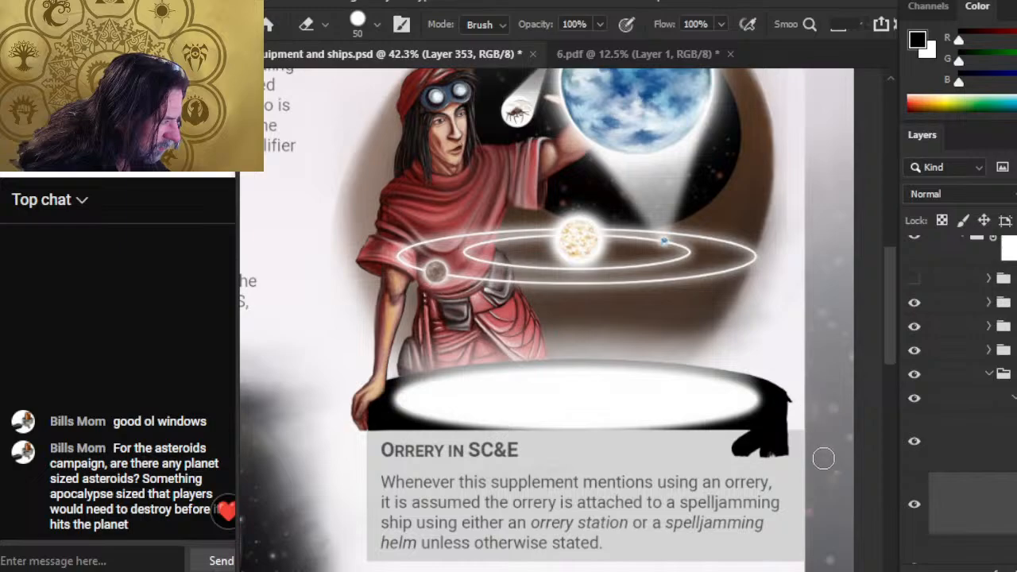
pyautogui.press('z')
pyautogui.moveTo(808, 490); pyautogui.dragTo(797, 512)
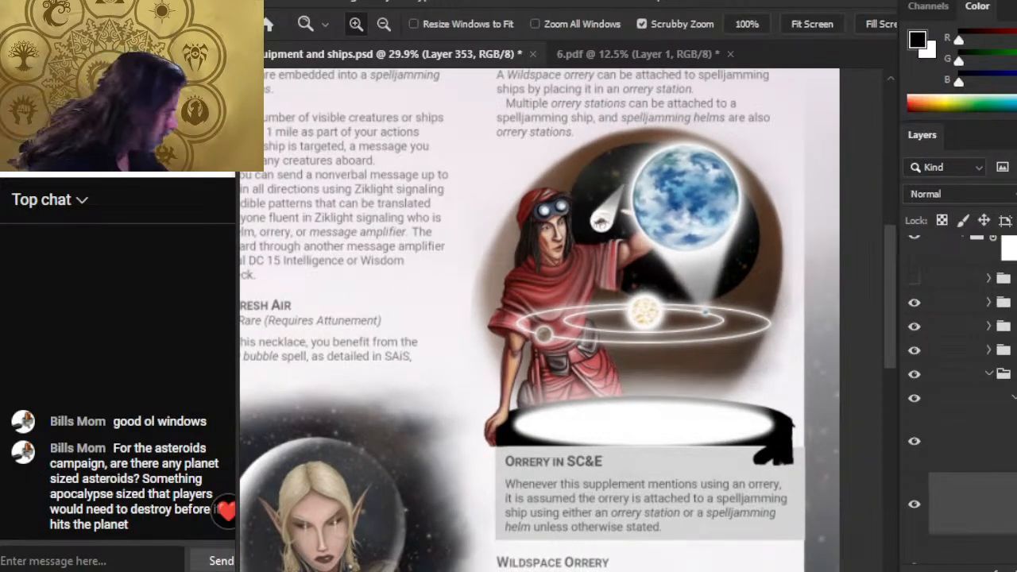
# Step: Touch up the outer edge of the table's right tip on Layer 1047 with the size 15 black Brush
pyautogui.press('b')
pyautogui.hotkey('alt', ']')
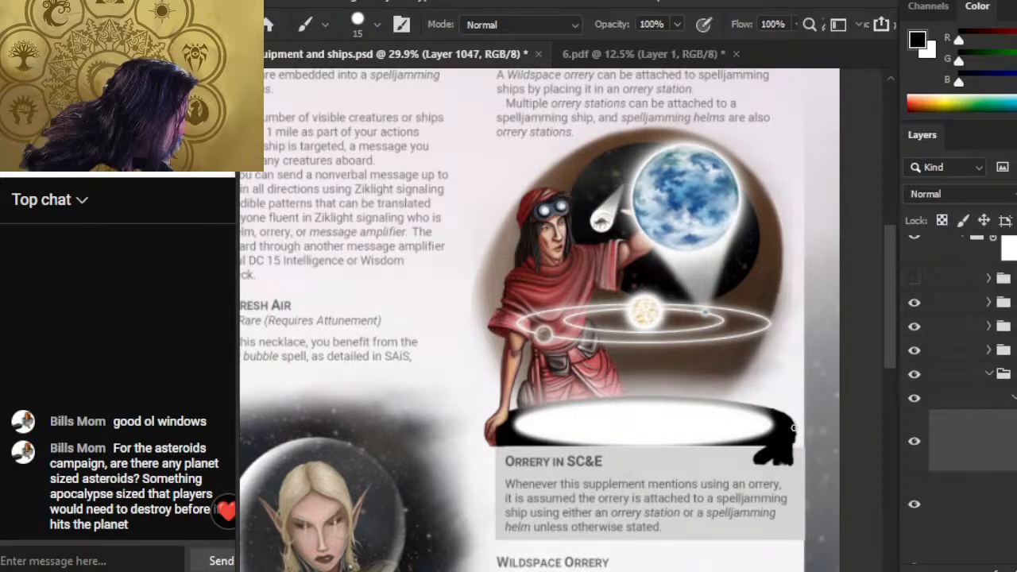
pyautogui.press('e')
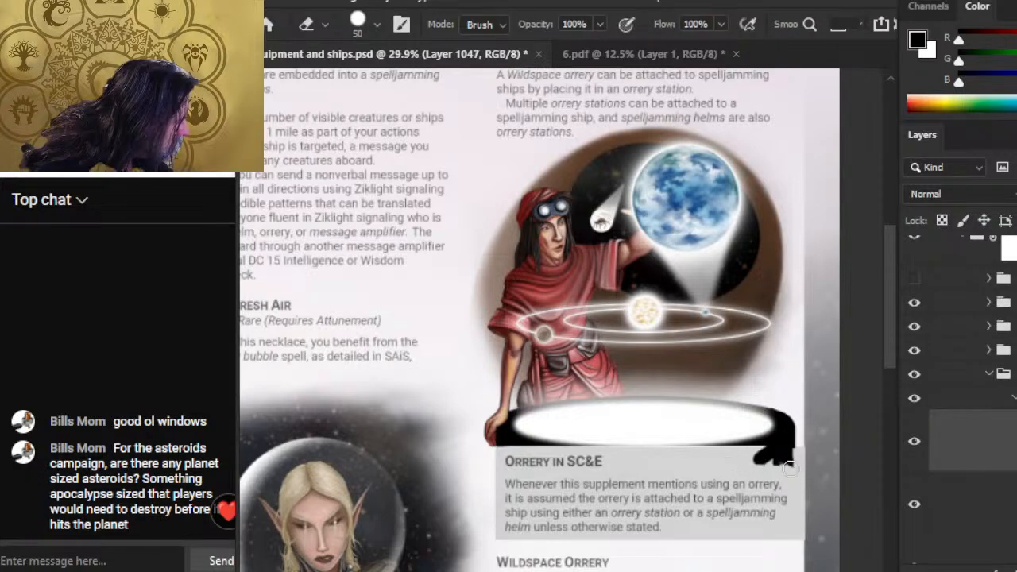
# Step: Paint black on the scan group's layer mask with a size 25 Brush to hide the black blot overlapping the sidebar below the table's right end
pyautogui.keyDown('ctrl'); pyautogui.click(783, 463); pyautogui.keyUp('ctrl')
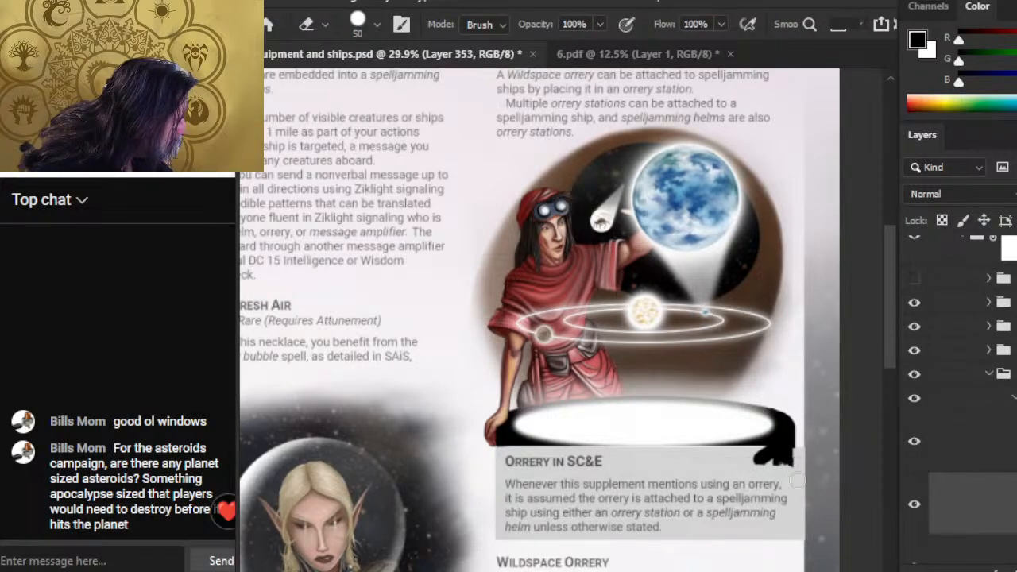
pyautogui.keyDown('ctrl'); pyautogui.click(739, 450); pyautogui.keyUp('ctrl')
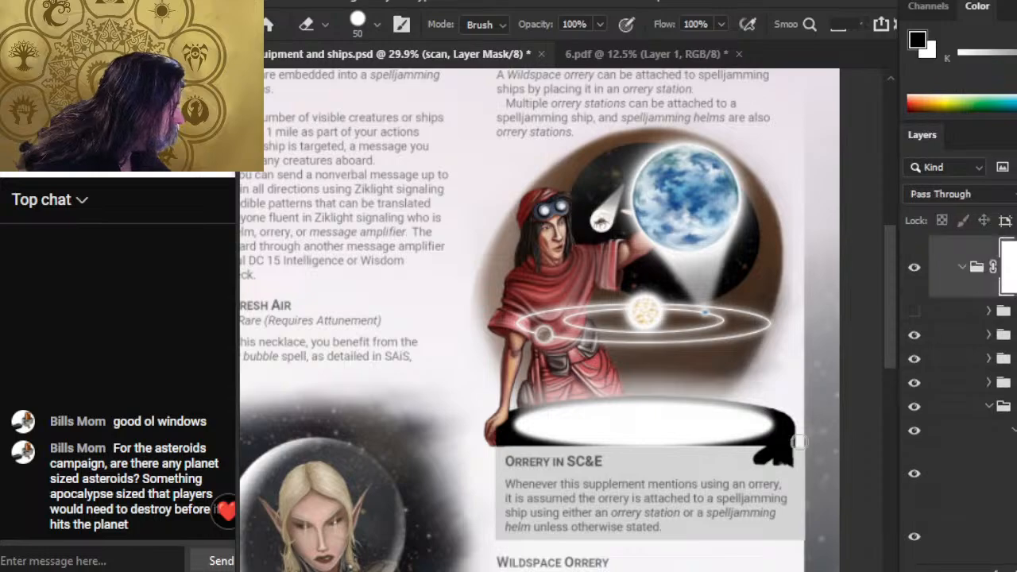
pyautogui.press('b')
pyautogui.moveTo(736, 452); pyautogui.dragTo(755, 469)
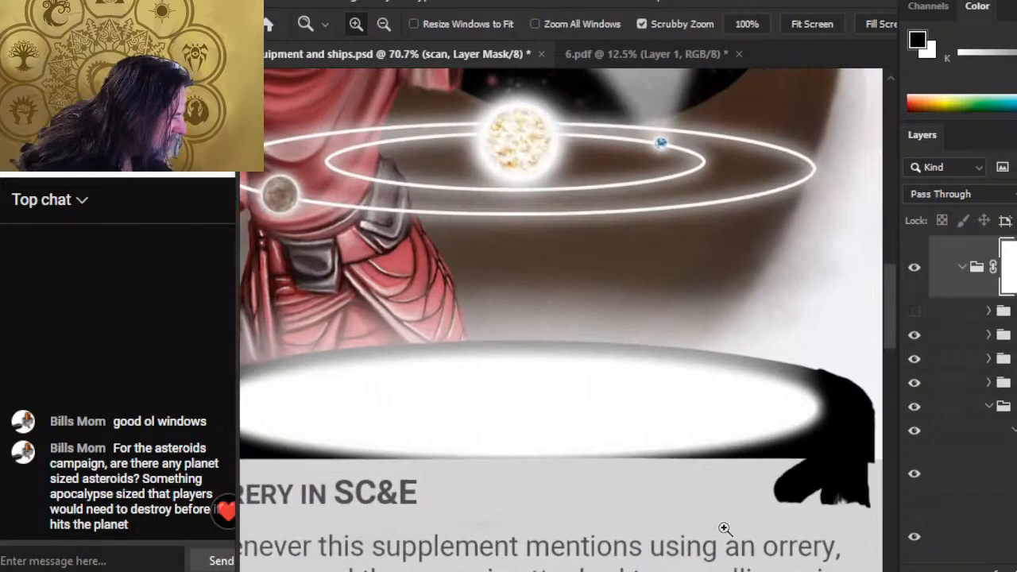
pyautogui.press(']')
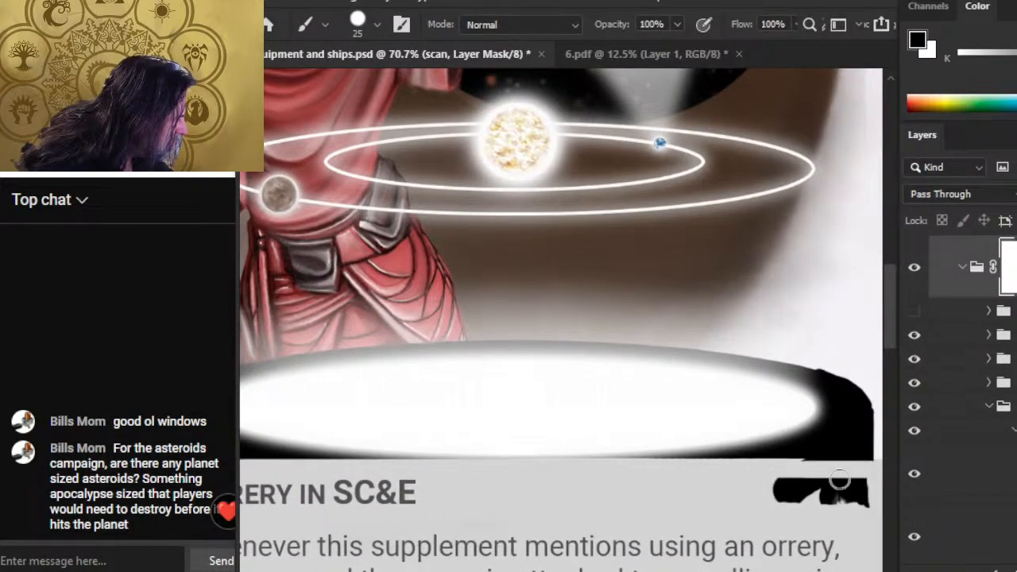
pyautogui.hscroll(1, 783, 469)
pyautogui.hscroll(1, 863, 470)
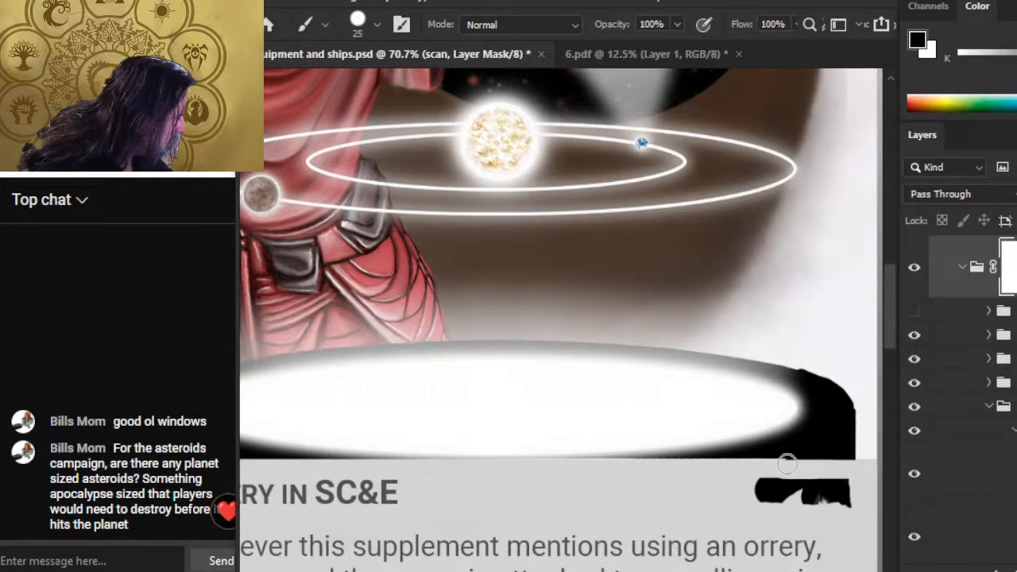
pyautogui.hscroll(1, 778, 474)
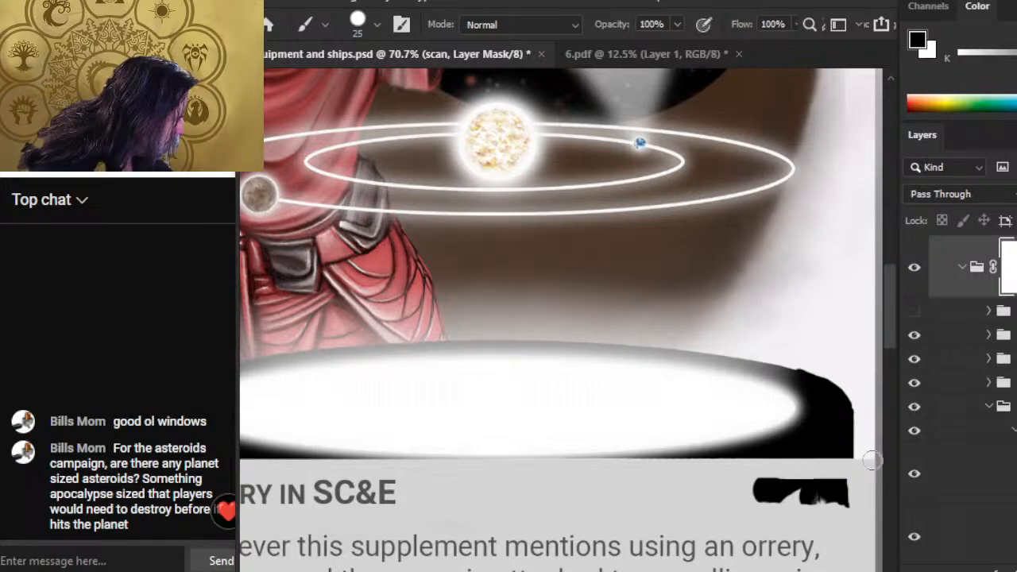
pyautogui.moveTo(809, 512)
pyautogui.mouseDown()
pyautogui.moveTo(835, 510)
pyautogui.moveTo(738, 494)
pyautogui.moveTo(771, 479)
pyautogui.moveTo(812, 479)
pyautogui.mouseUp()
pyautogui.press('z')
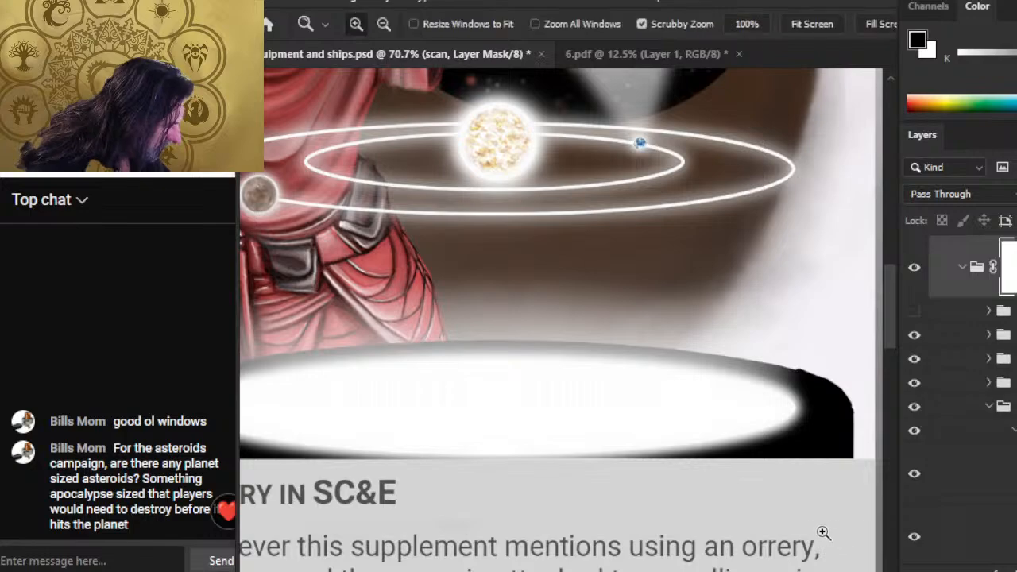
pyautogui.moveTo(822, 531); pyautogui.dragTo(722, 551)
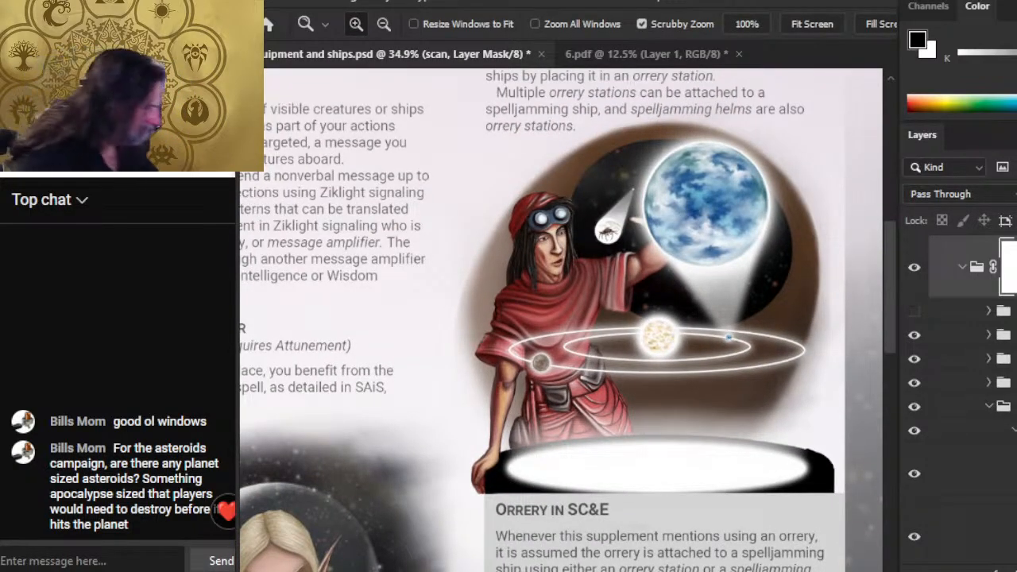
# Step: Smudge the table's right end on Layer 1047 with a size 35 Smudge tool at 20% strength
pyautogui.click(980, 486)
pyautogui.press('v')
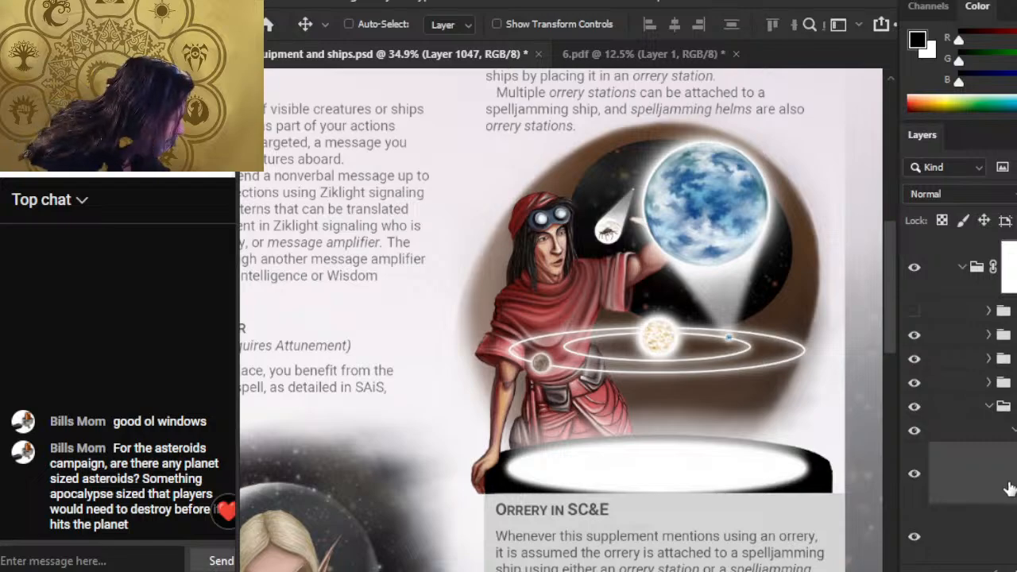
pyautogui.press('r')
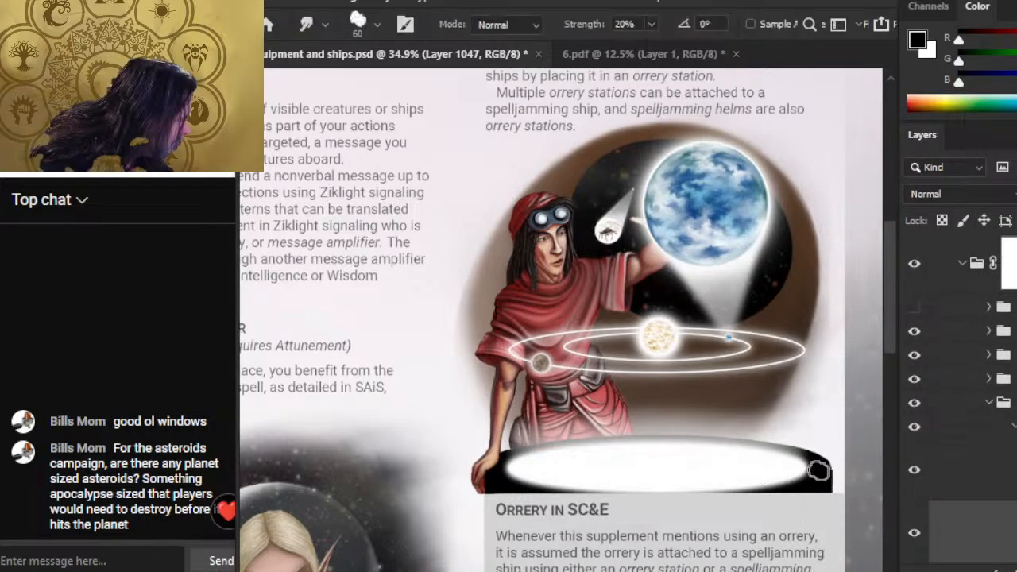
pyautogui.press('[')
pyautogui.press('[')
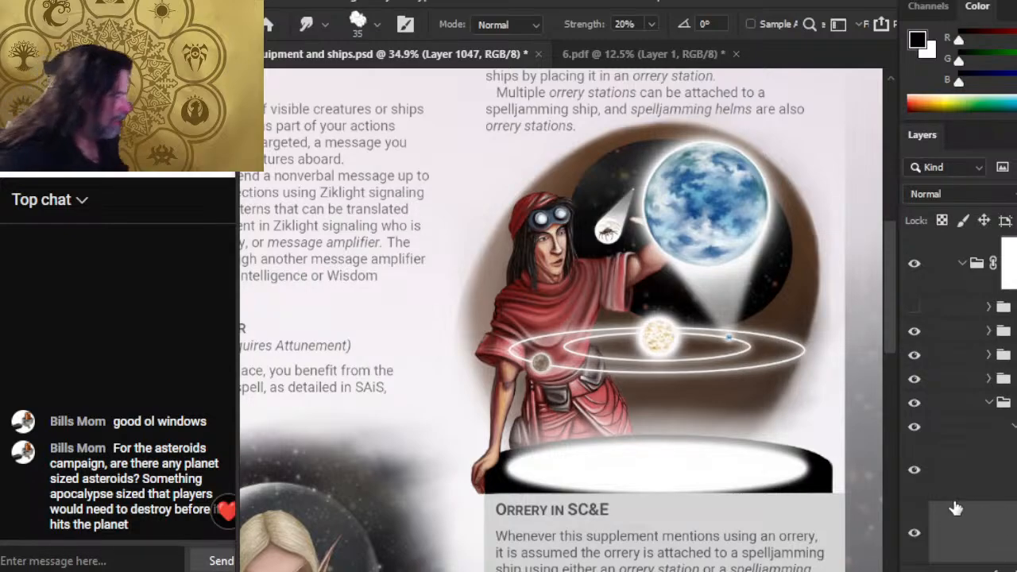
# Step: Collapse the station and scan groups, and nudge the scan group right until the table's right end meets the sidebar's right edge
pyautogui.click(991, 404)
pyautogui.click(989, 403)
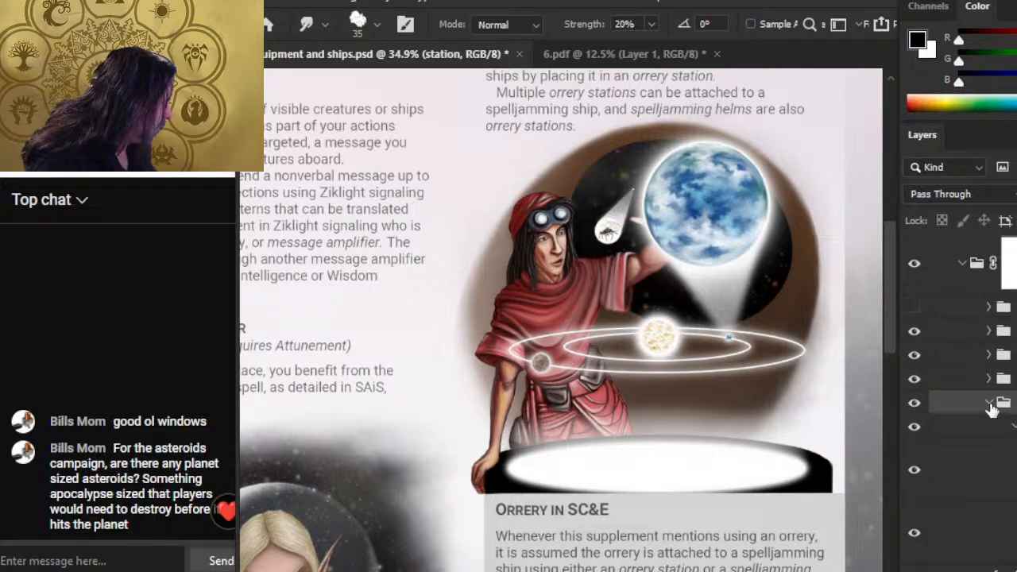
pyautogui.scroll(2, 961, 397)
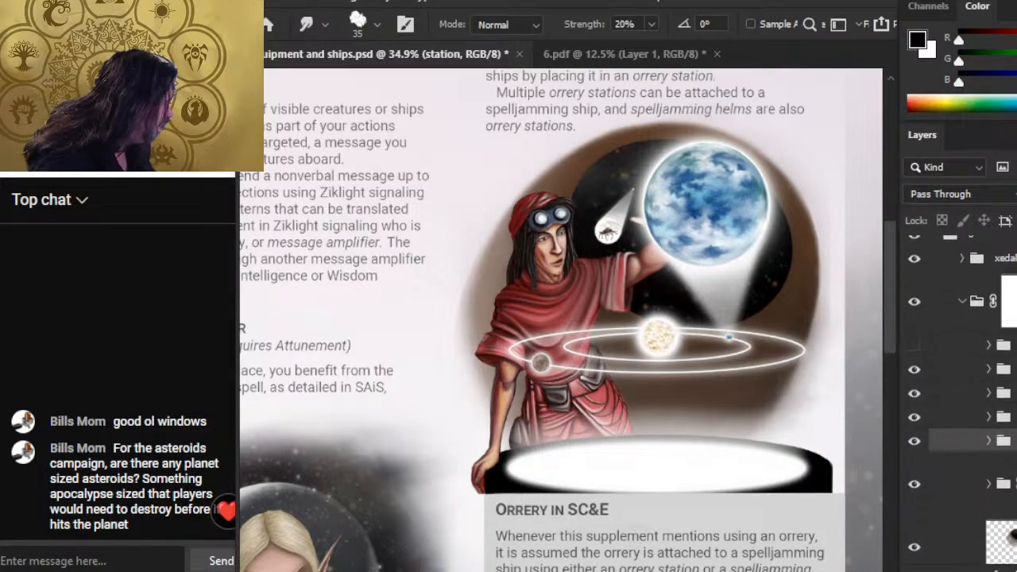
pyautogui.click(966, 338)
pyautogui.click(964, 335)
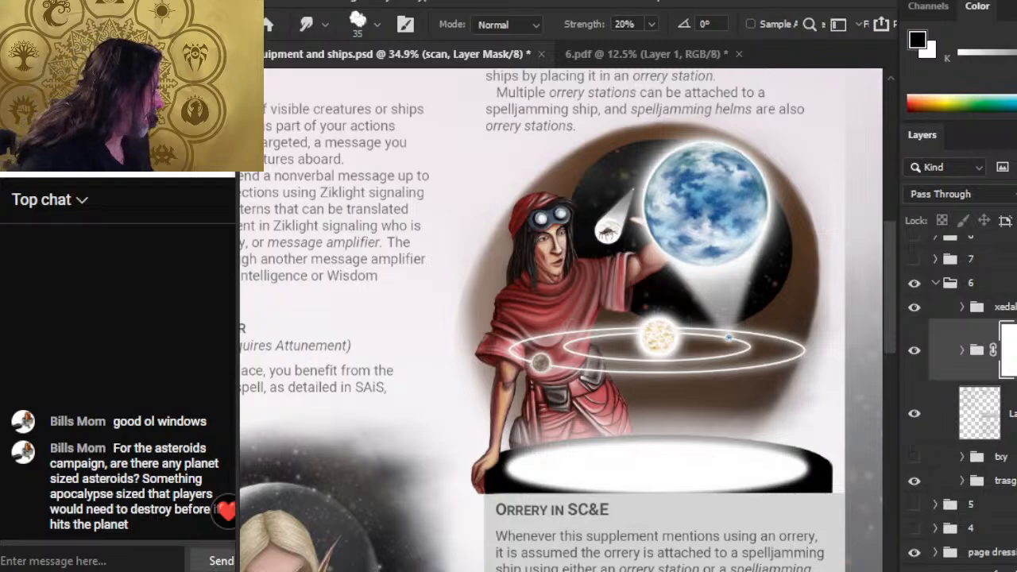
pyautogui.press('v')
pyautogui.press('Right')
pyautogui.press('Right')
pyautogui.press('Right')
pyautogui.press('Right')
pyautogui.press('Right')
pyautogui.press('Right')
pyautogui.press('Right')
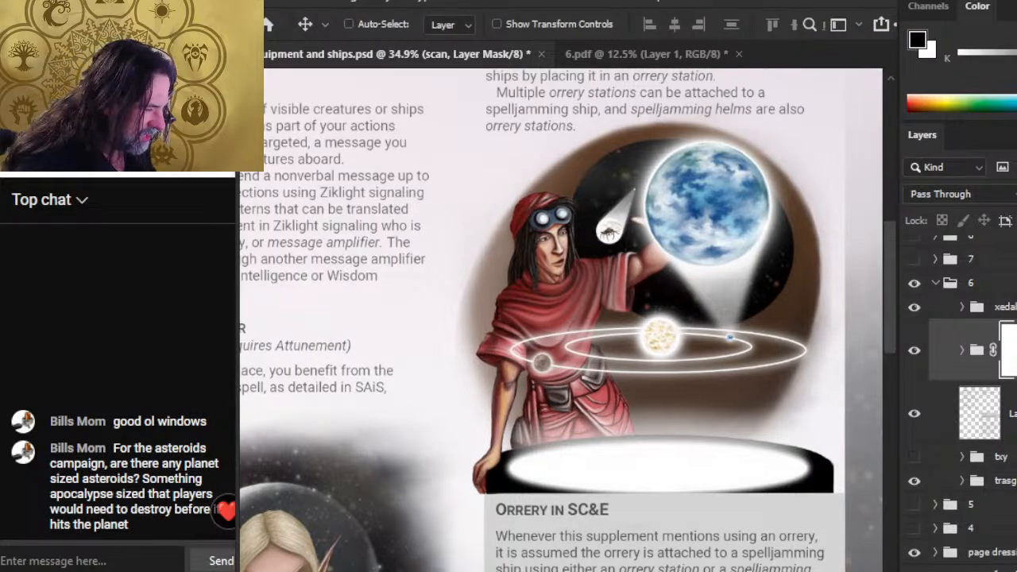
pyautogui.press('Right')
pyautogui.press('Right')
pyautogui.press('Right')
pyautogui.press('Right')
pyautogui.press('Right')
pyautogui.press('Right')
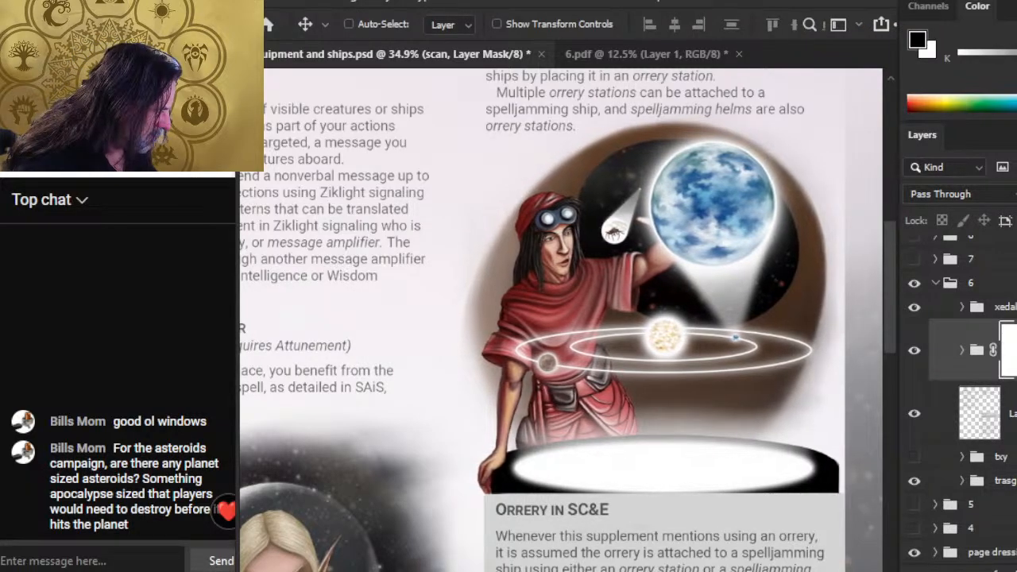
pyautogui.press('Right')
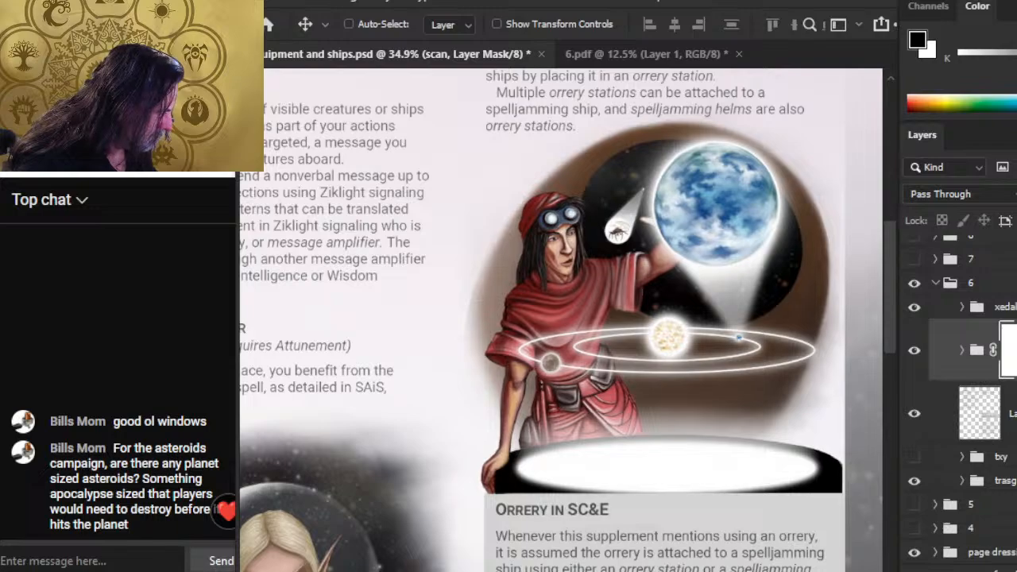
pyautogui.press('Right')
pyautogui.press('Right')
pyautogui.press('Right')
pyautogui.press('Right')
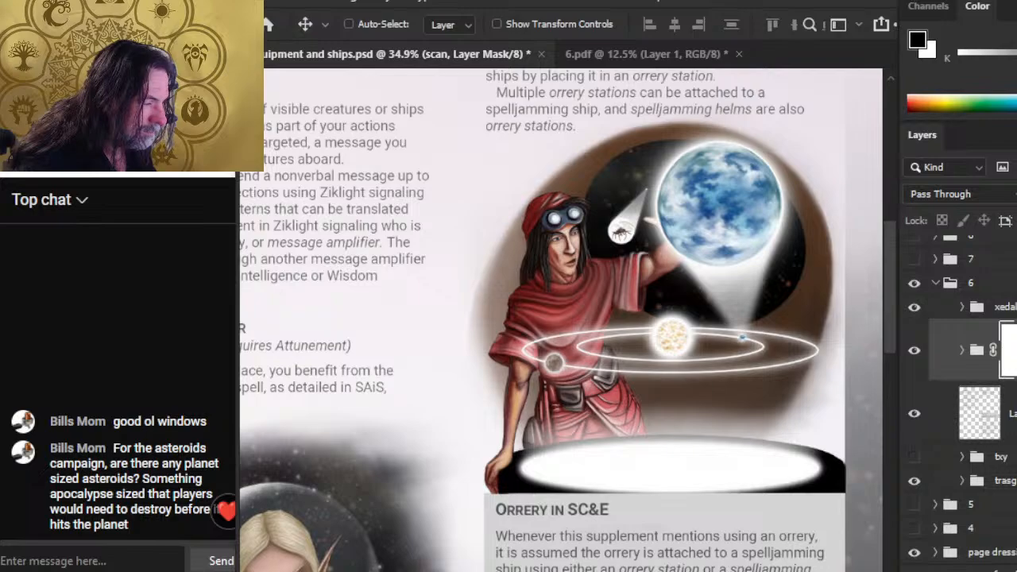
# Step: Scale the scan group down slightly with Free Transform, keeping its proportions and its bottom edge on the sidebar
pyautogui.press('z')
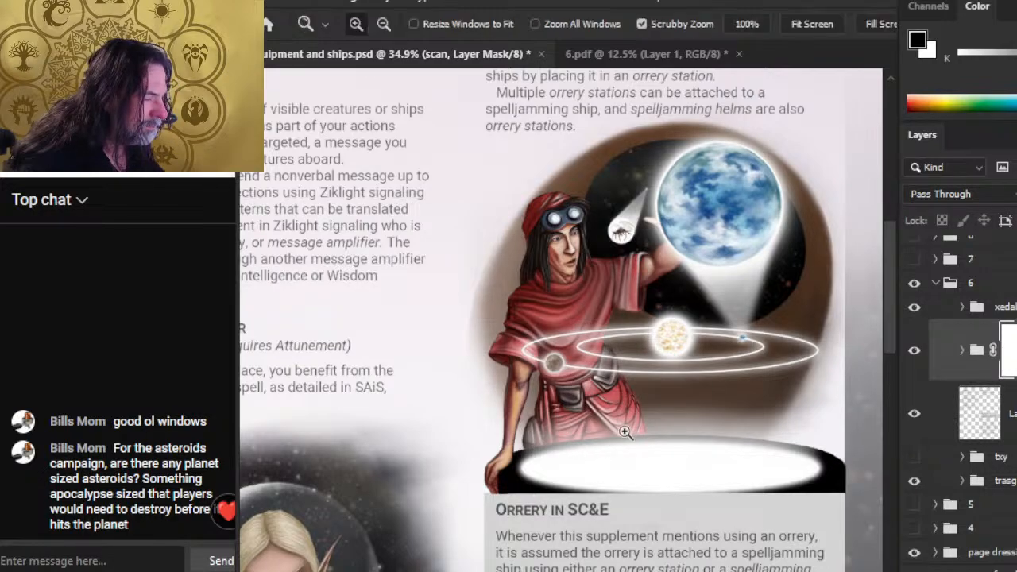
pyautogui.moveTo(621, 424); pyautogui.dragTo(592, 405)
pyautogui.press('l')
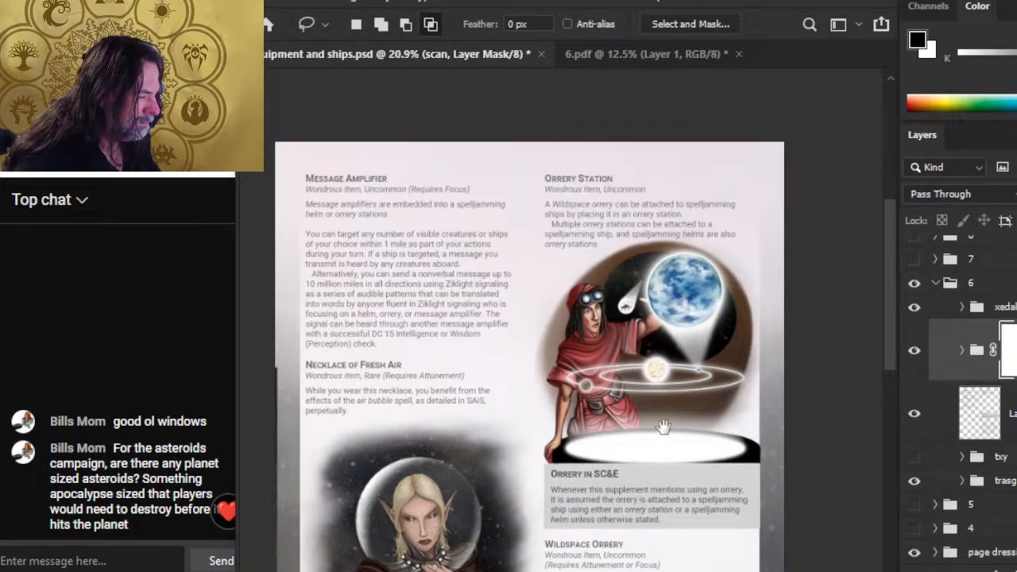
pyautogui.moveTo(608, 350); pyautogui.dragTo(673, 308)
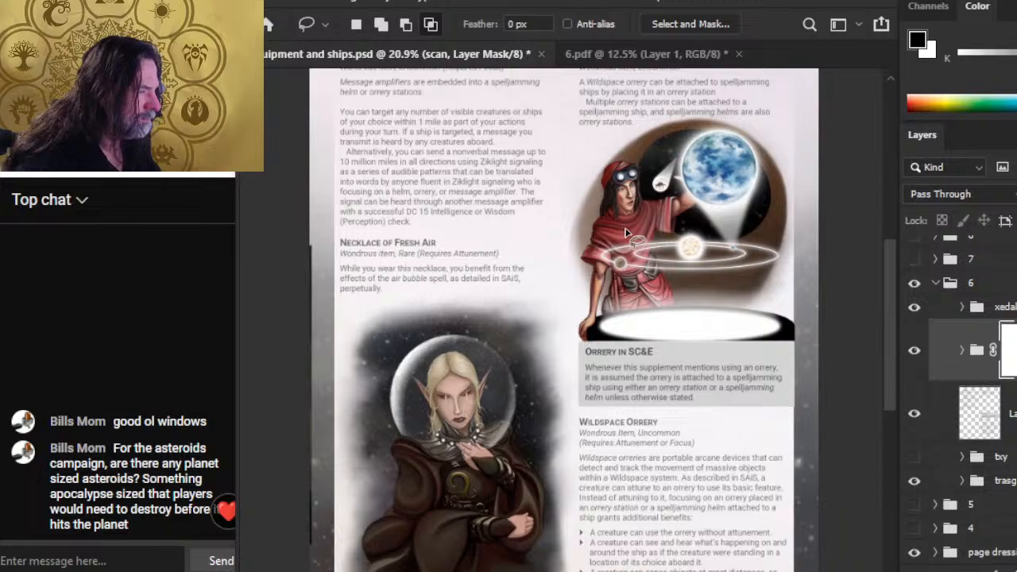
pyautogui.press('z')
pyautogui.press('l')
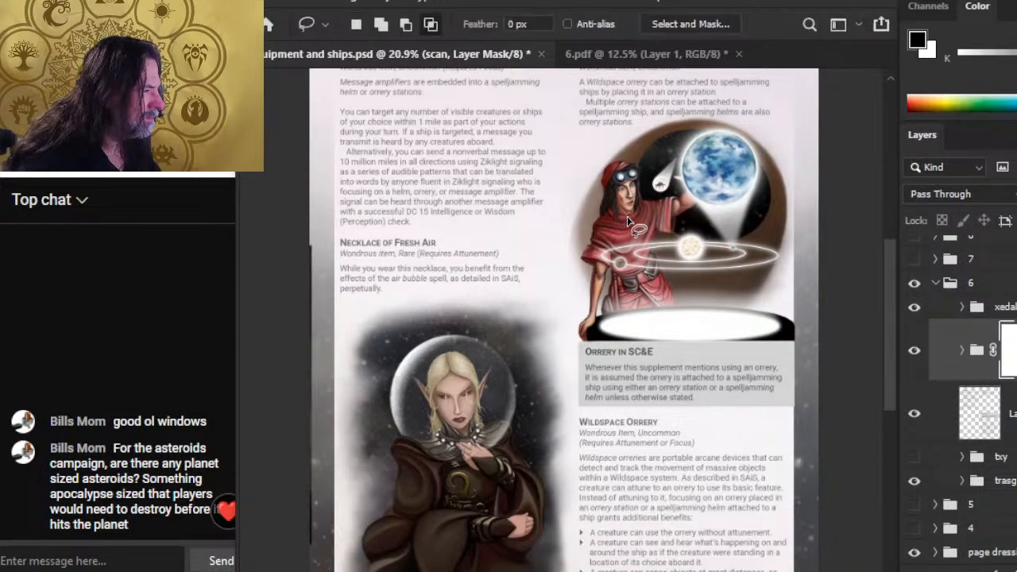
pyautogui.rightClick(641, 205)
pyautogui.click(698, 369)
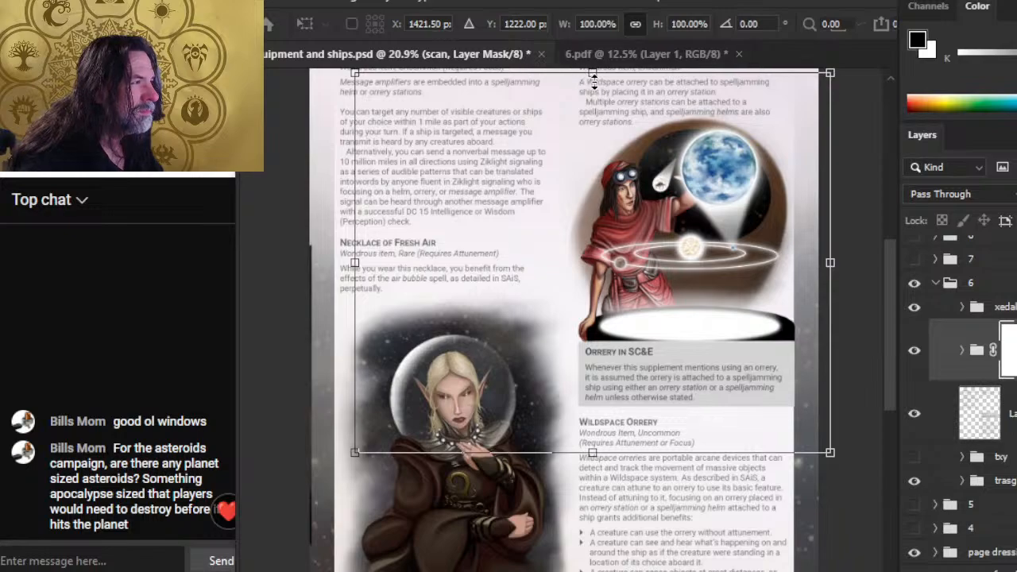
pyautogui.moveTo(592, 73); pyautogui.dragTo(592, 82)
pyautogui.press('Return')
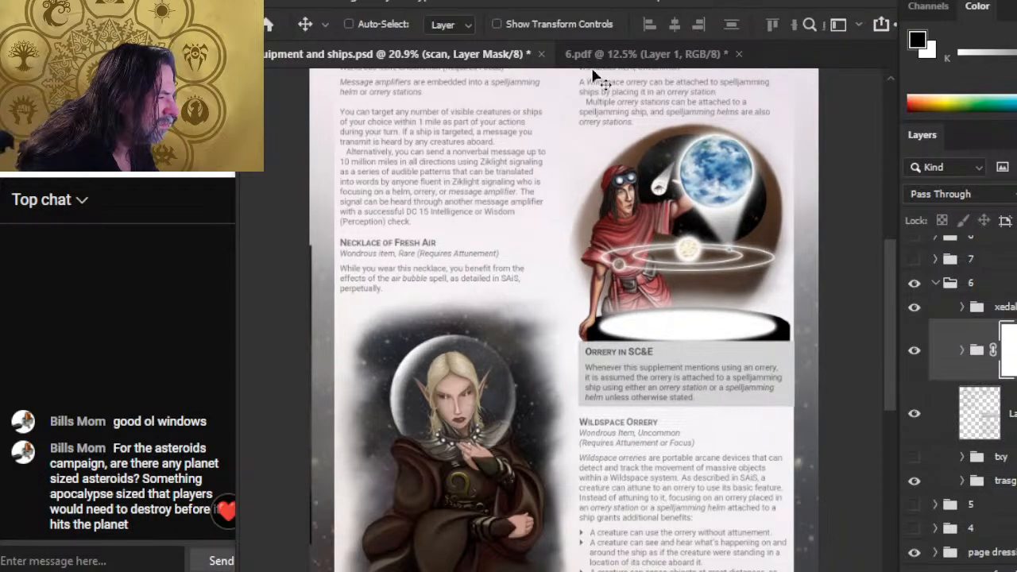
# Step: Shift the scaled scan group right so the table lines up with the sidebar's right edge, and inspect the join up close
pyautogui.press('z')
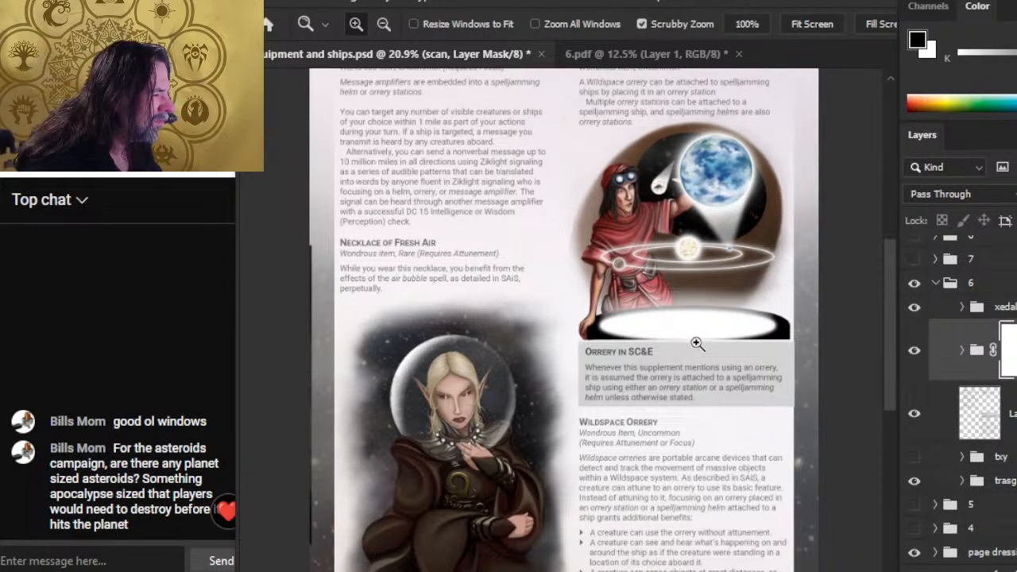
pyautogui.moveTo(697, 343); pyautogui.dragTo(732, 349)
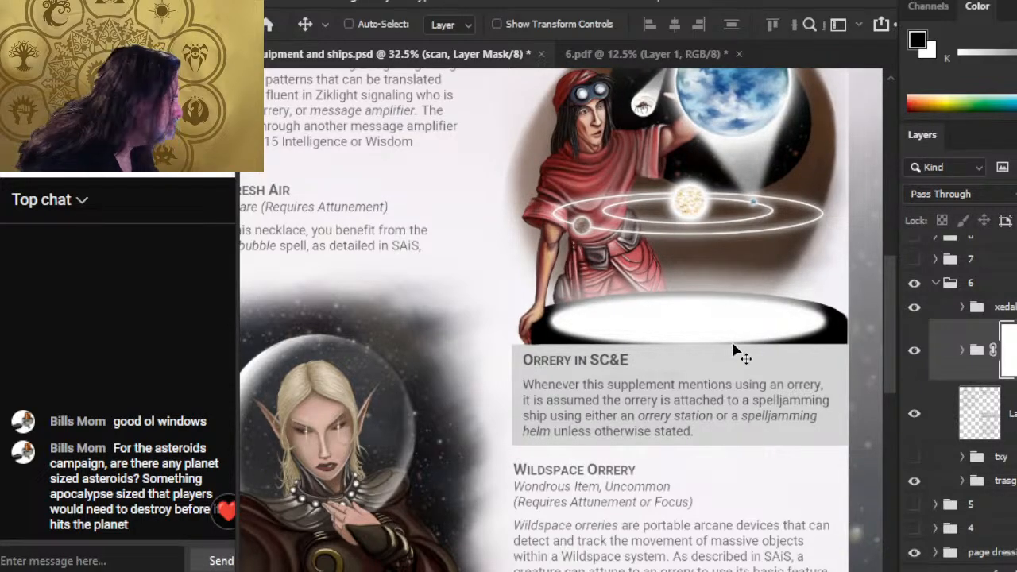
pyautogui.press('z')
pyautogui.moveTo(836, 328); pyautogui.dragTo(796, 414)
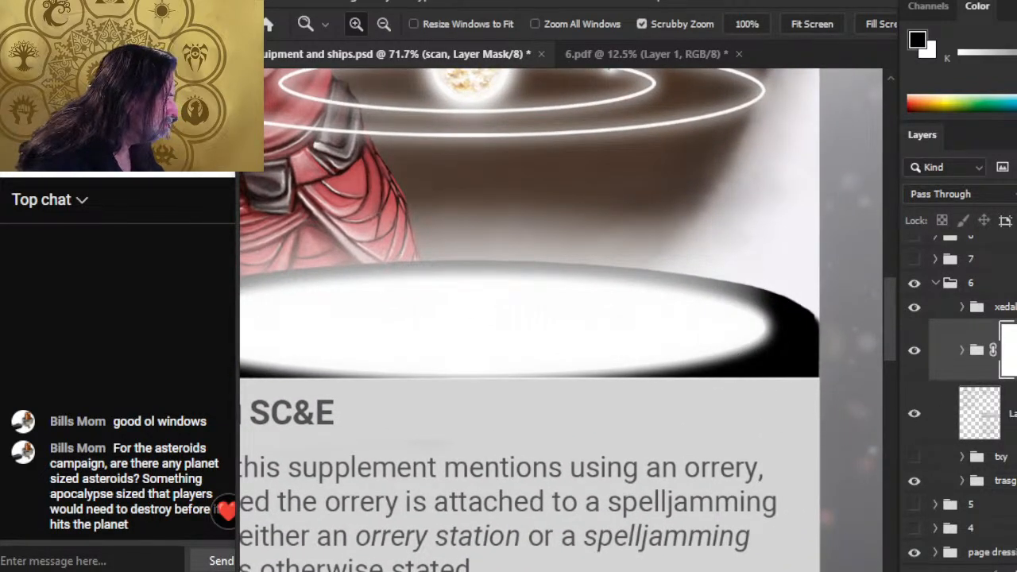
pyautogui.moveTo(806, 429); pyautogui.dragTo(617, 482)
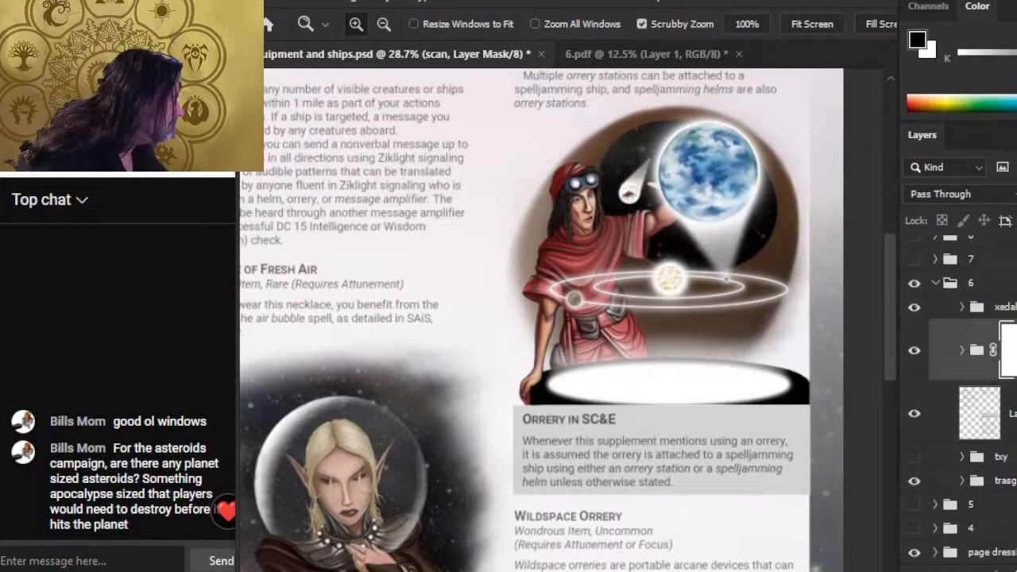
# Step: Toggle the visibility of the elf figure's subgroup in page group 6 to check what it holds
pyautogui.click(962, 308)
pyautogui.click(915, 417)
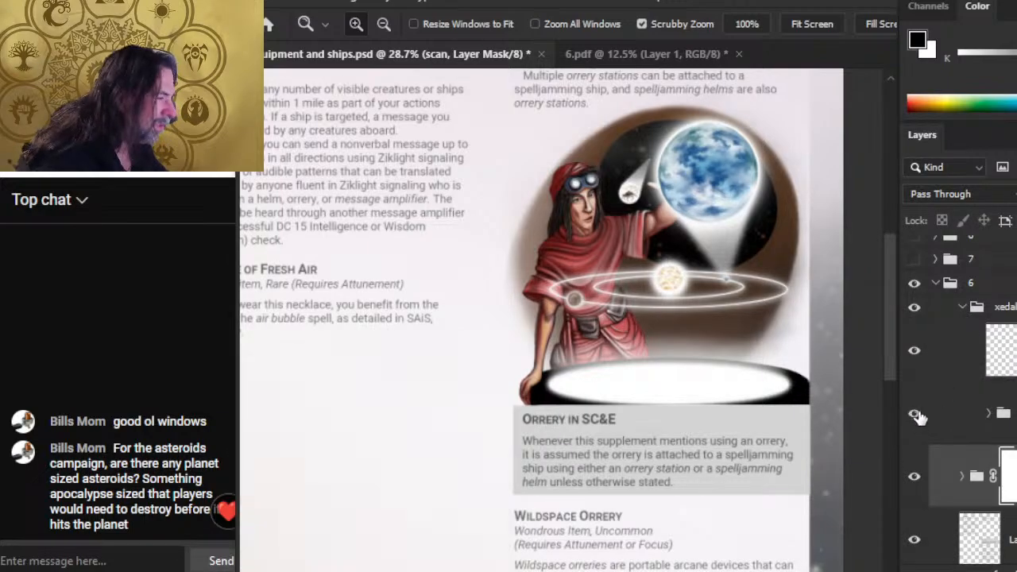
pyautogui.click(915, 417)
pyautogui.click(962, 308)
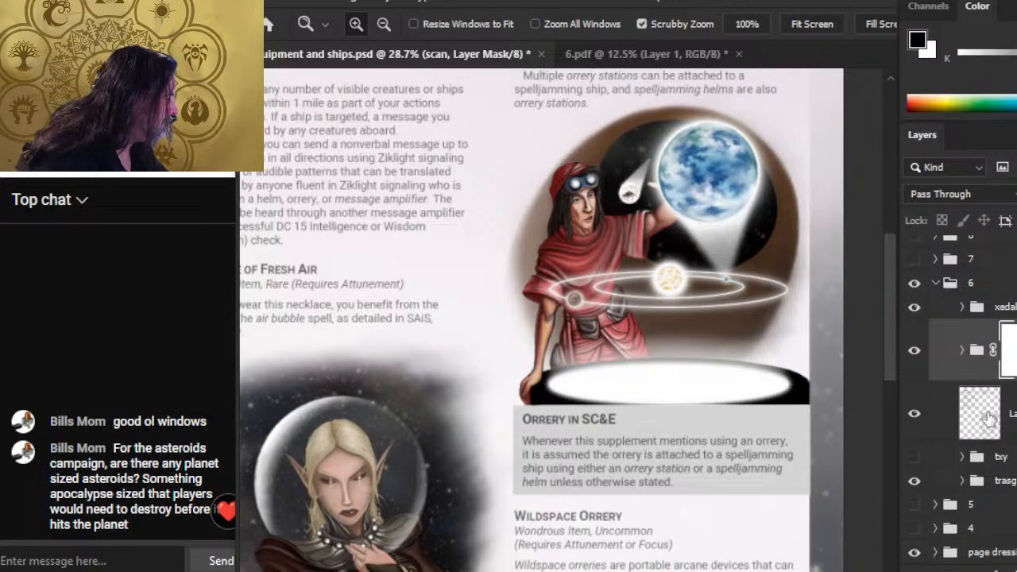
# Step: Expand the scan group, toggle the red-robed figure's group to check what it holds, and select that navigator group
pyautogui.click(962, 351)
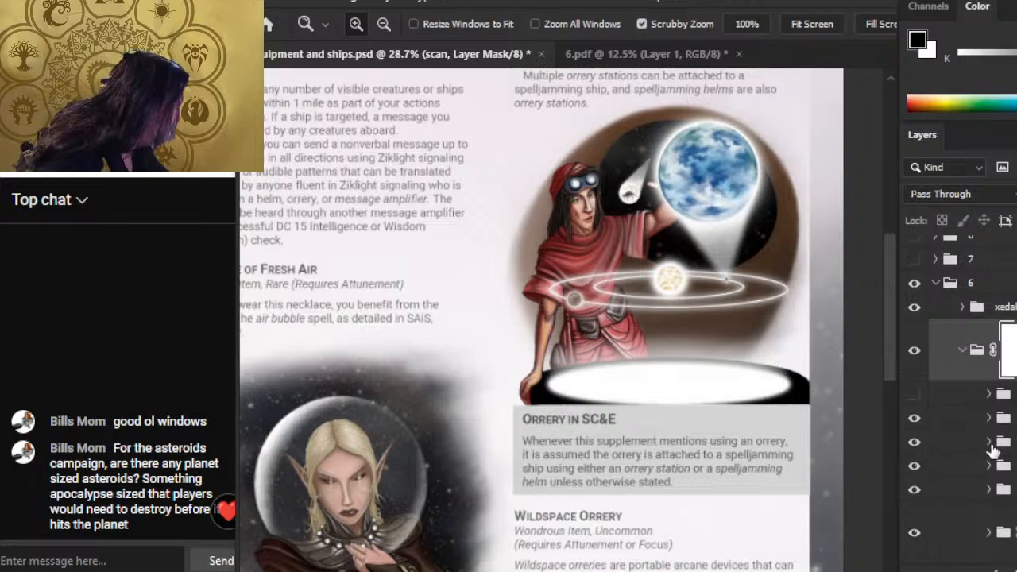
pyautogui.click(914, 466)
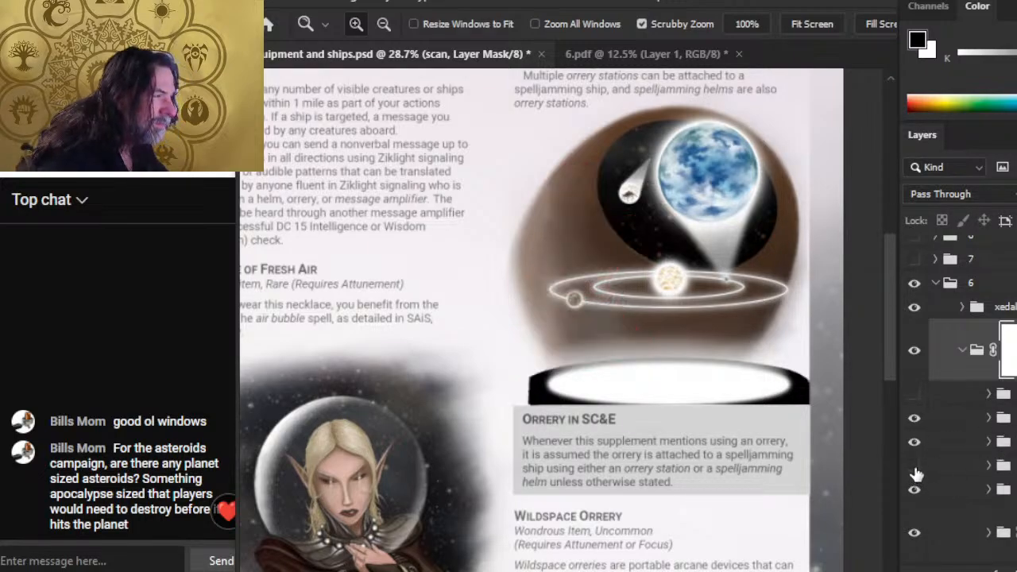
pyautogui.click(914, 466)
pyautogui.click(952, 466)
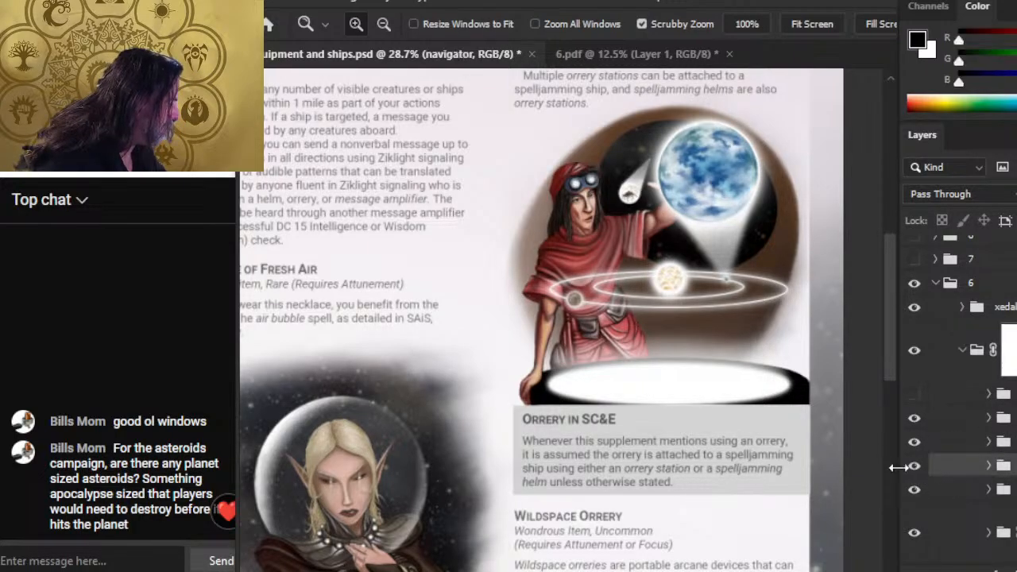
# Step: Nudge the navigator group left so the red-robed figure's hand lines up with the sidebar's left edge
pyautogui.press('v')
pyautogui.press('Left')
pyautogui.press('Left')
pyautogui.press('Left')
pyautogui.press('Left')
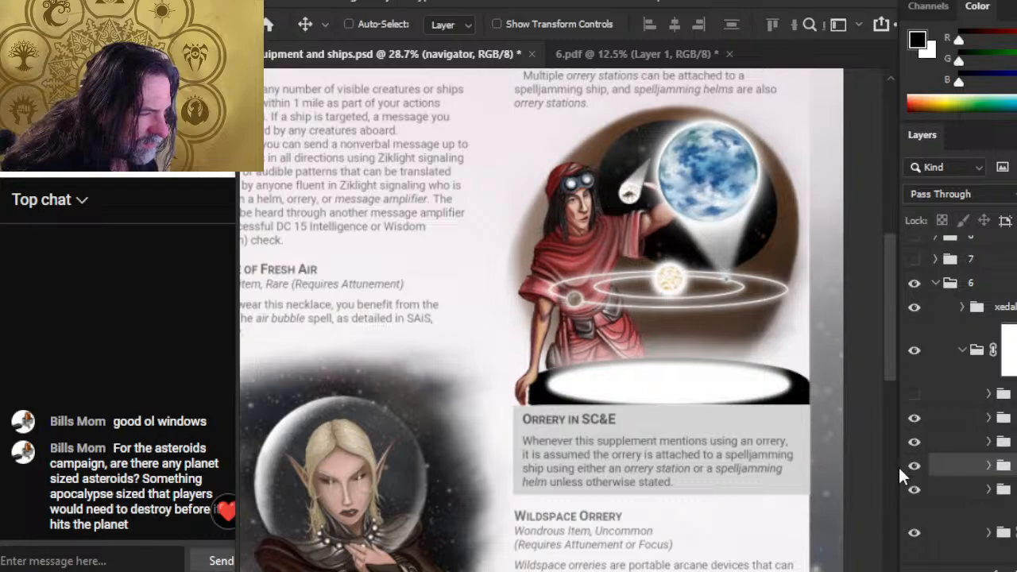
pyautogui.press('Left')
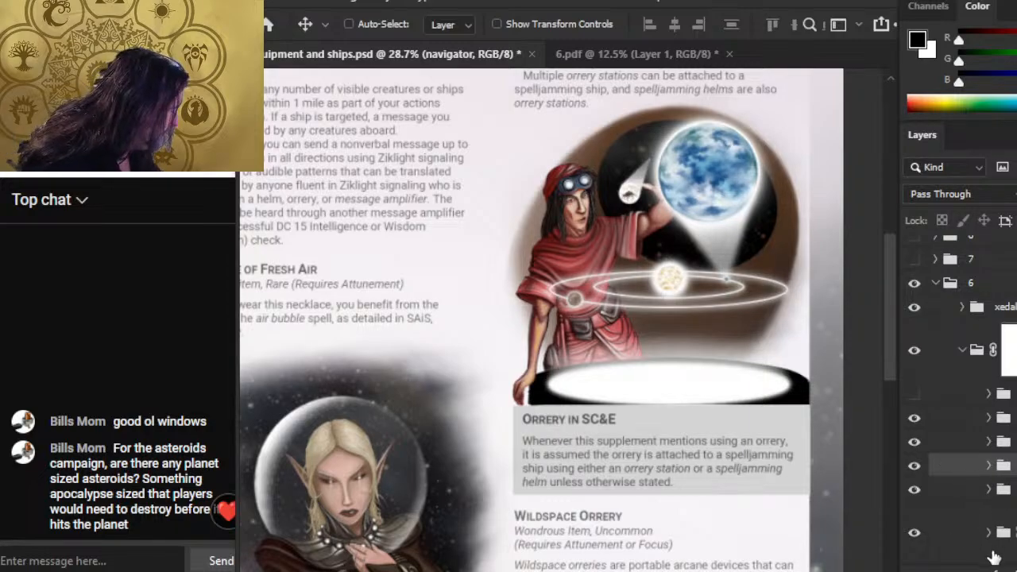
# Step: Expand the station group and toggle the visibility of Layer 353 to check which part of the table it holds
pyautogui.scroll(-5, 962, 397)
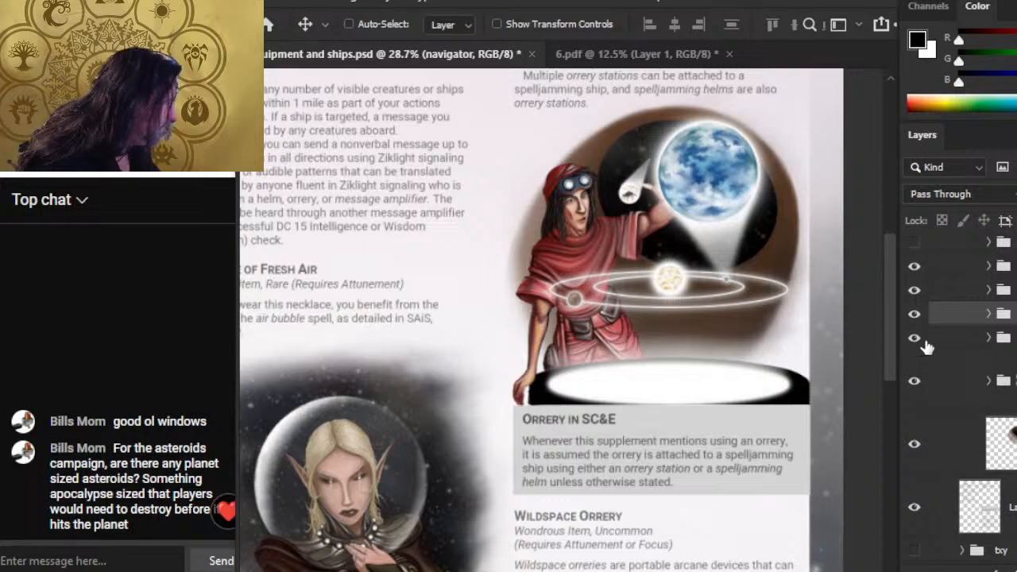
pyautogui.click(989, 338)
pyautogui.click(1009, 427)
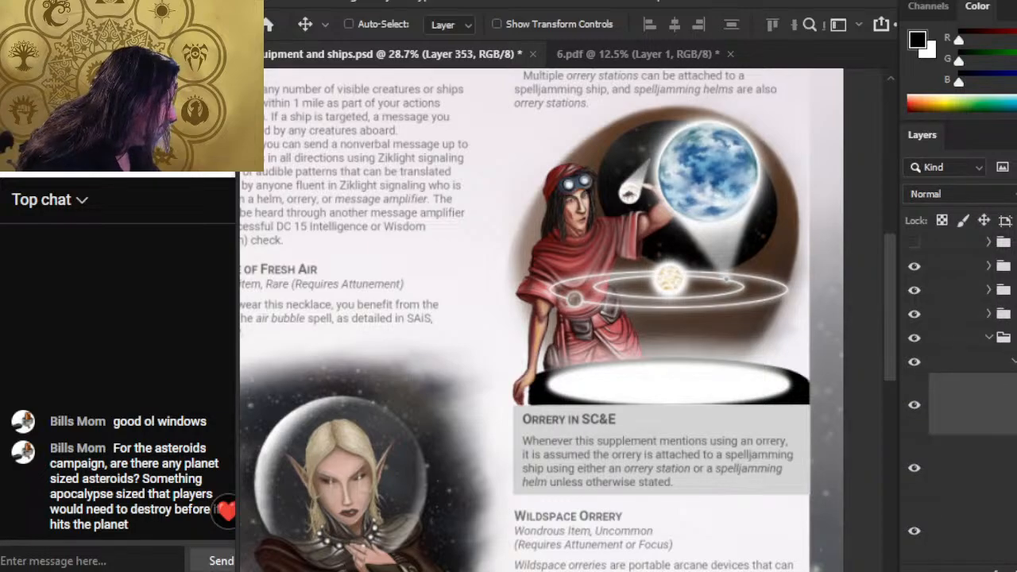
pyautogui.click(914, 405)
pyautogui.click(913, 405)
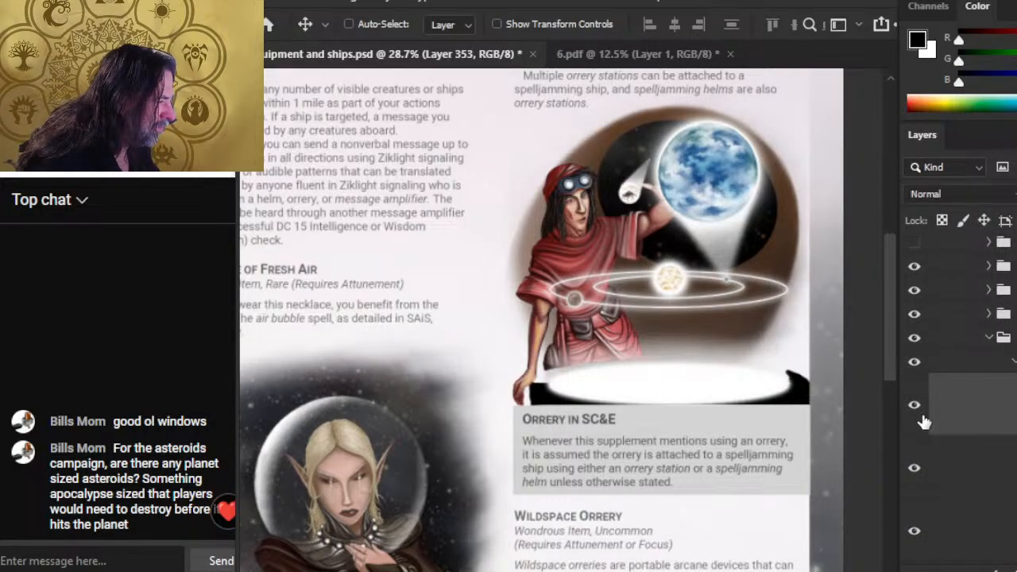
# Step: Paint the right end of the table black on Layer 1047, then erase and smudge its edge flush with the sidebar
pyautogui.click(943, 470)
pyautogui.press('z')
pyautogui.moveTo(816, 415); pyautogui.dragTo(845, 402)
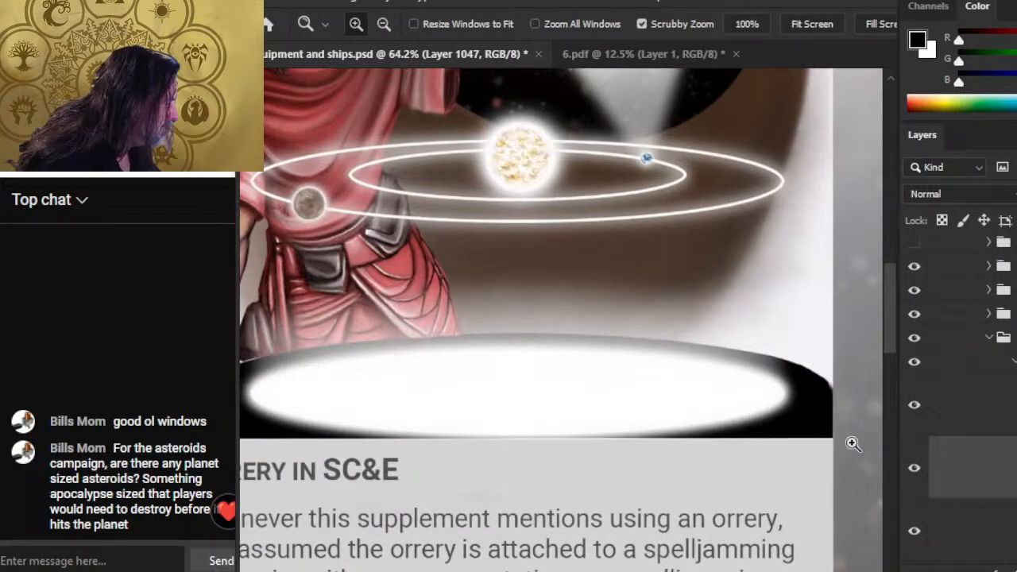
pyautogui.press('b')
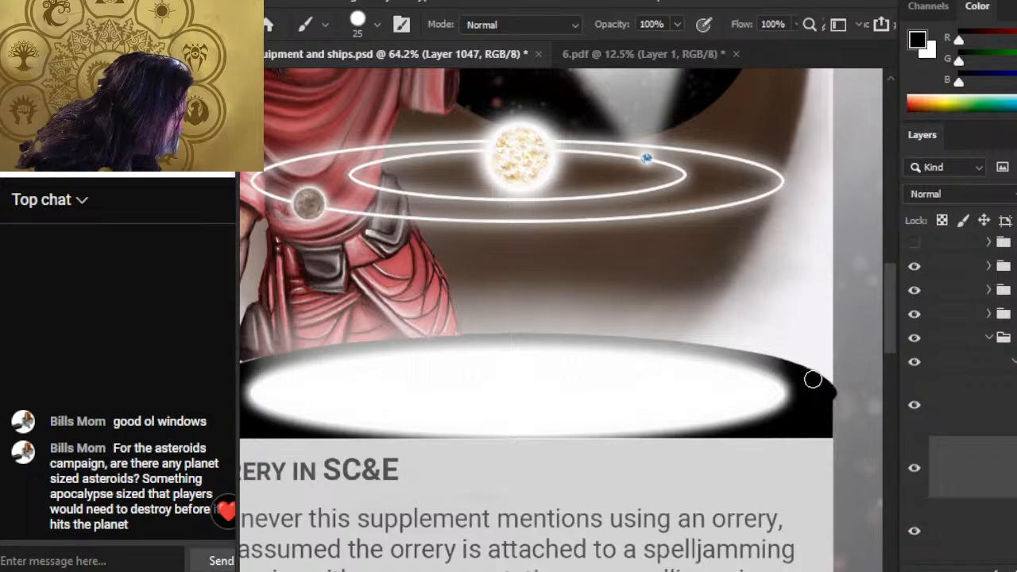
pyautogui.press('e')
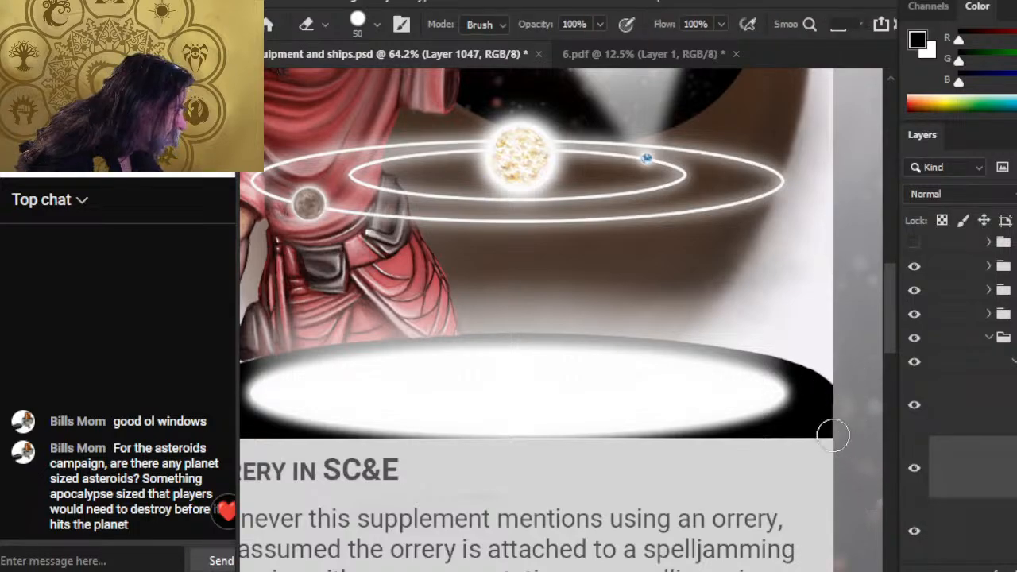
pyautogui.press('r')
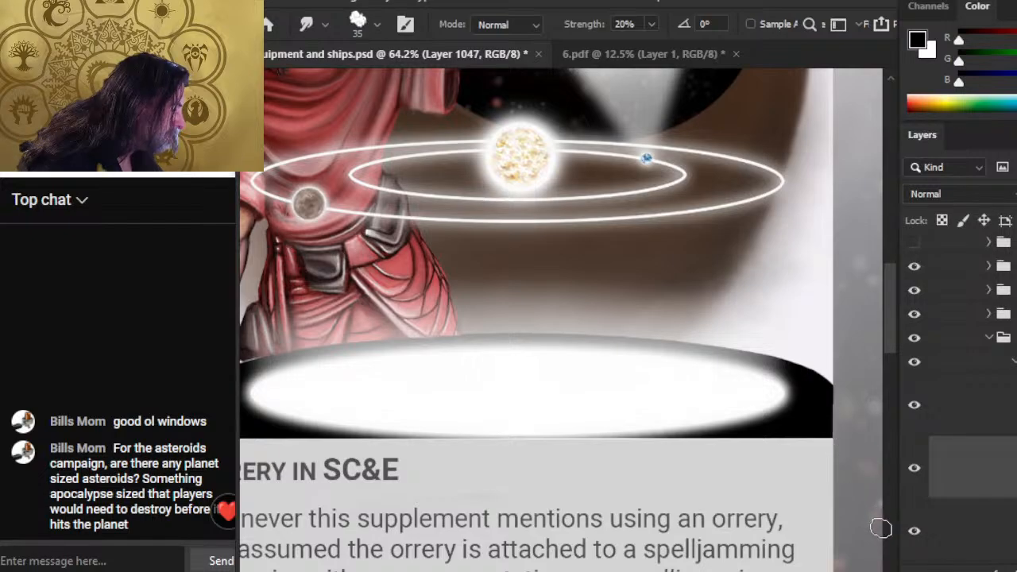
# Step: Duplicate Layer 1047 with the table's right end and flip the copy horizontally
pyautogui.rightClick(952, 389)
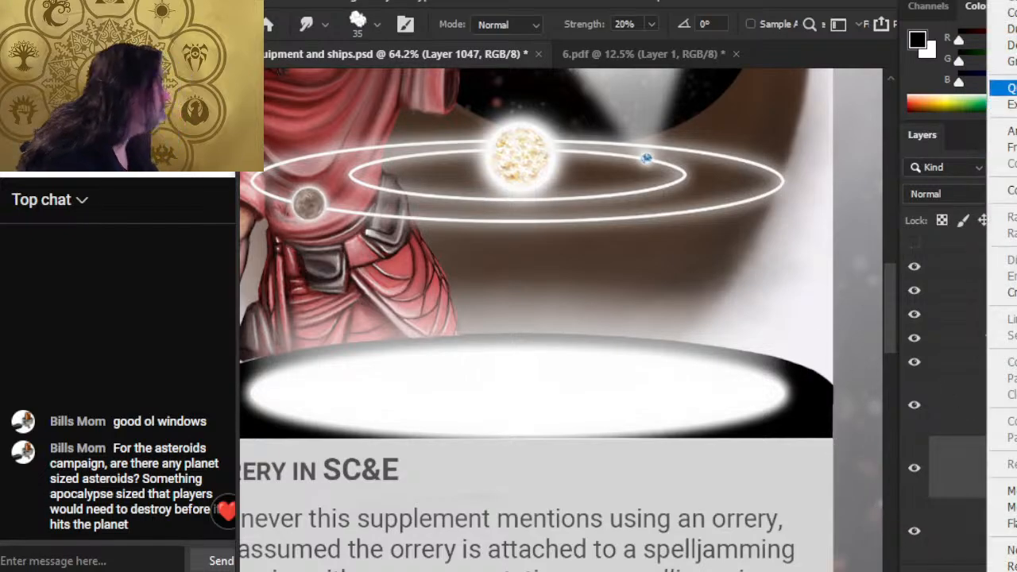
pyautogui.click(1003, 29)
pyautogui.press('Return')
pyautogui.press('l')
pyautogui.rightClick(618, 295)
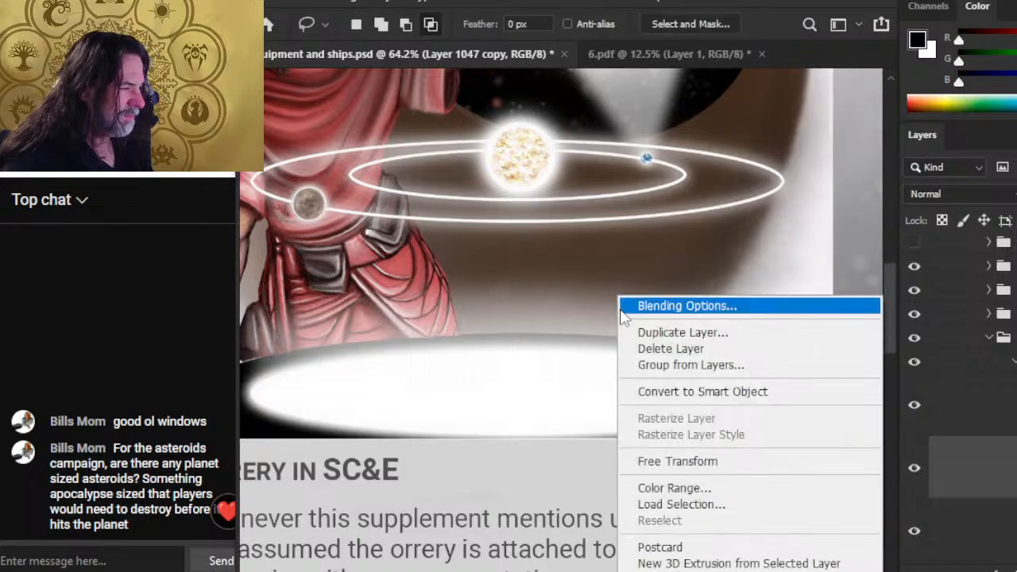
pyautogui.click(705, 469)
pyautogui.rightClick(598, 326)
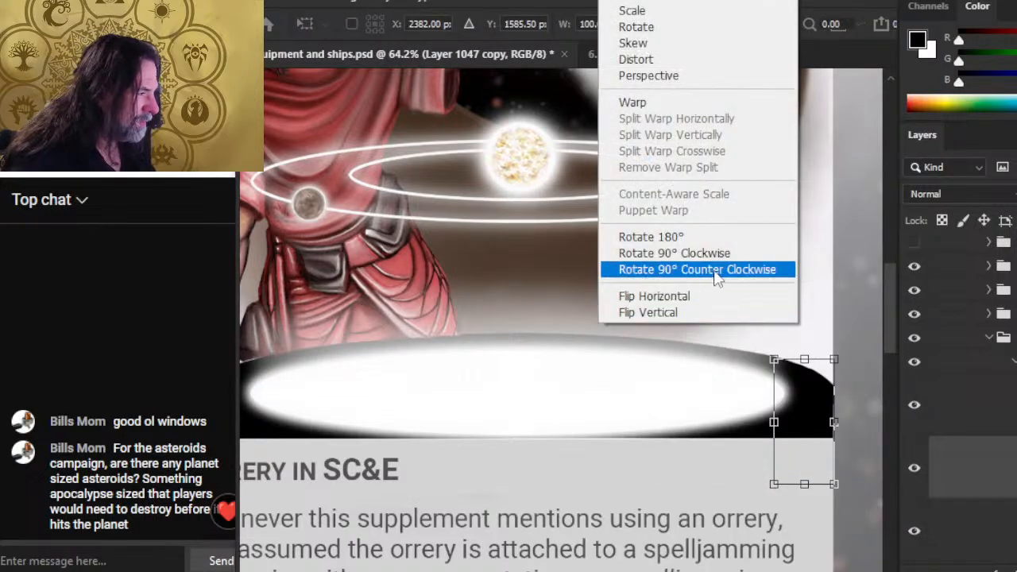
pyautogui.click(710, 299)
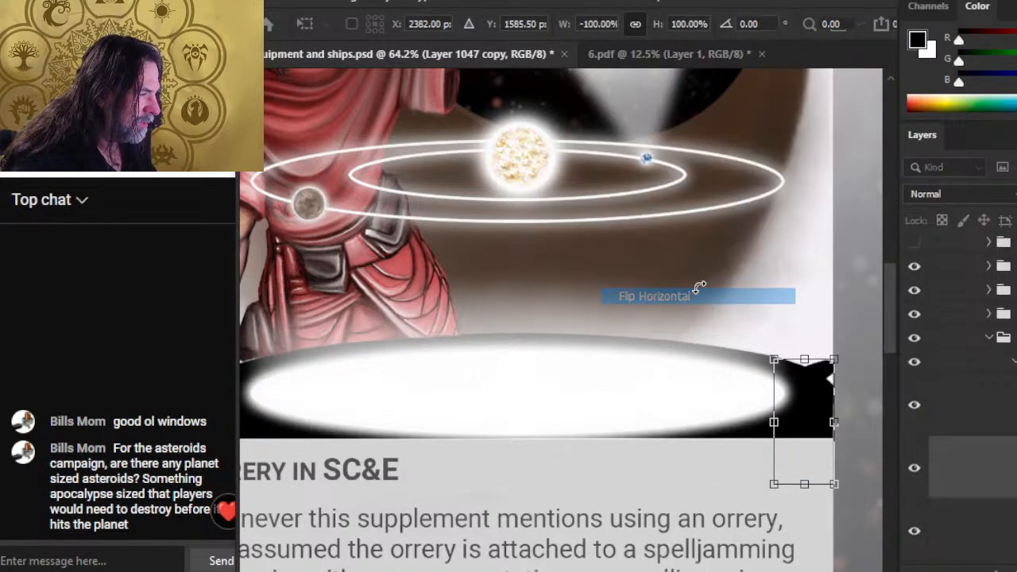
pyautogui.press('Return')
# Step: Move the flipped copy to the table's left end behind the figure's hand and fill the remaining gaps with black
pyautogui.press('v')
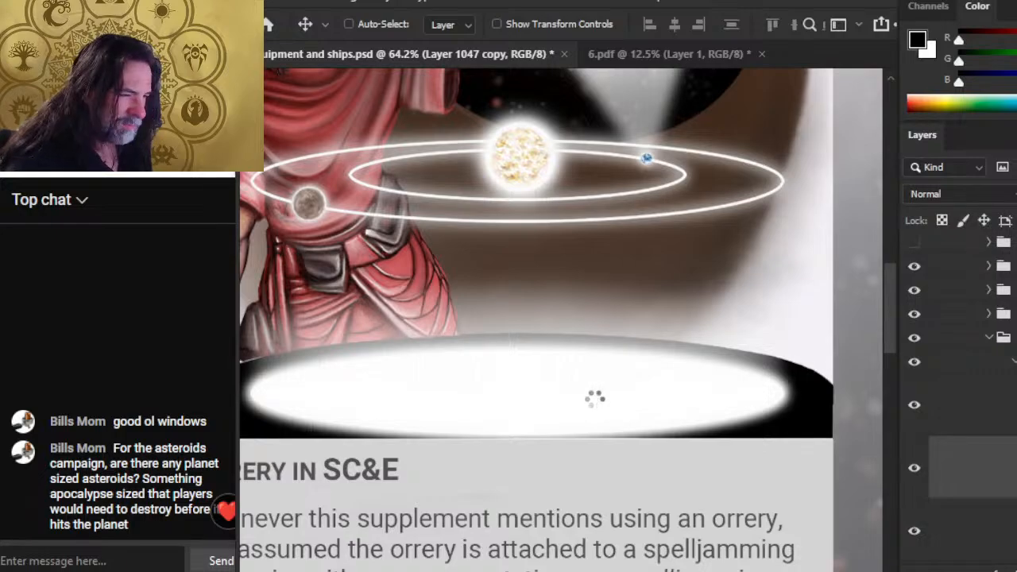
pyautogui.moveTo(412, 414); pyautogui.dragTo(643, 437)
pyautogui.press('b')
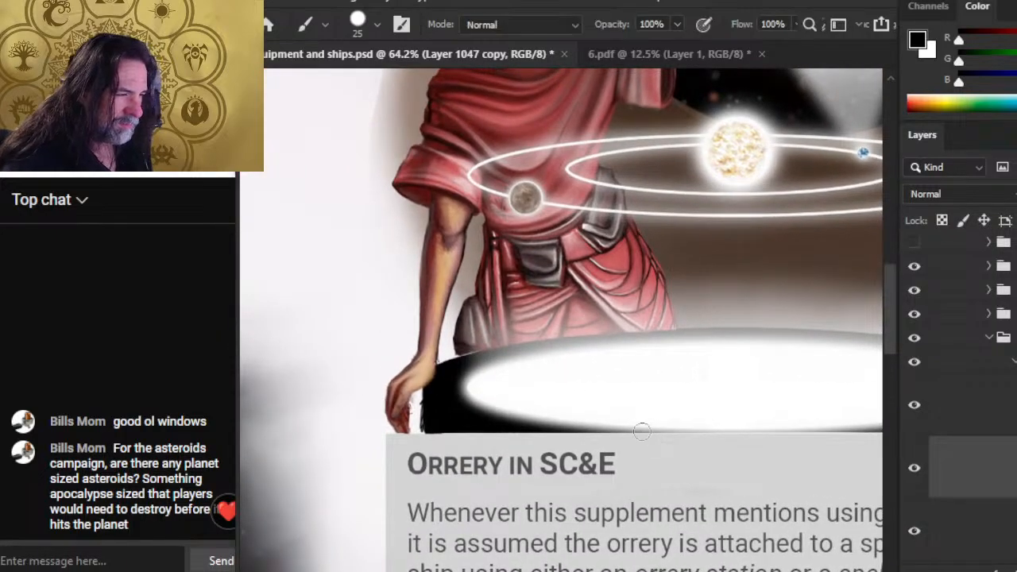
pyautogui.press('v')
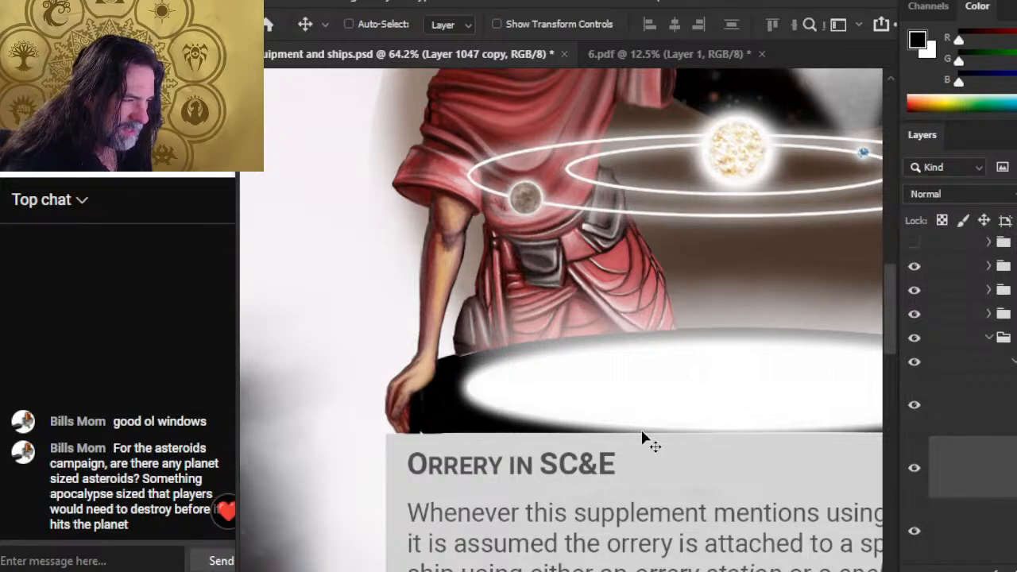
pyautogui.press('b')
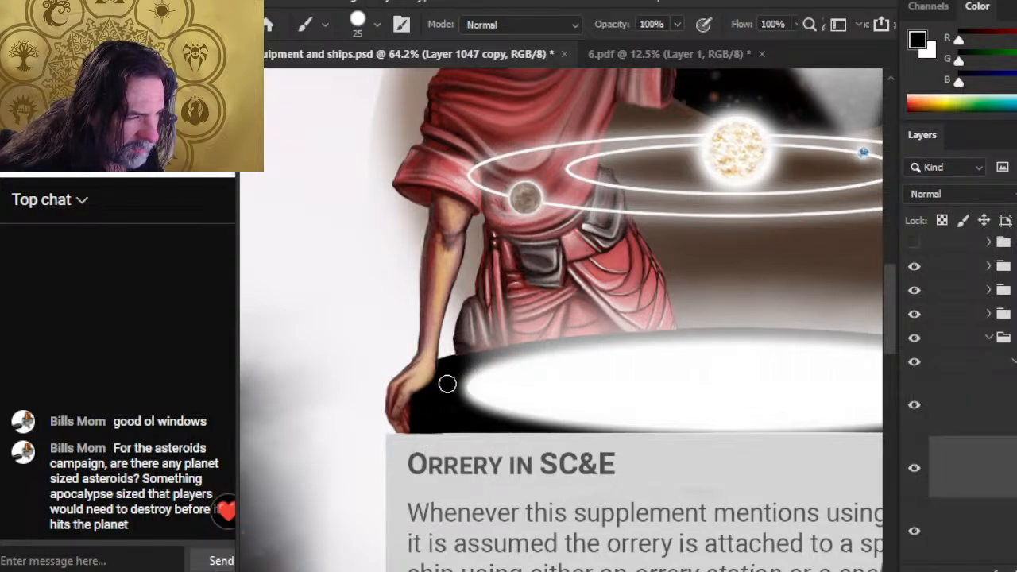
# Step: Collapse the station and scan groups and make the scan group the selected one
pyautogui.press('z')
pyautogui.scroll(-3, 495, 410)
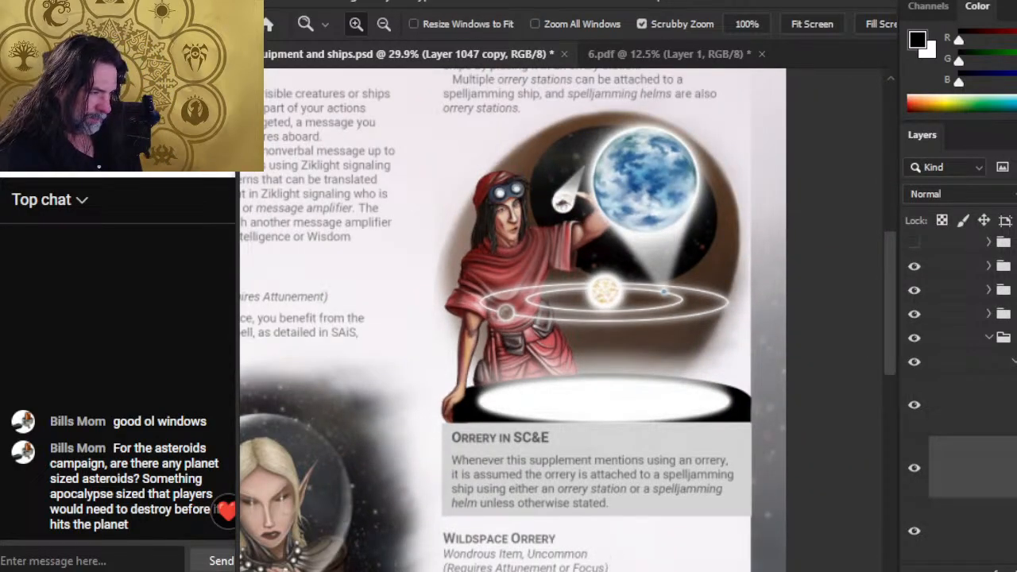
pyautogui.scroll(-2, 614, 534)
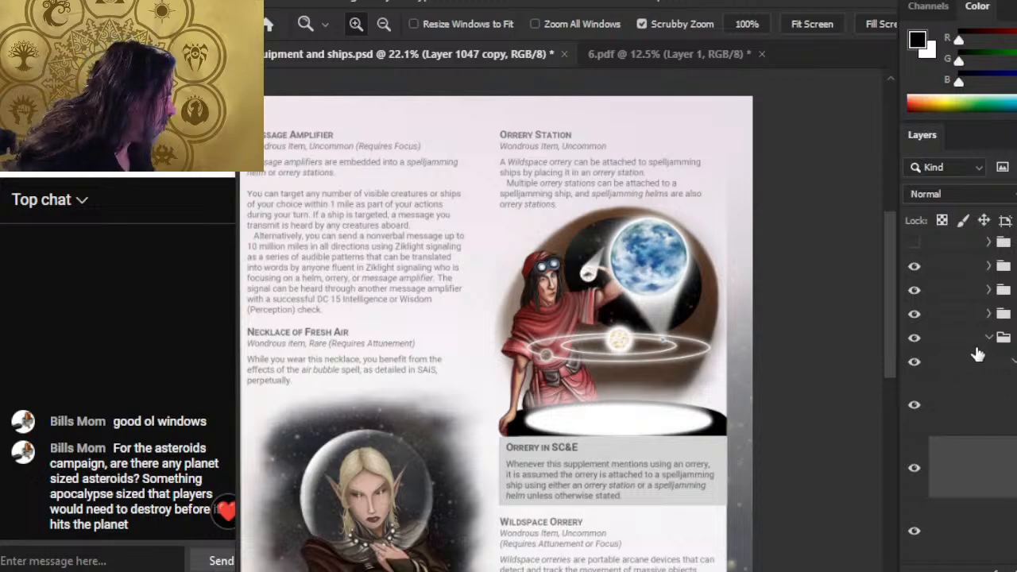
pyautogui.click(988, 340)
pyautogui.moveTo(619, 454); pyautogui.dragTo(646, 353)
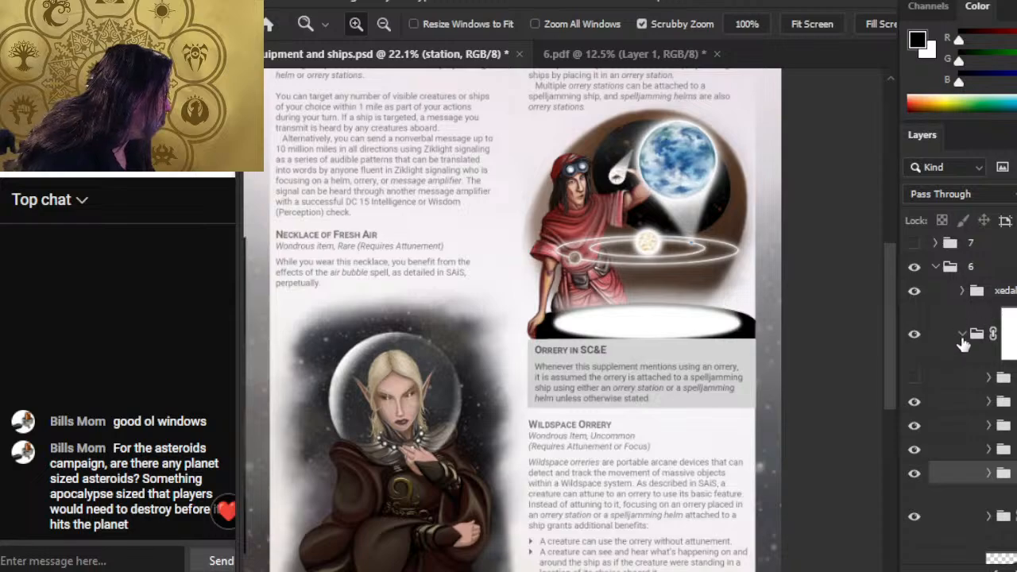
pyautogui.click(969, 352)
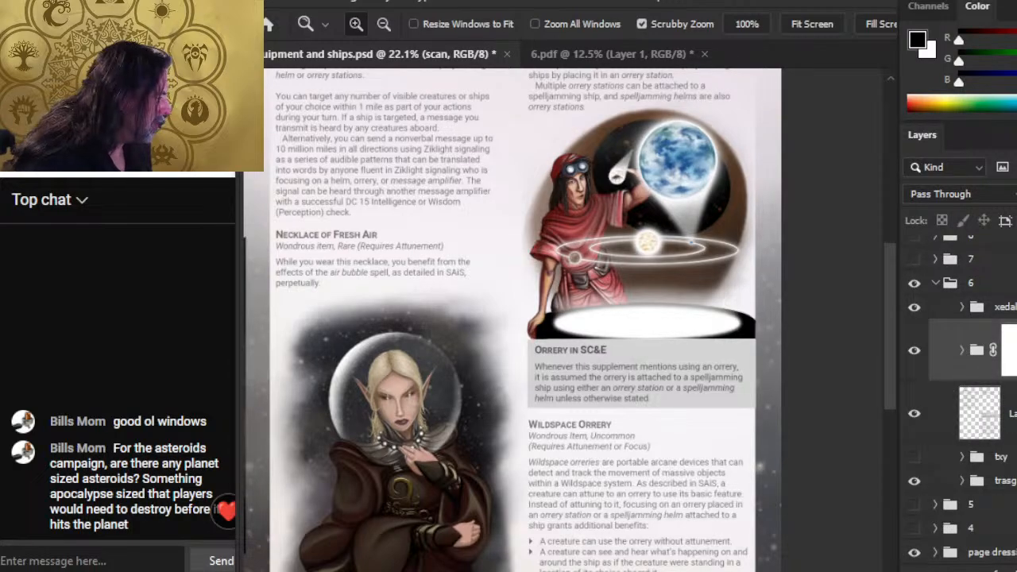
# Step: Target the scan group's layer mask with the Brush and examine where both ends of the table meet the sidebar
pyautogui.press('v')
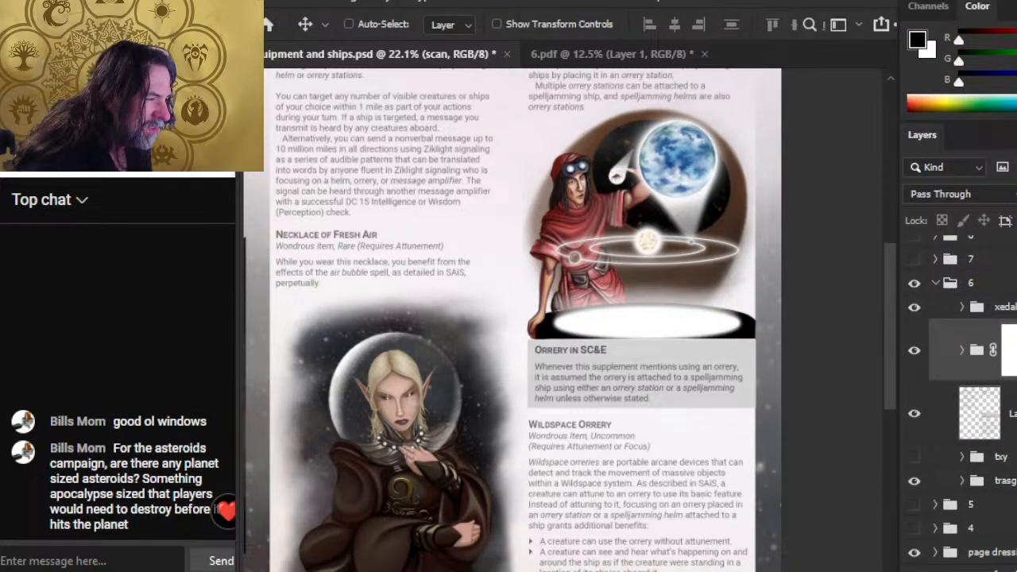
pyautogui.press('z')
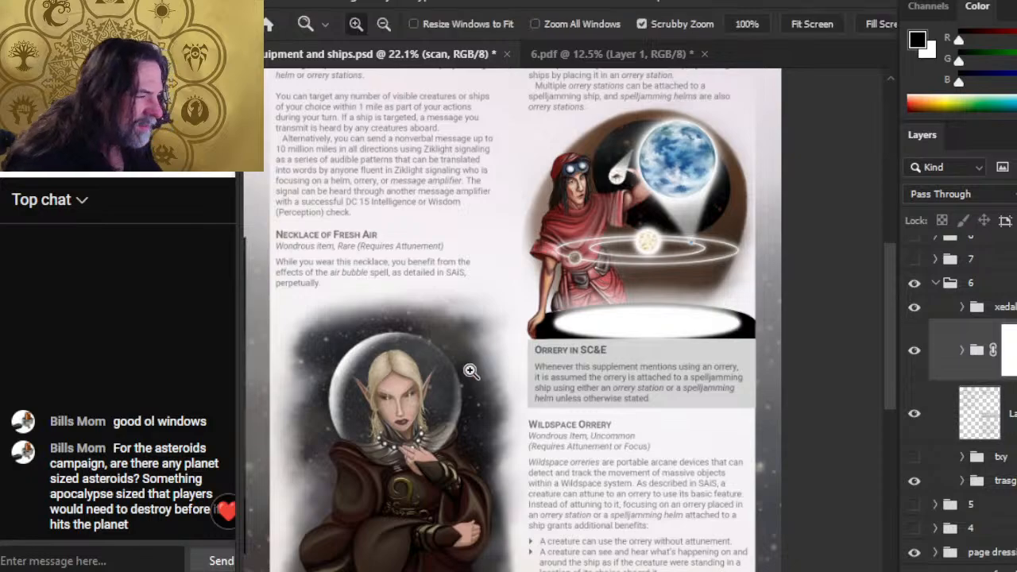
pyautogui.moveTo(528, 340); pyautogui.dragTo(627, 415)
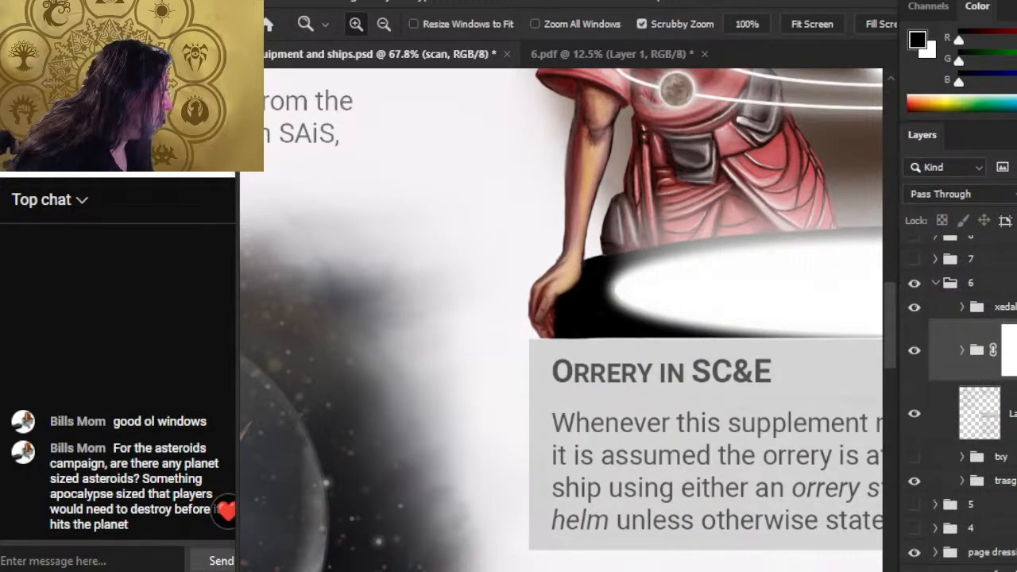
pyautogui.press('b')
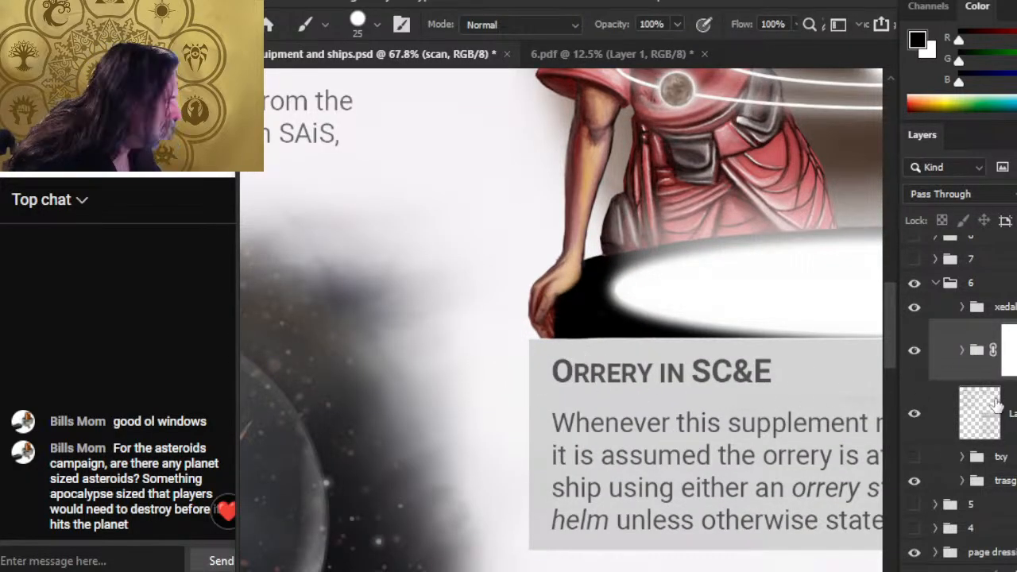
pyautogui.click(1006, 369)
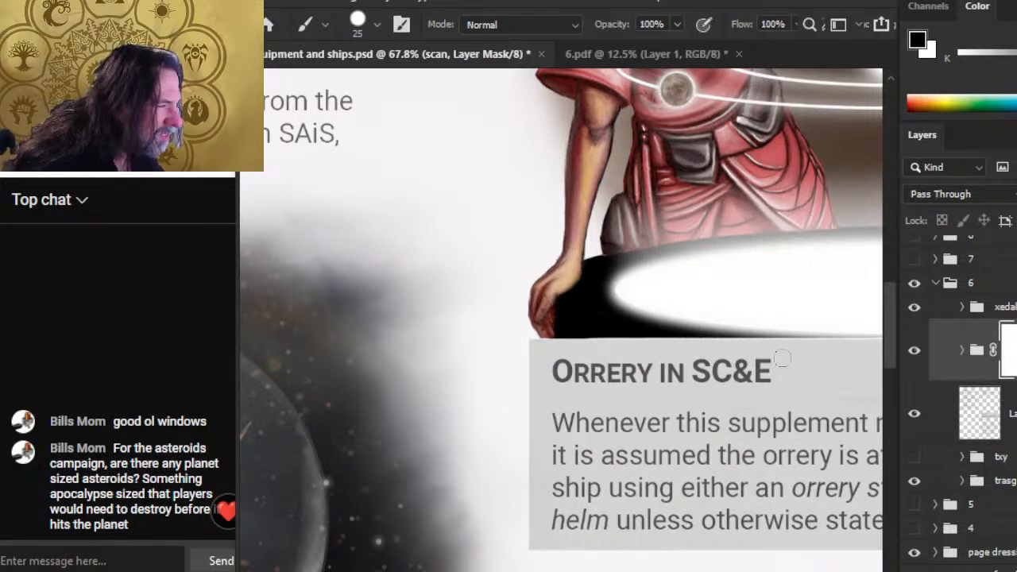
pyautogui.hscroll(8, 782, 359)
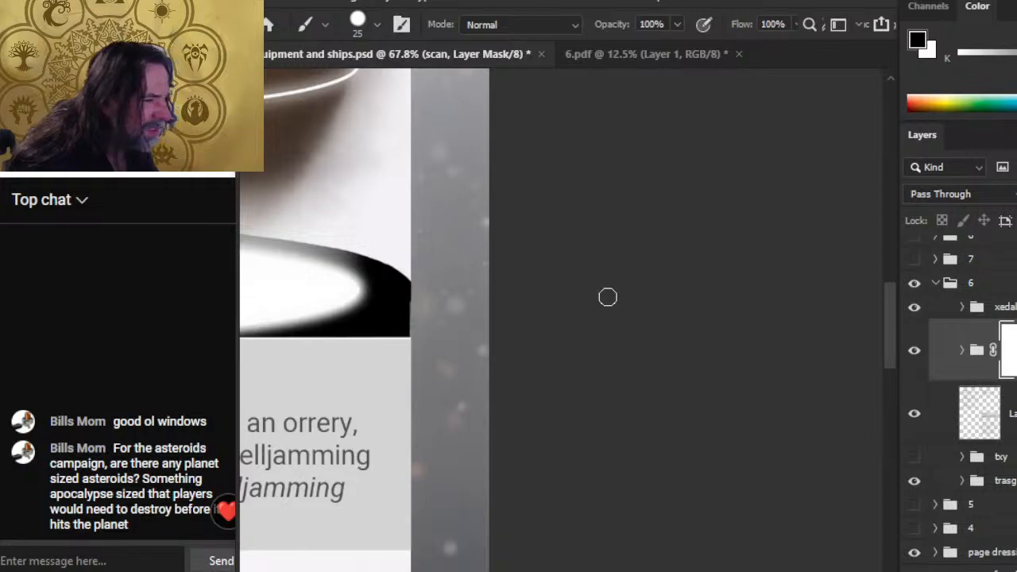
pyautogui.moveTo(607, 297); pyautogui.dragTo(865, 397)
# Step: Inspect the join below the figure's hand and toggle the grey sidebar layer to compare its edge with the table's
pyautogui.press('v')
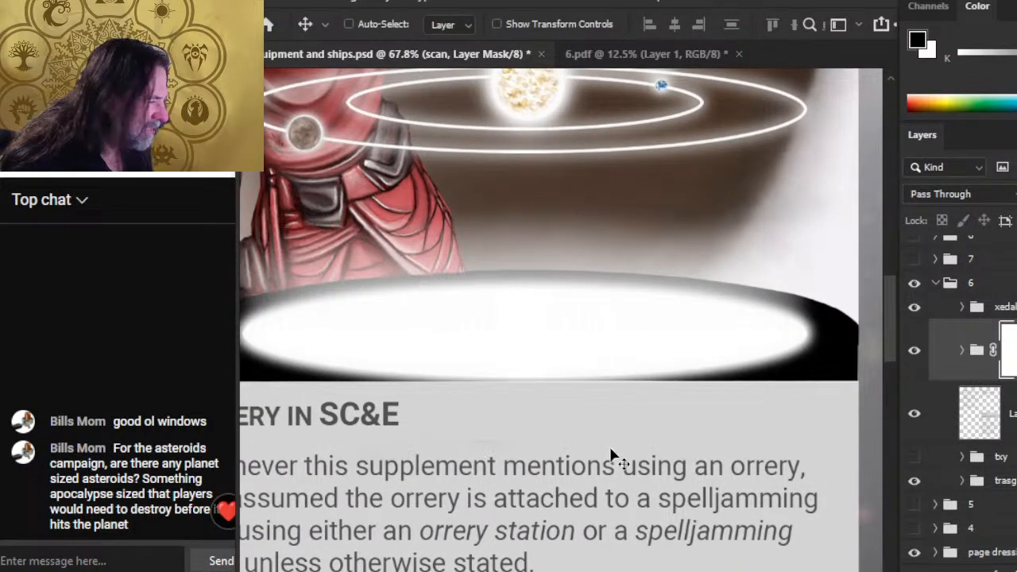
pyautogui.moveTo(503, 458); pyautogui.dragTo(703, 457)
pyautogui.press('z')
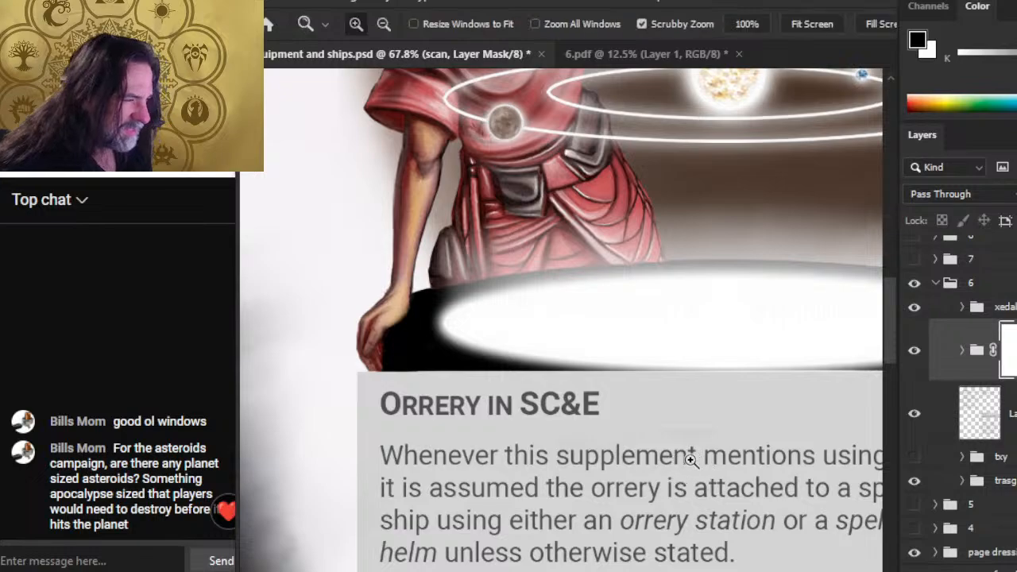
pyautogui.scroll(-3, 692, 466)
pyautogui.scroll(3, 590, 449)
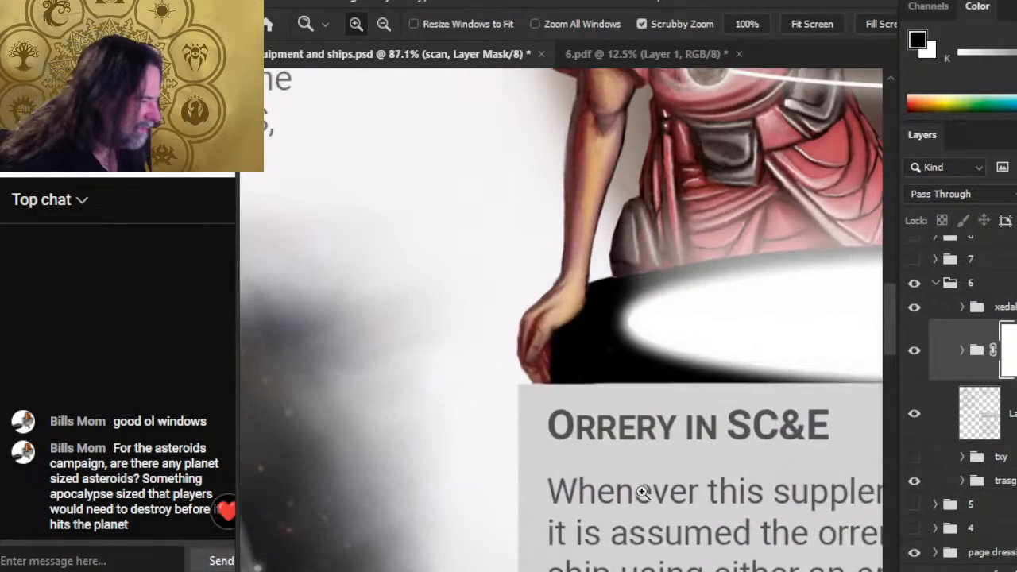
pyautogui.click(914, 415)
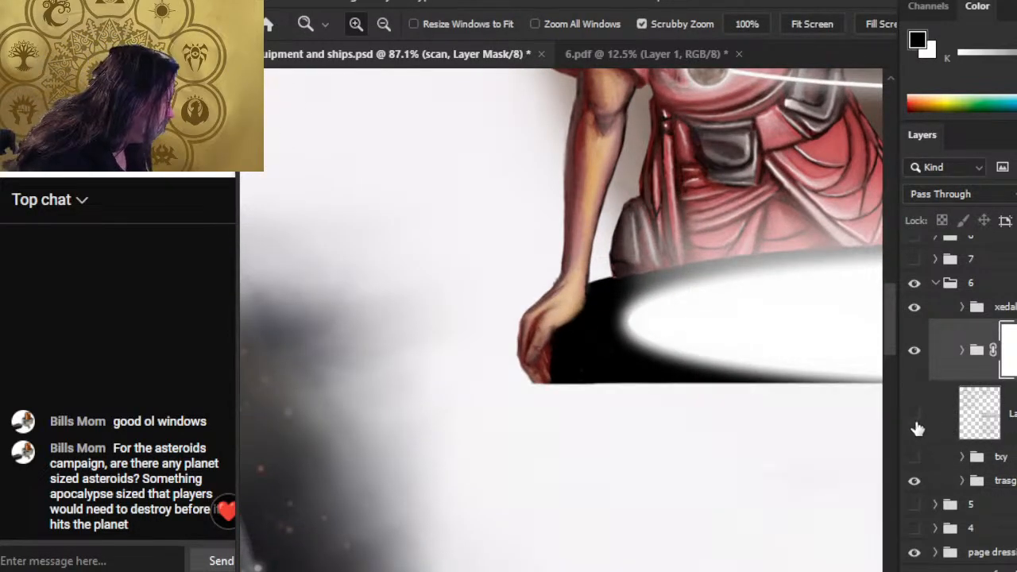
pyautogui.click(914, 414)
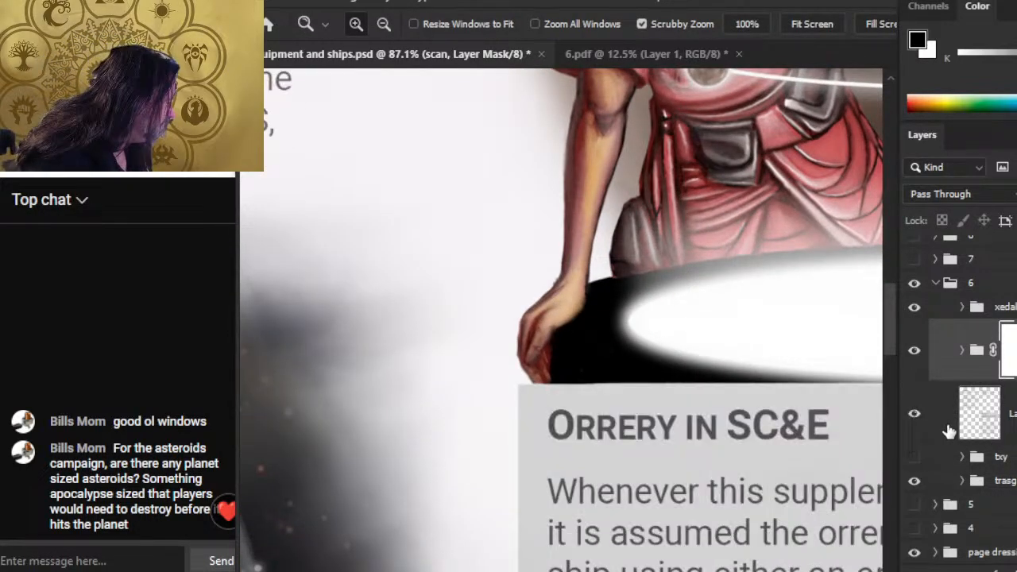
# Step: Try to trim the table's lower edge below the figure's hand by brushing black on the scan group's layer mask
pyautogui.click(949, 373)
pyautogui.press('b')
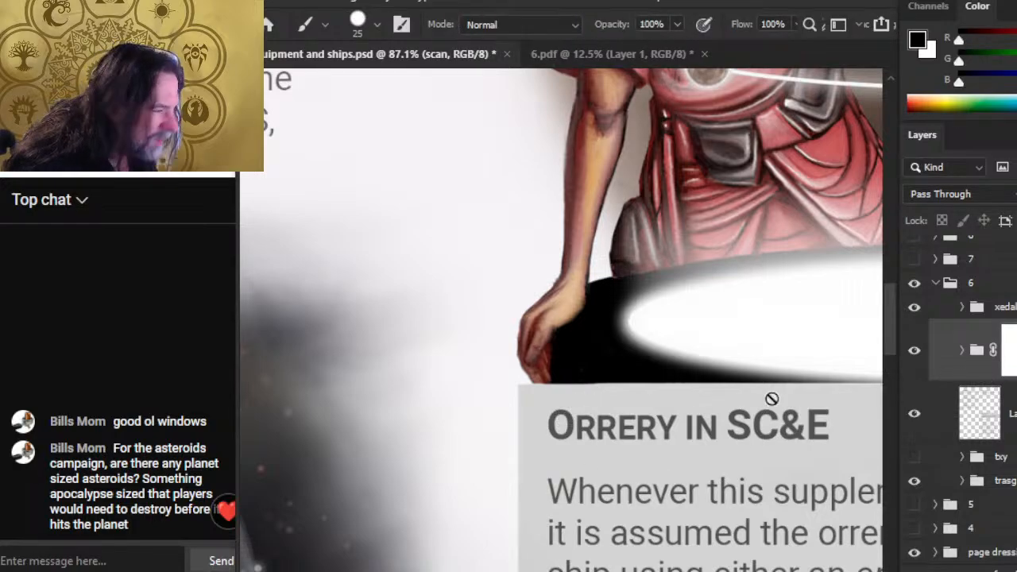
pyautogui.click(1008, 362)
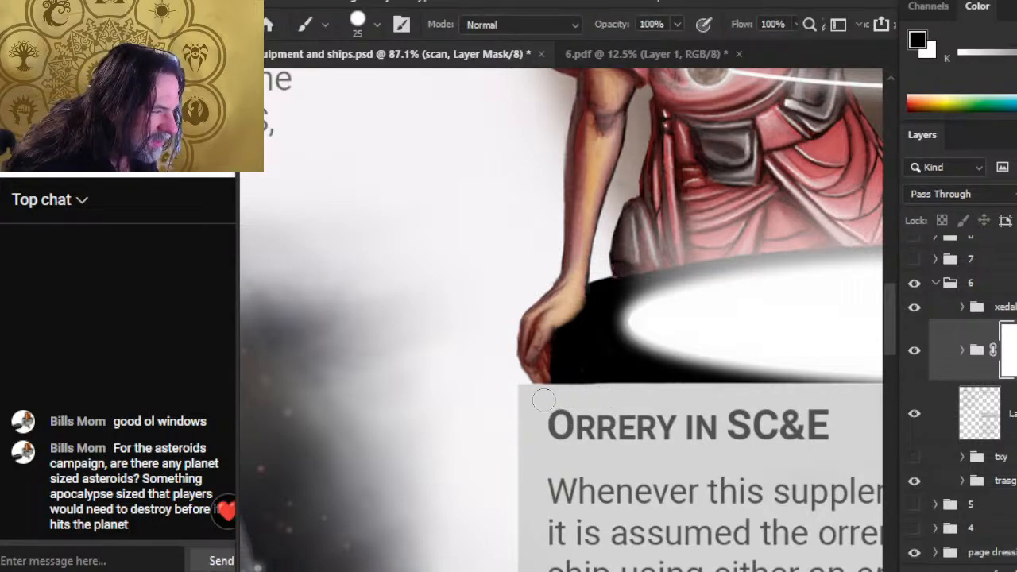
pyautogui.moveTo(617, 399); pyautogui.dragTo(548, 383)
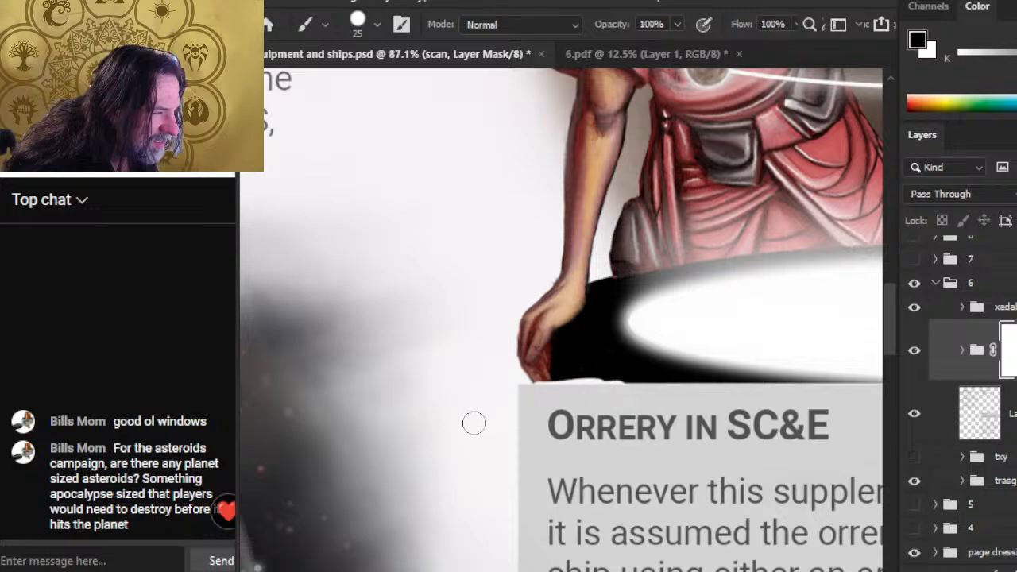
pyautogui.hotkey('ctrl', 'z')
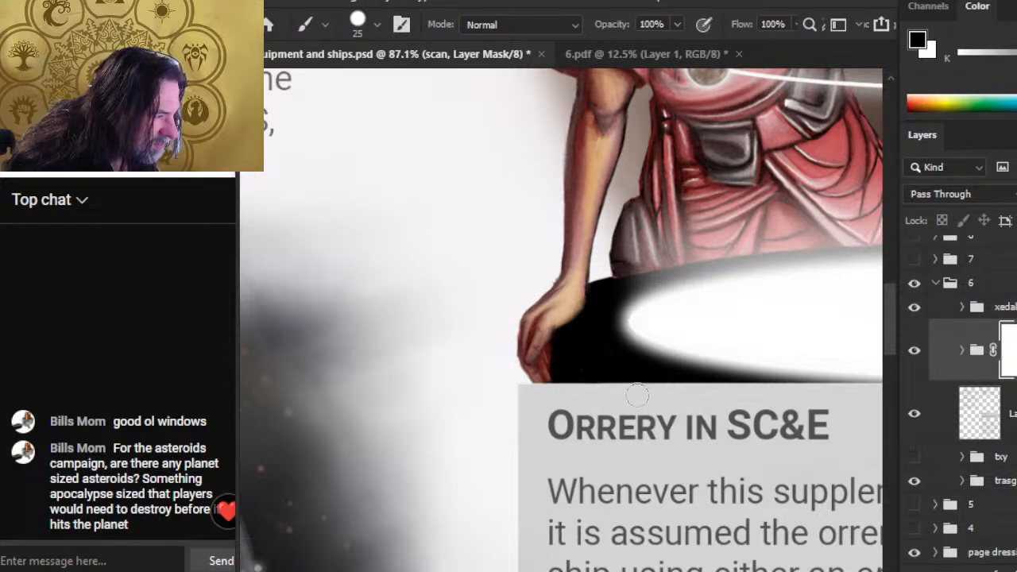
# Step: Examine how both ends of the black table meet the sidebar's upper edge
pyautogui.moveTo(818, 409); pyautogui.dragTo(643, 520)
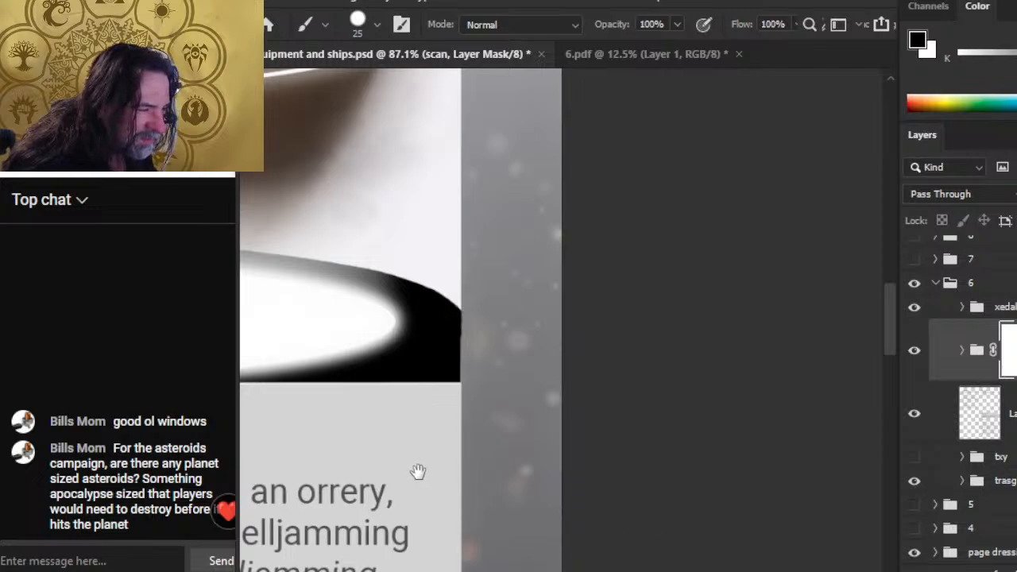
pyautogui.moveTo(415, 472); pyautogui.dragTo(699, 505)
pyautogui.press('e')
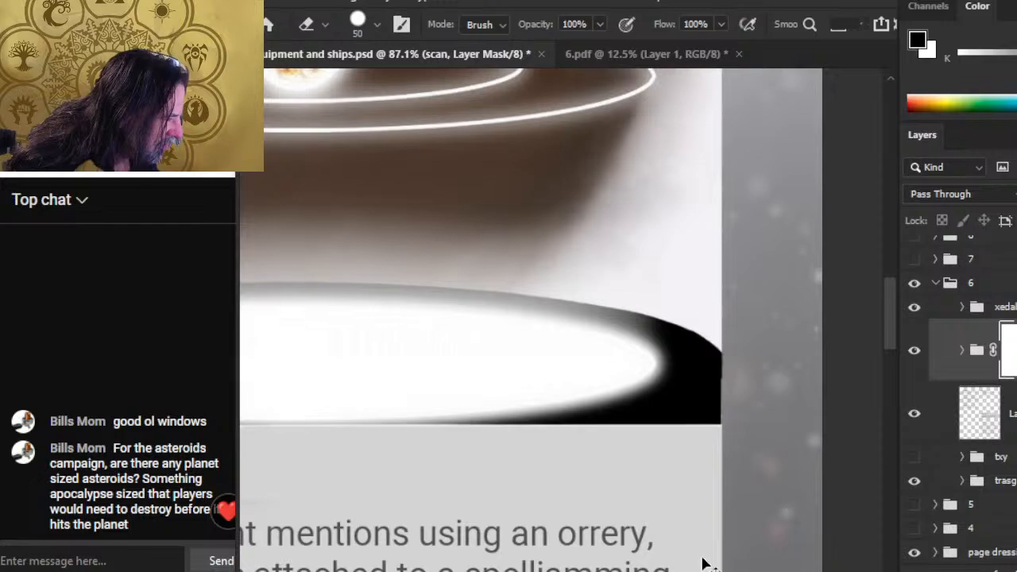
pyautogui.press('v')
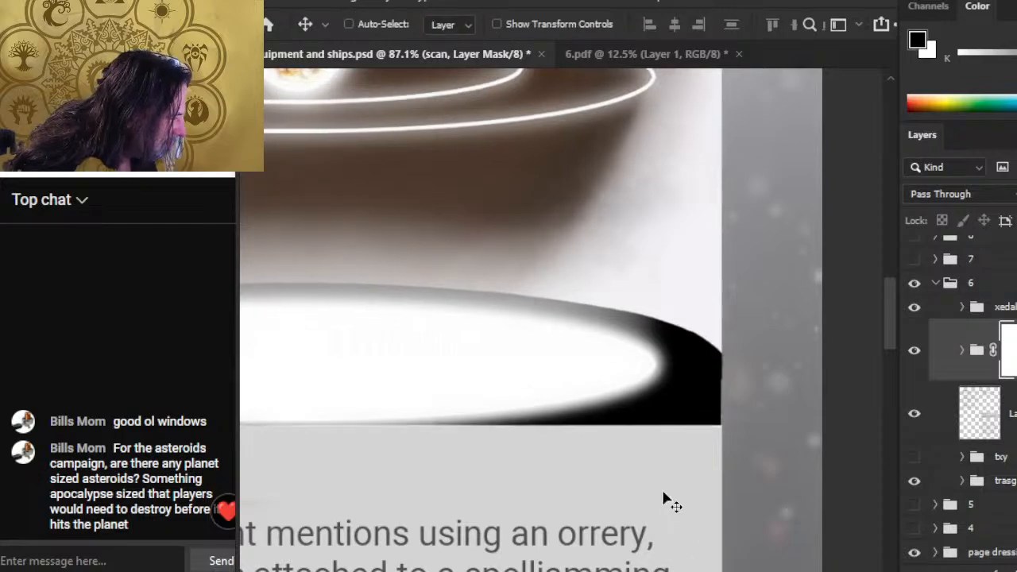
pyautogui.hscroll(-10, 664, 498)
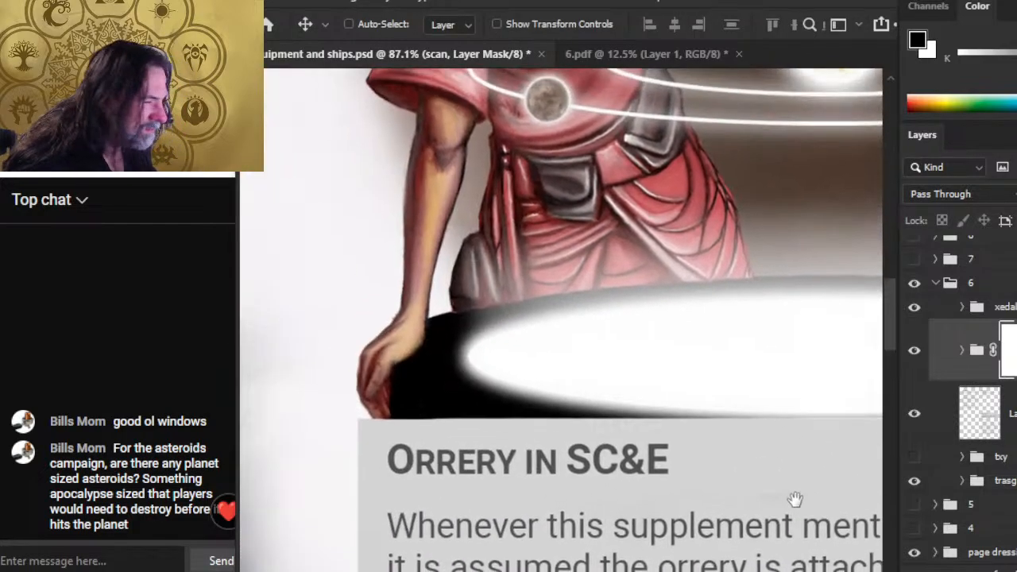
pyautogui.press('b')
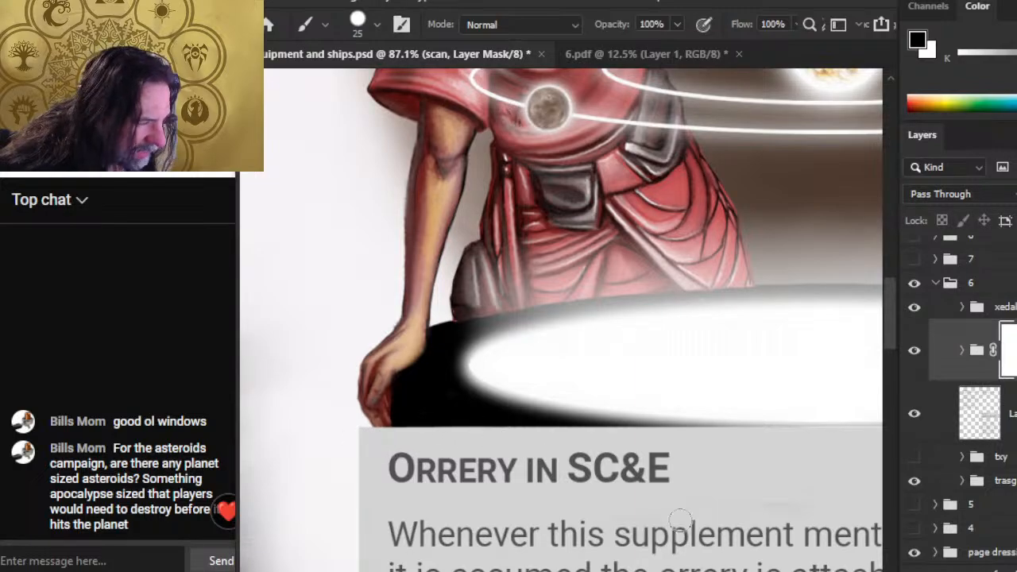
pyautogui.press('z')
# Step: Review the whole of page 6, from the Orrery Station text and both illustrations down to the footer icons
pyautogui.moveTo(680, 465); pyautogui.dragTo(609, 425)
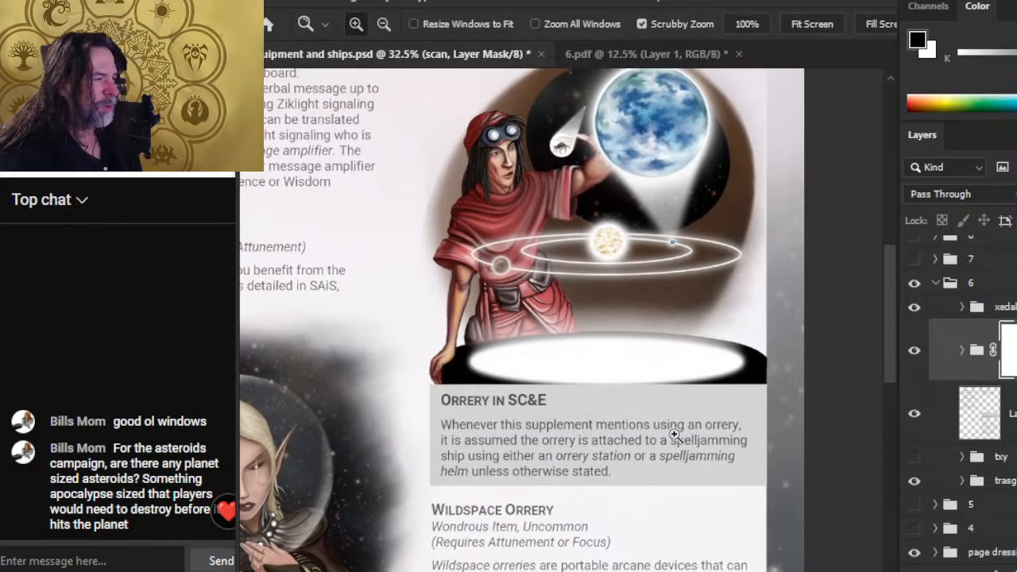
pyautogui.moveTo(675, 434); pyautogui.dragTo(566, 402)
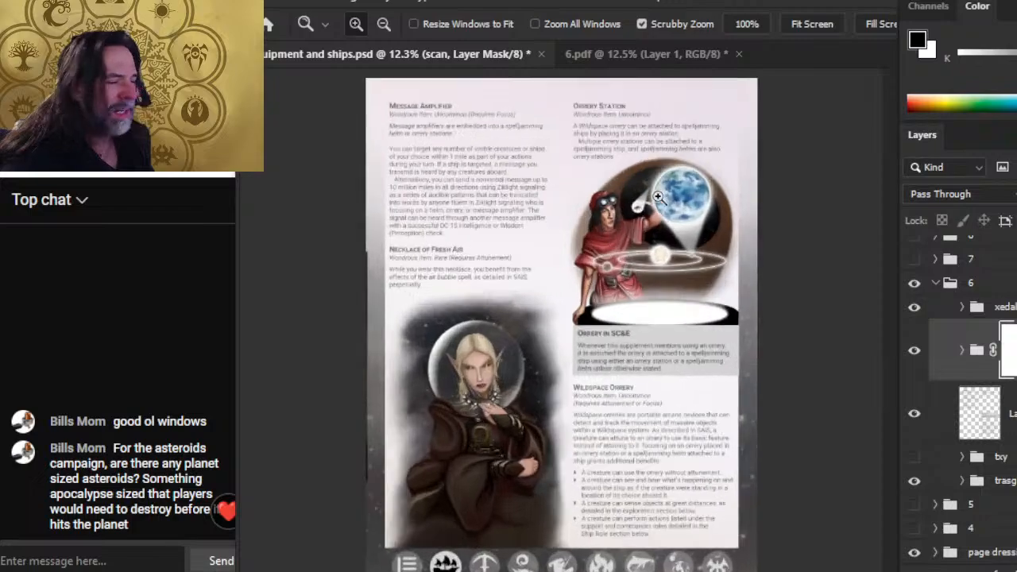
pyautogui.moveTo(658, 196); pyautogui.dragTo(600, 419)
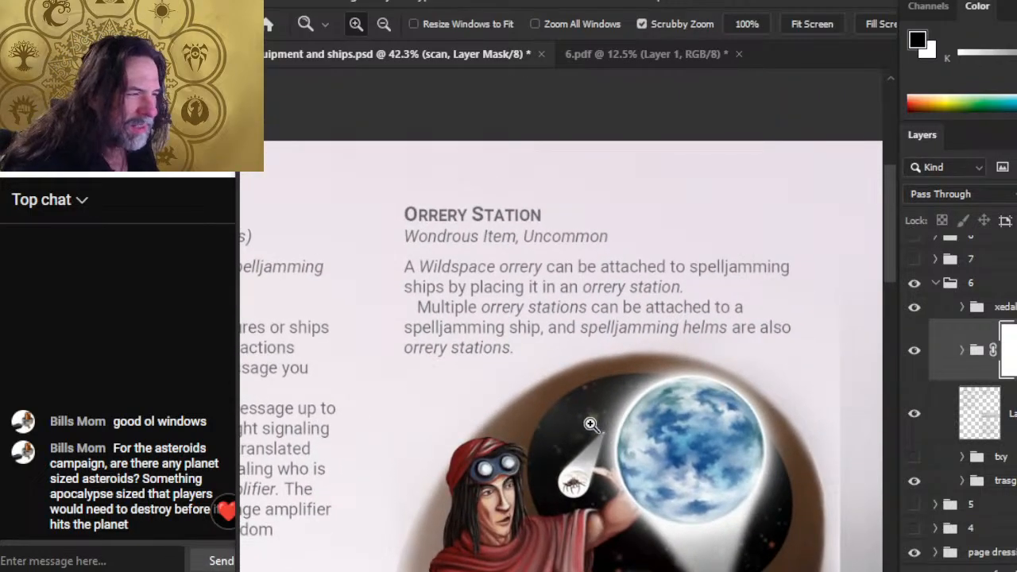
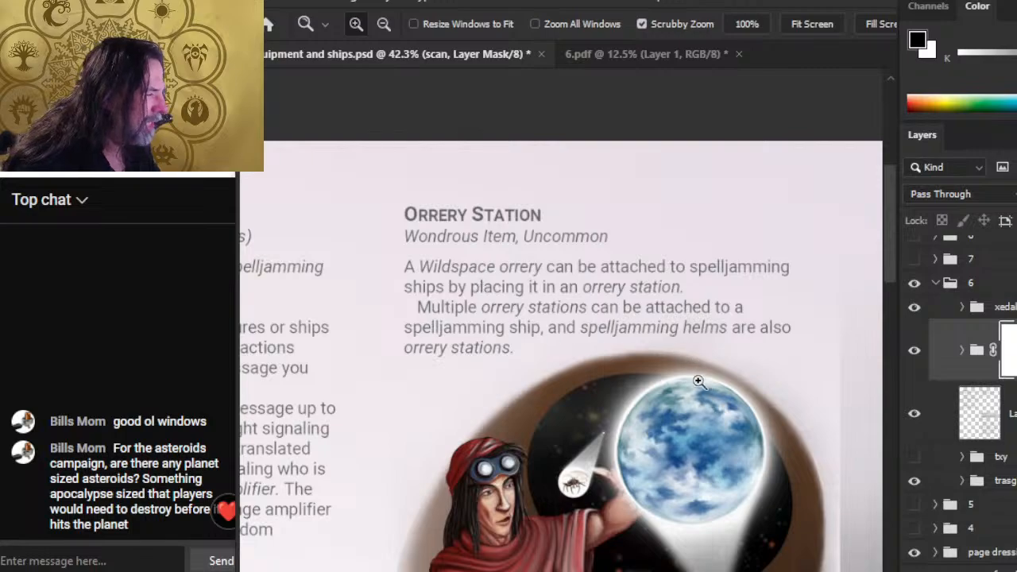
pyautogui.moveTo(649, 454); pyautogui.dragTo(588, 493)
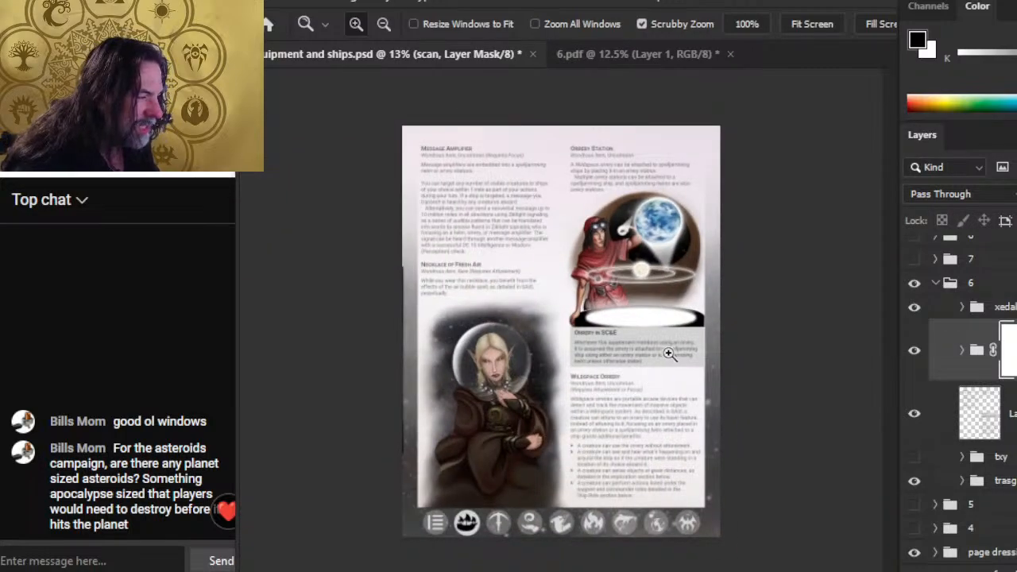
pyautogui.moveTo(627, 383); pyautogui.dragTo(517, 477)
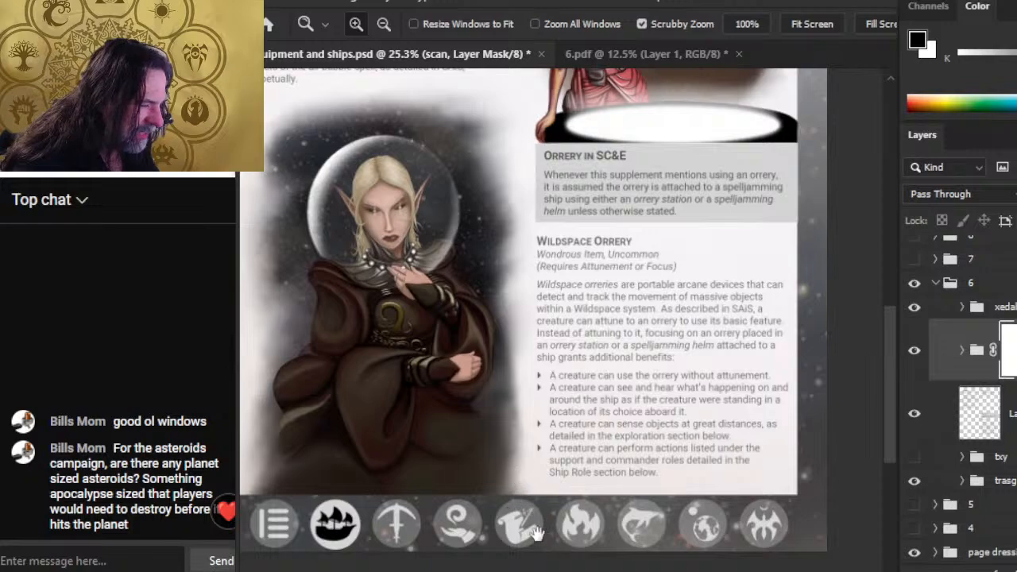
pyautogui.moveTo(554, 533); pyautogui.dragTo(719, 481)
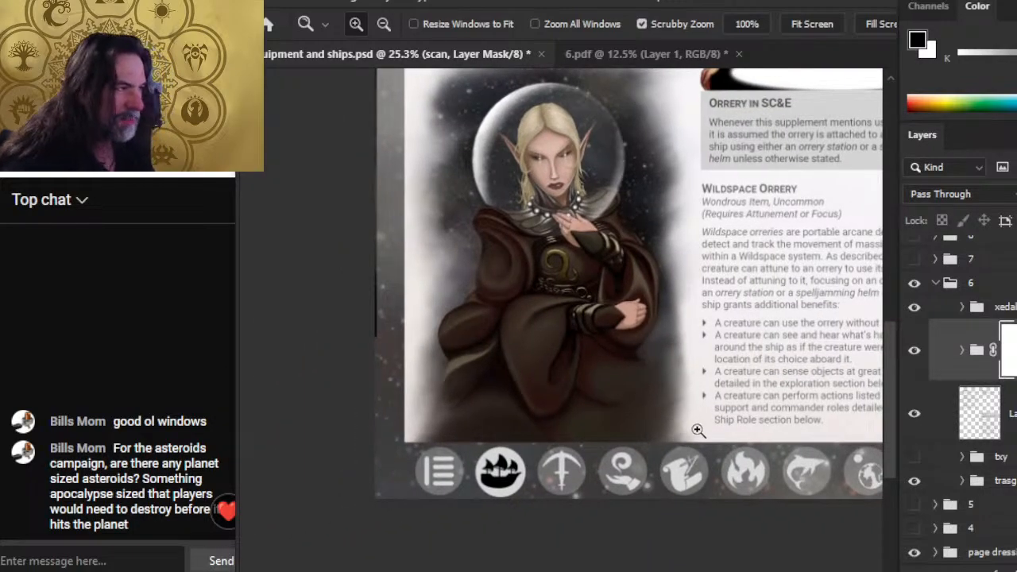
pyautogui.moveTo(699, 430); pyautogui.dragTo(592, 479)
pyautogui.moveTo(580, 385); pyautogui.dragTo(813, 451)
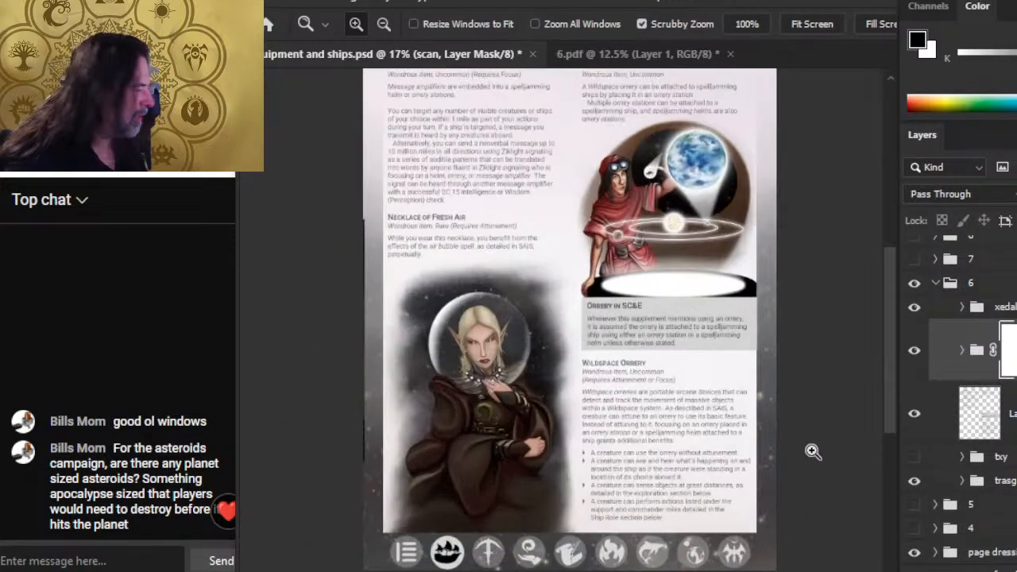
# Step: Save the file and show page group 7 in place of the collapsed page group 6
pyautogui.hotkey('ctrl', 's')
pyautogui.click(943, 286)
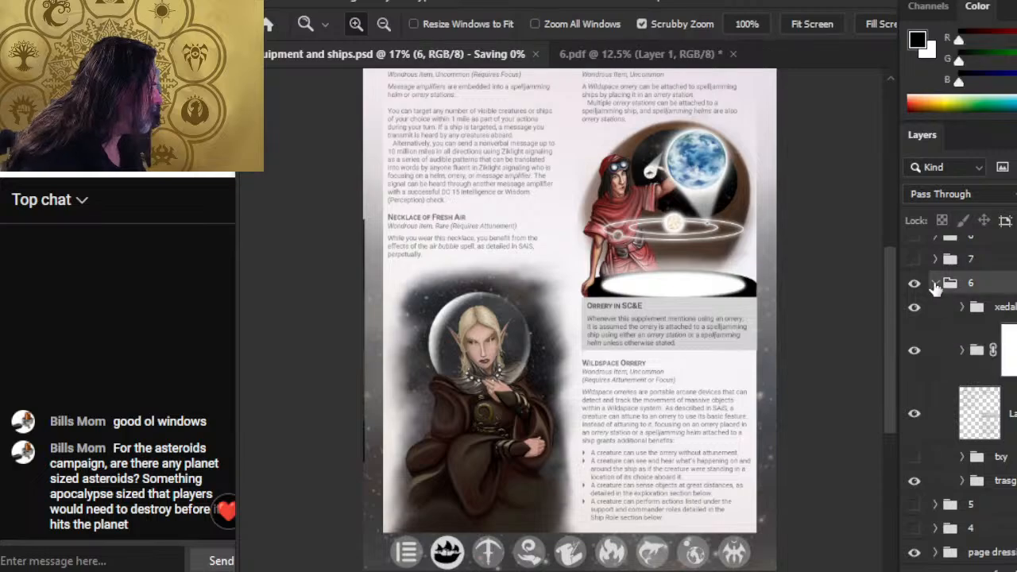
pyautogui.click(935, 282)
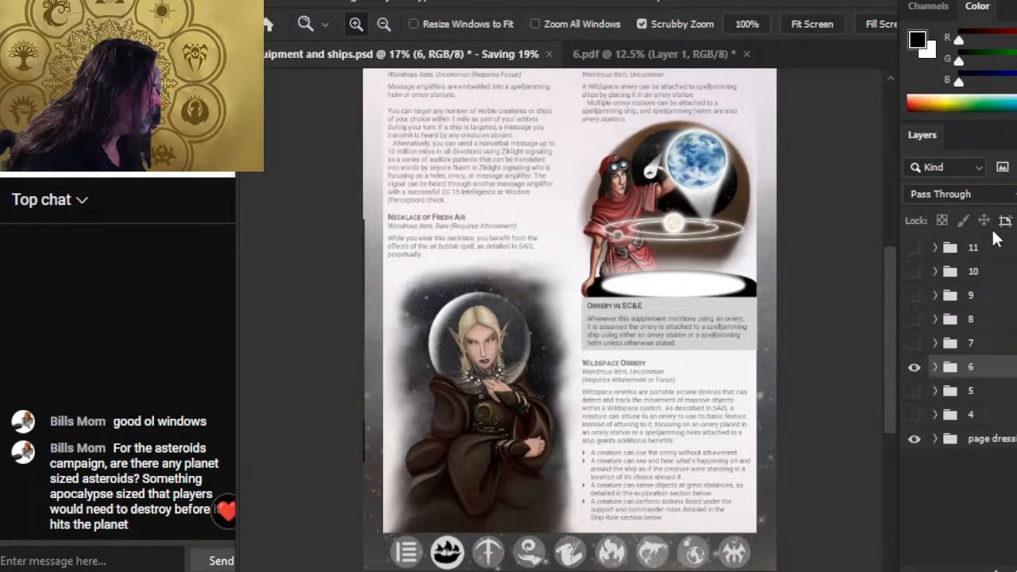
pyautogui.click(914, 367)
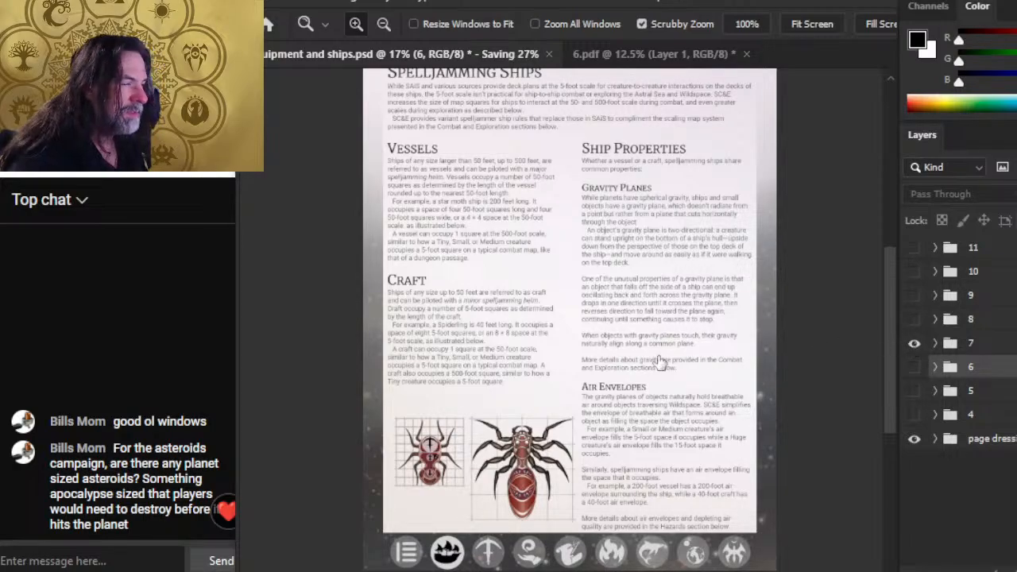
pyautogui.moveTo(657, 360); pyautogui.dragTo(706, 422)
# Step: Show page group 8 instead of group 7 and examine its ship statistics text and materials table
pyautogui.click(915, 364)
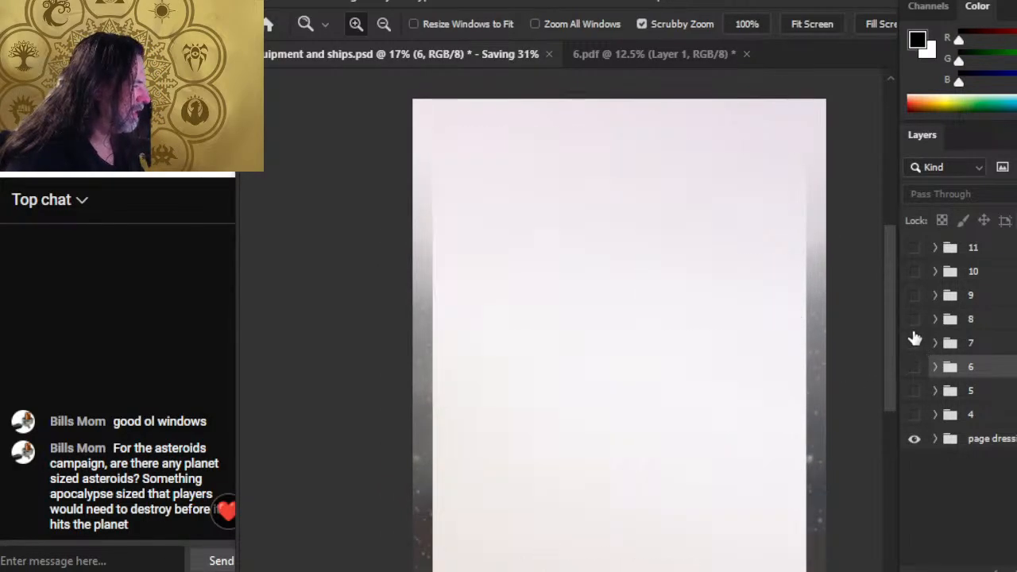
pyautogui.click(917, 327)
pyautogui.click(914, 320)
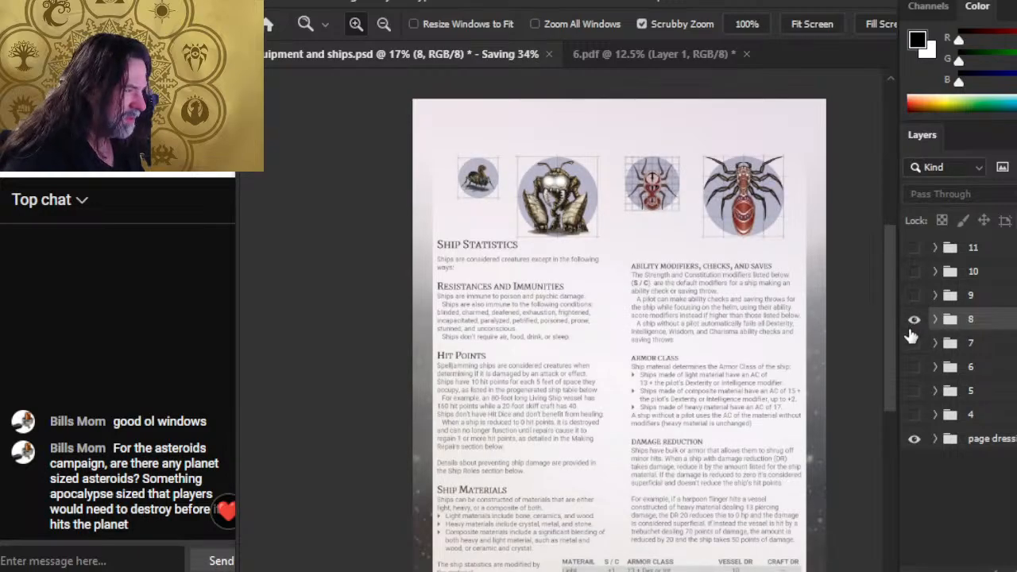
pyautogui.scroll(-1, 694, 426)
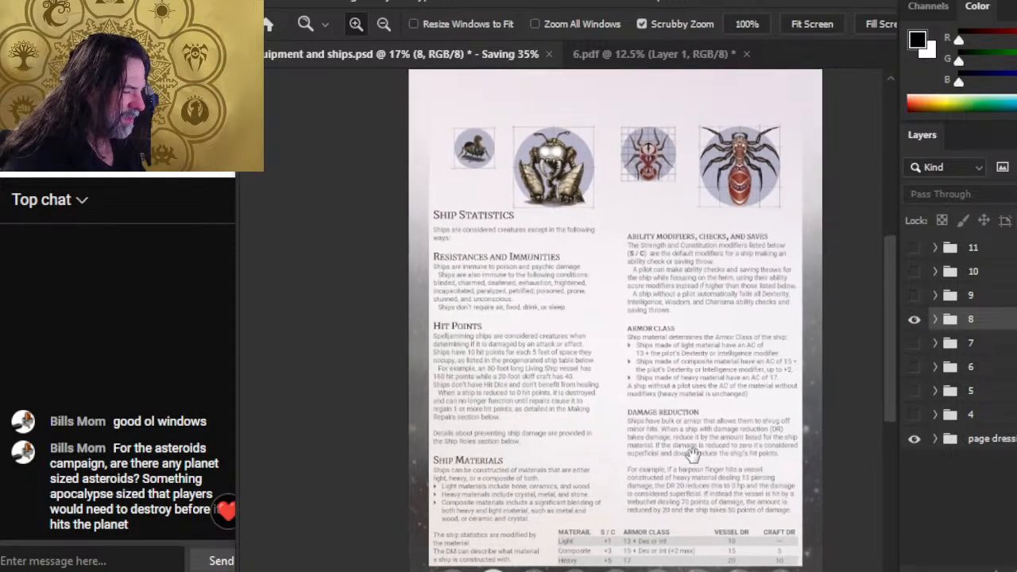
pyautogui.moveTo(692, 453); pyautogui.dragTo(693, 371)
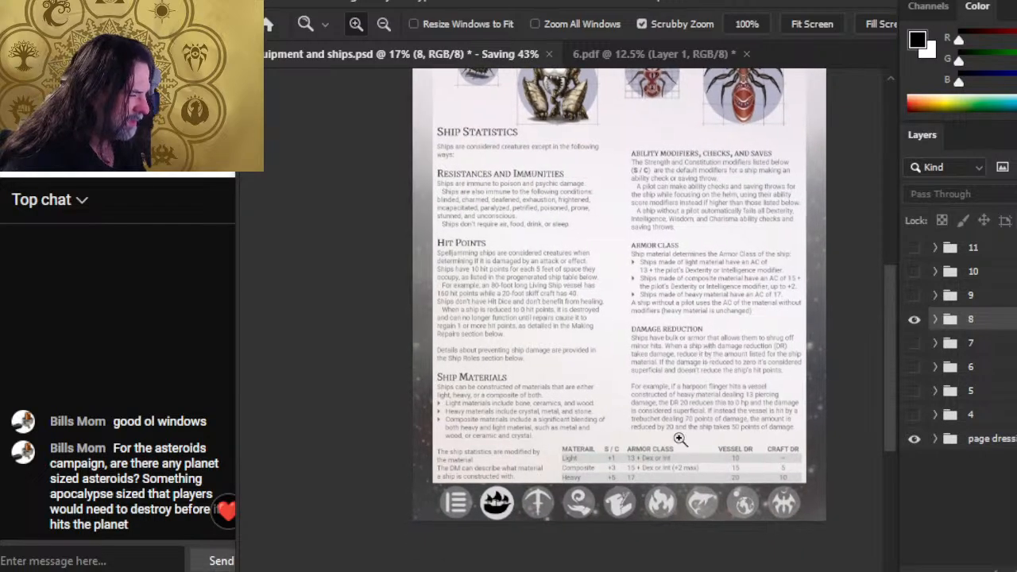
pyautogui.moveTo(698, 455); pyautogui.dragTo(688, 475)
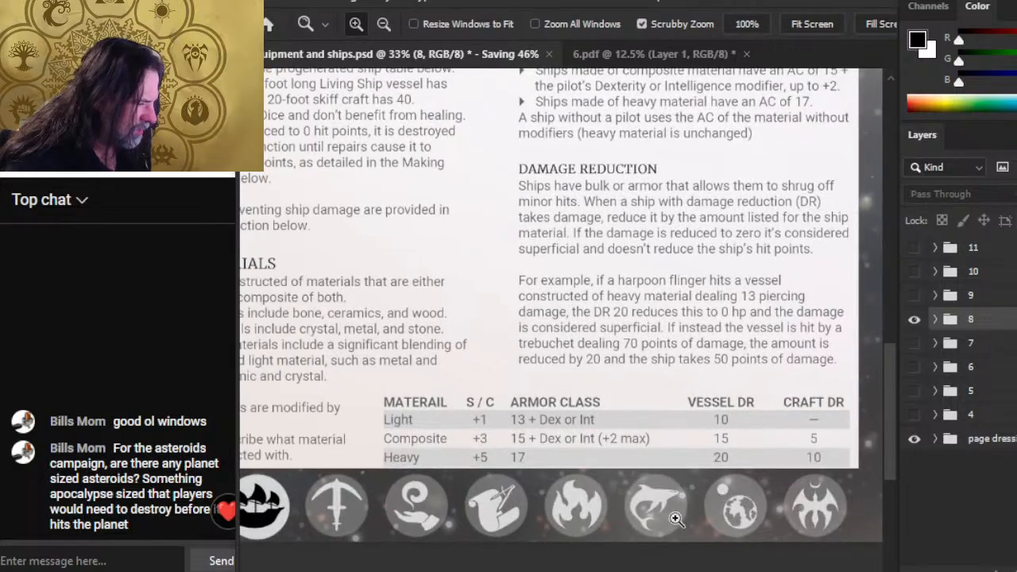
# Step: Switch to the Word document and look through the Spelljamming Ships page down to the Air Envelopes section
pyautogui.press('super+Tab')
pyautogui.press('Return')
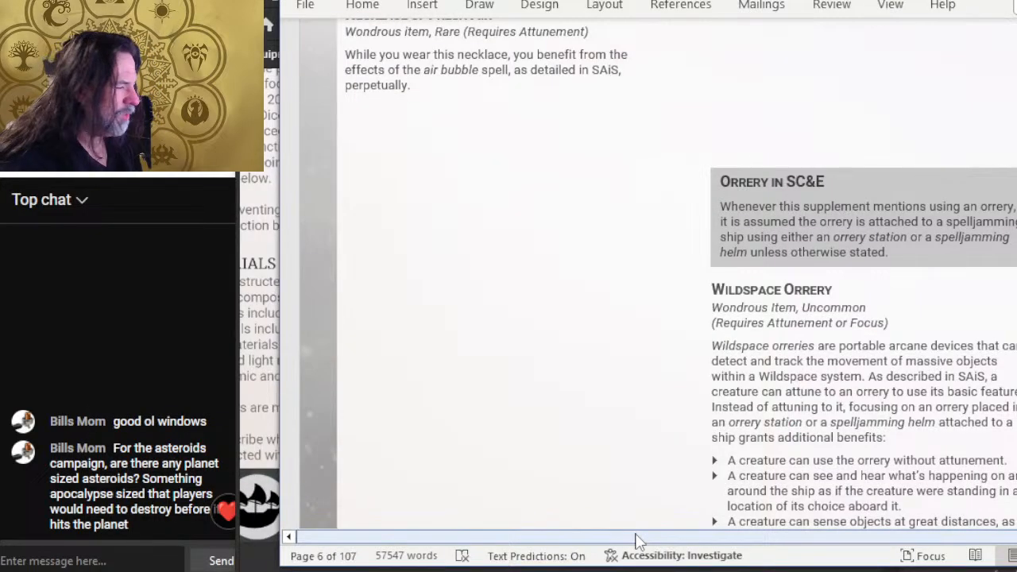
pyautogui.scroll(-10, 612, 261)
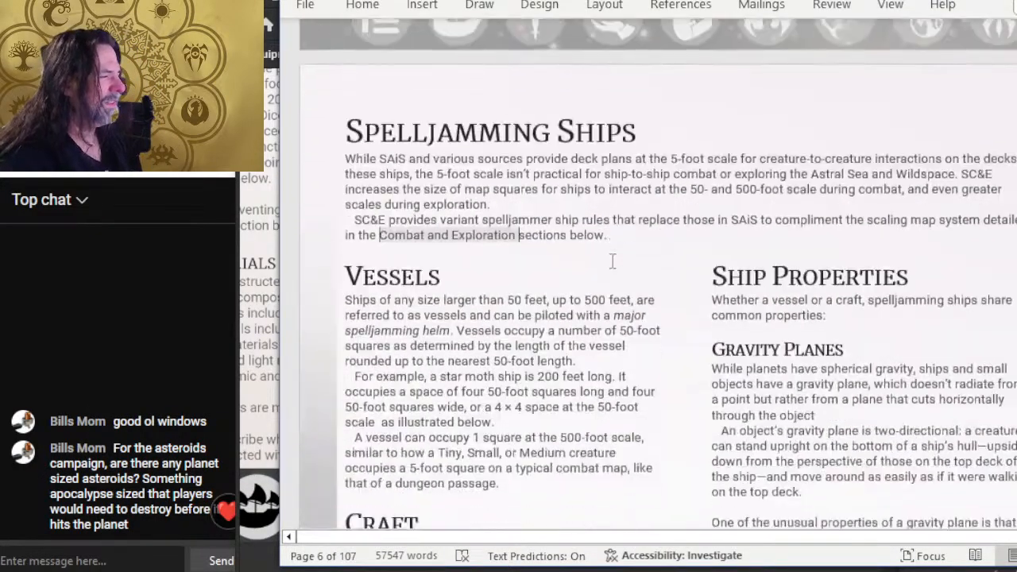
pyautogui.scroll(-10, 612, 261)
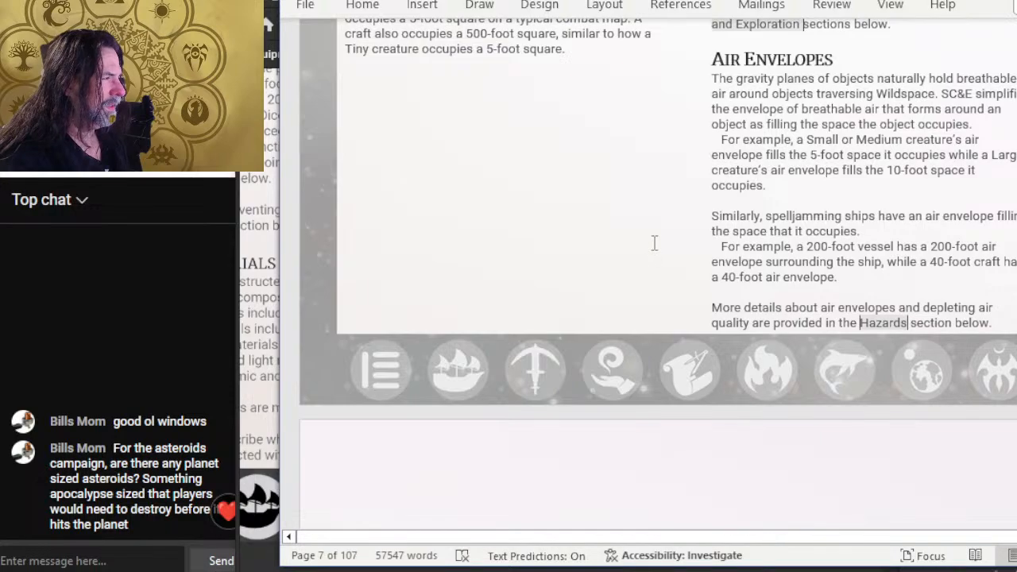
pyautogui.scroll(5, 654, 242)
pyautogui.scroll(-3, 656, 227)
# Step: Switch back to Photoshop, hide page group 8 and show page group 7
pyautogui.hotkey('alt', 'Tab')
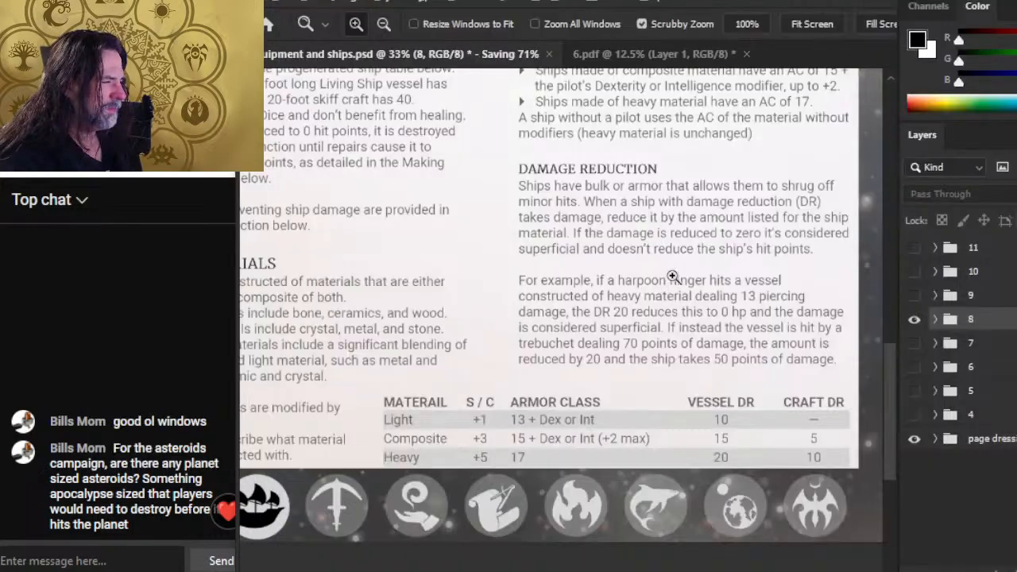
pyautogui.scroll(2, 672, 275)
pyautogui.scroll(-1, 715, 282)
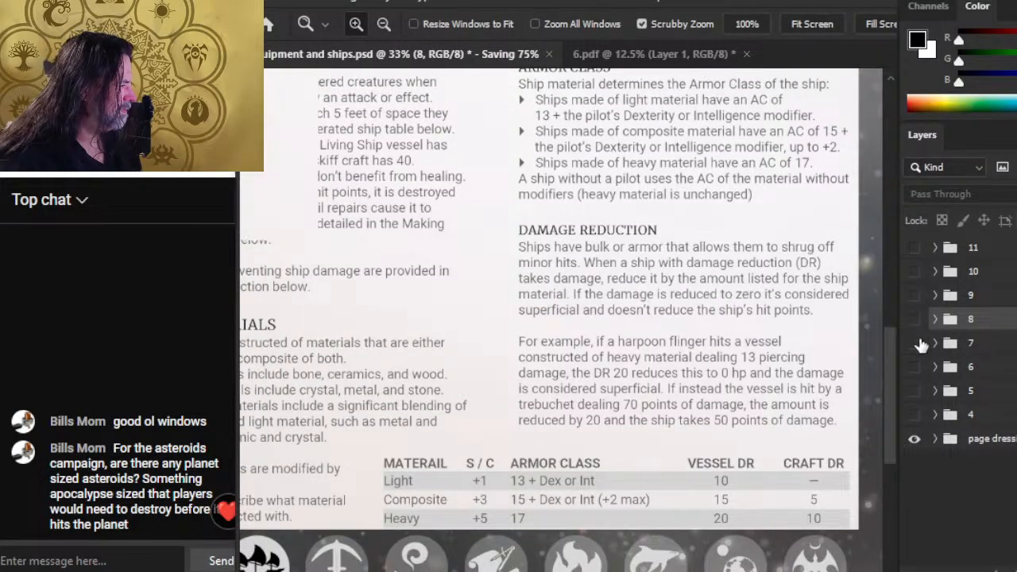
pyautogui.click(914, 343)
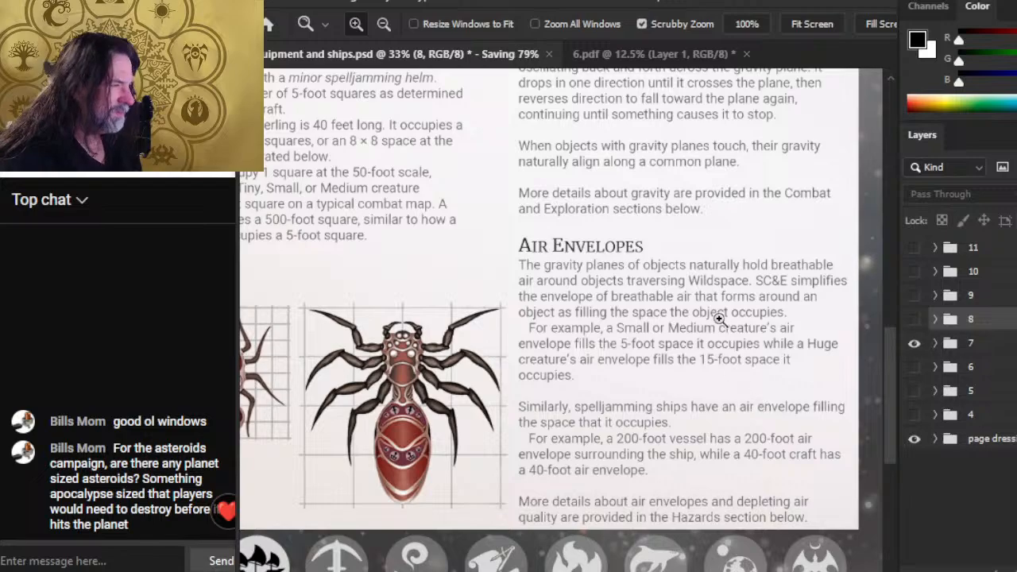
# Step: Compare the Spelljamming Ships and Air Envelopes text in the Word document with page 7, ending back in Photoshop
pyautogui.hotkey('alt', 'Tab')
pyautogui.scroll(5, 717, 318)
pyautogui.scroll(3, 717, 318)
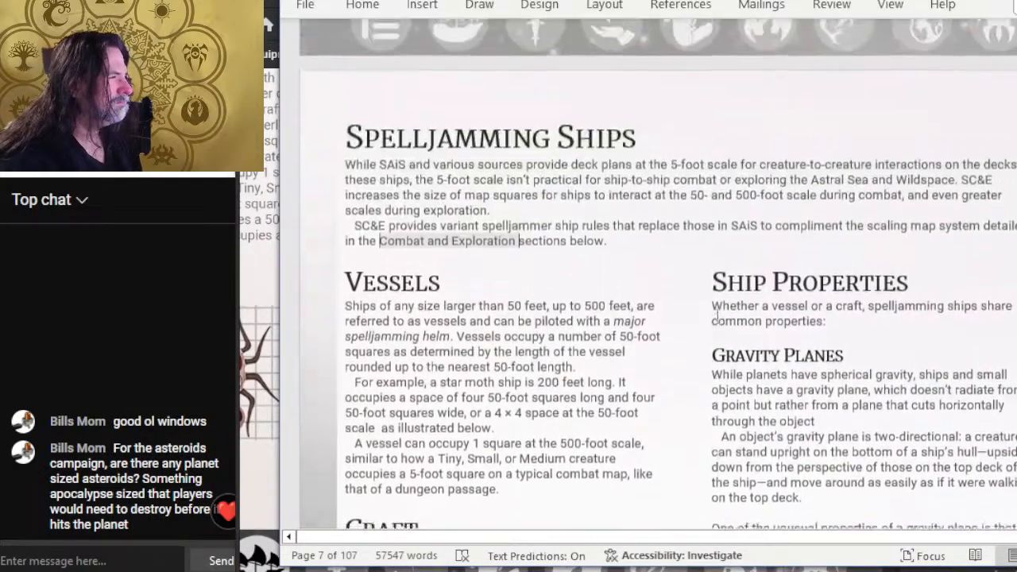
pyautogui.scroll(-5, 811, 199)
pyautogui.scroll(-5, 810, 199)
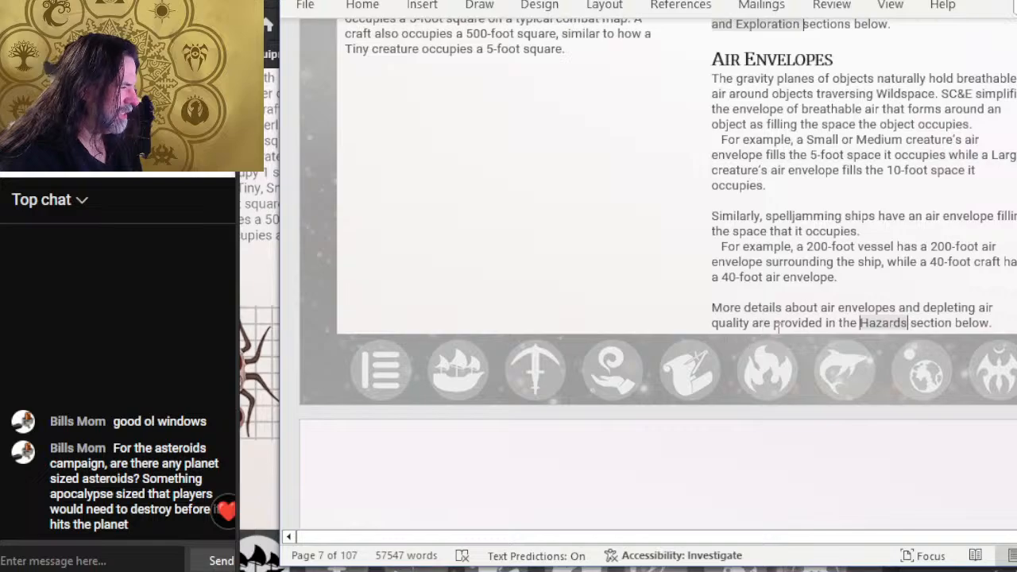
pyautogui.scroll(3, 913, 266)
pyautogui.scroll(-1, 913, 266)
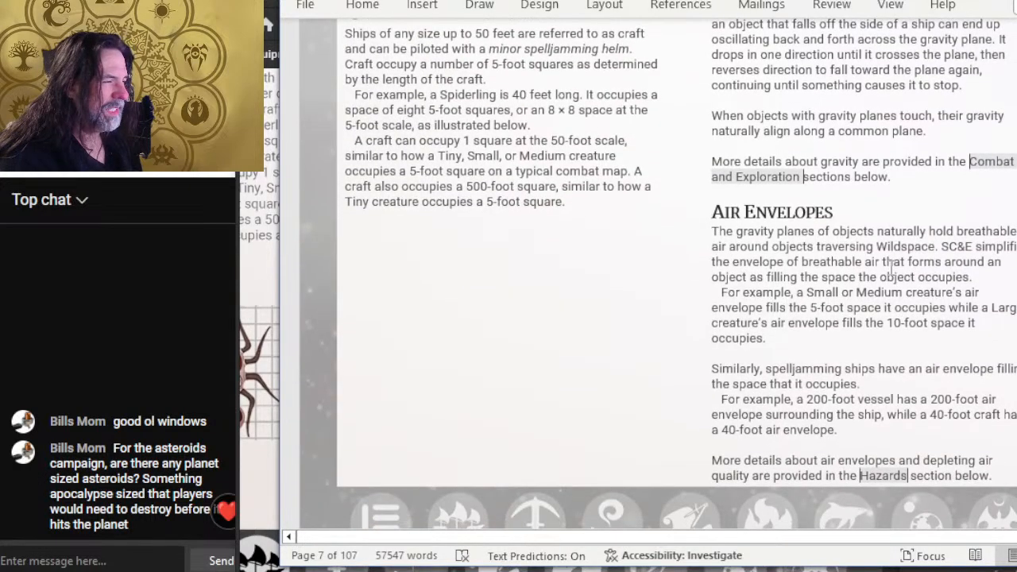
pyautogui.scroll(2, 914, 266)
pyautogui.hotkey('alt', 'Tab')
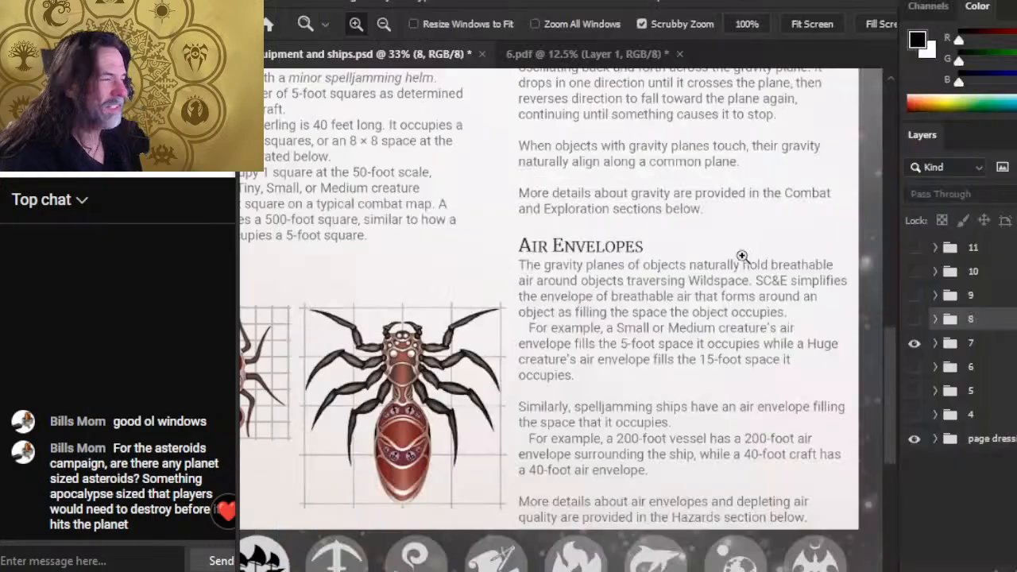
# Step: Show page group 8 instead of group 7 and compare its ship statistics and materials text with the Word document, ending back in Photoshop
pyautogui.click(914, 342)
pyautogui.click(913, 319)
pyautogui.hotkey('alt', 'Tab')
pyautogui.scroll(-10, 808, 329)
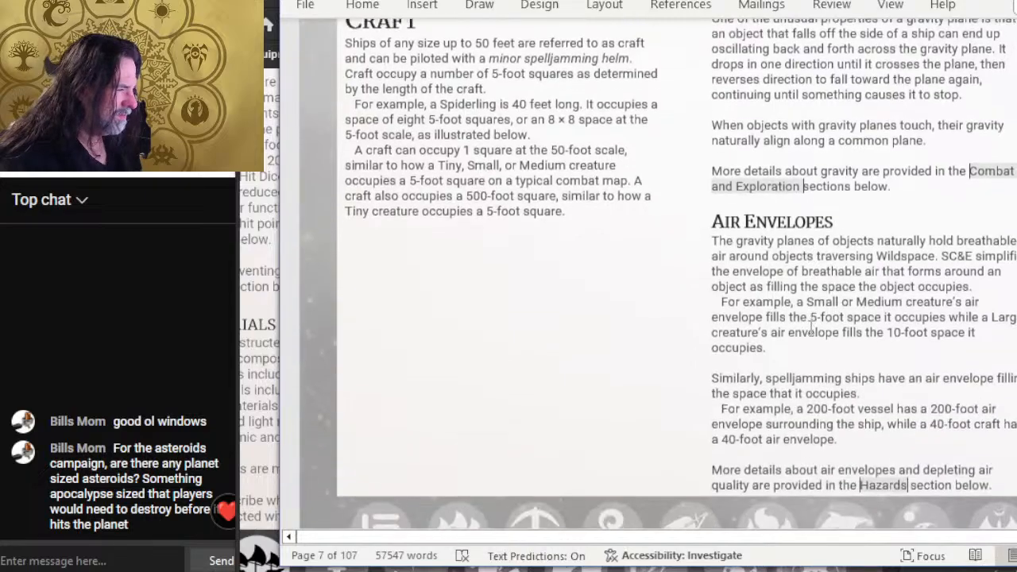
pyautogui.scroll(-5, 801, 338)
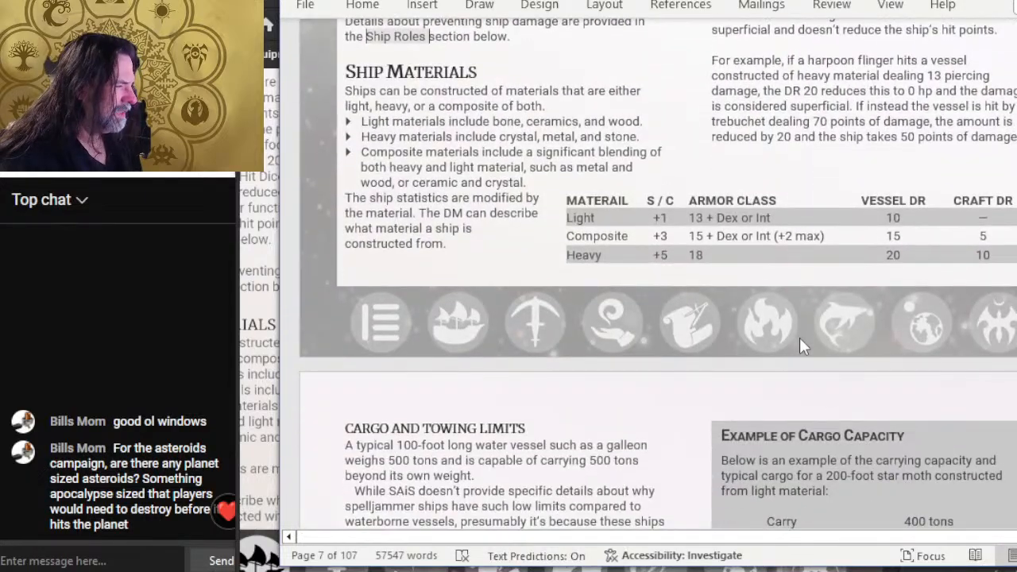
pyautogui.scroll(15, 688, 240)
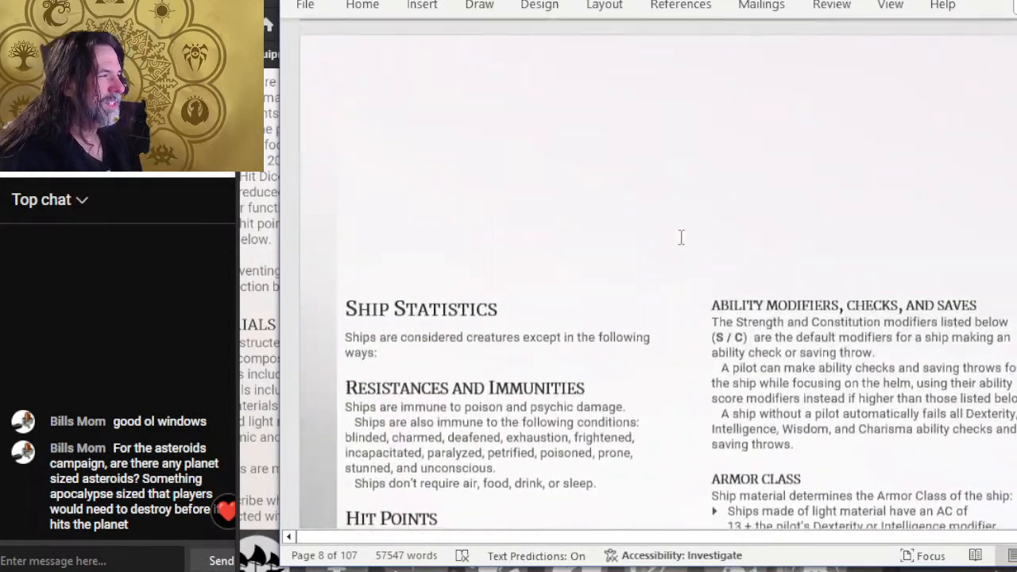
pyautogui.scroll(-7, 683, 237)
pyautogui.hotkey('alt', 'Tab')
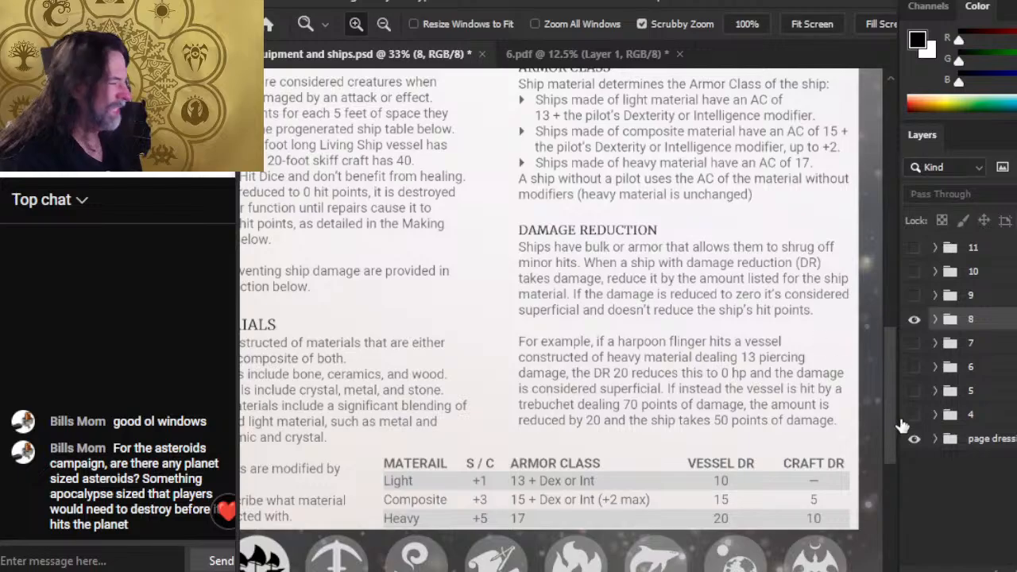
# Step: Show page group 9 instead of group 8 and compare its cargo, towing and cost sections with the Word document, ending back in Photoshop
pyautogui.click(913, 318)
pyautogui.click(913, 295)
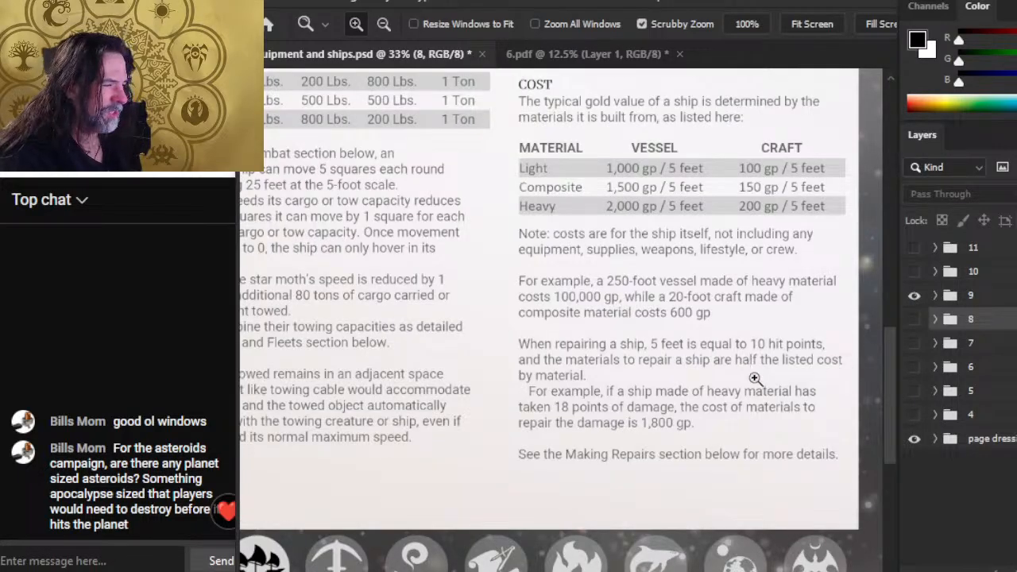
pyautogui.keyDown('alt'); pyautogui.click(707, 371); pyautogui.keyUp('alt')
pyautogui.hotkey('alt', 'Tab')
pyautogui.scroll(-15, 670, 305)
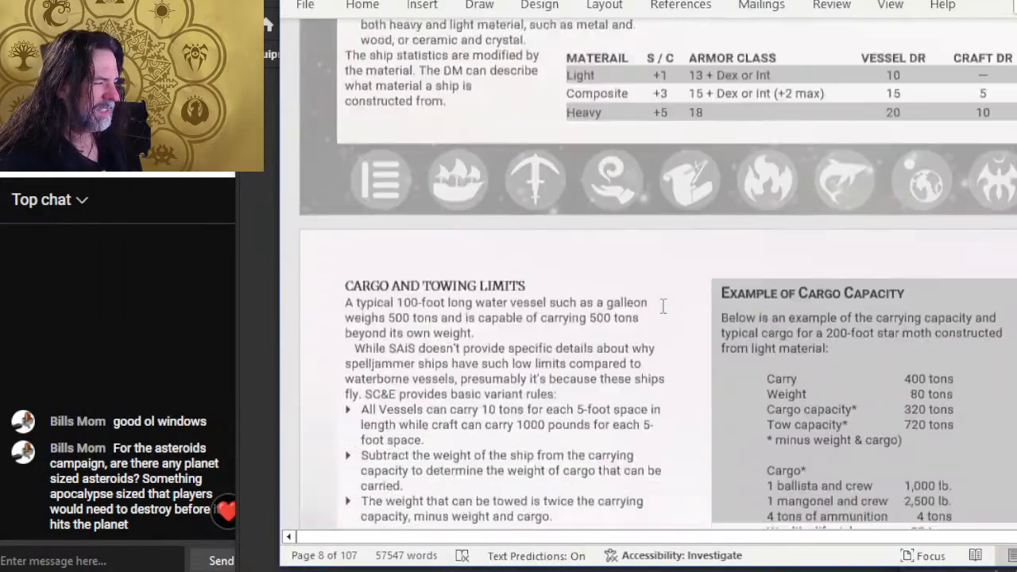
pyautogui.scroll(-10, 670, 306)
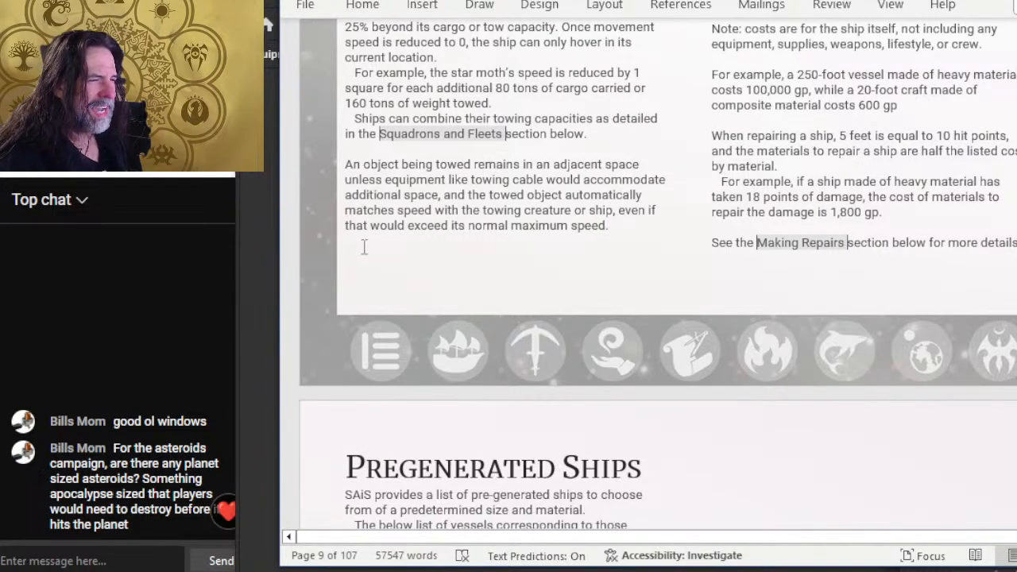
pyautogui.hotkey('alt', 'Tab')
pyautogui.hotkey('alt', 'Tab')
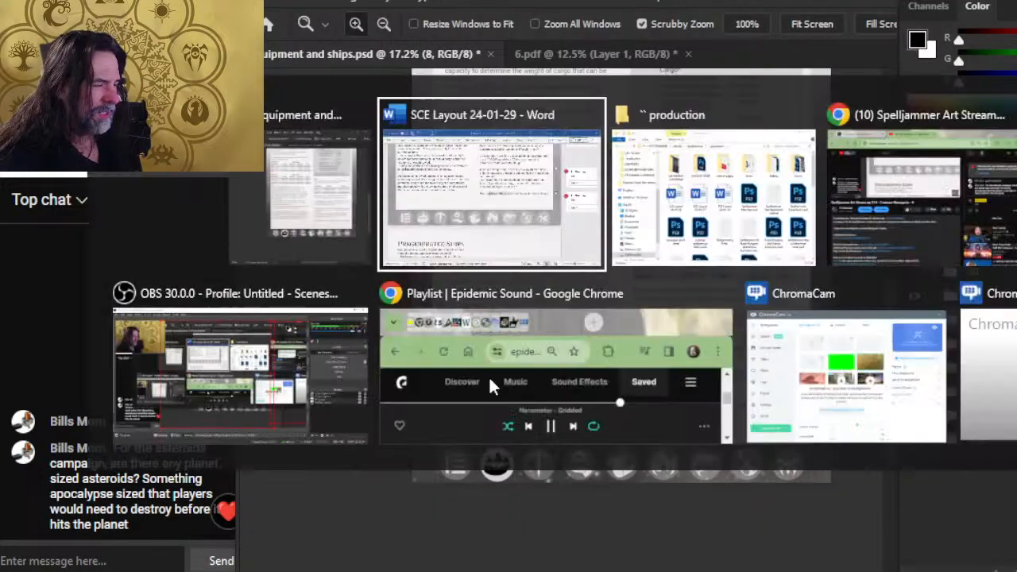
pyautogui.scroll(10, 586, 302)
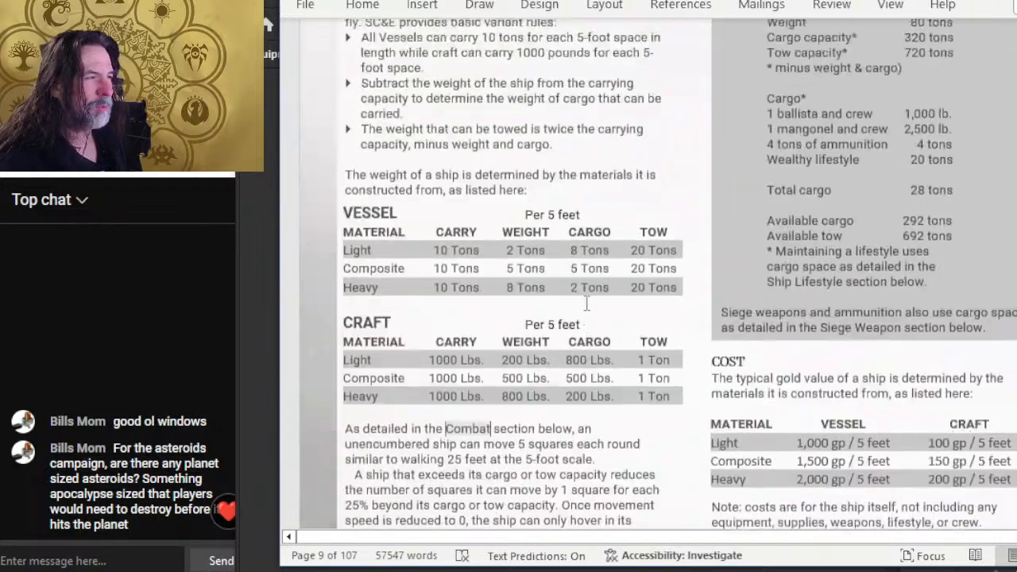
pyautogui.scroll(-5, 586, 302)
pyautogui.hotkey('alt', 'Tab')
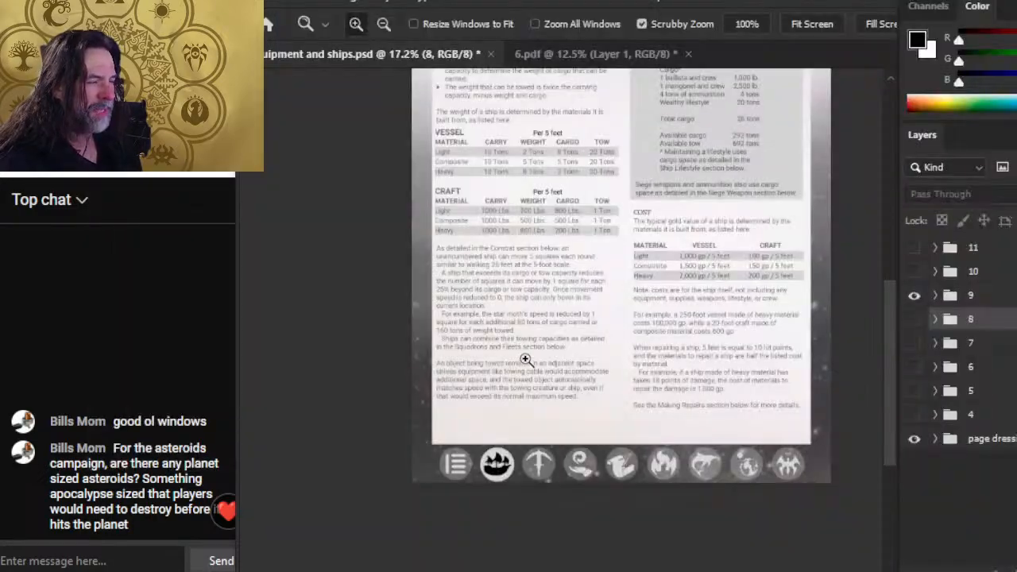
pyautogui.scroll(-1, 525, 360)
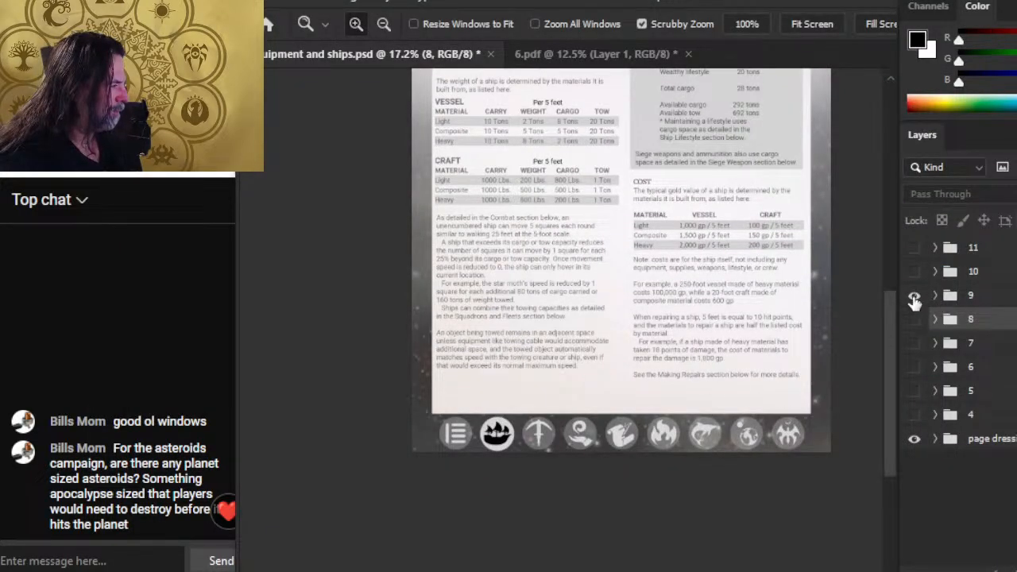
# Step: Show page group 10 instead of group 9, then switch to Word and review the Pregenerated Ships tables and the column descriptions below them
pyautogui.click(913, 295)
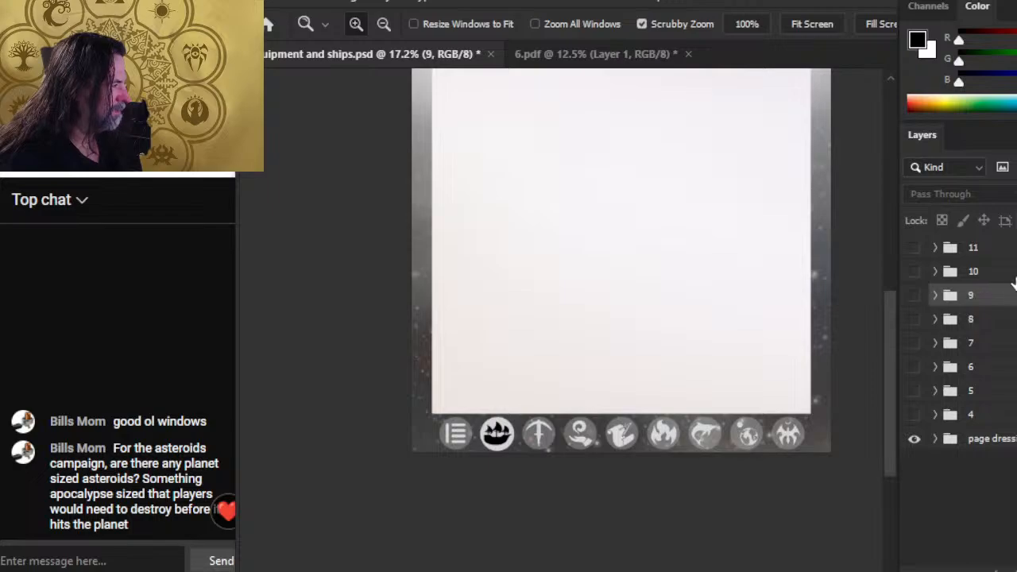
pyautogui.click(916, 274)
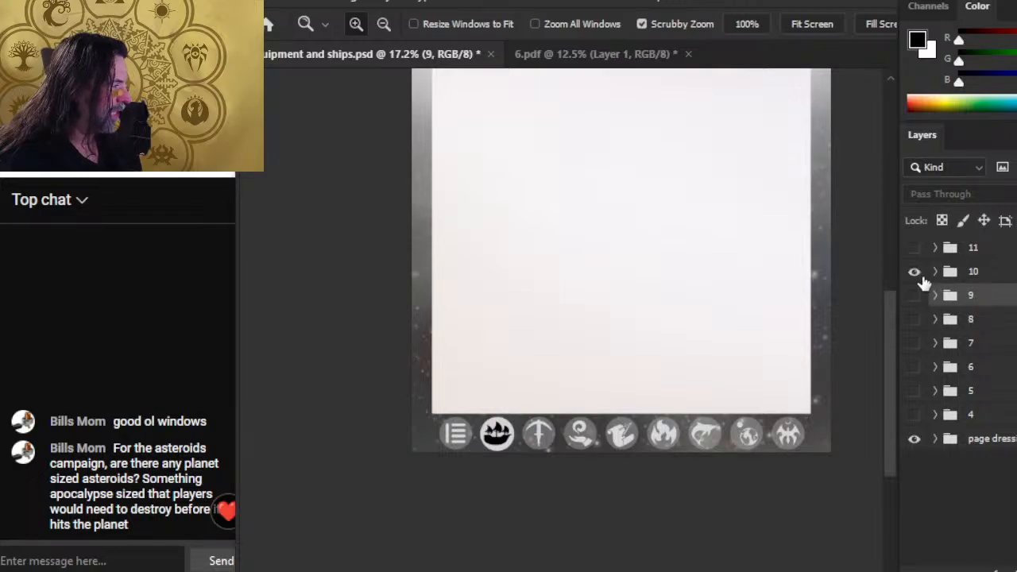
pyautogui.hotkey('alt', 'Tab')
pyautogui.scroll(-10, 697, 278)
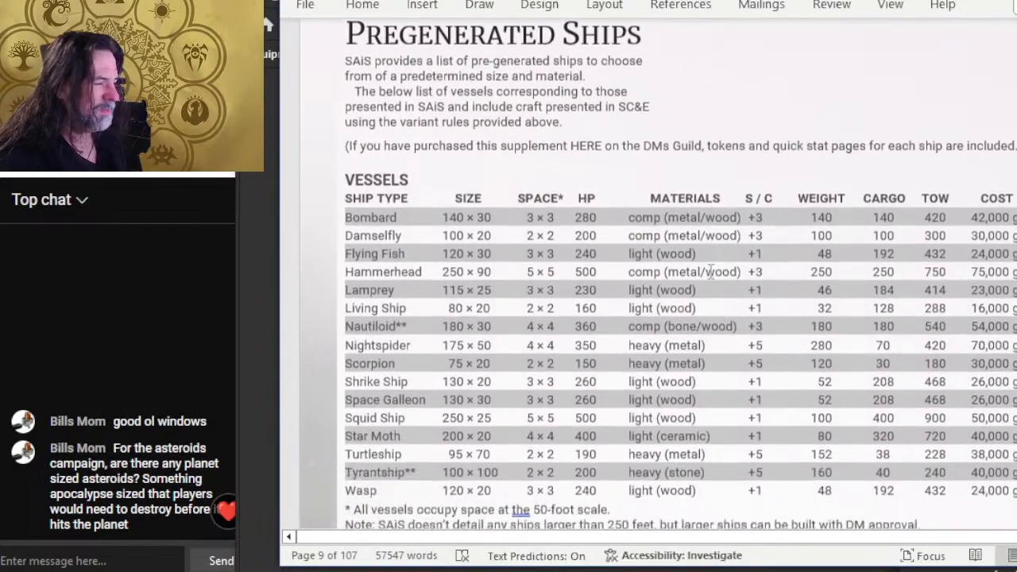
pyautogui.scroll(-5, 708, 272)
pyautogui.scroll(5, 709, 272)
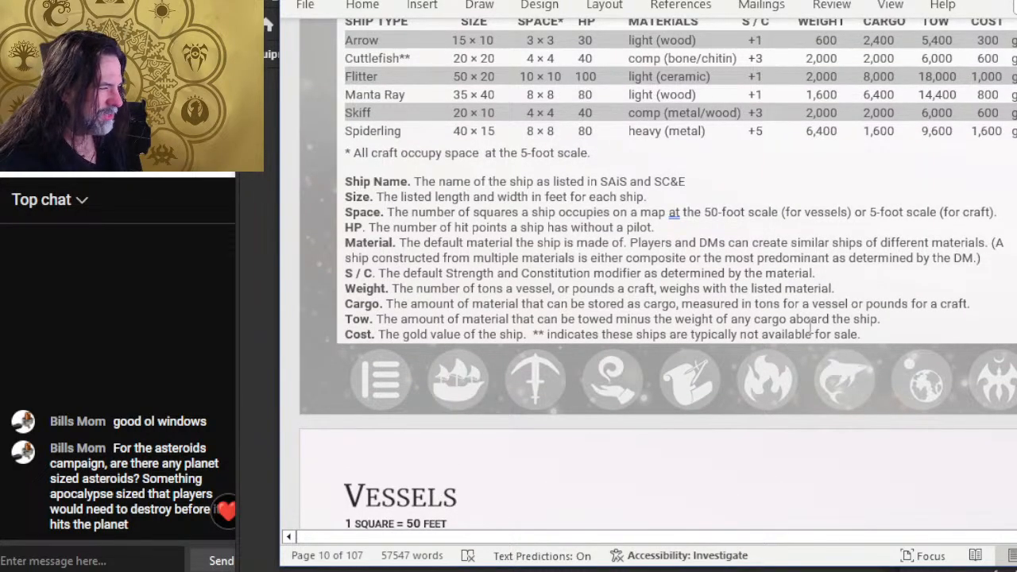
pyautogui.scroll(5, 811, 325)
pyautogui.scroll(10, 684, 260)
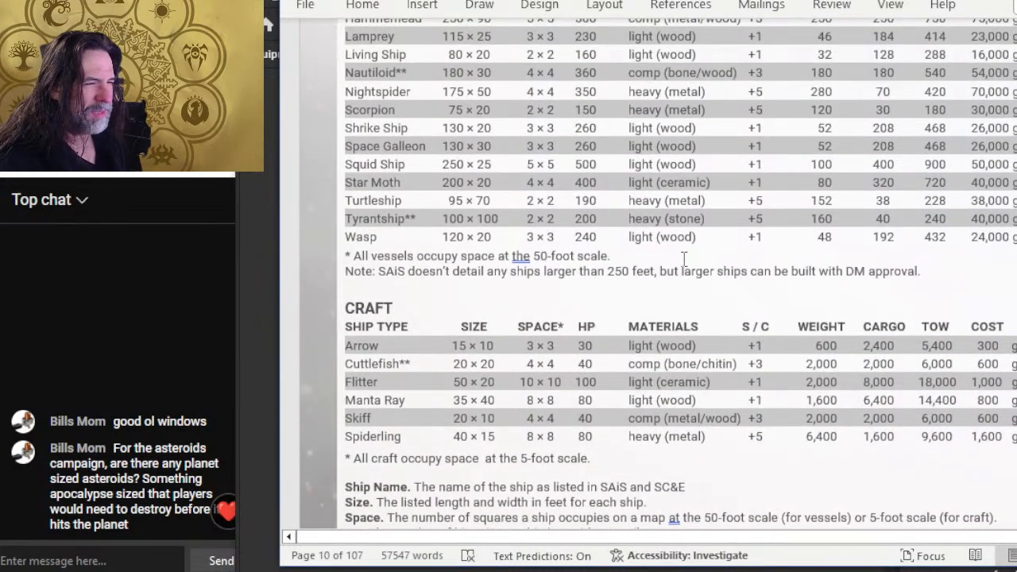
pyautogui.scroll(-6, 684, 263)
pyautogui.scroll(-12, 685, 263)
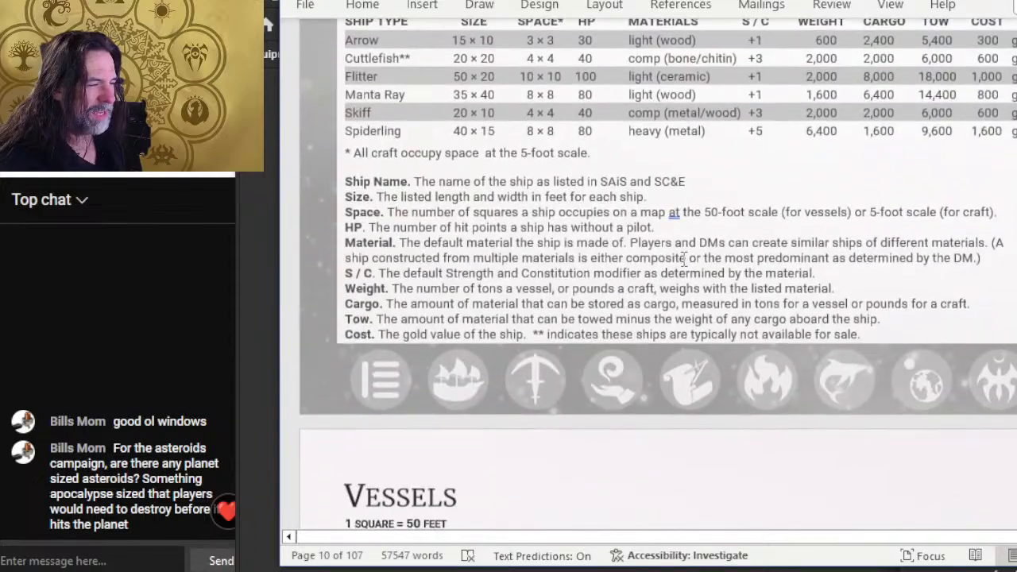
# Step: Look through the following Word pages, from the vessel and craft diagrams and terrain rules to the Combat chapter's Maps and Movement section
pyautogui.scroll(-5, 682, 262)
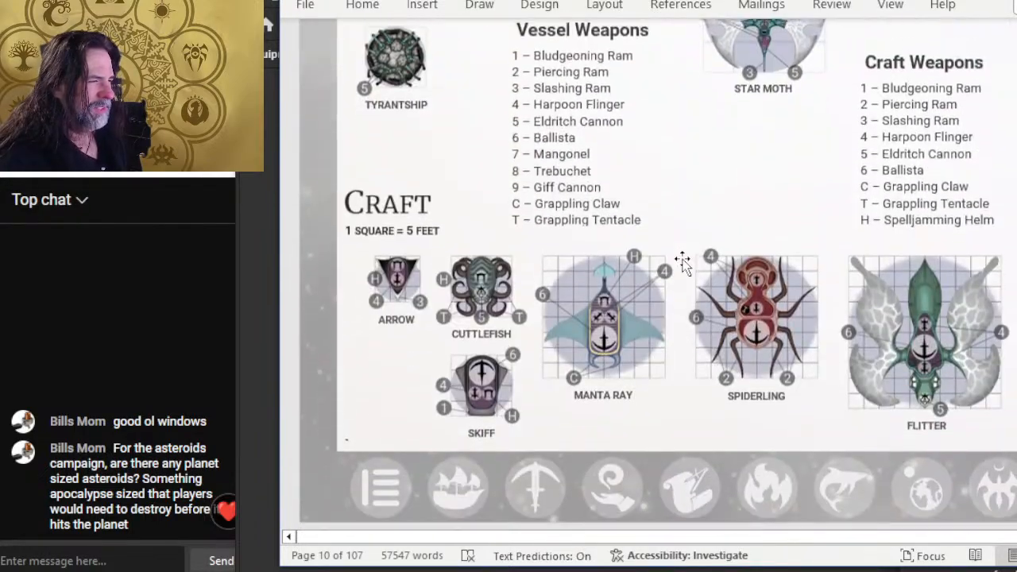
pyautogui.scroll(-8, 683, 259)
pyautogui.scroll(-10, 683, 262)
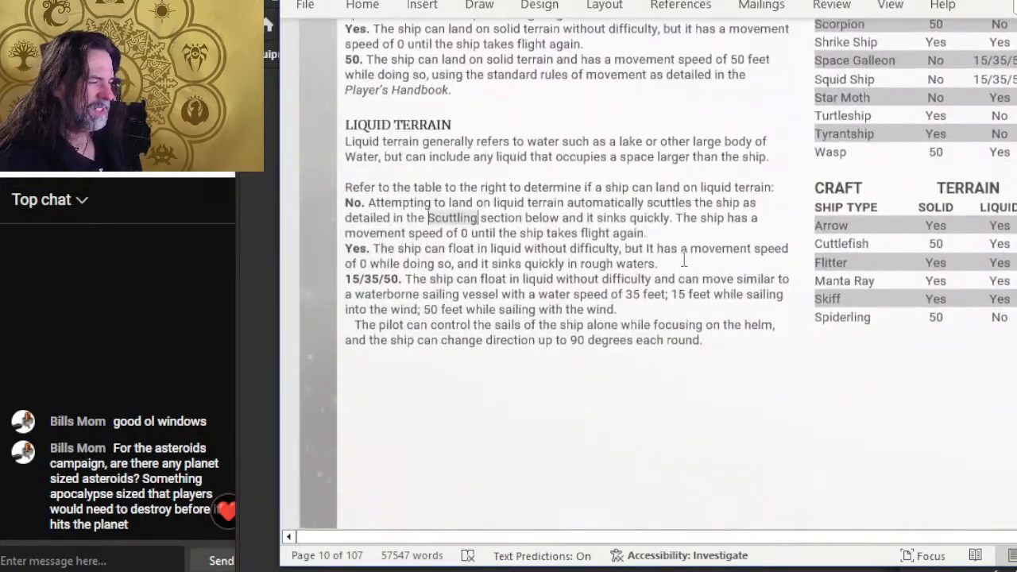
pyautogui.scroll(-3, 620, 262)
pyautogui.scroll(-15, 624, 248)
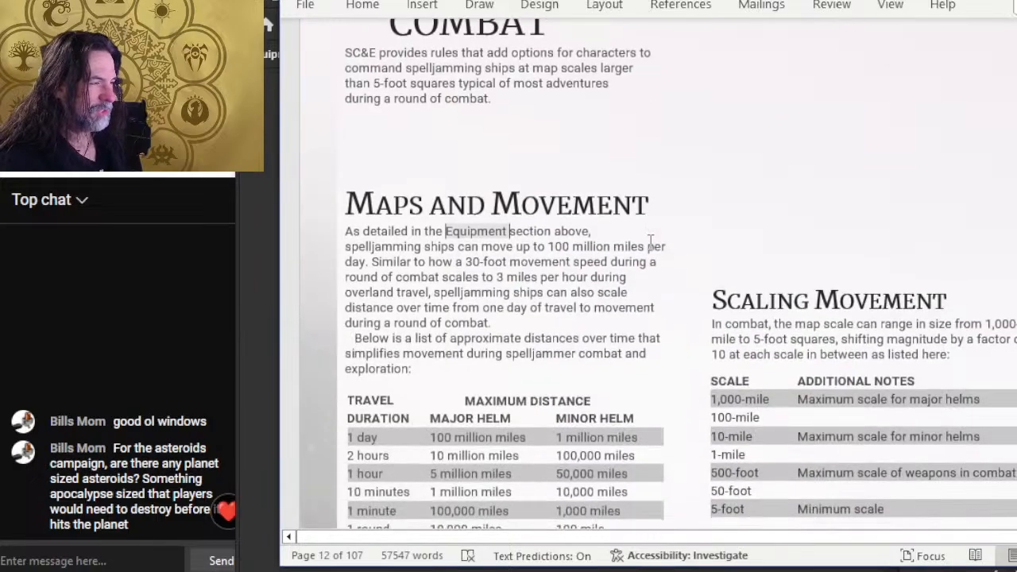
pyautogui.scroll(10, 649, 246)
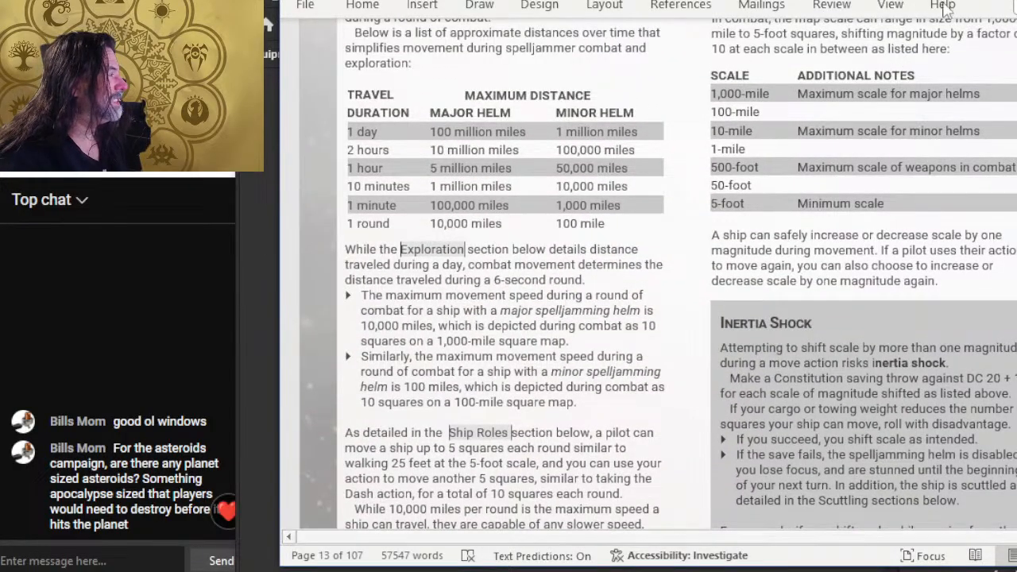
# Step: Switch back to Photoshop, show page group 9 instead of group 10, and save the equipment and ships file
pyautogui.hotkey('alt', 'Tab')
pyautogui.hotkey('alt', 'Tab')
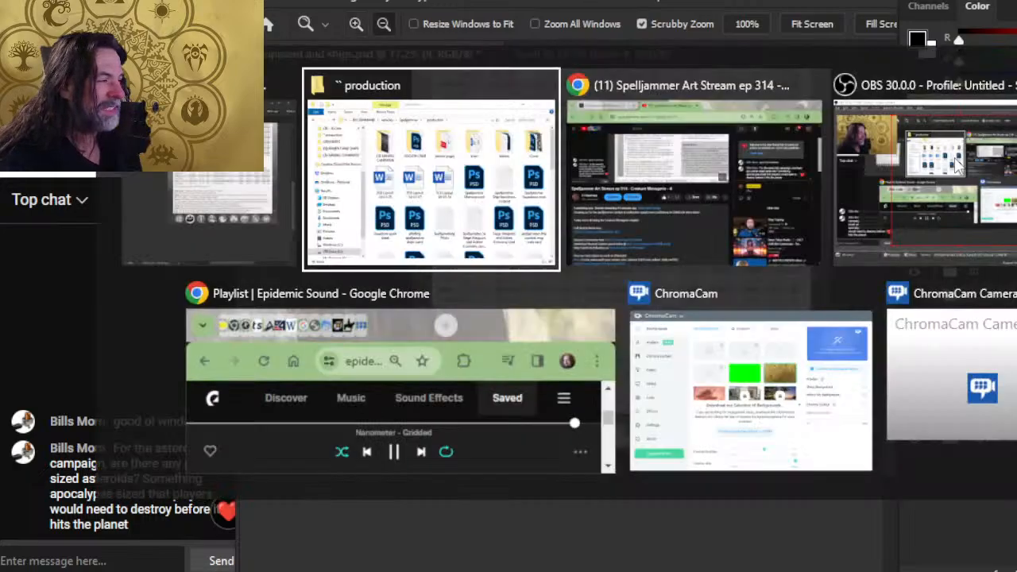
pyautogui.hotkey('alt', 'shift', 'Tab')
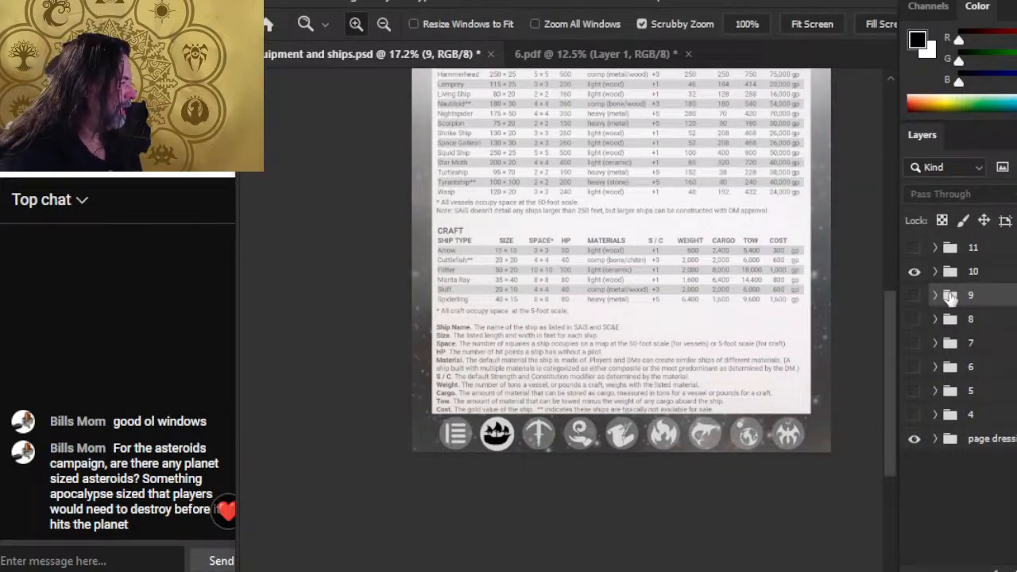
pyautogui.click(914, 294)
pyautogui.click(914, 271)
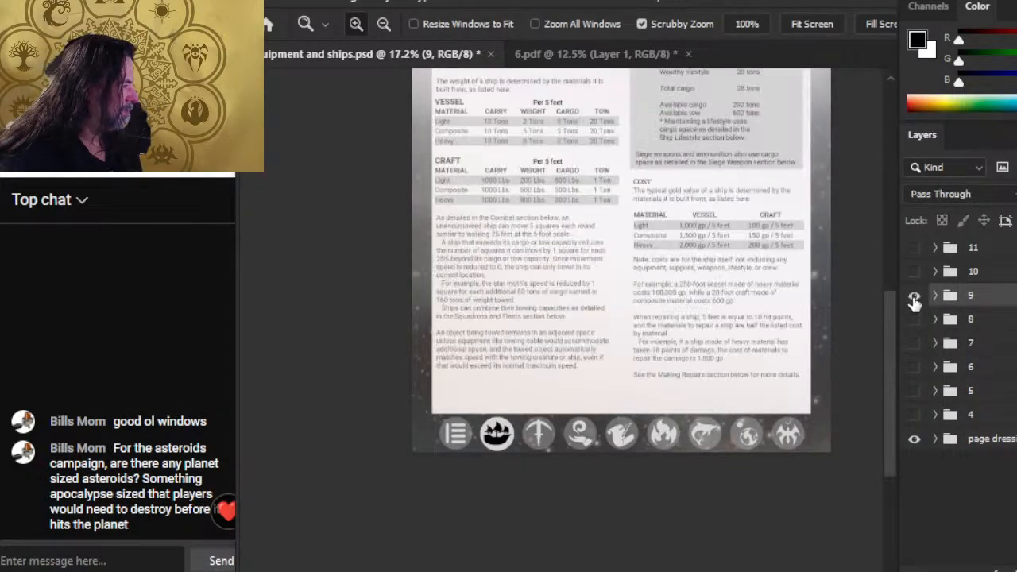
pyautogui.hotkey('ctrl', 's')
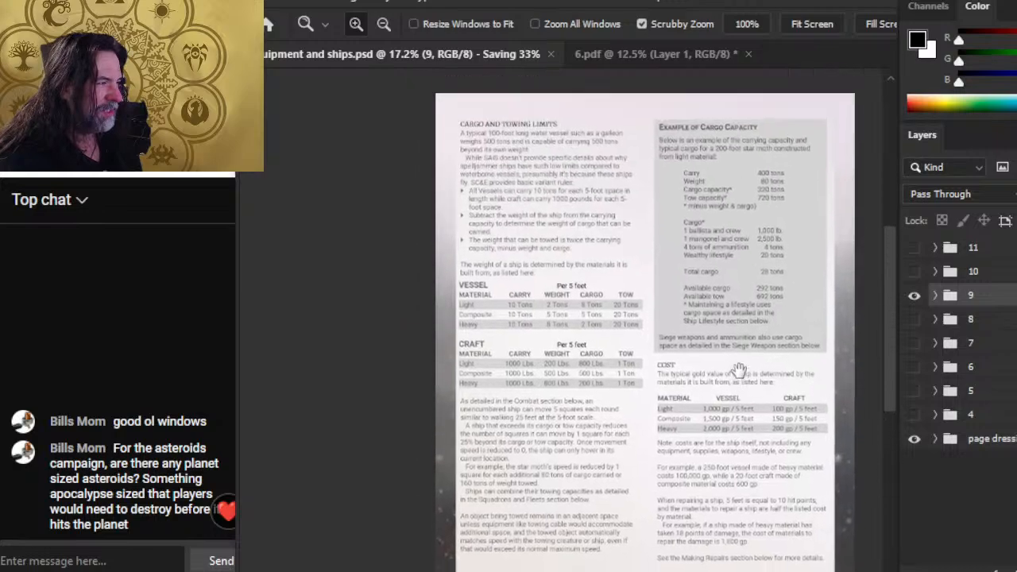
# Step: Close 6.pdf without saving its changes and close the equipment and ships file
pyautogui.scroll(1, 739, 369)
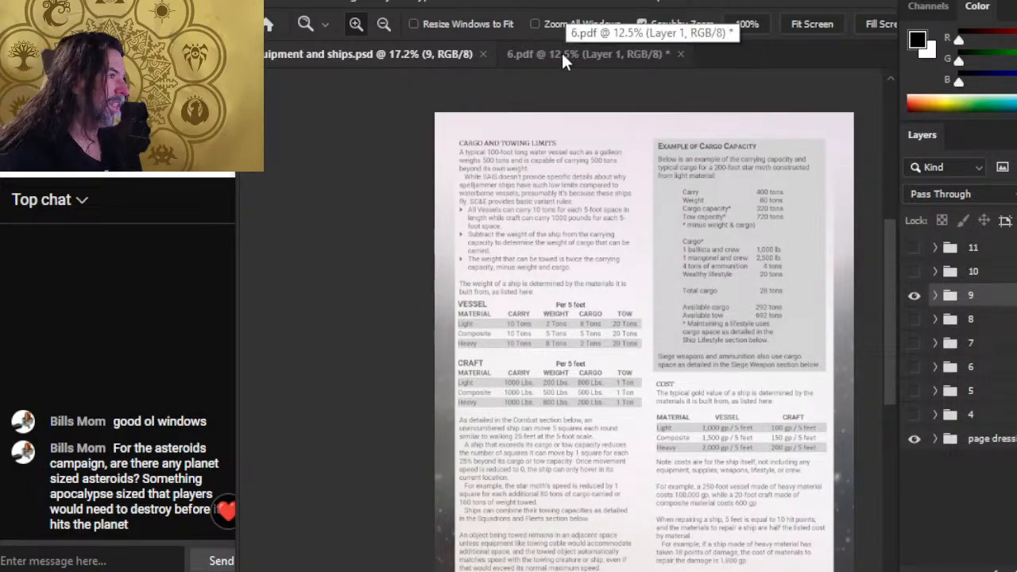
pyautogui.click(680, 54)
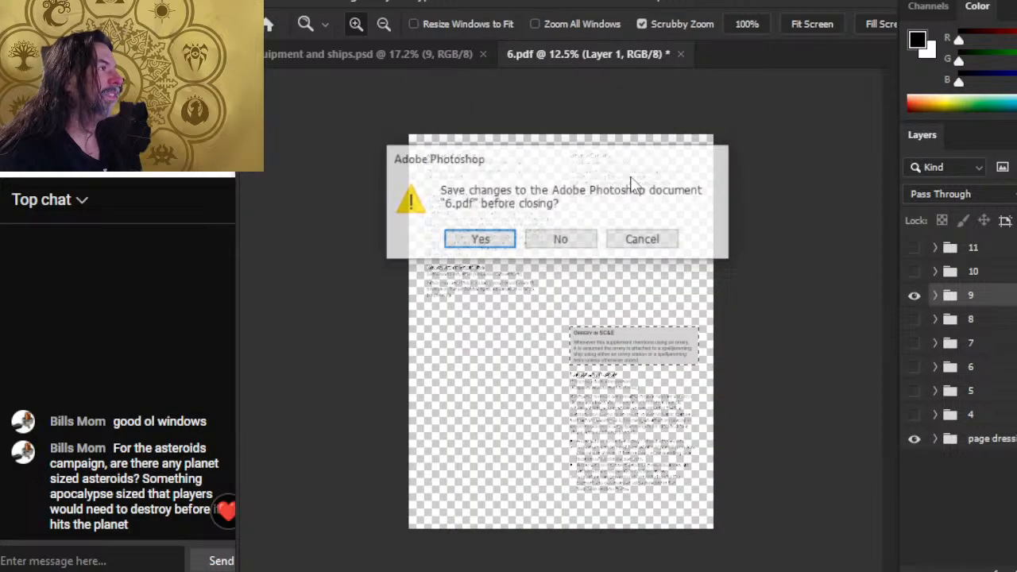
pyautogui.click(567, 238)
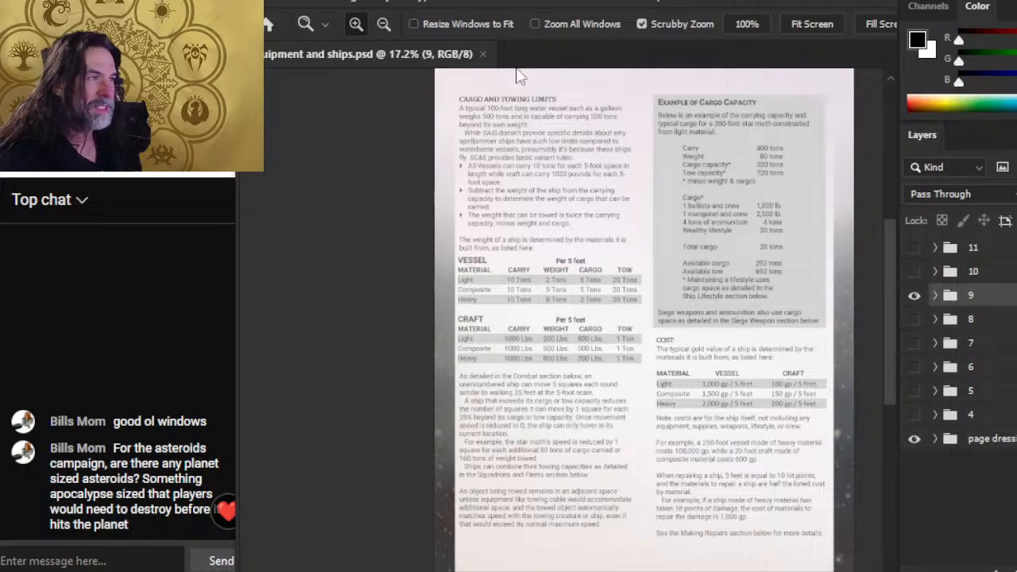
pyautogui.click(484, 55)
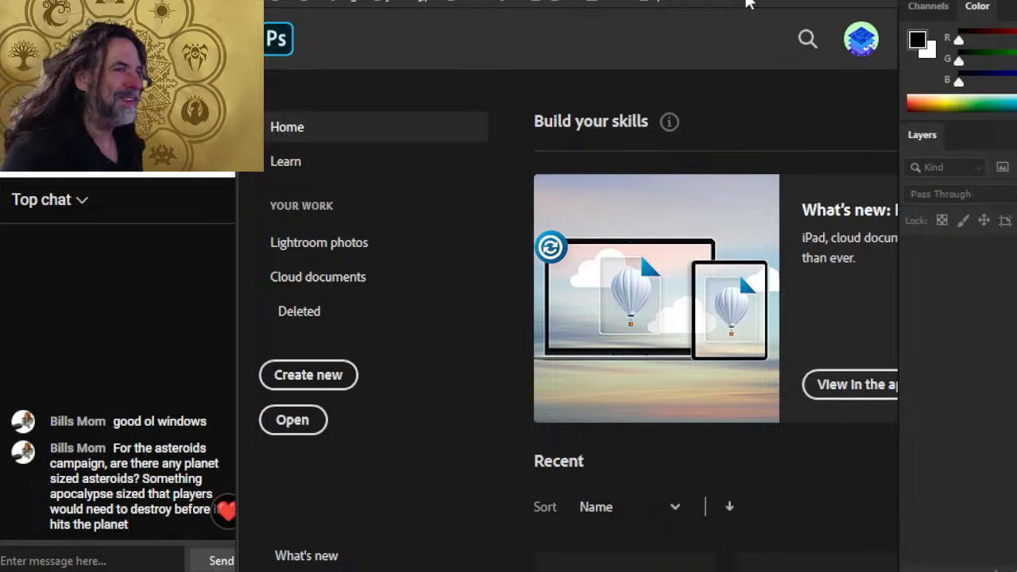
# Step: Switch from Photoshop to the OBS window
pyautogui.hotkey('alt', 'Tab')
pyautogui.hotkey('alt', 'Tab')
pyautogui.hotkey('alt', 'Tab')
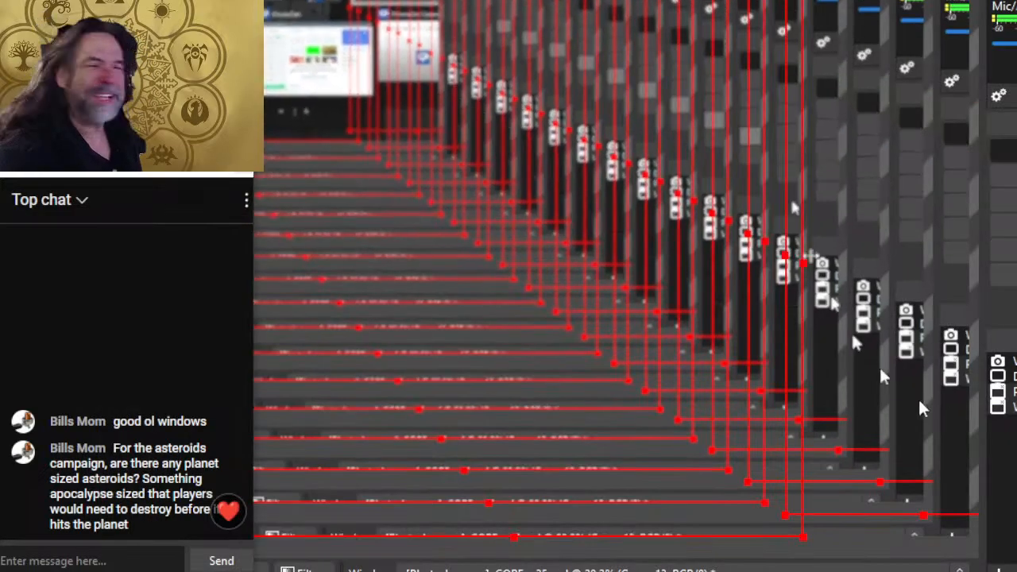